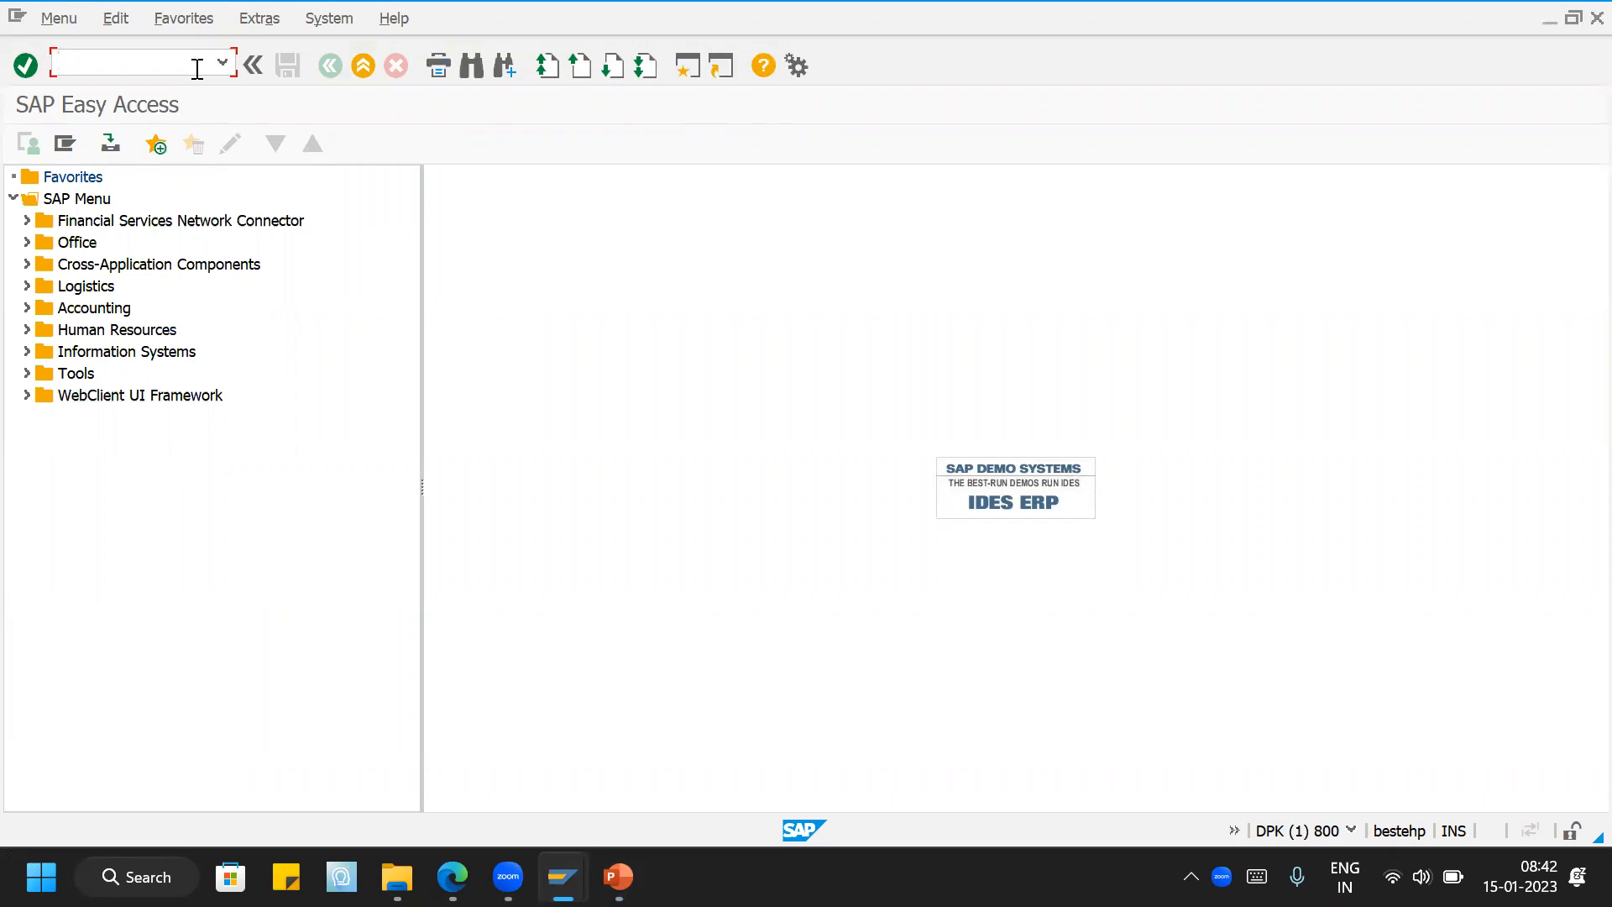
Step: Open the delivery types overview with transaction 0VLK and look through its entries
text(0VLK)
key(Return)
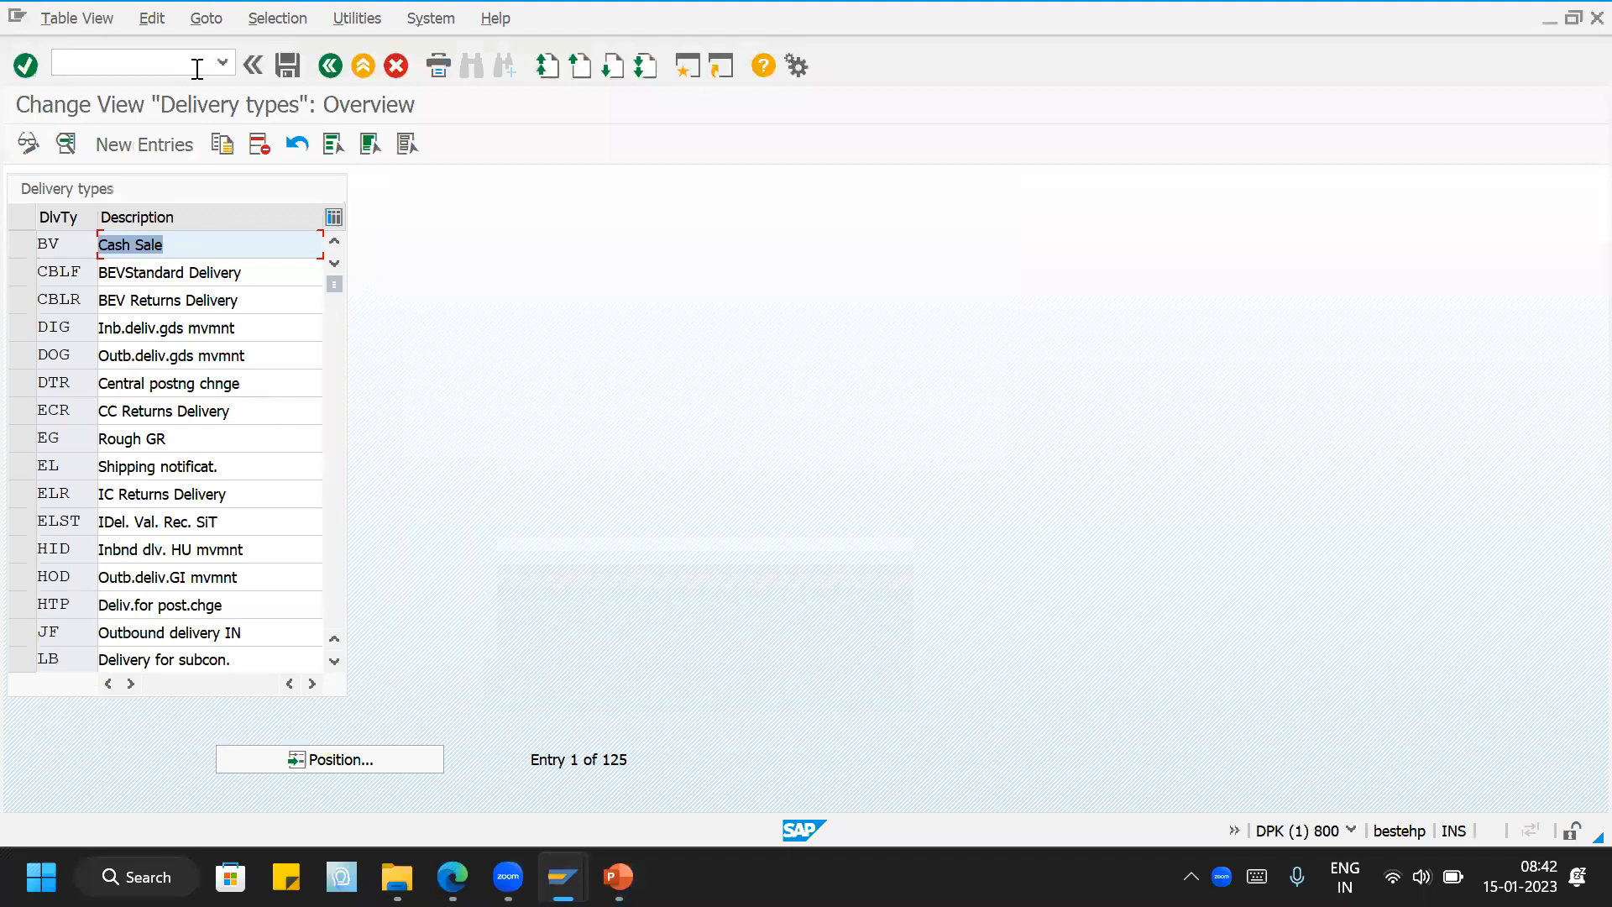
scroll(343, 644, down, 1)
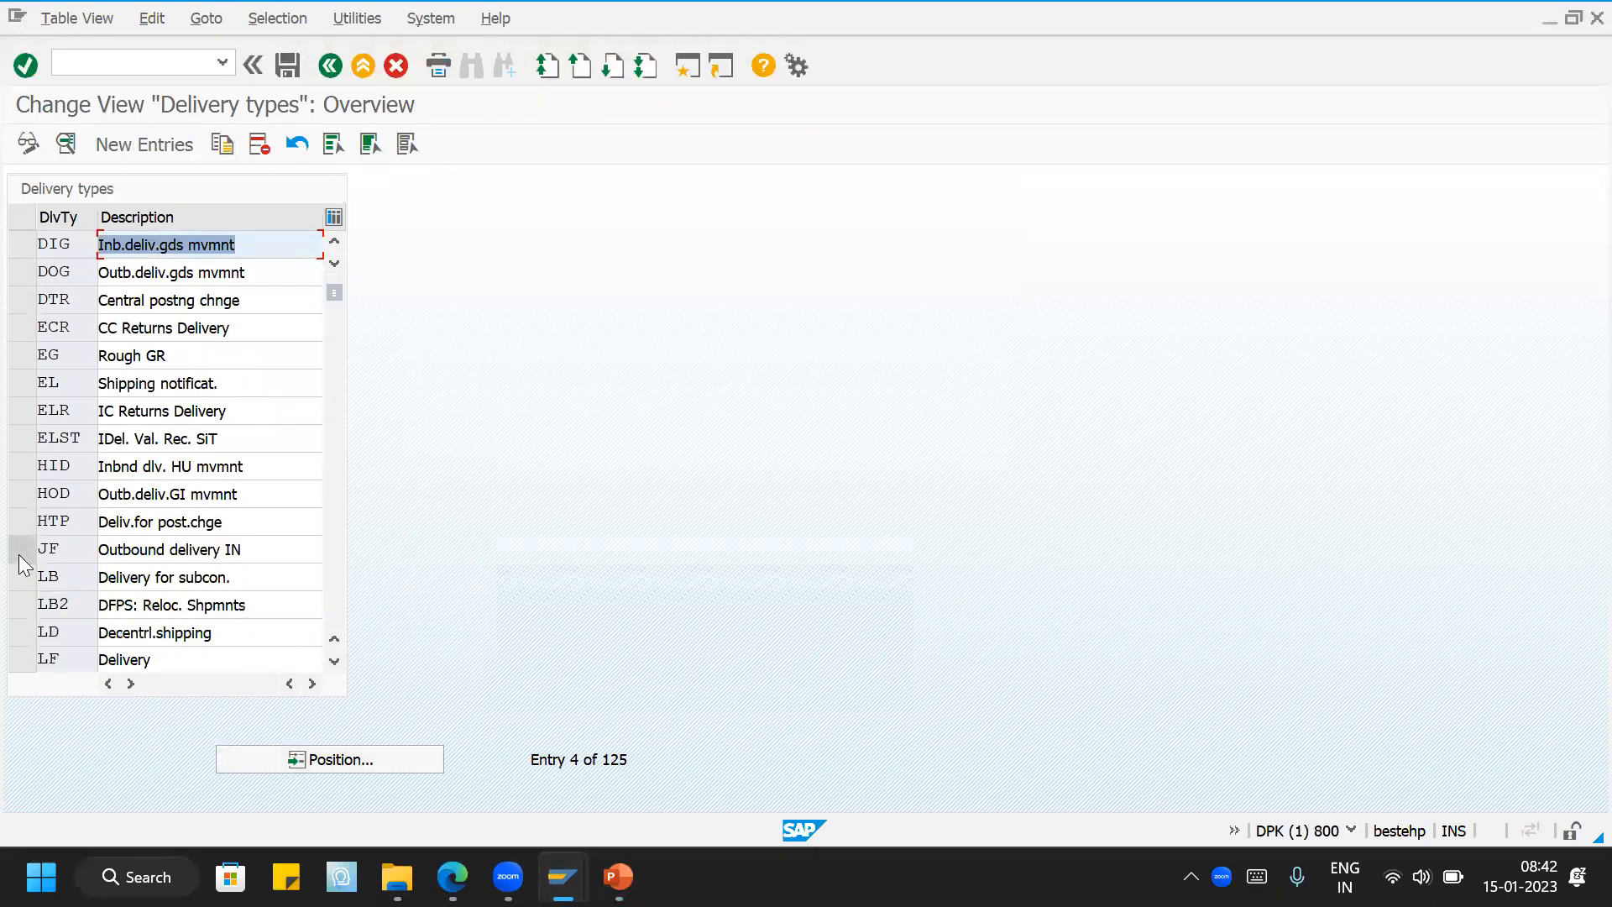
scroll(125, 634, down, 1)
scroll(147, 588, down, 1)
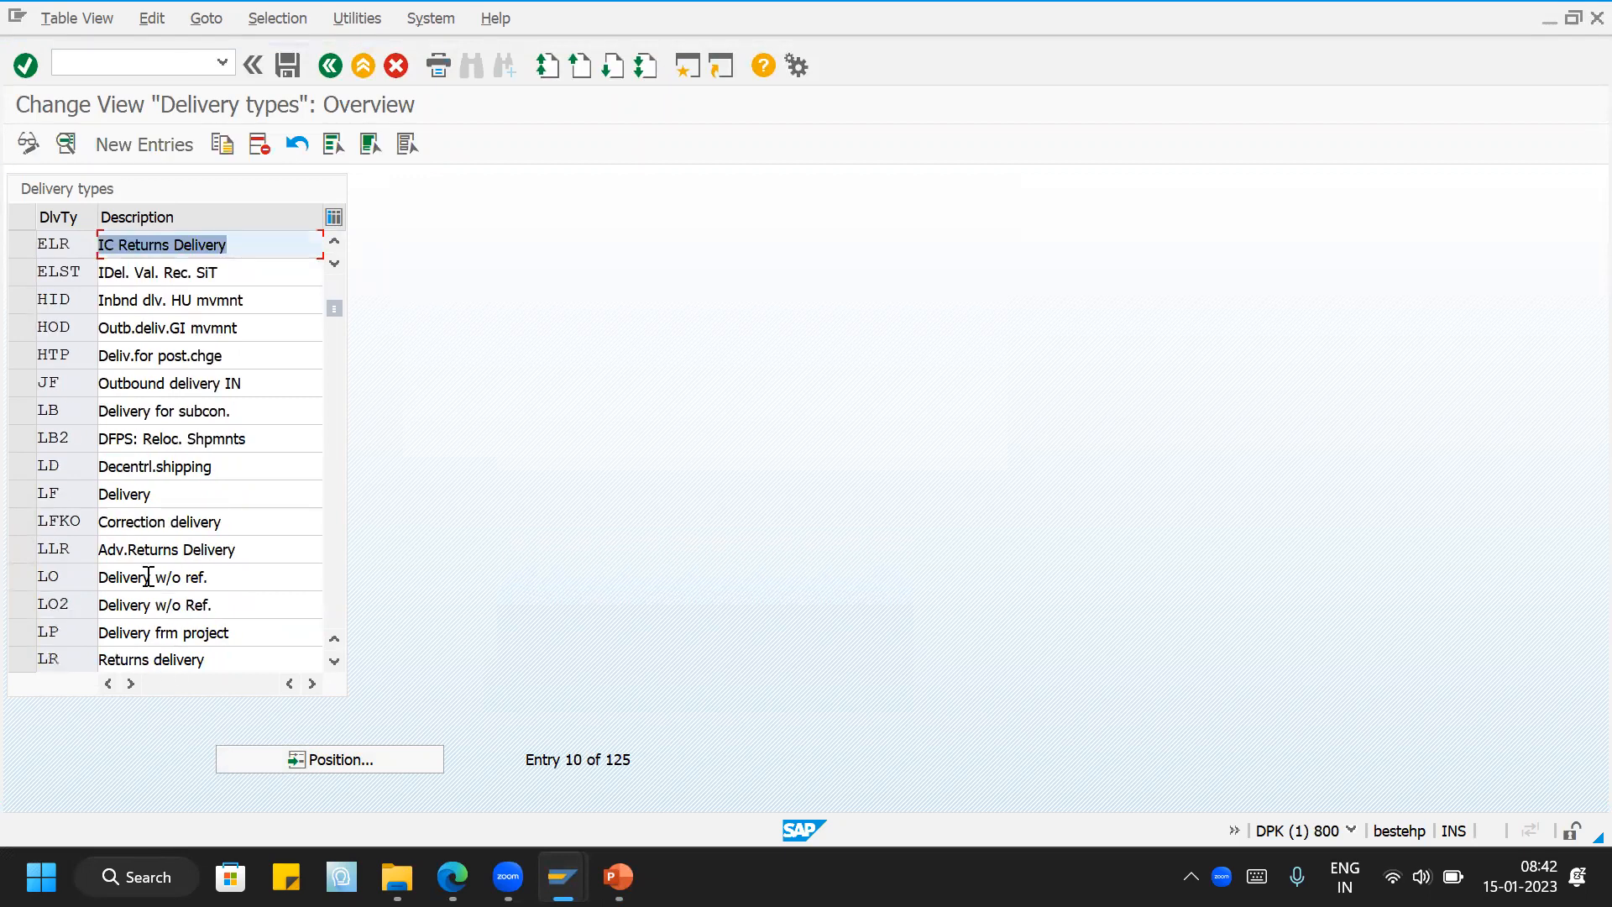
Step: Open the delivery item categories in a new session with transaction 0VLP and position the list at TAN
click(685, 72)
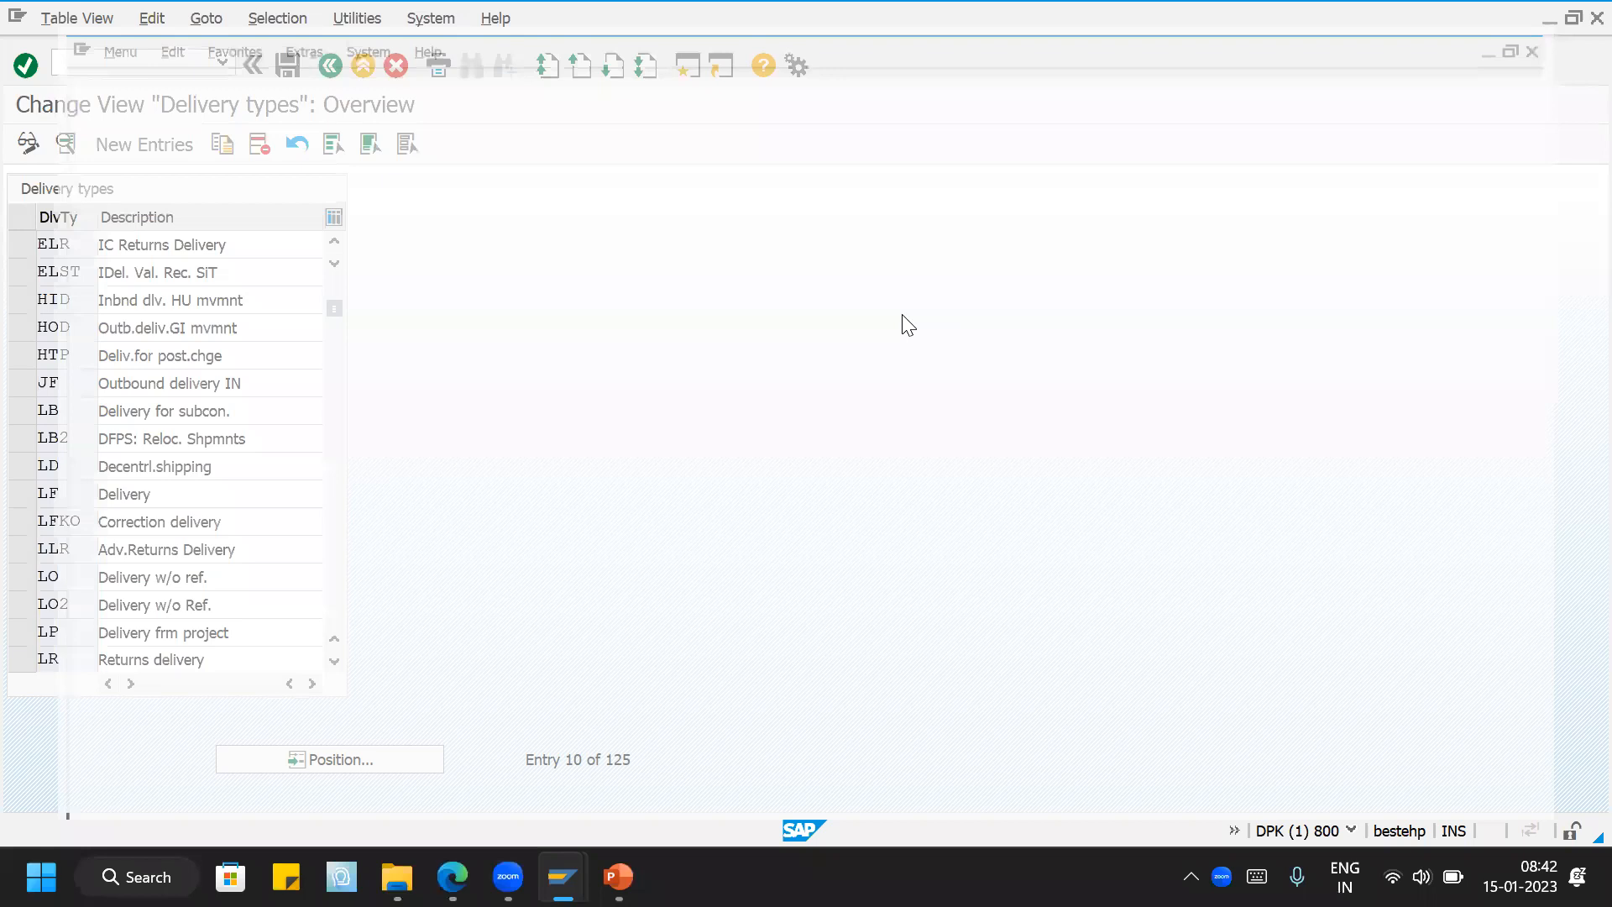
text(OVLP)
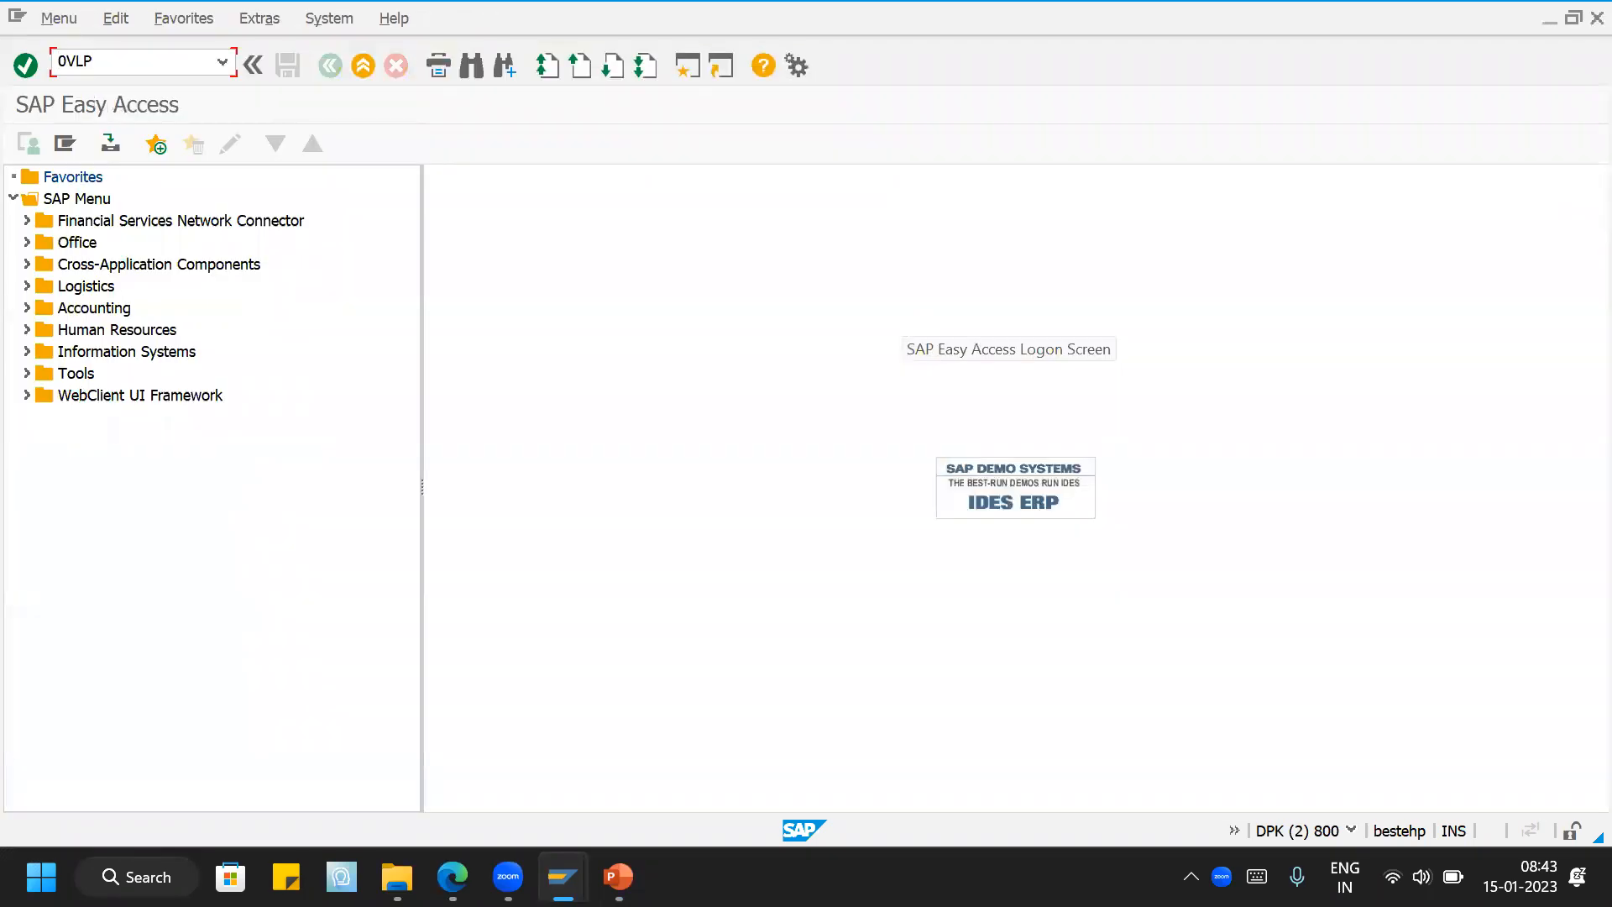
key(Return)
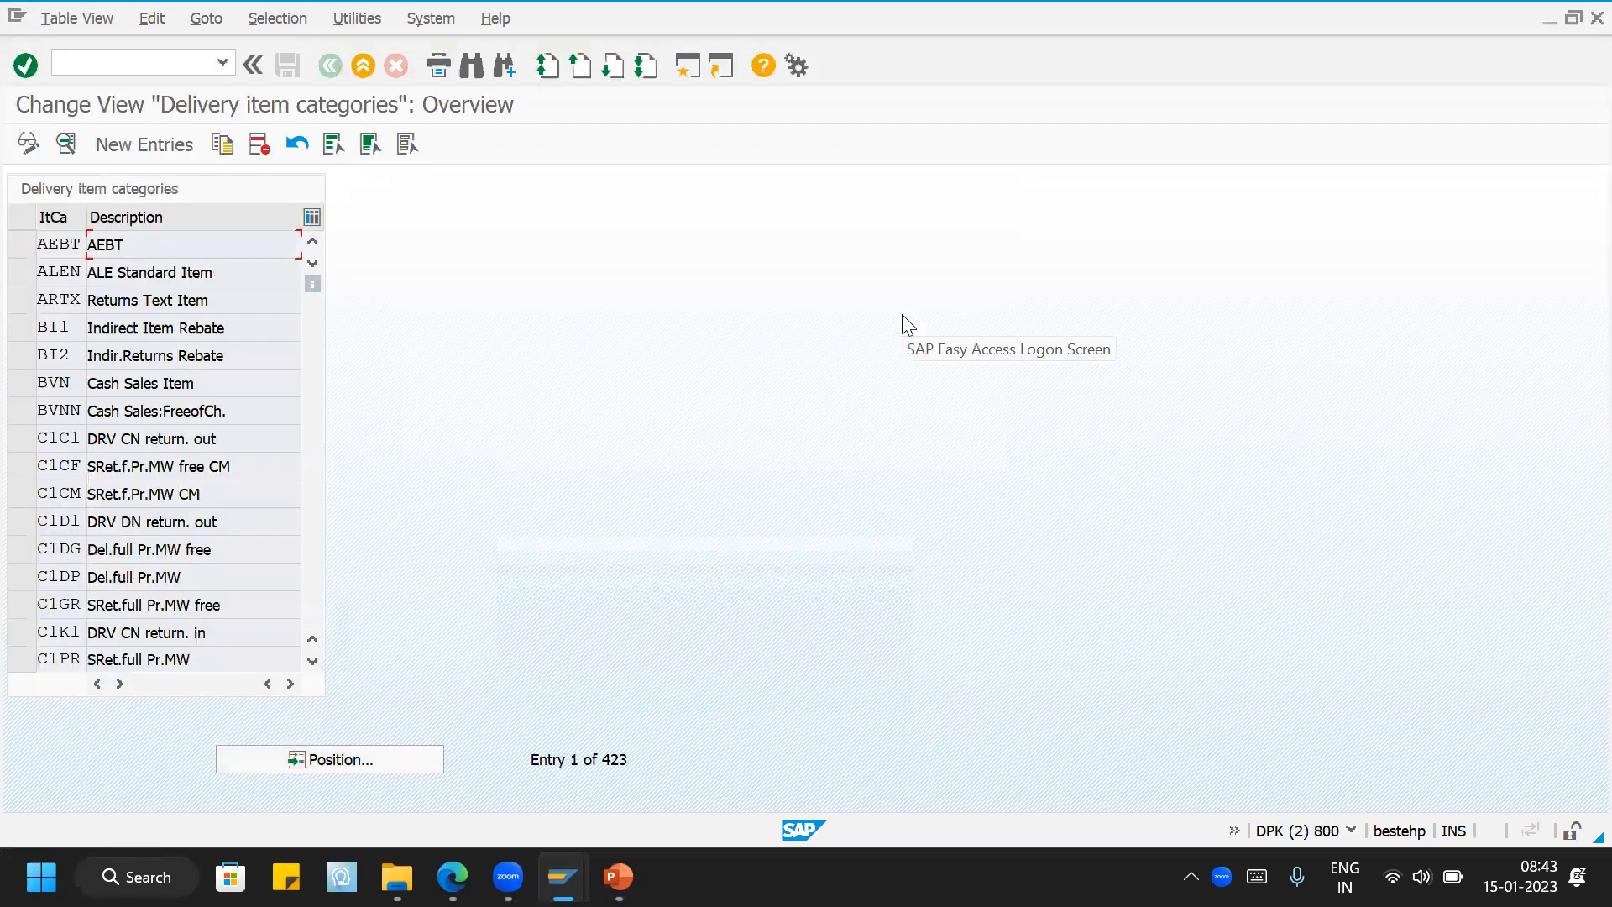
click(372, 769)
text(TAN)
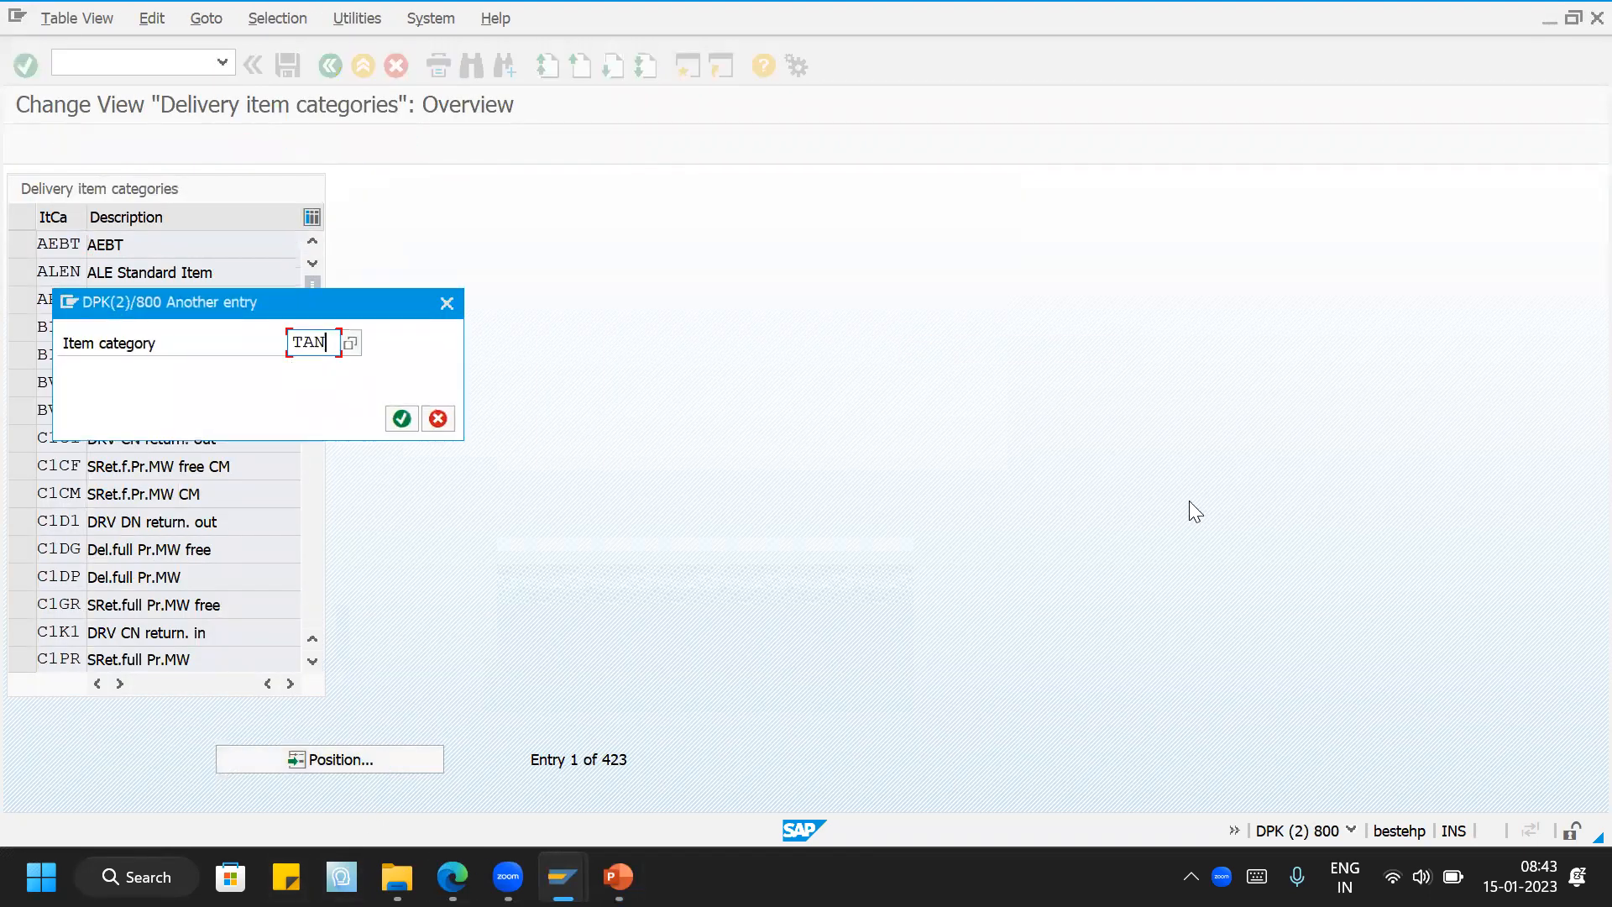
key(Return)
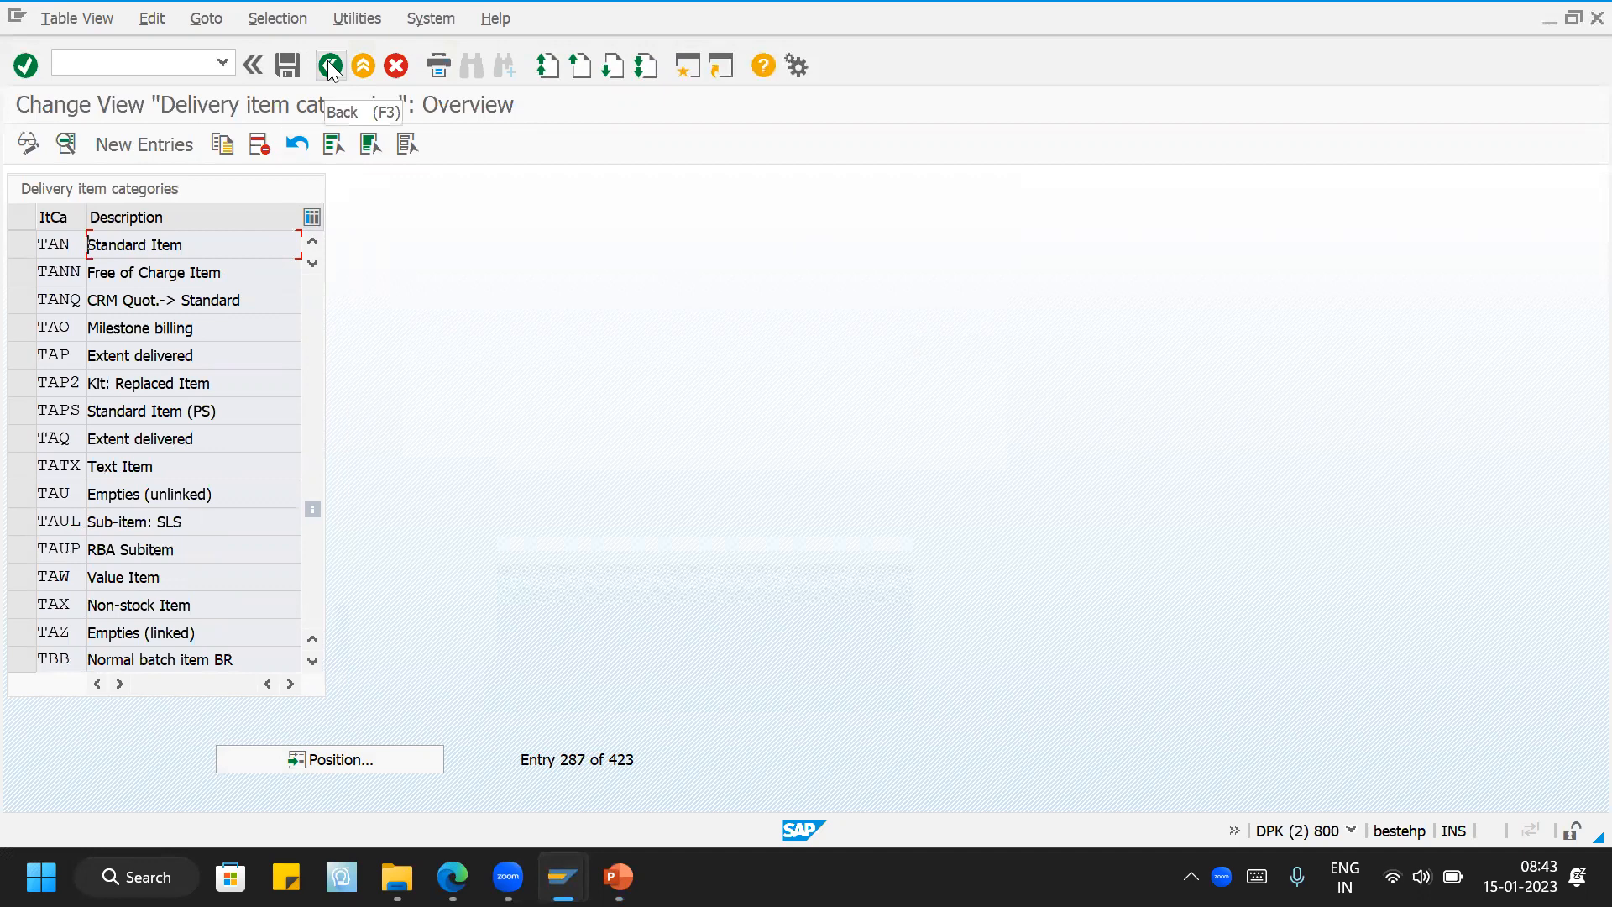
Step: End the item categories transaction and display the SAP Reference IMG through transaction SPRO
click(159, 68)
text(/n)
key(Return)
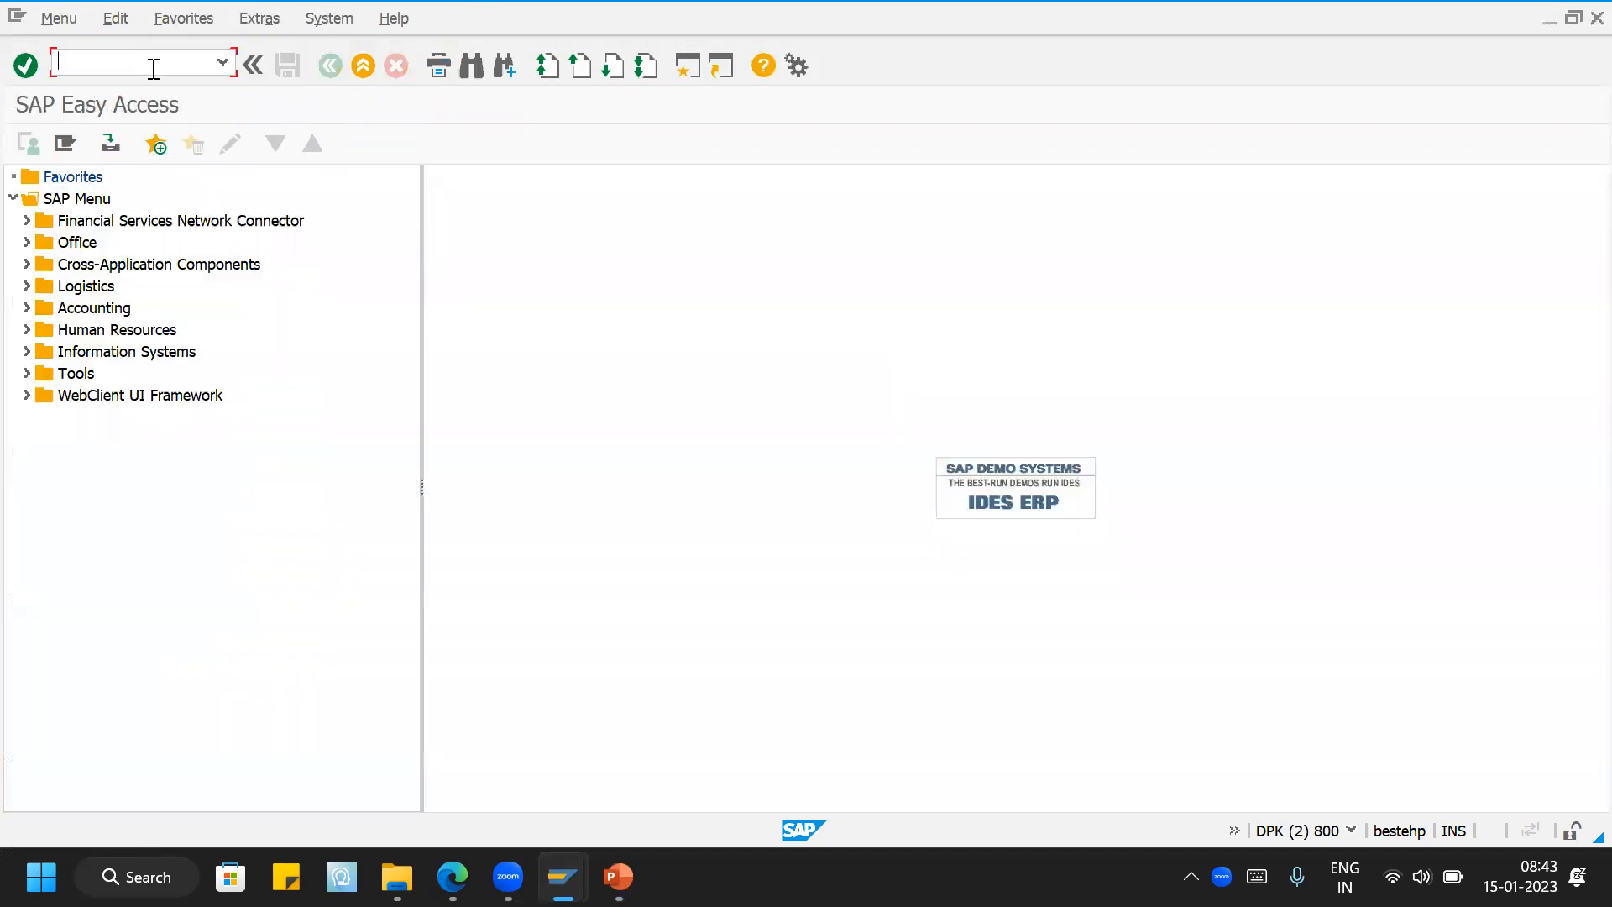
text(SPRO)
key(Return)
click(130, 148)
Step: Expand Logistics Execution and its Shipping node in the IMG structure
scroll(238, 428, down, 5)
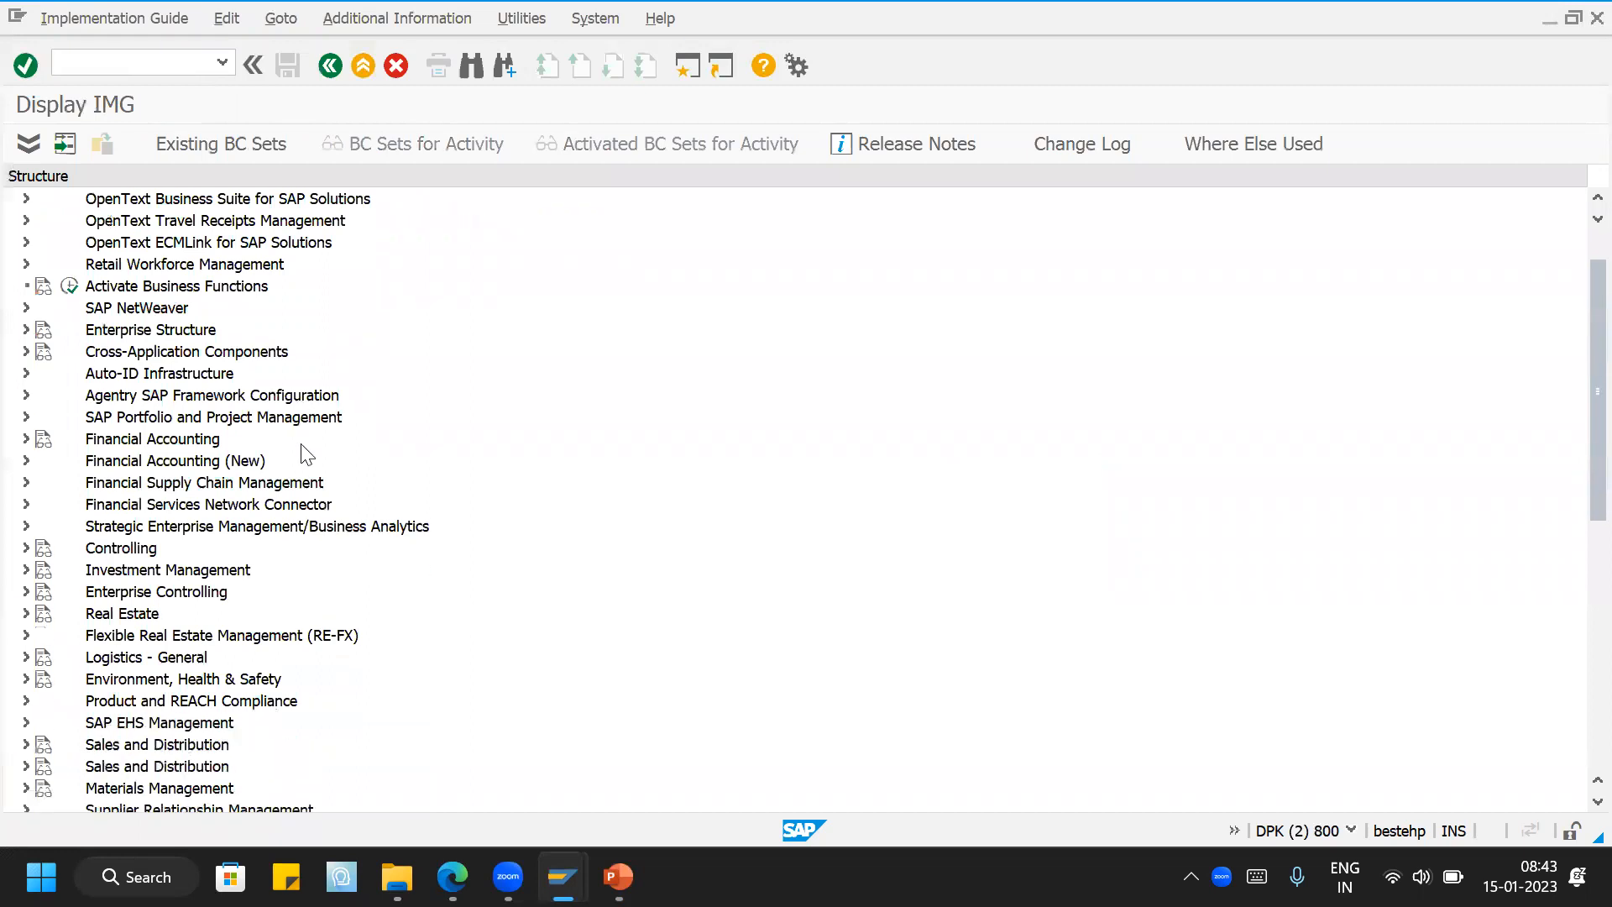
scroll(311, 448, down, 1)
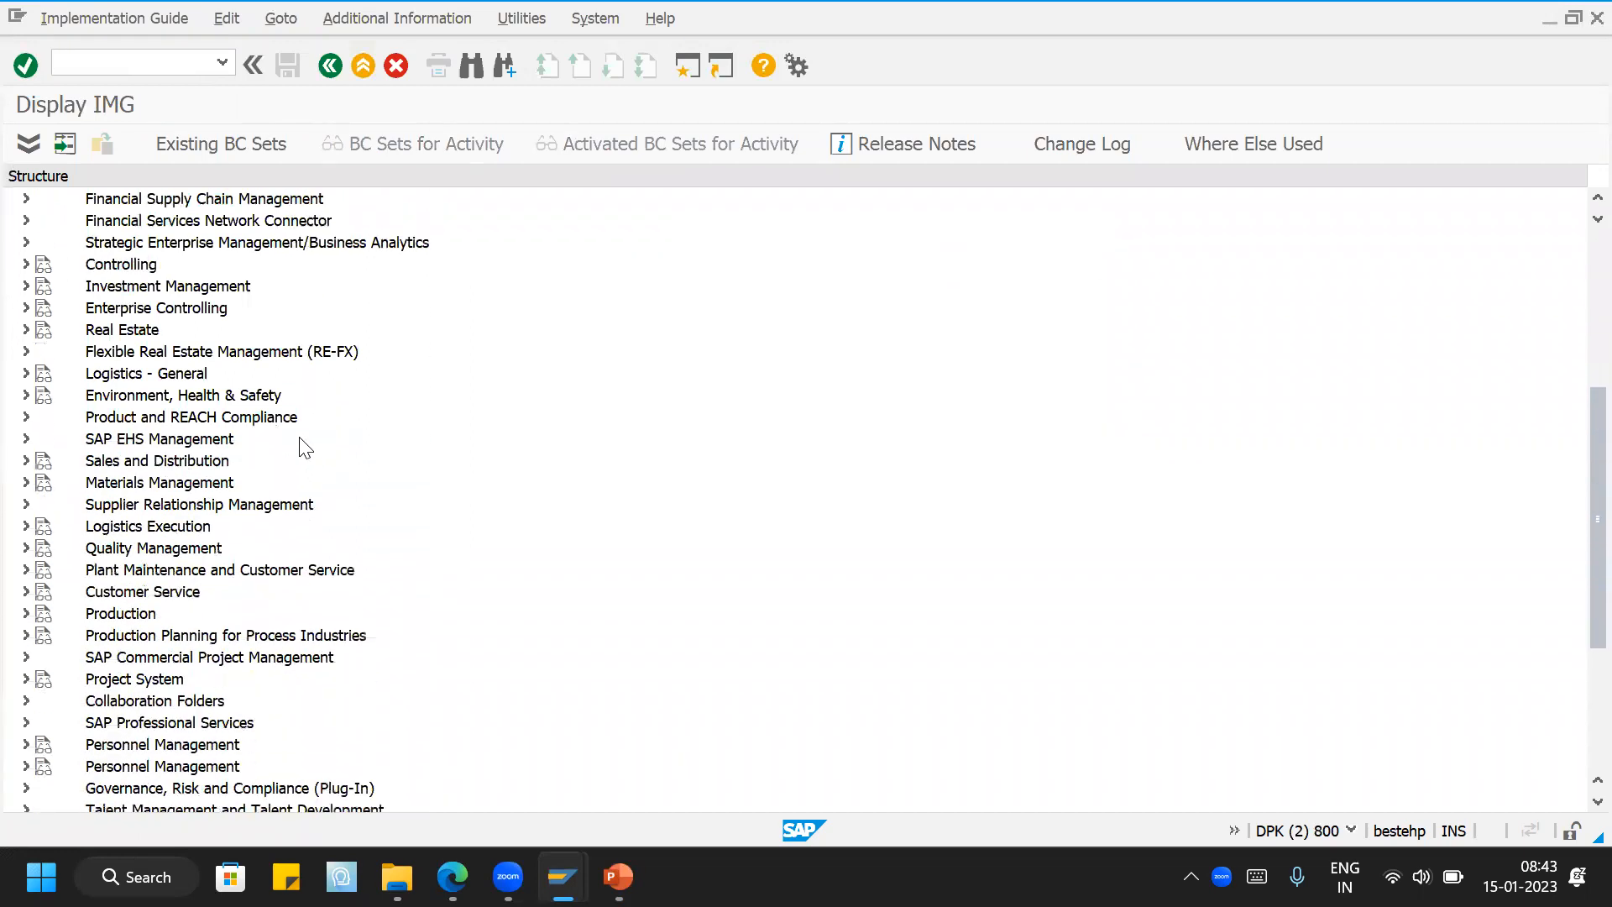
scroll(204, 447, down, 1)
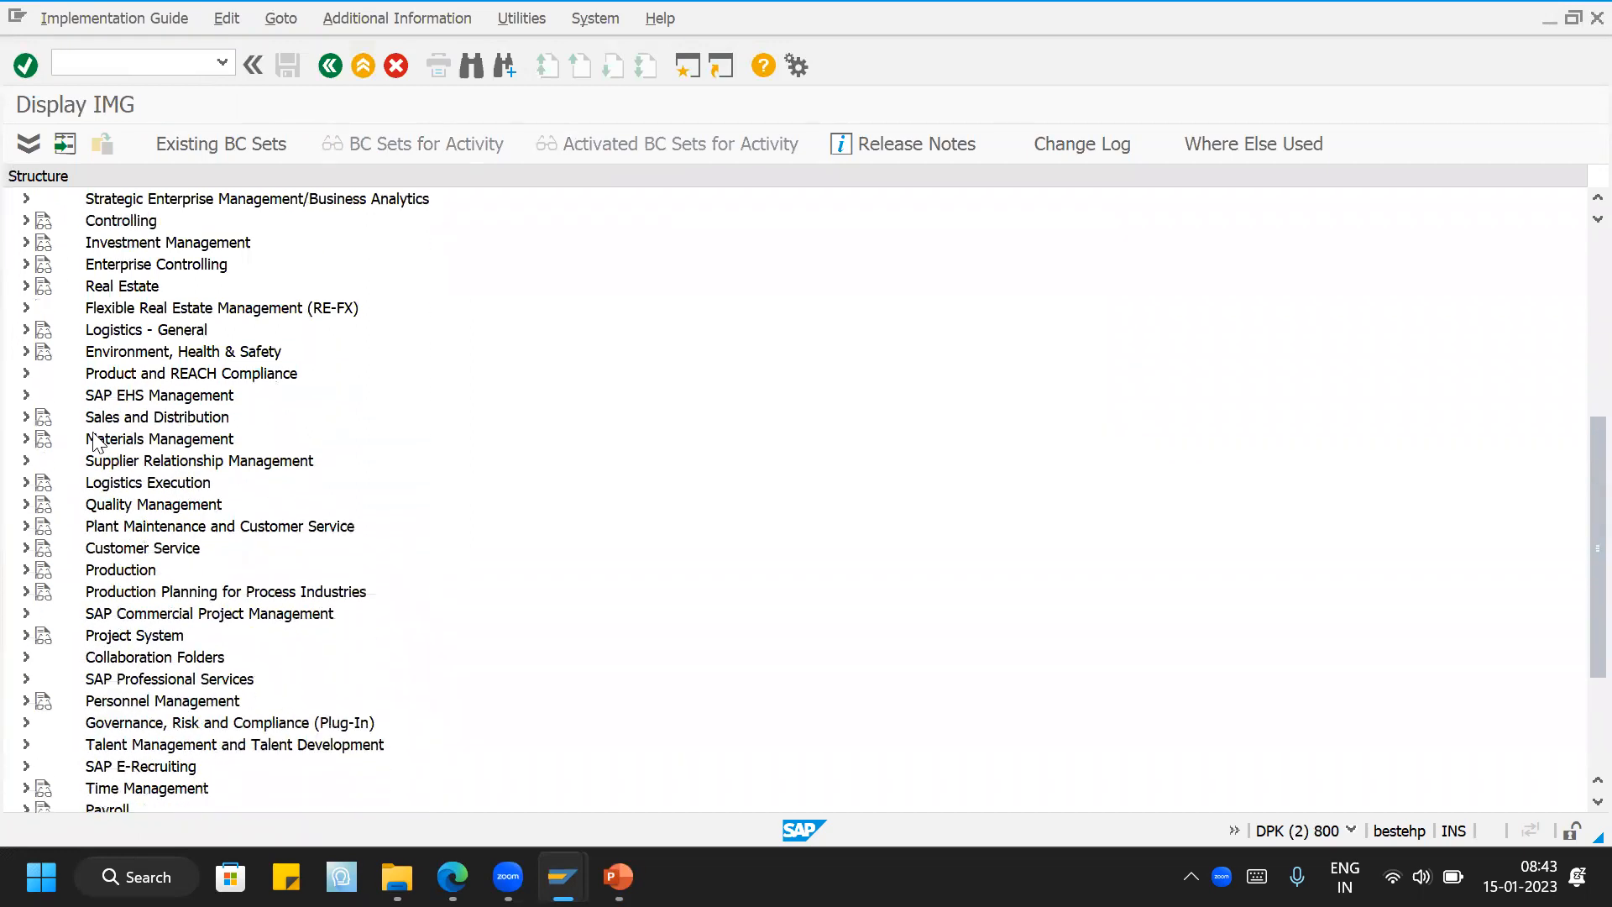
click(26, 482)
scroll(538, 482, down, 3)
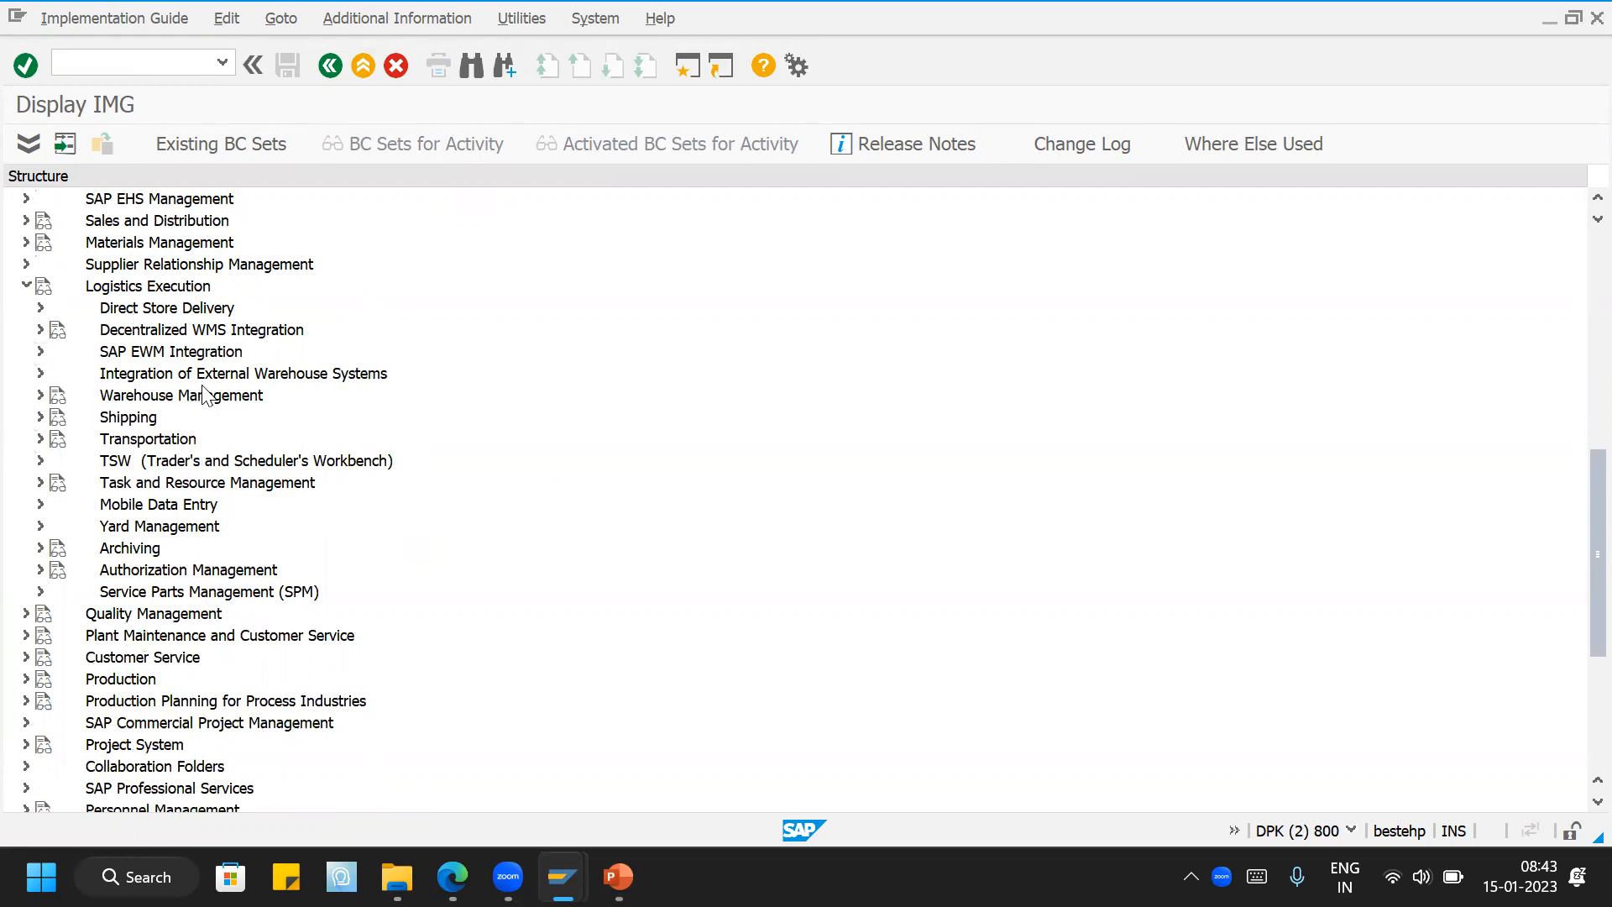
click(39, 416)
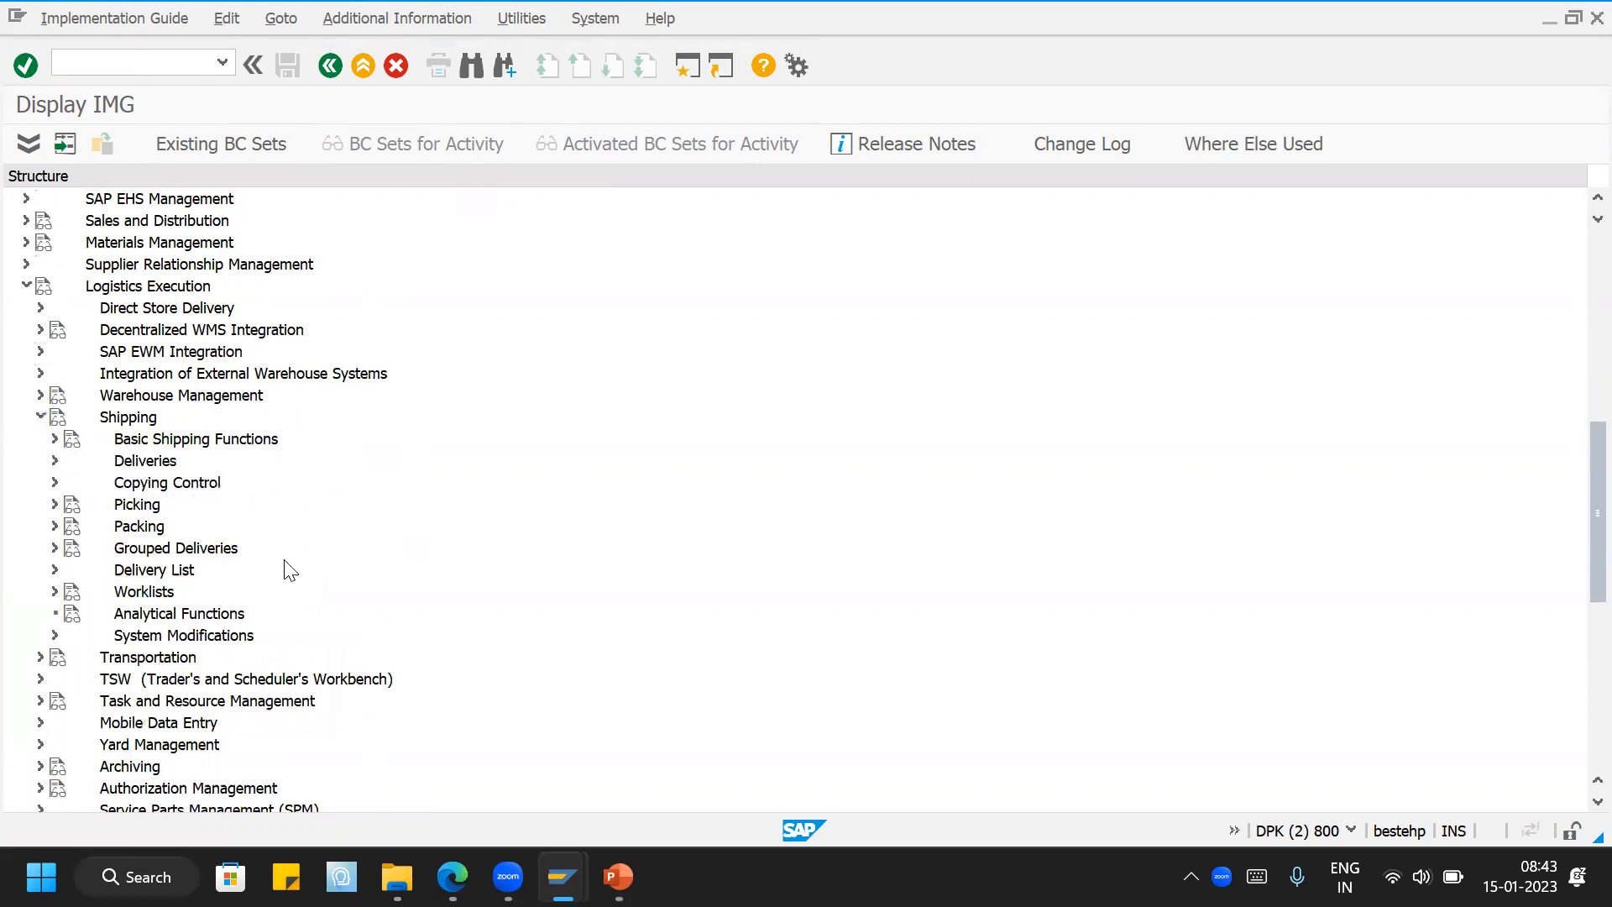
Step: View the activities under Basic Shipping Functions, collapse that node and expand Deliveries instead
scroll(306, 441, down, 1)
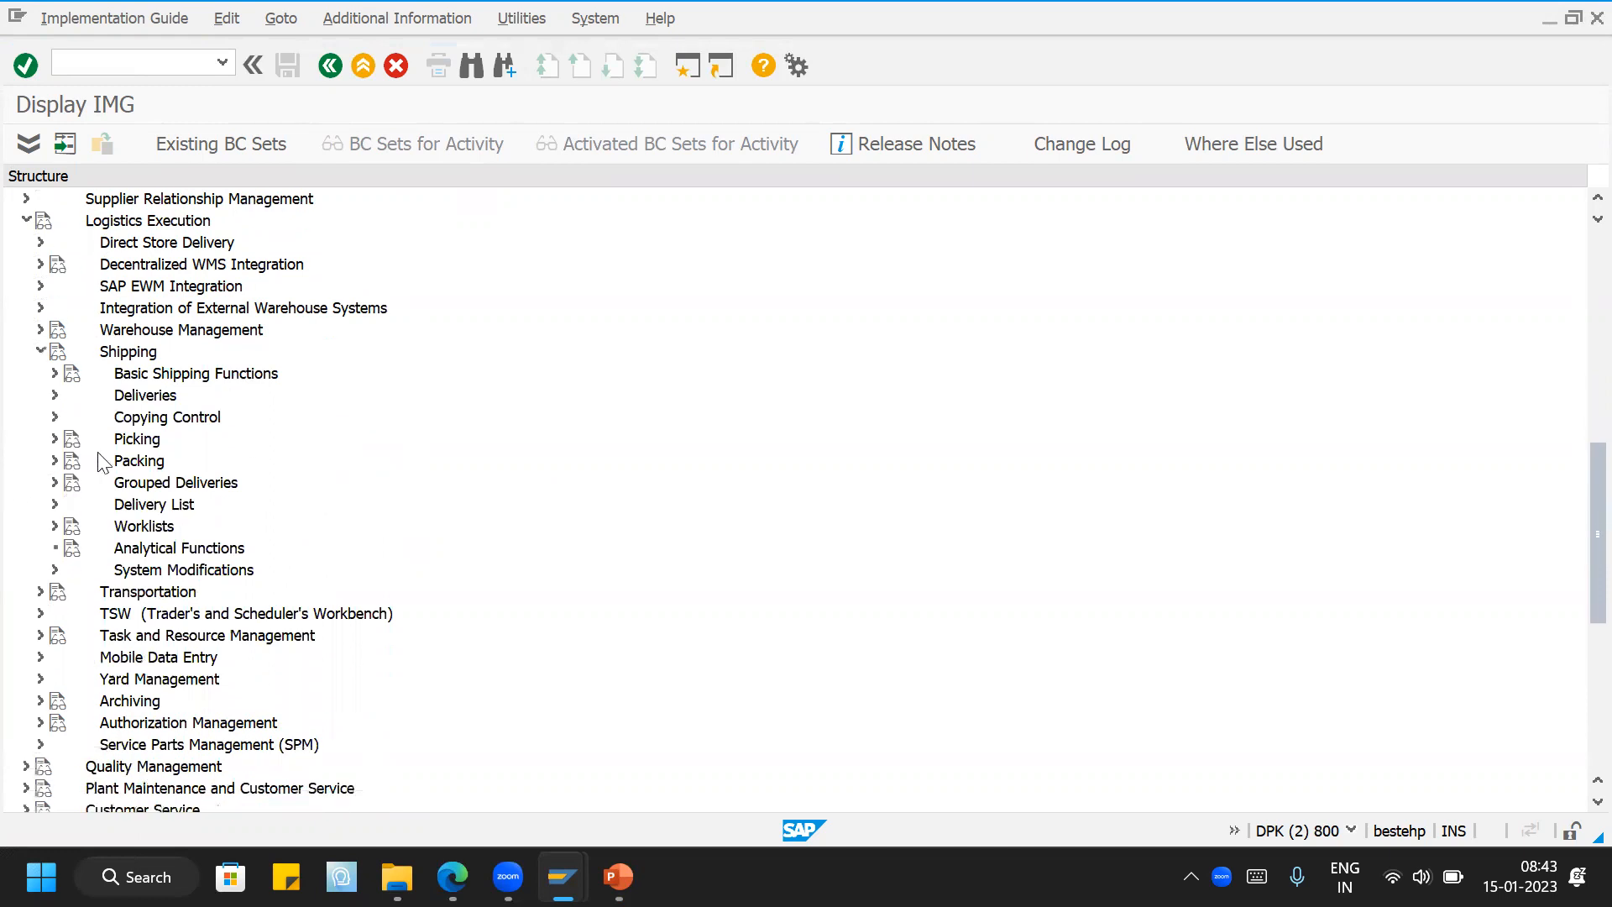
click(56, 374)
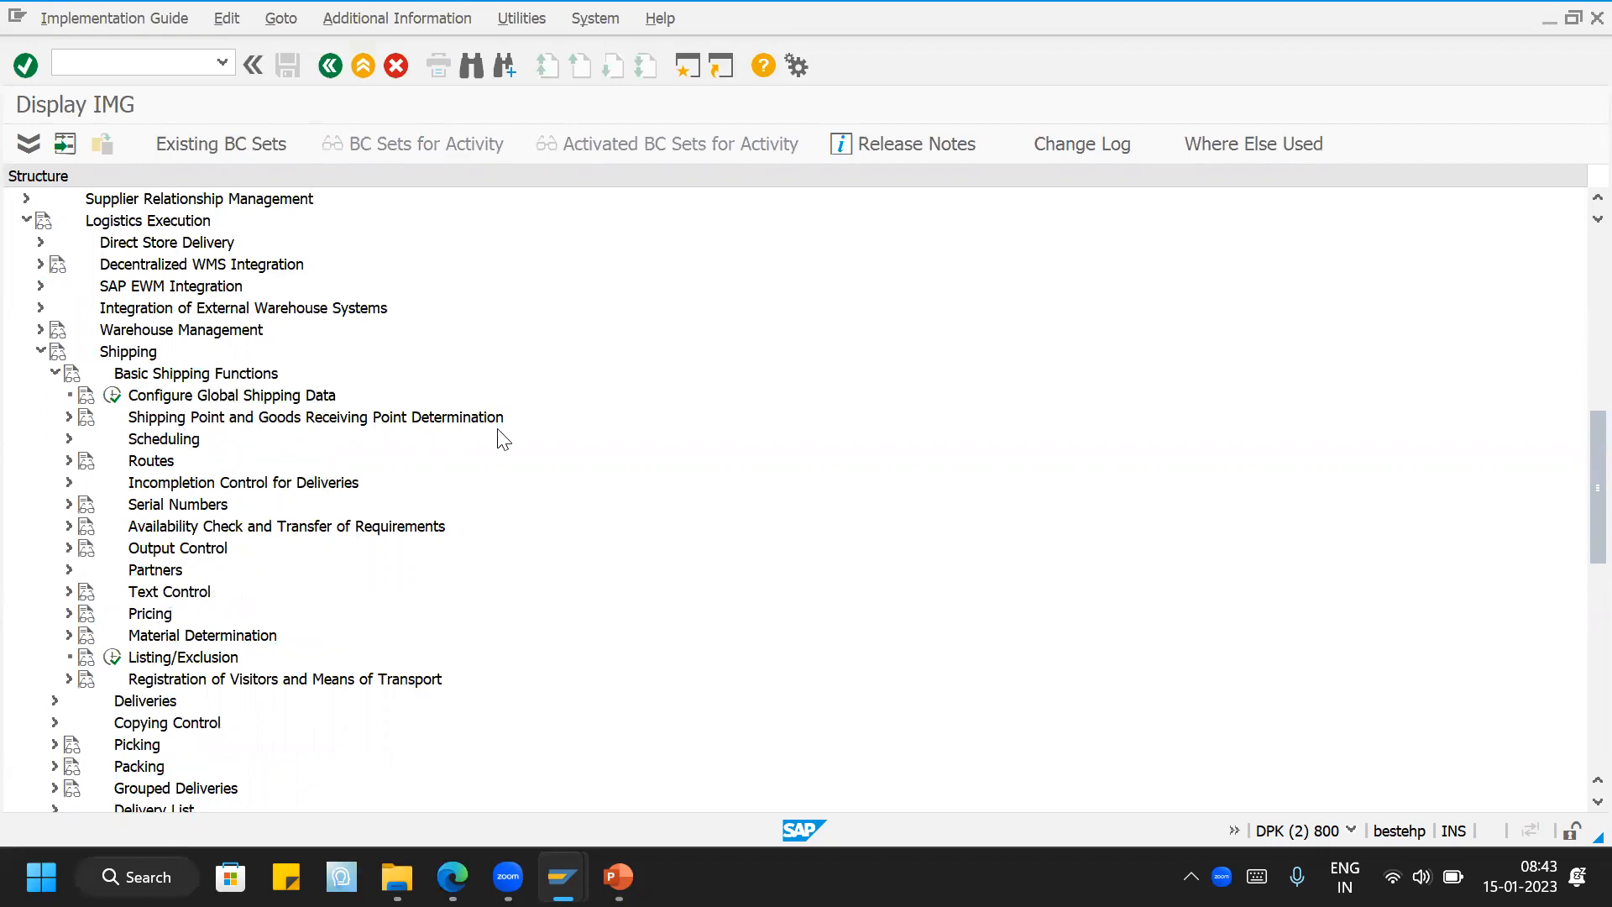
click(53, 373)
click(55, 394)
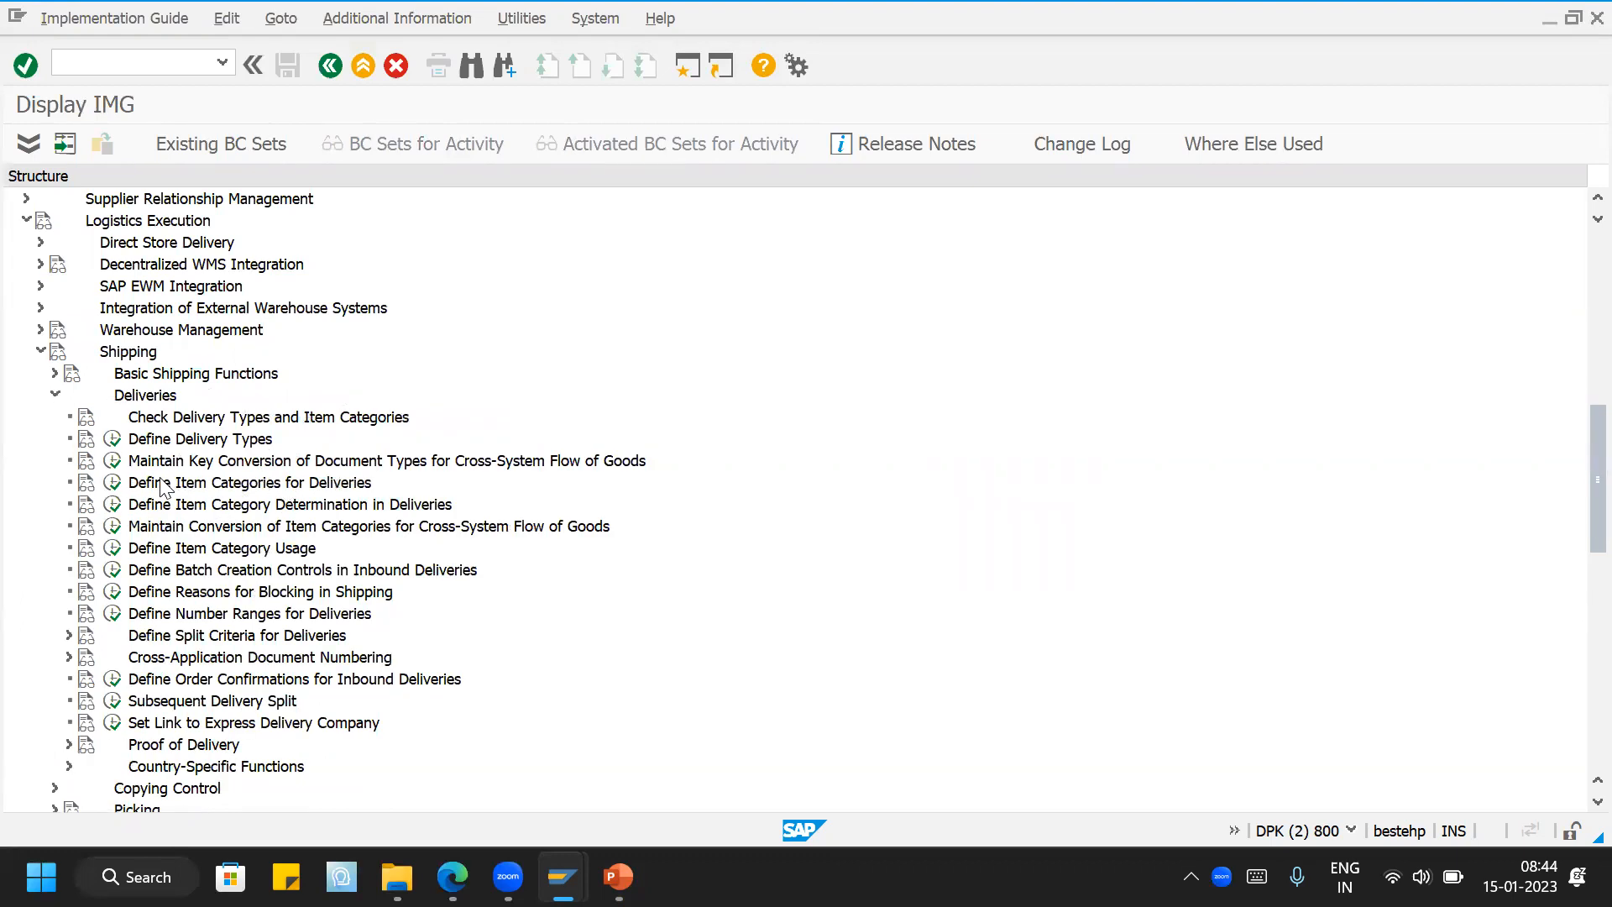
Step: Open Define Delivery Types with the locked data in display mode, and exit the delivery types table in the first session
click(114, 441)
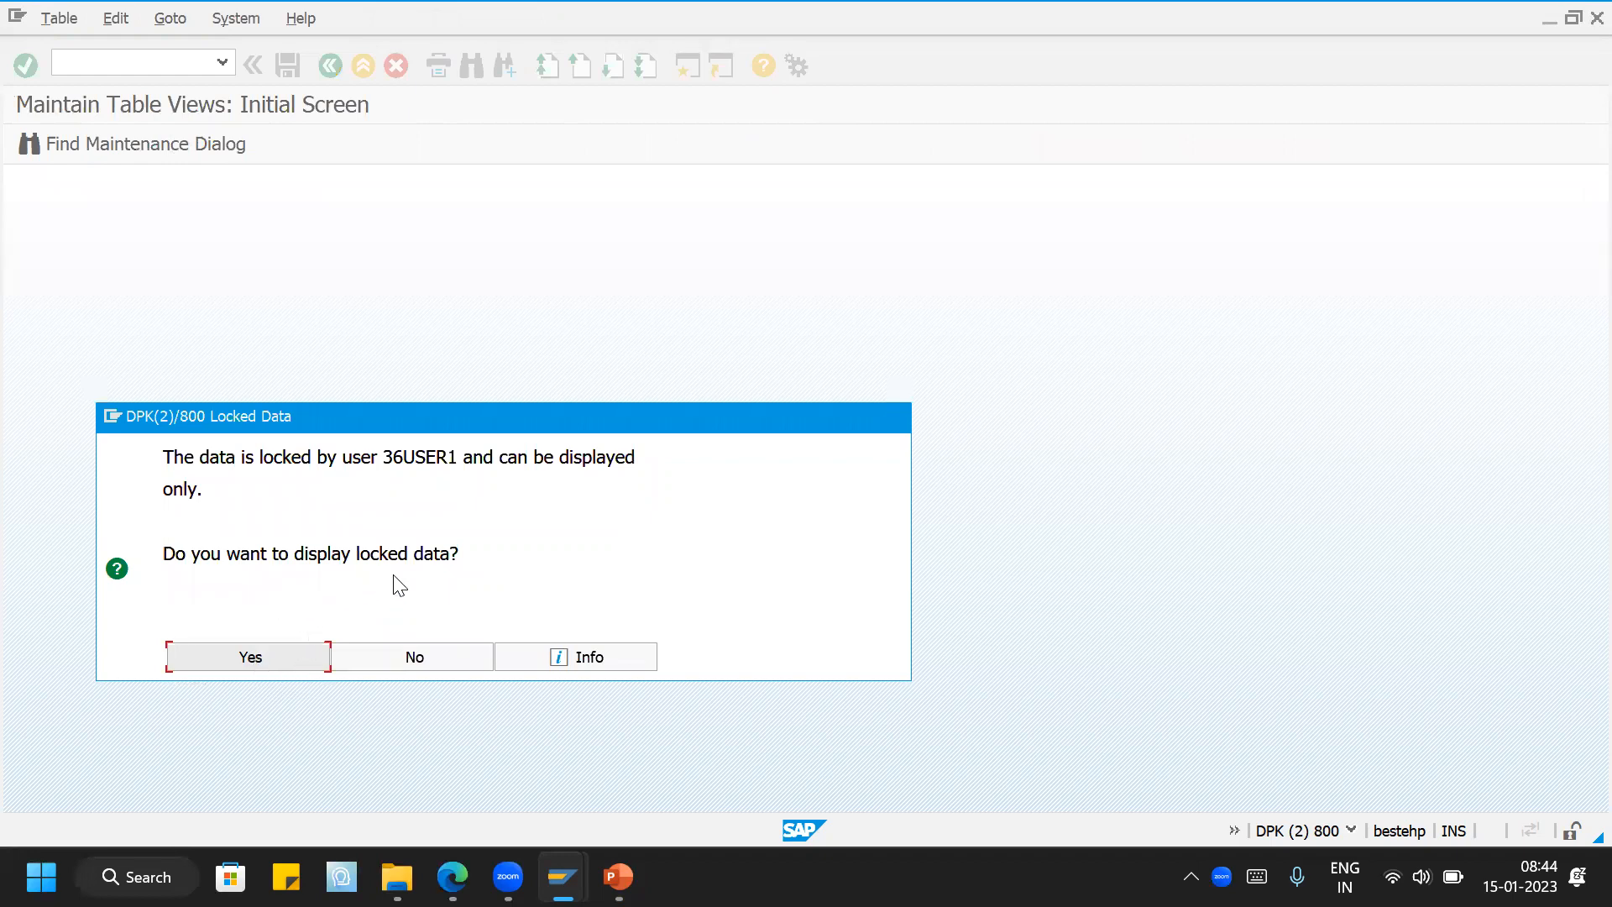
click(262, 657)
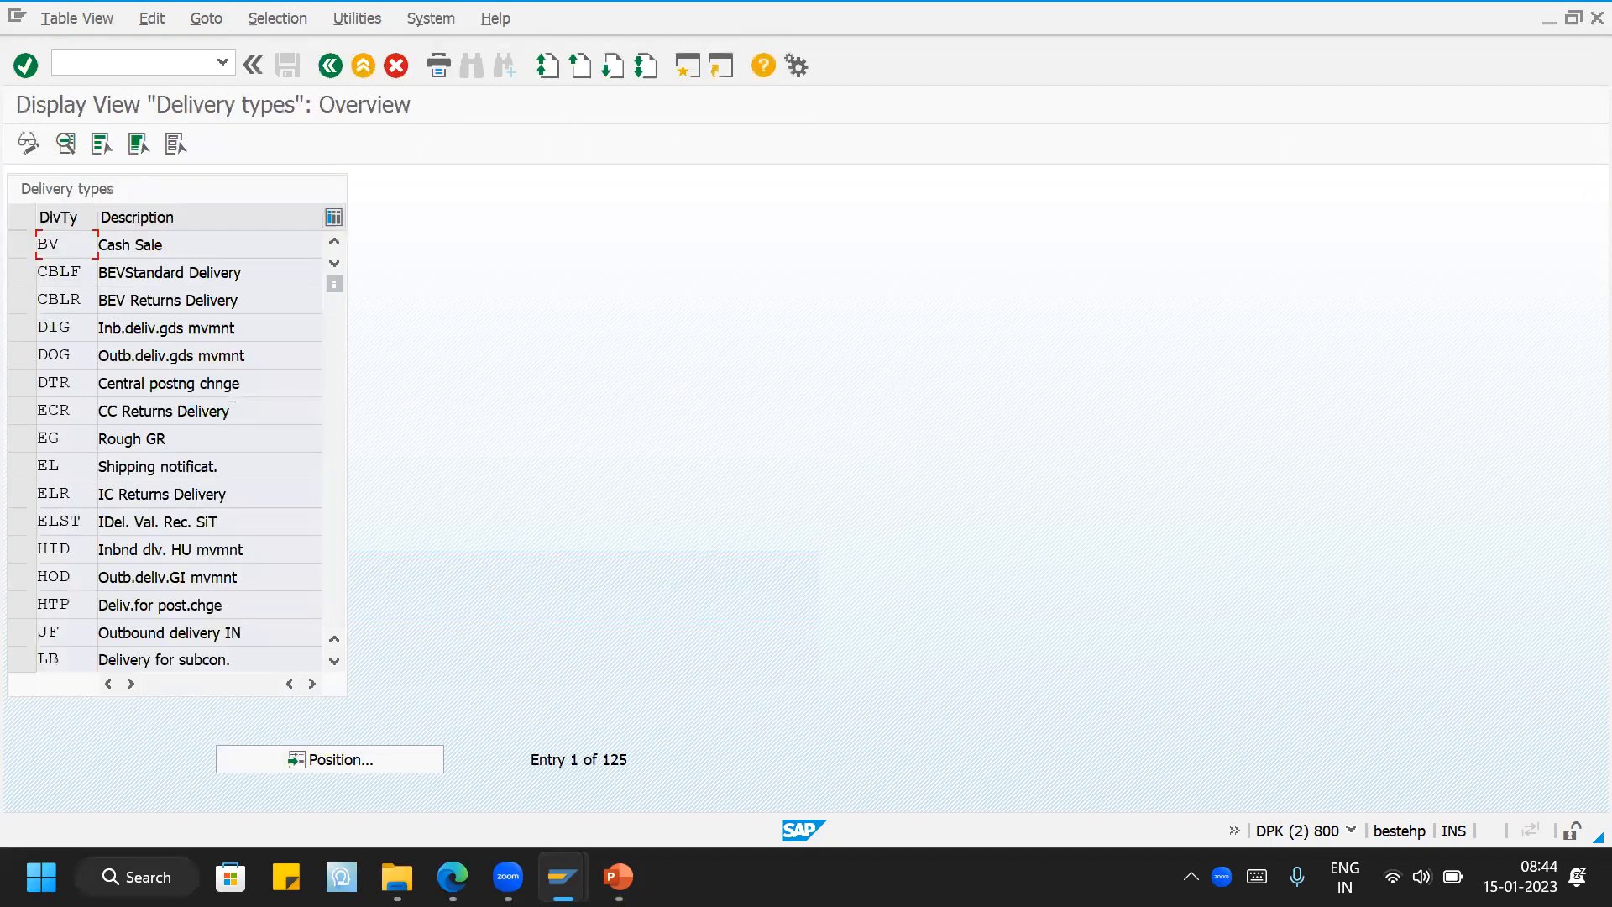
mouse_move(562, 876)
click(453, 710)
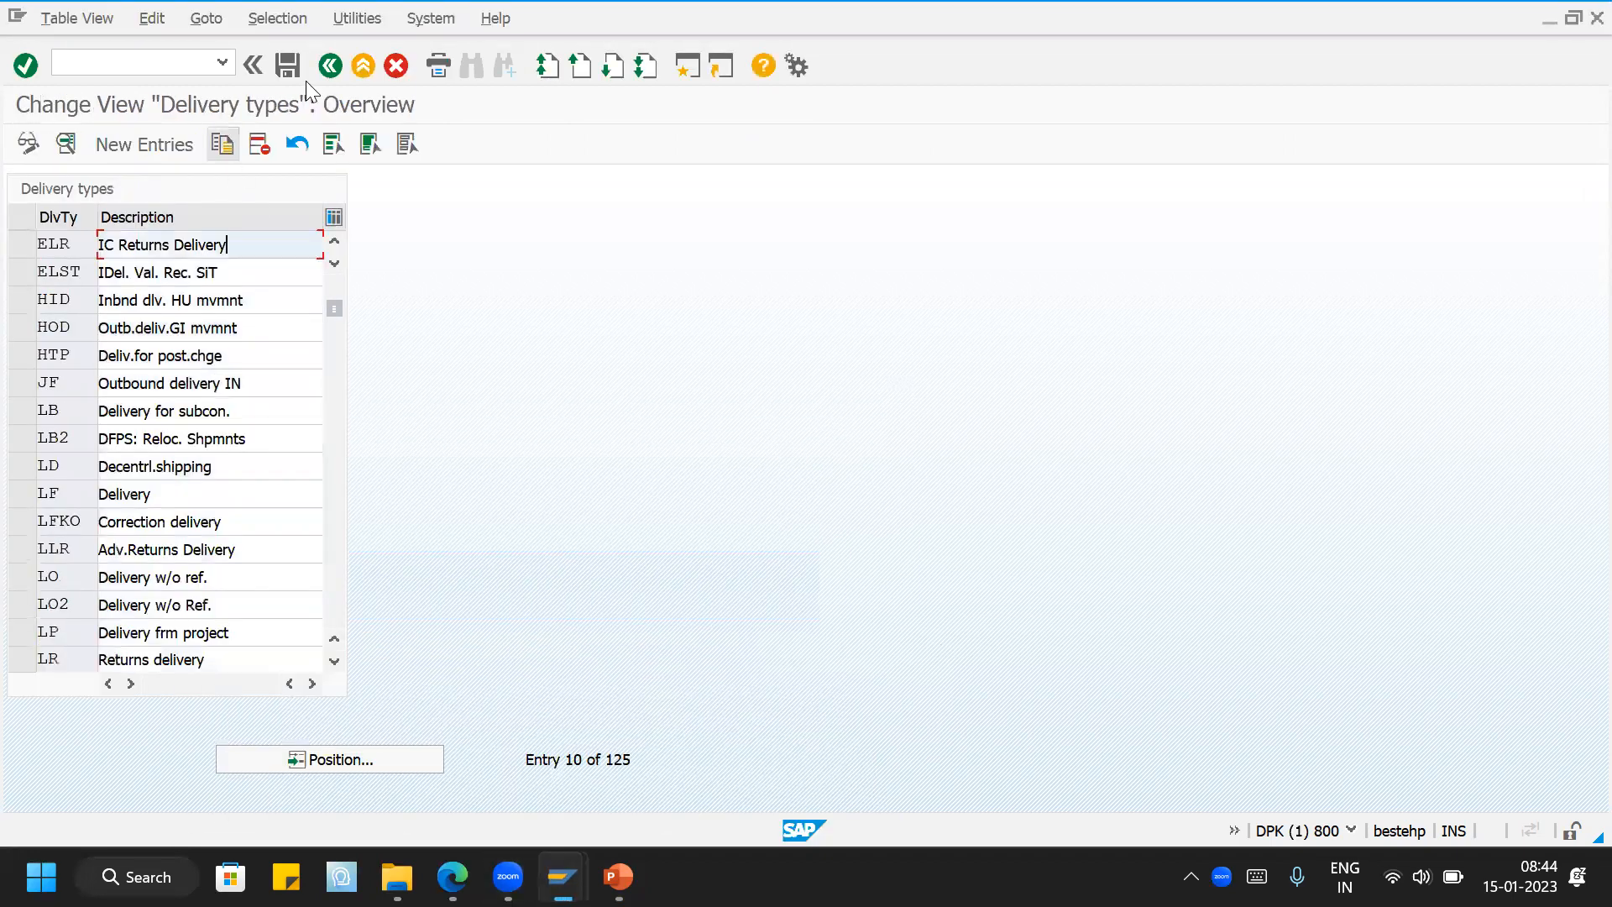
click(331, 67)
Step: Return to the second session, leave the display view and reopen Define Delivery Types in change mode
mouse_move(563, 873)
click(743, 742)
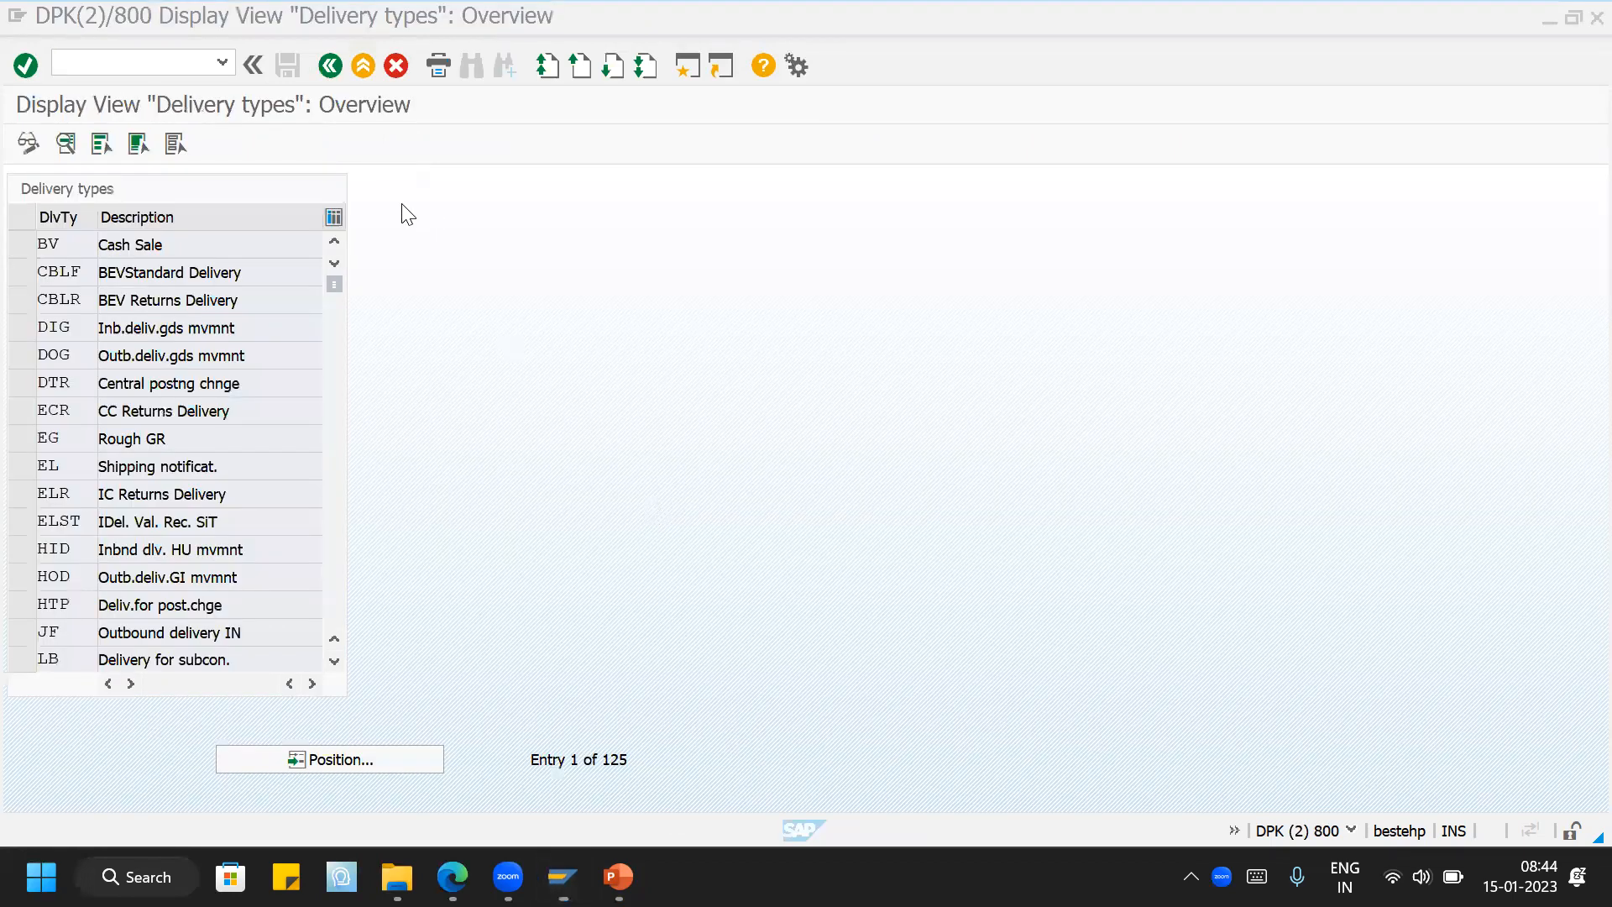
click(331, 67)
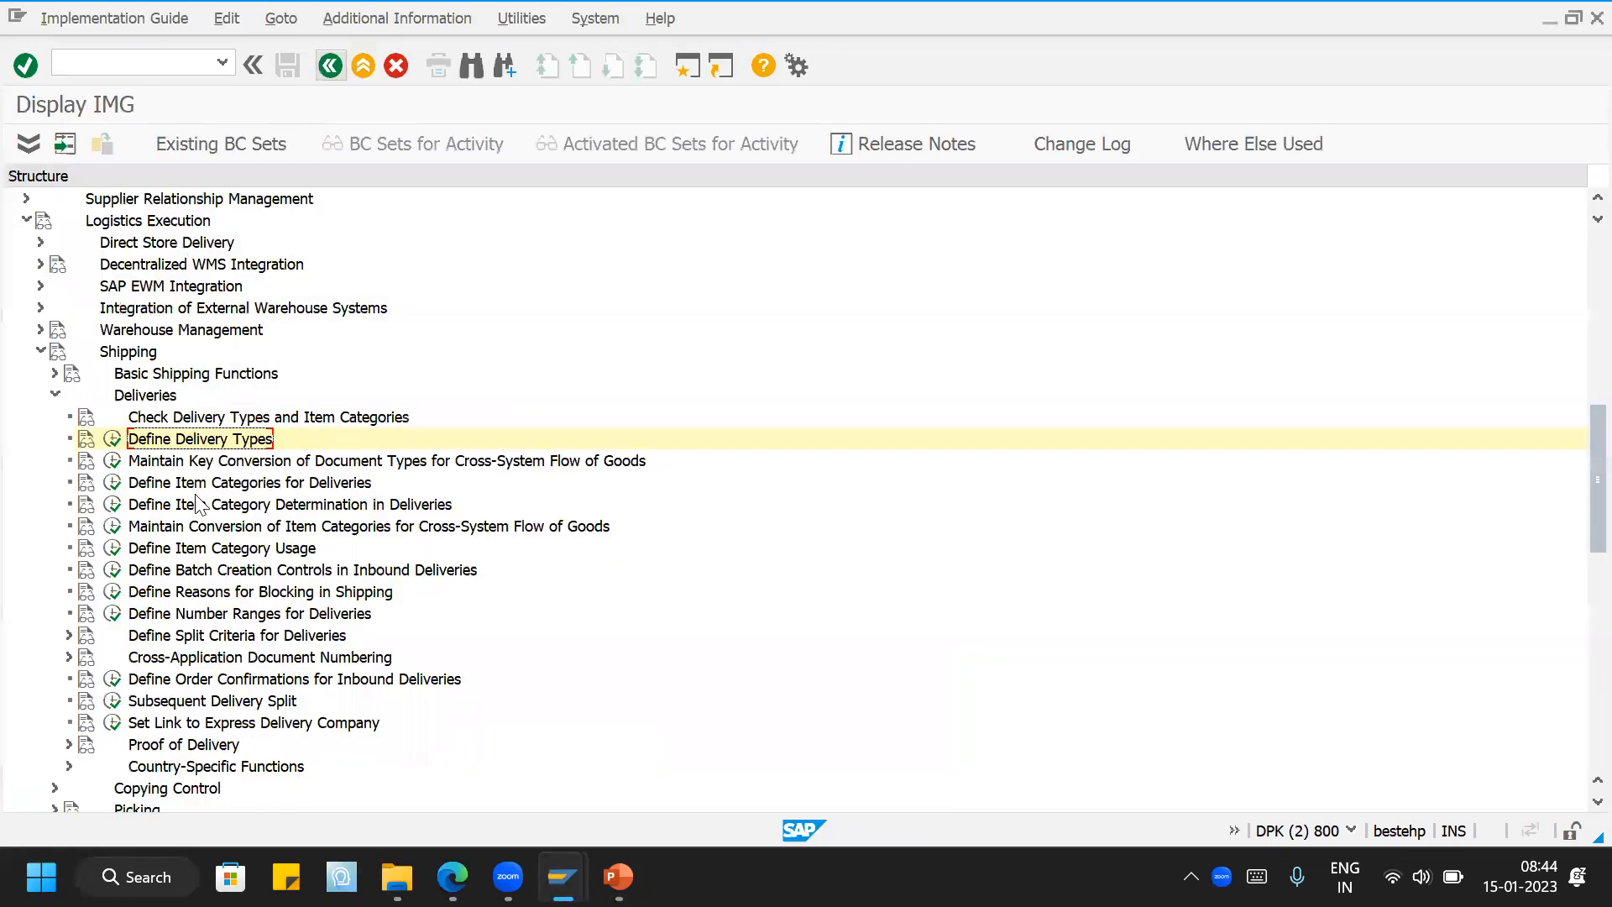
click(112, 439)
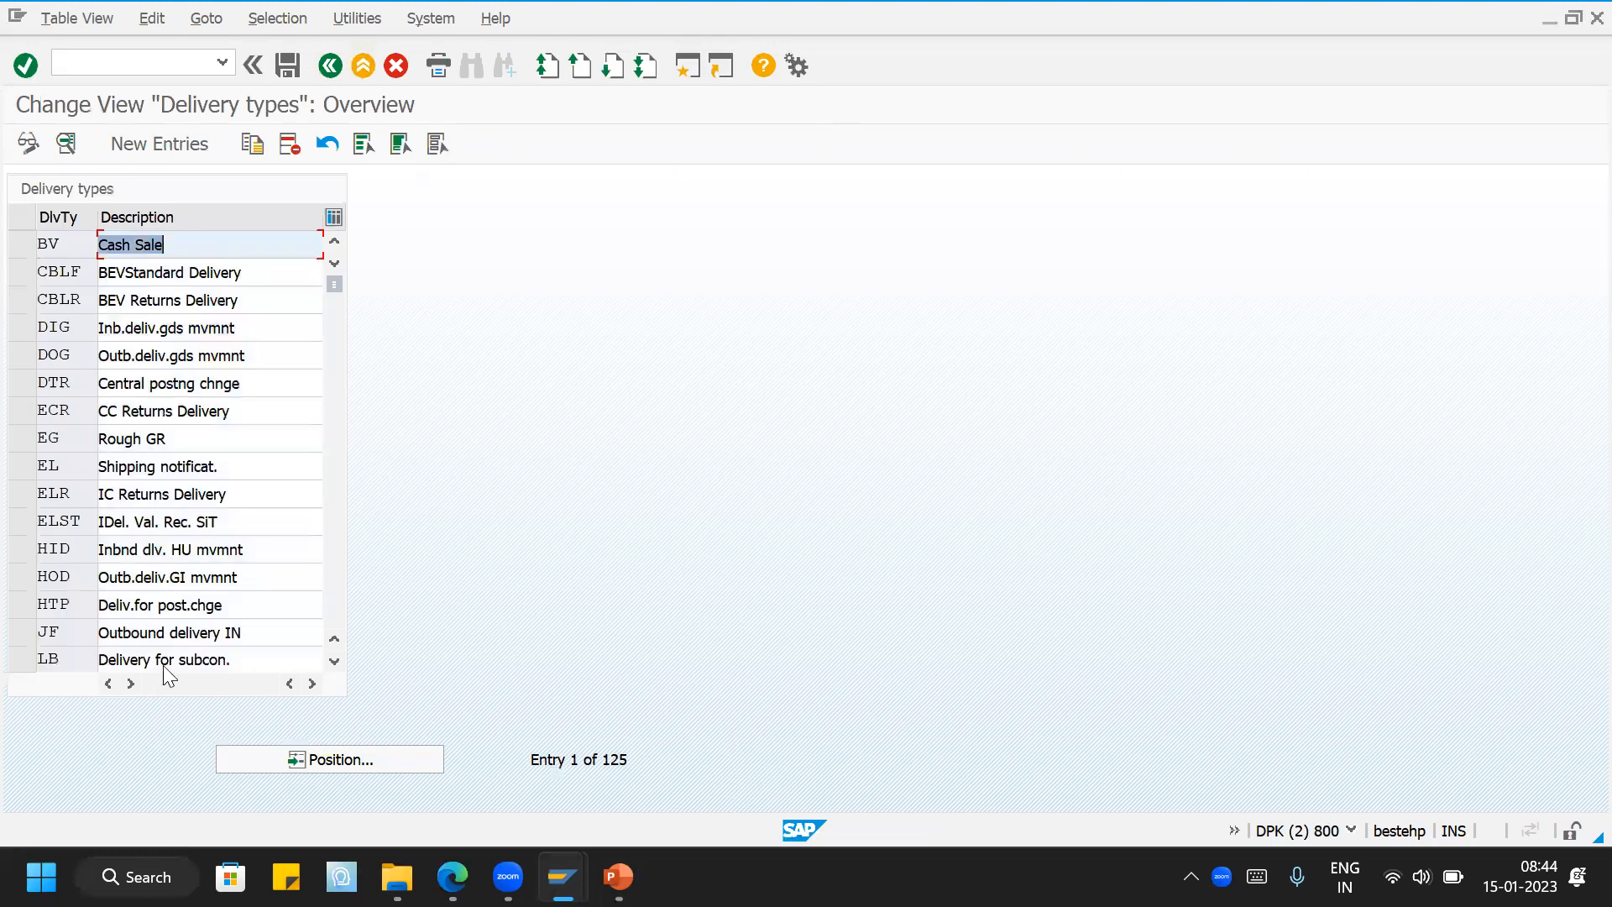
Step: Select the delivery types BV, LF, LO and LR and open their details
scroll(261, 626, down, 1)
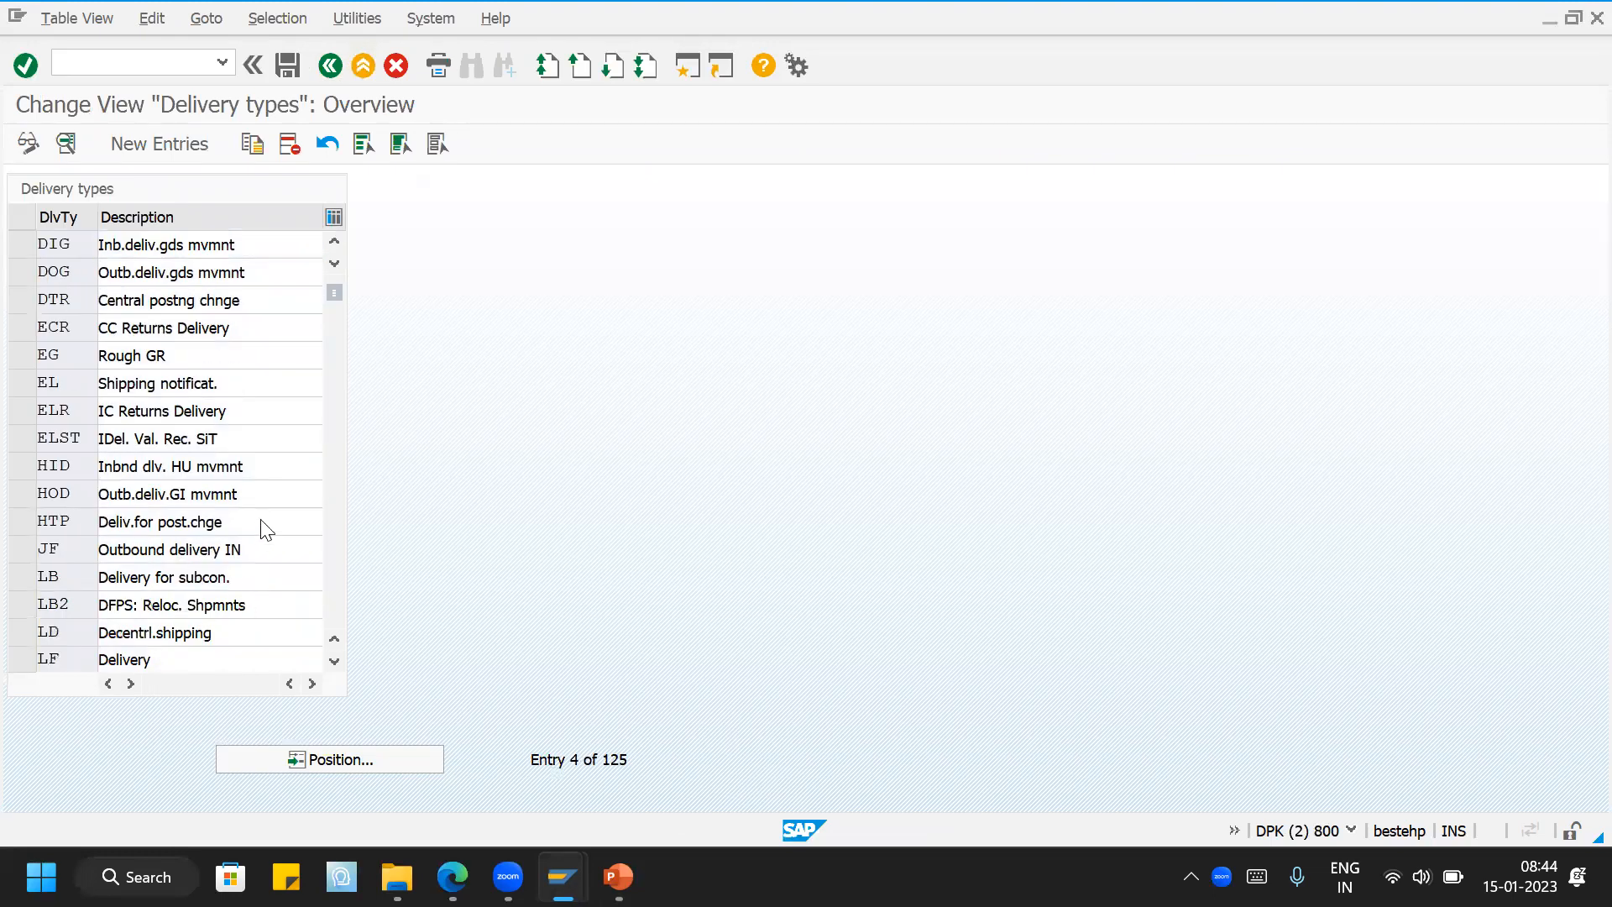
scroll(244, 496, up, 1)
click(17, 244)
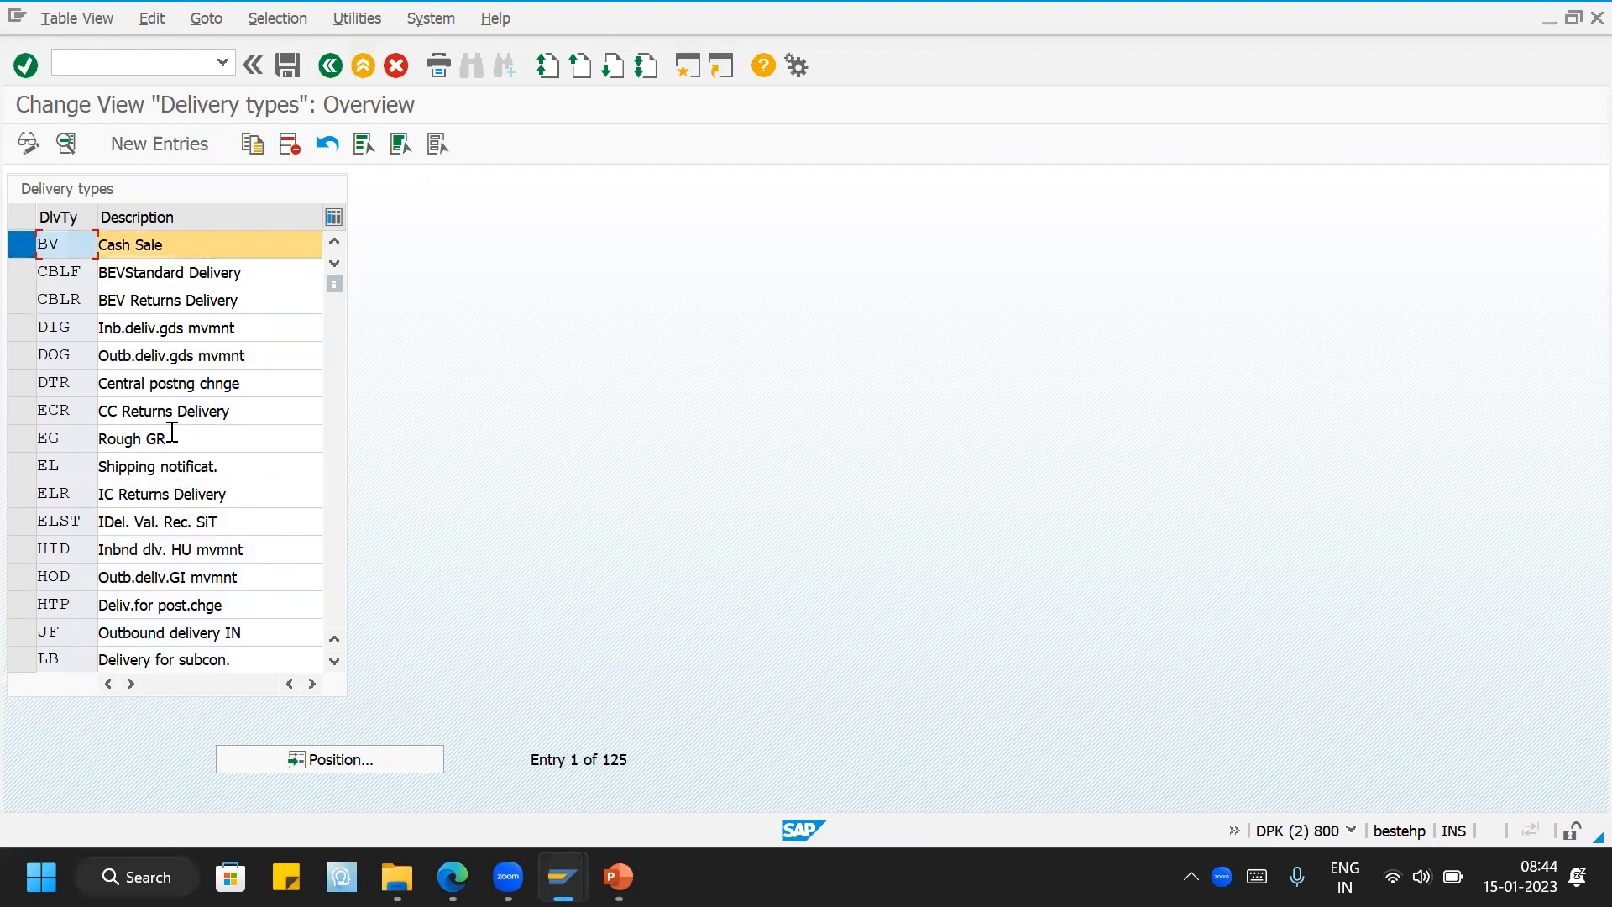
scroll(205, 512, down, 2)
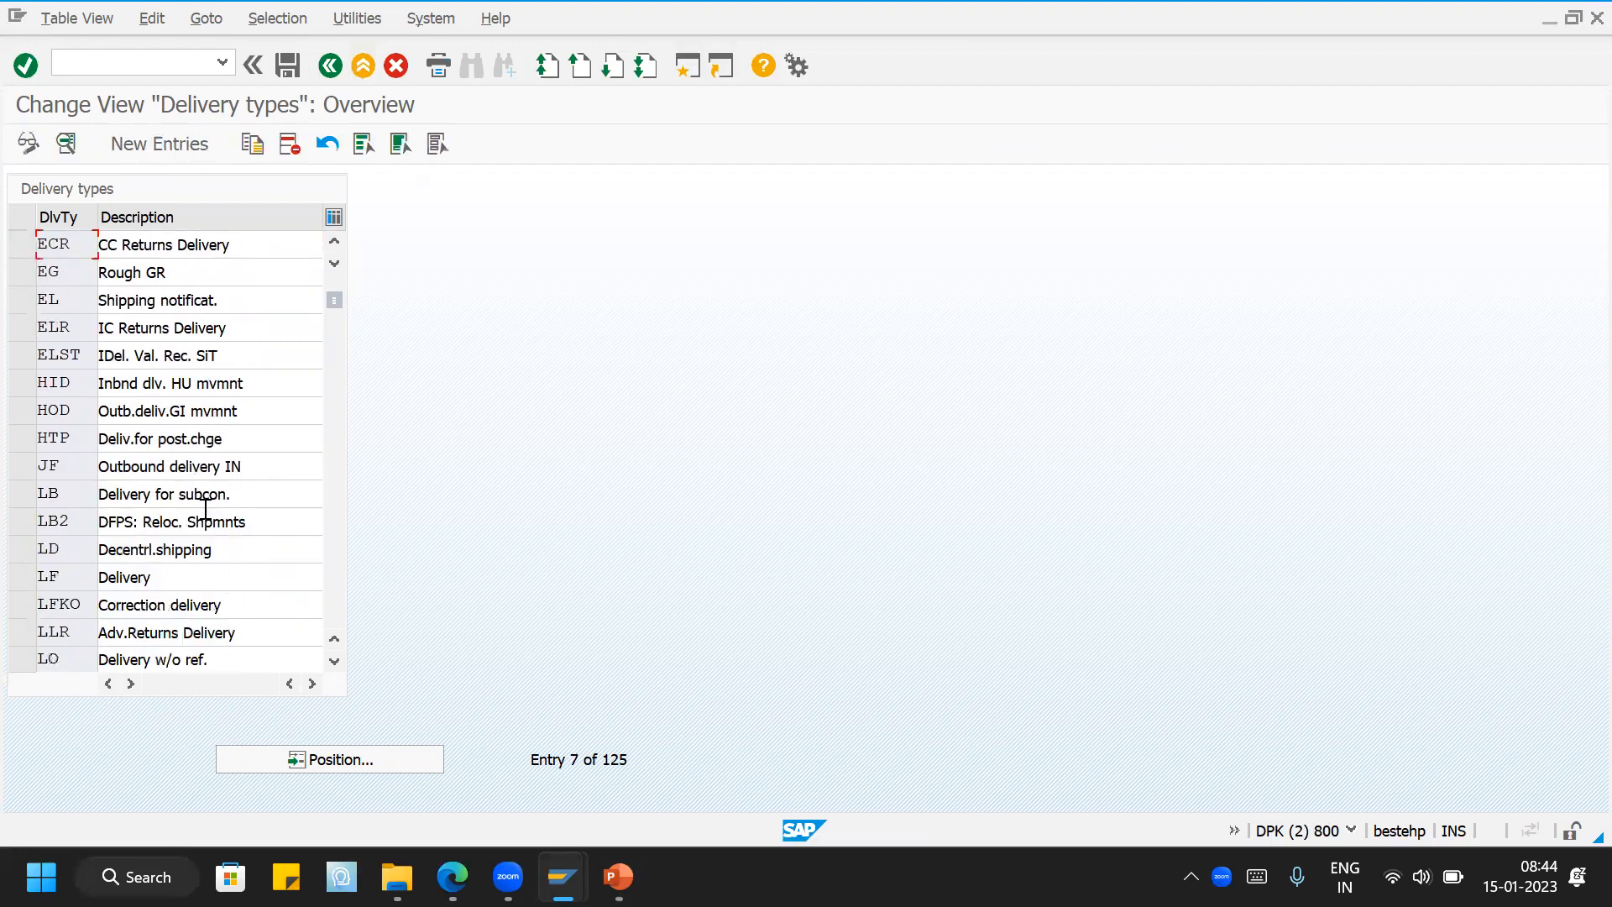
click(22, 576)
click(37, 660)
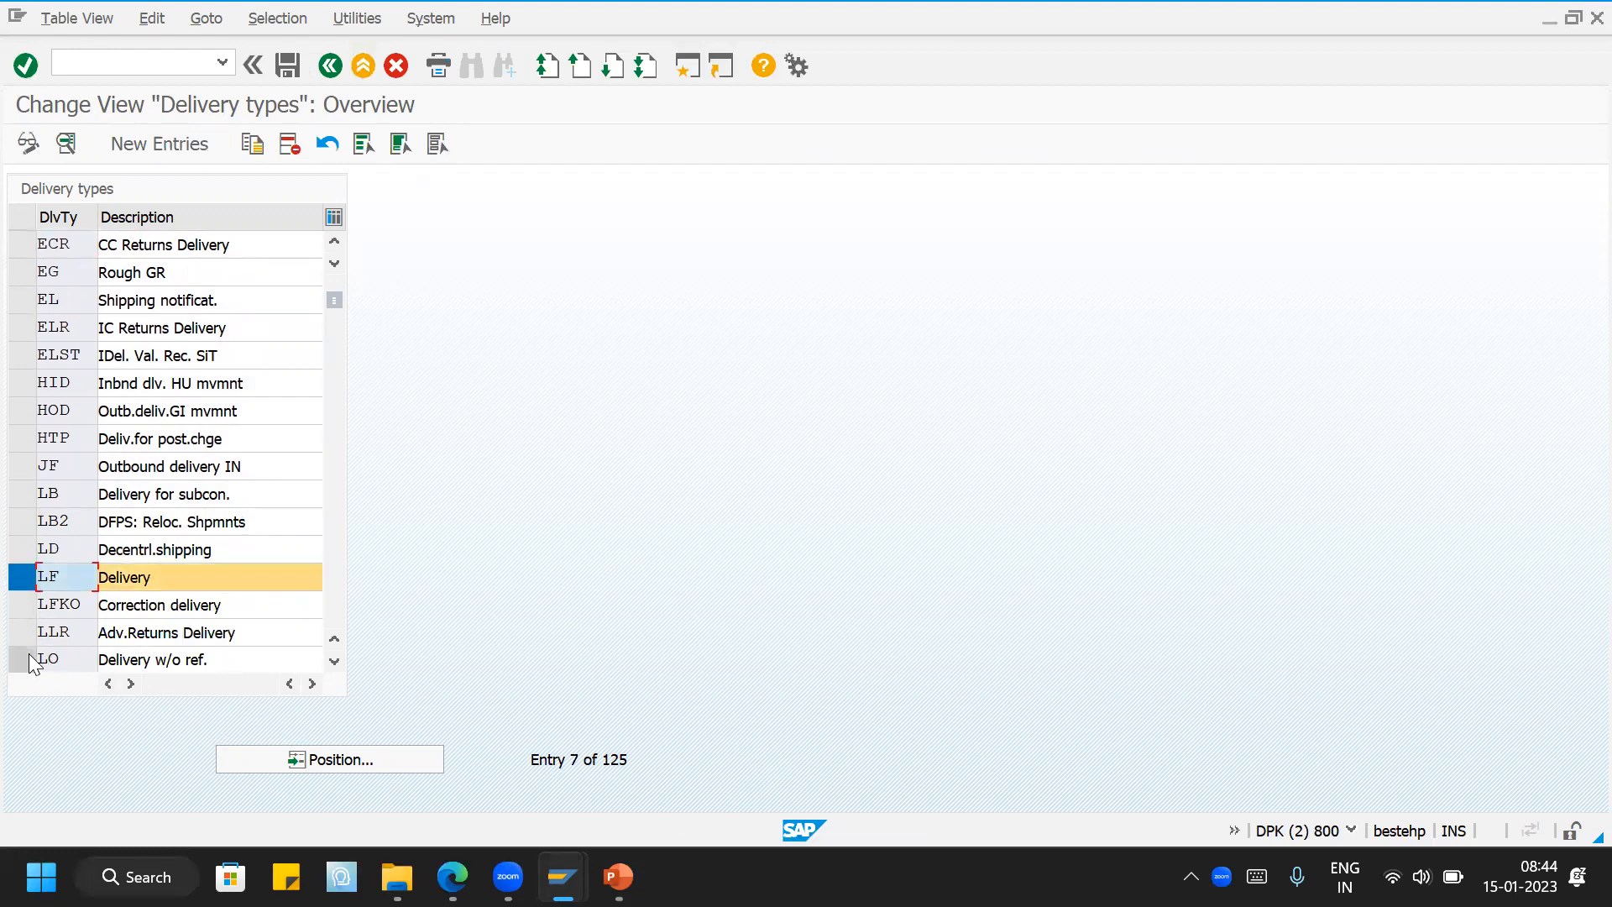
scroll(172, 634, down, 2)
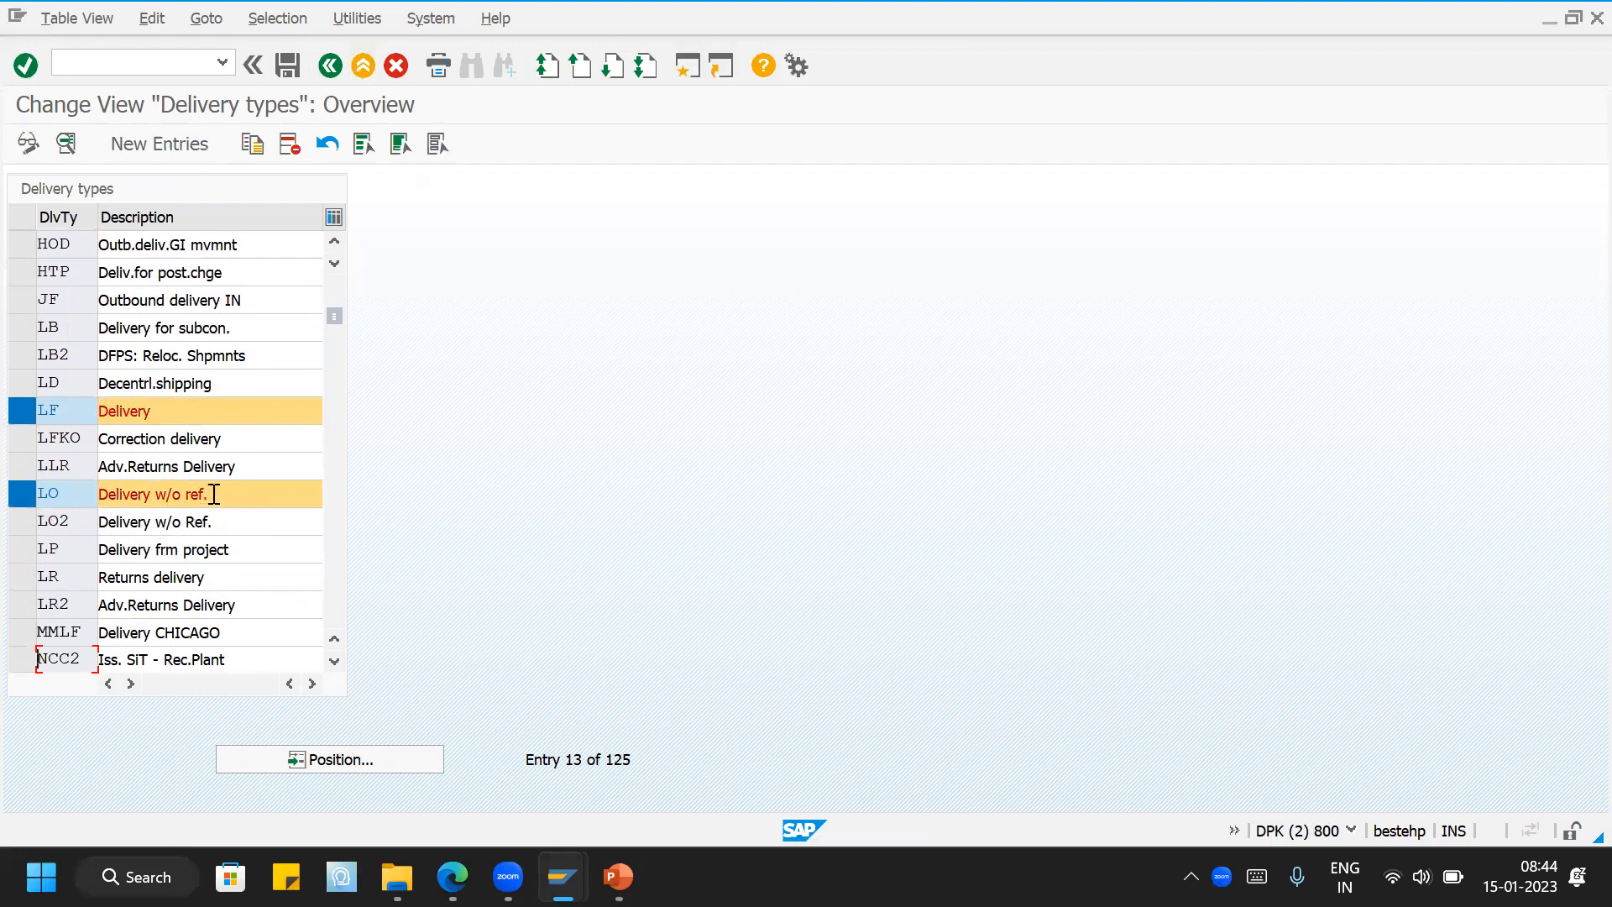
click(37, 578)
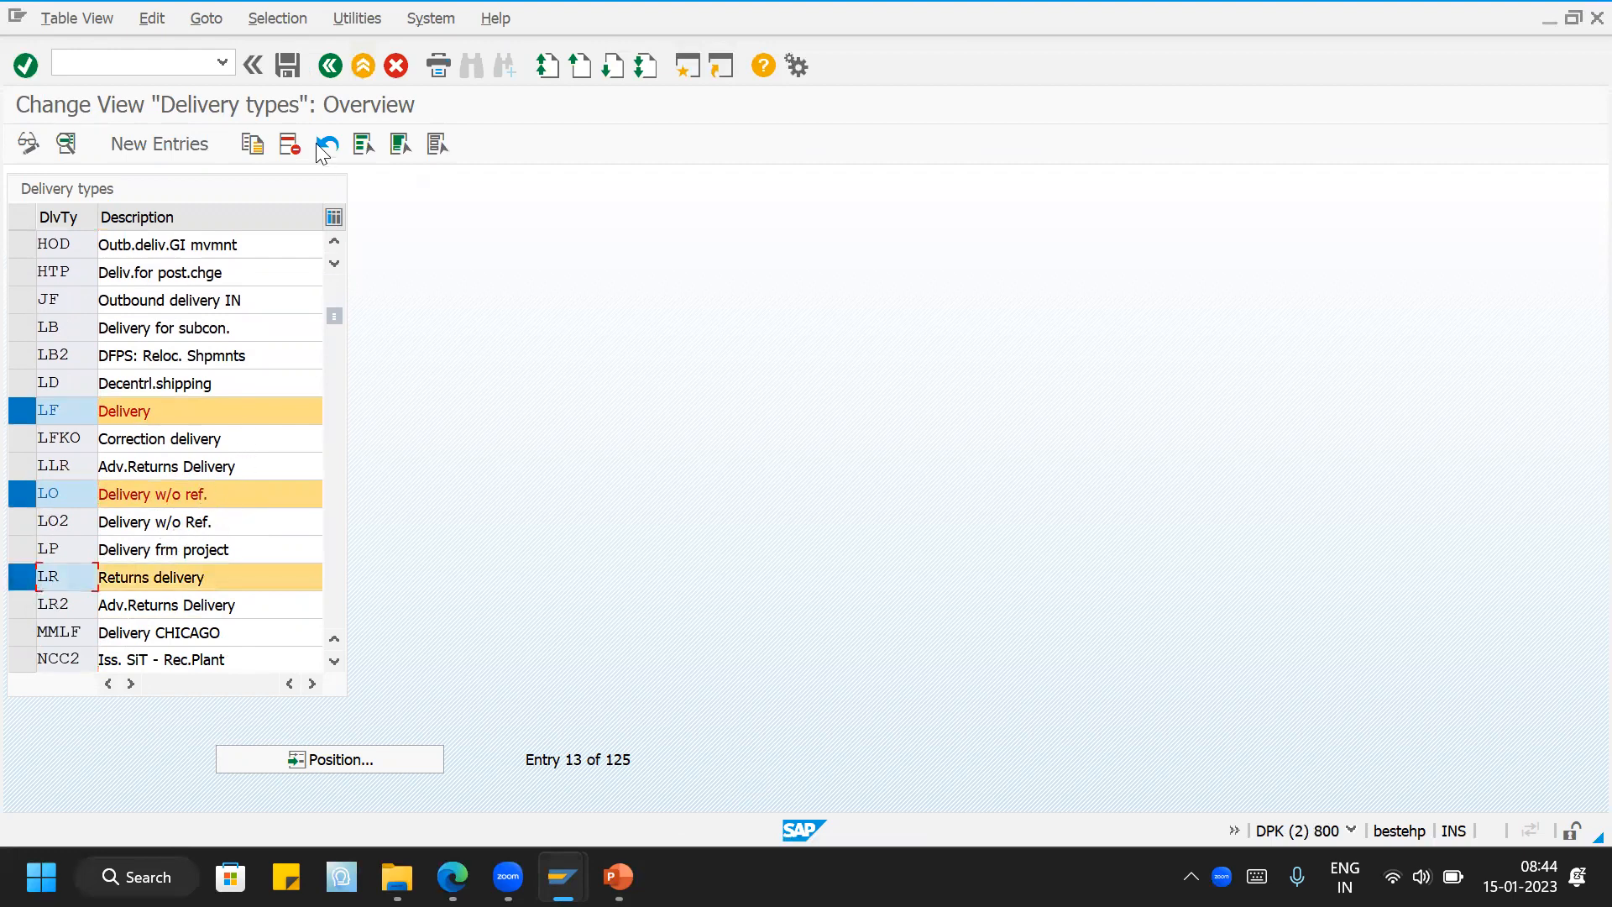
click(66, 144)
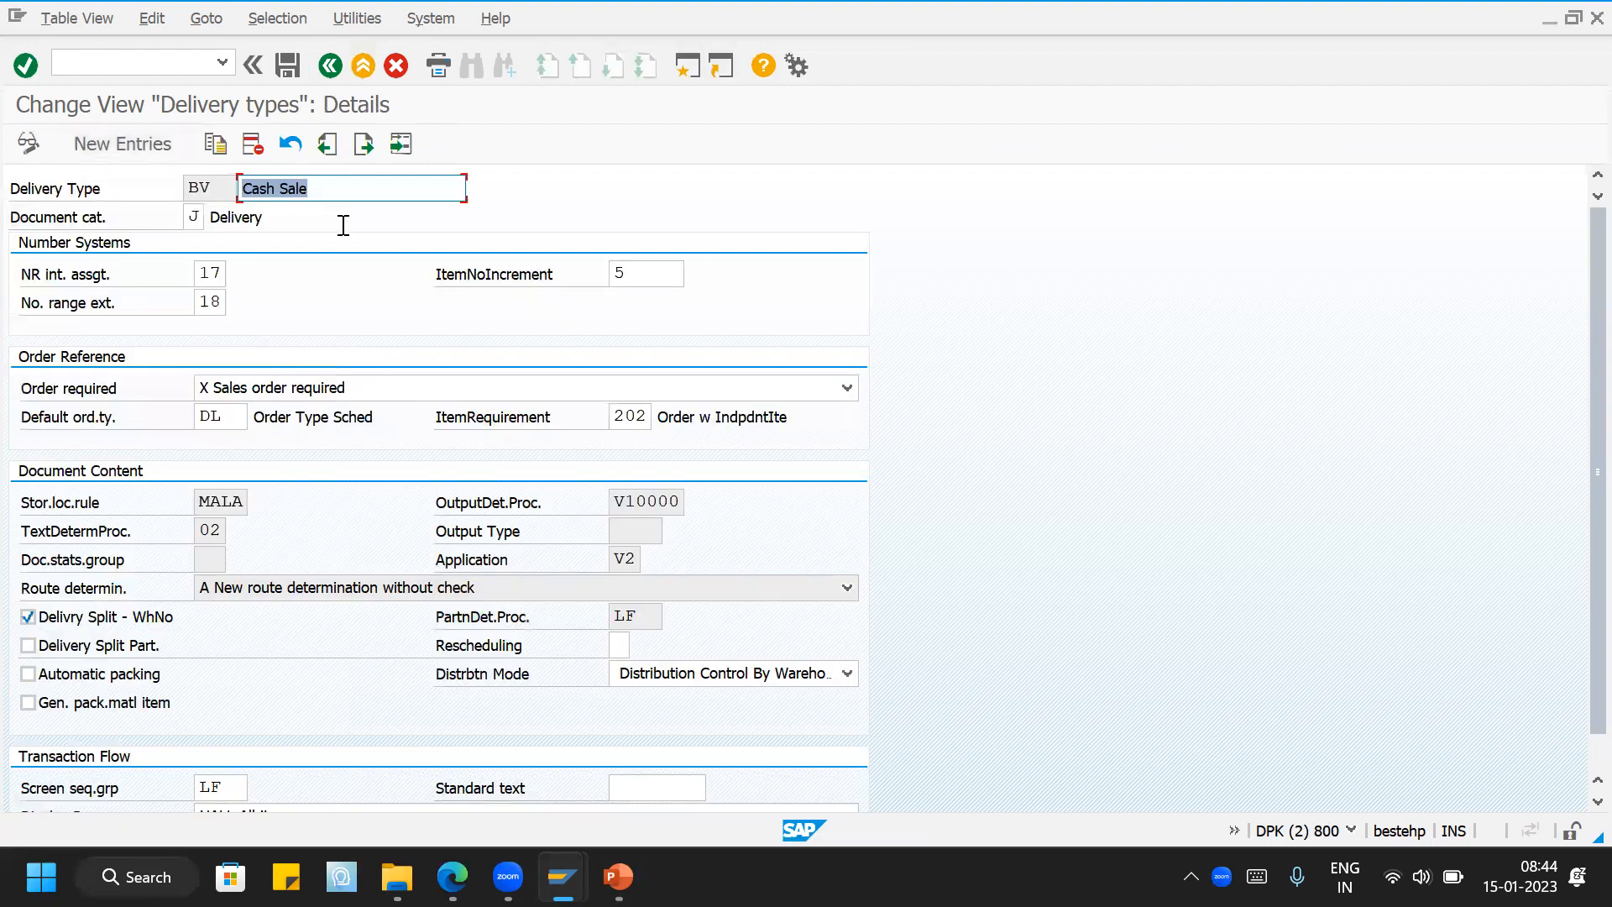
Step: Move from the Cash Sale details to the next selected delivery type, LF
click(400, 190)
click(366, 144)
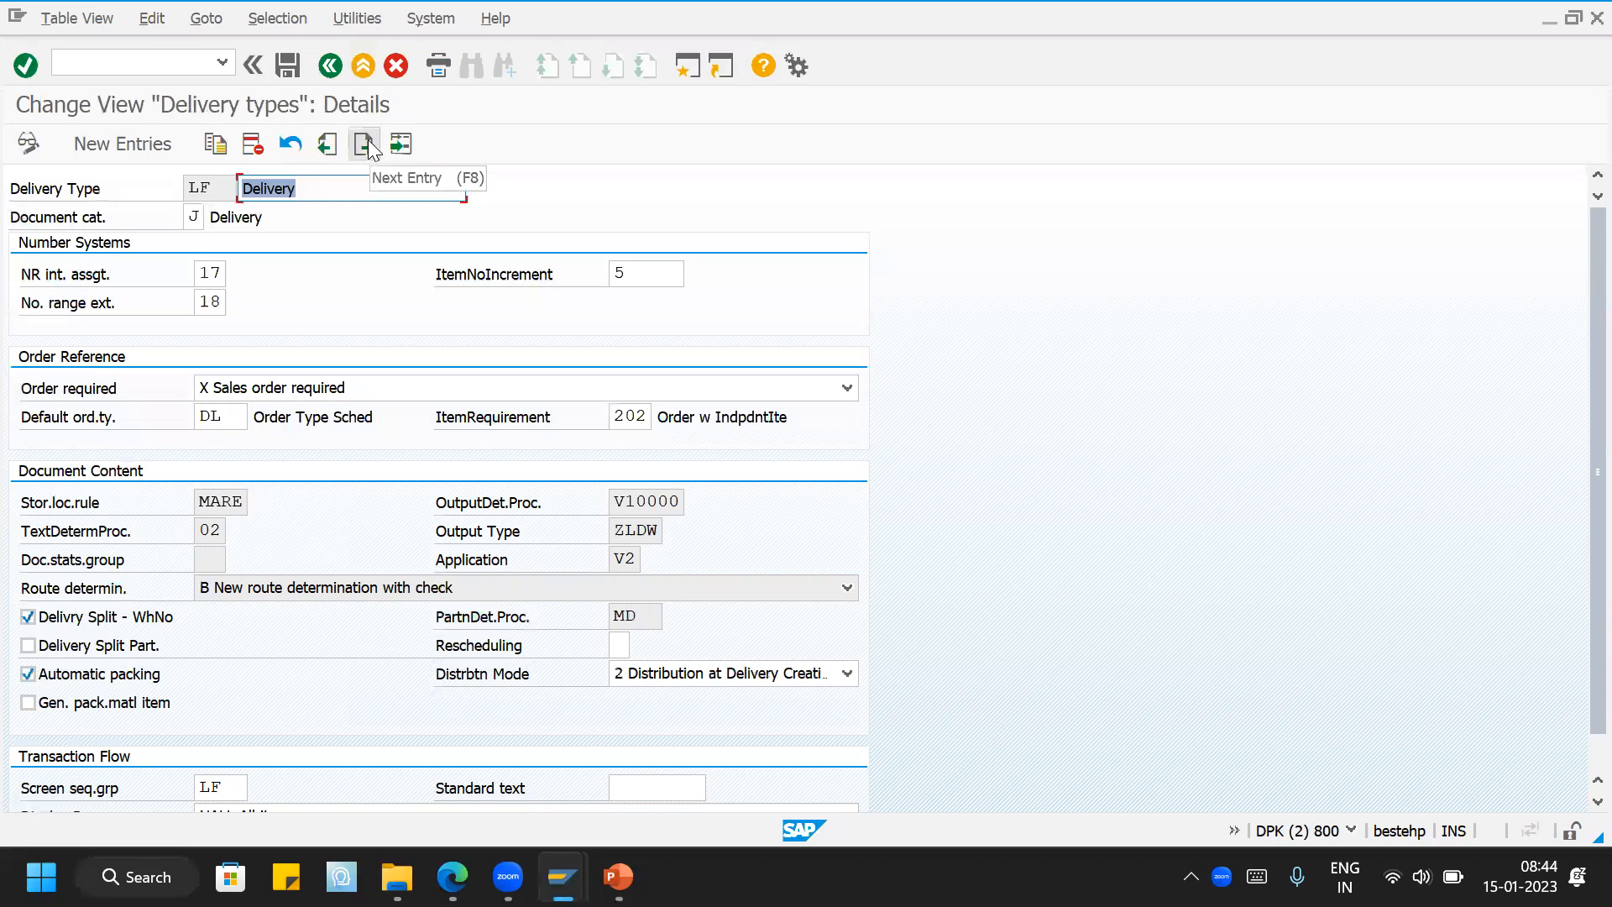
click(338, 193)
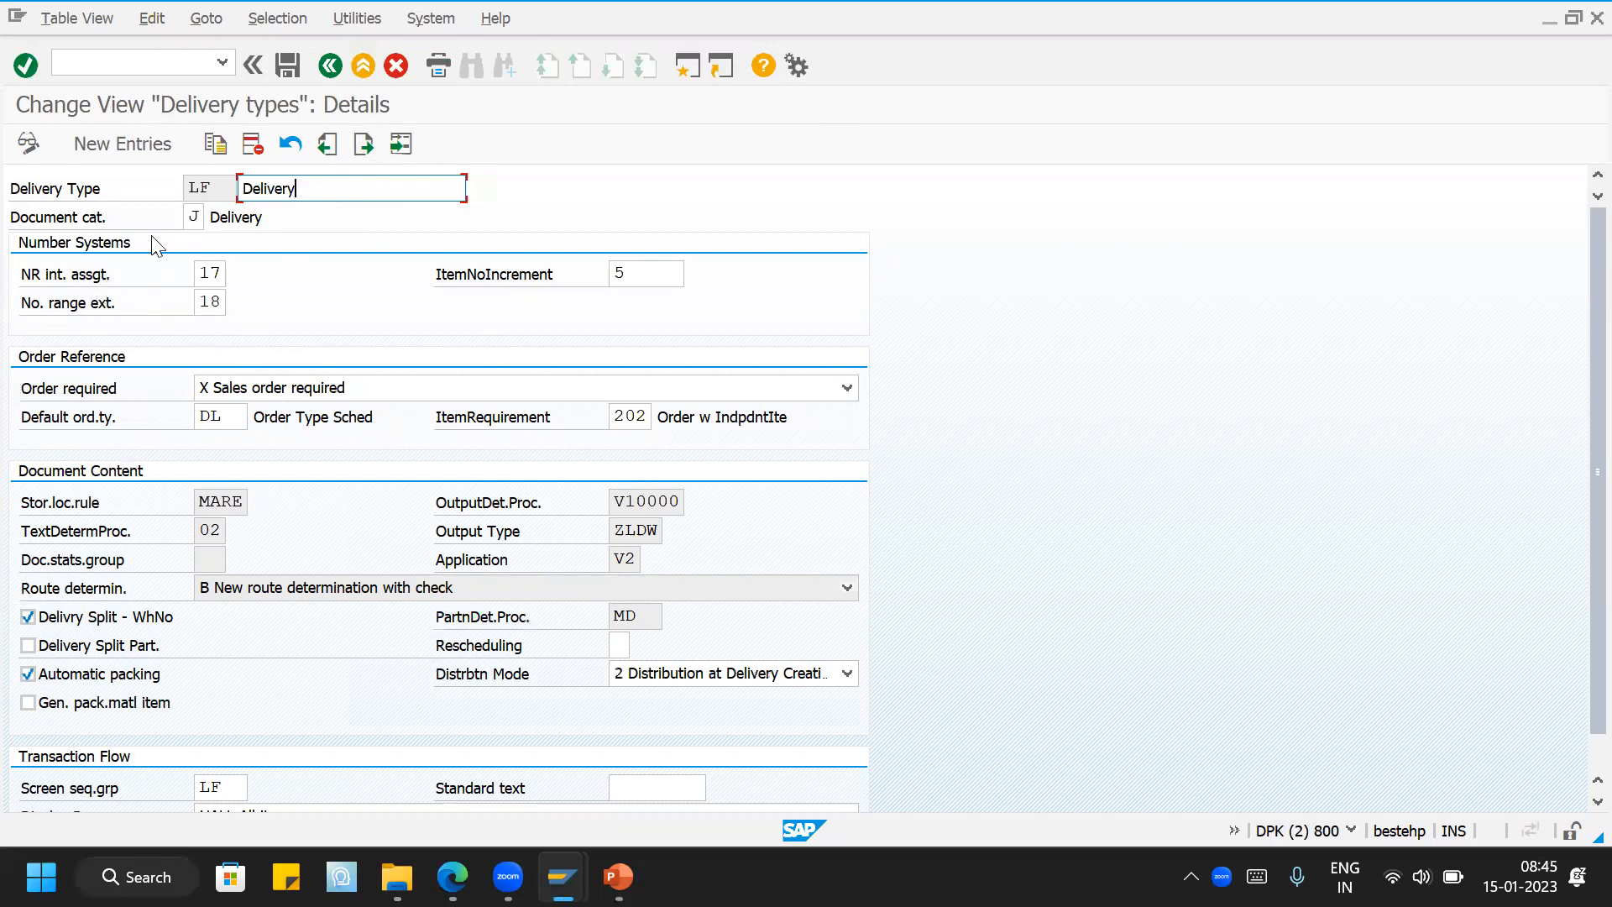
Step: Look through the available SD document categories for delivery type LF, including Delivery and Returns delivery for order, and close the list without choosing one
click(194, 218)
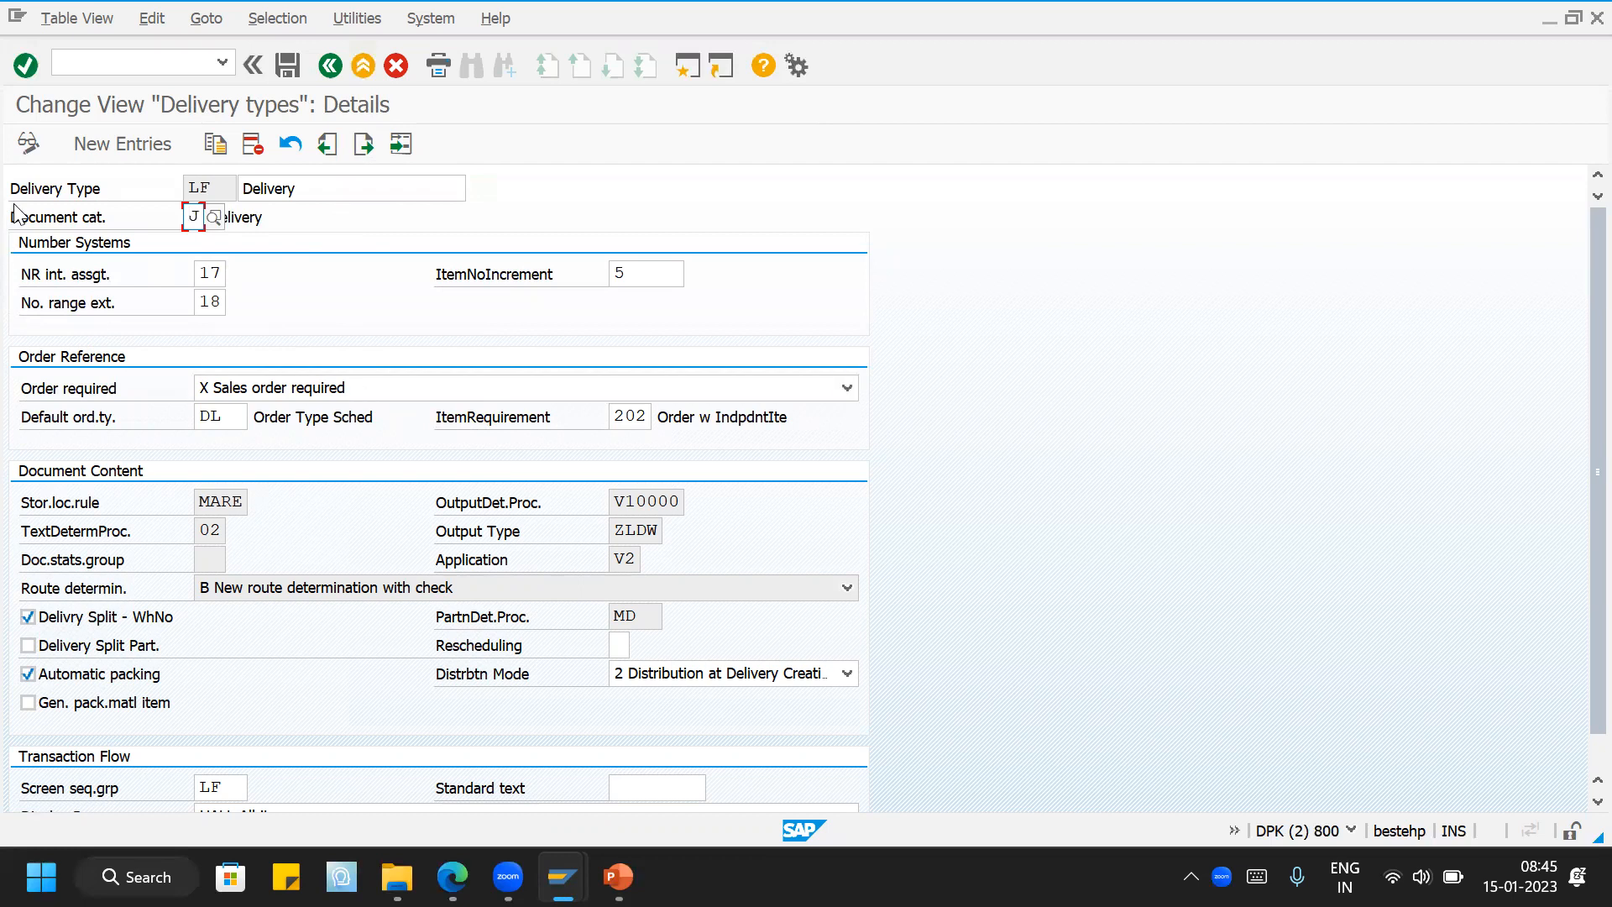
click(213, 220)
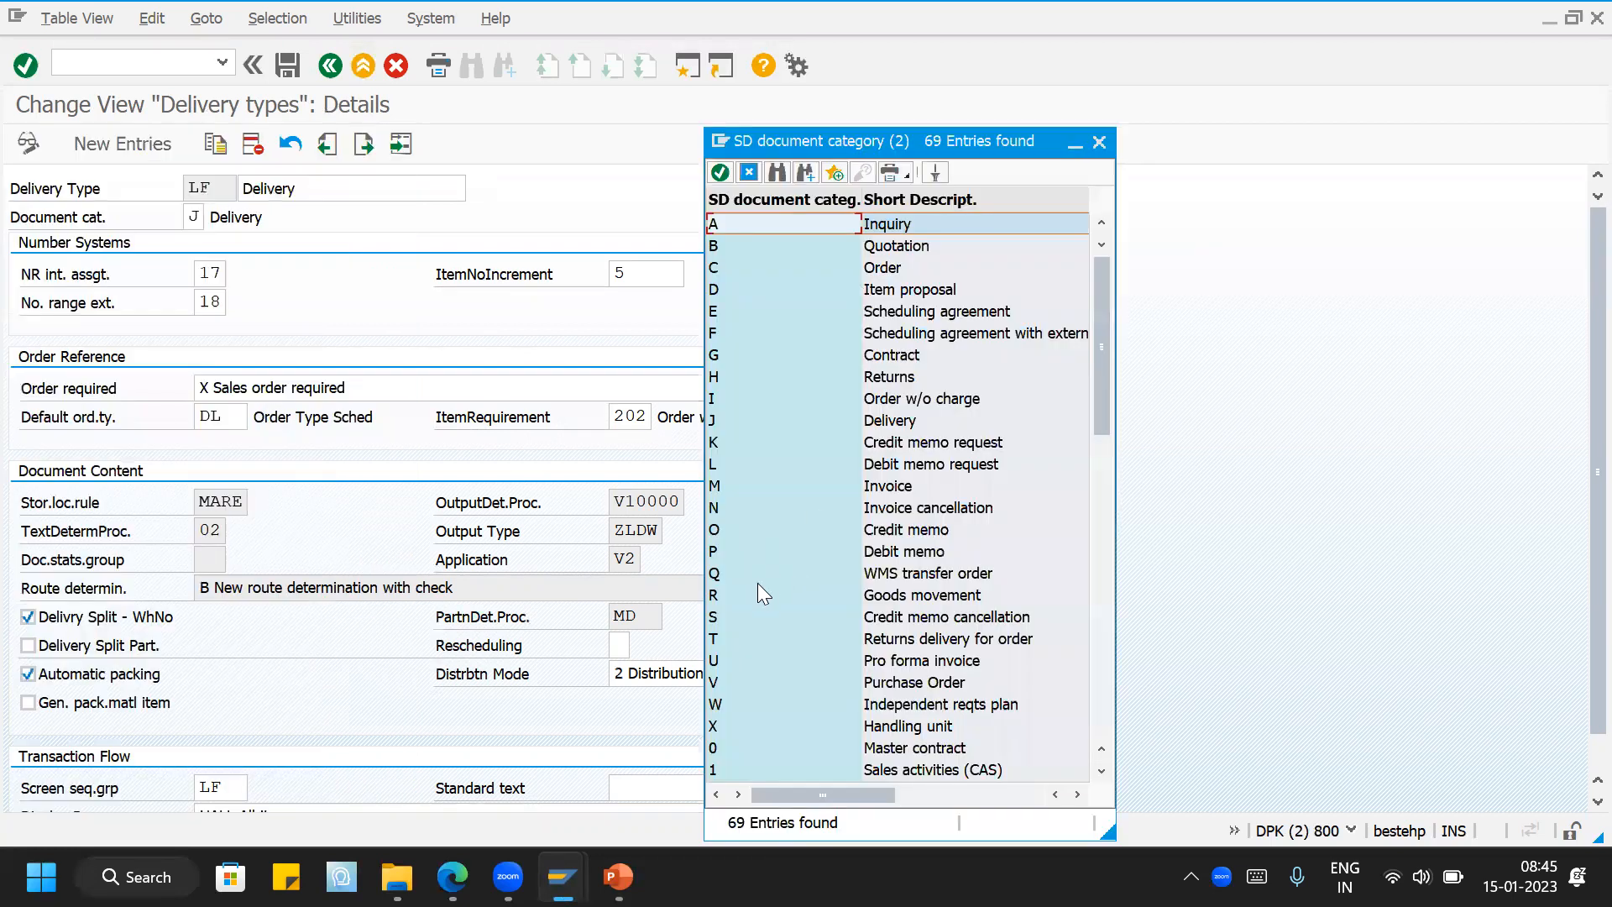
click(740, 641)
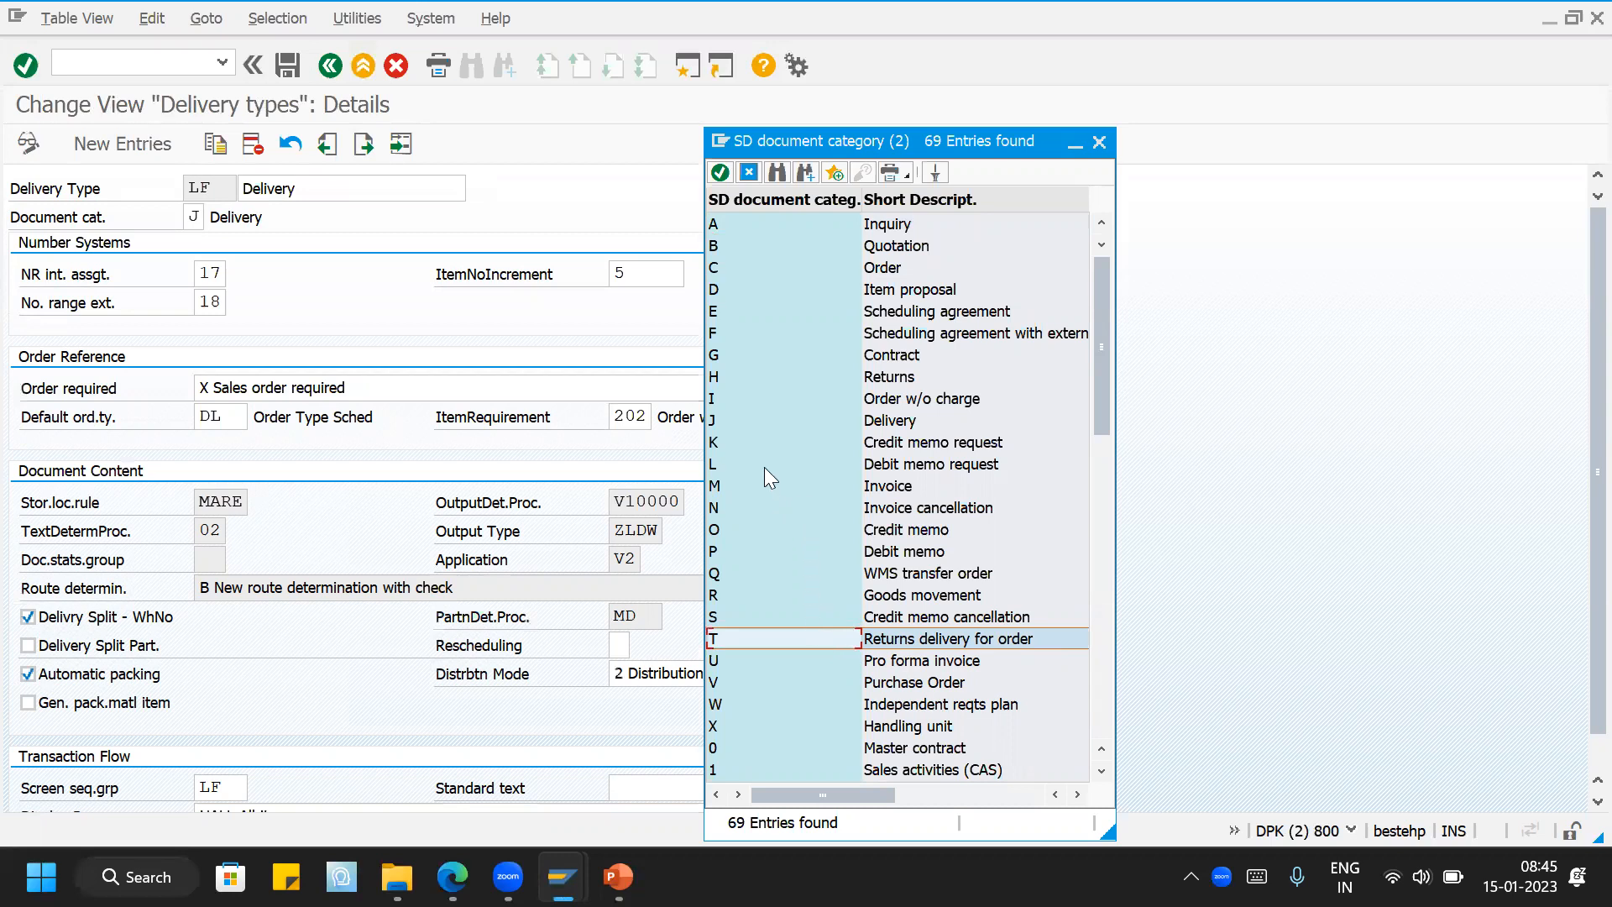
click(753, 416)
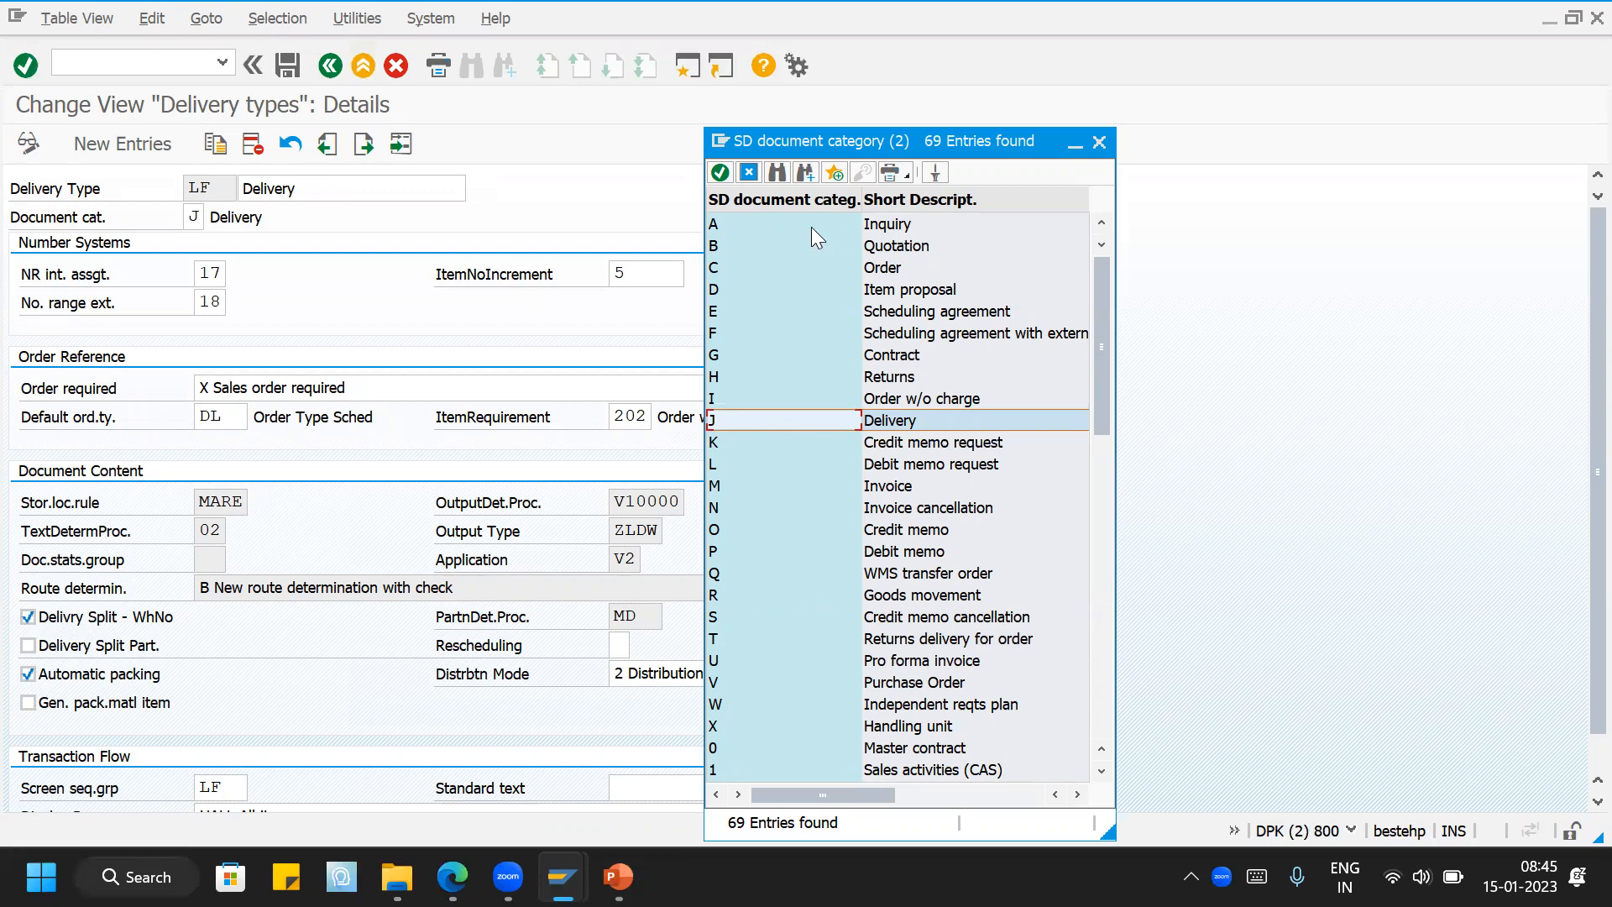
click(743, 247)
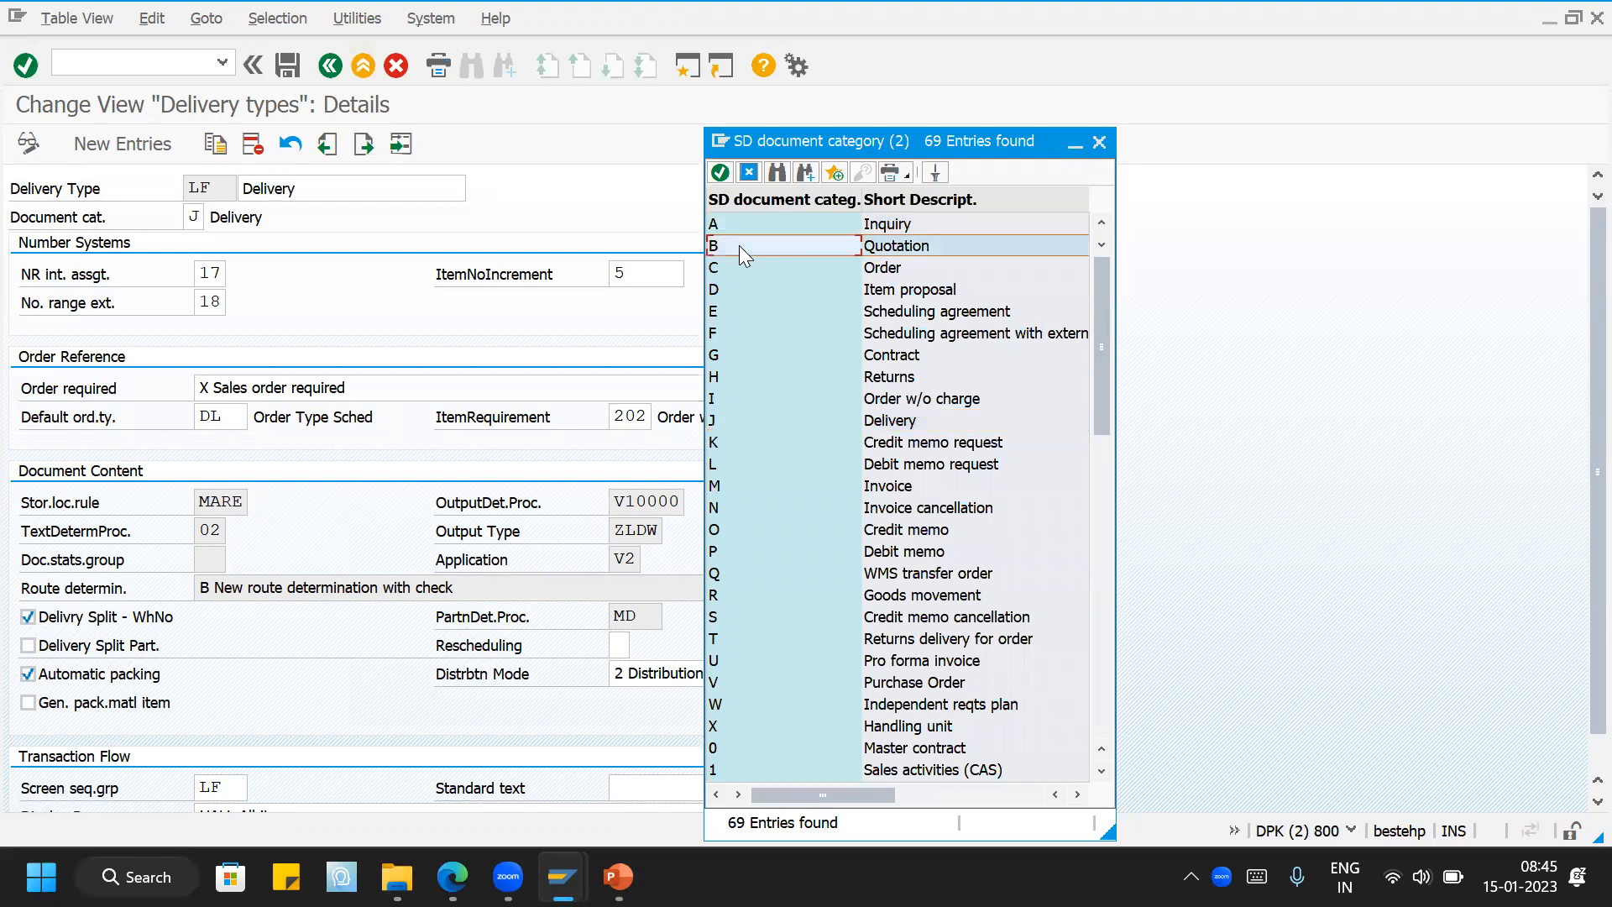
click(745, 275)
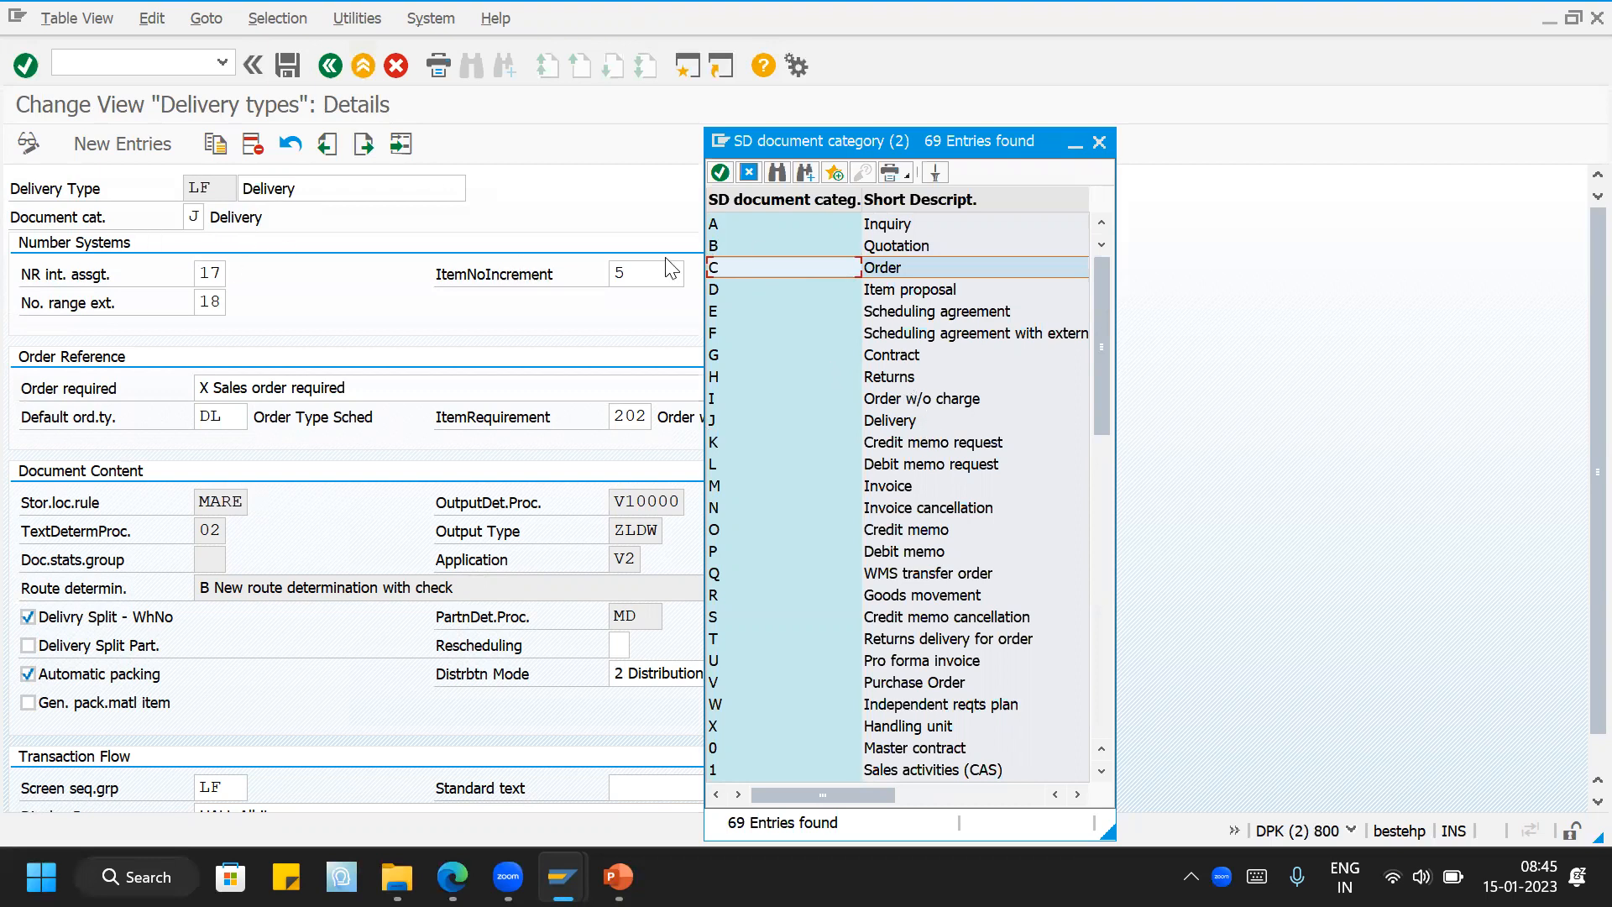
click(1097, 143)
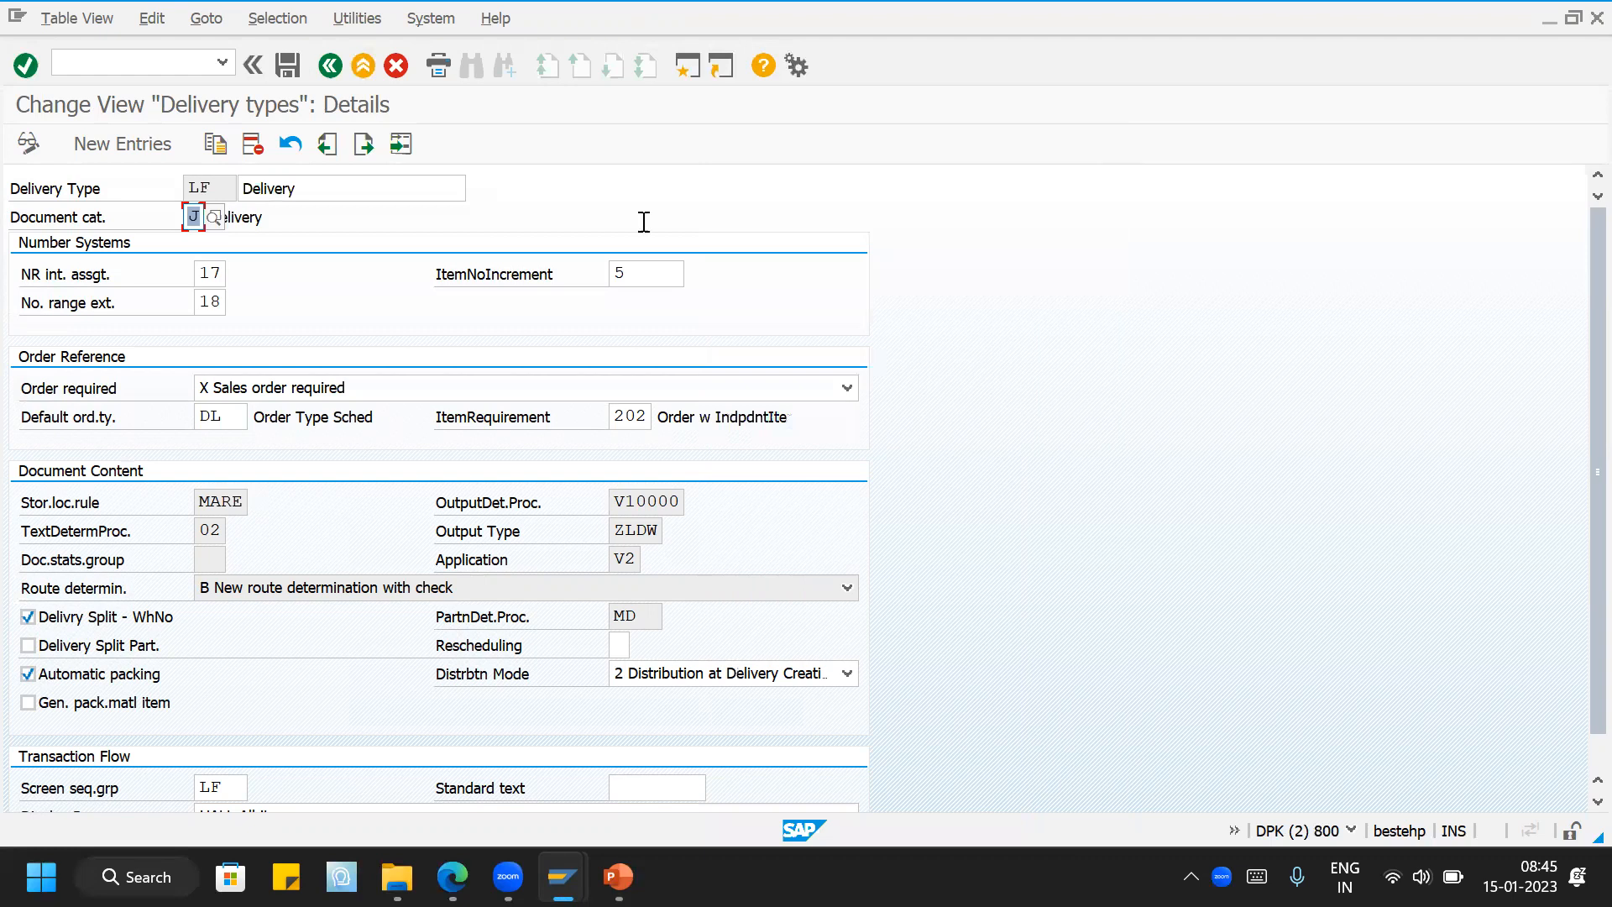
Step: Move ahead to the LR delivery type to check its document category, and return to the LF details
click(363, 144)
click(366, 144)
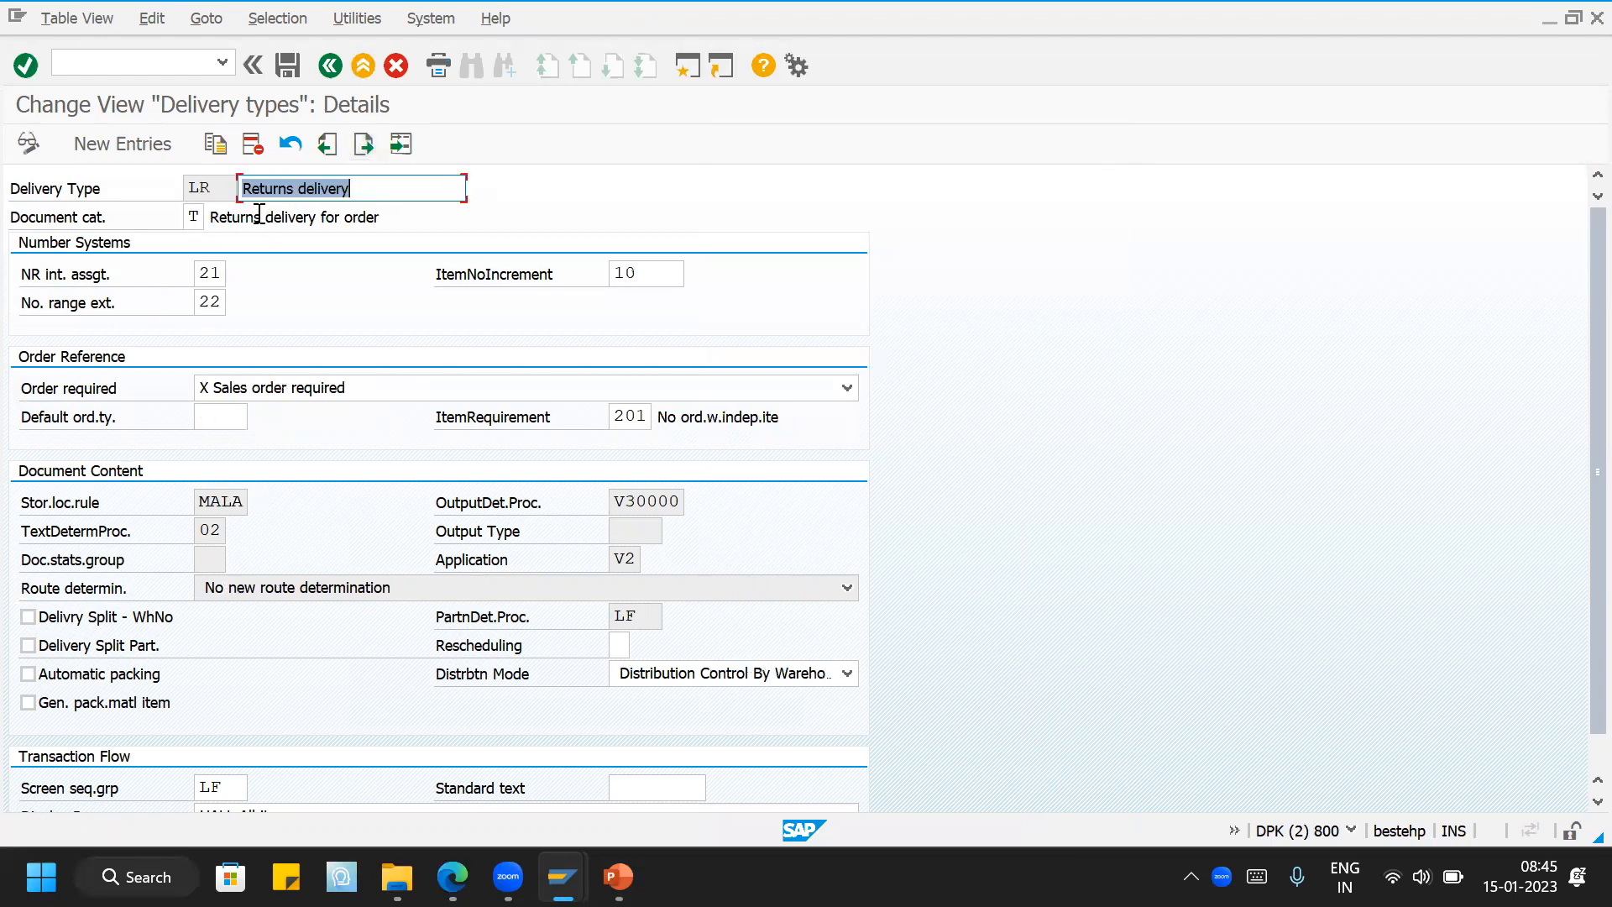
click(331, 146)
click(331, 146)
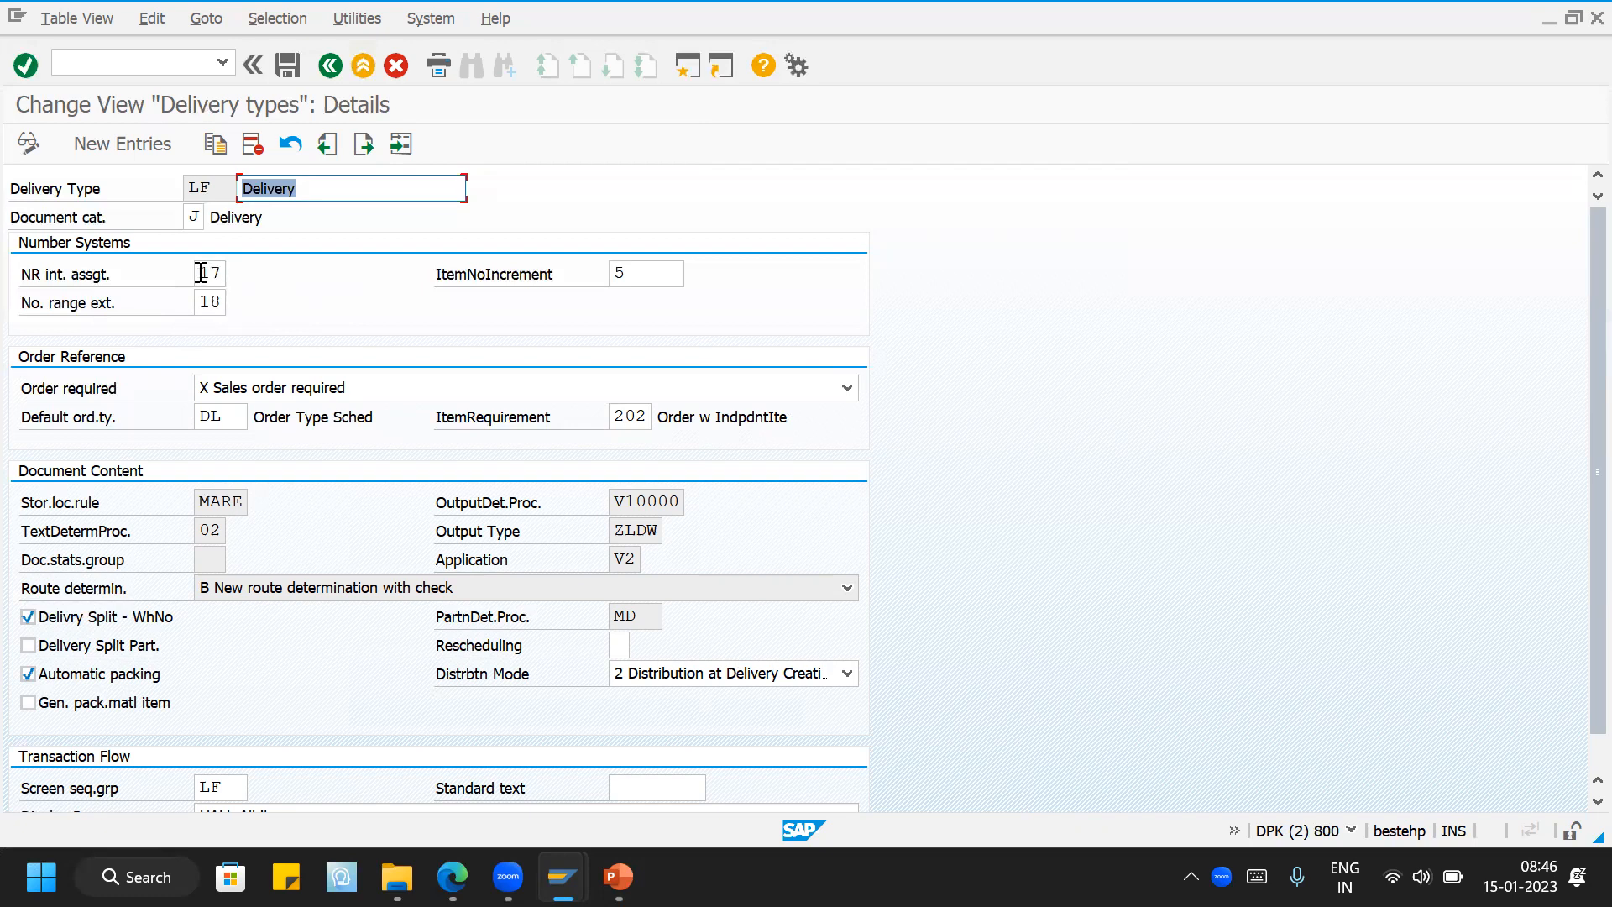
Step: Set the item number increment of delivery type LF to 10 and save the change
click(206, 272)
click(652, 274)
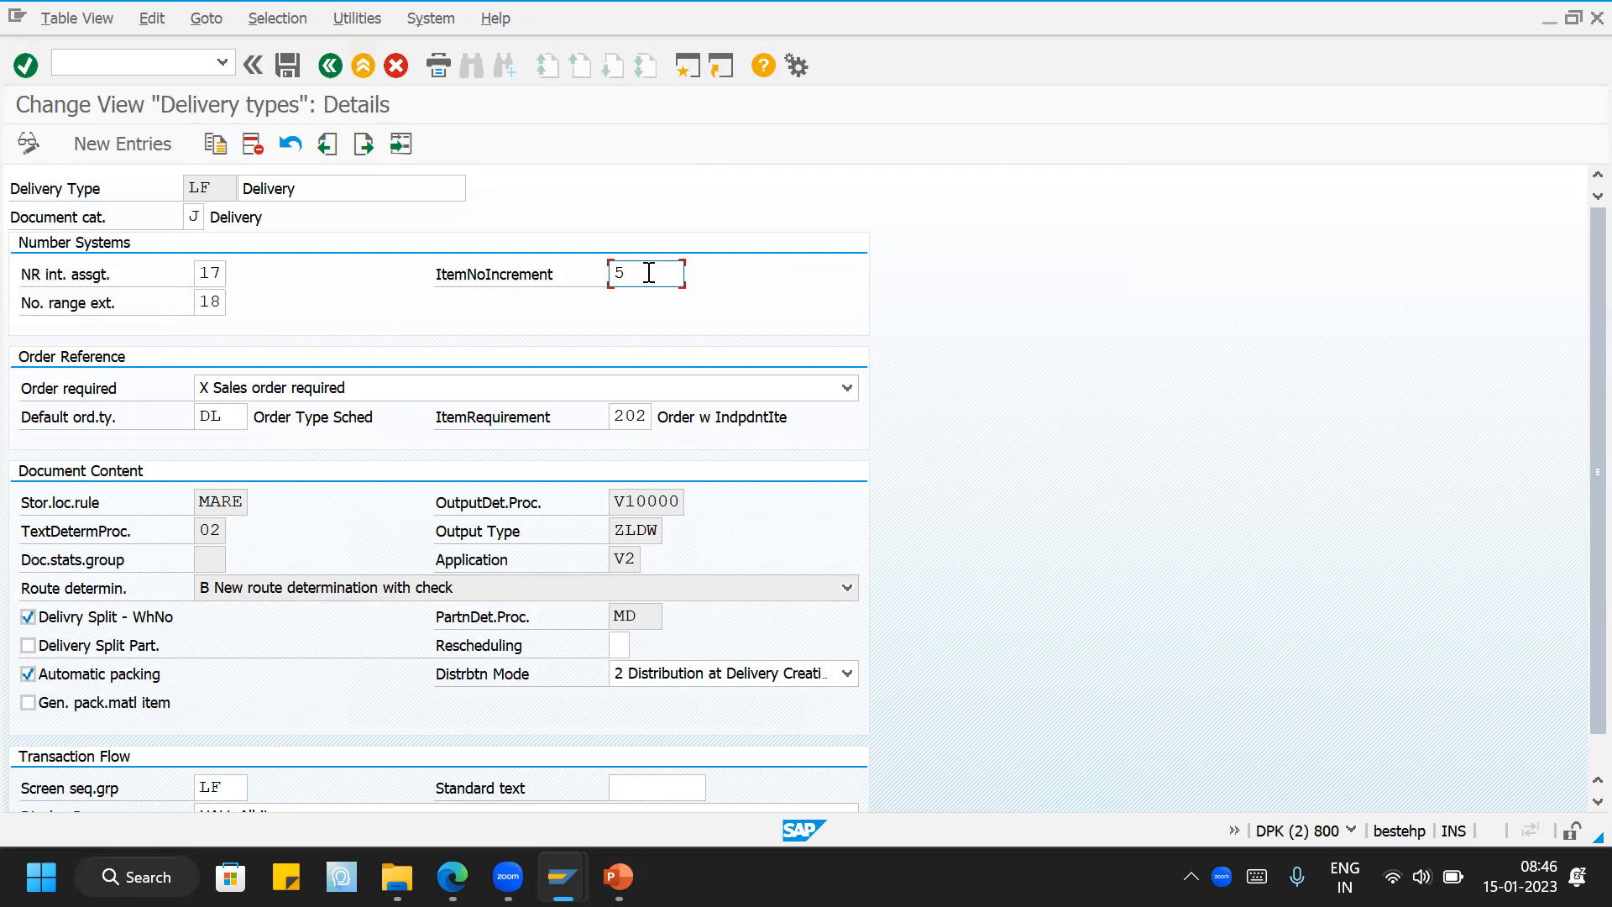
key(BackSpace)
text(10)
key(Return)
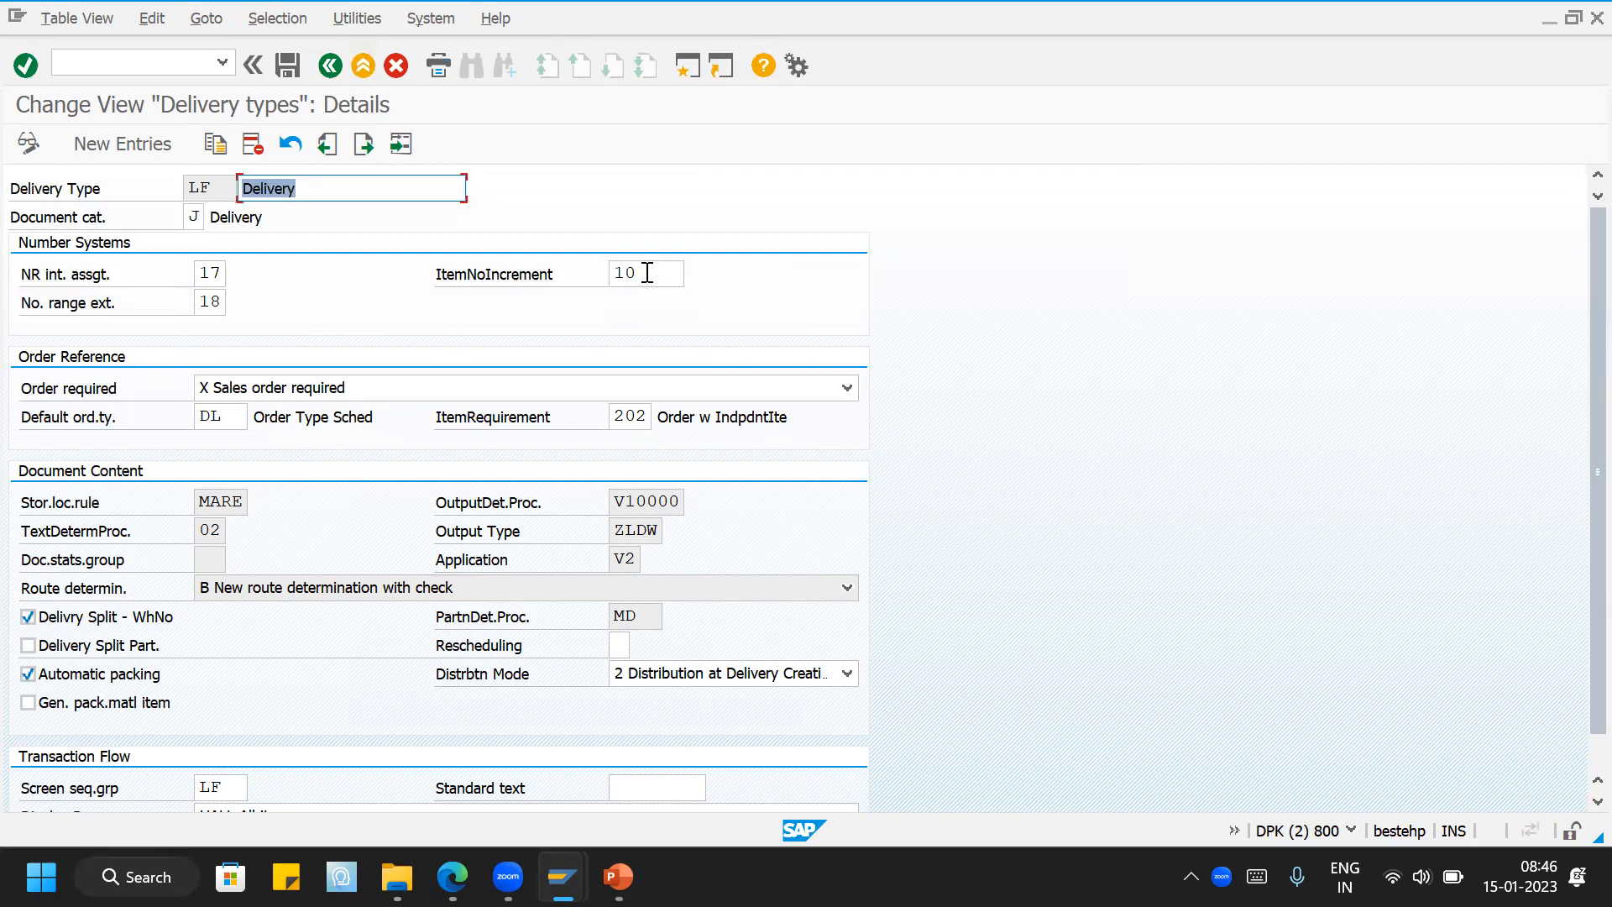
click(293, 68)
Step: Review the Order required options for delivery type LF and close the list without changing the selection
click(456, 419)
scroll(188, 353, down, 1)
scroll(184, 340, down, 1)
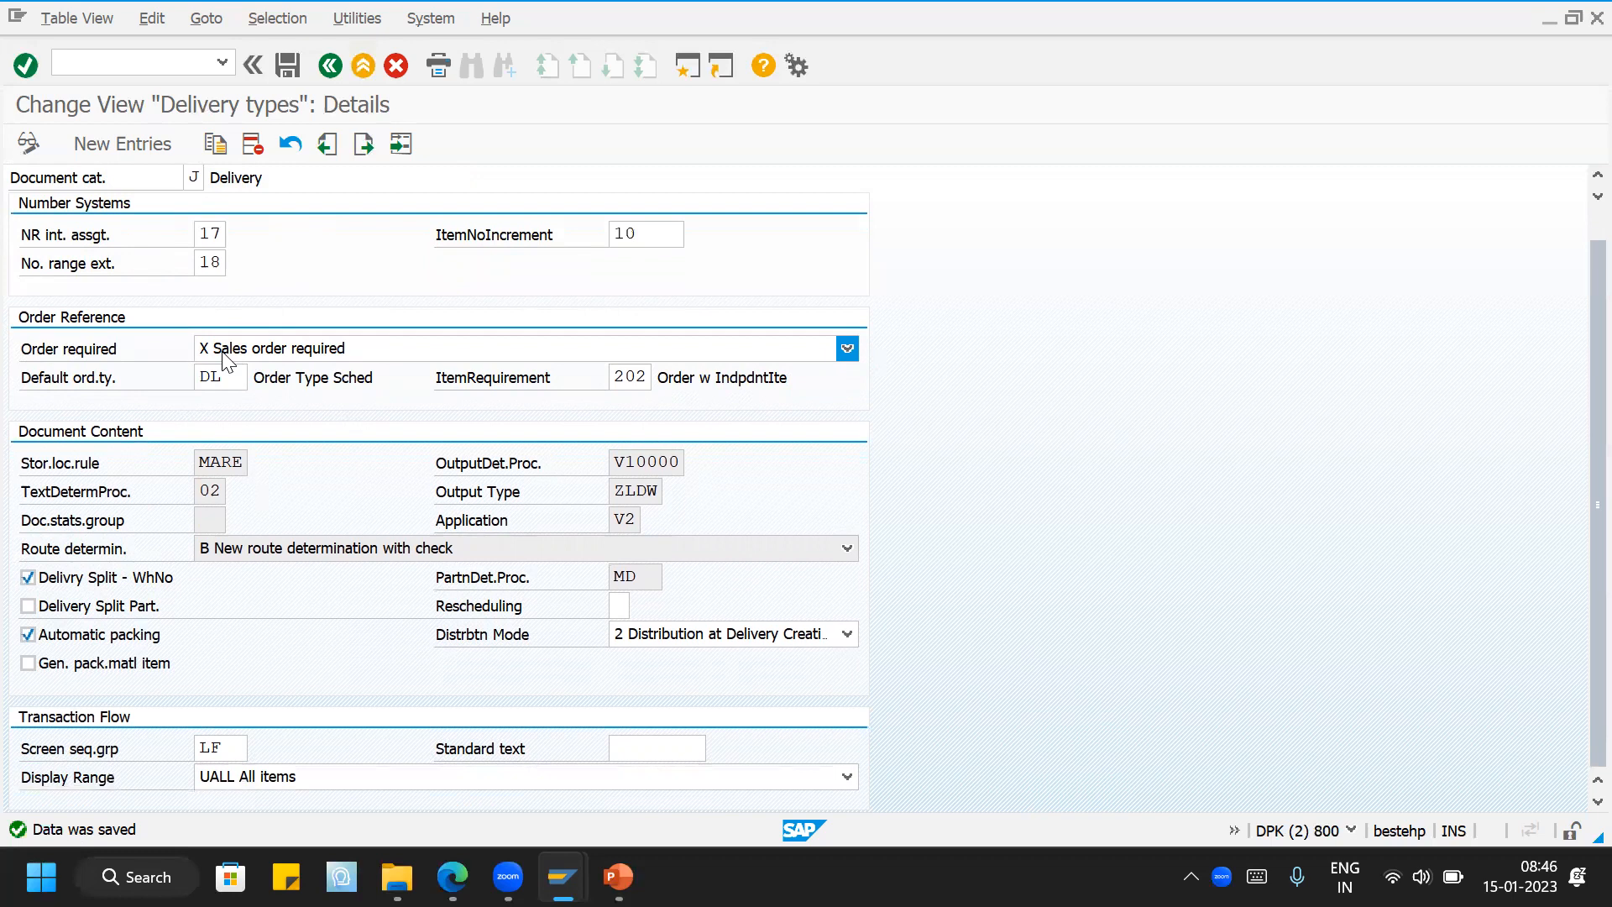
click(330, 350)
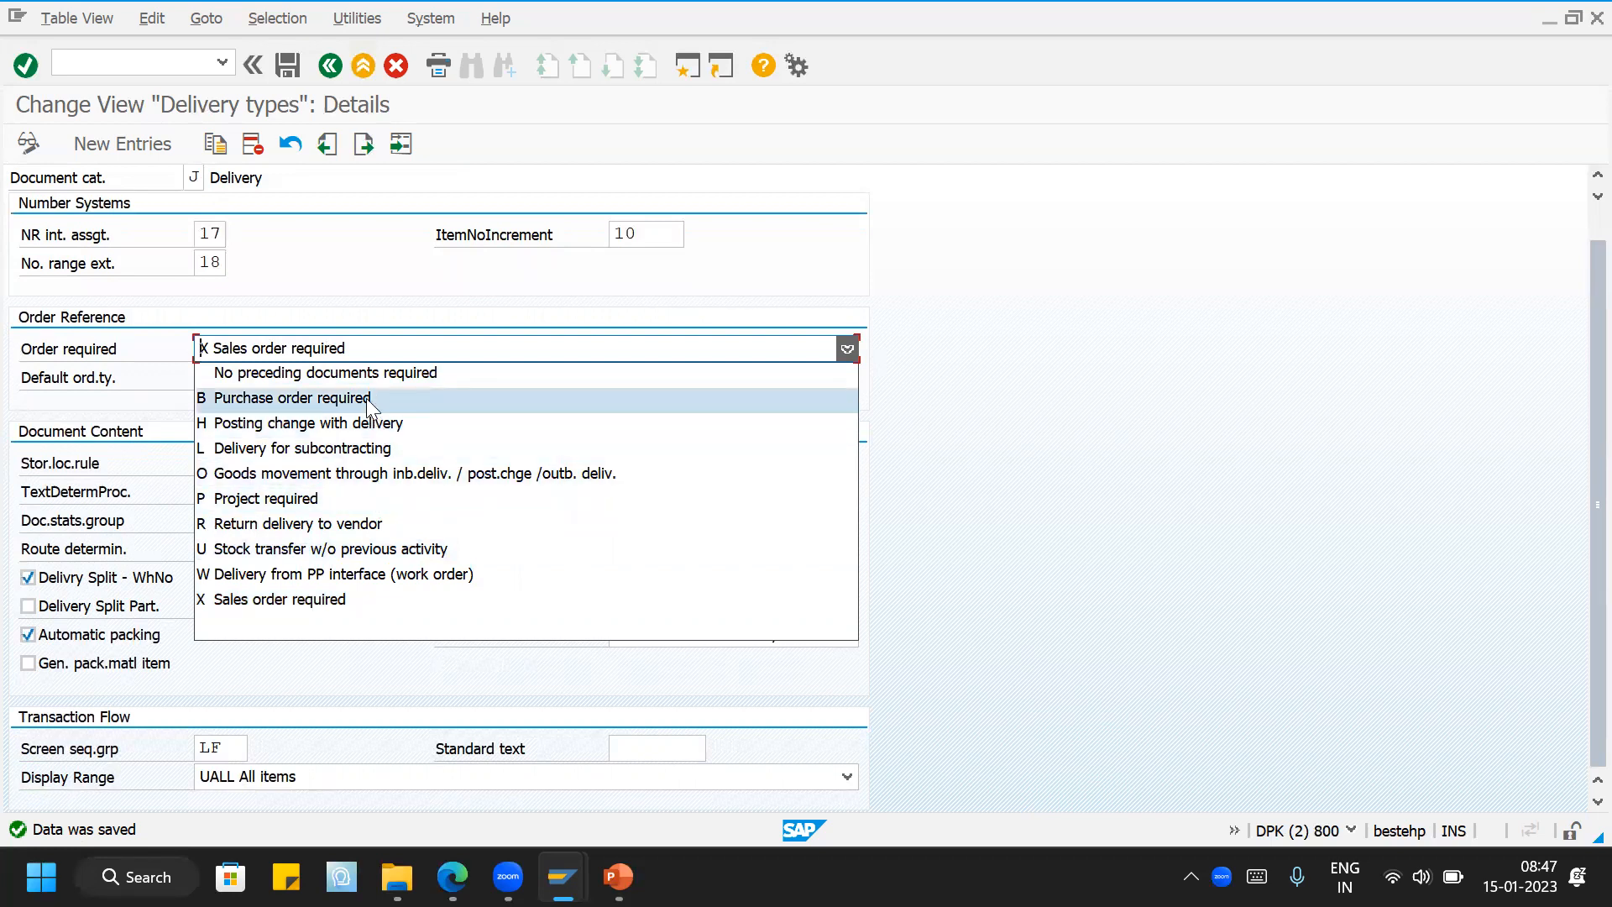
click(409, 150)
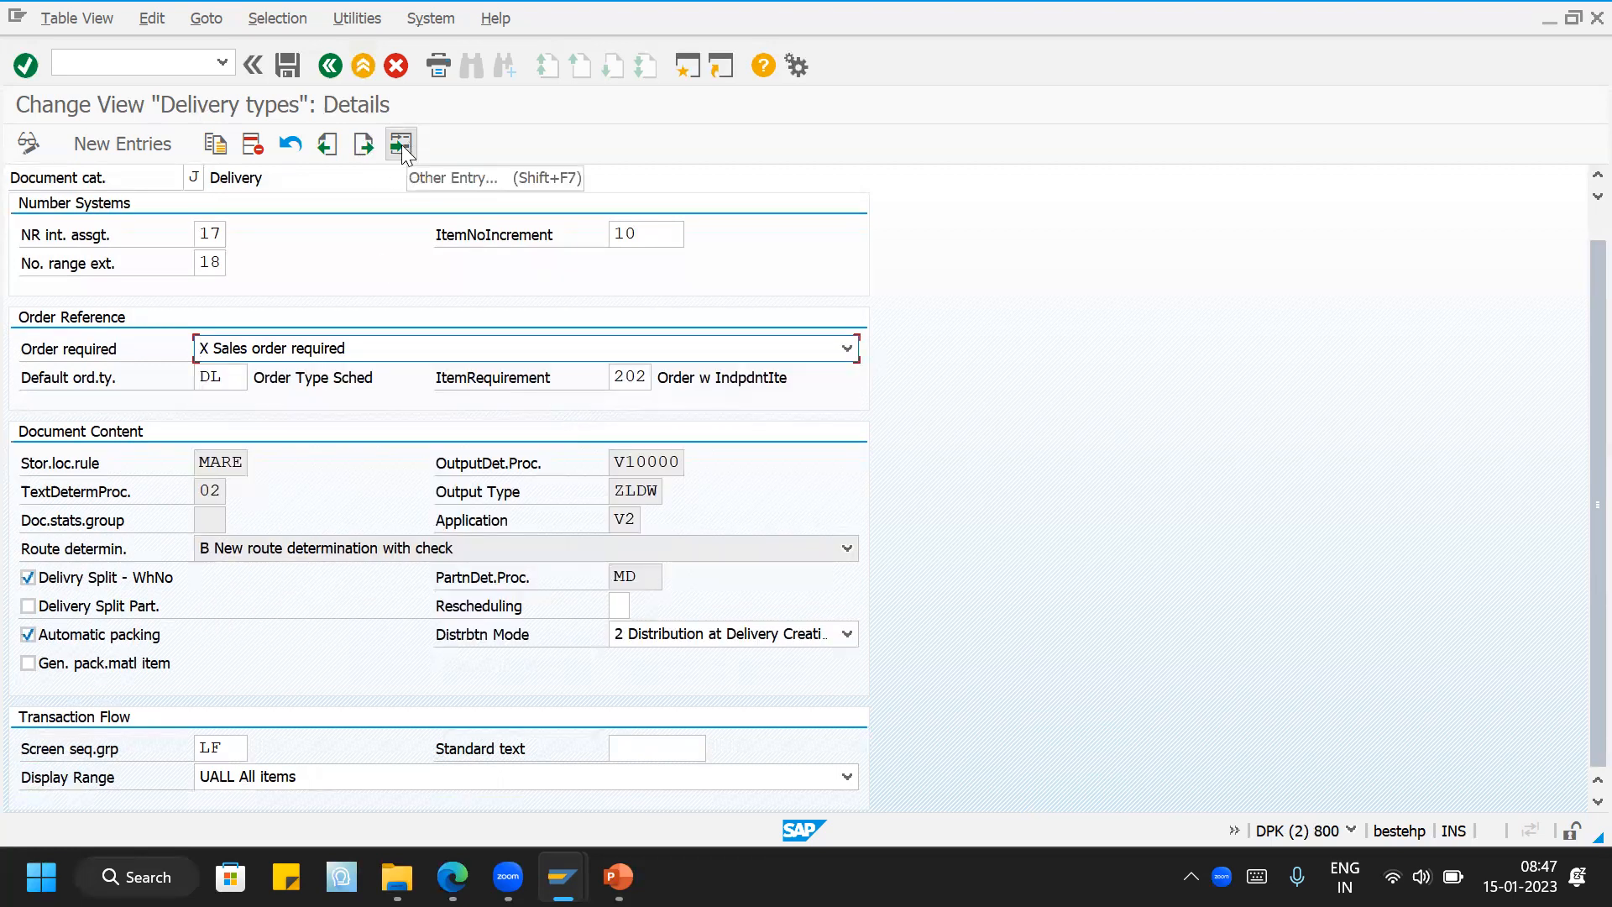
Step: Show the details of delivery type NL and of NLCC to compare their order requirement
click(409, 149)
text(nl)
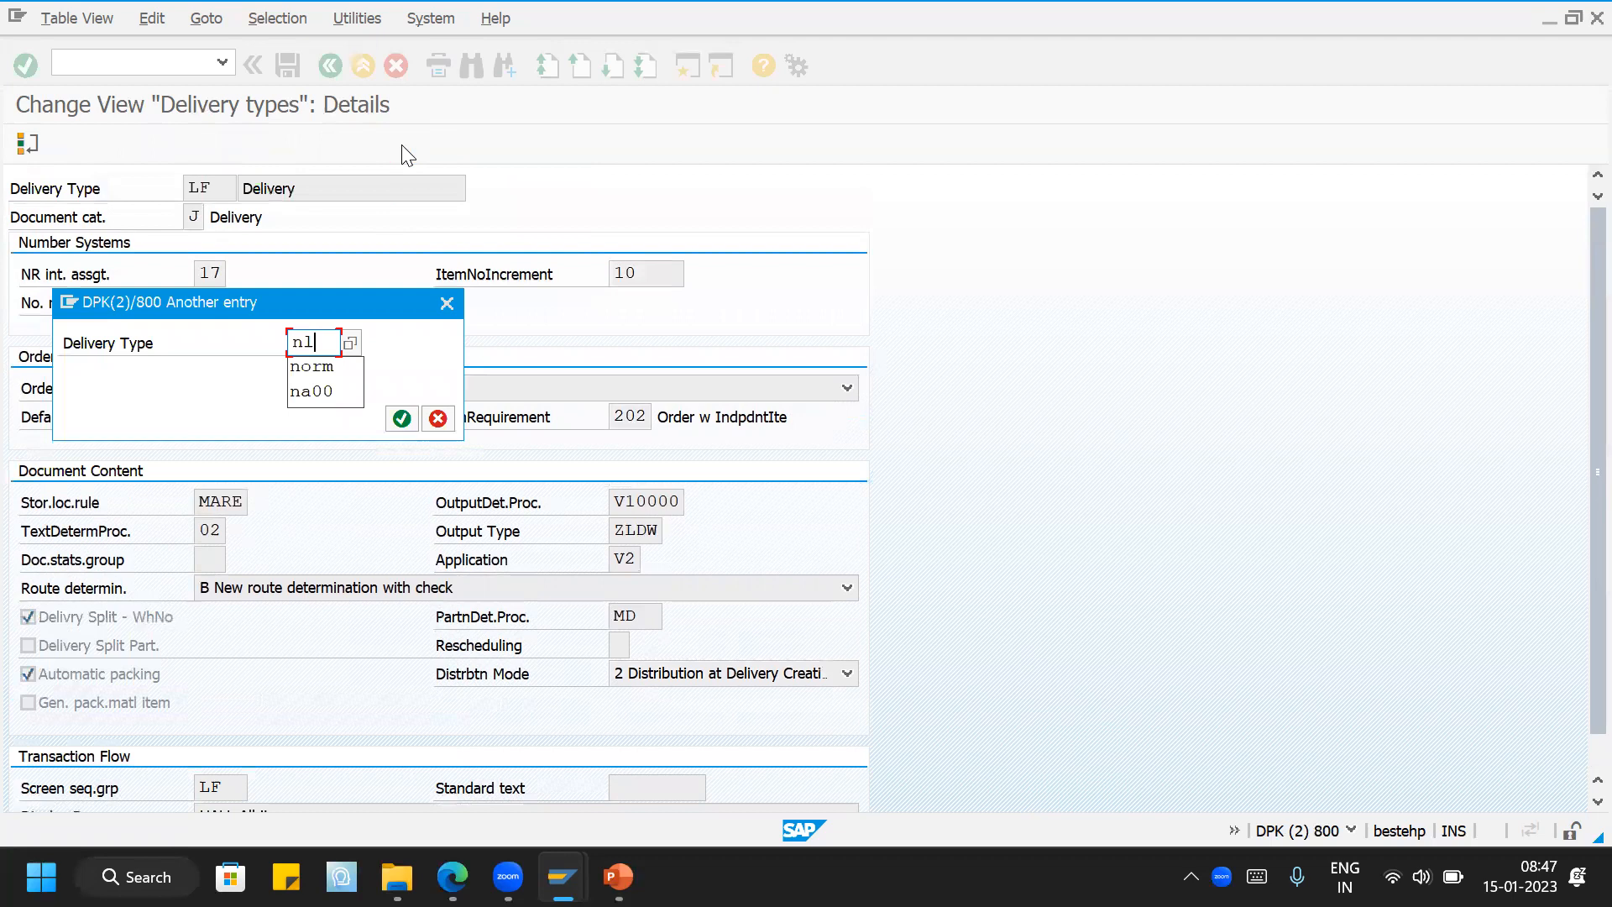
key(Return)
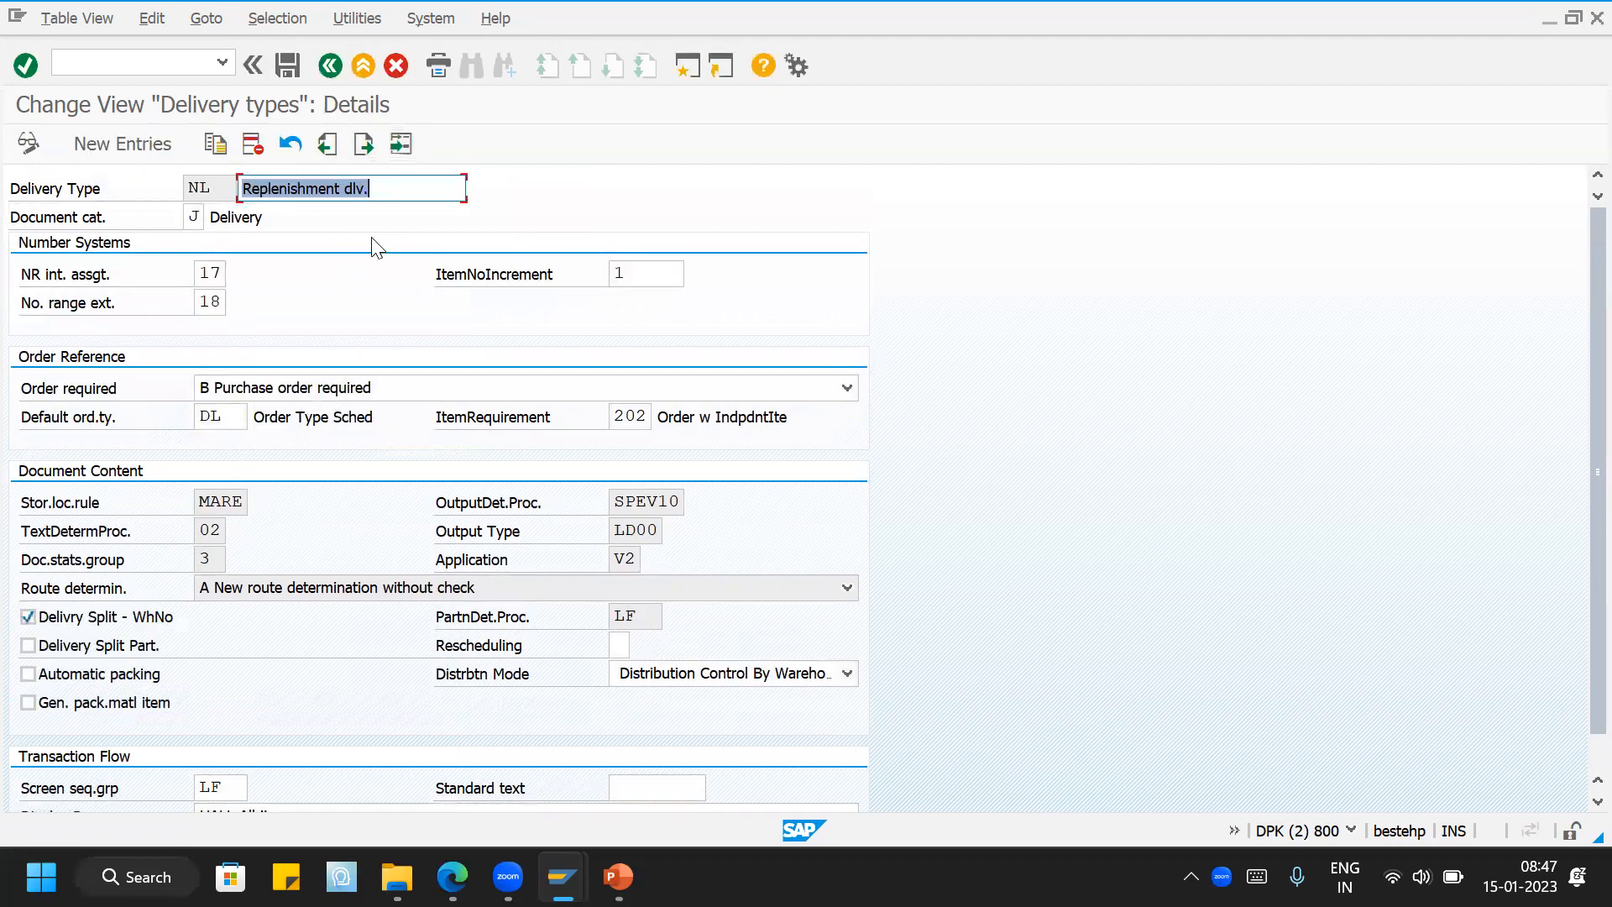
click(400, 147)
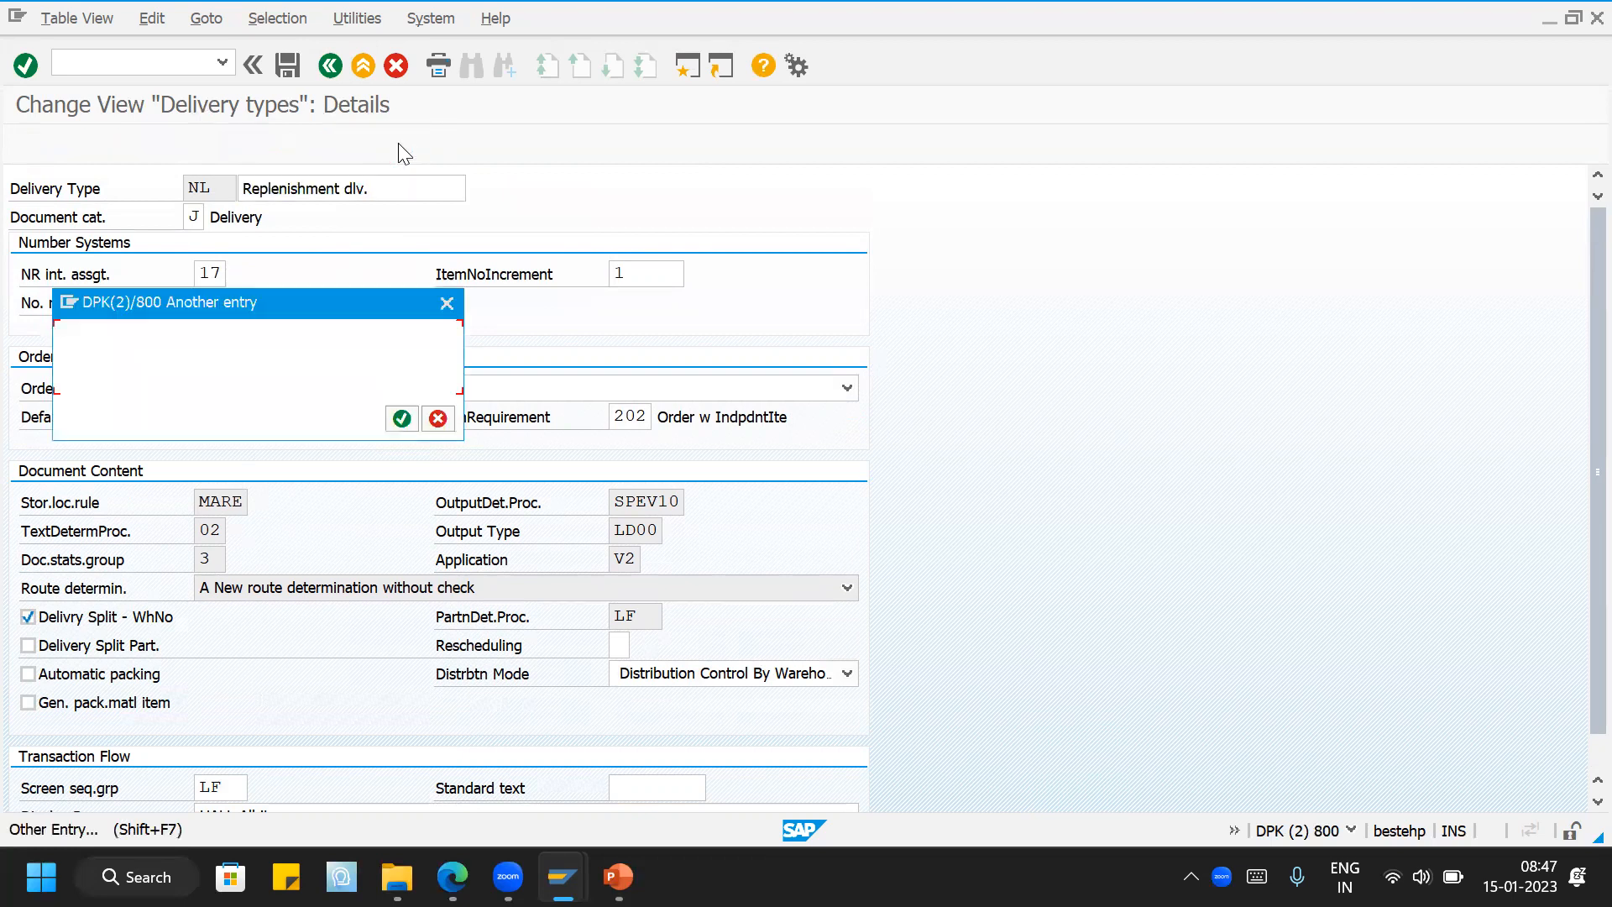
text(NLCC)
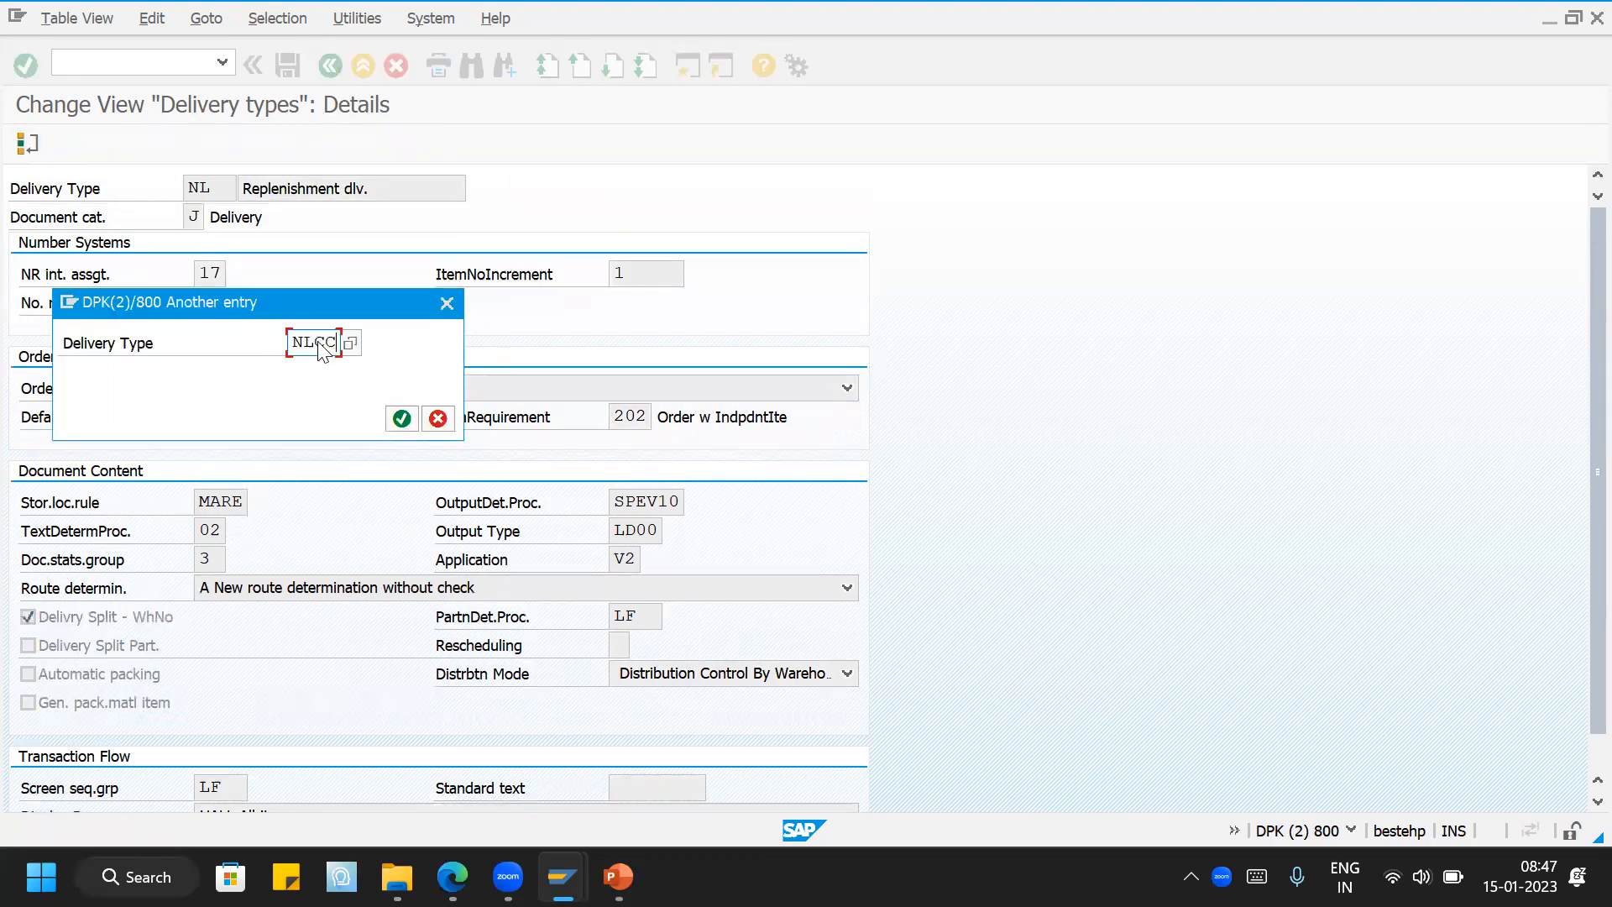
key(Return)
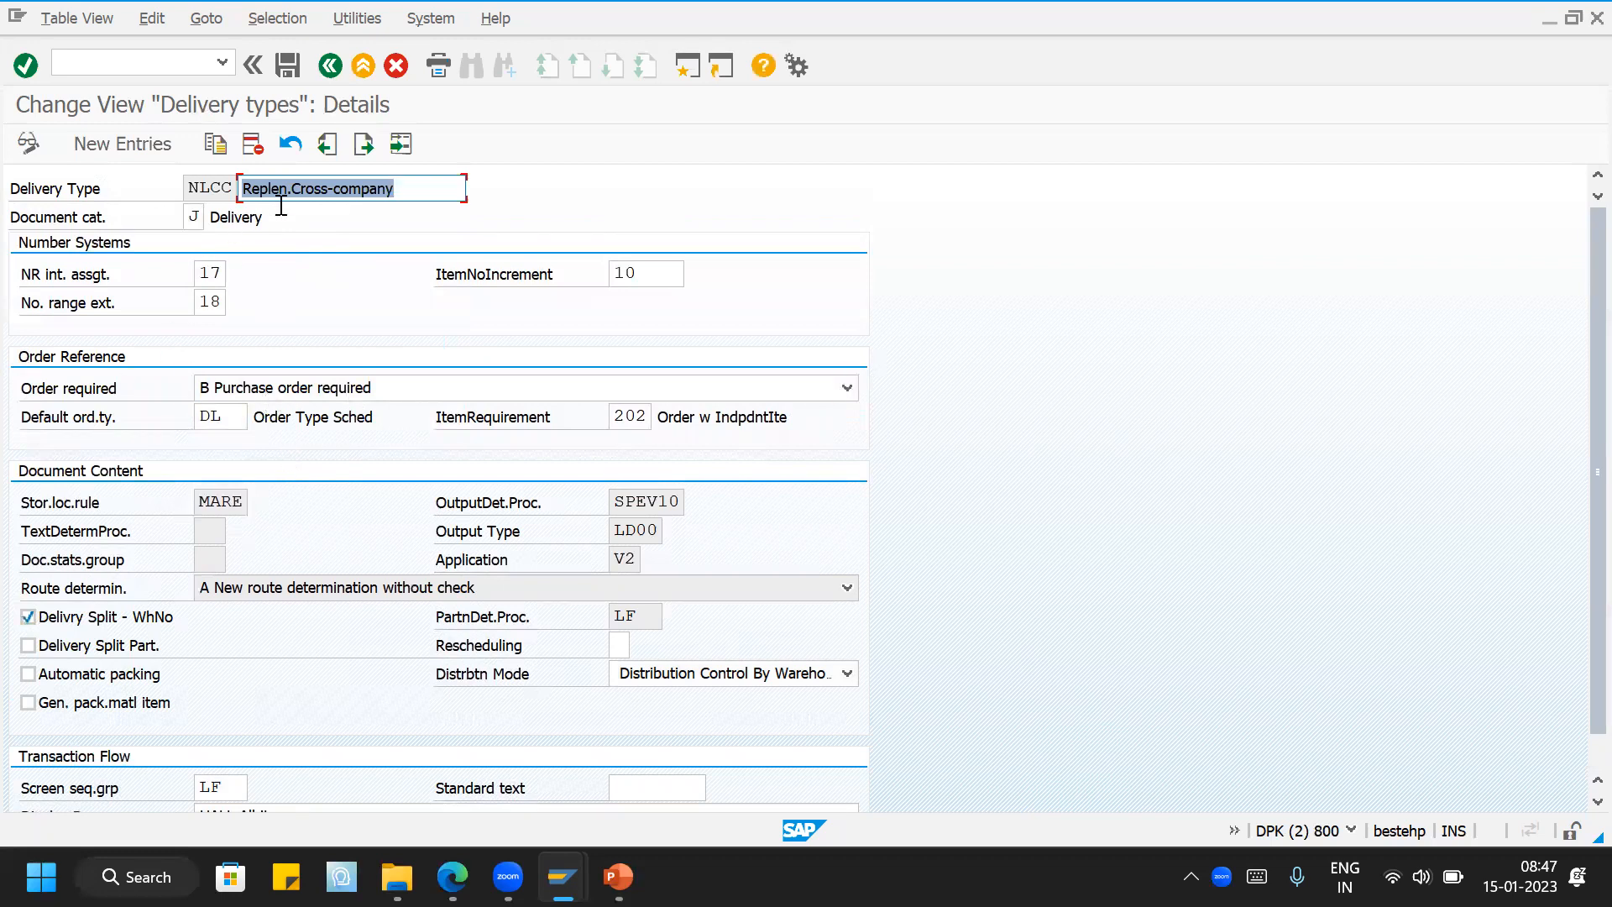
Step: Step back through the preceding delivery types and return to the details of delivery type LF
click(324, 142)
click(325, 143)
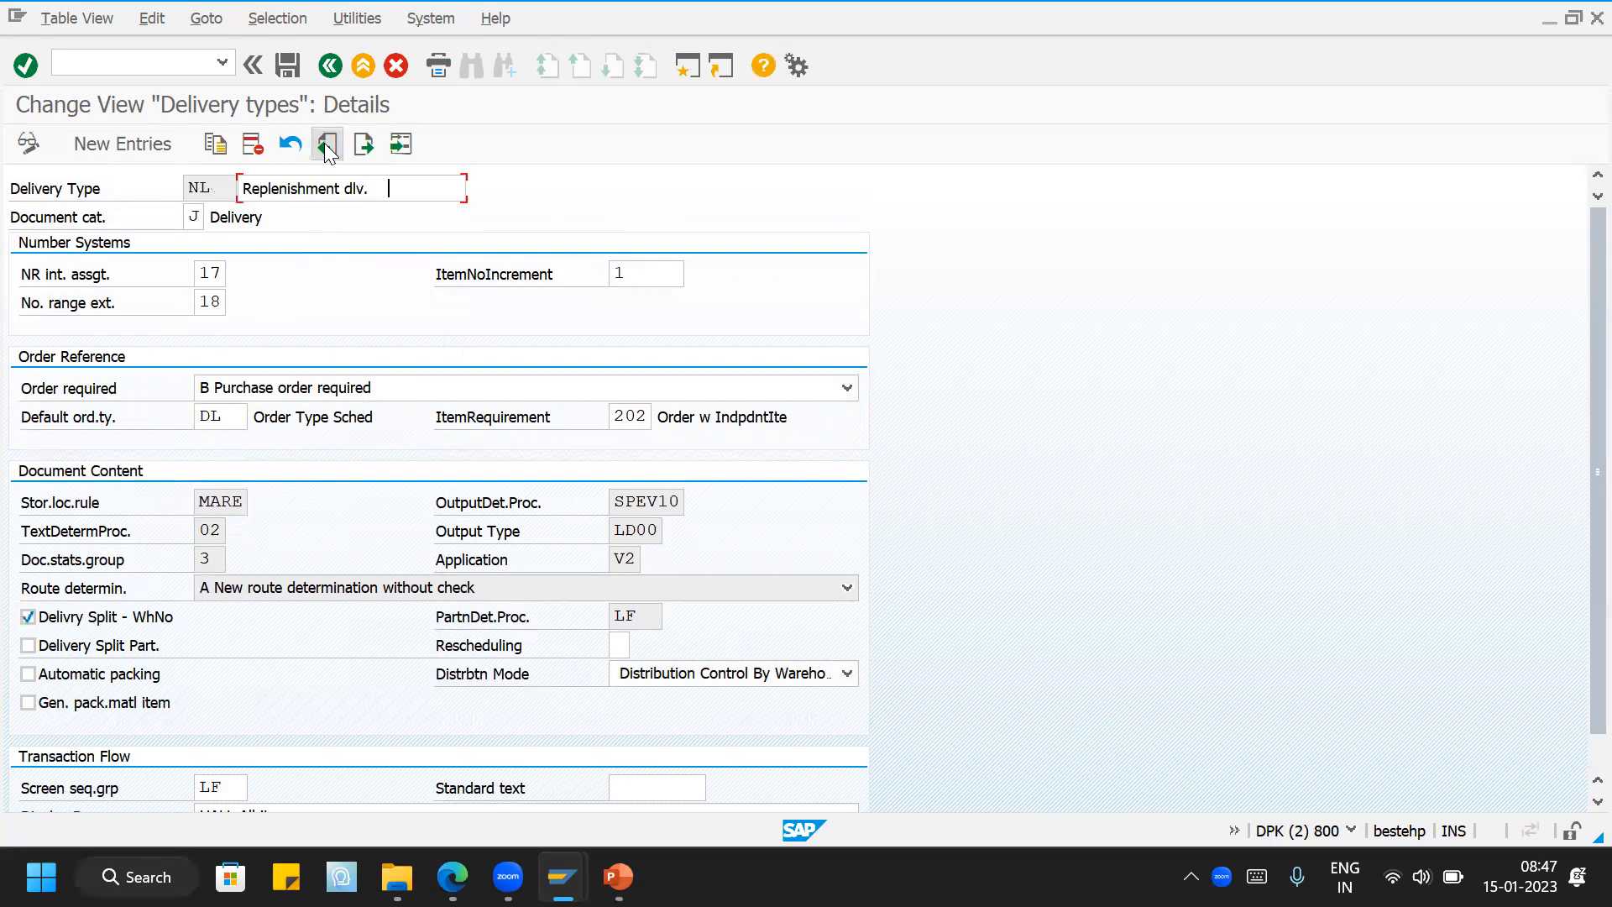
click(324, 143)
click(324, 143)
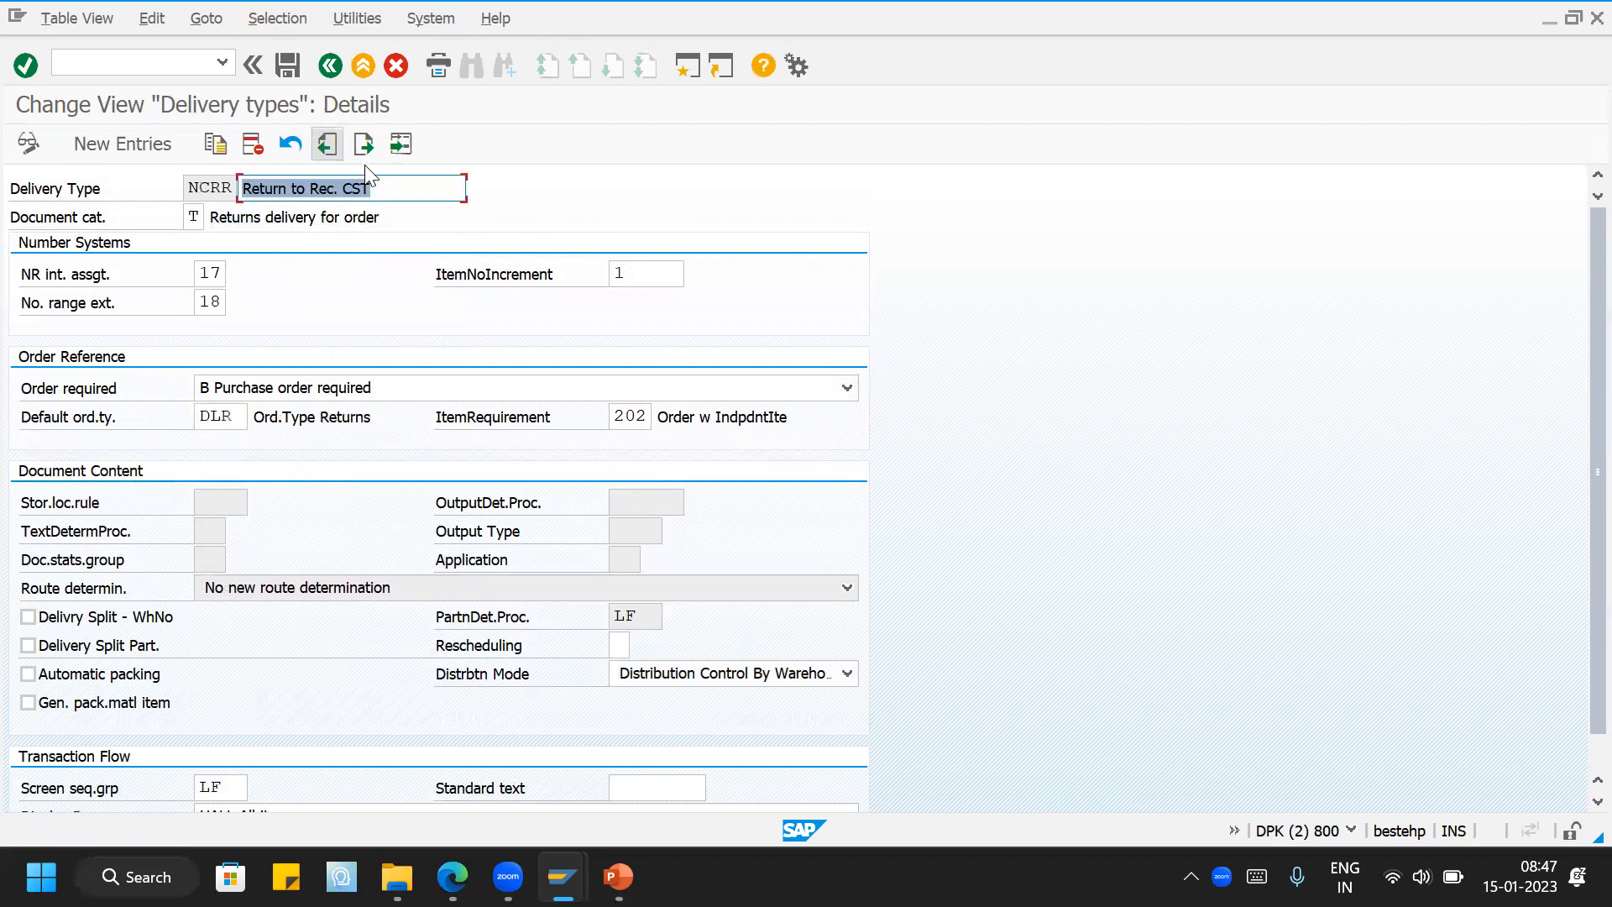
click(401, 143)
text(LF)
key(Return)
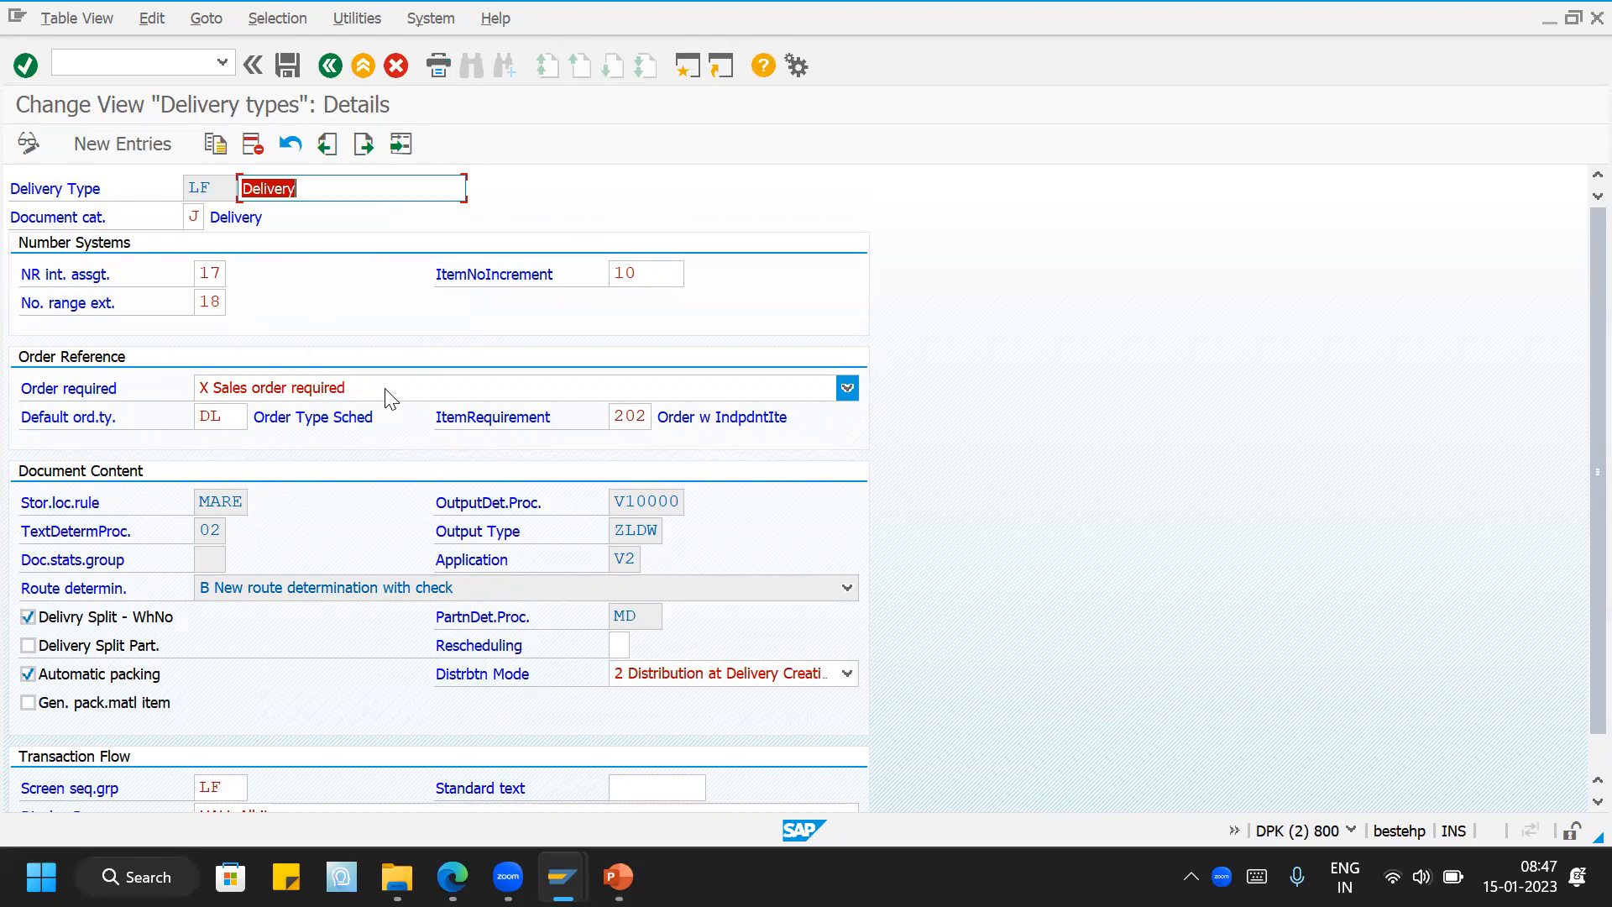
Step: Mark the default order type DL of delivery type LF and open transaction VOV8 in a new session
click(230, 417)
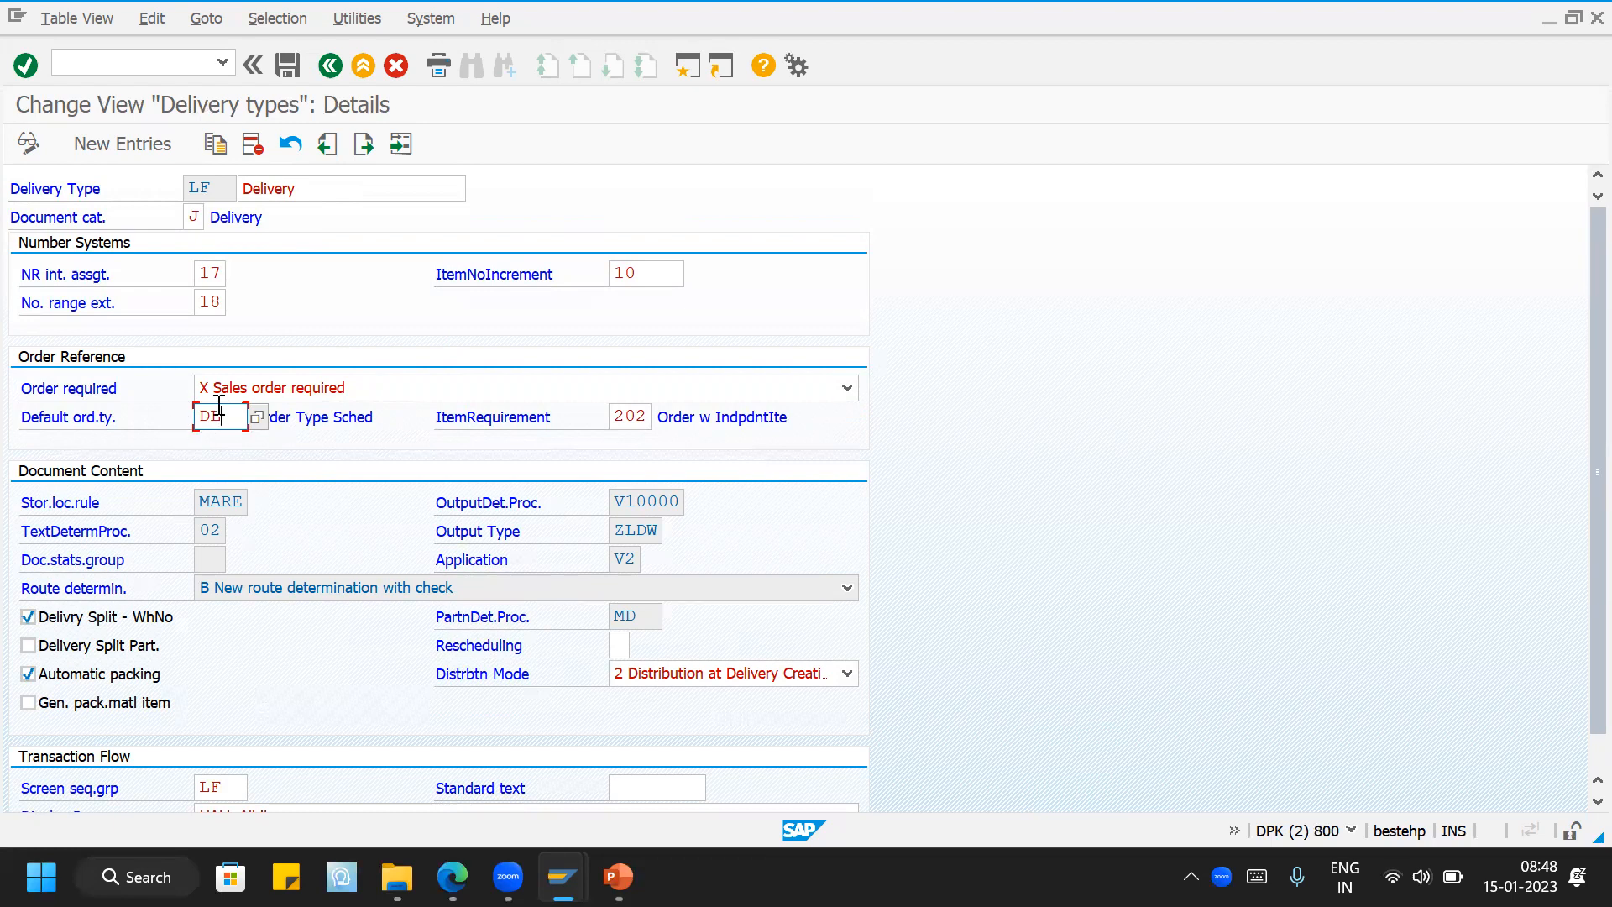
drag(223, 416, 195, 416)
click(149, 63)
text(/OVOV)
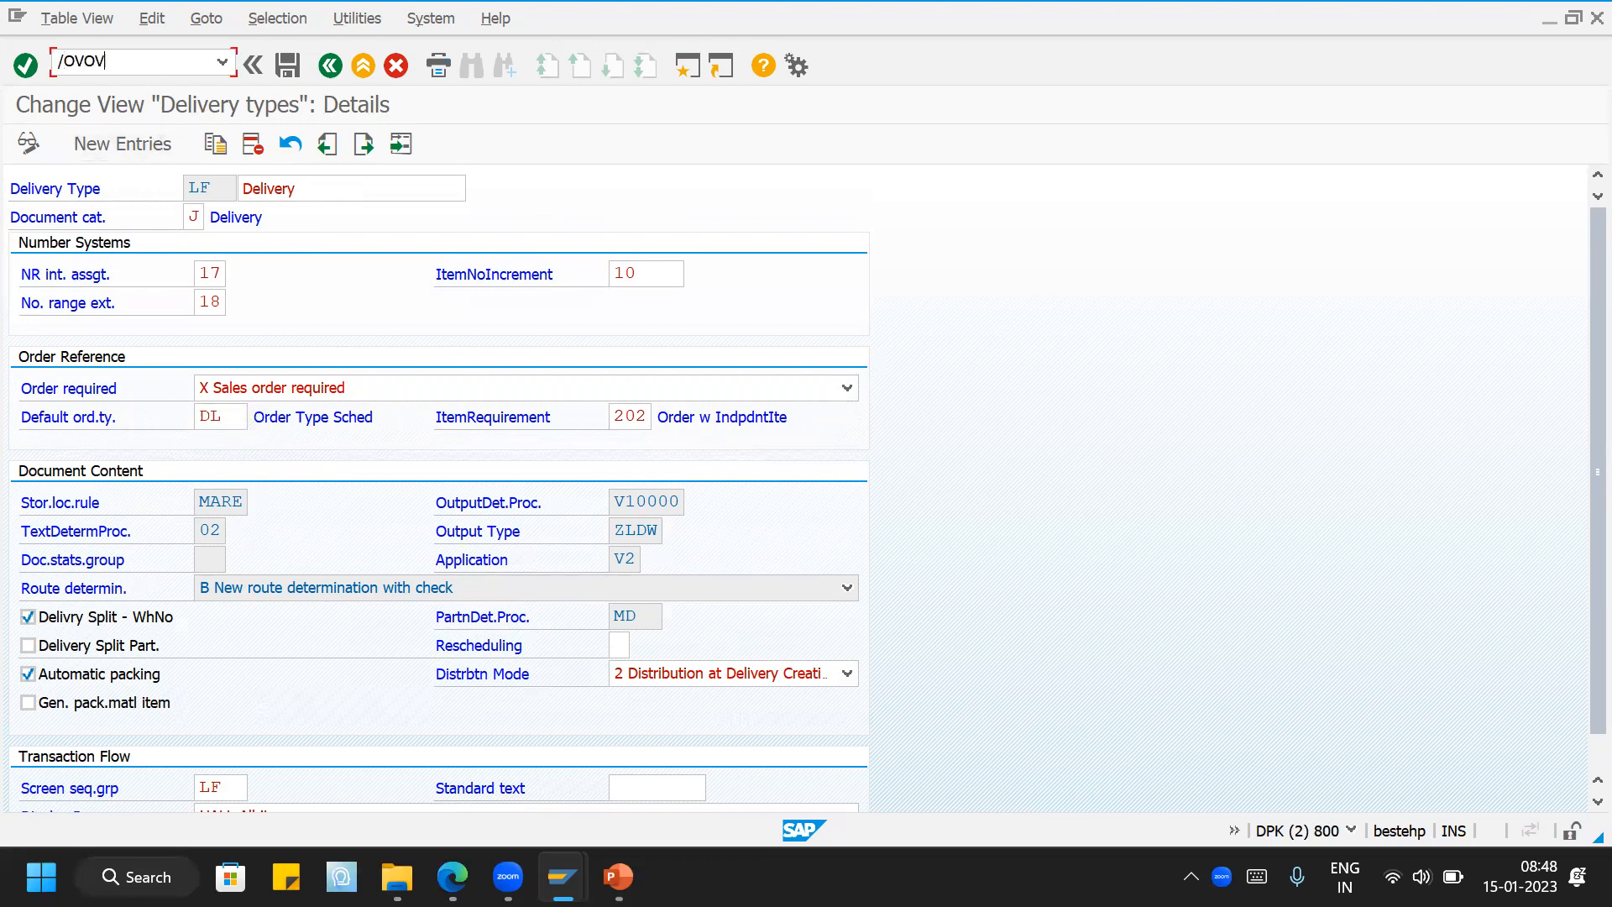
text(8)
key(Return)
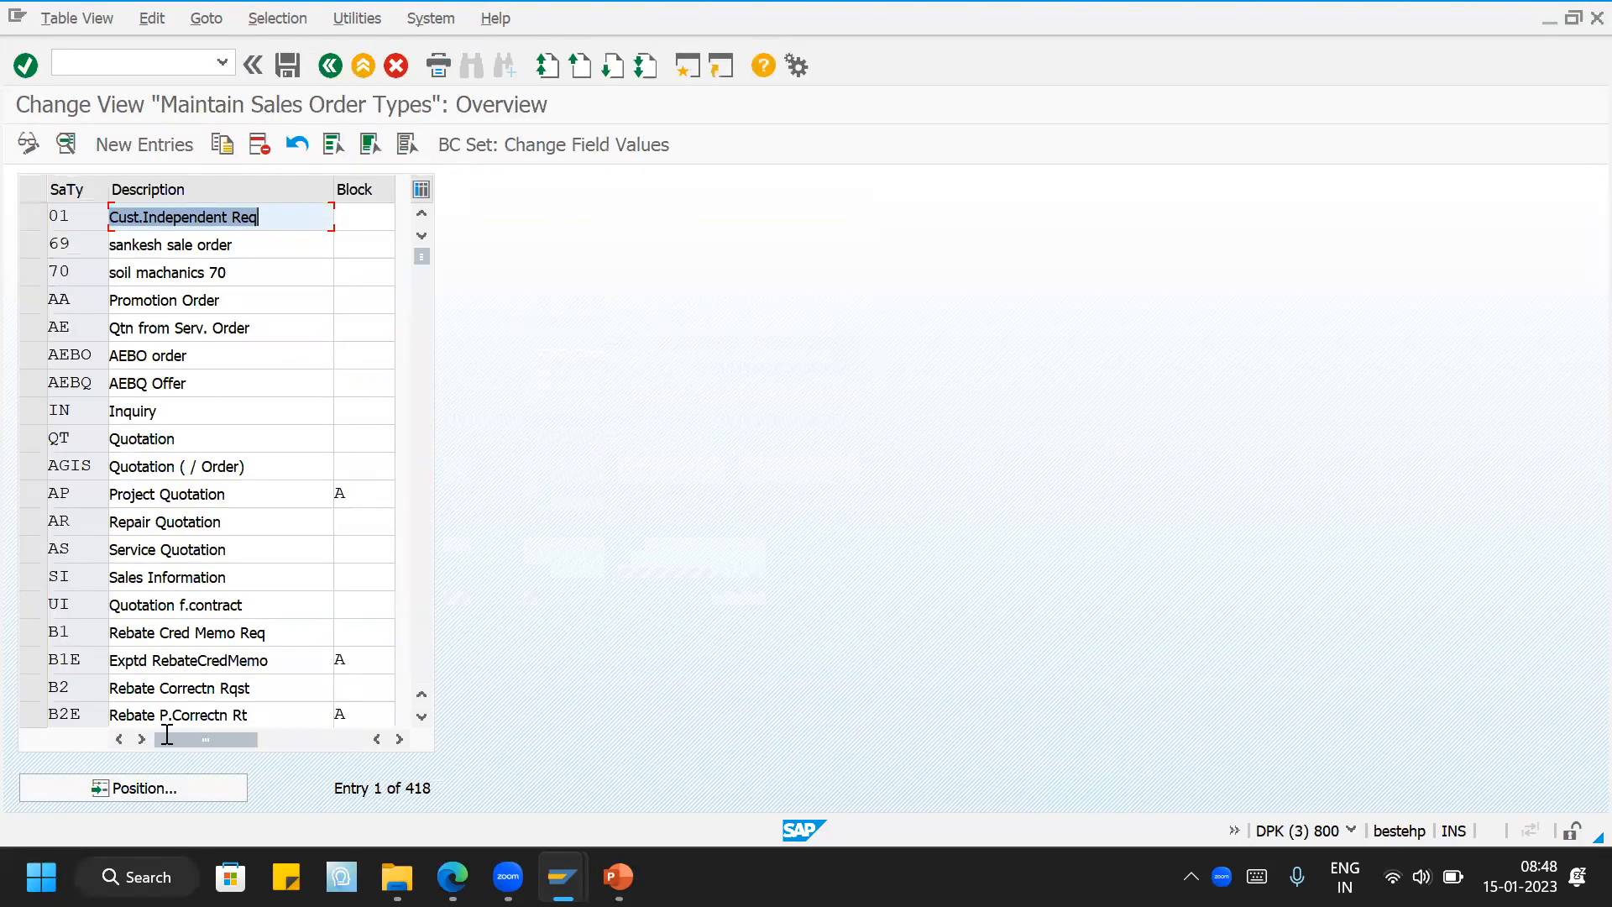
Step: Position the sales order types list on DL and open the details of that document type
click(170, 792)
text(01)
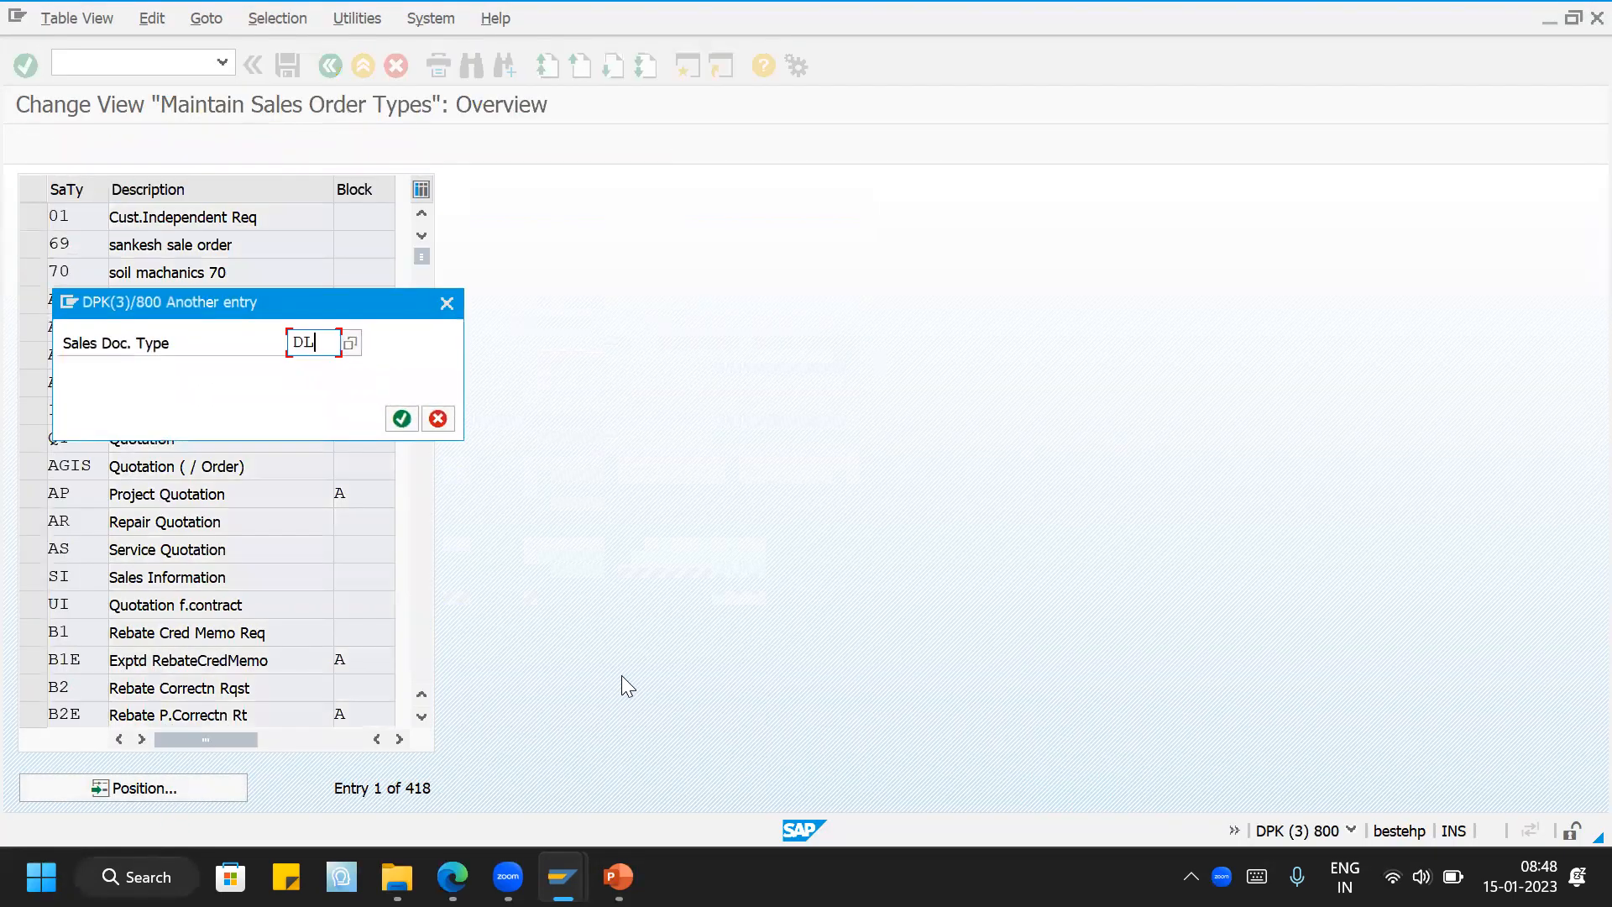
key(Return)
double_click(287, 216)
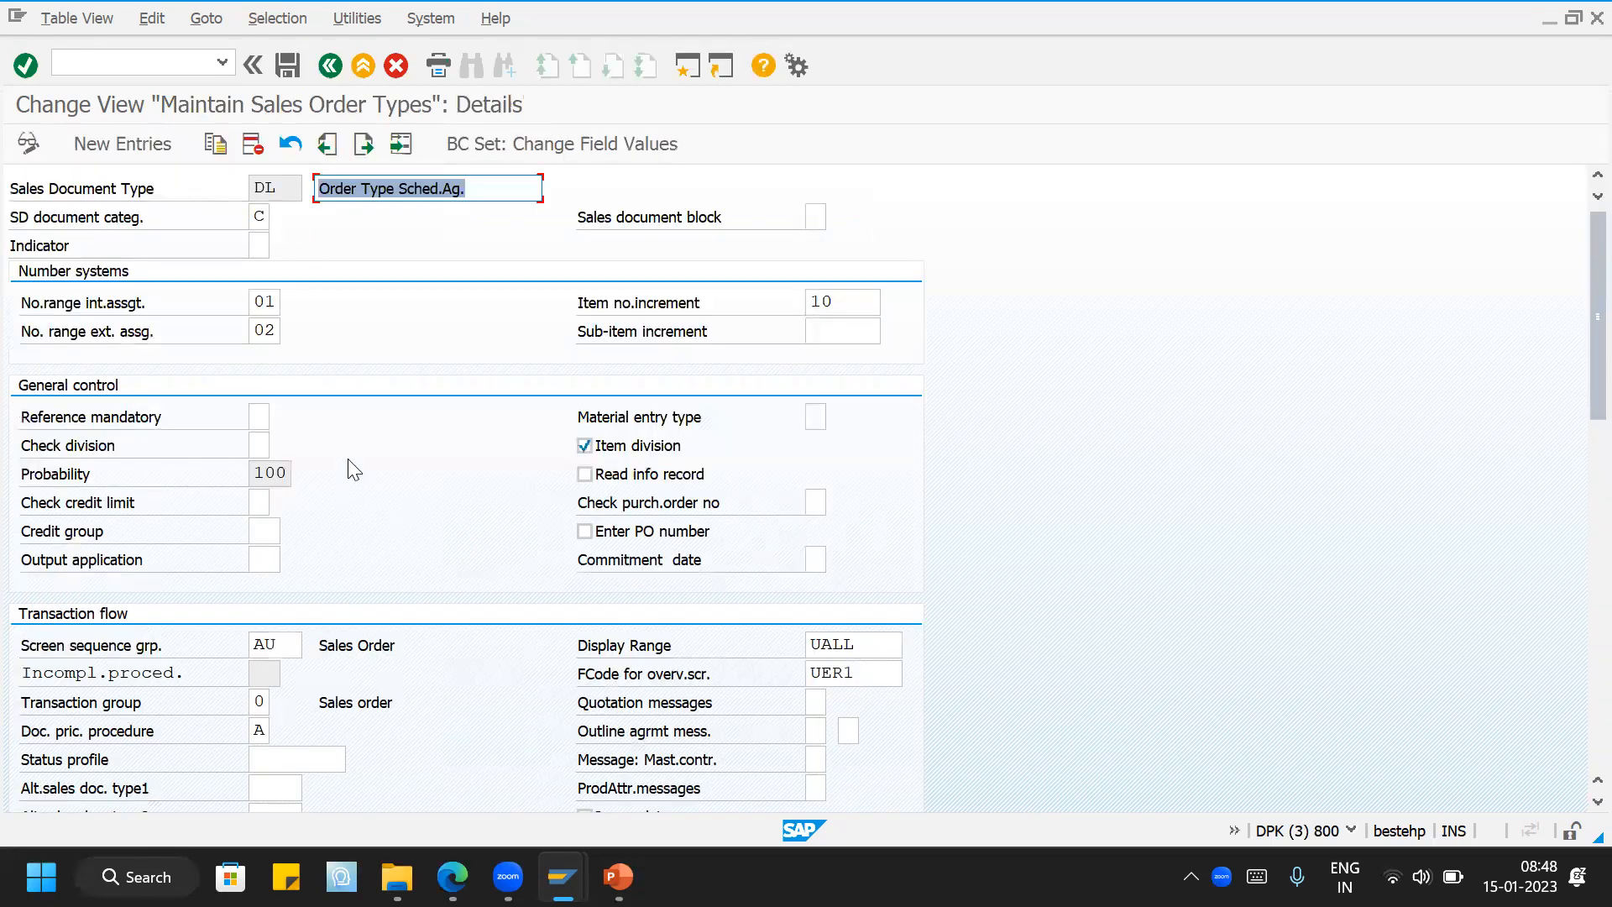
Step: Examine the scheduling agreement, shipping and billing settings of sales document type DL
scroll(361, 483, down, 2)
scroll(361, 479, down, 2)
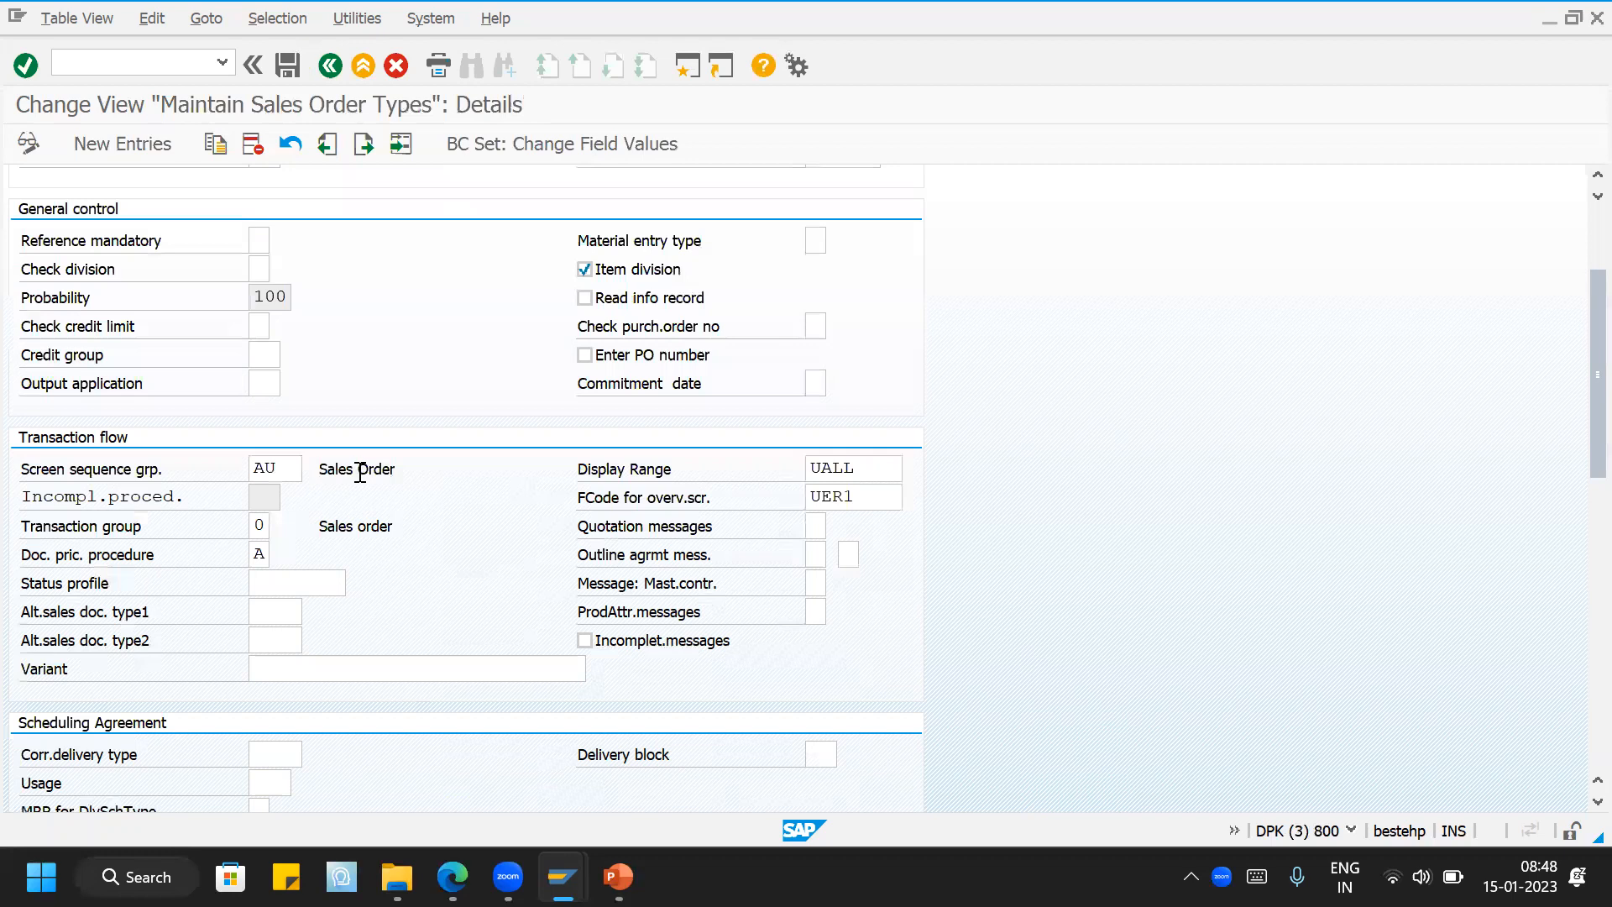
scroll(359, 471, down, 3)
scroll(299, 495, down, 3)
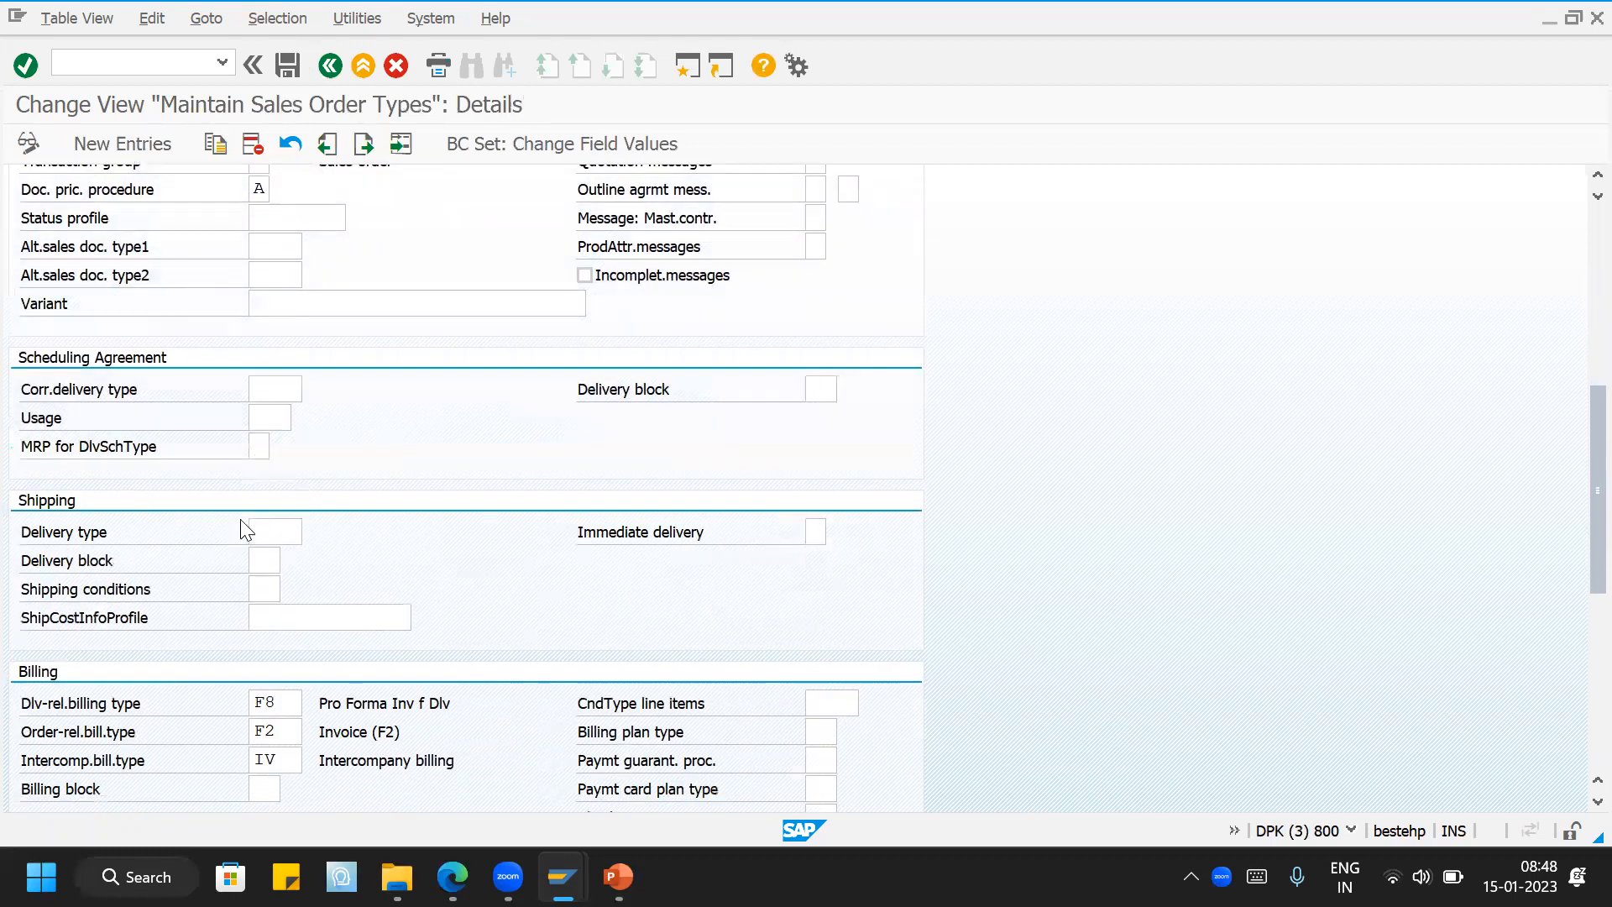
scroll(336, 467, down, 1)
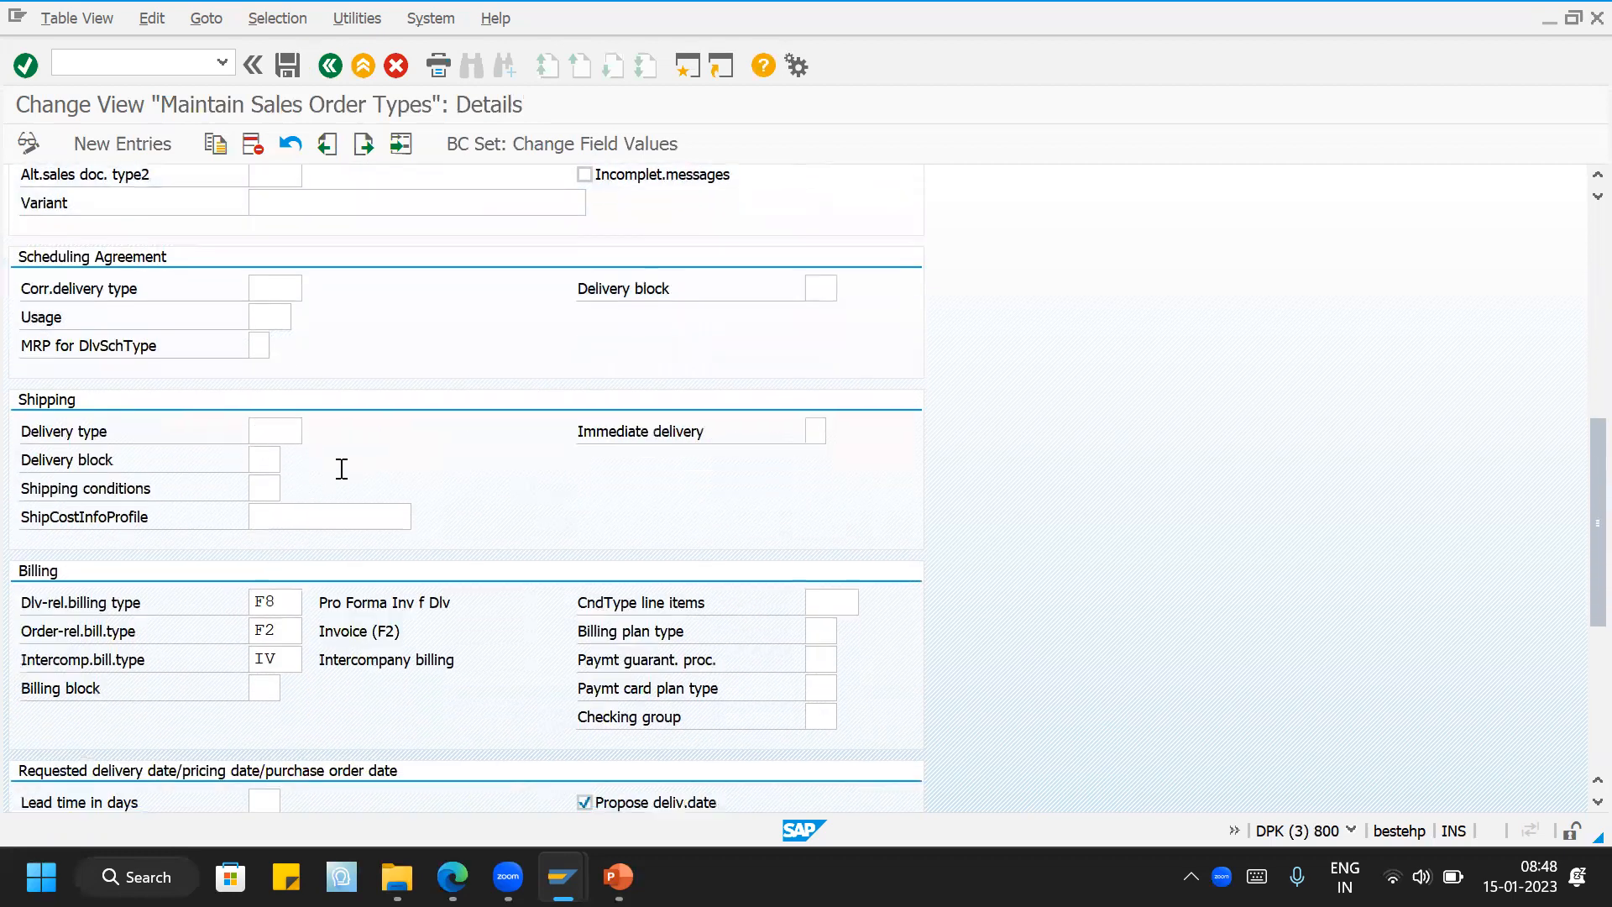
scroll(361, 463, down, 1)
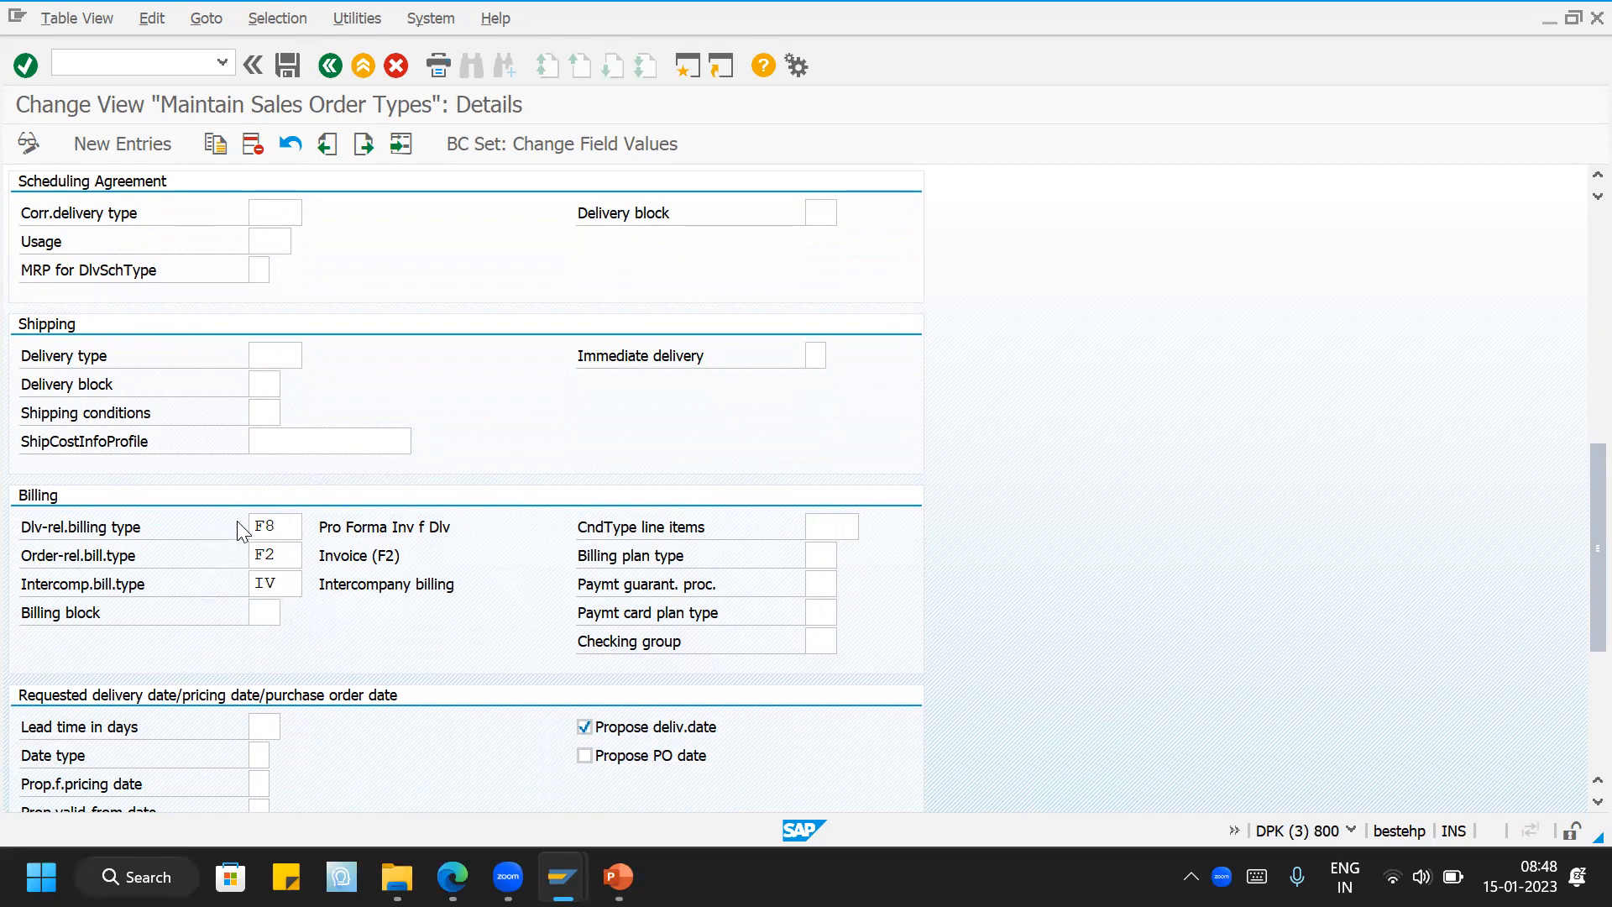
scroll(243, 445, up, 2)
Step: Return to the session with the LF delivery type details and read the field help for the default order type
mouse_move(561, 875)
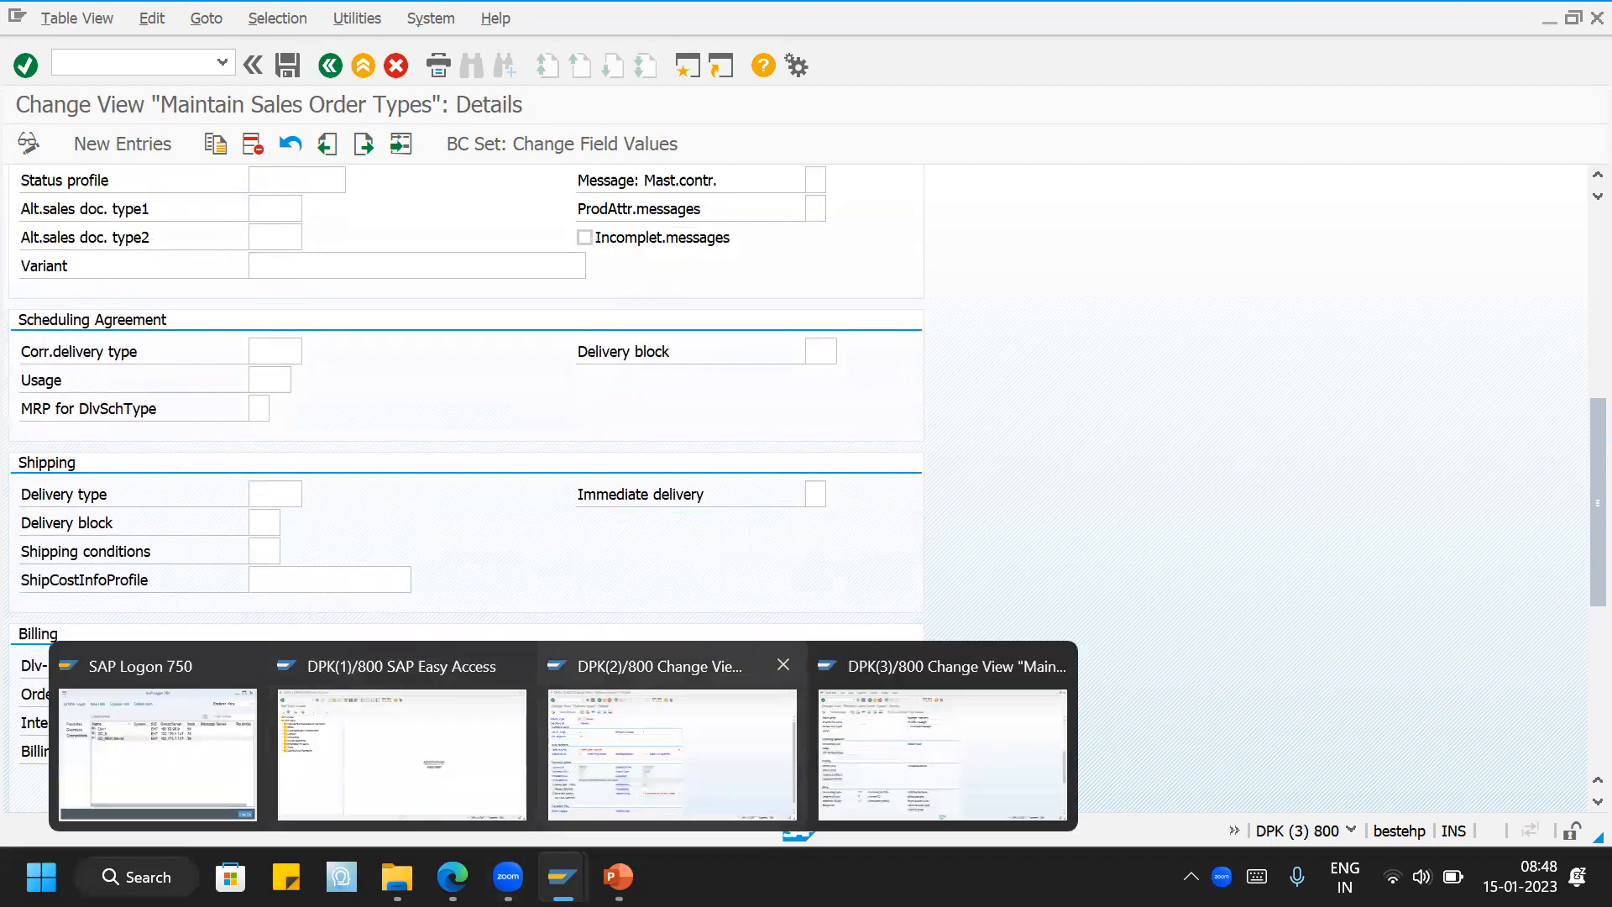
click(625, 781)
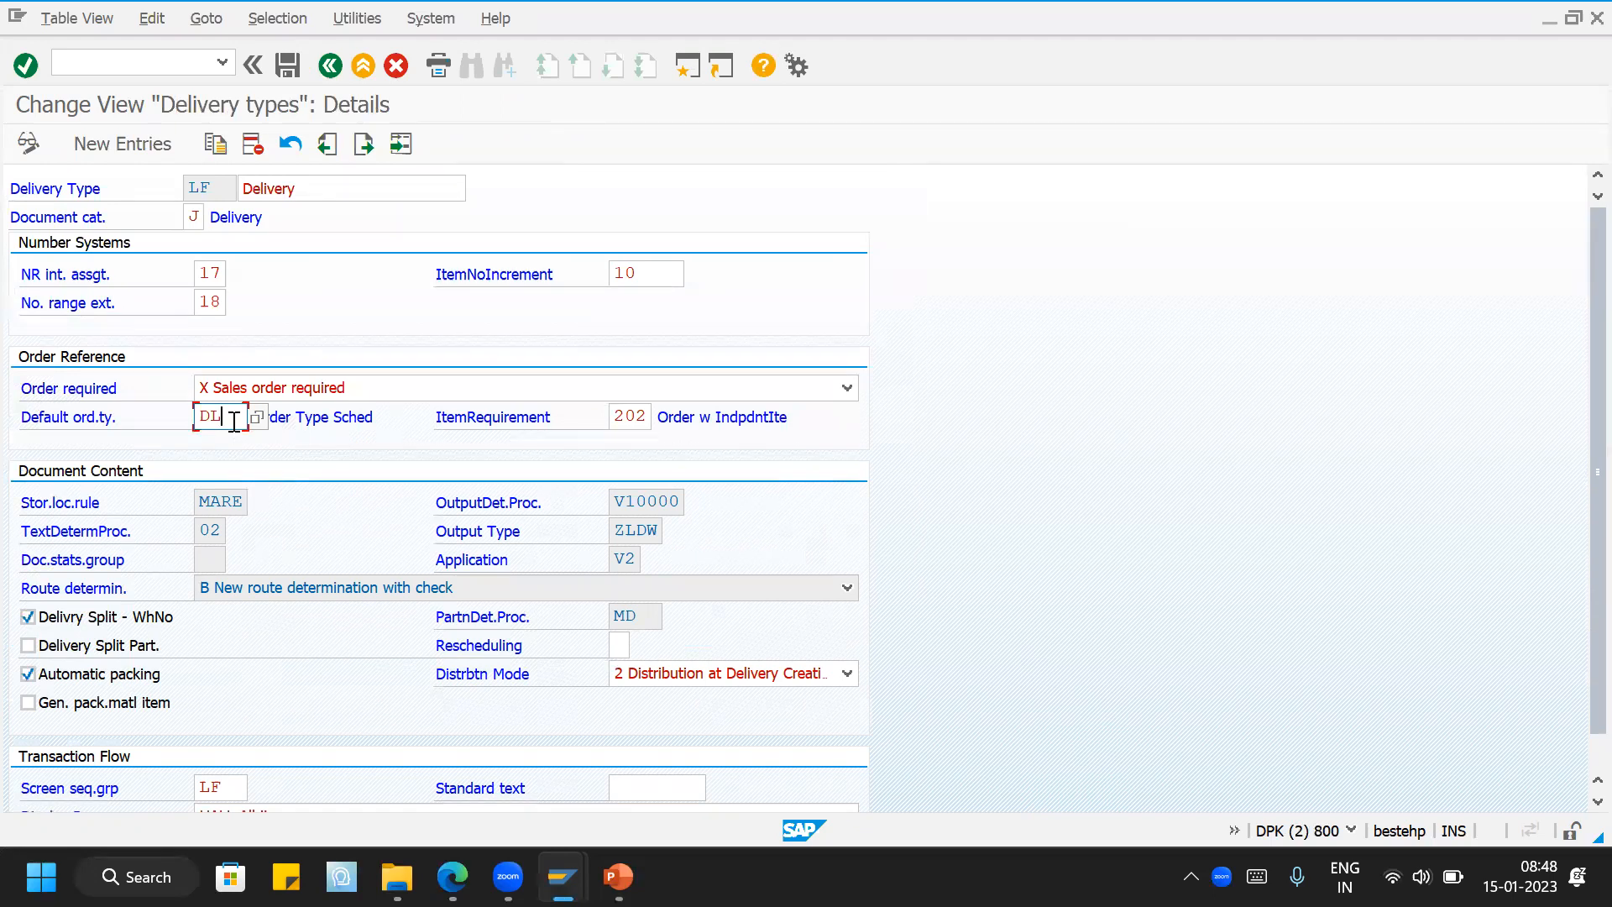
key(F1)
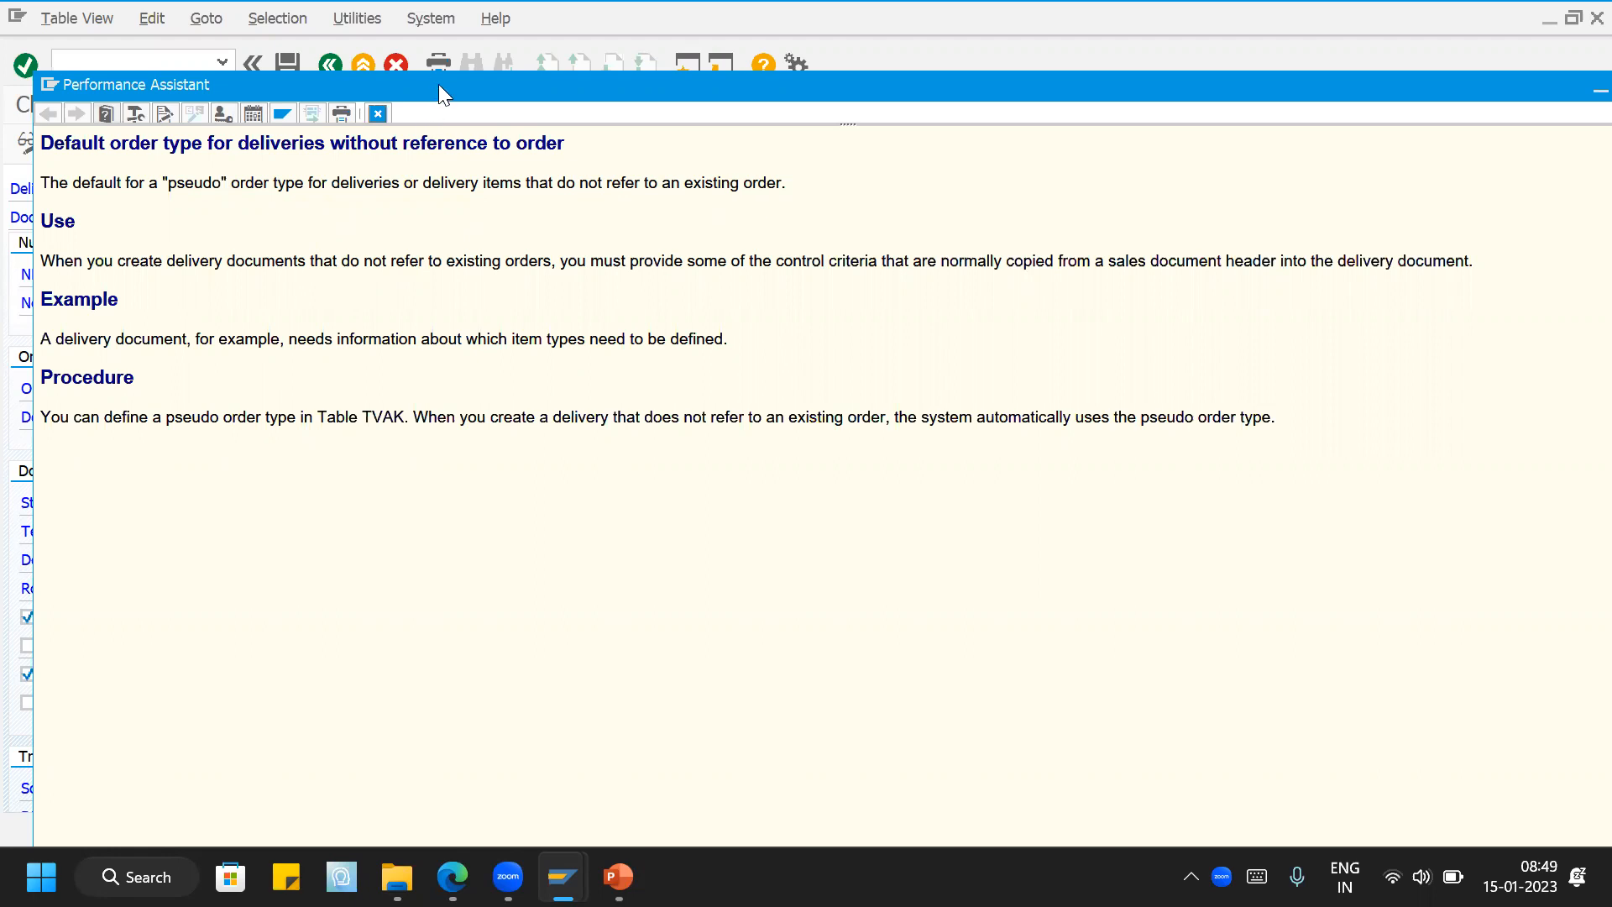
drag(438, 84, 555, 130)
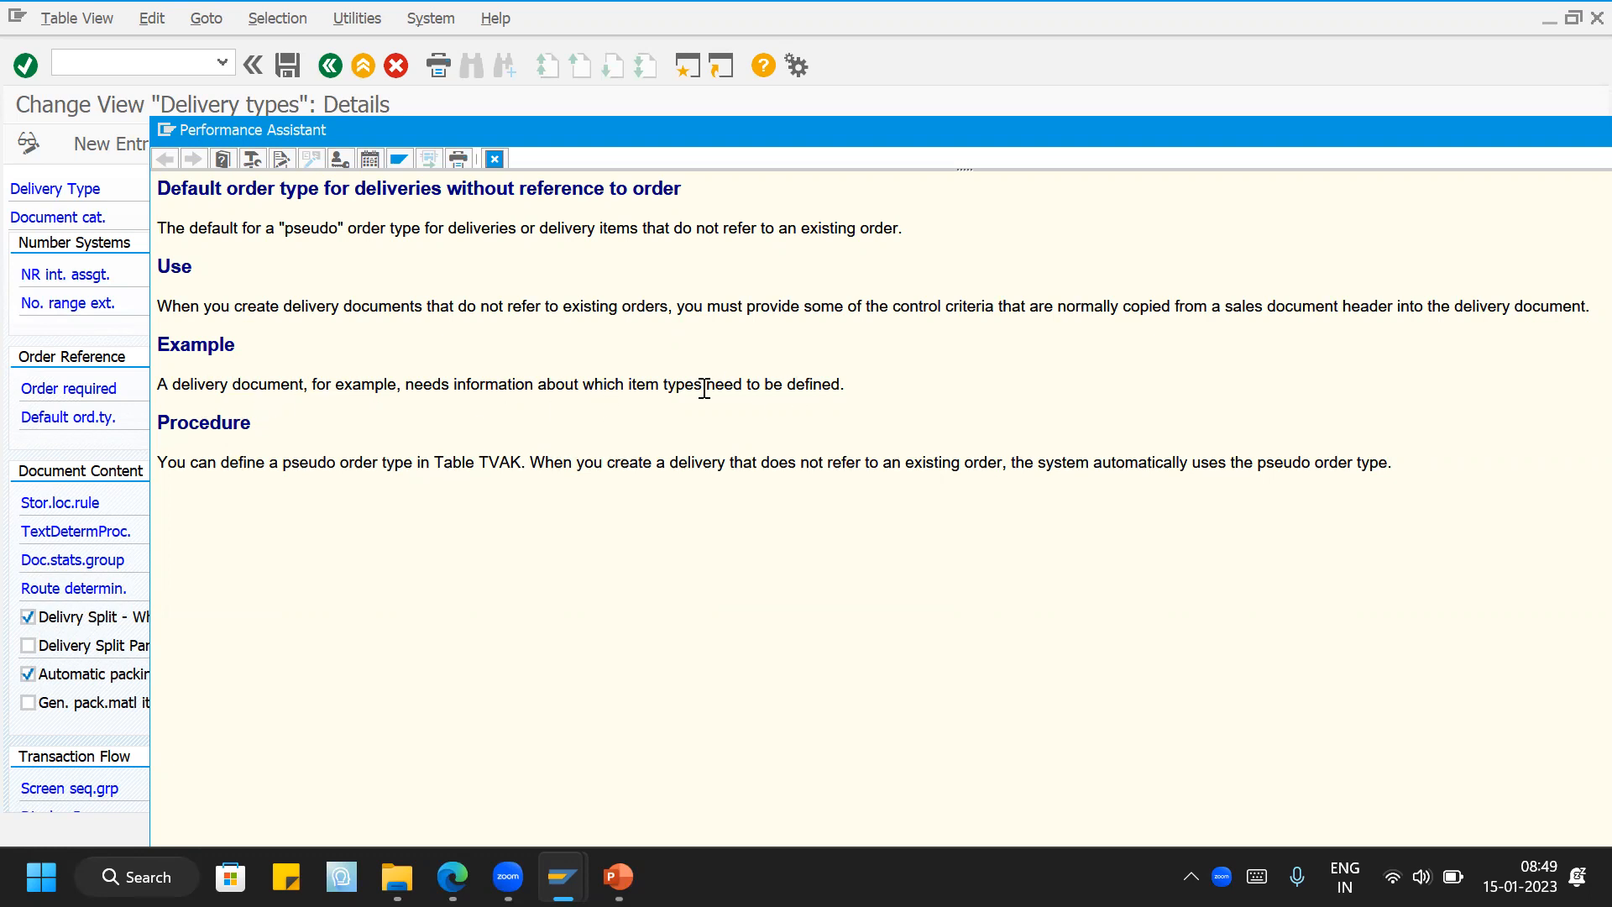
Step: Close the field help and review the permitted routines for the item requirement of delivery type LF
click(495, 158)
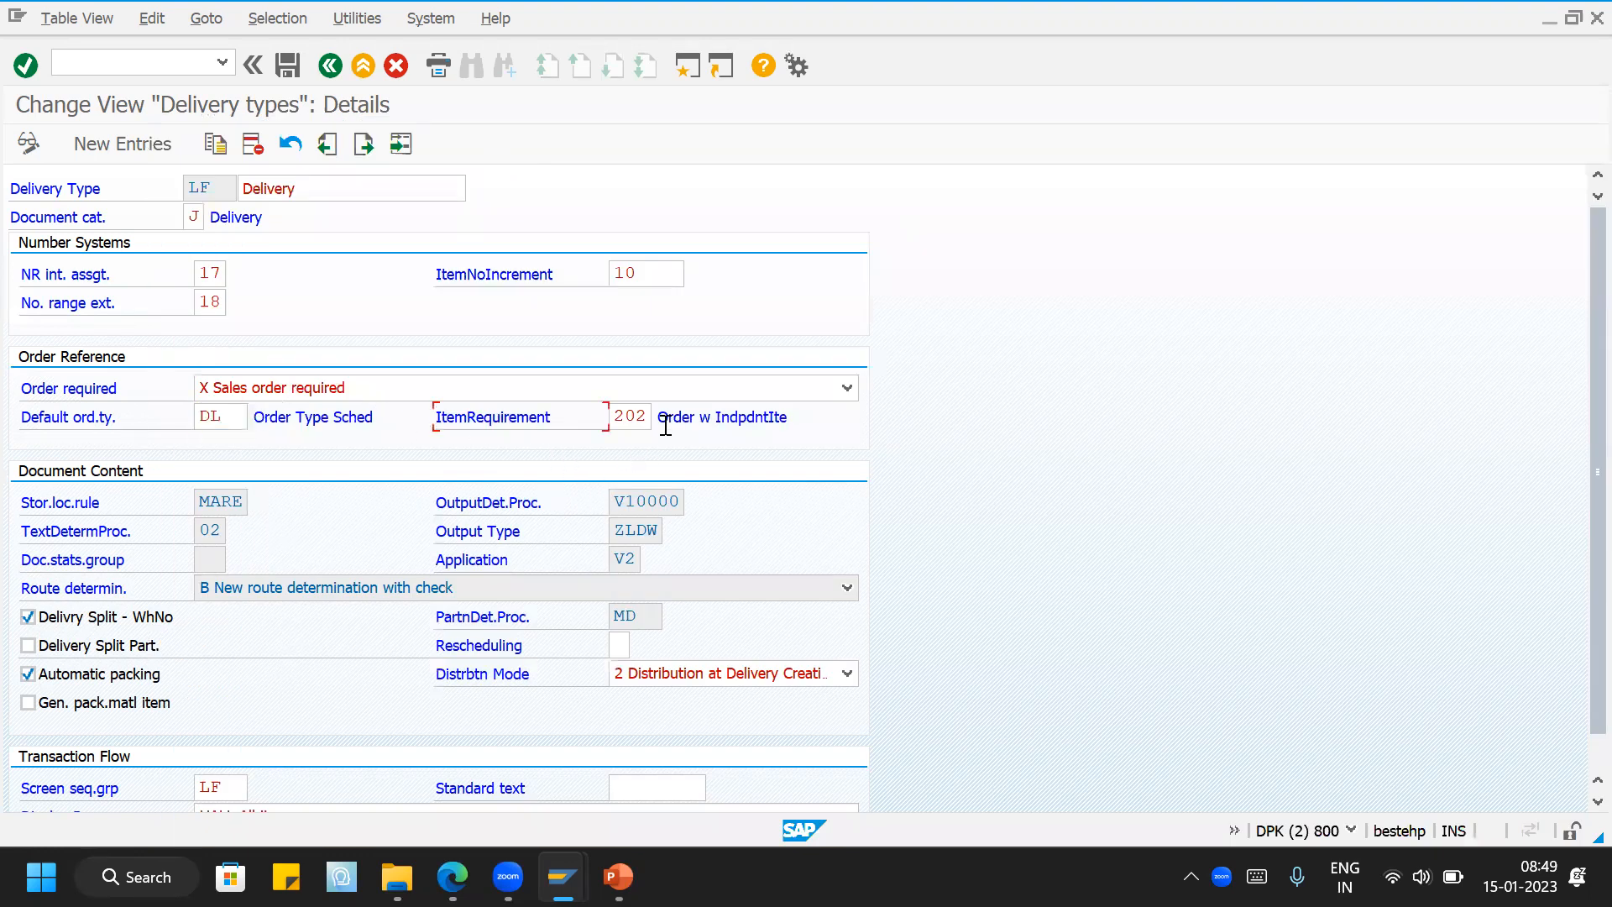
click(637, 426)
click(661, 418)
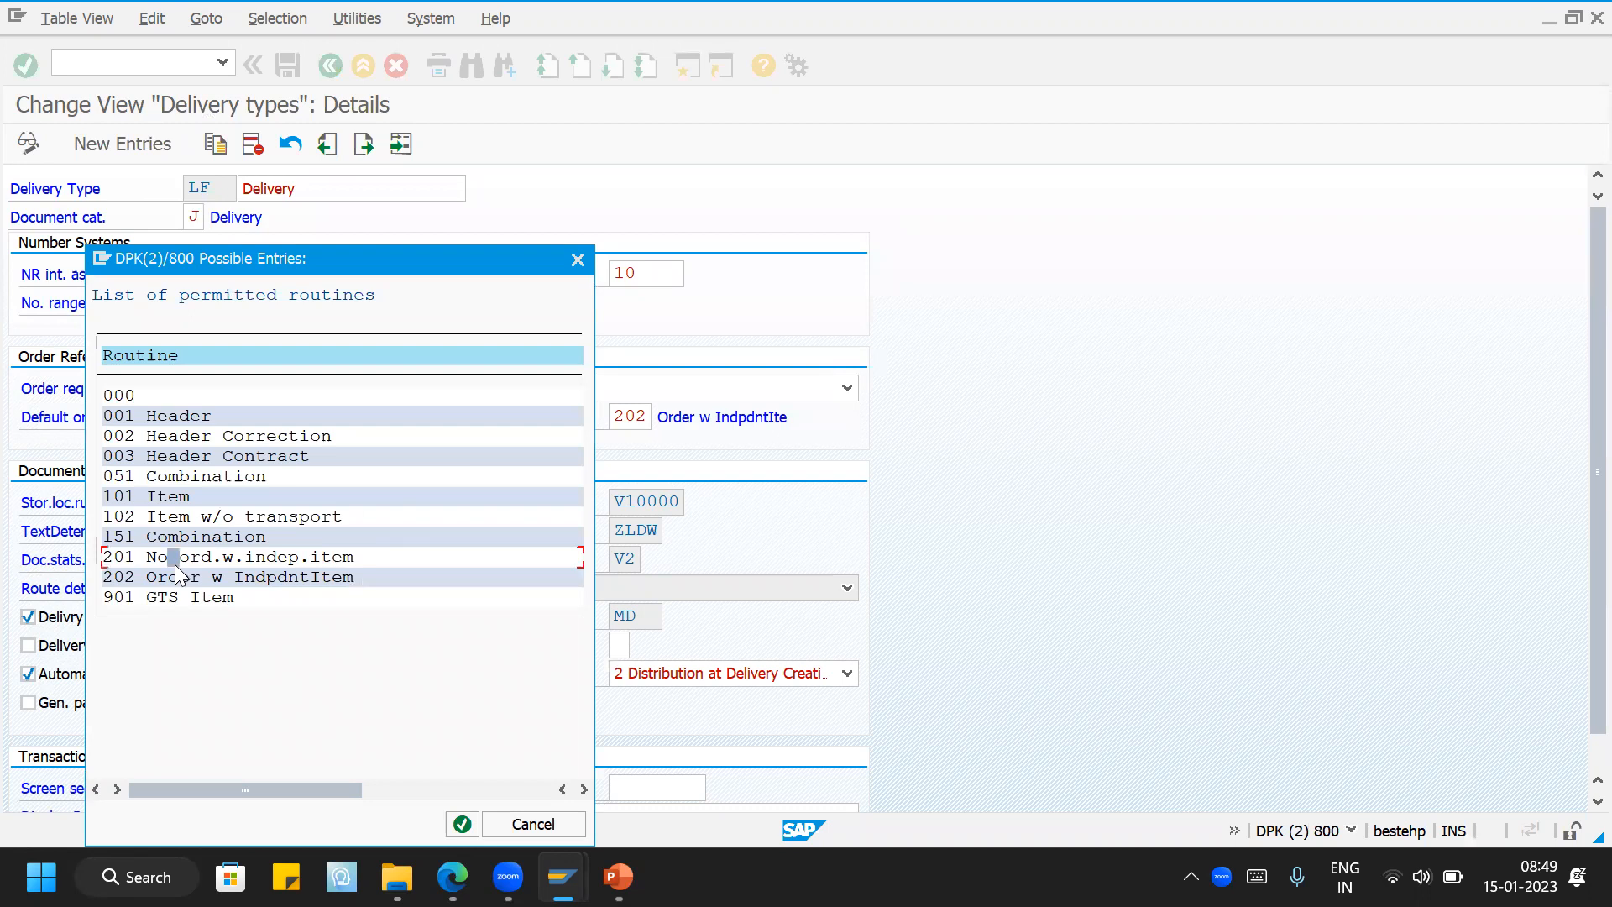
click(578, 262)
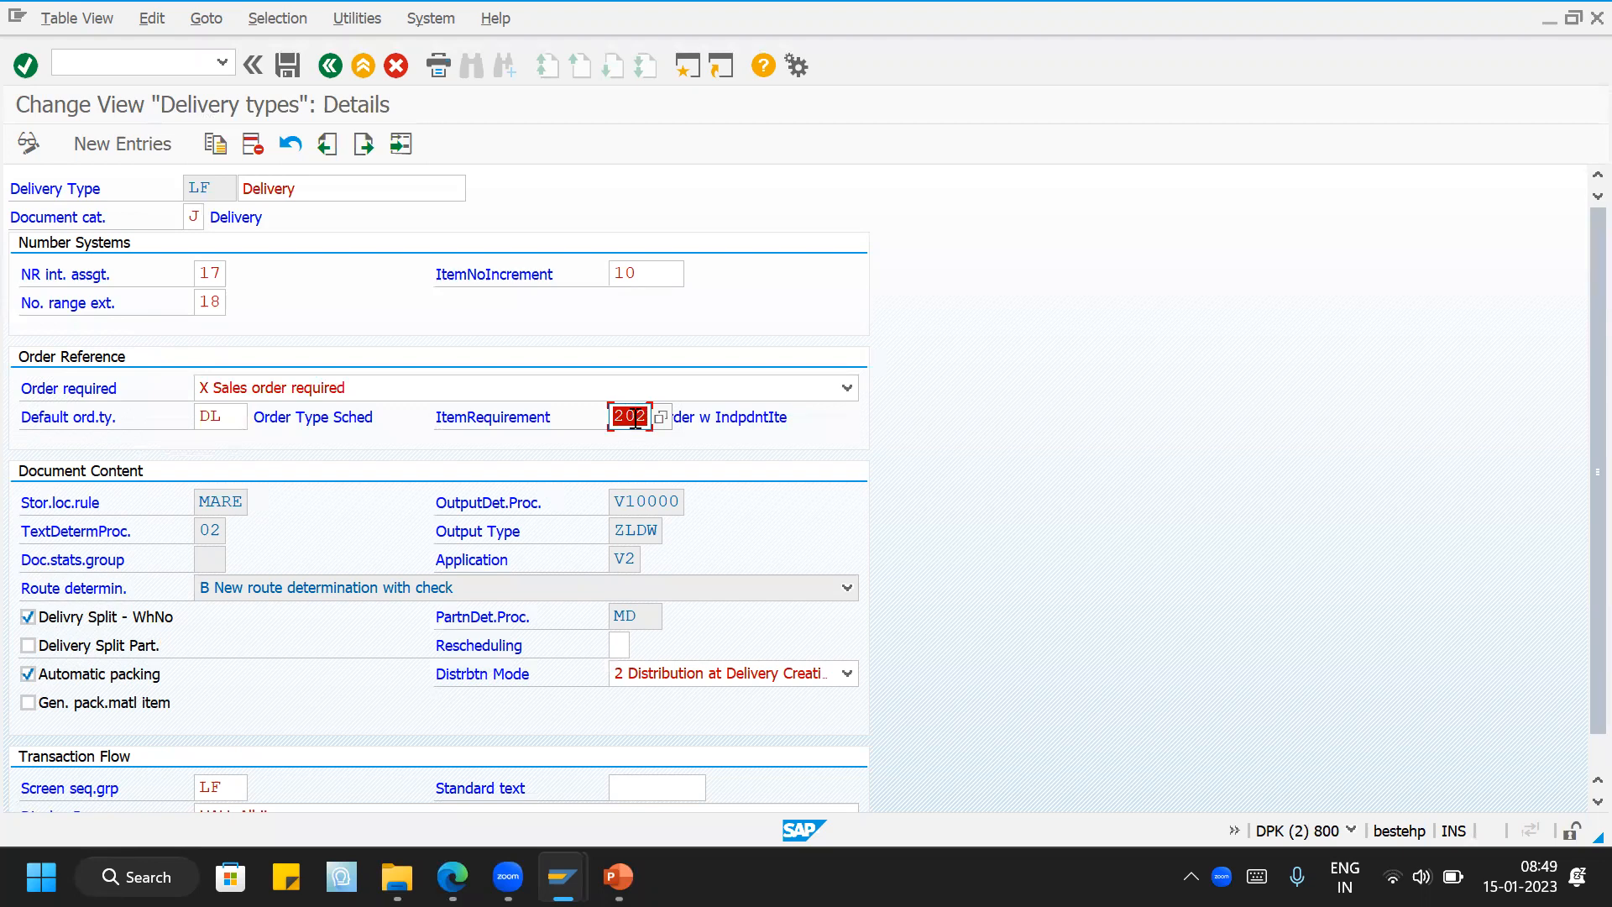
Step: Open transaction VA01 in a new session
click(687, 66)
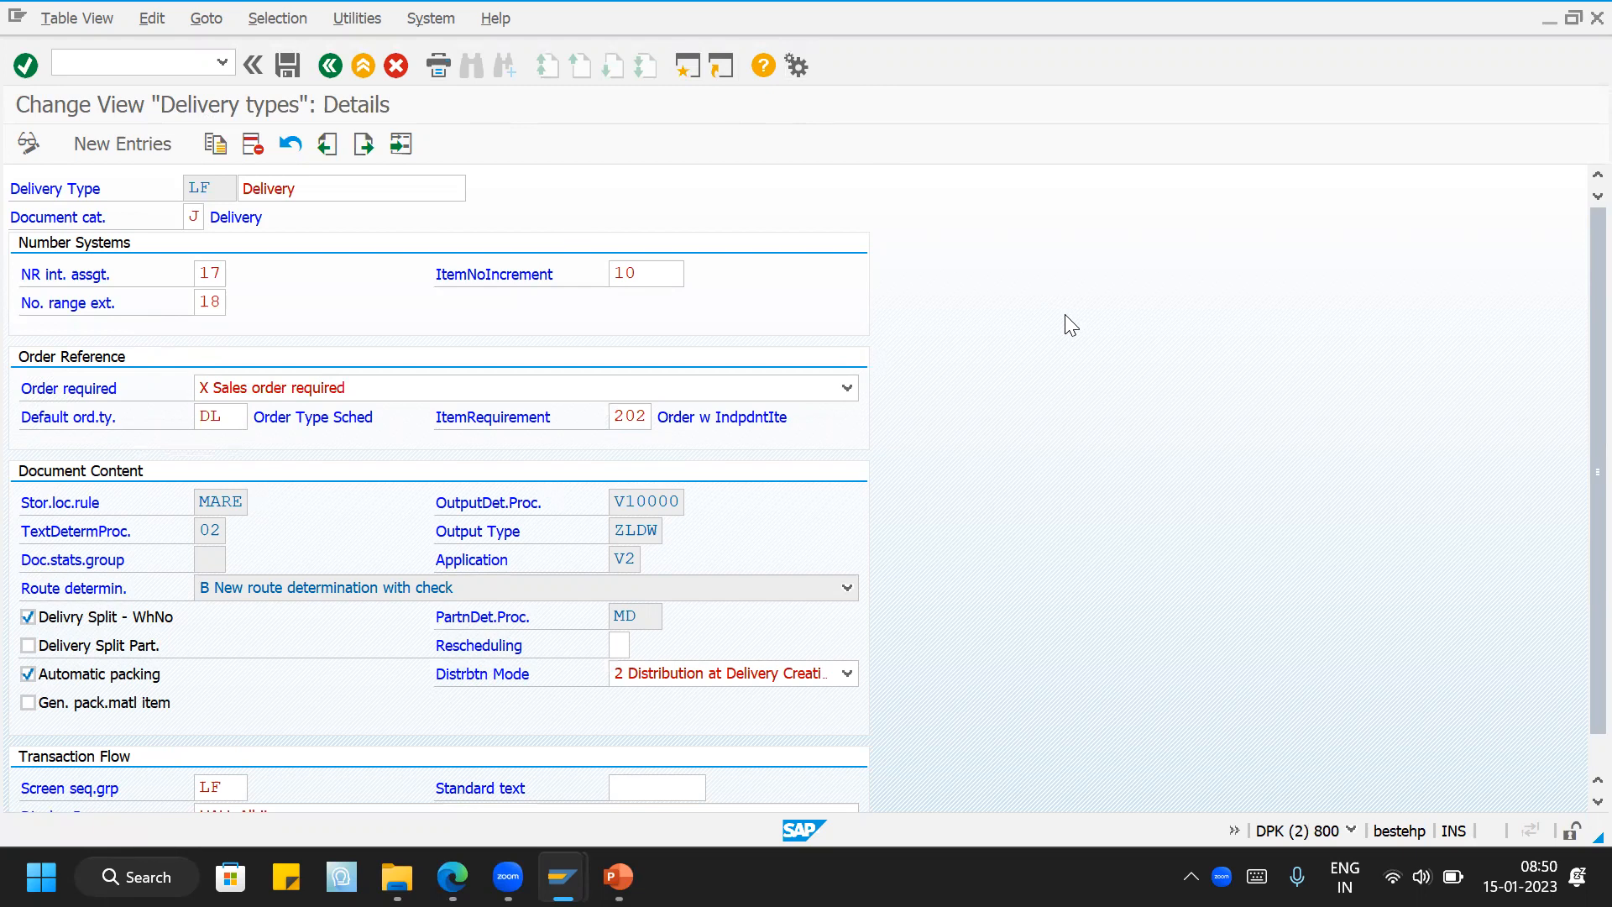
text(VA01)
key(Return)
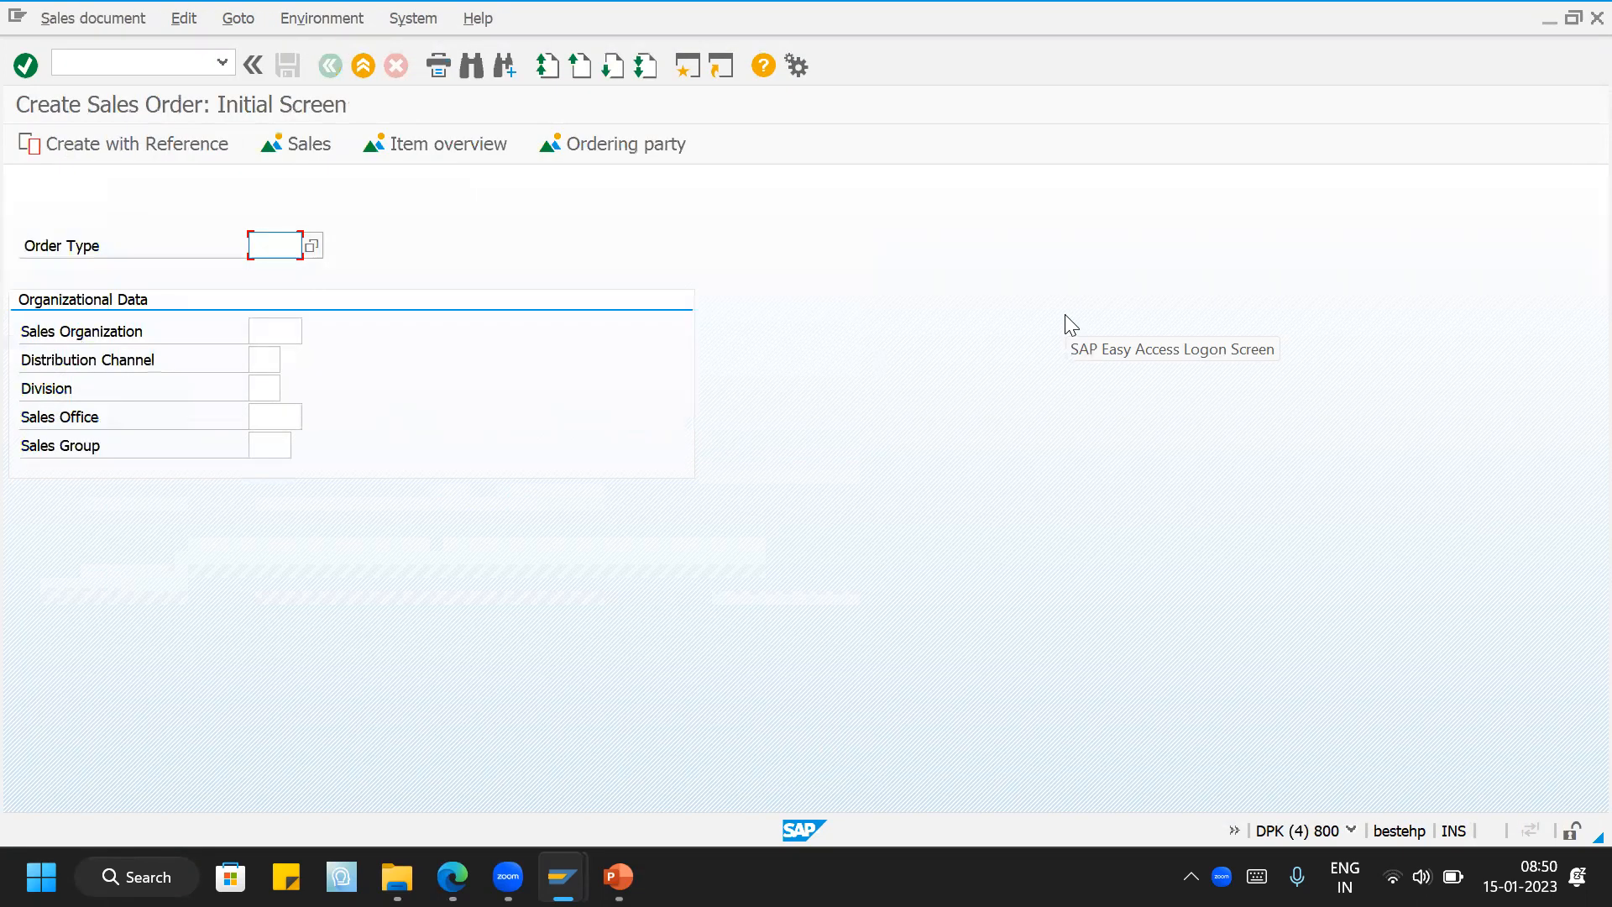
Step: Start a sales order of type HMOR for sales organization HM01, distribution channel HM and division HM
text(HMOR)
key(Tab)
text(HMO)
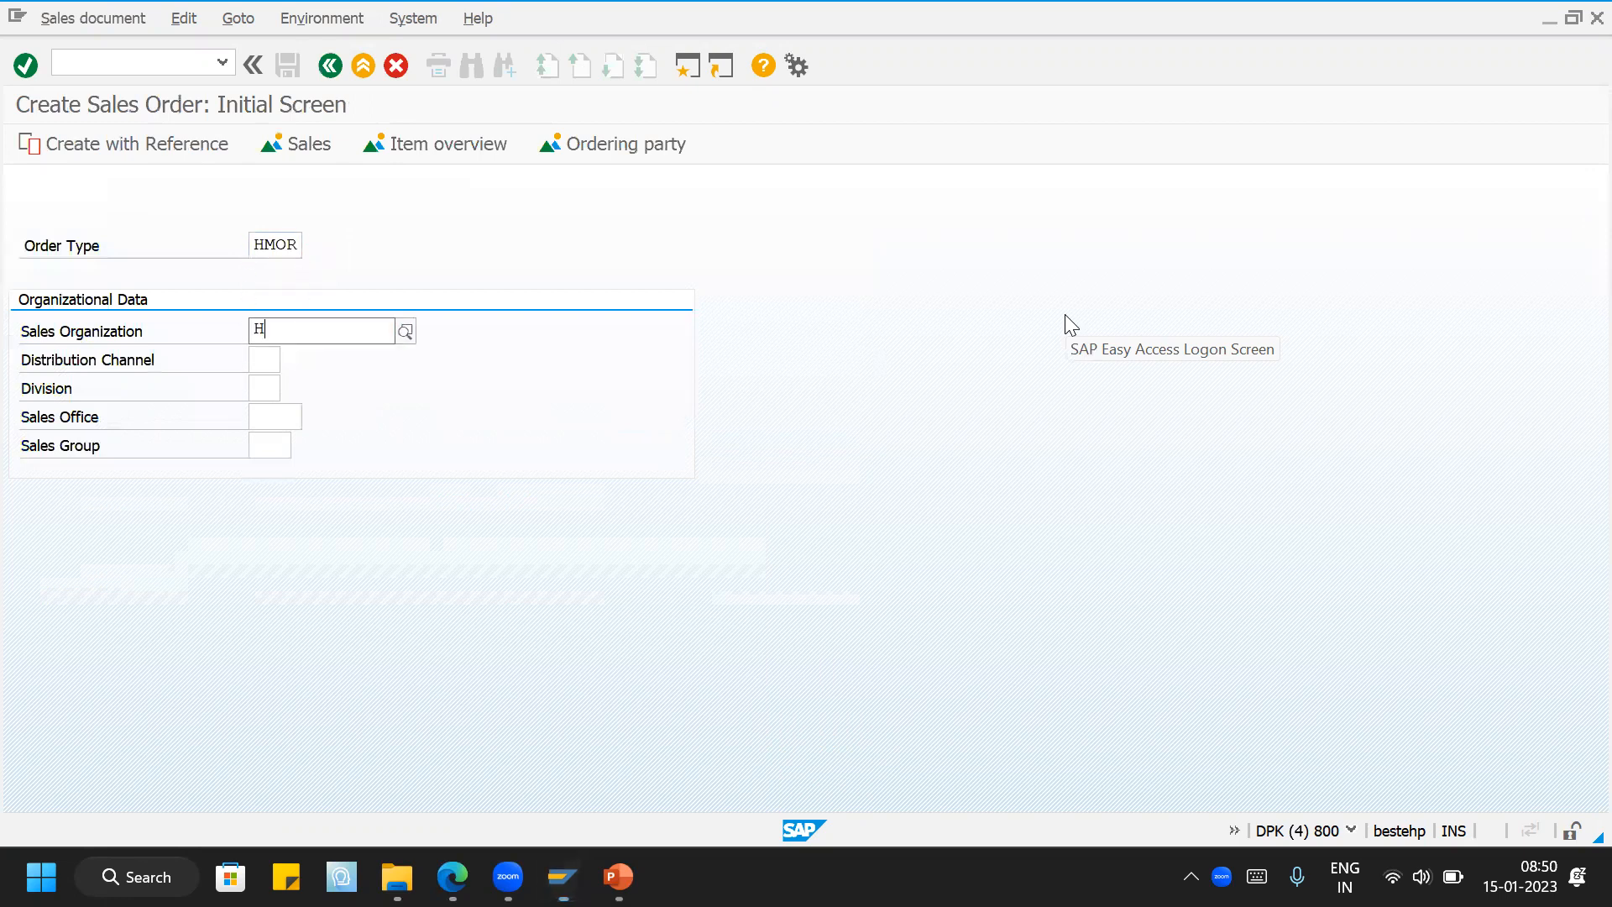
text(1)
key(Tab)
text(HM)
key(Tab)
text(HM)
key(Return)
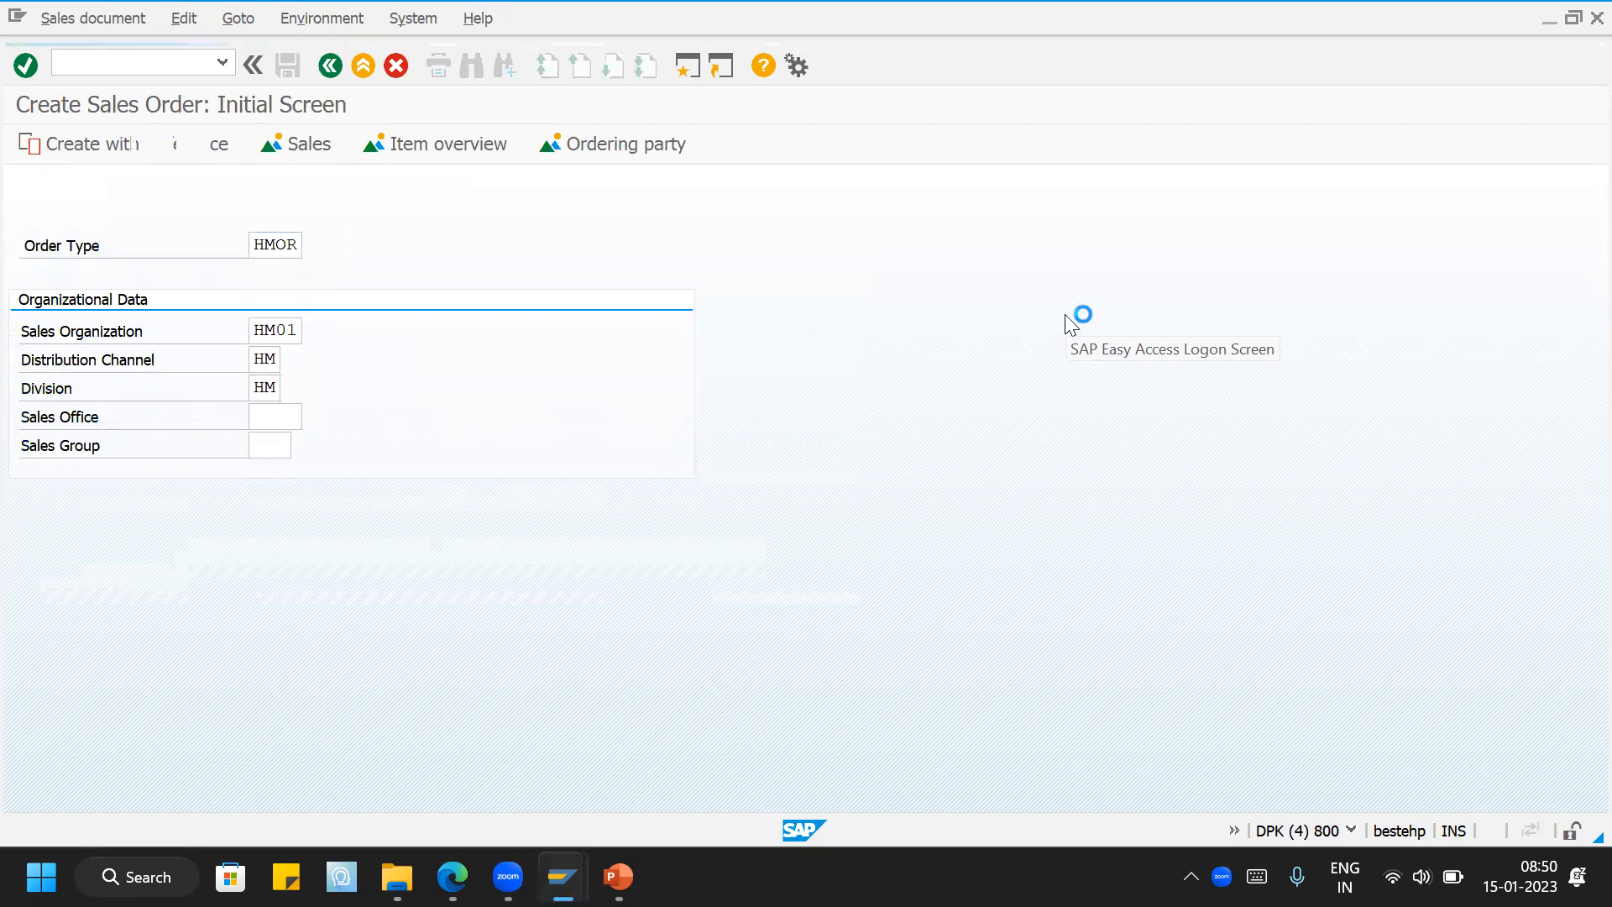
Step: Fill in the order's sold-to party and PO number from the previously used entries
click(296, 220)
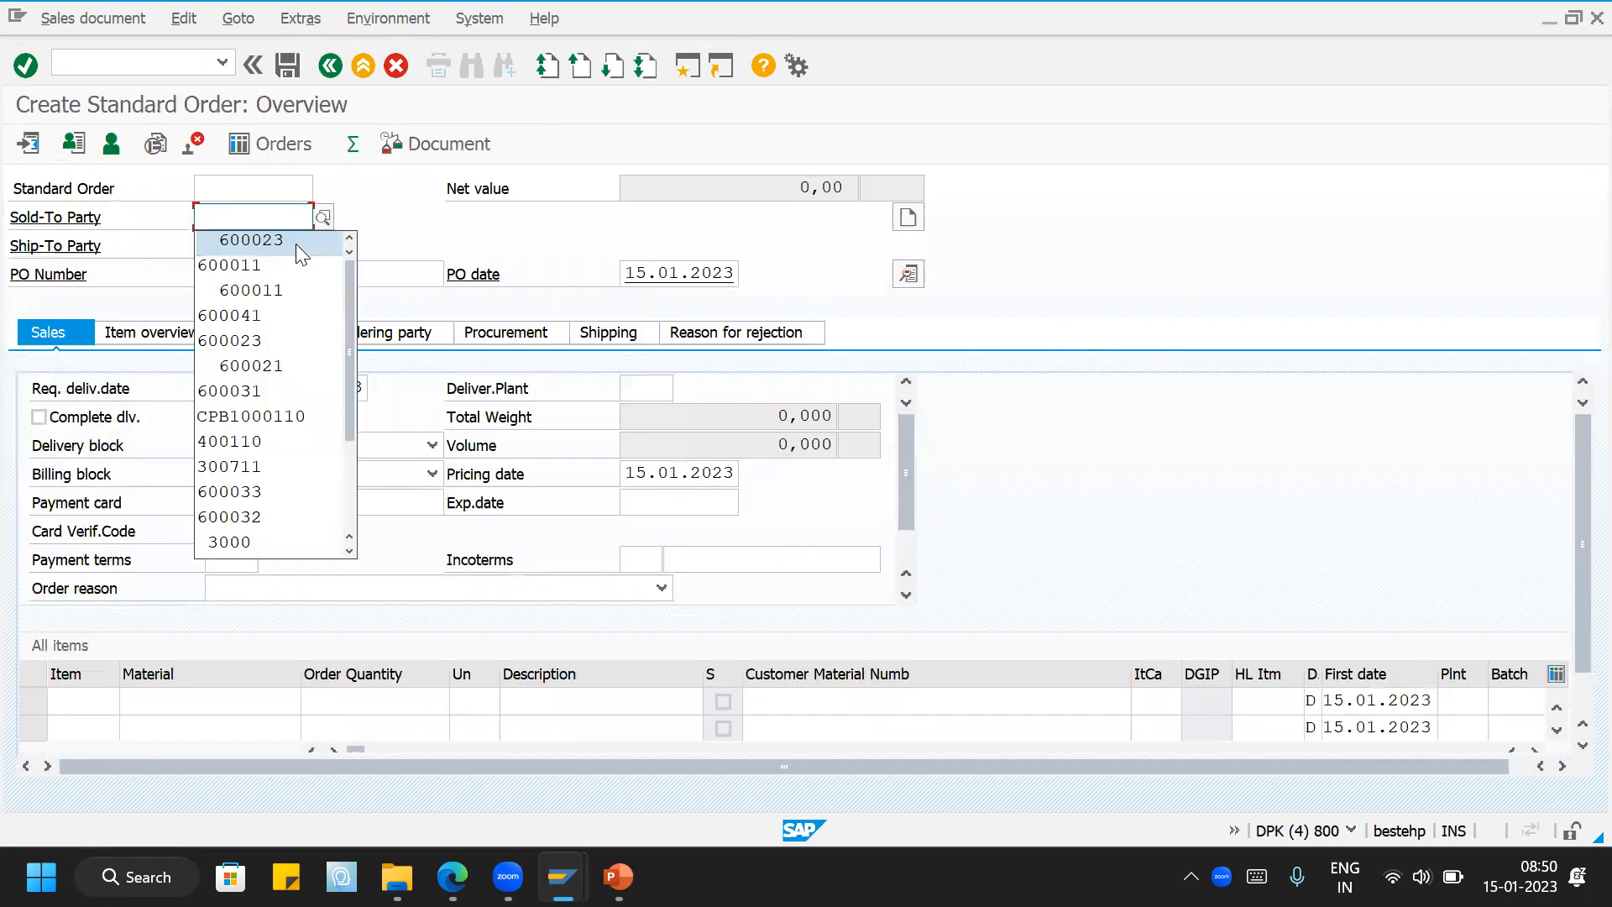
click(295, 241)
click(280, 275)
click(285, 299)
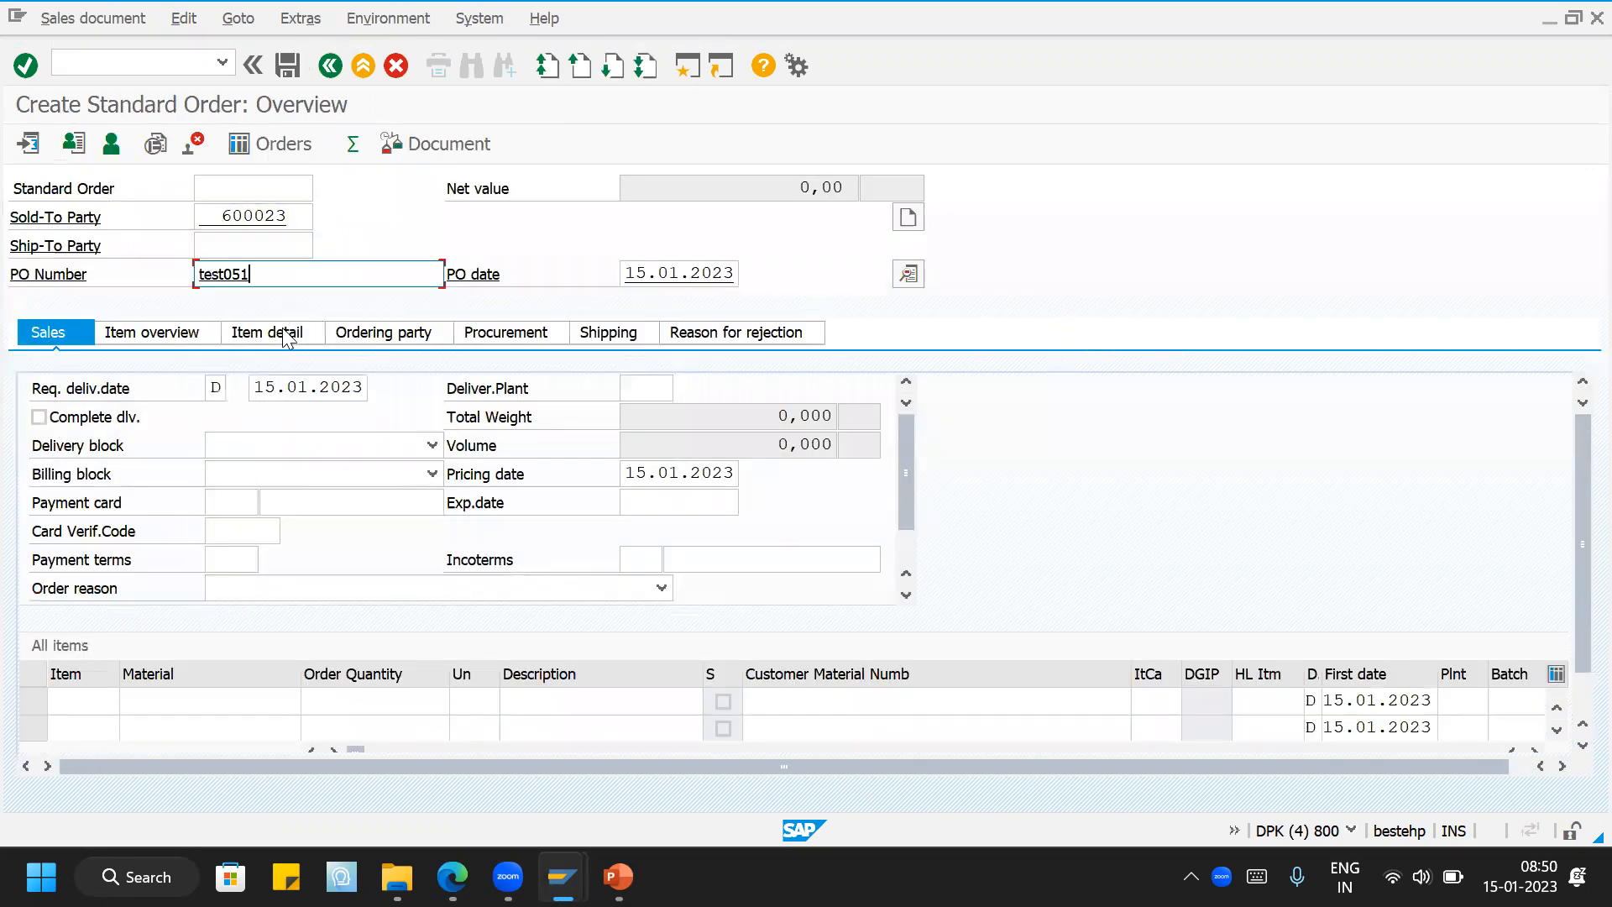
Step: Add material HM0001 as the first order item with a quantity of 10 EA
click(195, 700)
click(192, 340)
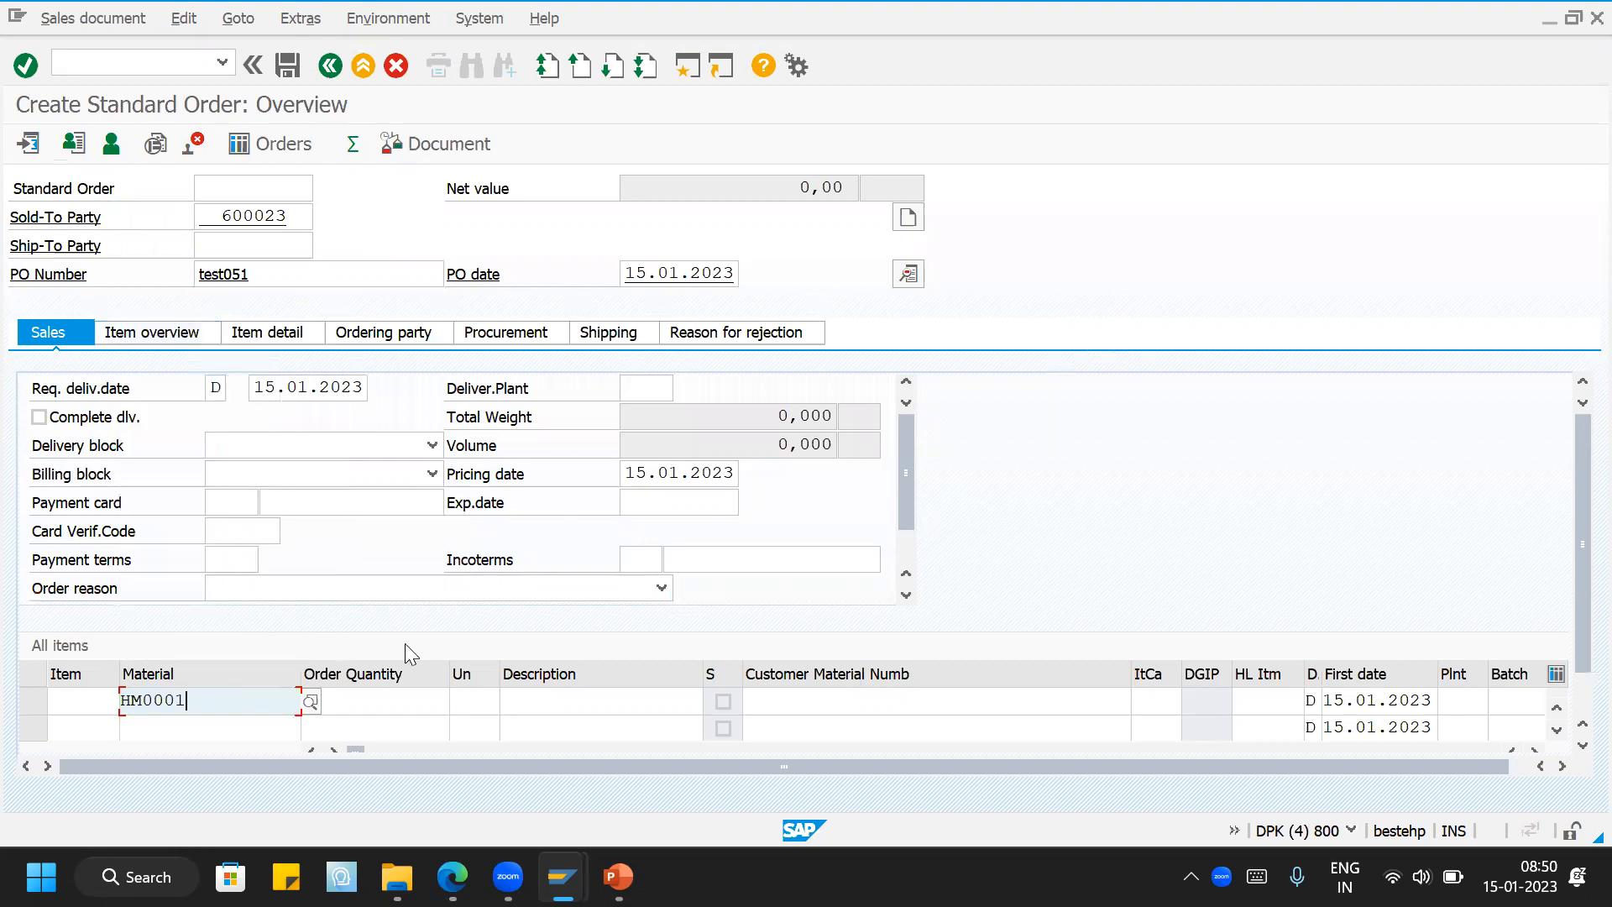
click(390, 699)
text(10)
key(Tab)
text(EA)
key(Return)
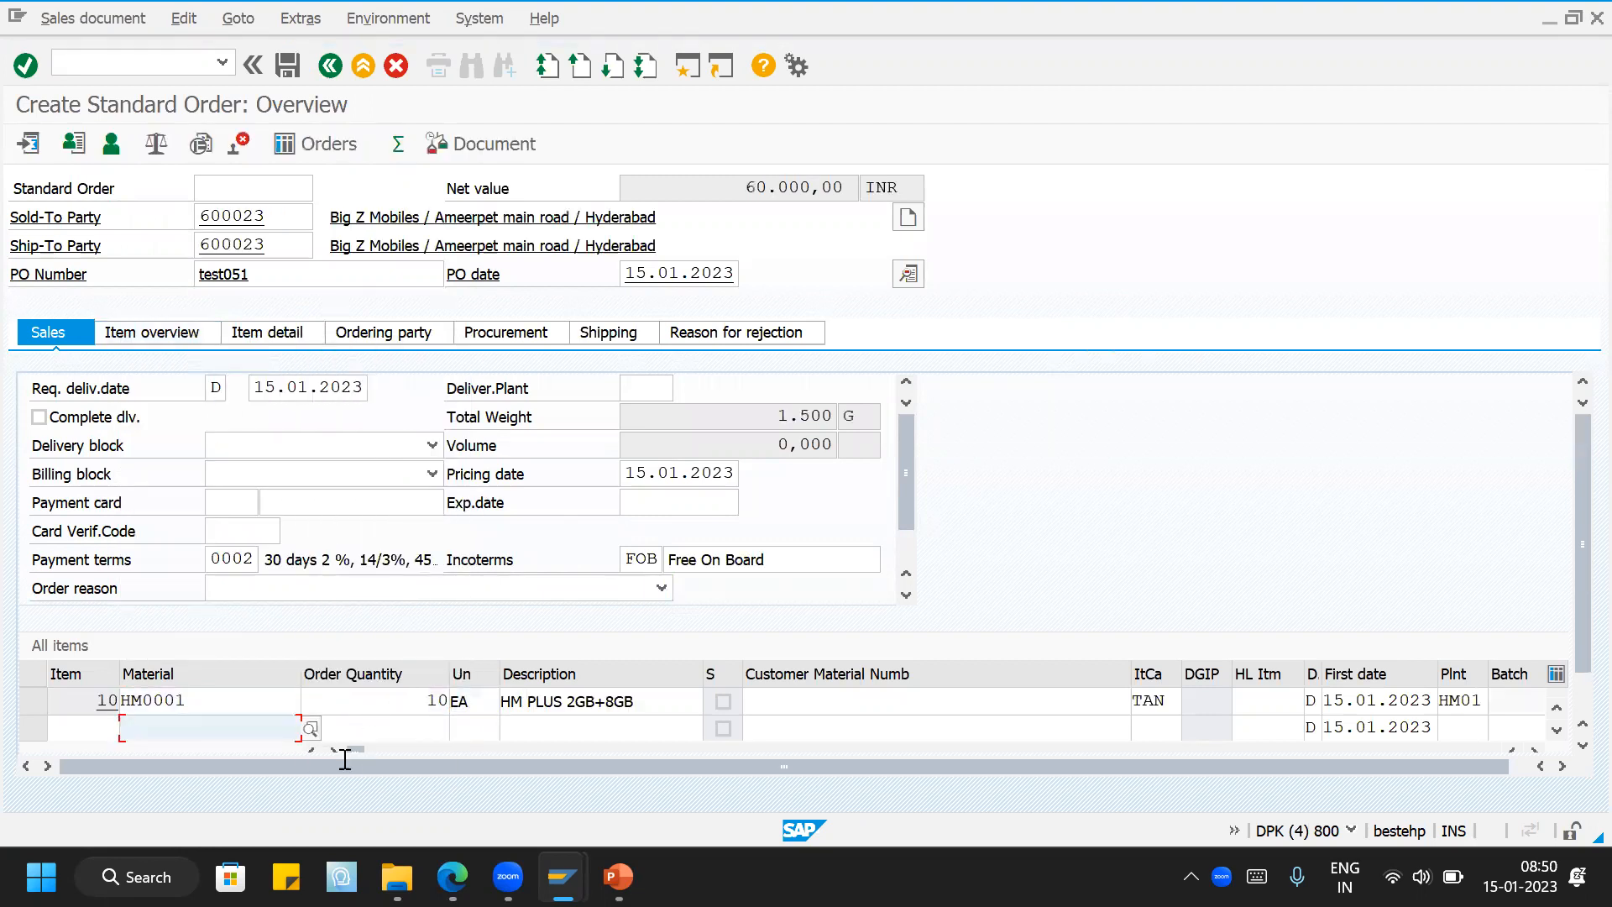
Step: Check the HM0001 item's schedule lines, the order's incompletion log and the item's shipping data
double_click(217, 701)
click(743, 278)
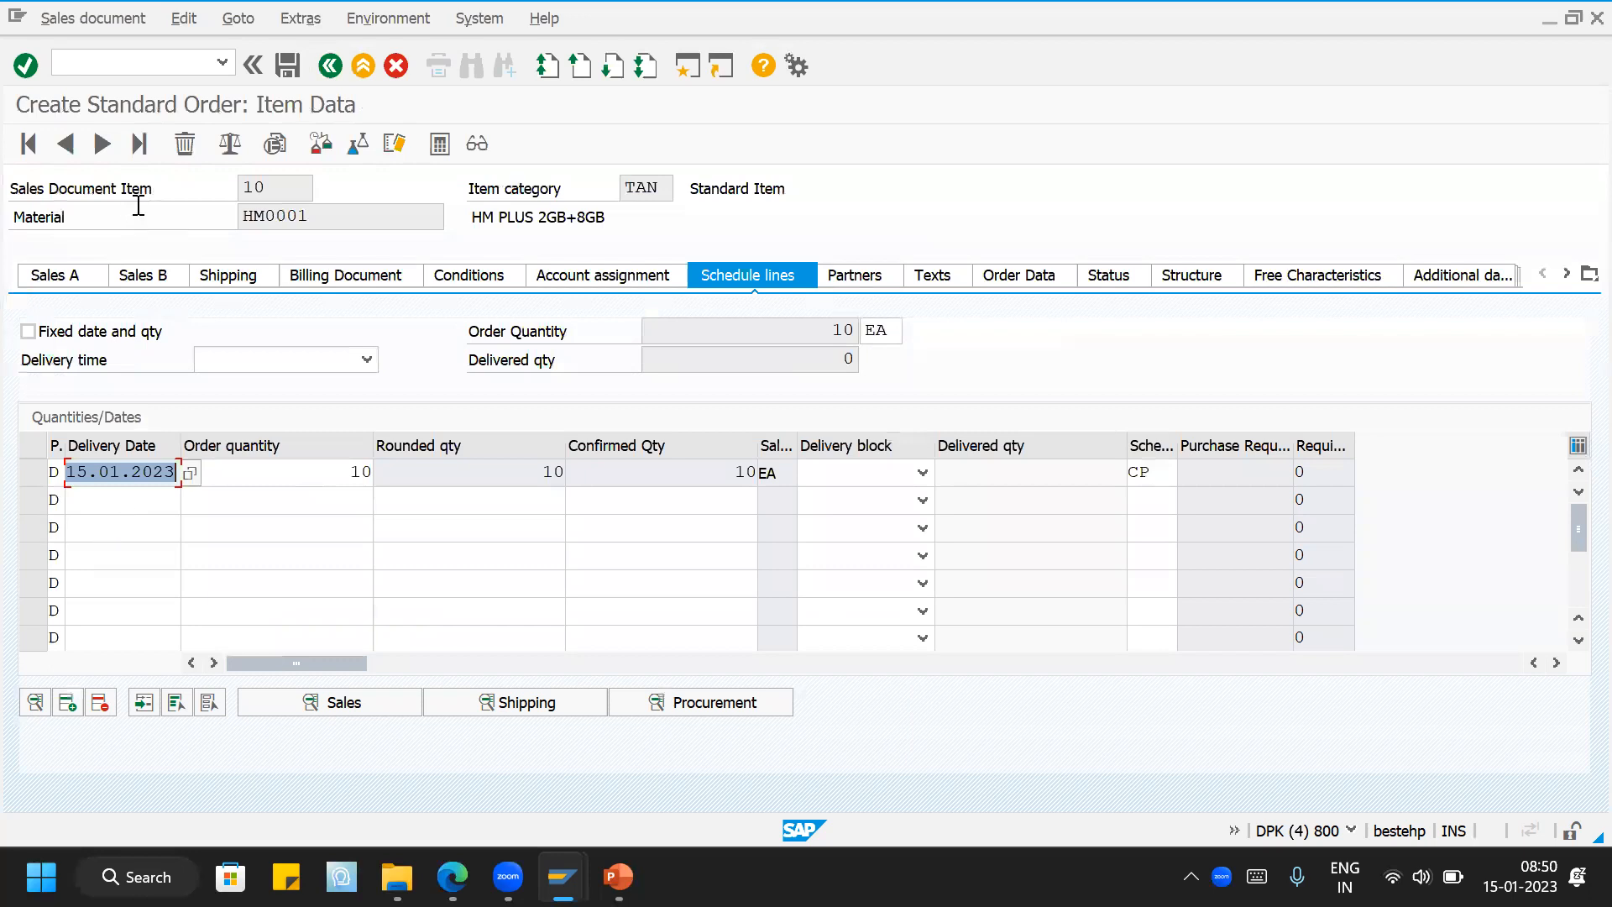
click(179, 19)
click(223, 327)
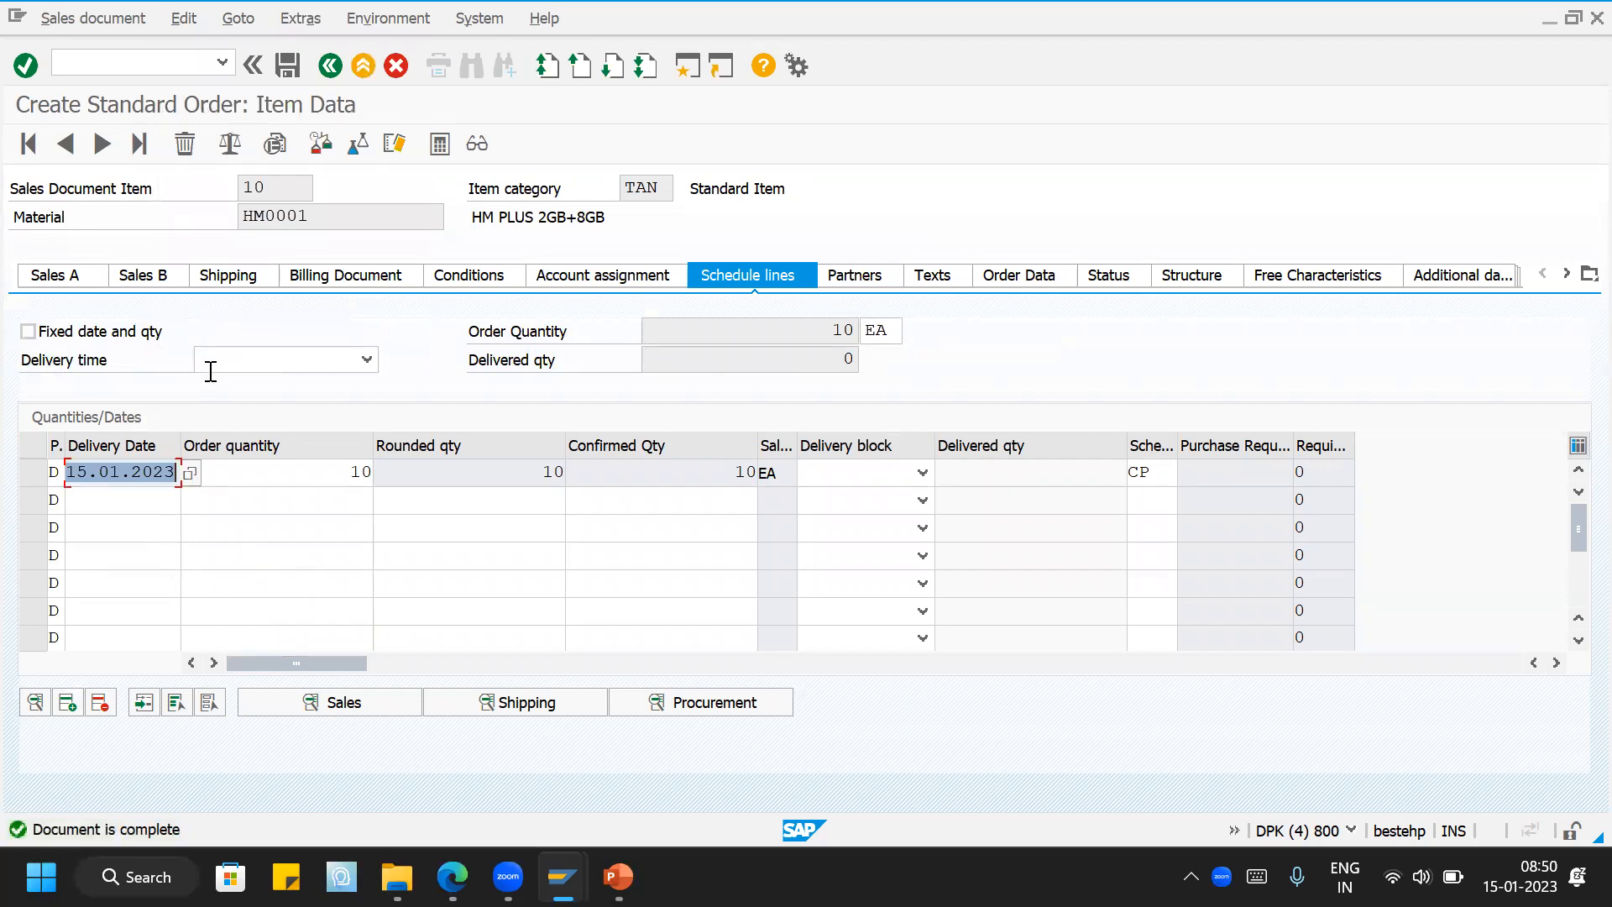
click(228, 277)
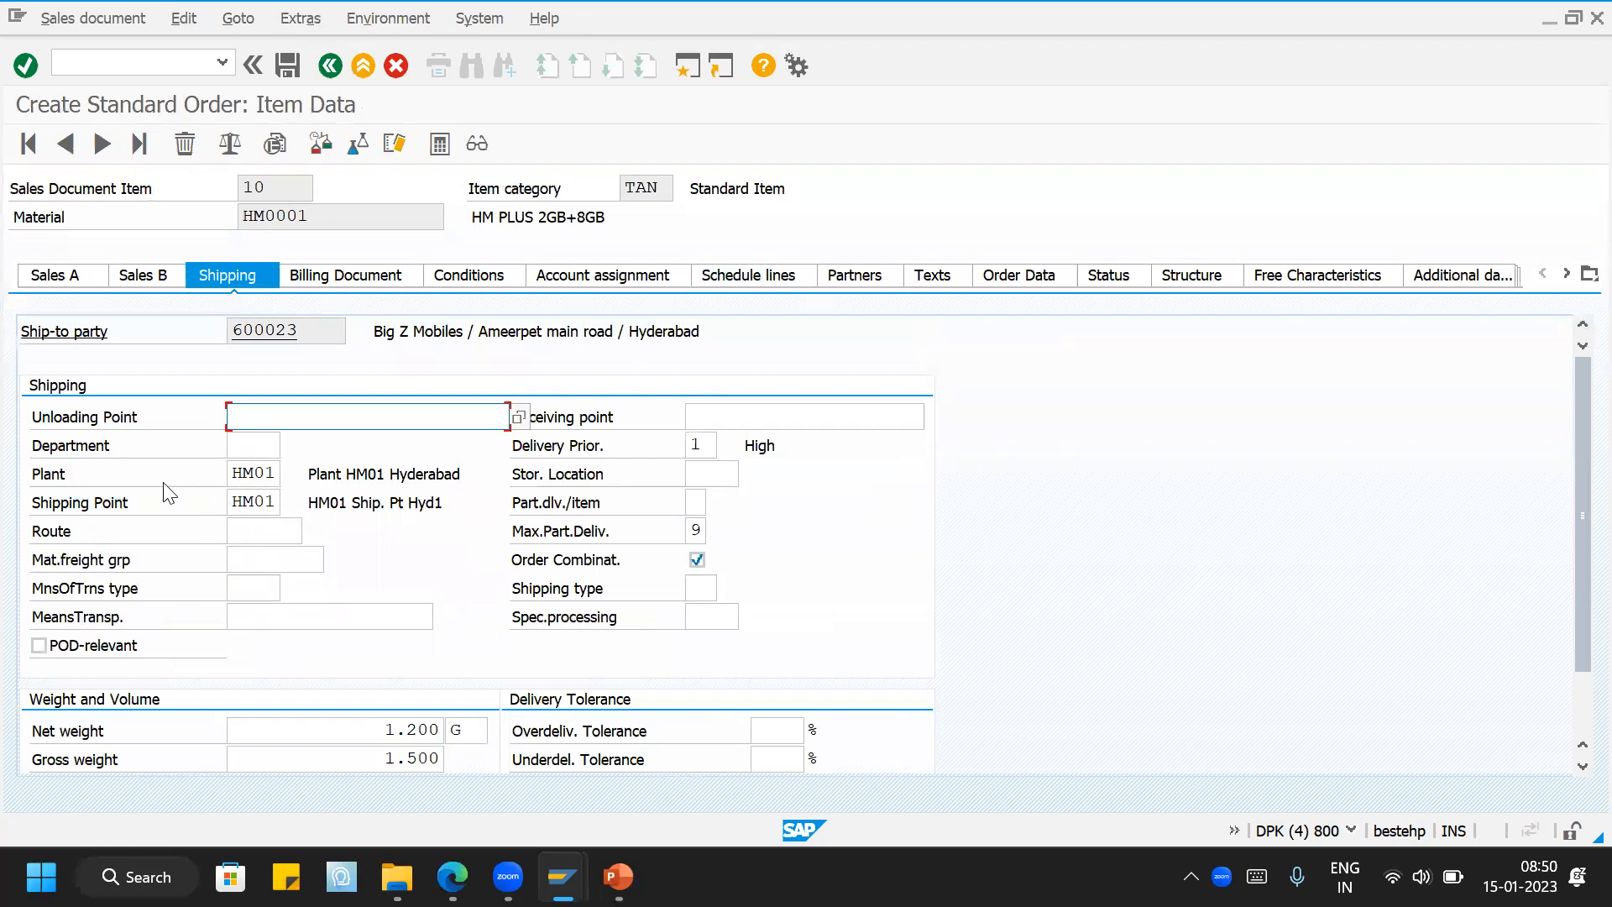
Step: Save the standard order and create an outbound delivery for it from shipping point HM01
click(287, 67)
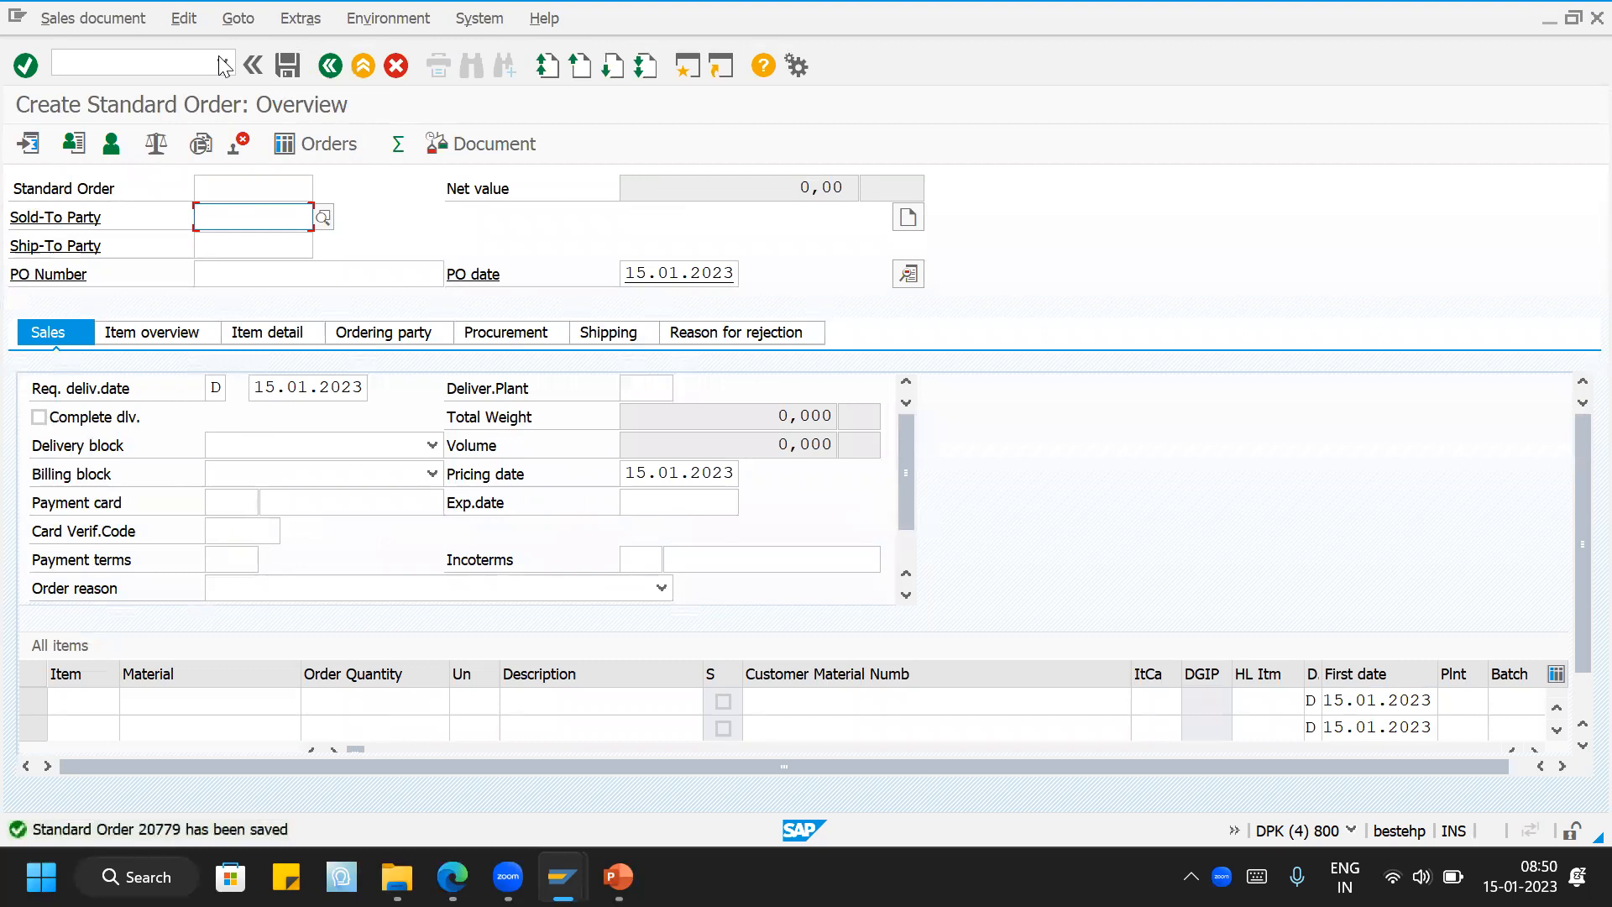
click(114, 19)
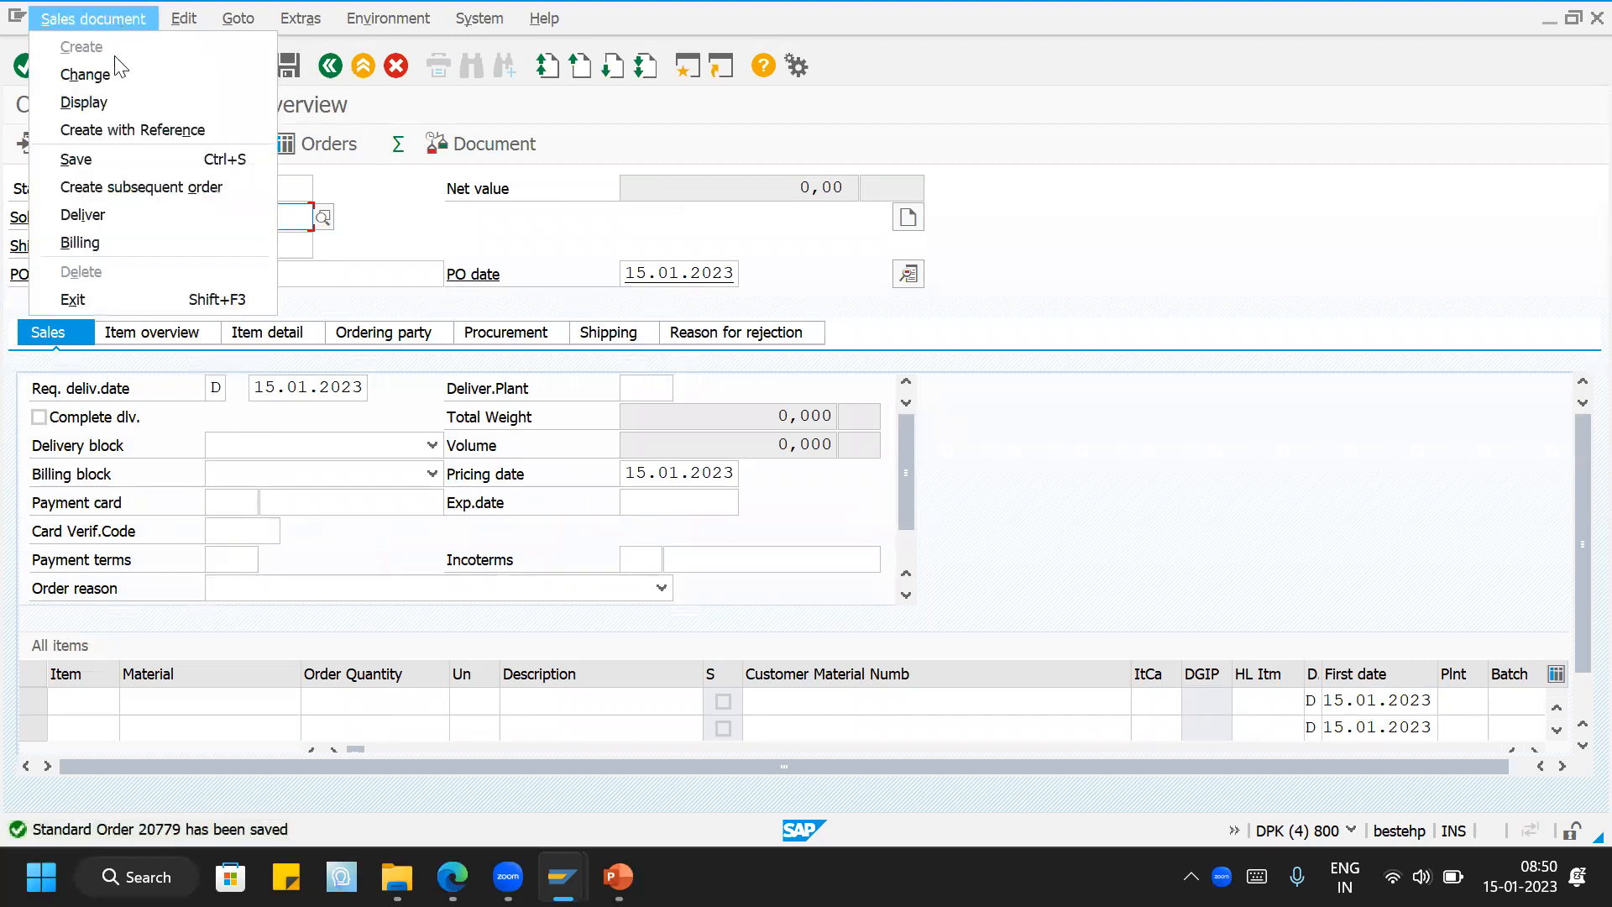
click(124, 216)
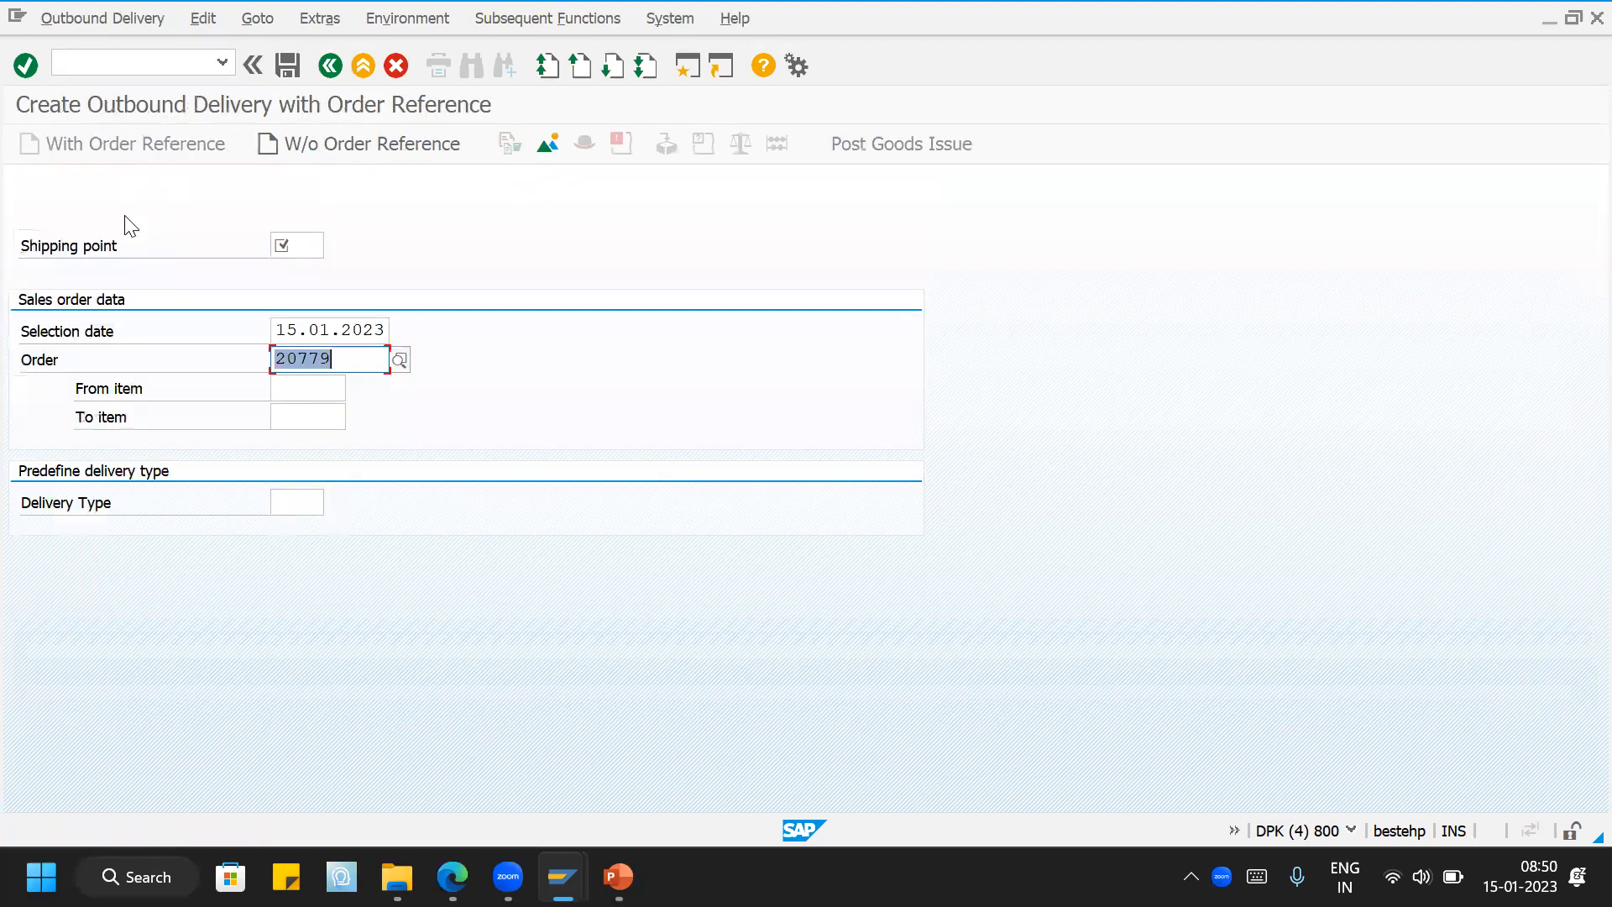
click(297, 246)
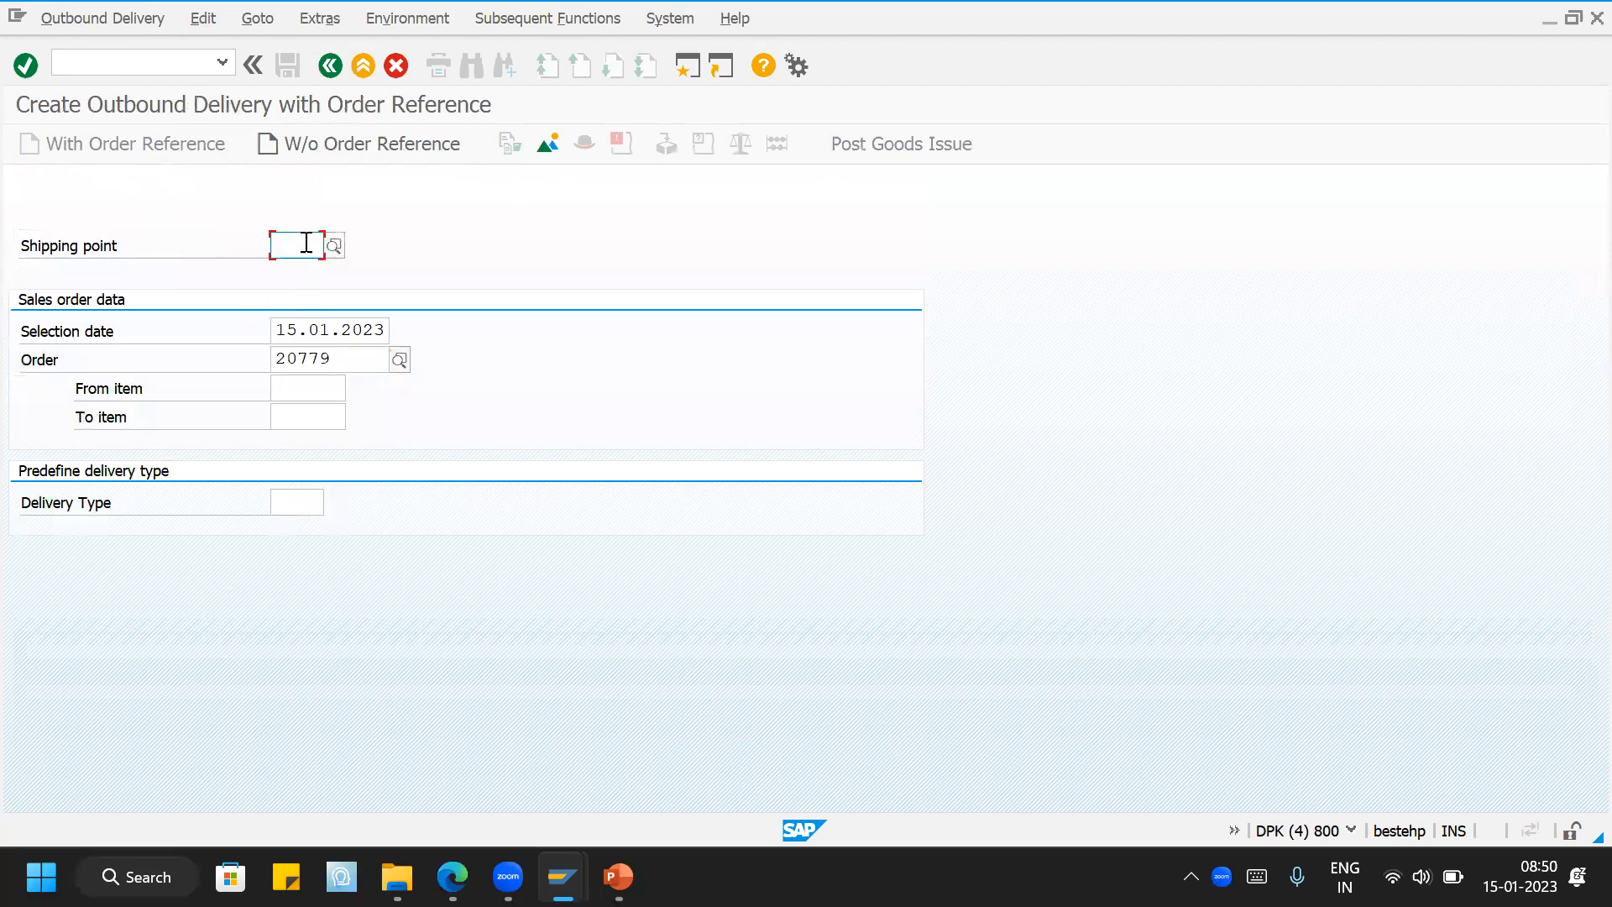
text(HM01)
key(Return)
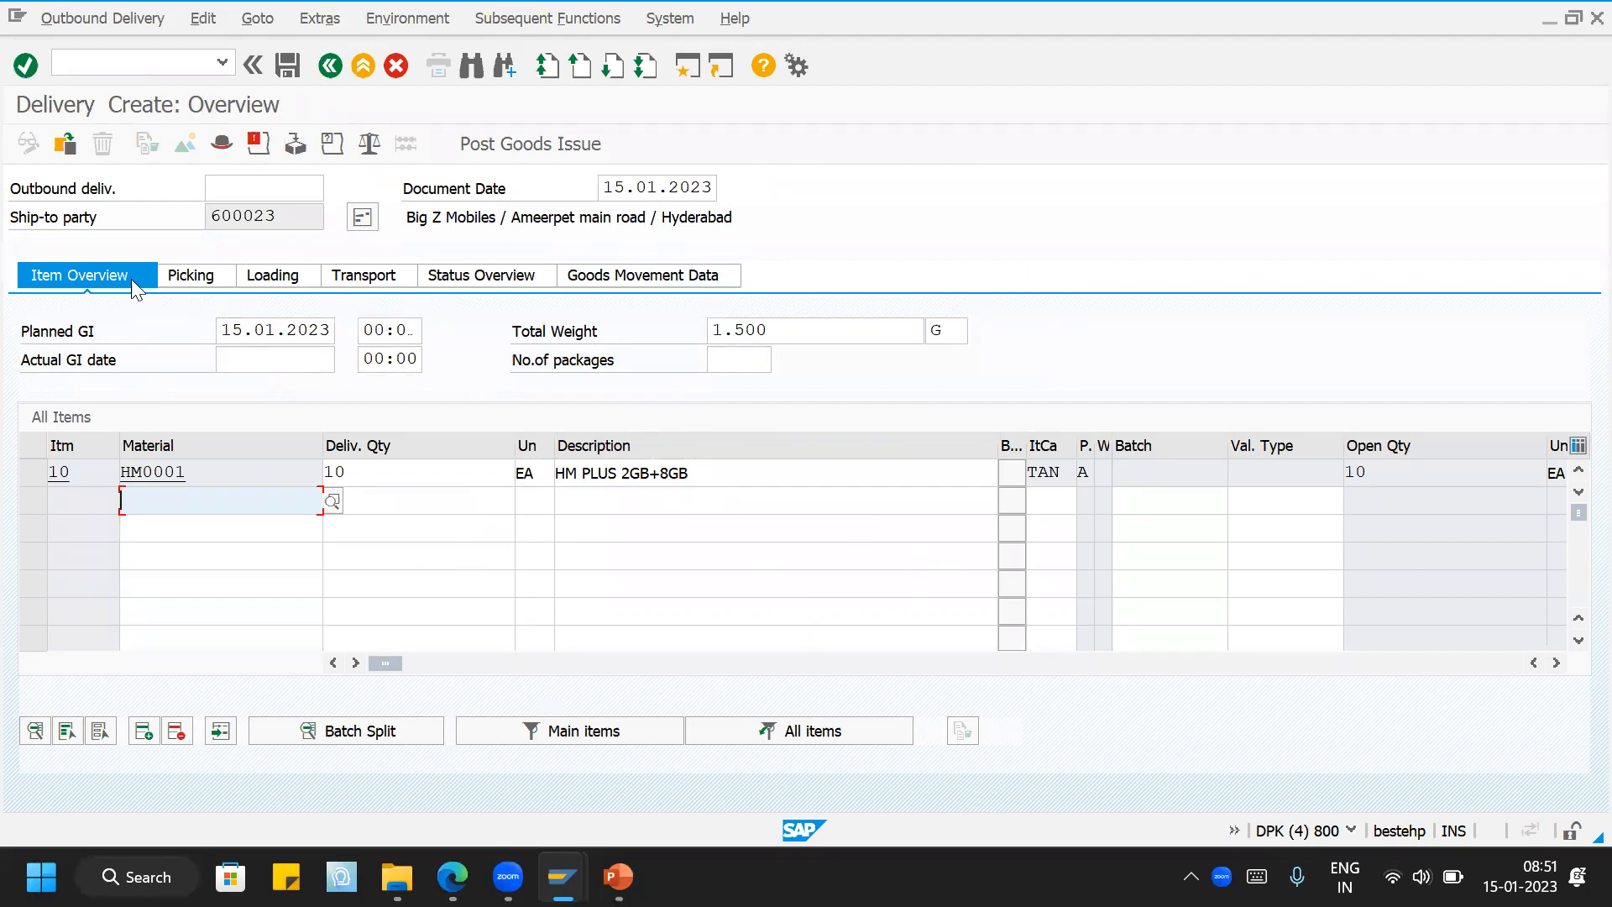
Step: Look through the delivery's picking, loading, transport and status overview data
click(195, 279)
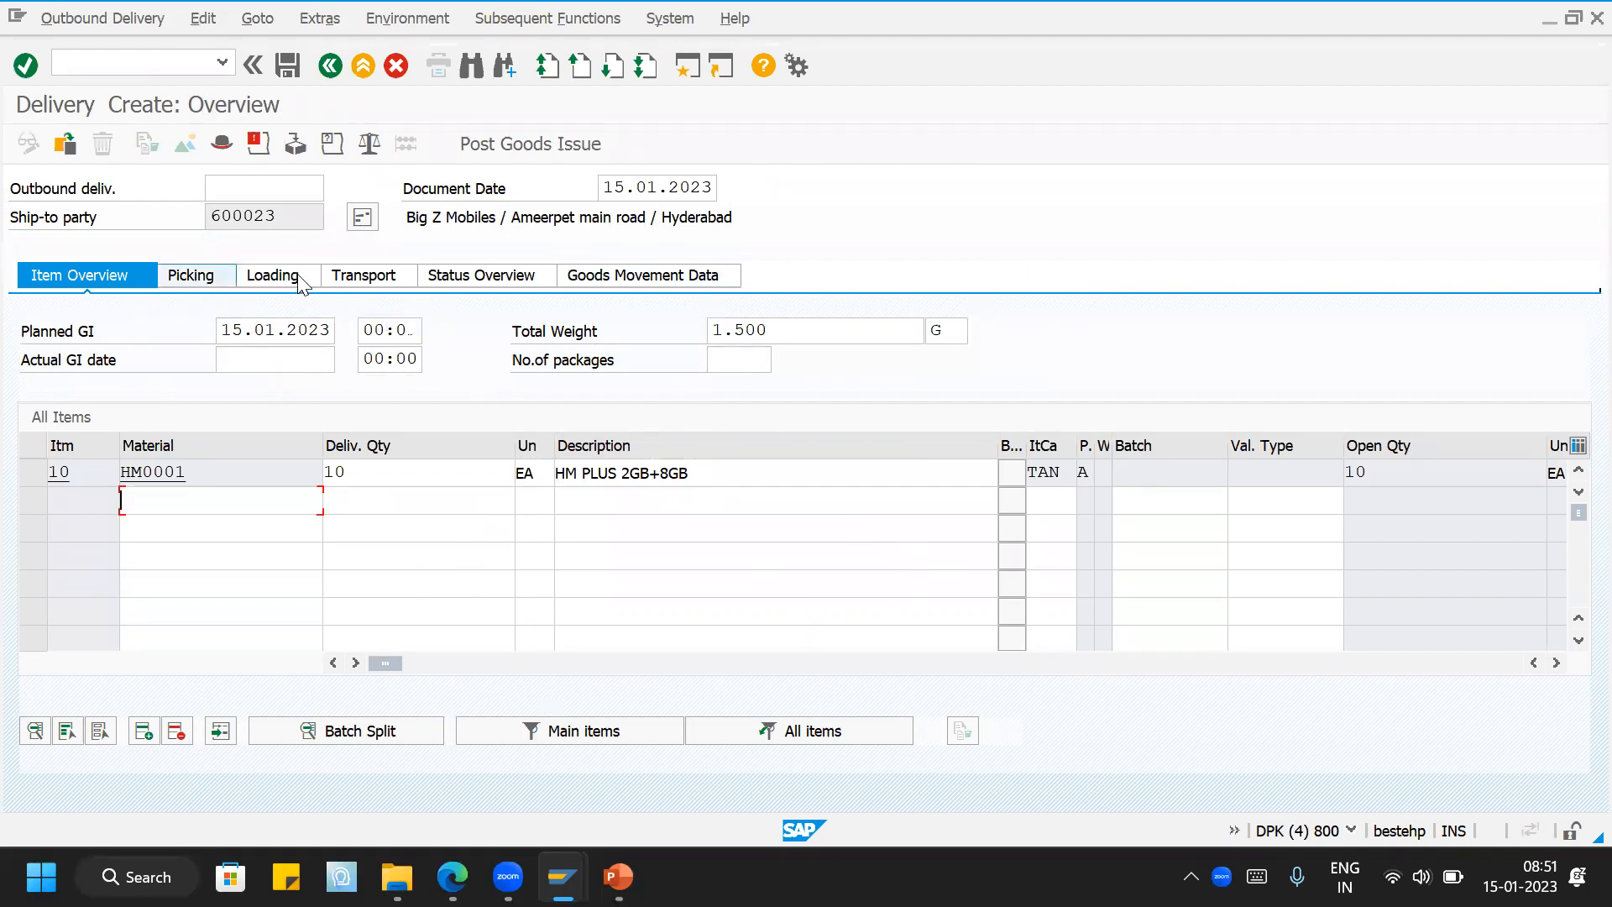
click(298, 284)
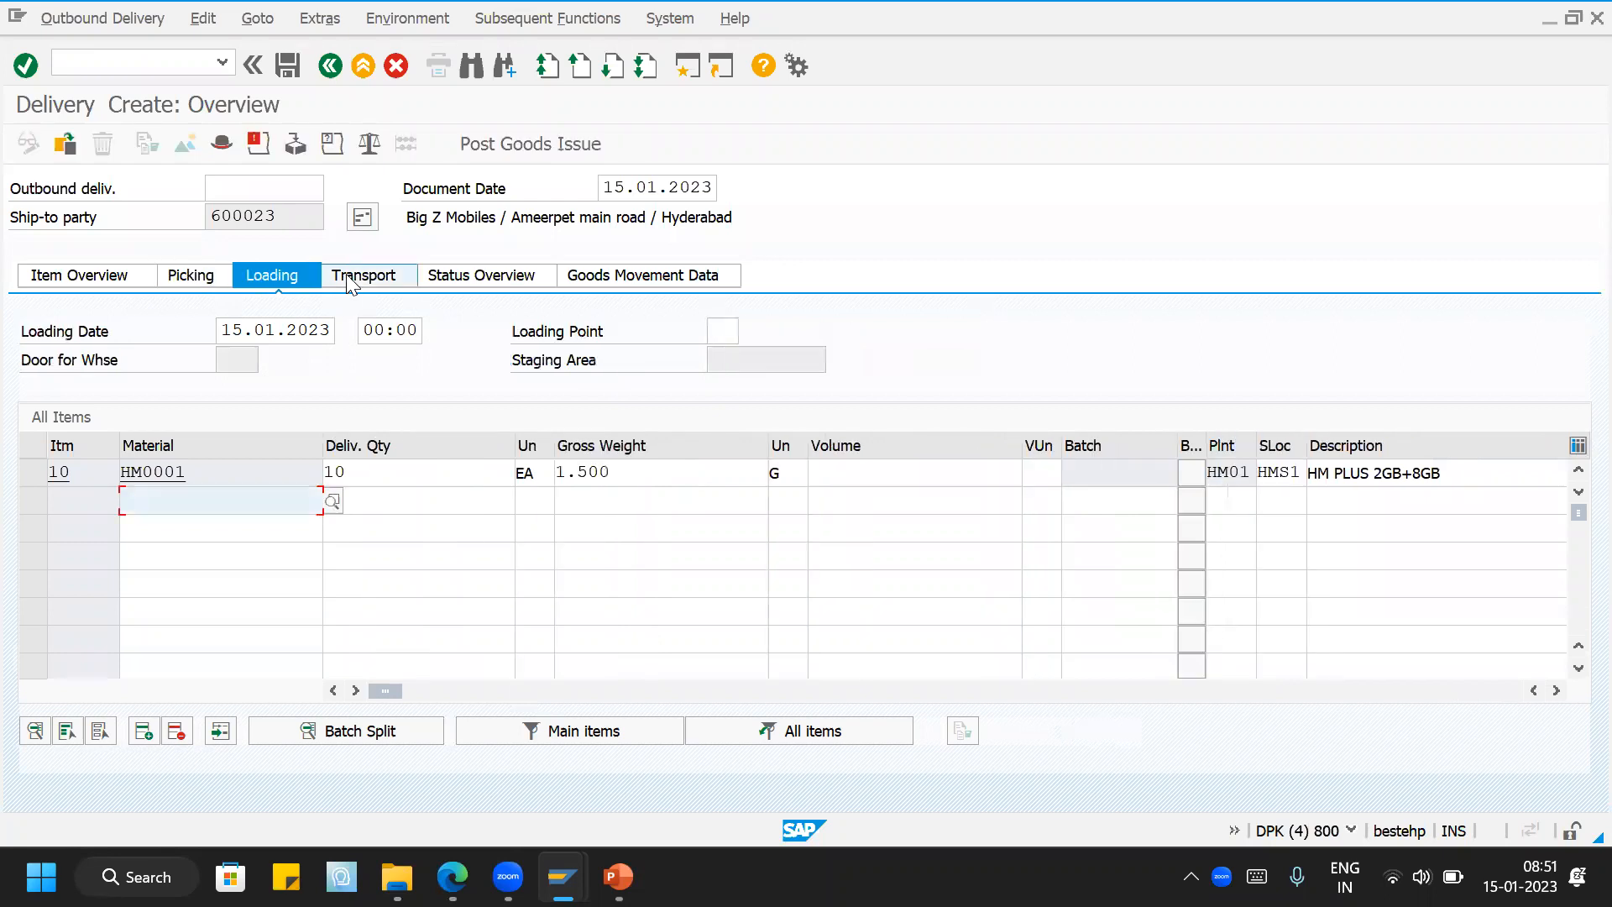
click(352, 277)
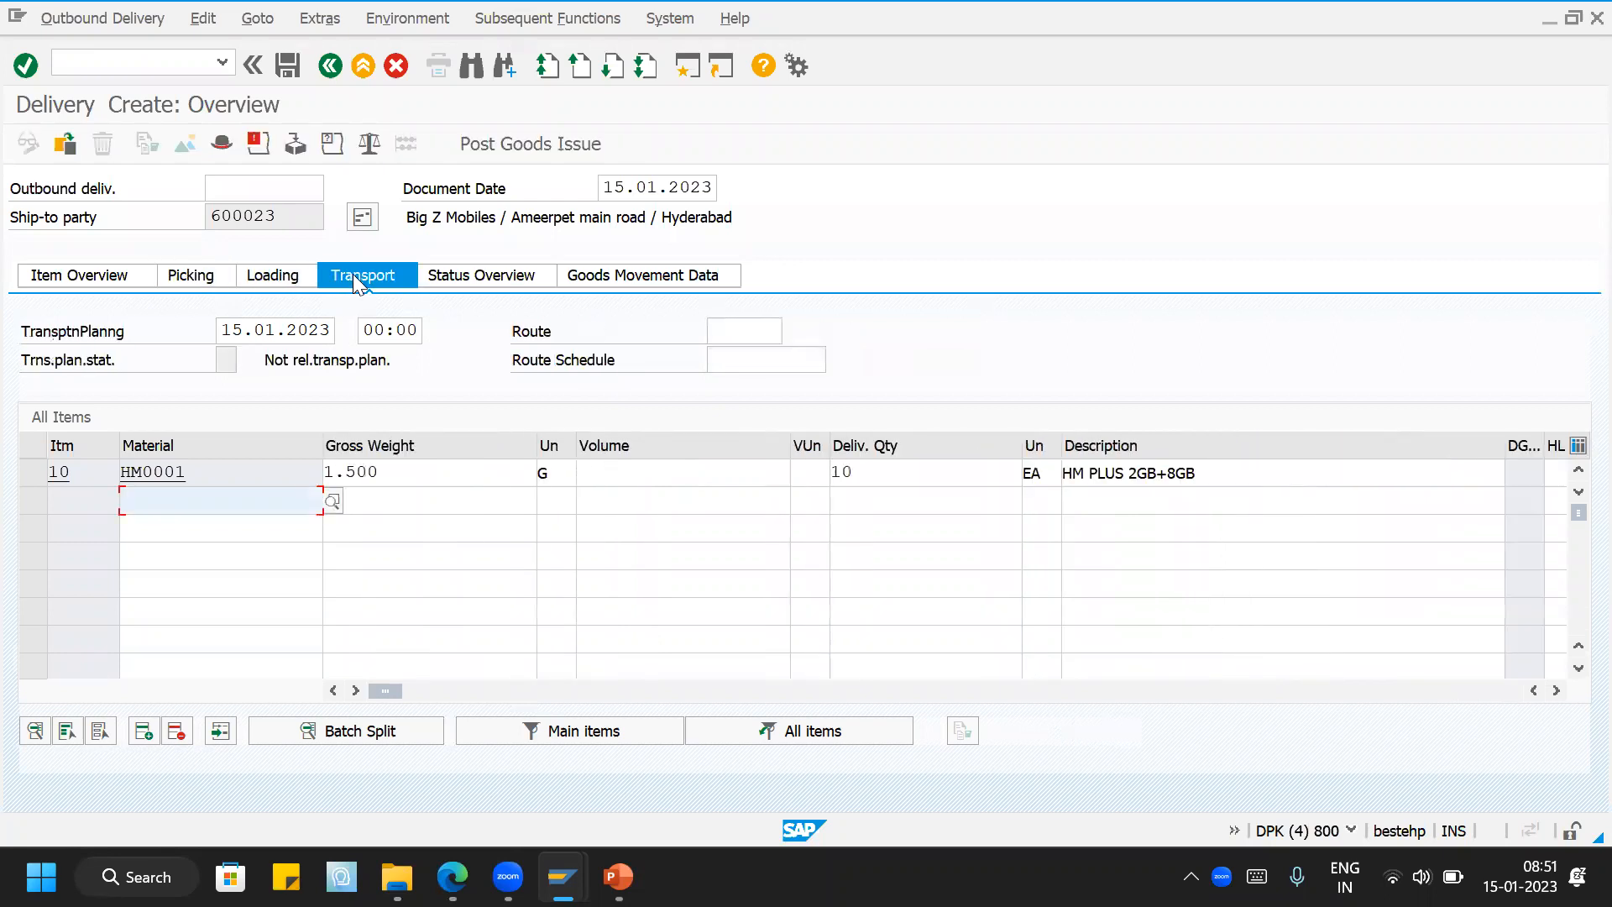
click(466, 277)
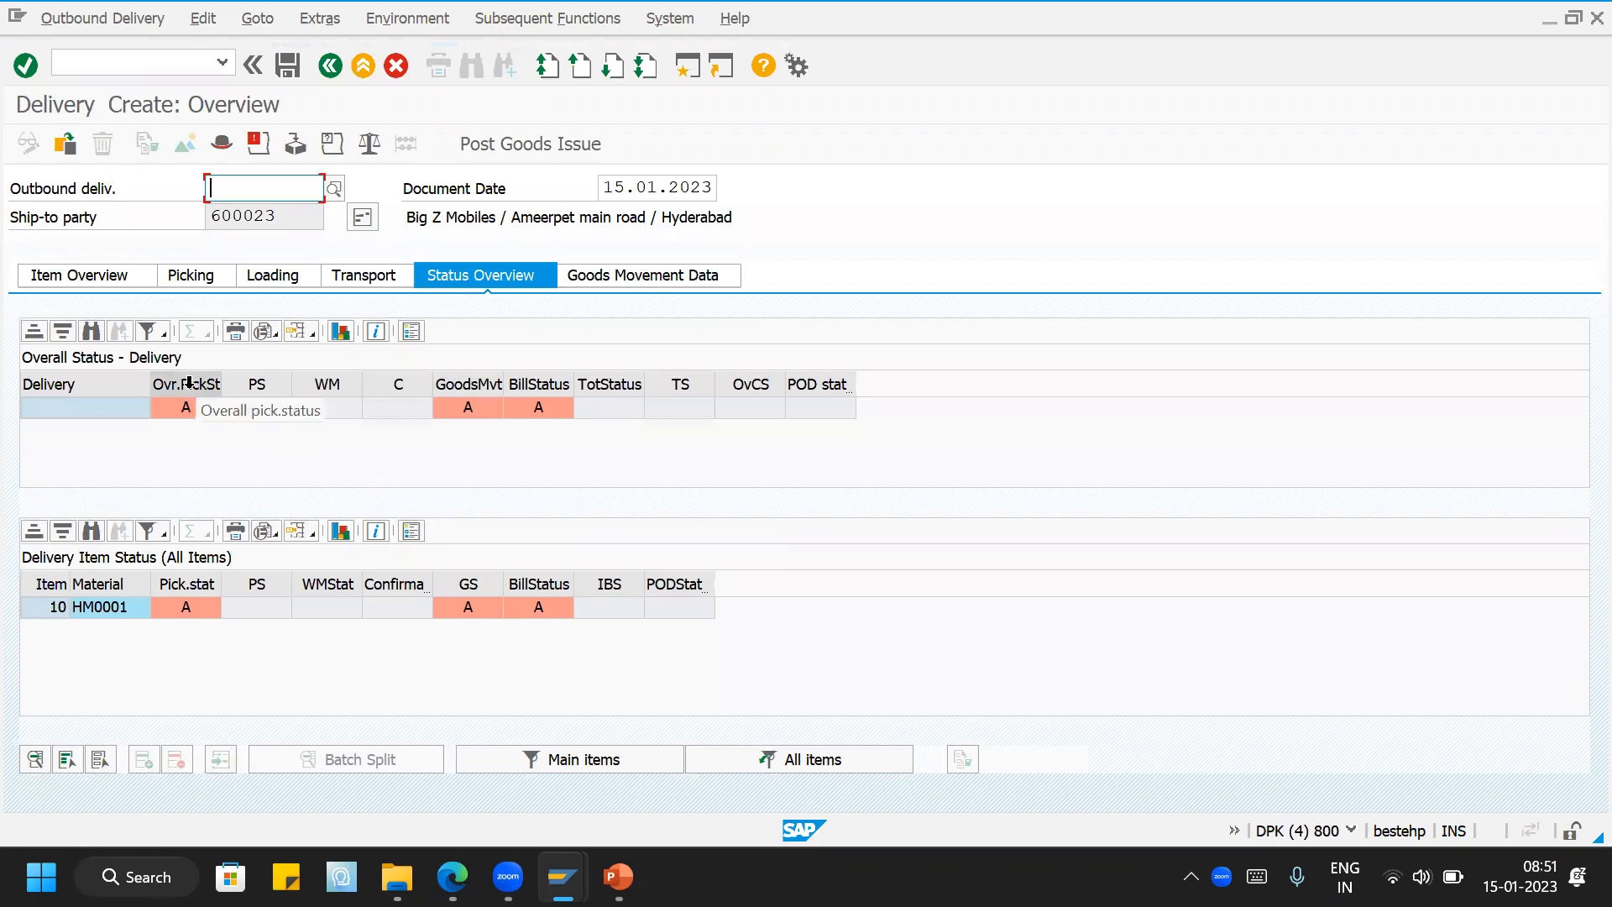
Step: Review the possible values of the delivery's overall picking status, from not yet processed to completely processed
click(204, 409)
click(210, 411)
click(213, 408)
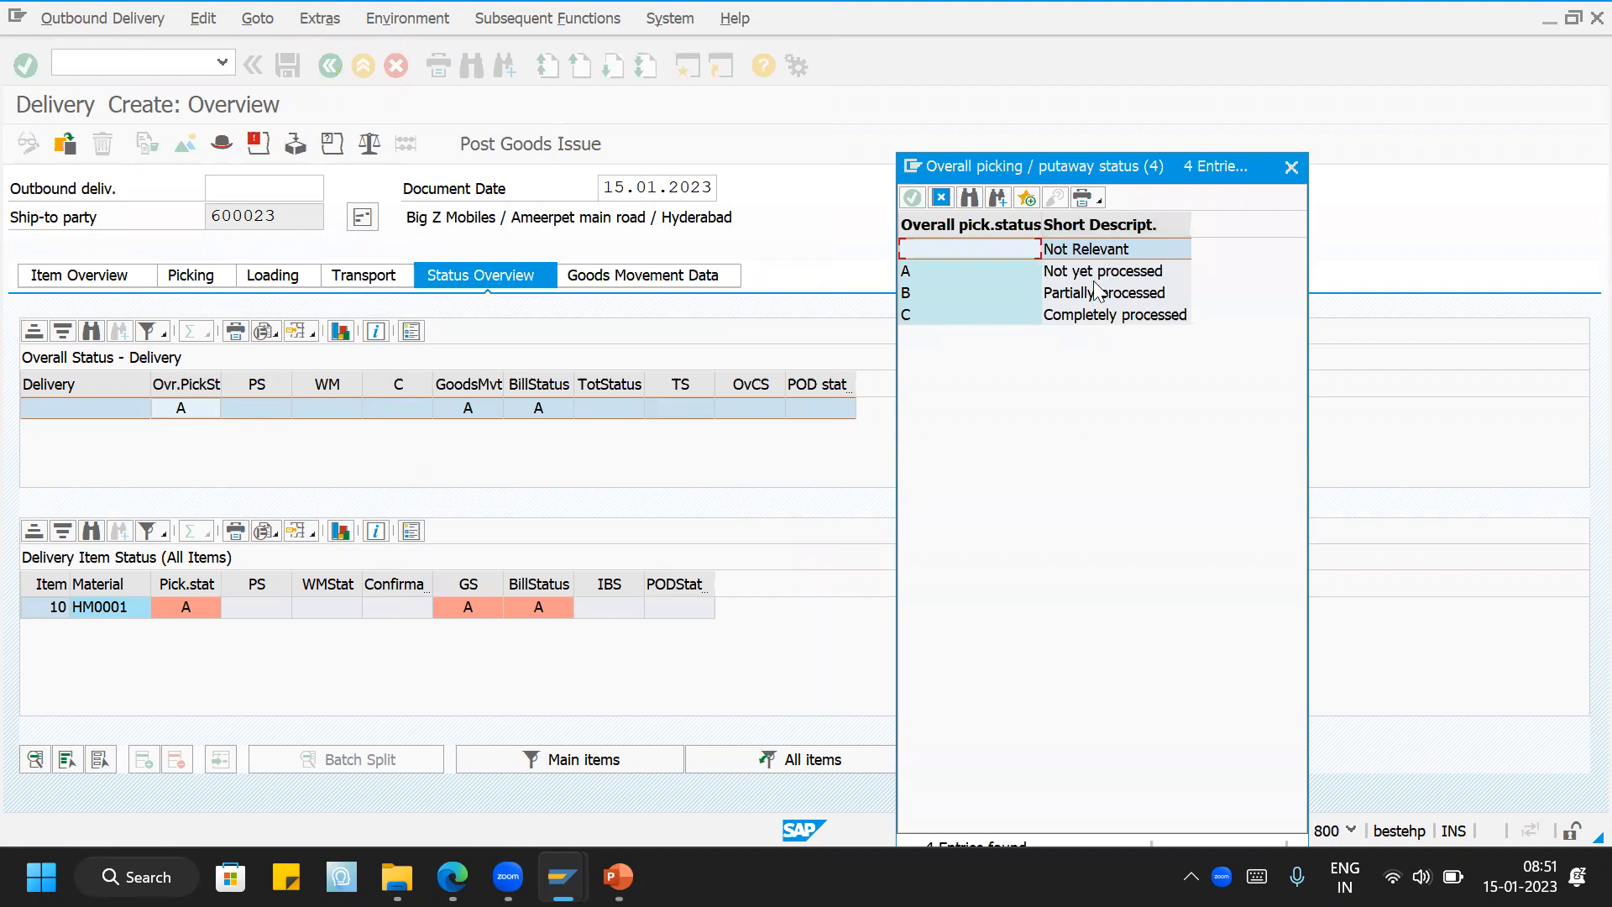
click(1095, 284)
click(1092, 271)
click(1092, 292)
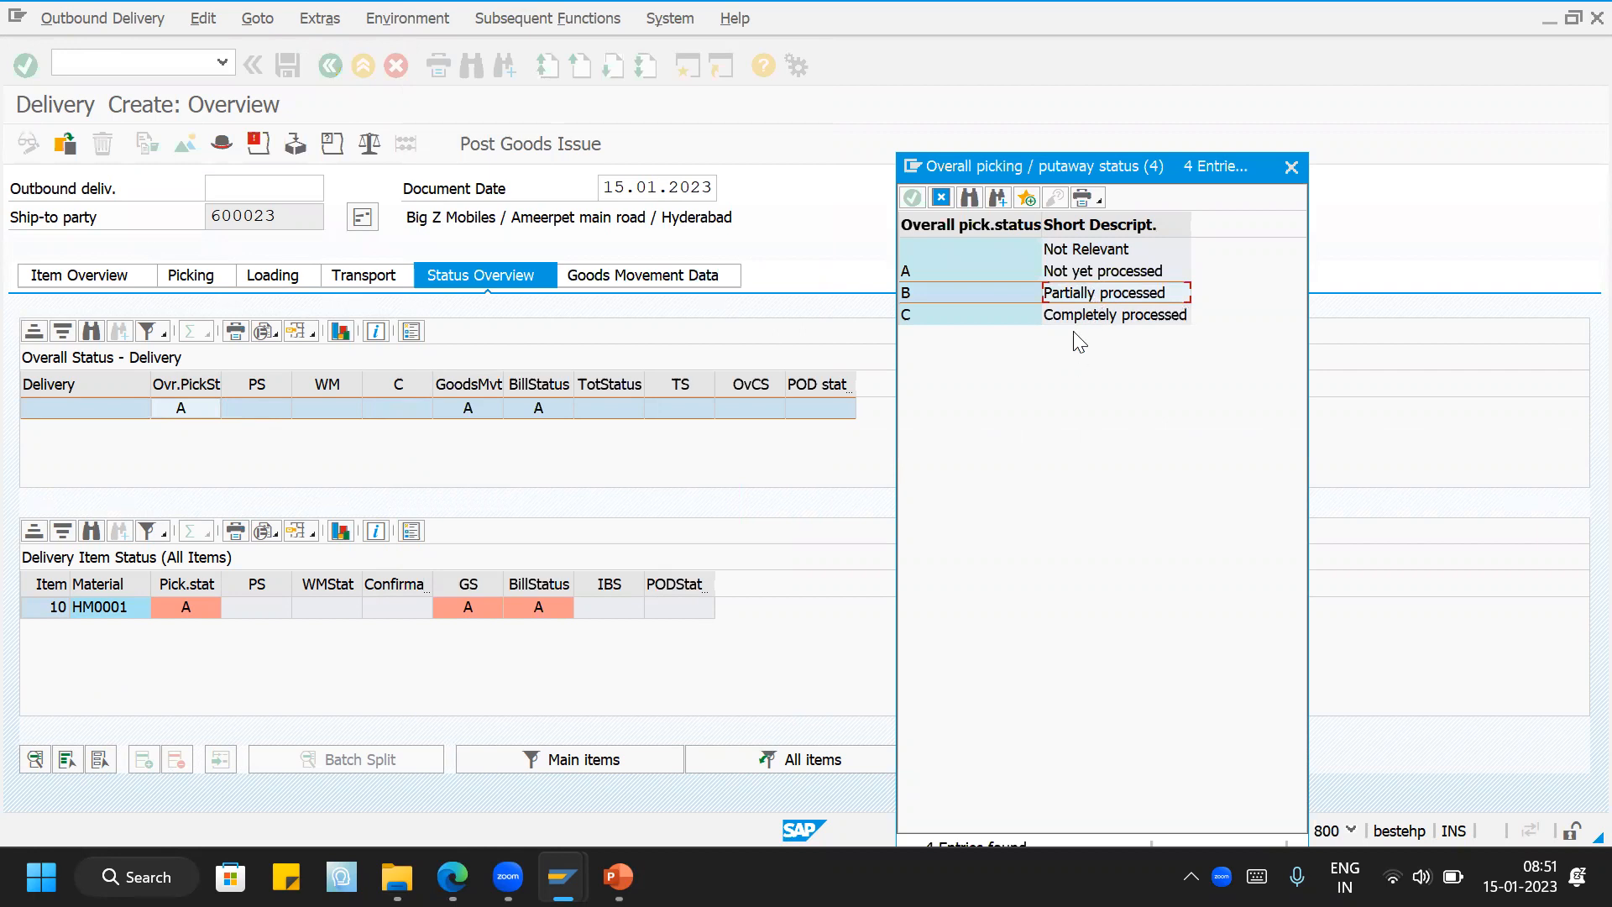
click(1100, 318)
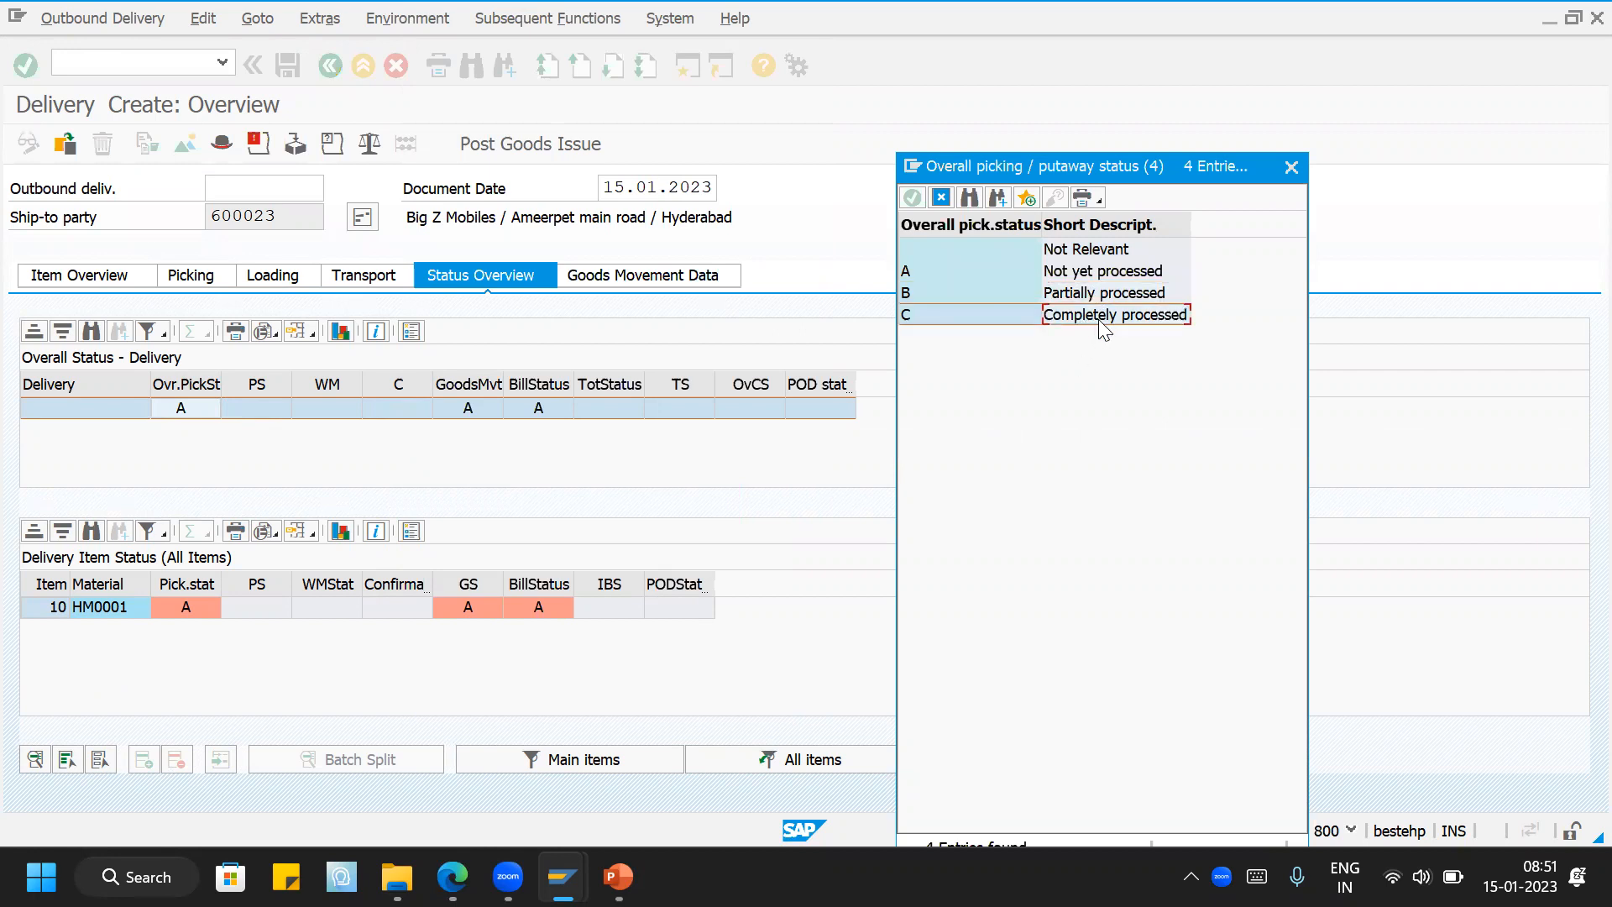
click(1292, 167)
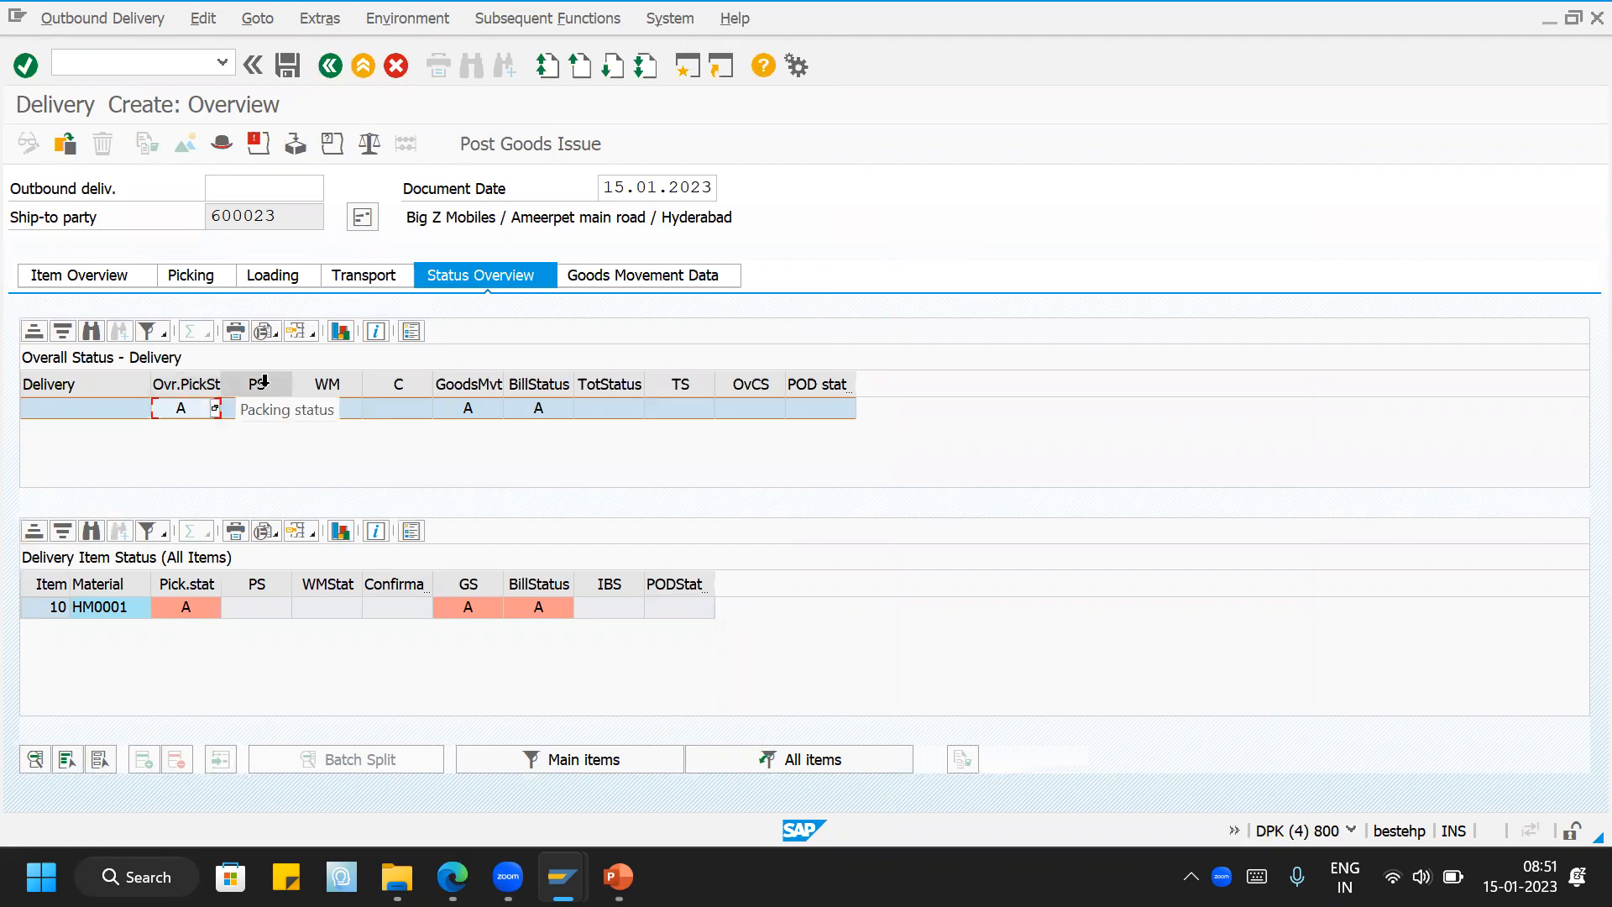
Step: Examine the delivery's warehouse management, confirmation and billing statuses
click(326, 390)
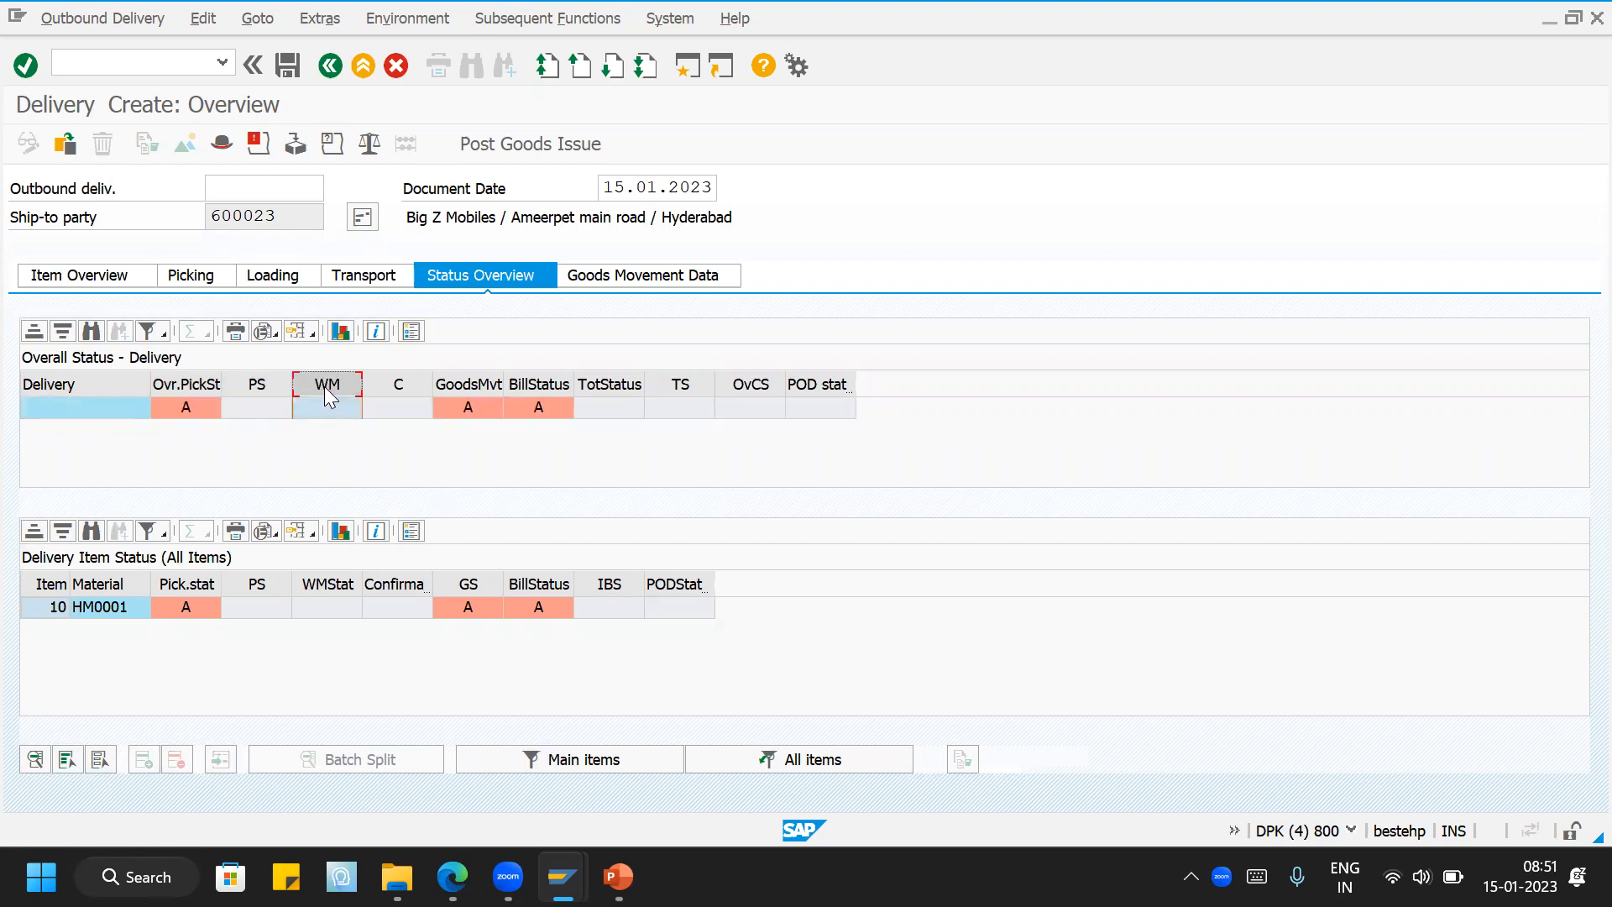
click(388, 406)
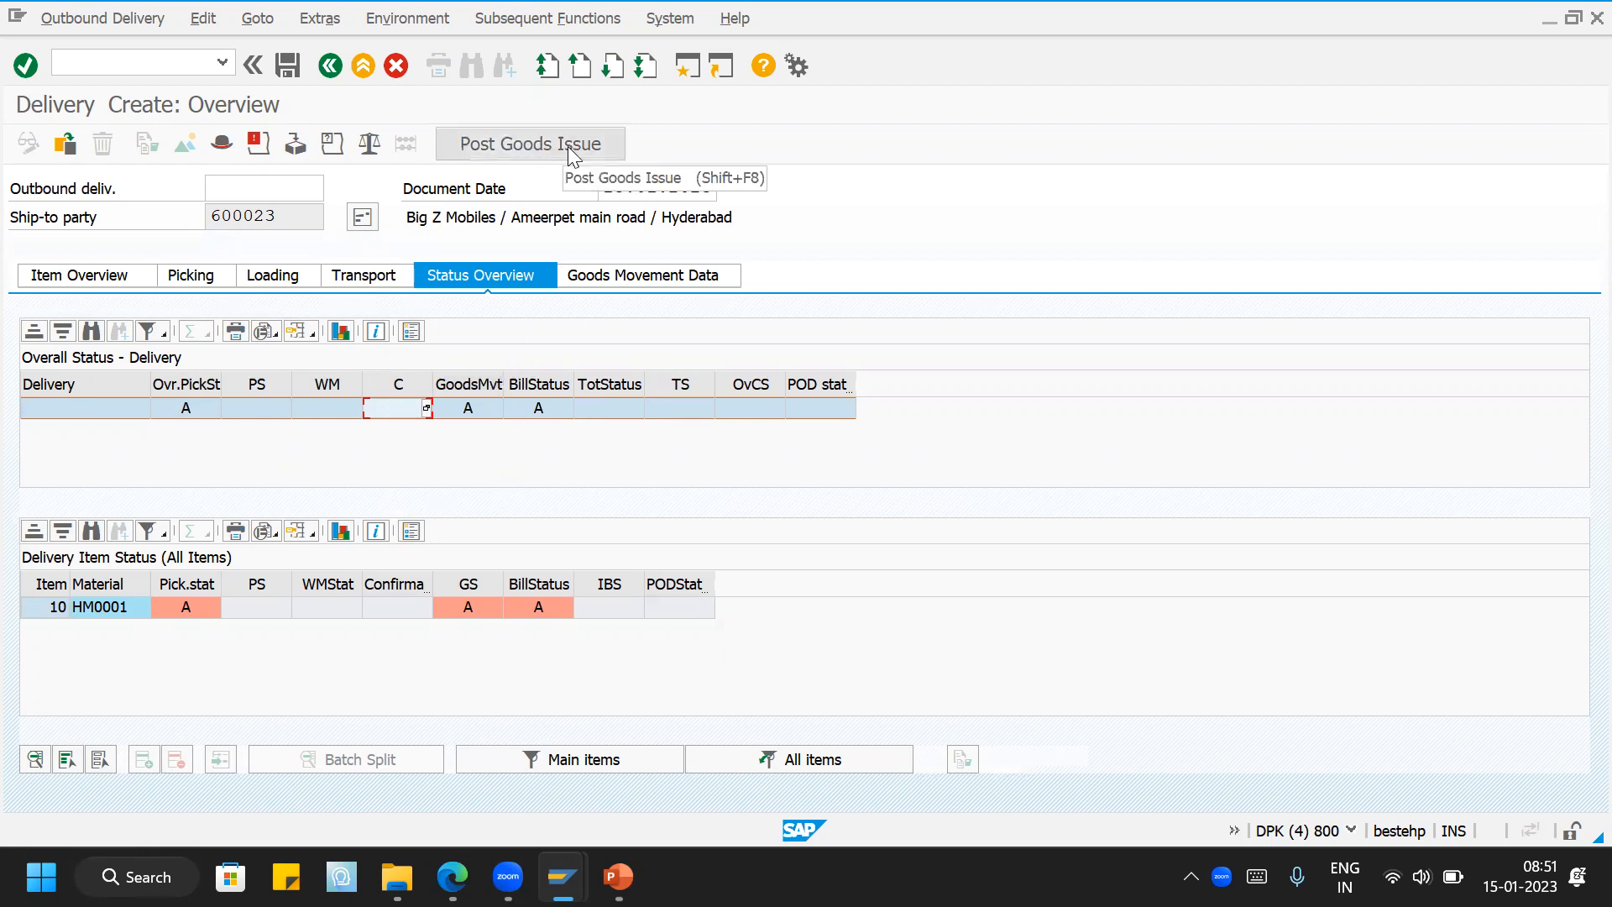
click(538, 403)
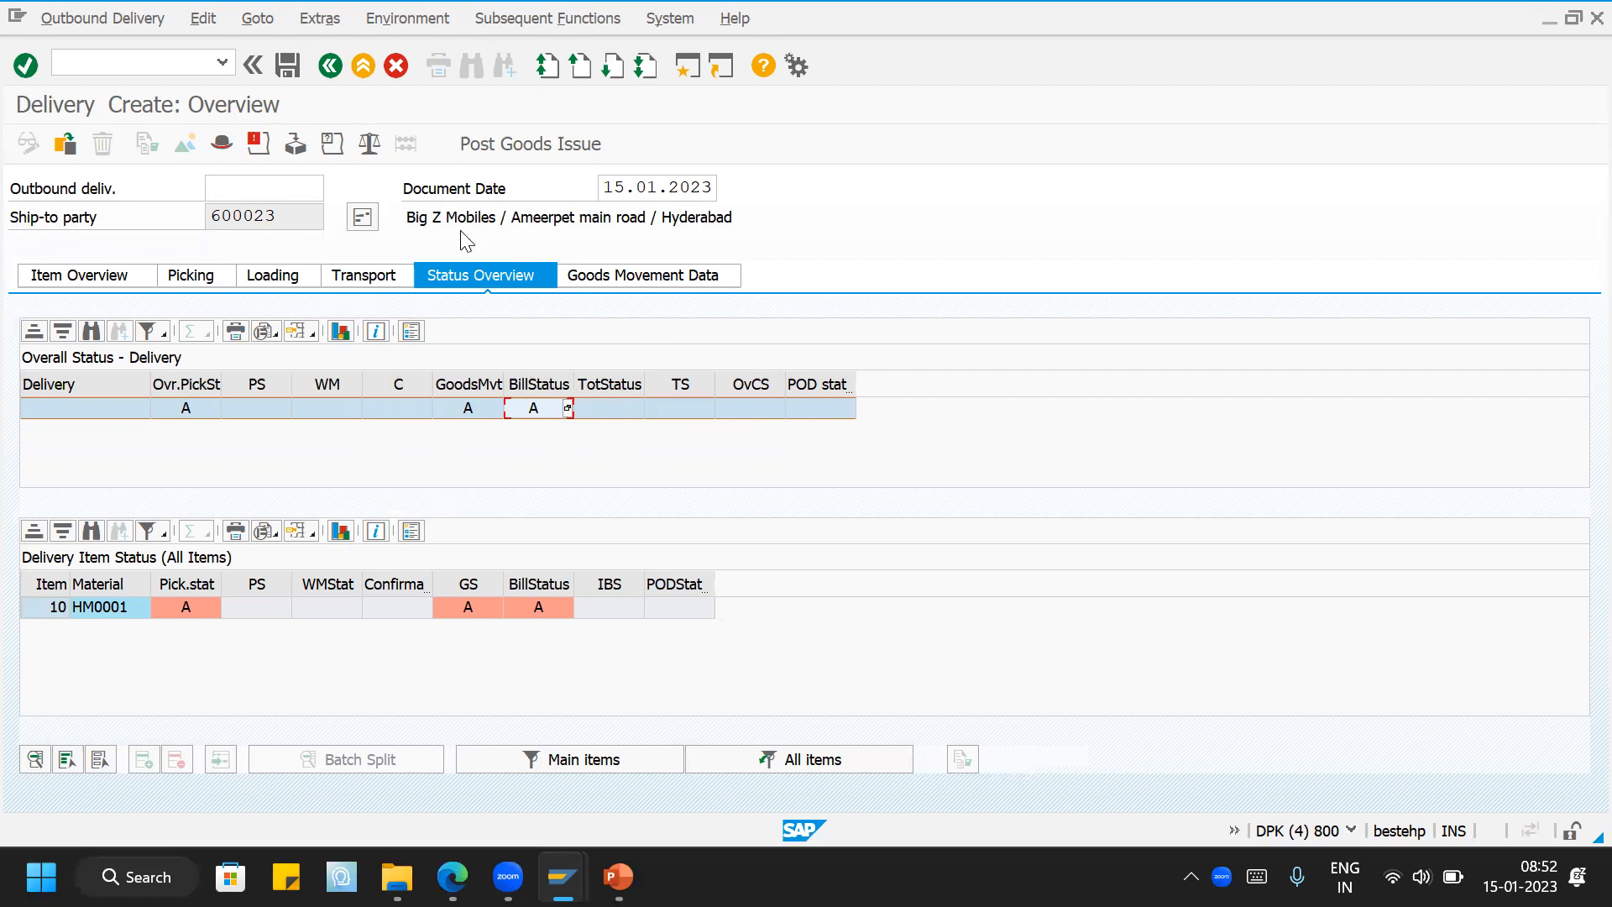
Step: Show the delivery's goods movement data, narrow the delivery quantity column and widen the movement type column to show its full heading
click(640, 283)
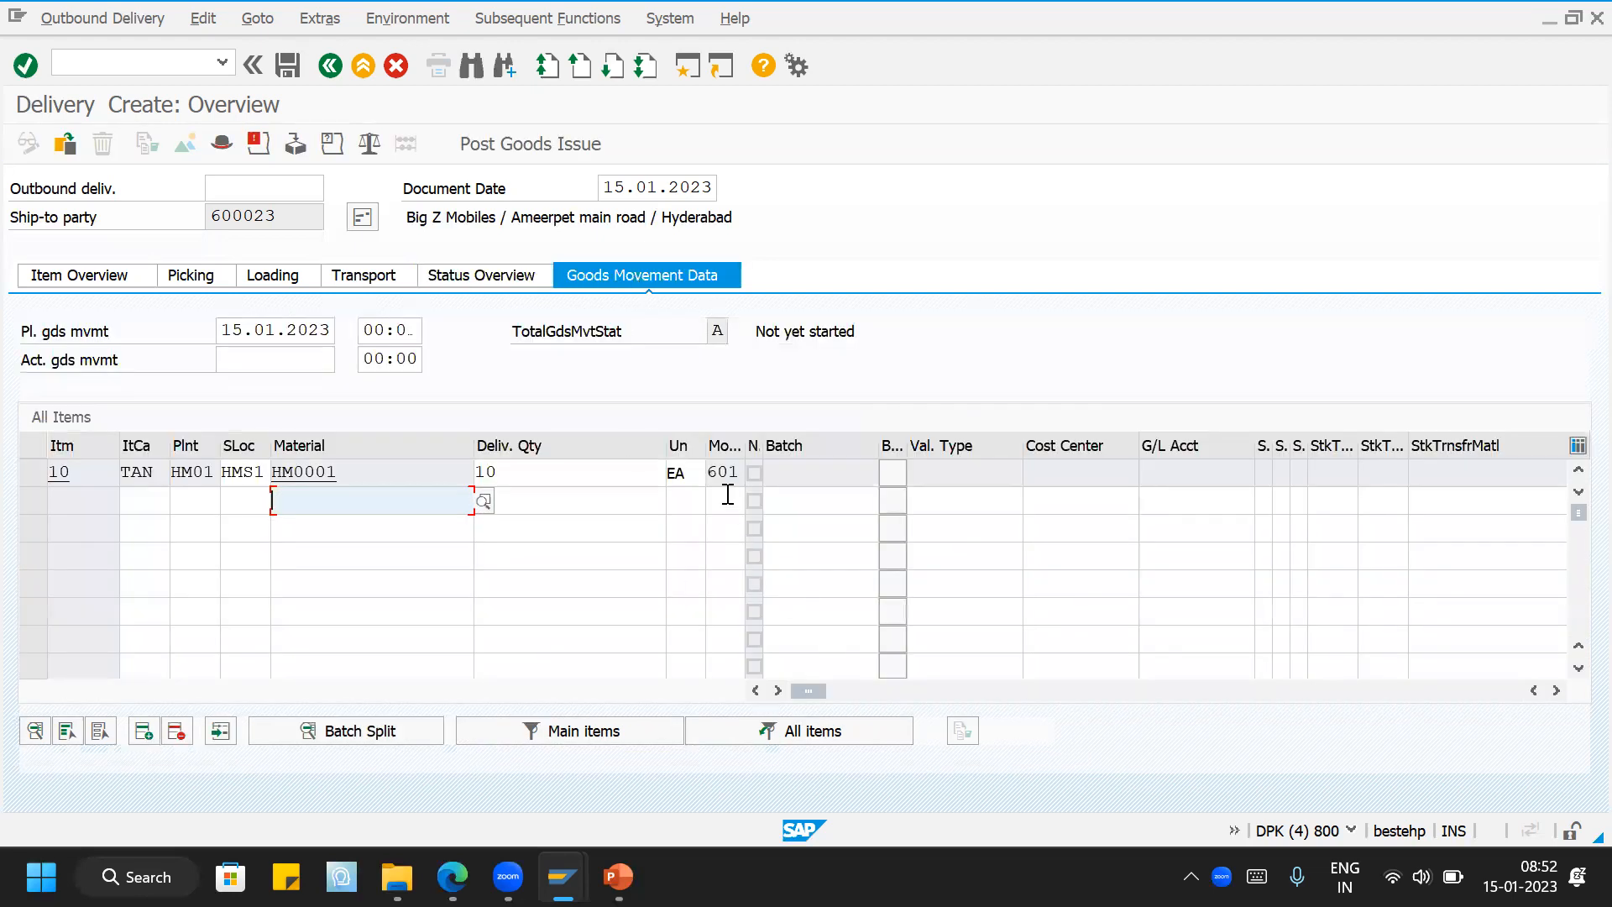
click(726, 472)
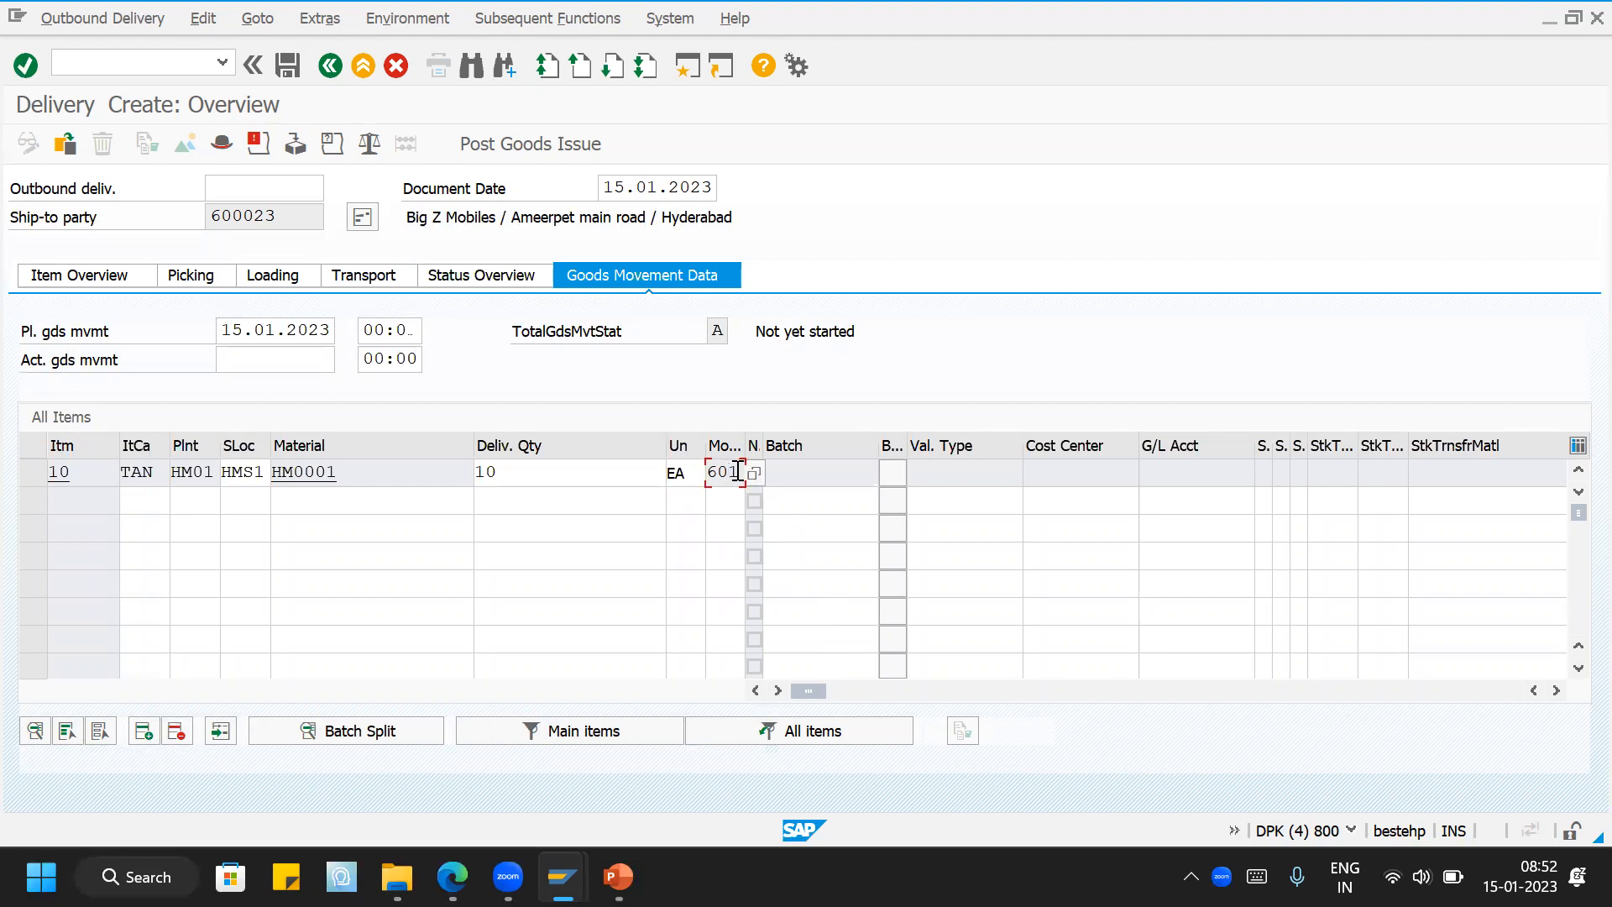
drag(744, 447, 777, 447)
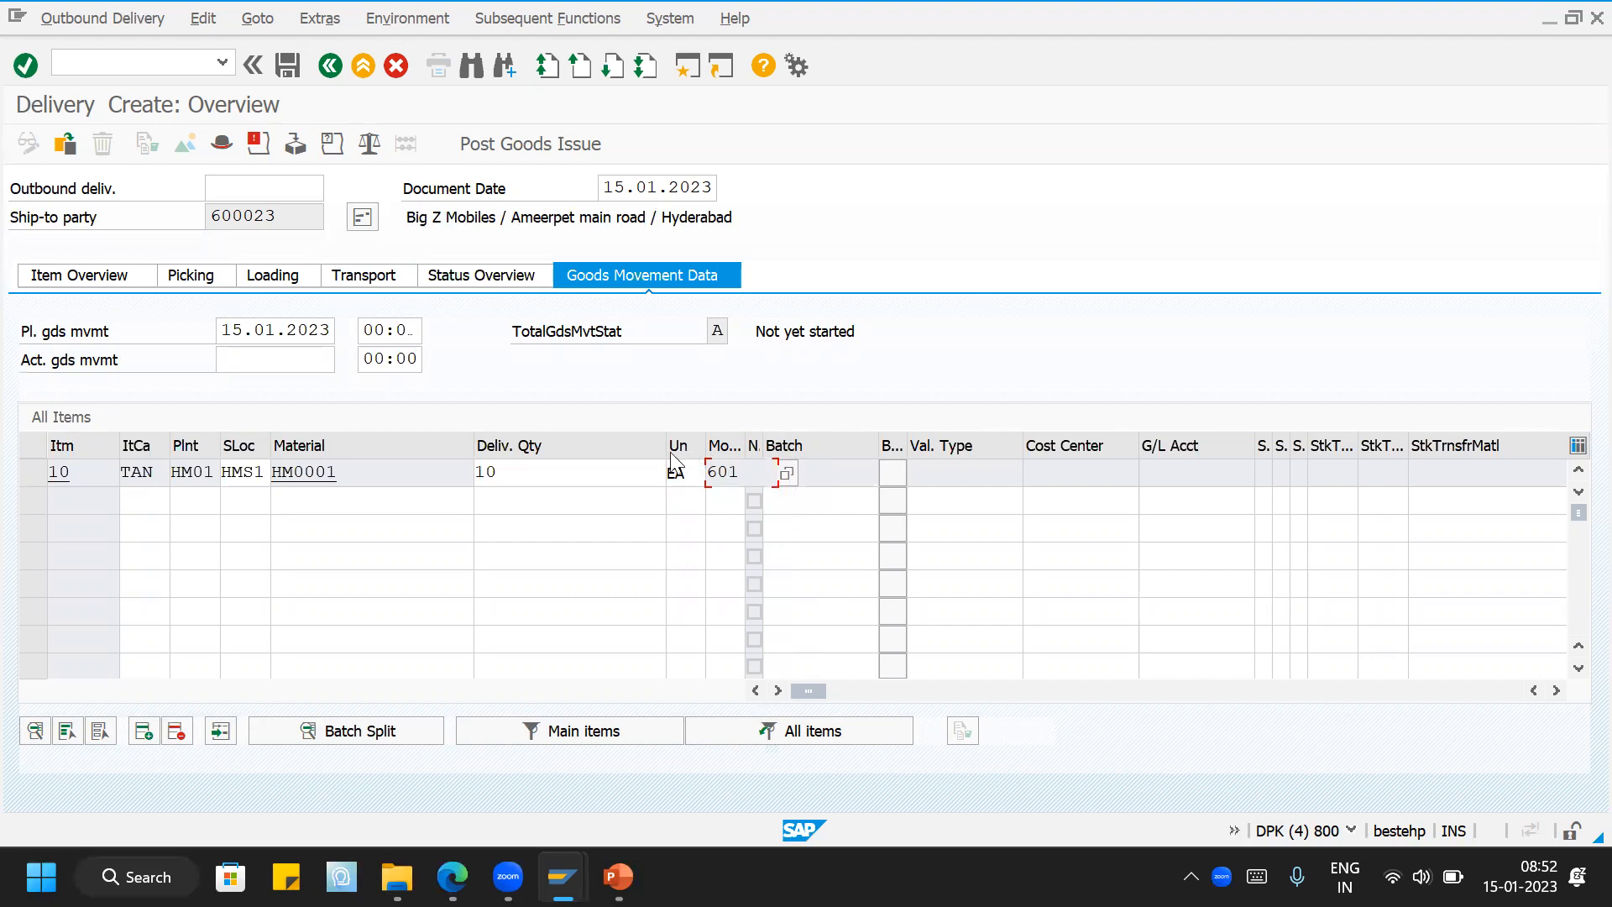
drag(668, 447, 580, 447)
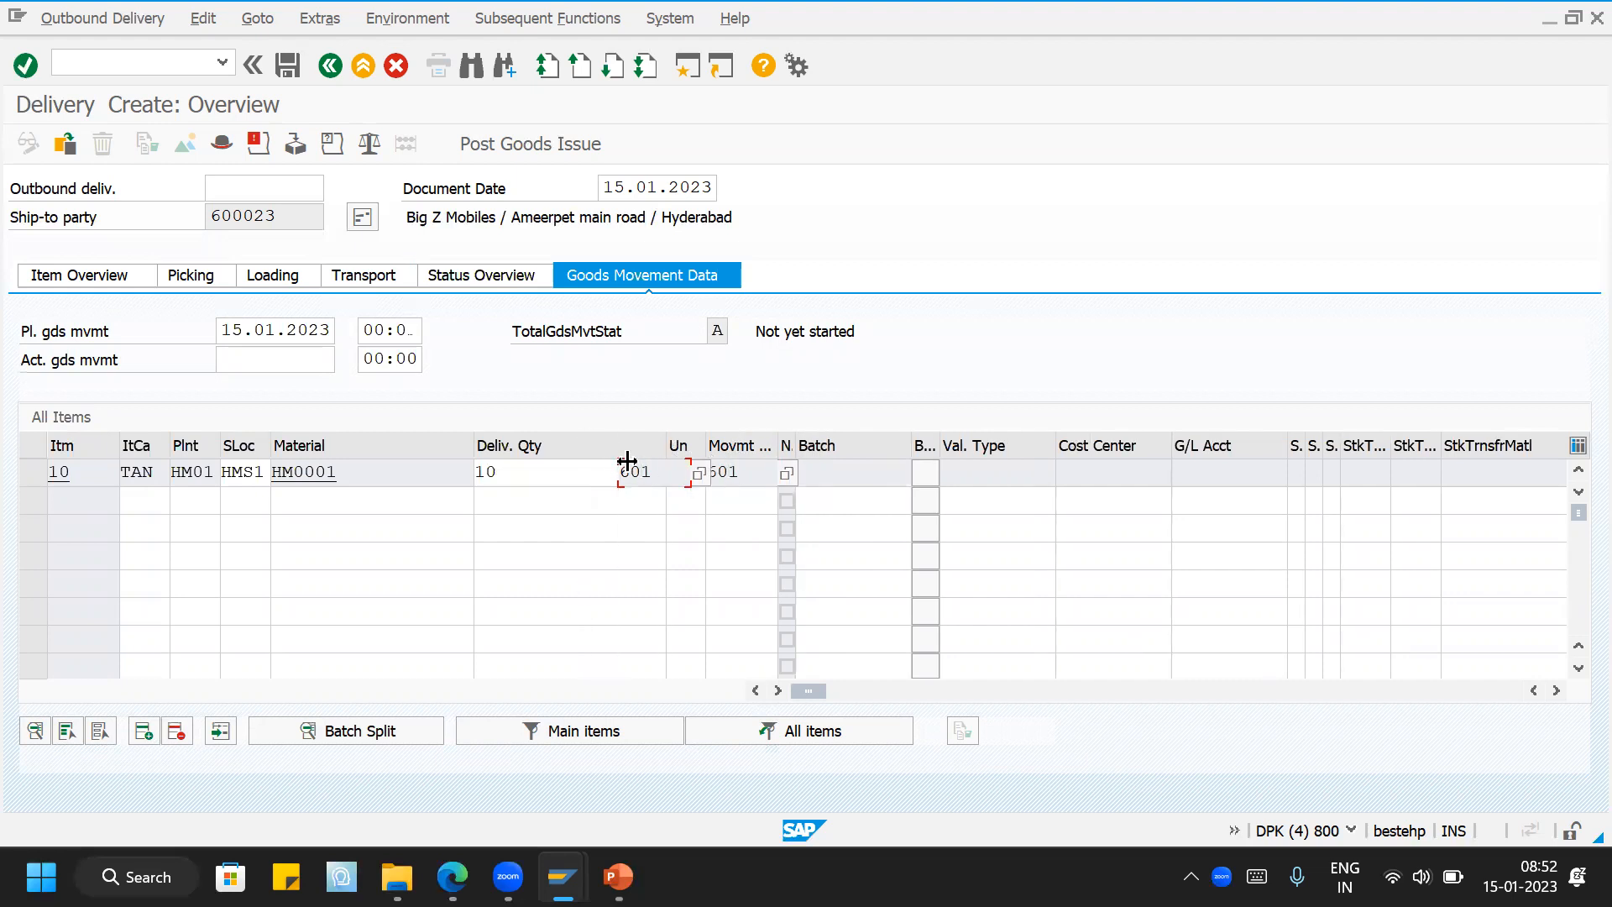
drag(708, 446, 755, 446)
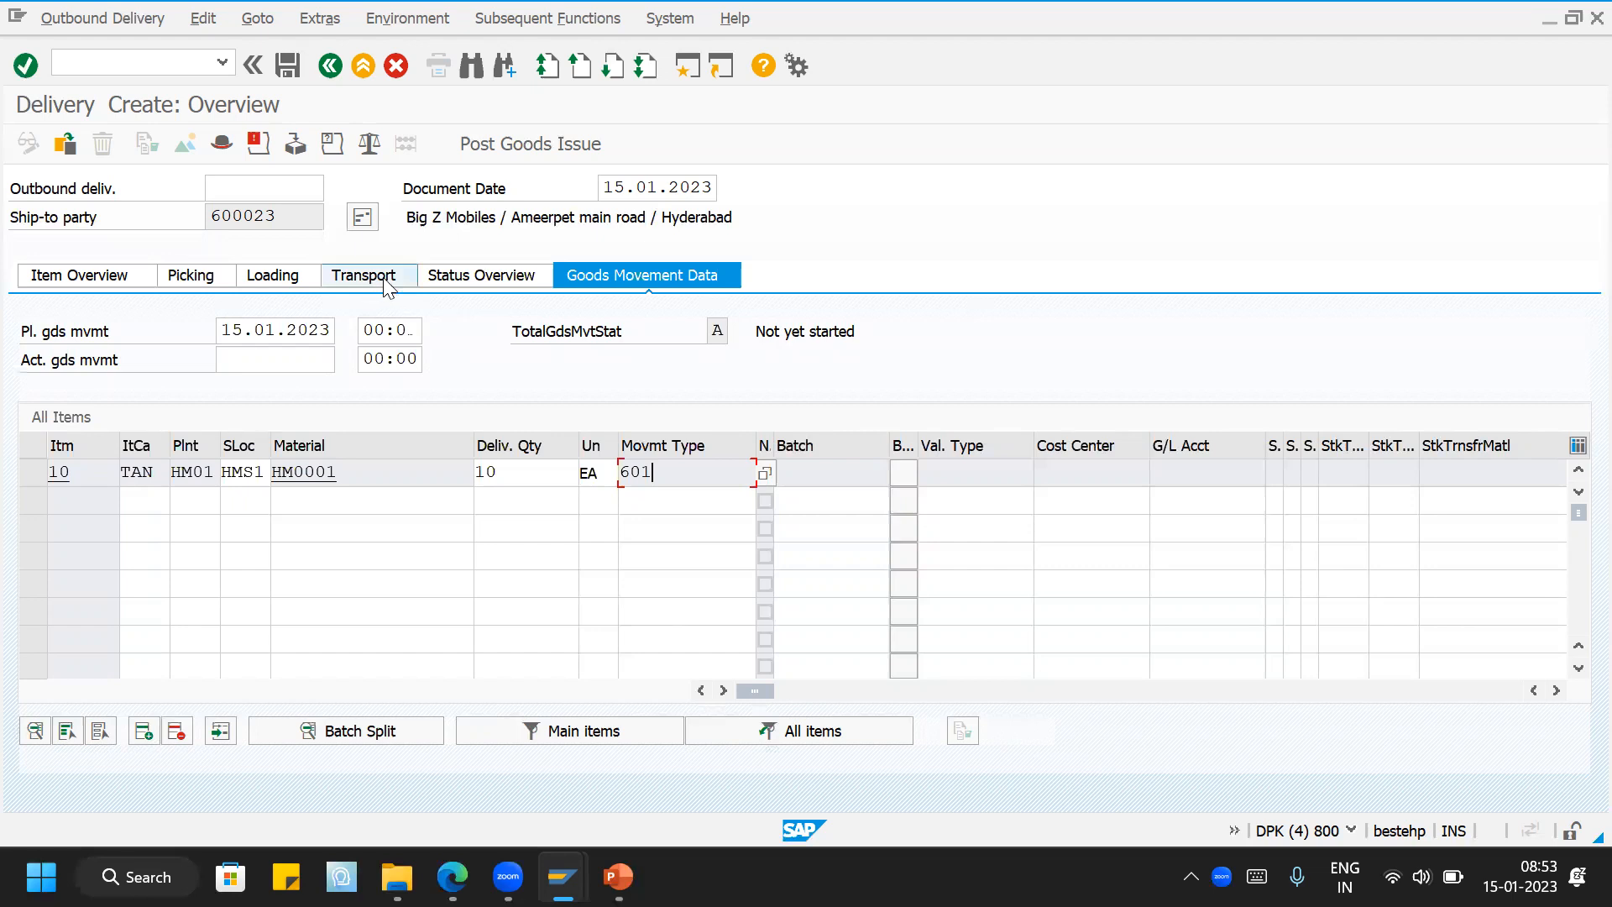
Step: Open the delivery's header details and examine the delivery type and document category in its administration data
click(222, 145)
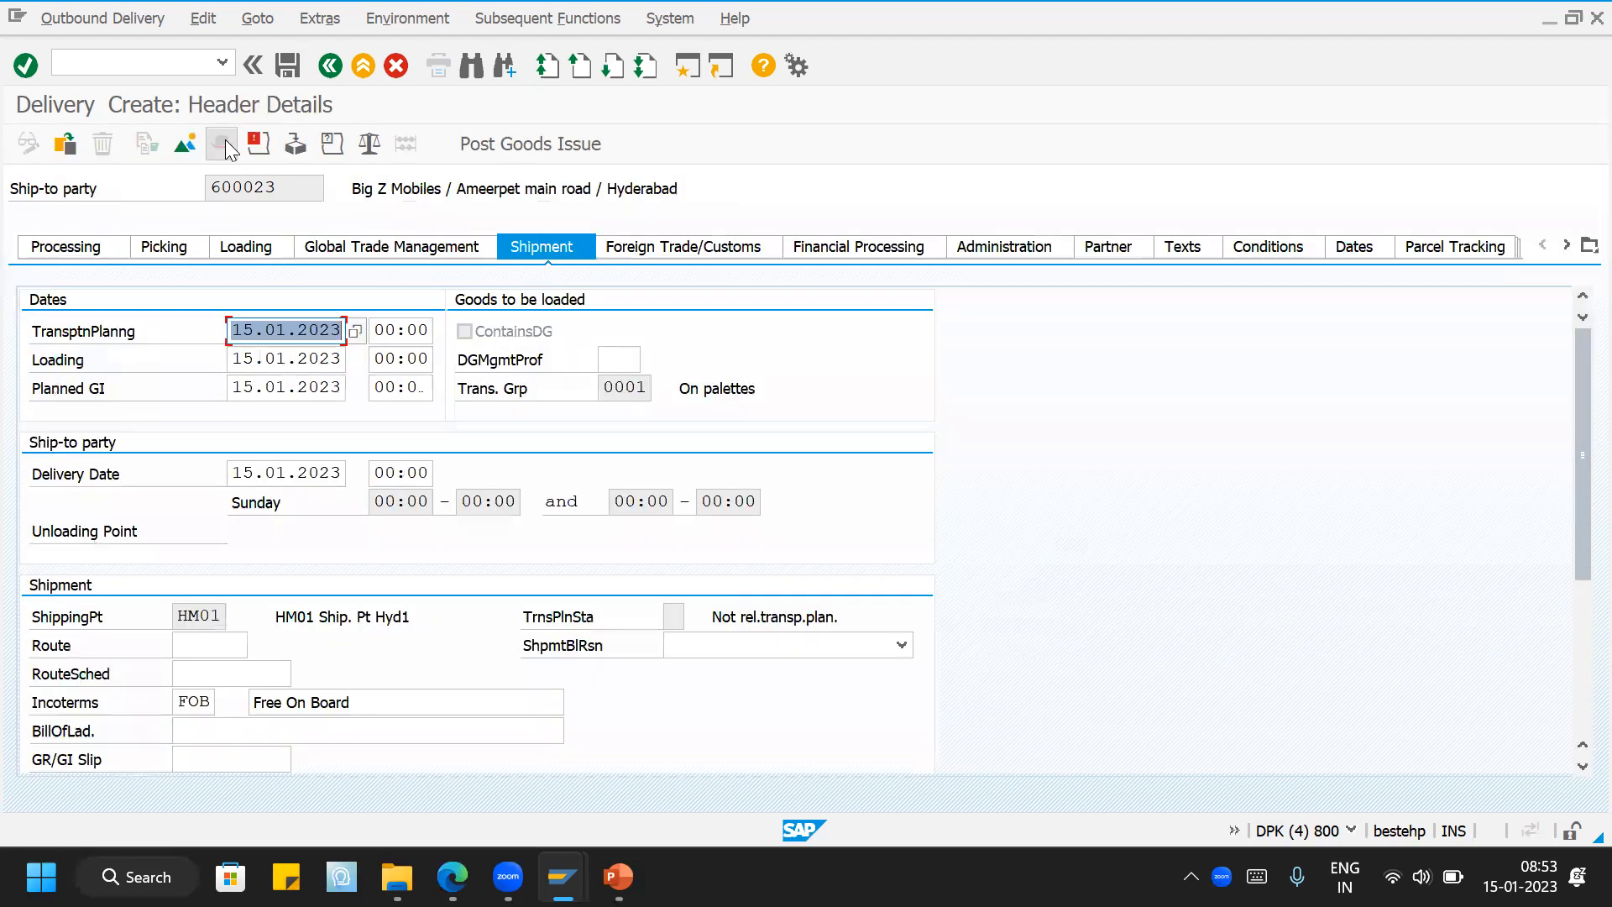
click(962, 250)
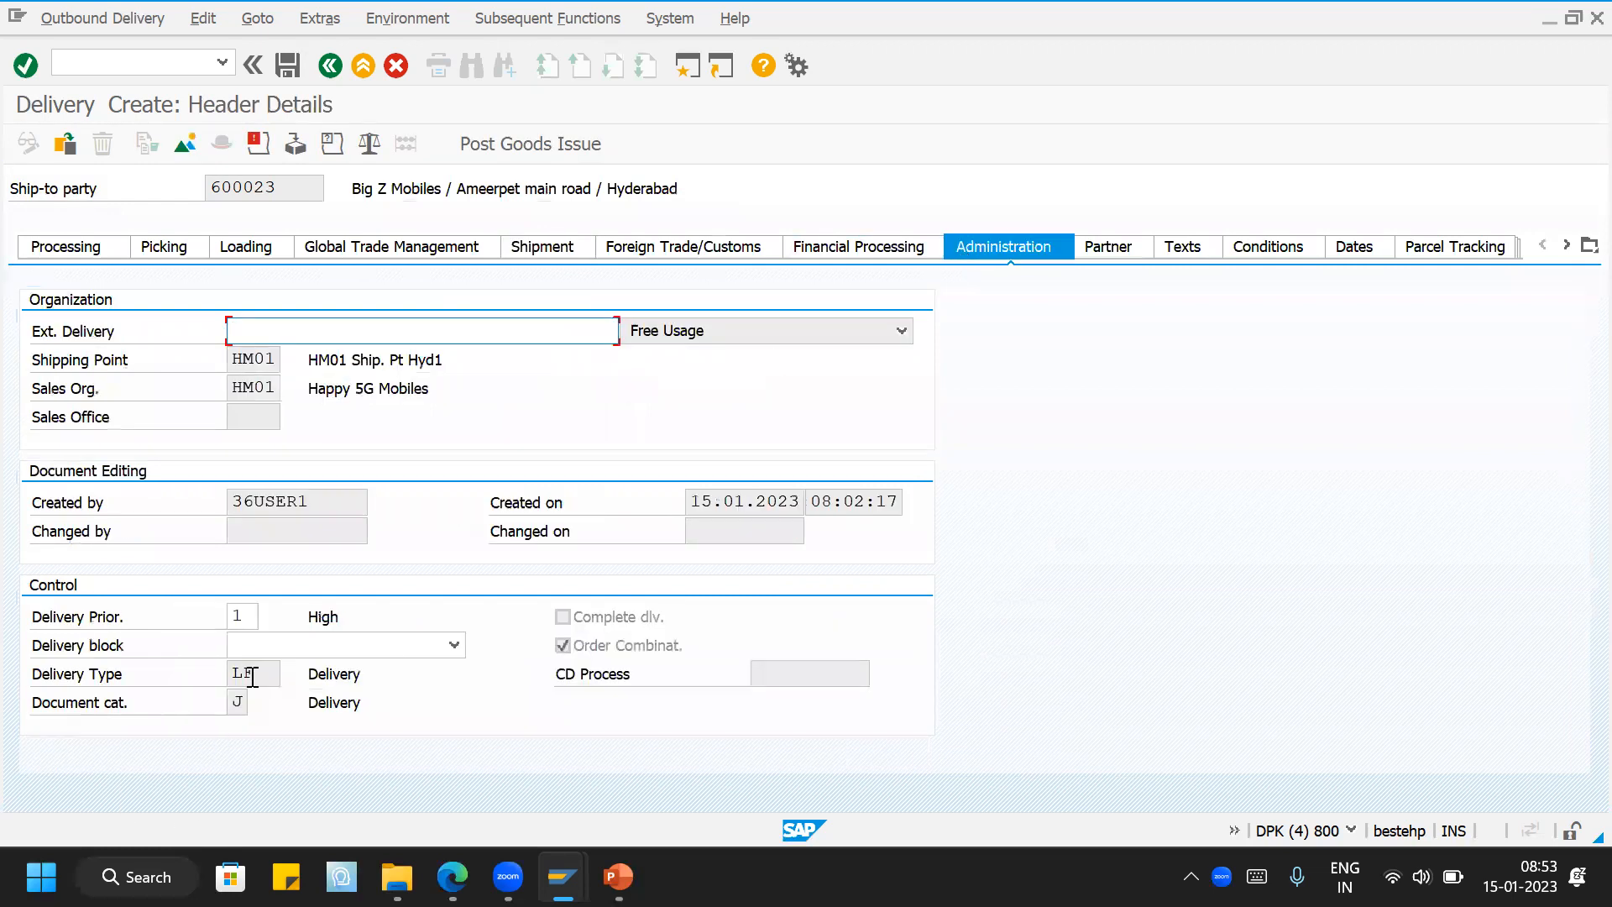
click(267, 677)
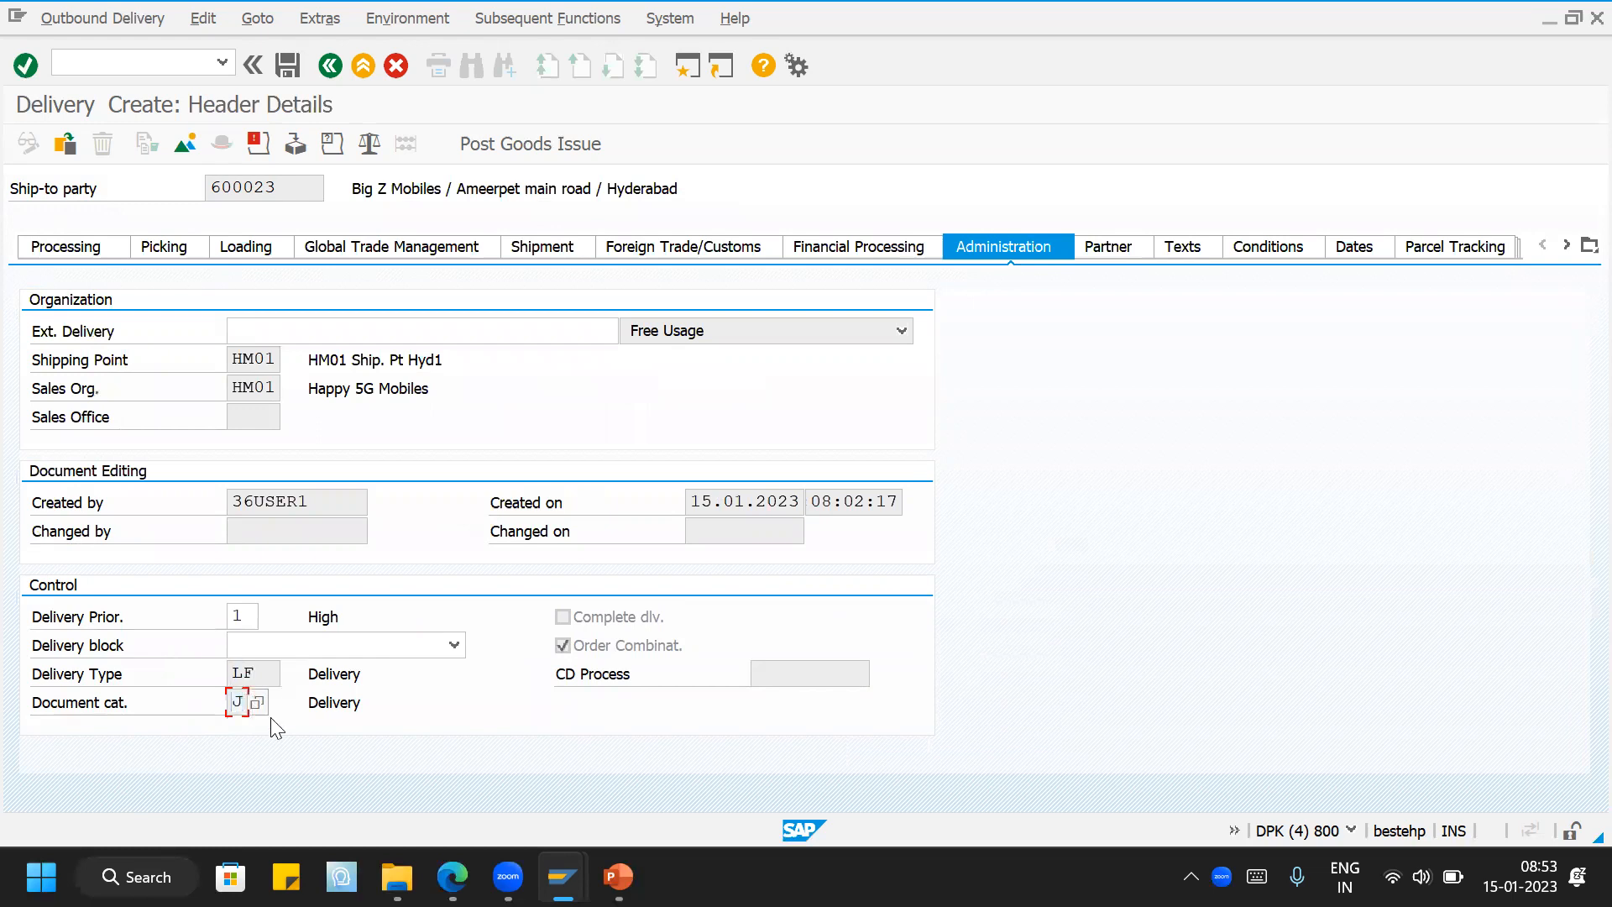
mouse_move(562, 876)
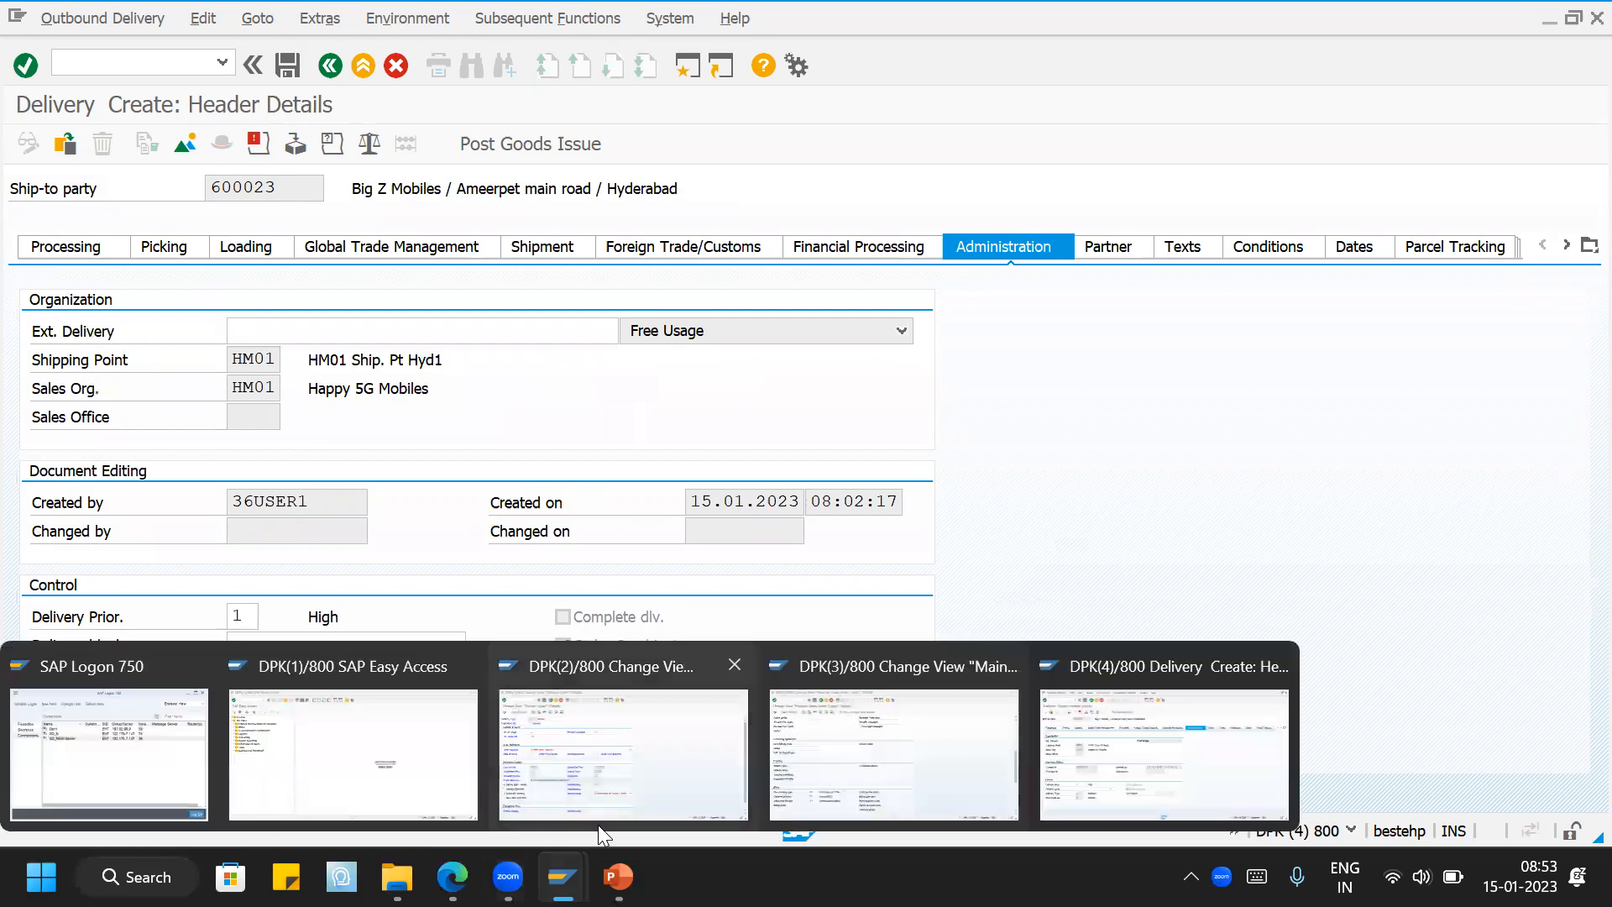
click(353, 755)
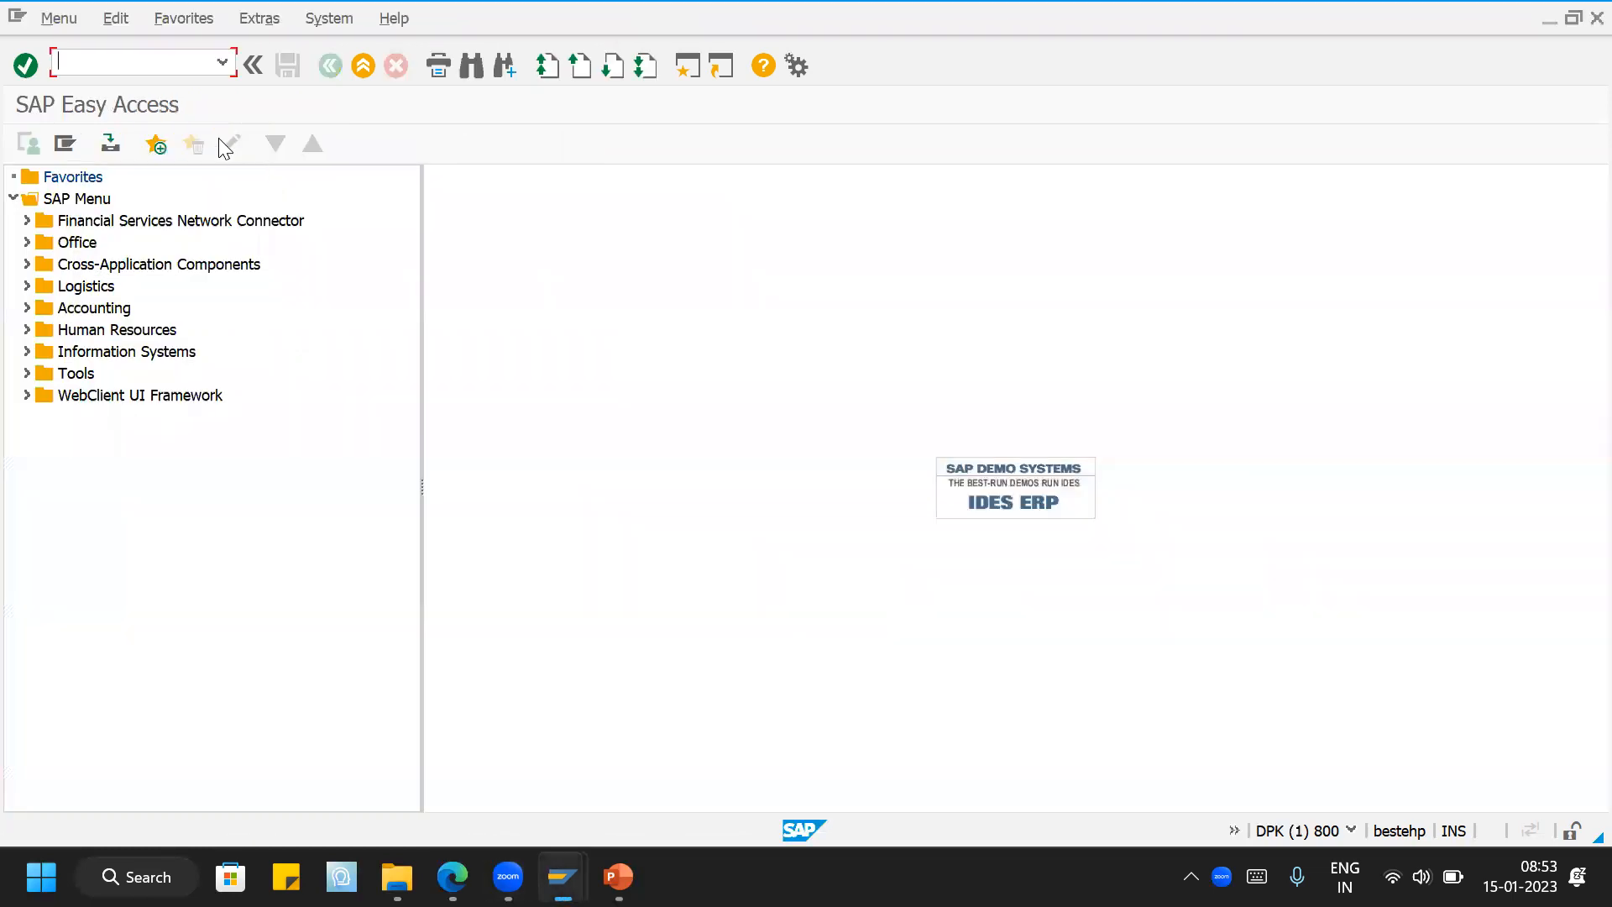
text(VOV8)
key(Return)
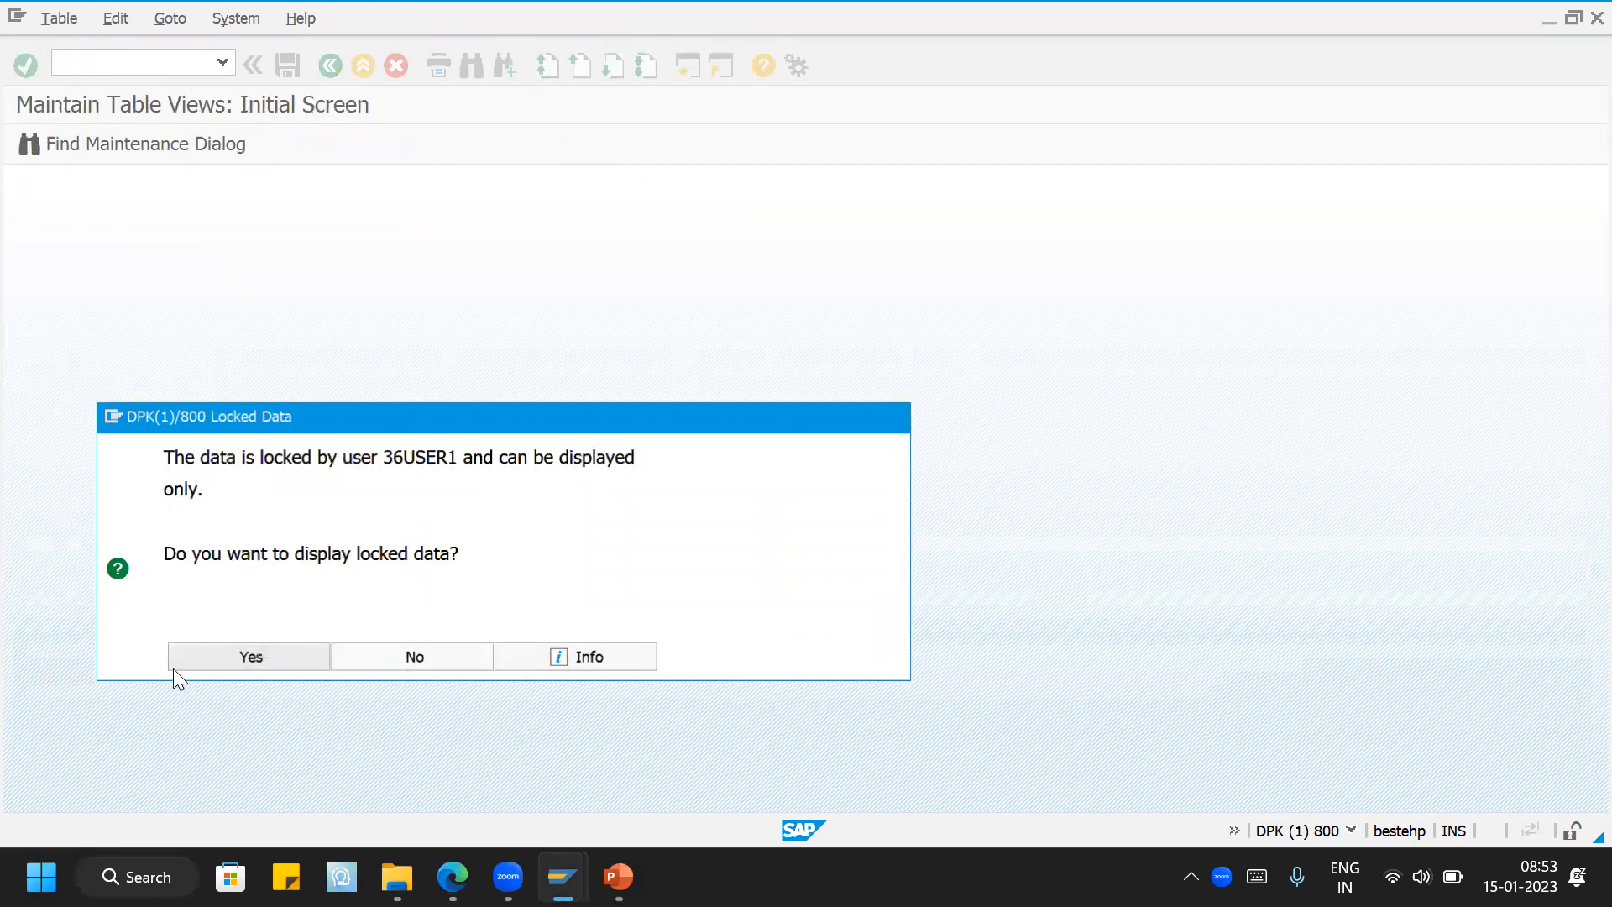
click(466, 665)
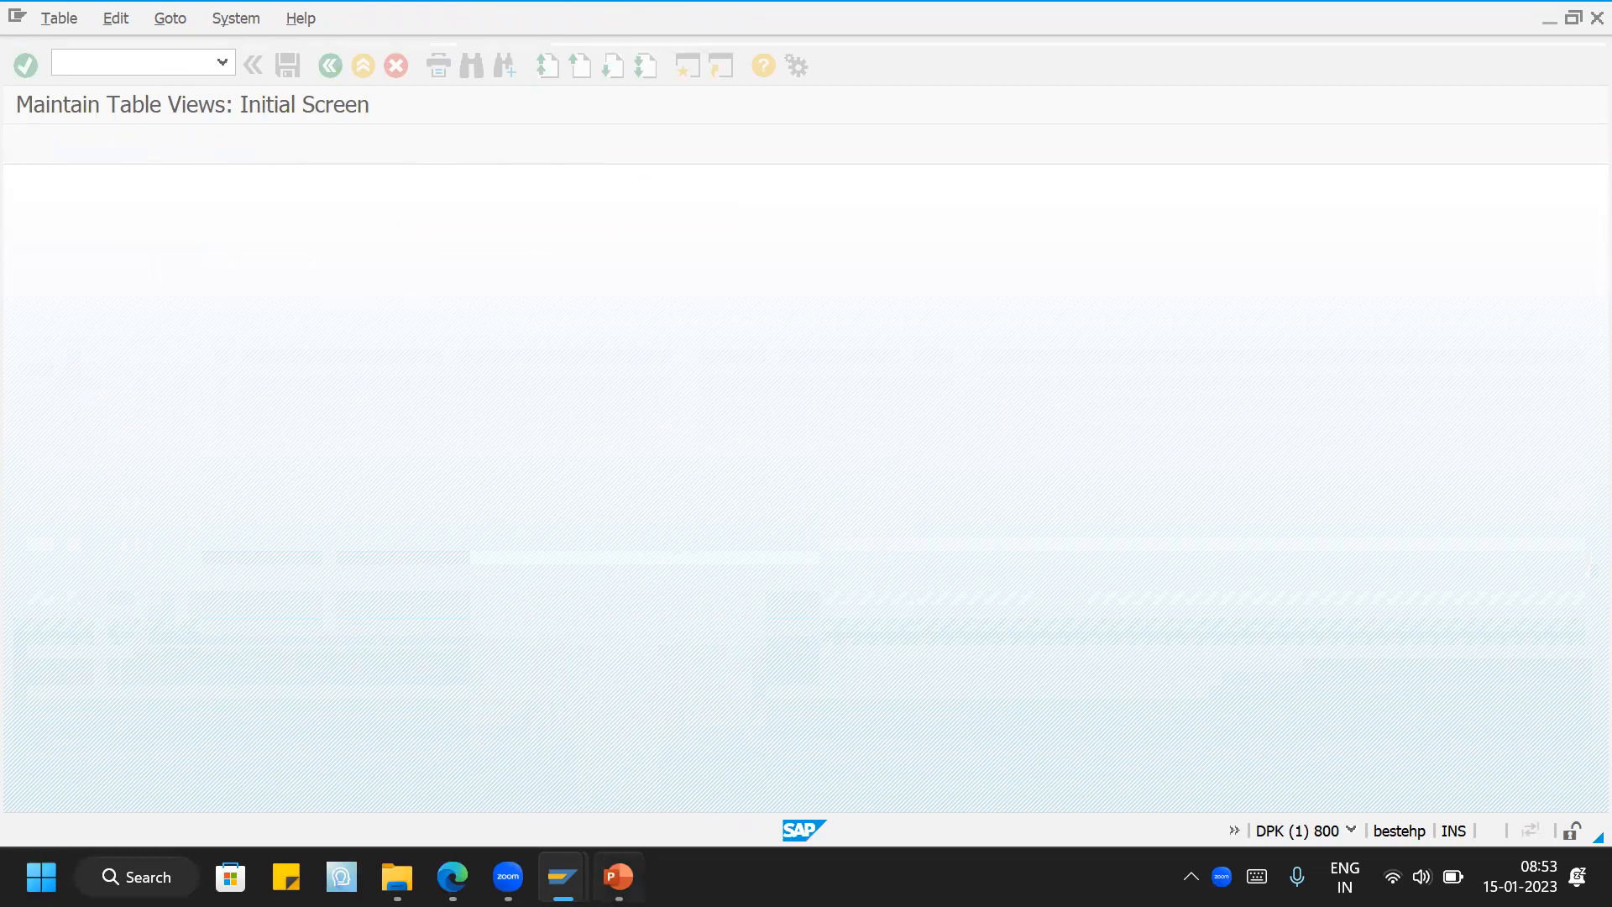
mouse_move(562, 877)
click(625, 763)
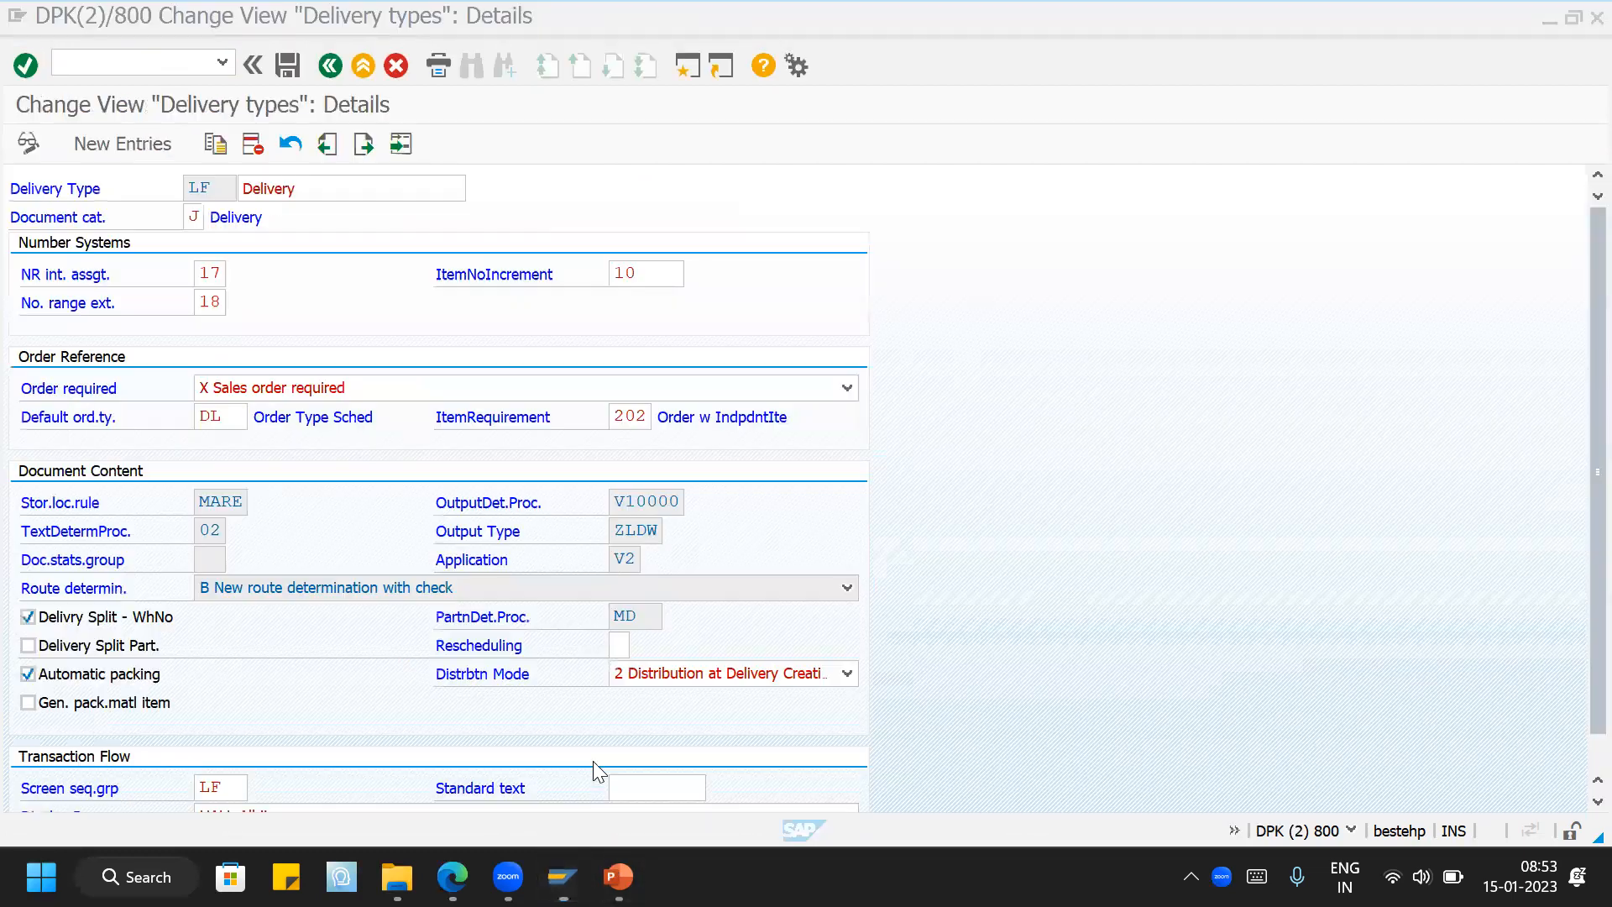
Step: Display the details of sales document type HMOR in the sales order type customizing session
mouse_move(619, 876)
mouse_move(563, 877)
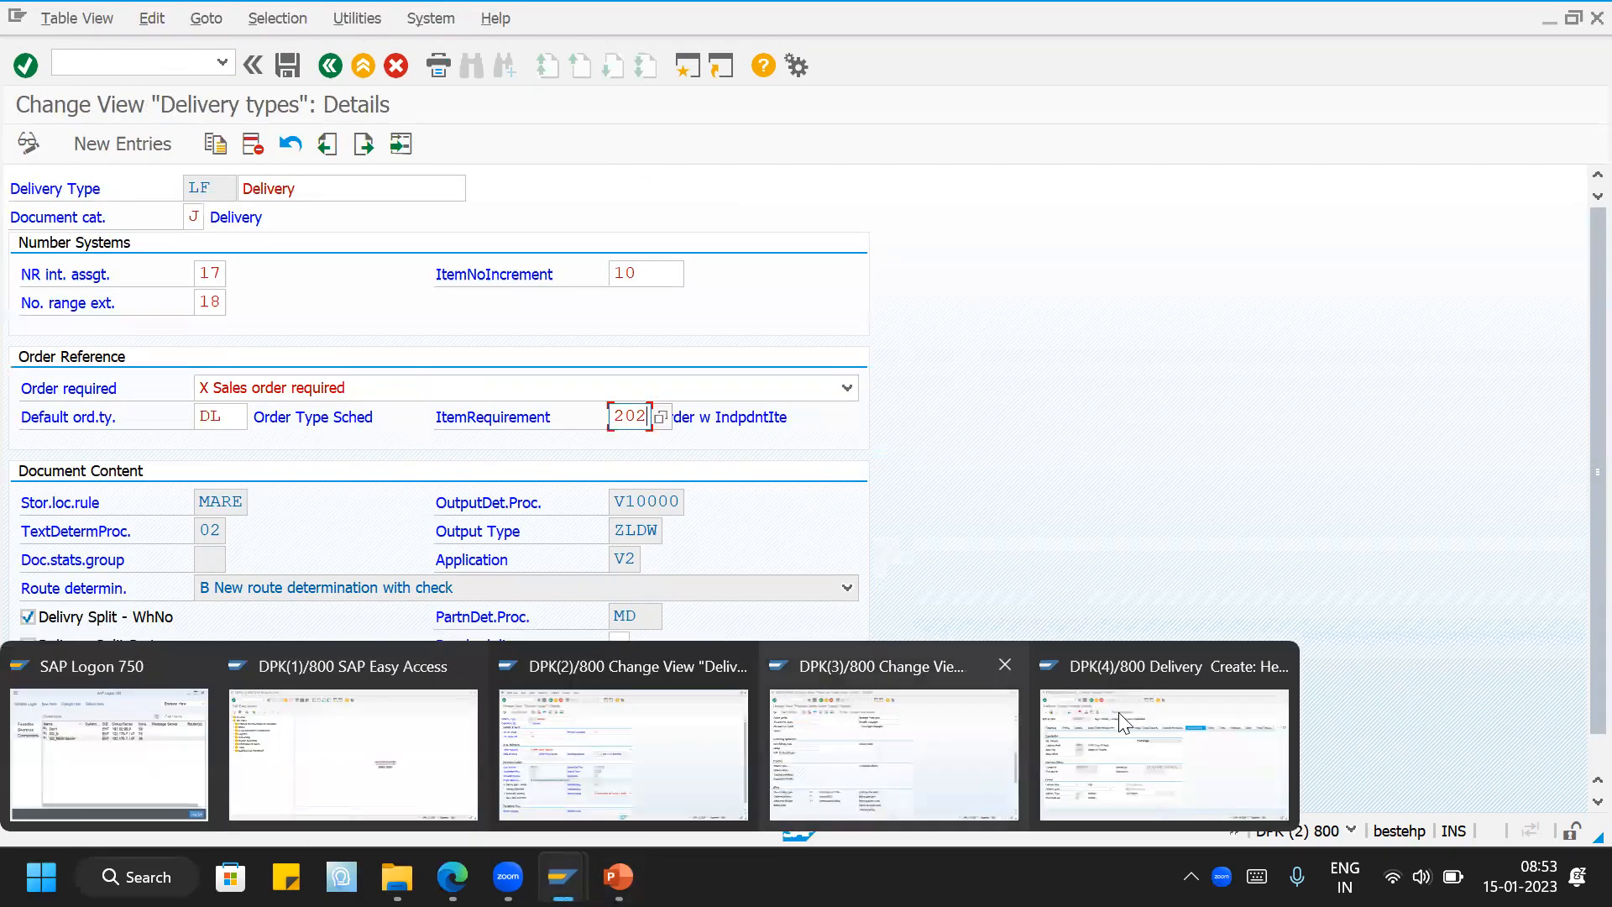
click(839, 791)
scroll(592, 500, up, 6)
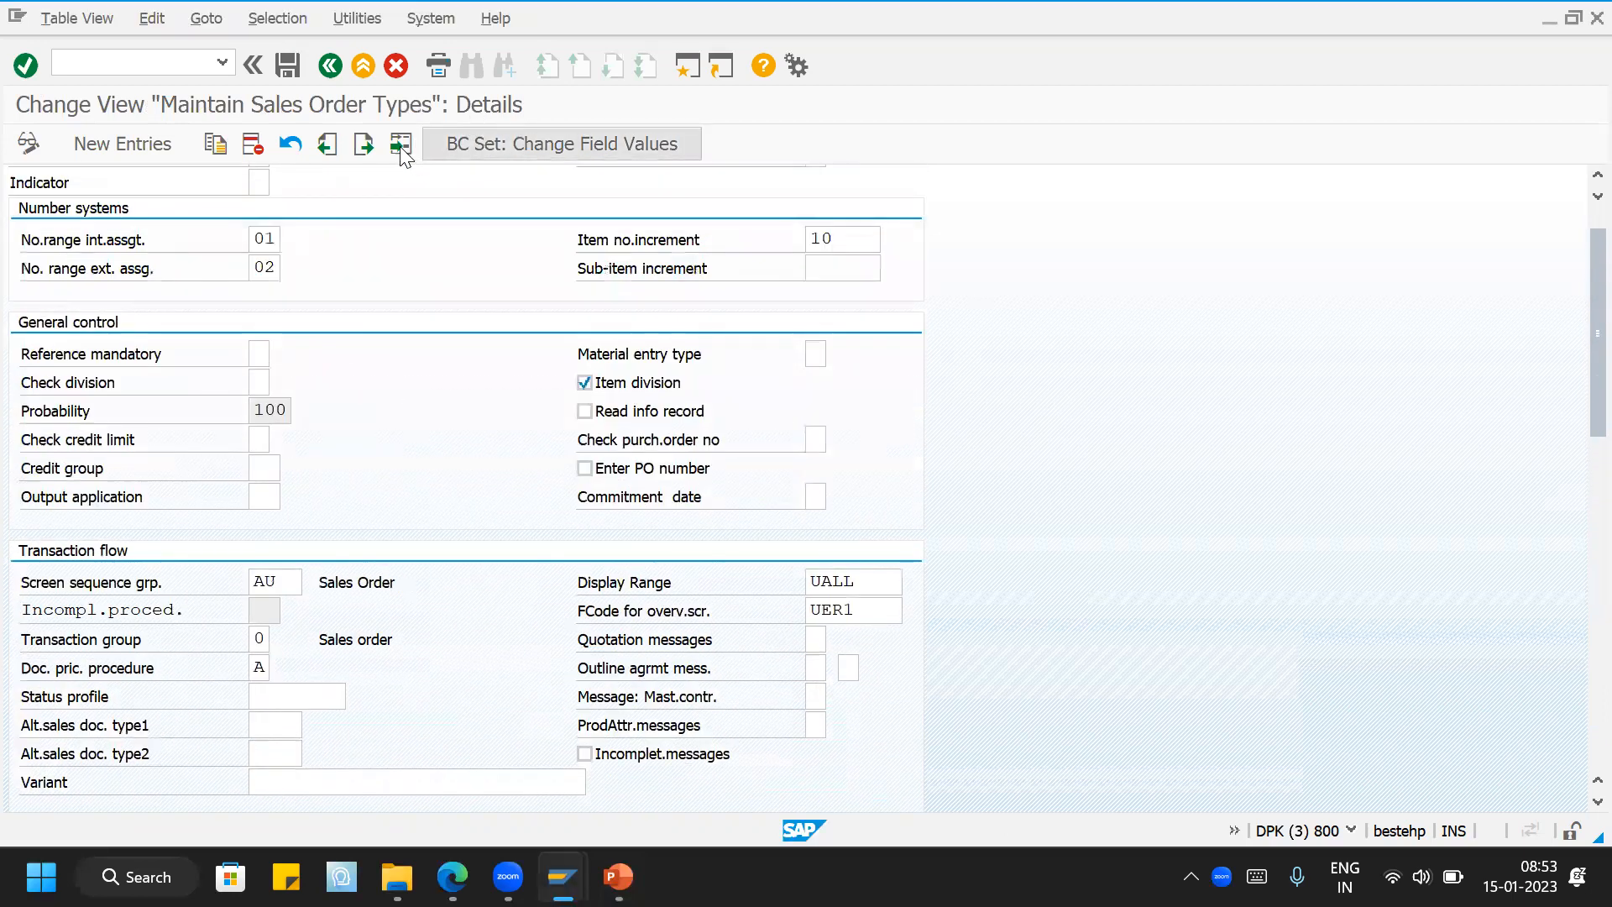
key(shift+F7)
text(H)
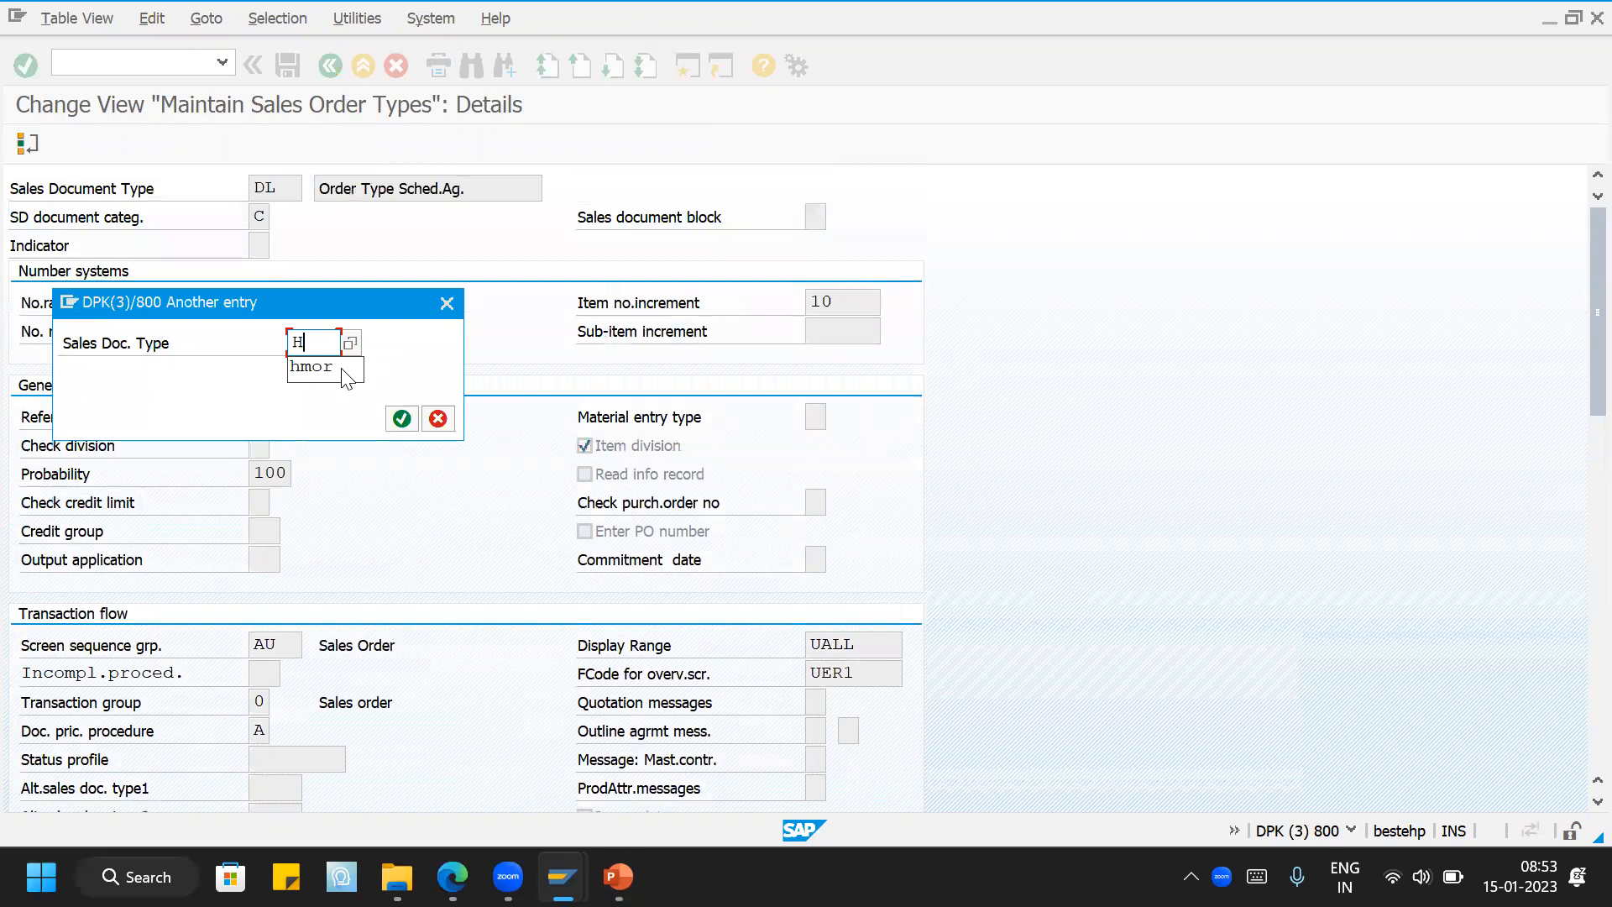
text(M)
click(345, 367)
key(Return)
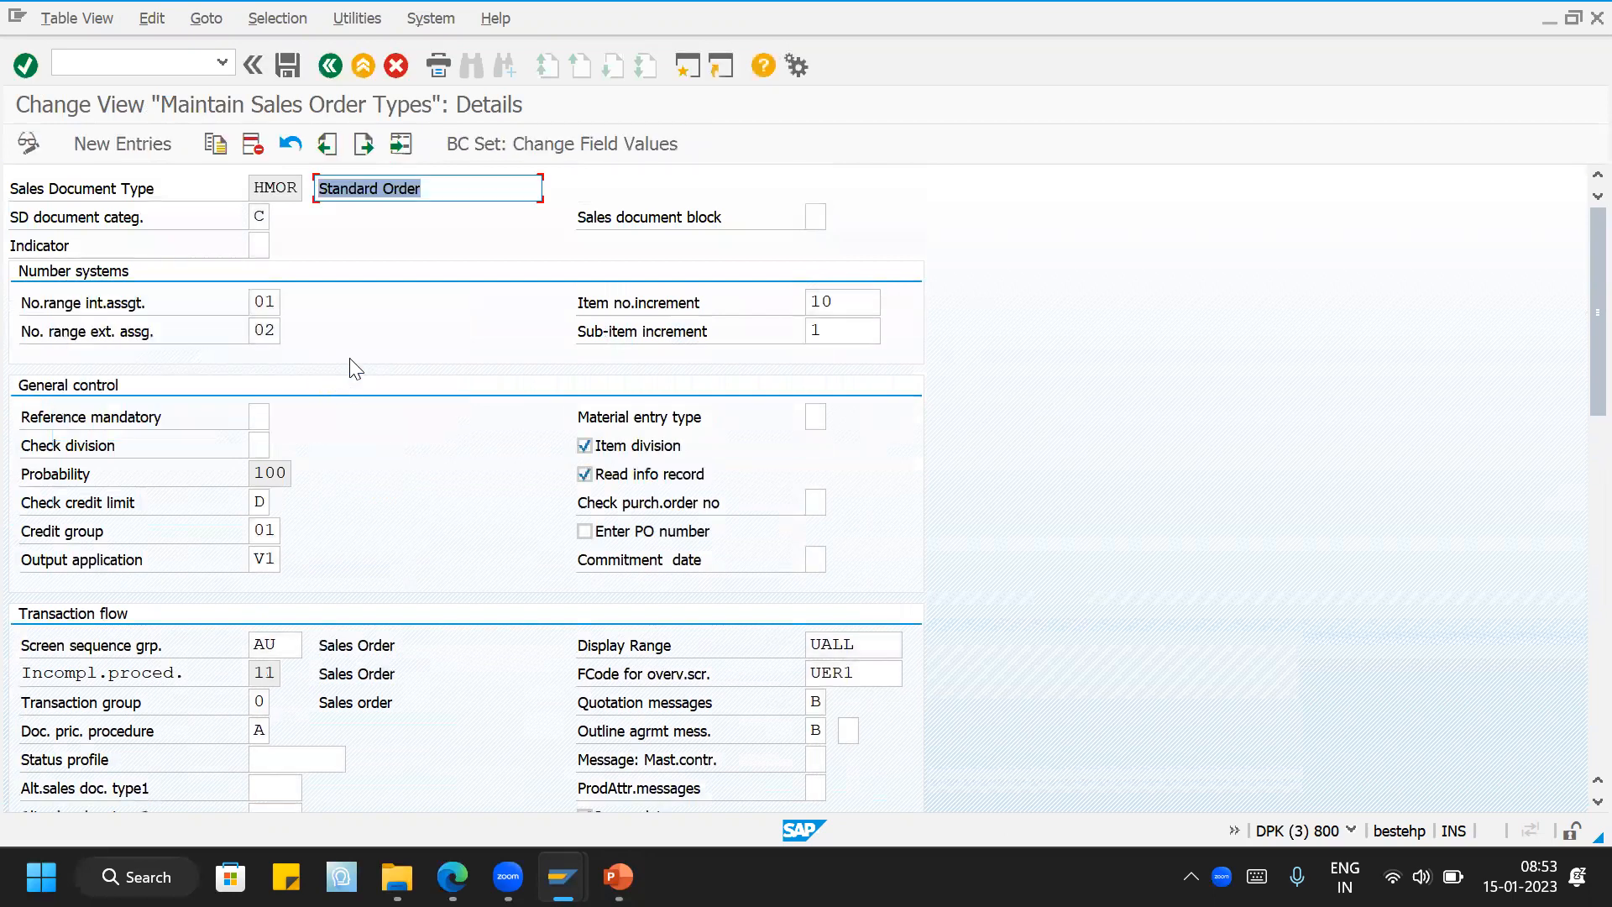
Step: Examine the delivery type assigned in the shipping settings of sales document type HMOR
scroll(357, 370, down, 5)
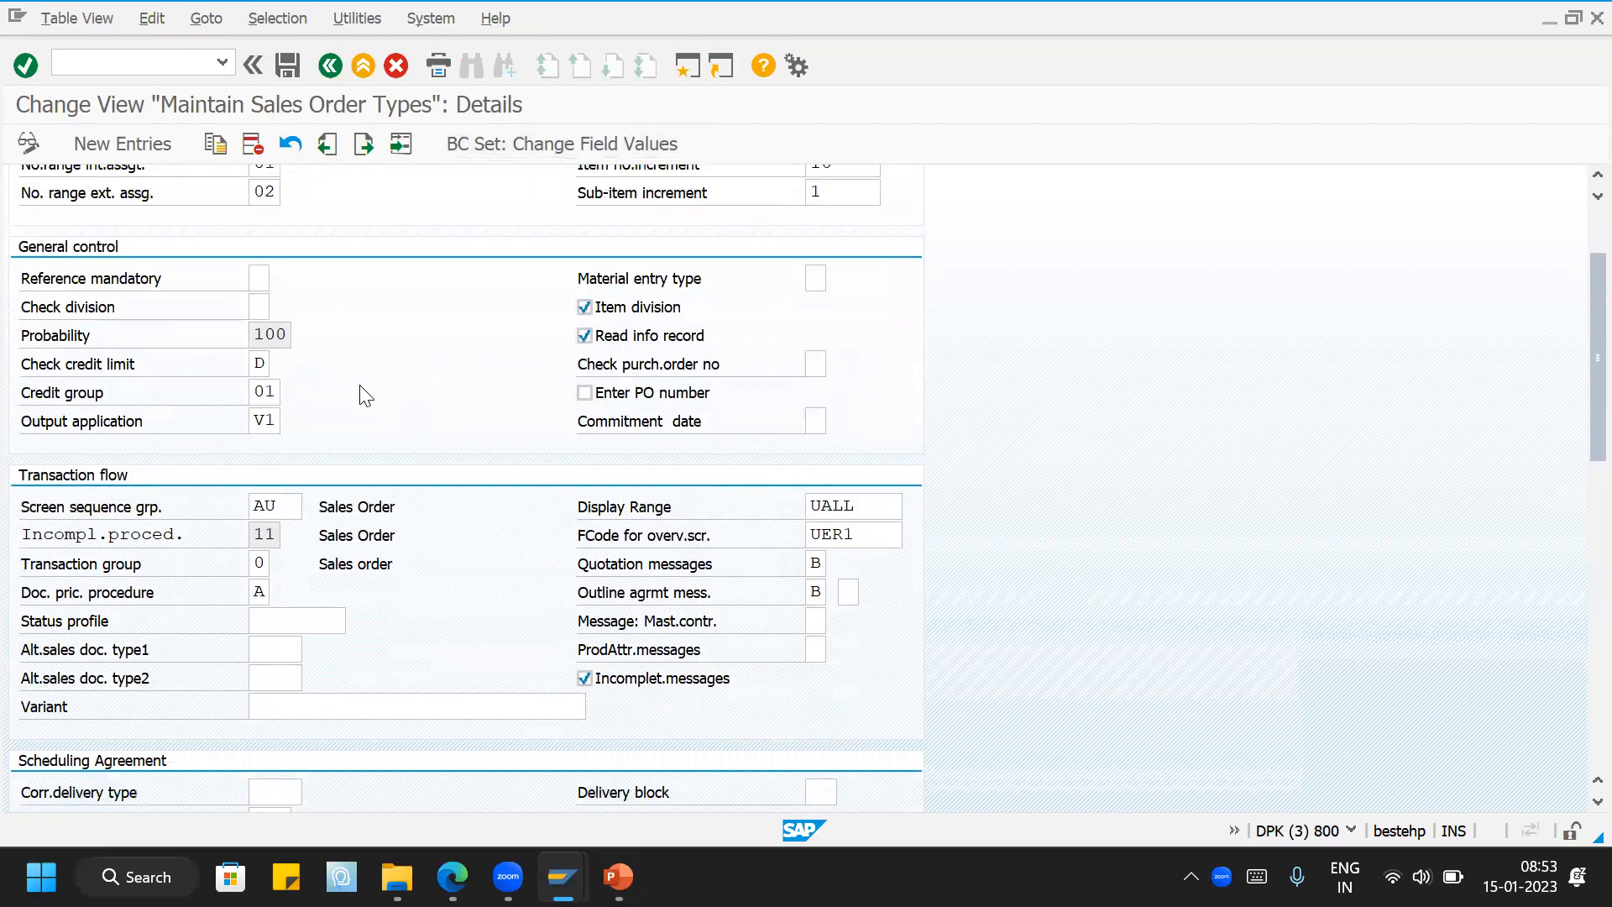
scroll(362, 384, down, 4)
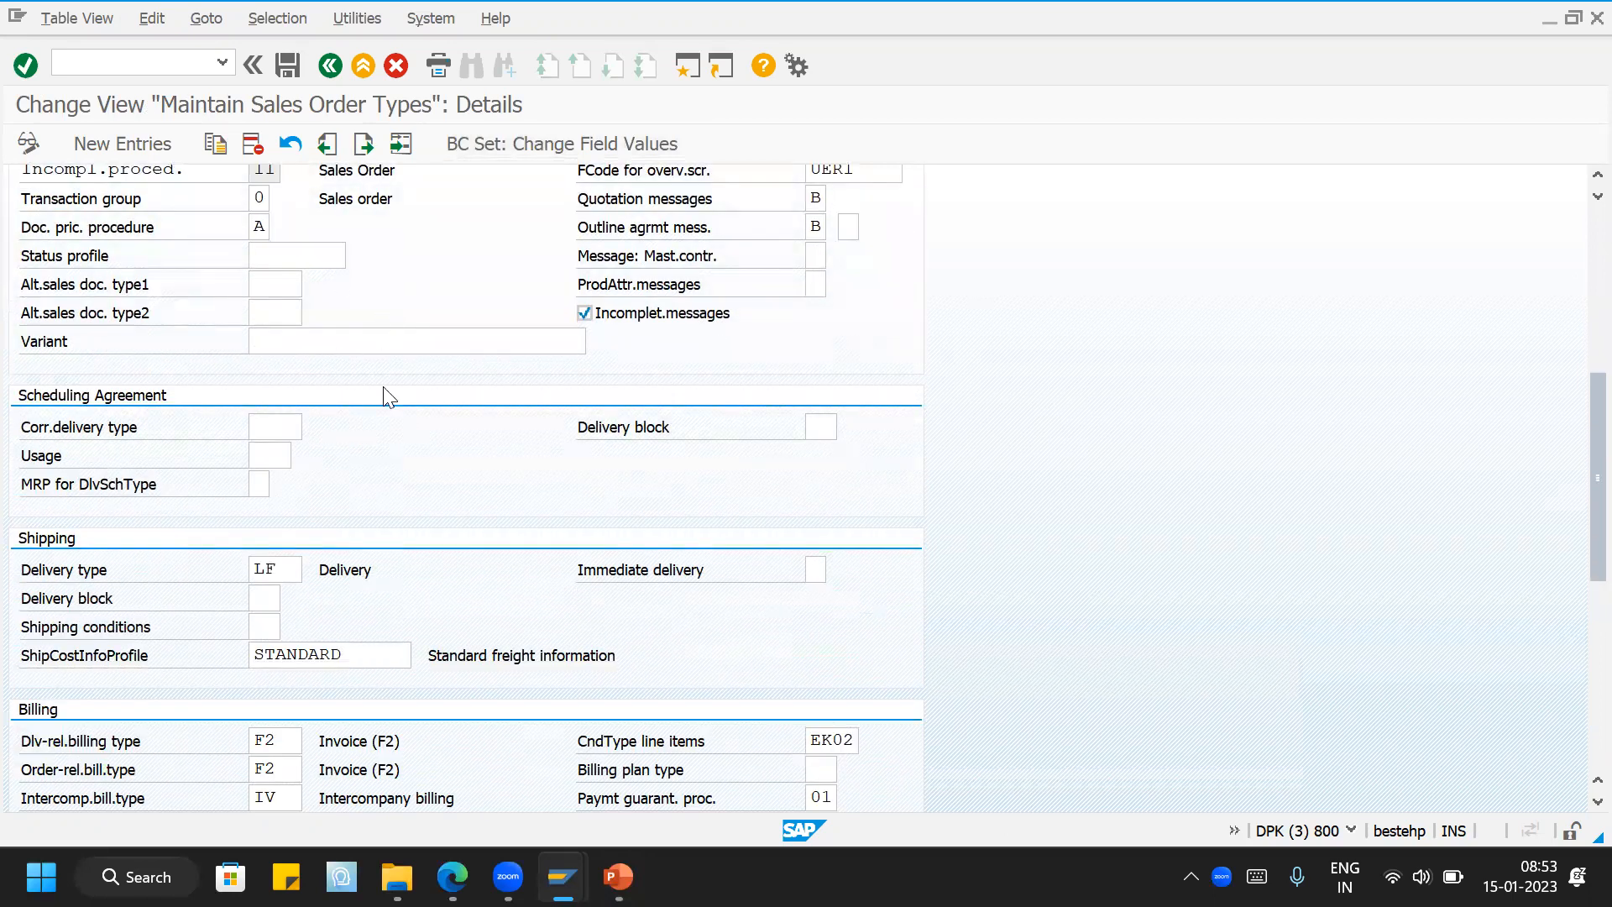
click(269, 574)
Step: Return to the outbound delivery overview and look at its handling unit packing screen
mouse_move(563, 876)
click(1110, 791)
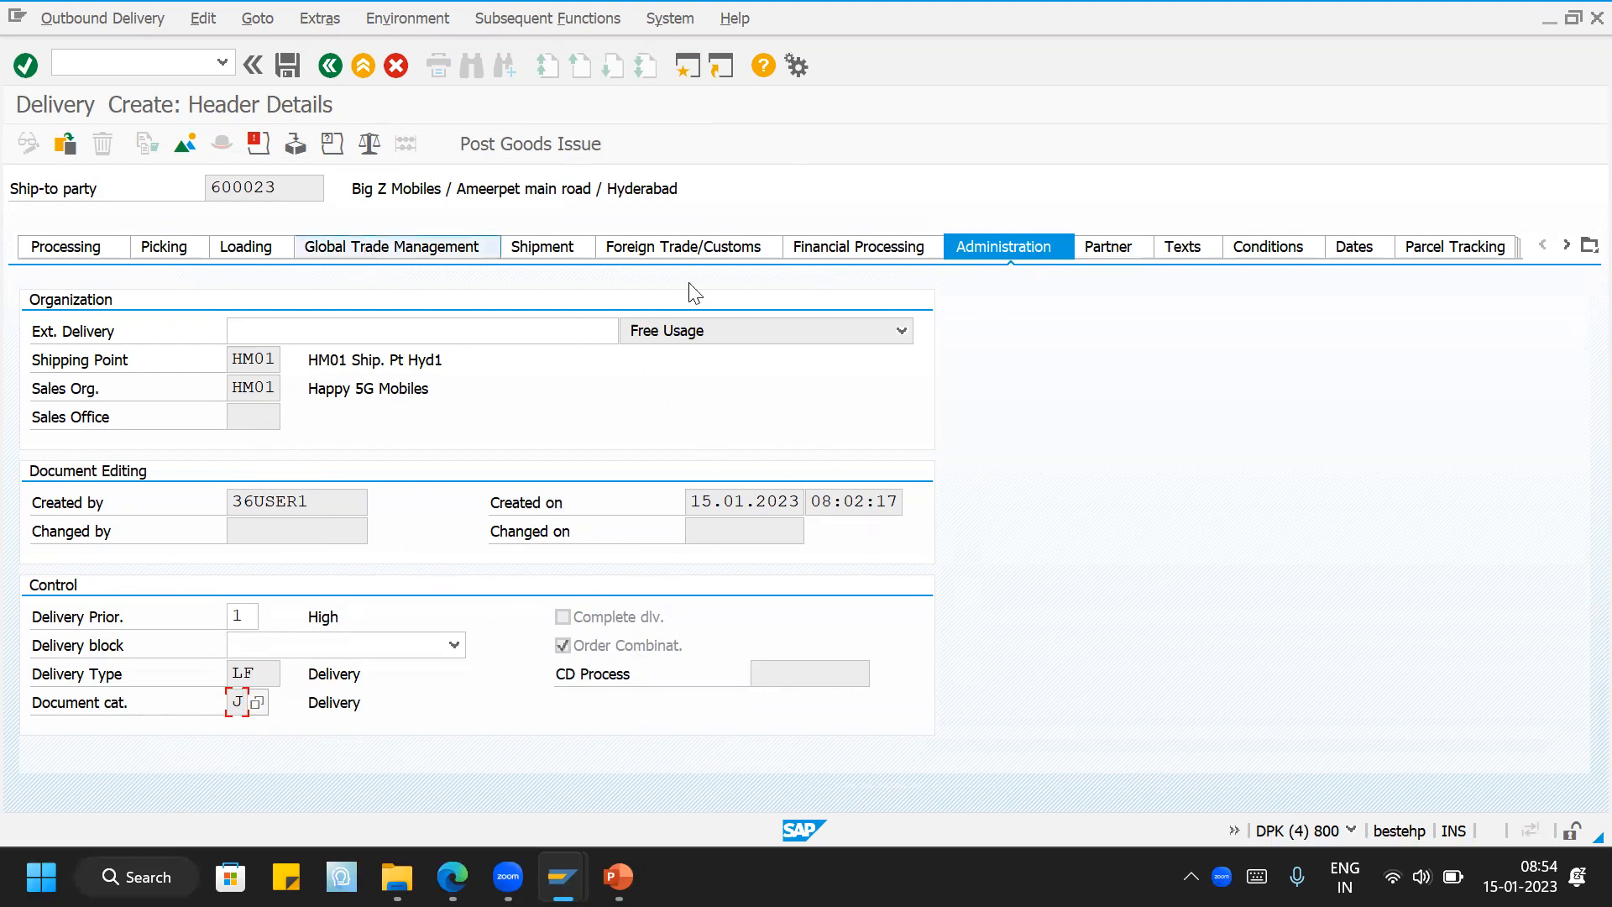
click(330, 66)
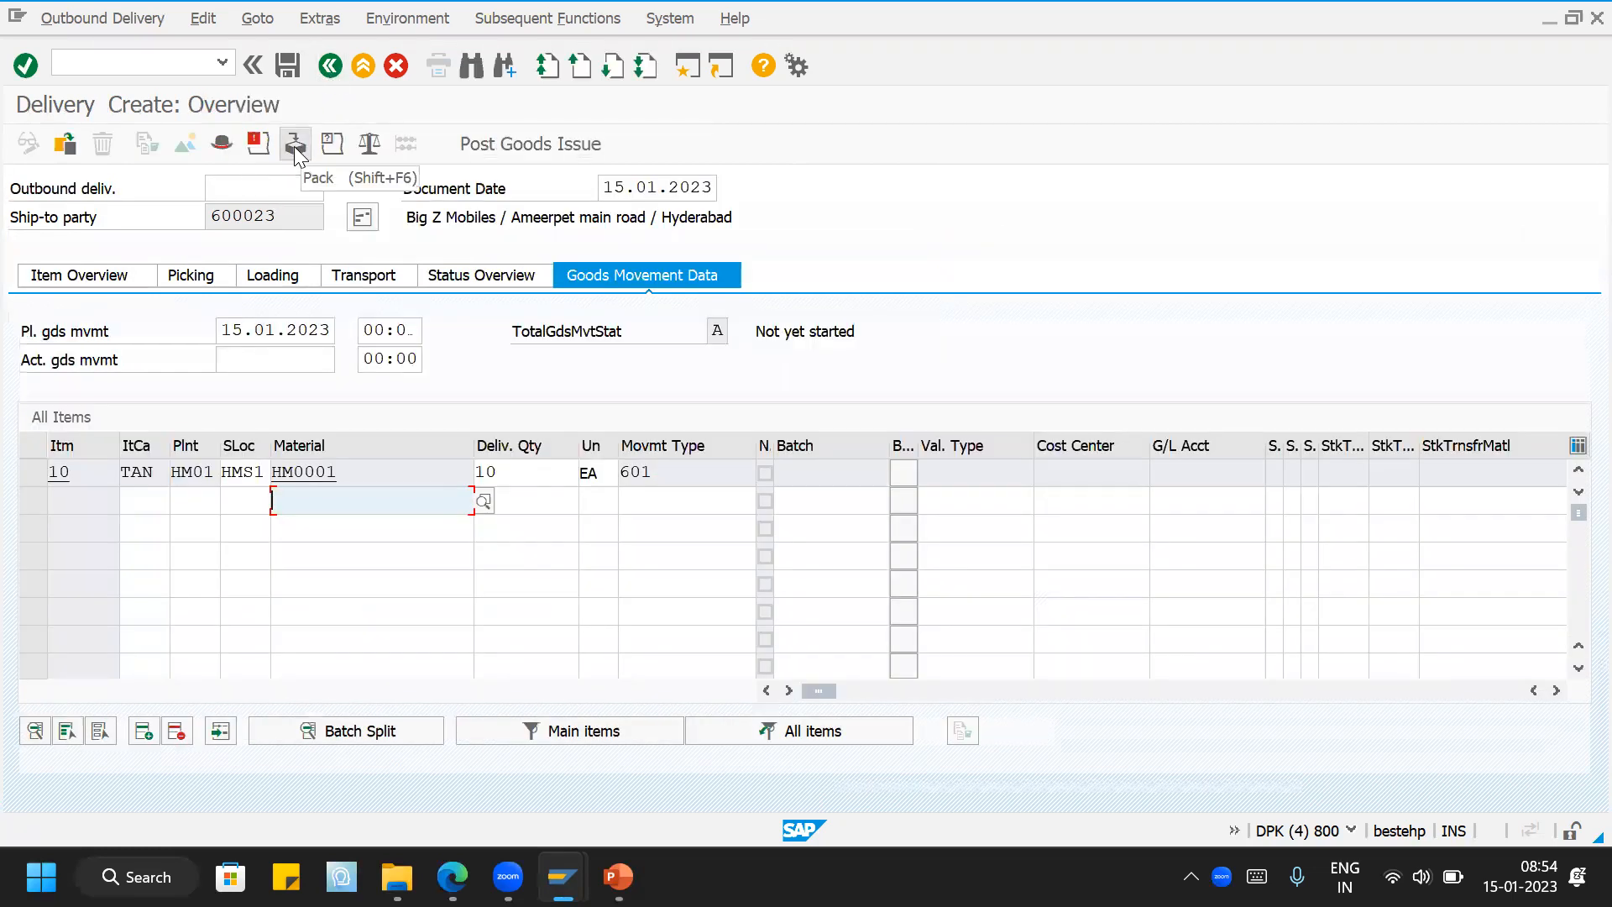
click(294, 144)
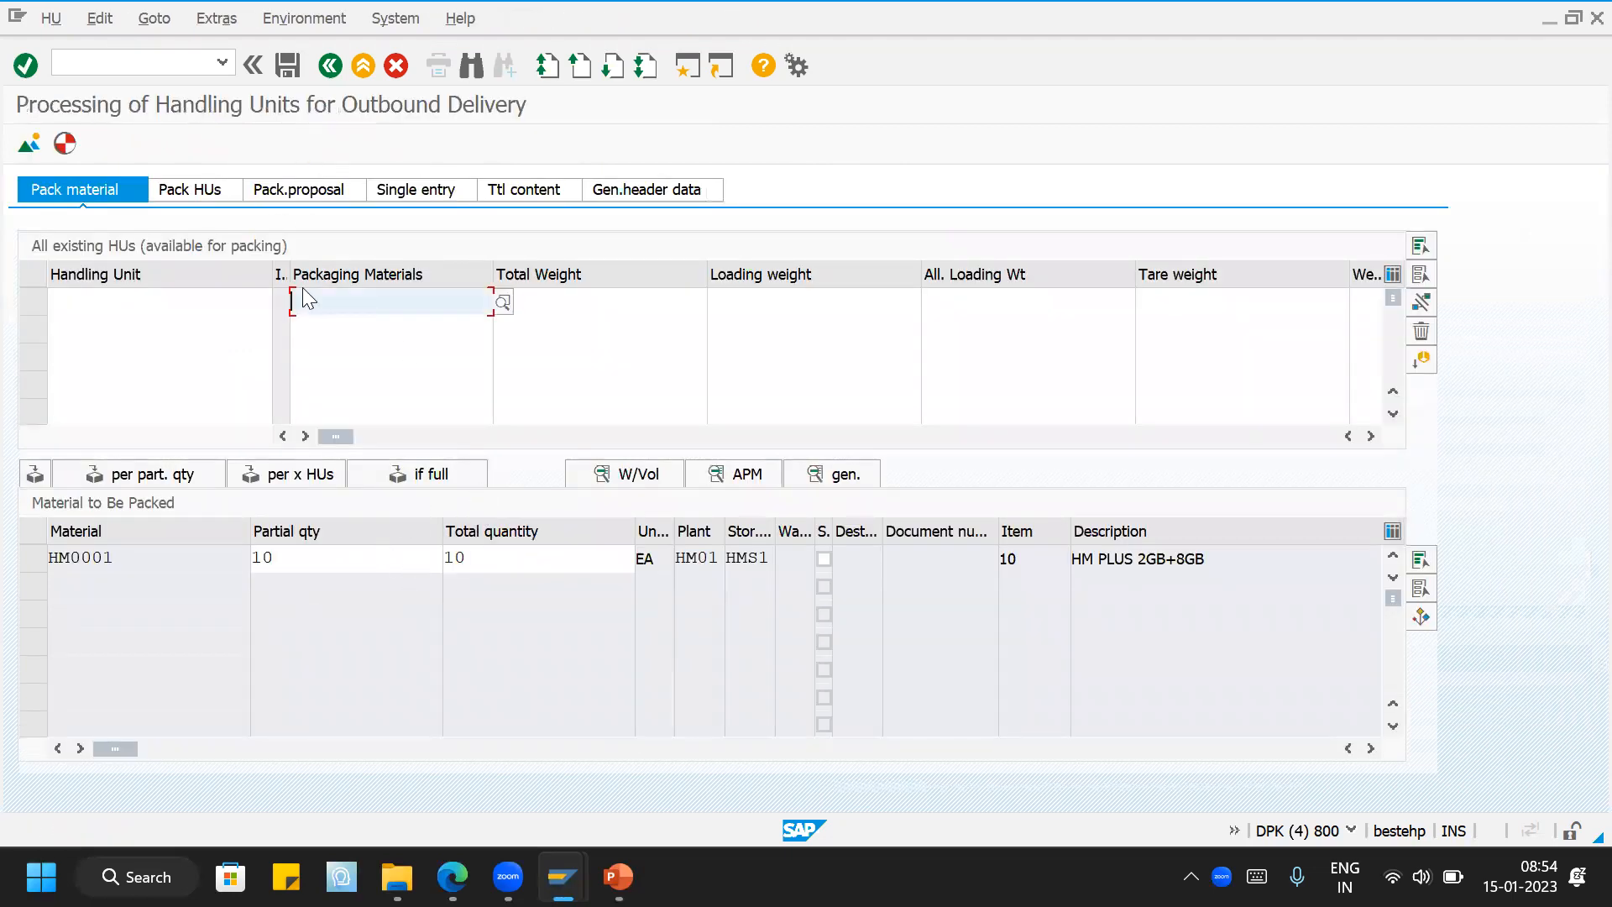
click(330, 68)
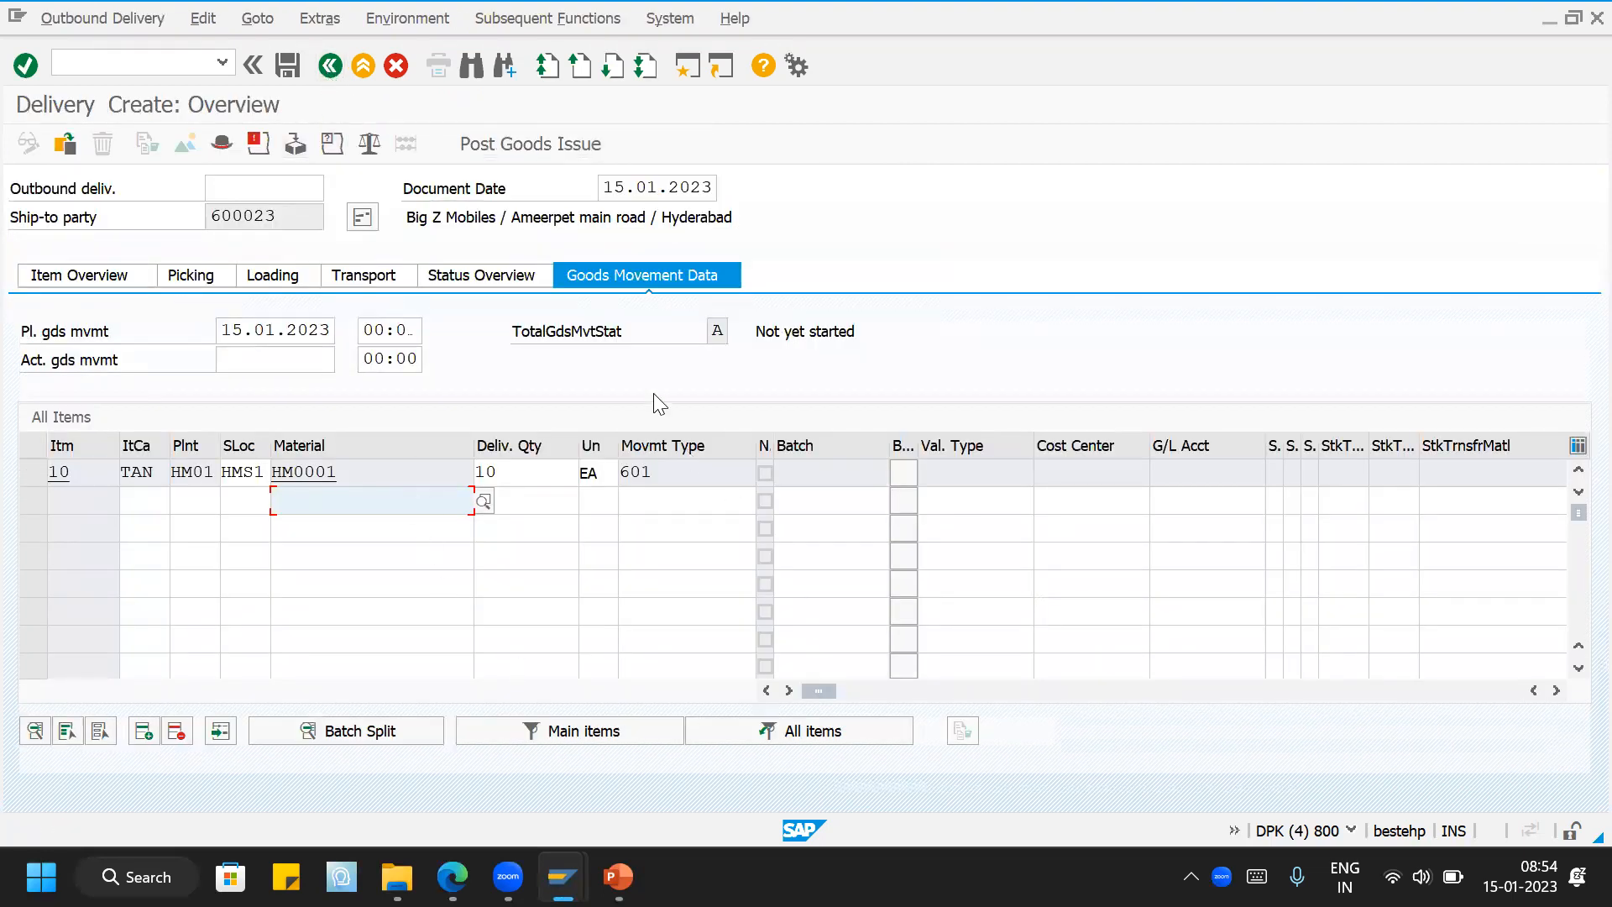
Step: Add a second item to the outbound delivery with material HM0001 and delivery quantity 10
mouse_move(571, 869)
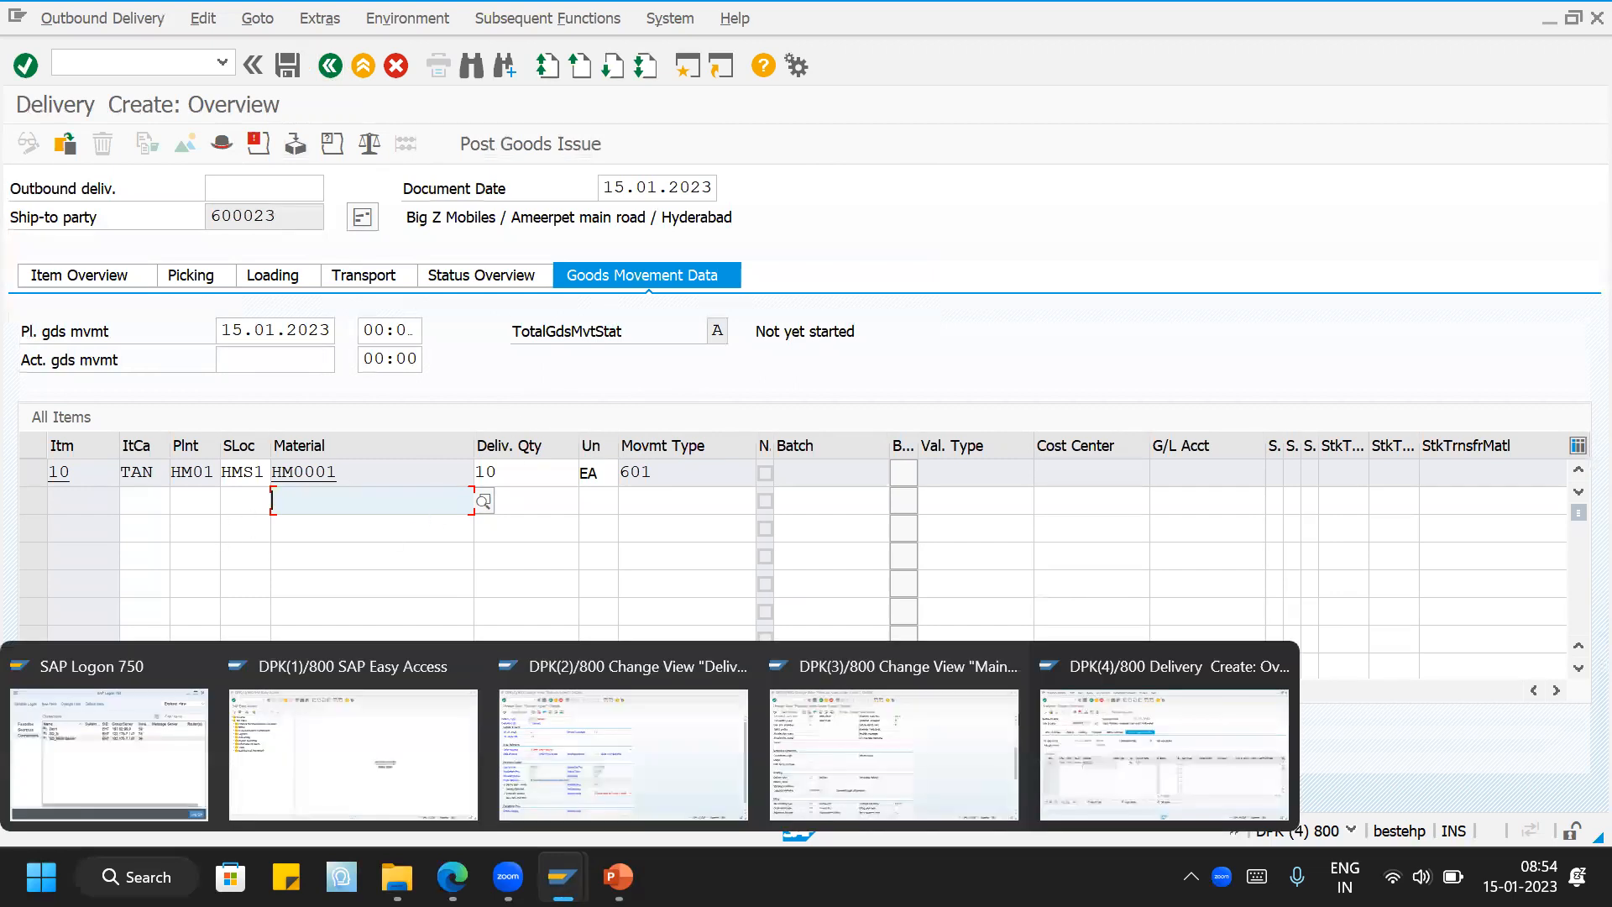
click(597, 754)
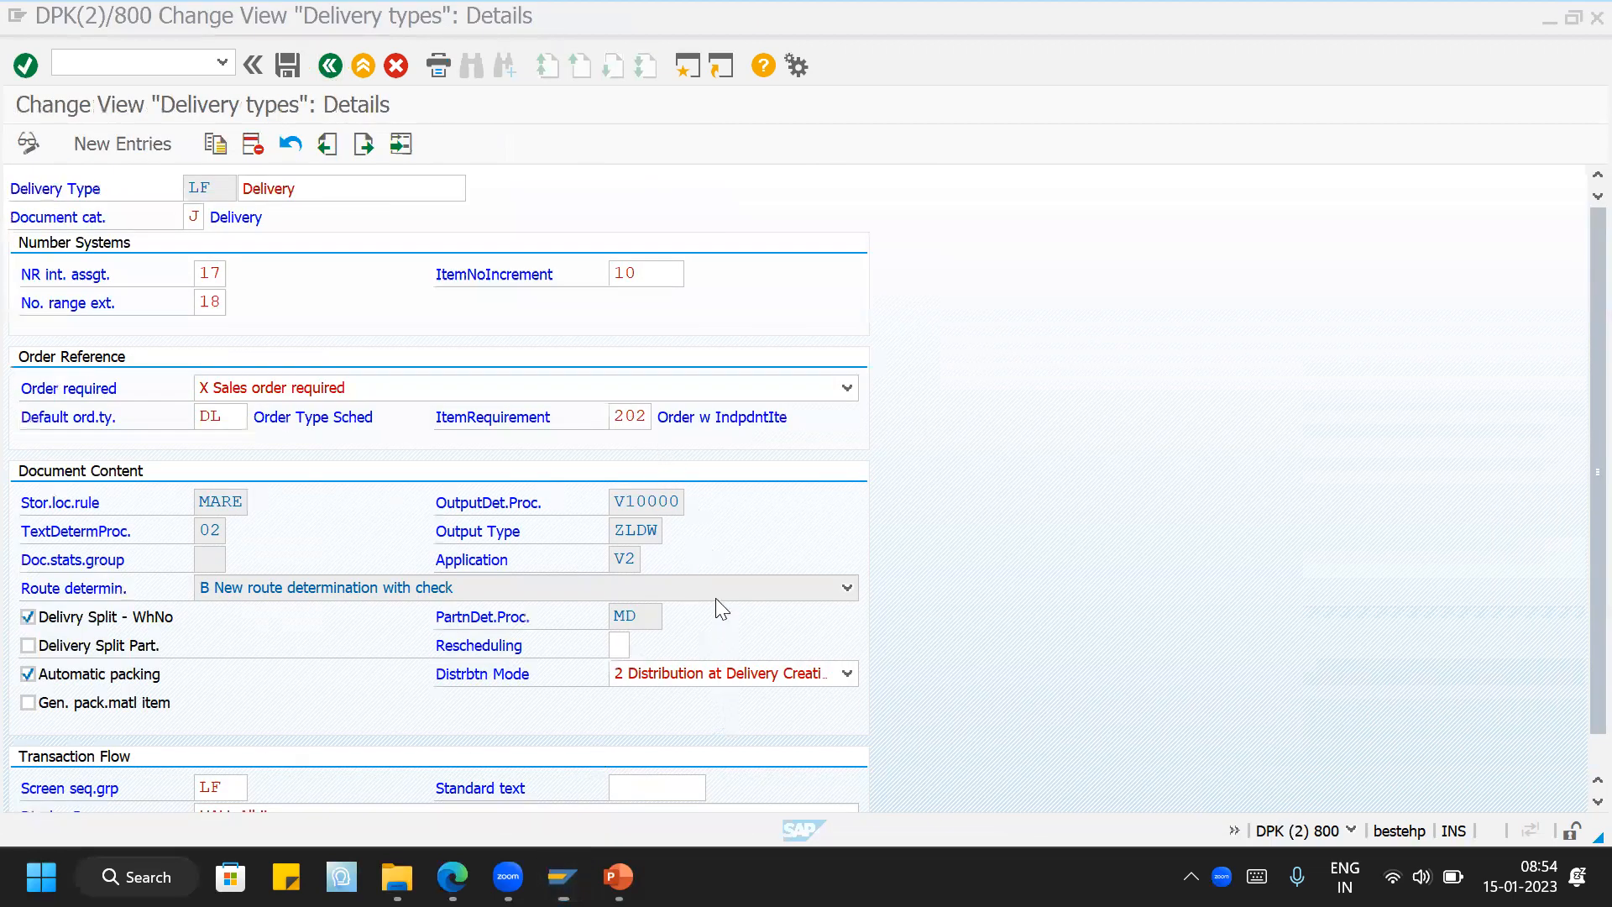
key(alt+Tab)
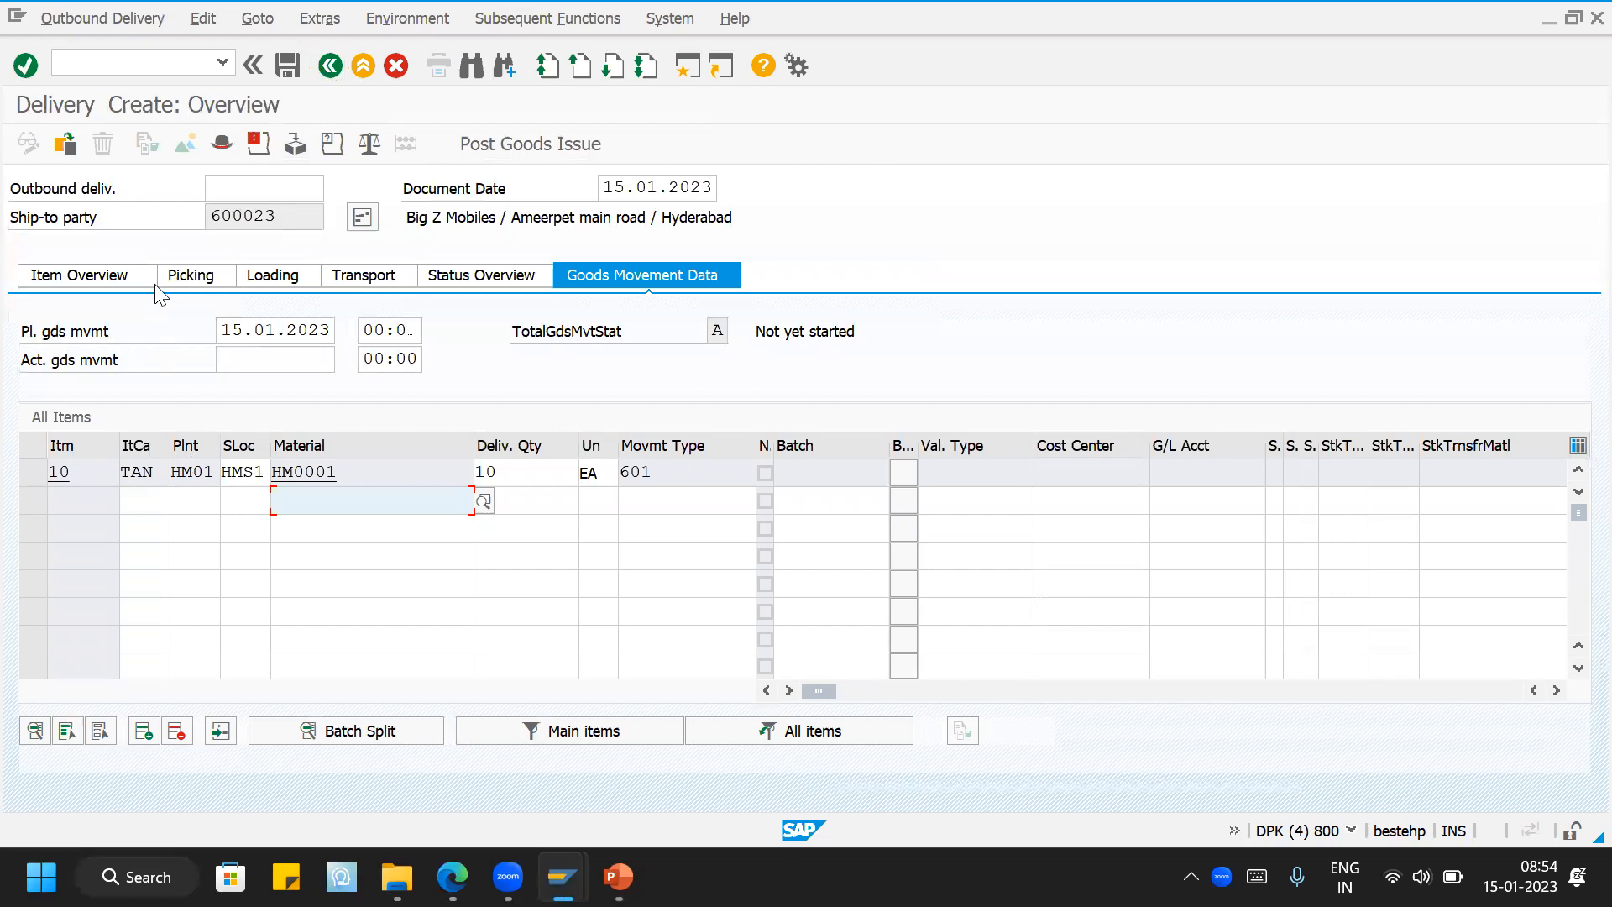
click(157, 284)
drag(207, 470, 116, 474)
key(ctrl+c)
click(150, 491)
key(ctrl+v)
click(379, 493)
text(10)
key(BackSpace)
text(0)
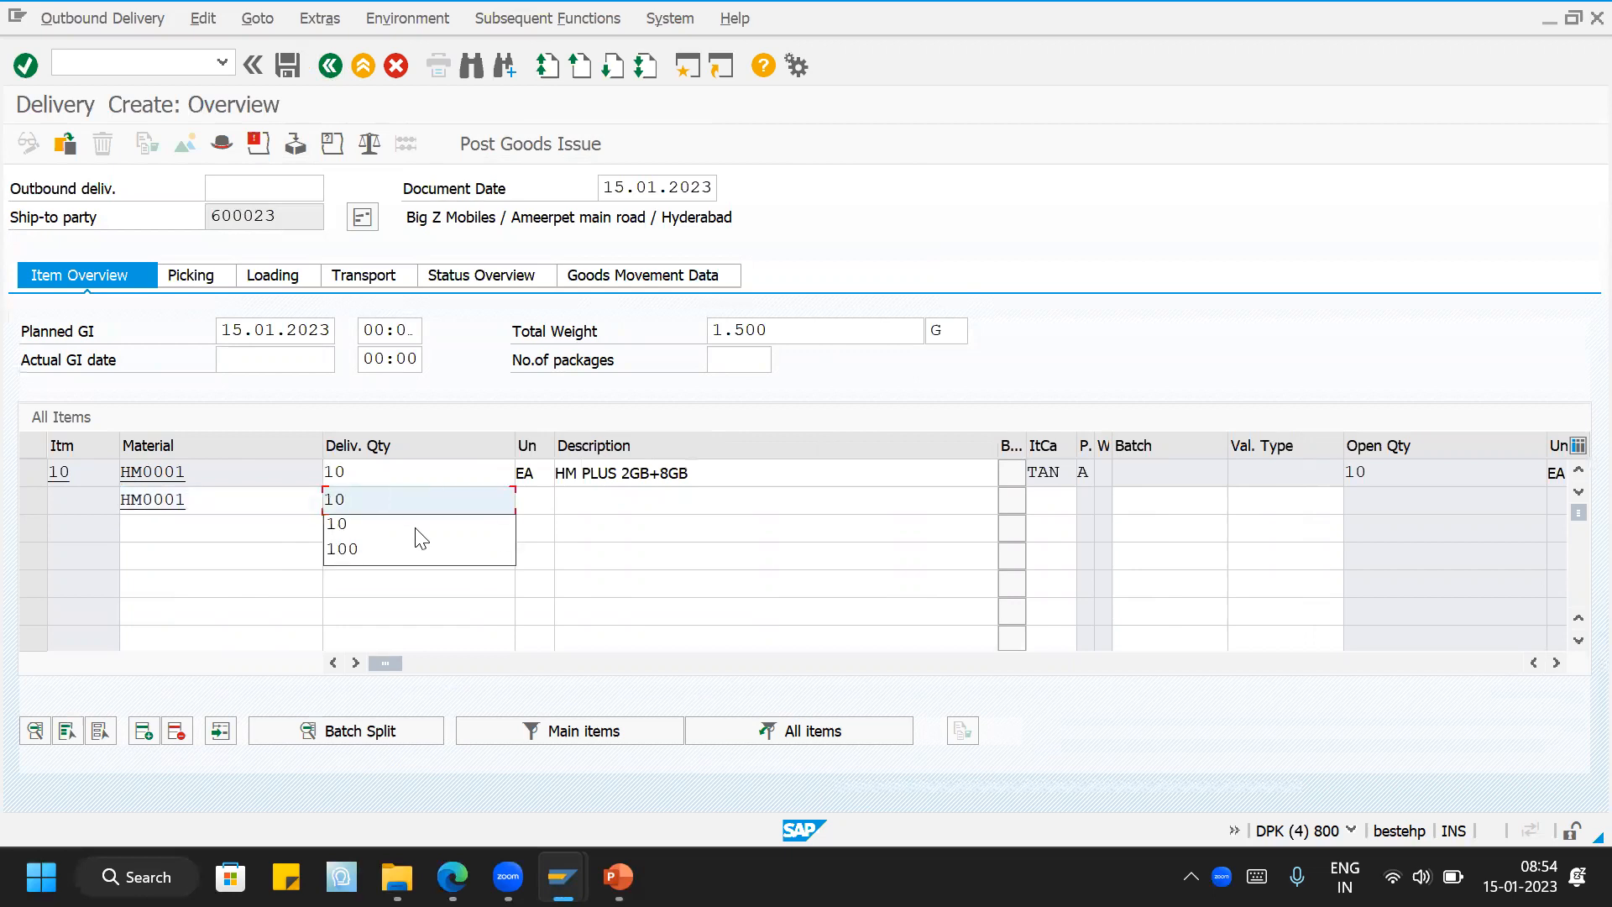
Step: Add a third delivery item with material HM0001 and quantity 10, and confirm the new items
click(267, 529)
drag(203, 497, 115, 500)
key(ctrl+c)
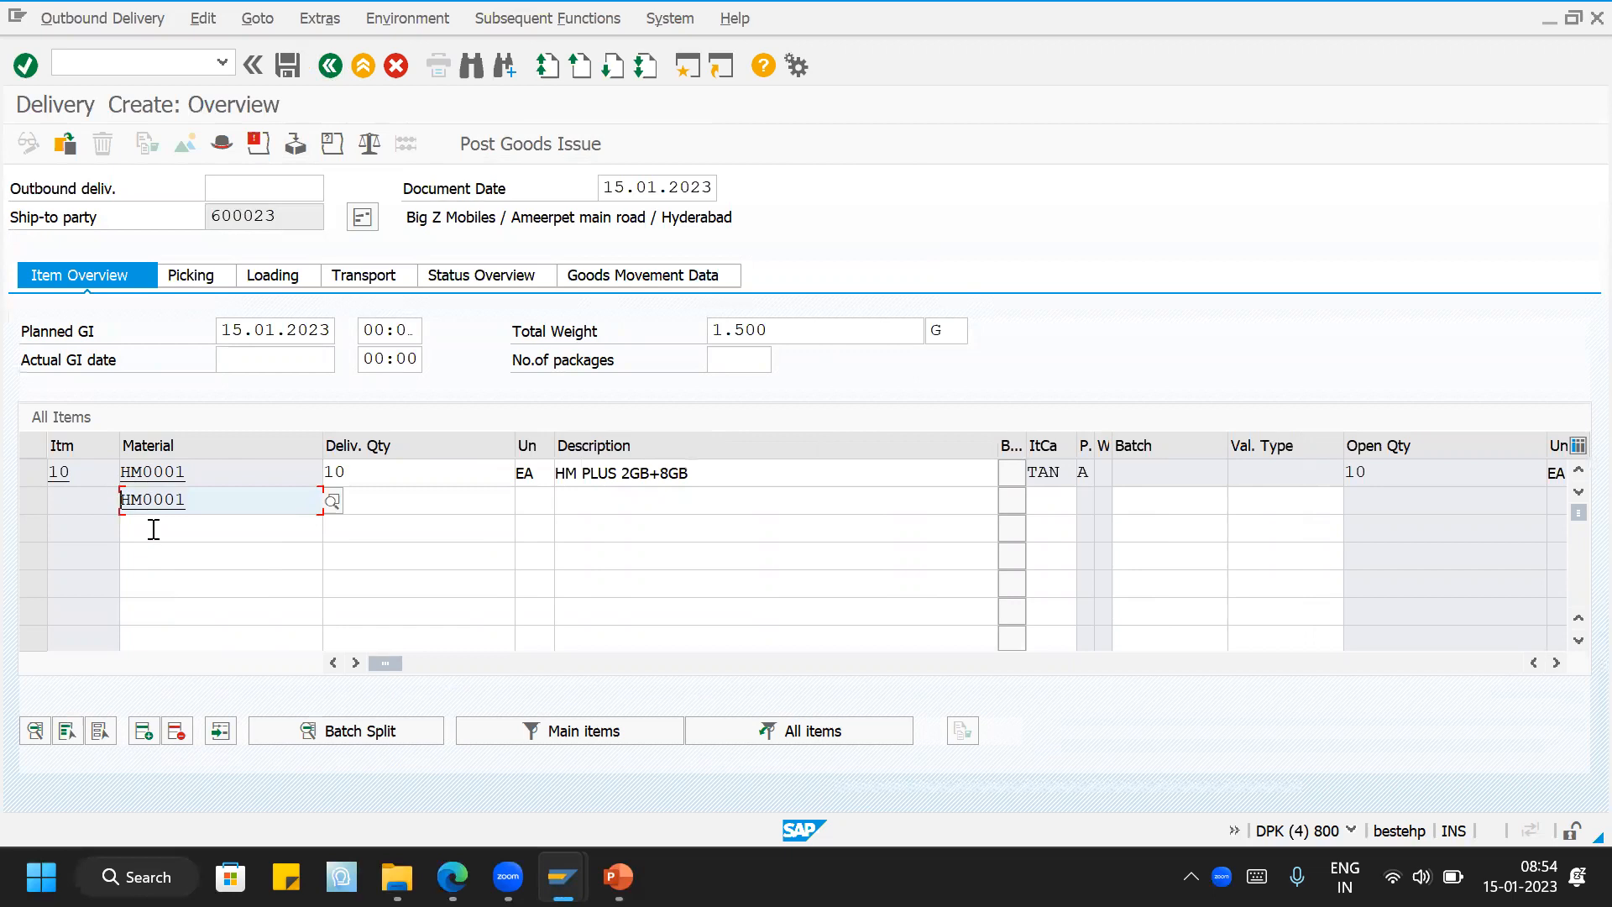
click(154, 529)
key(ctrl+v)
click(395, 518)
text(10)
key(Return)
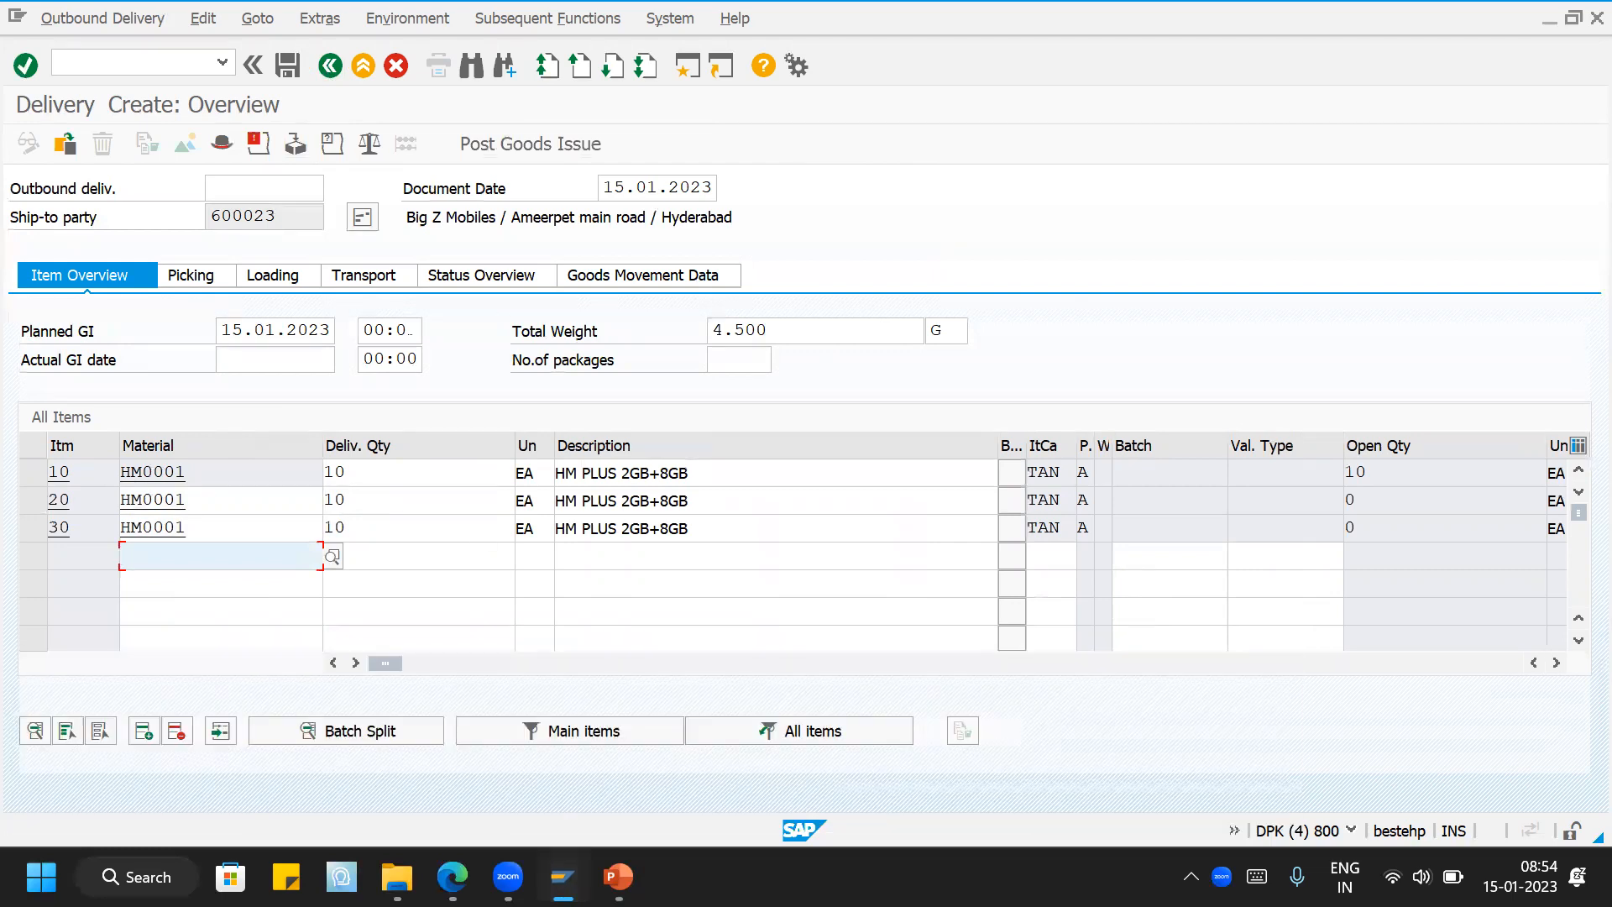
Step: Check delivery type LF's item requirement setting and return to the outbound delivery's items
mouse_move(563, 876)
click(610, 782)
click(620, 424)
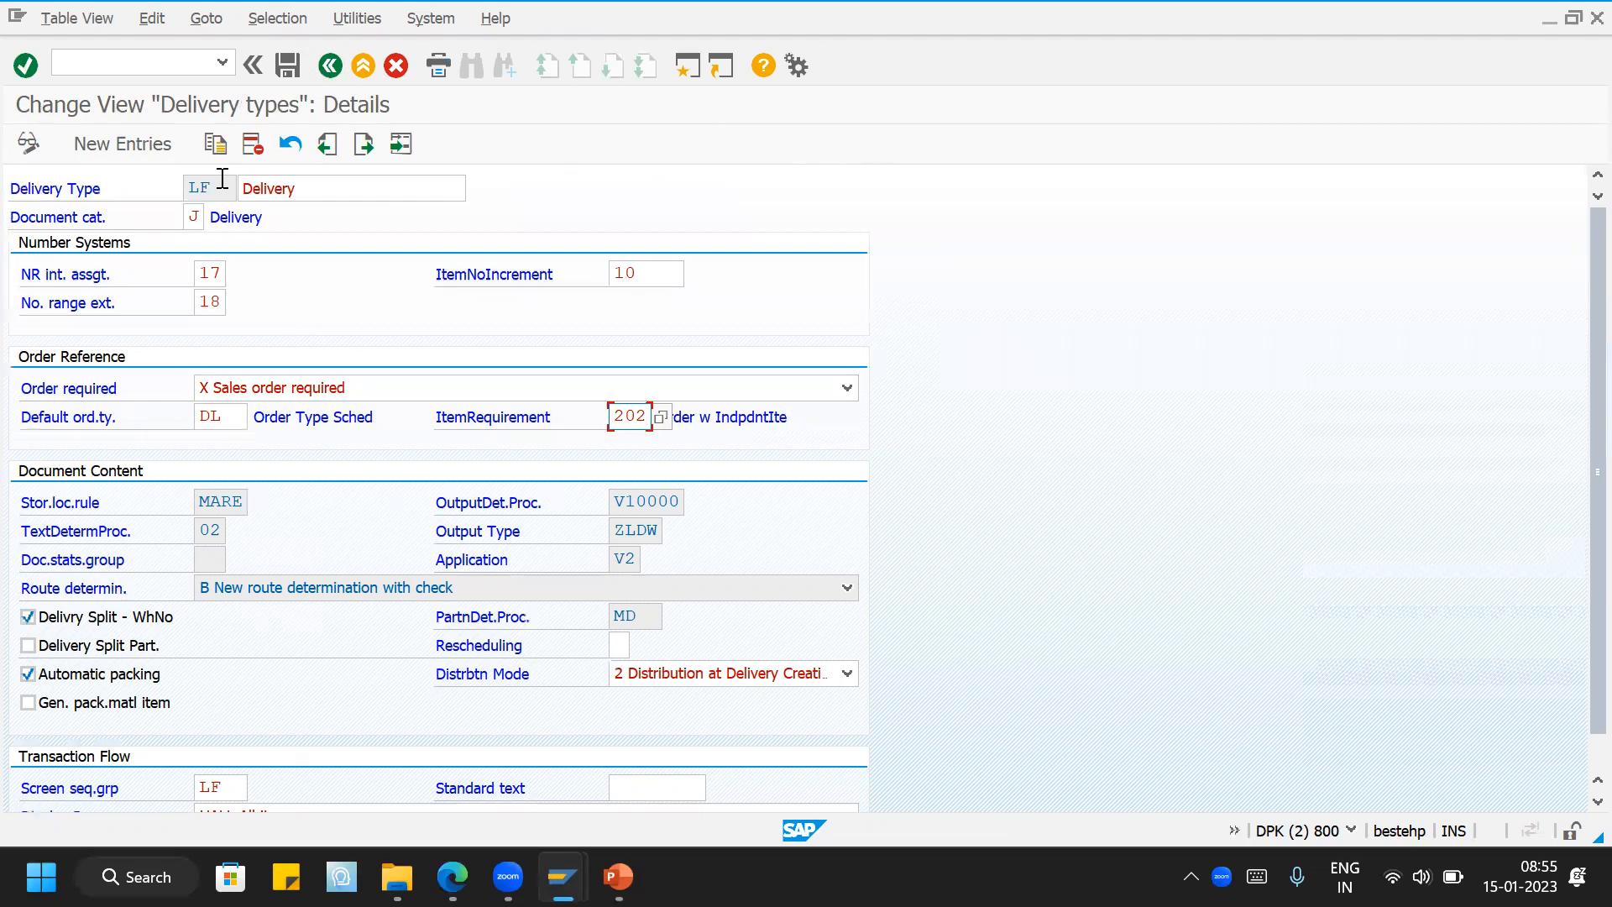
key(alt+Tab)
click(222, 561)
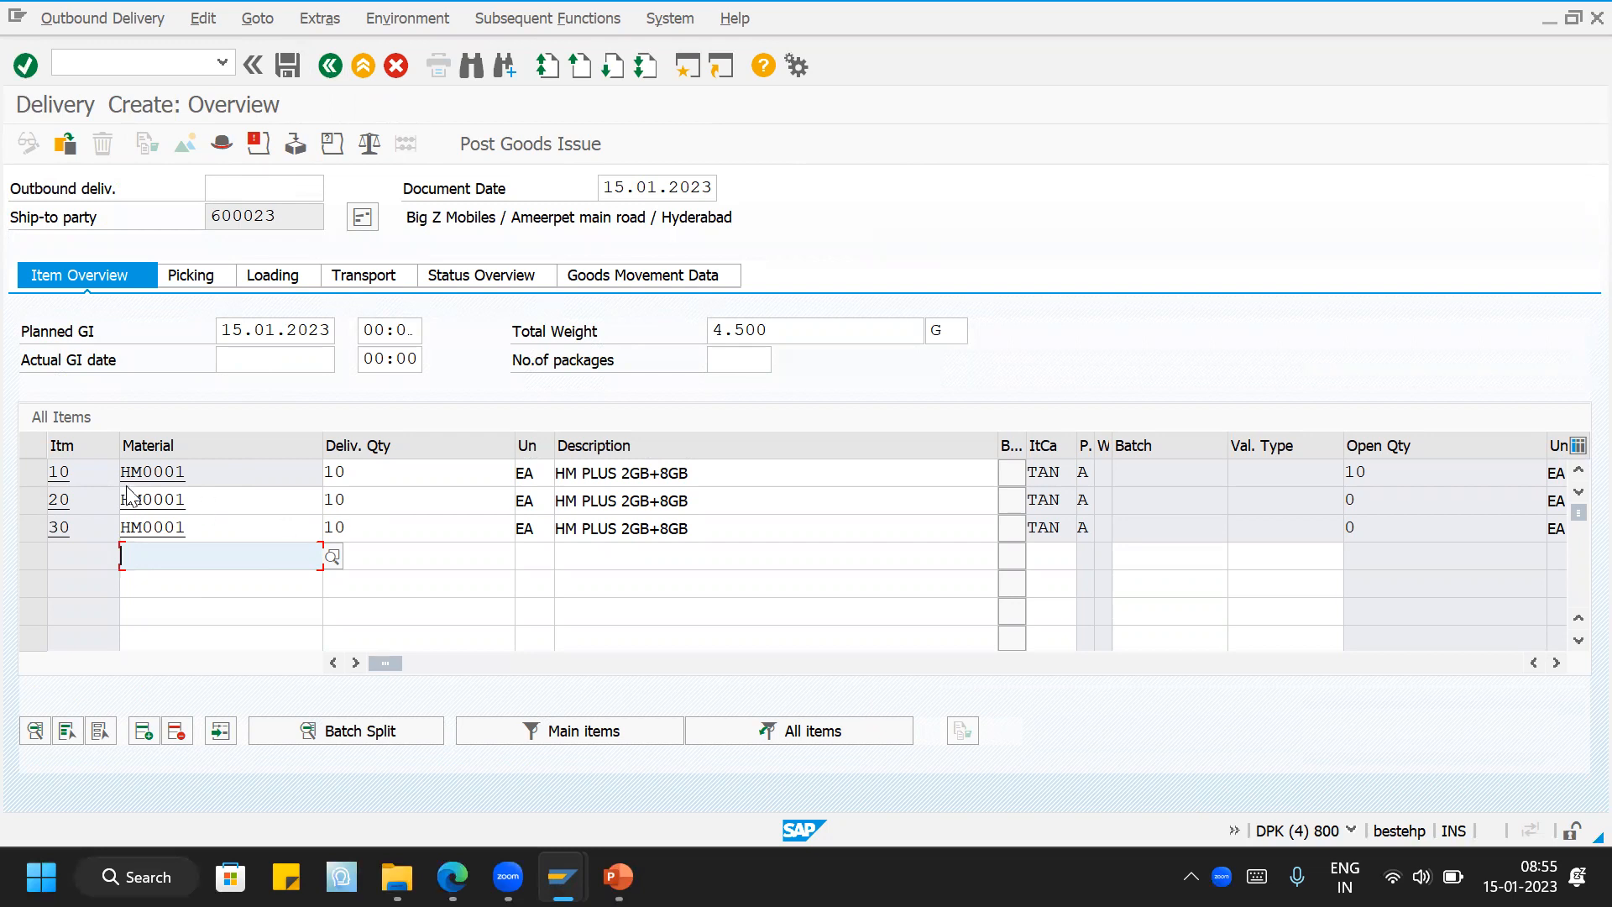
Step: Select delivery items 10, 20 and 30, and clear their selection again
click(40, 472)
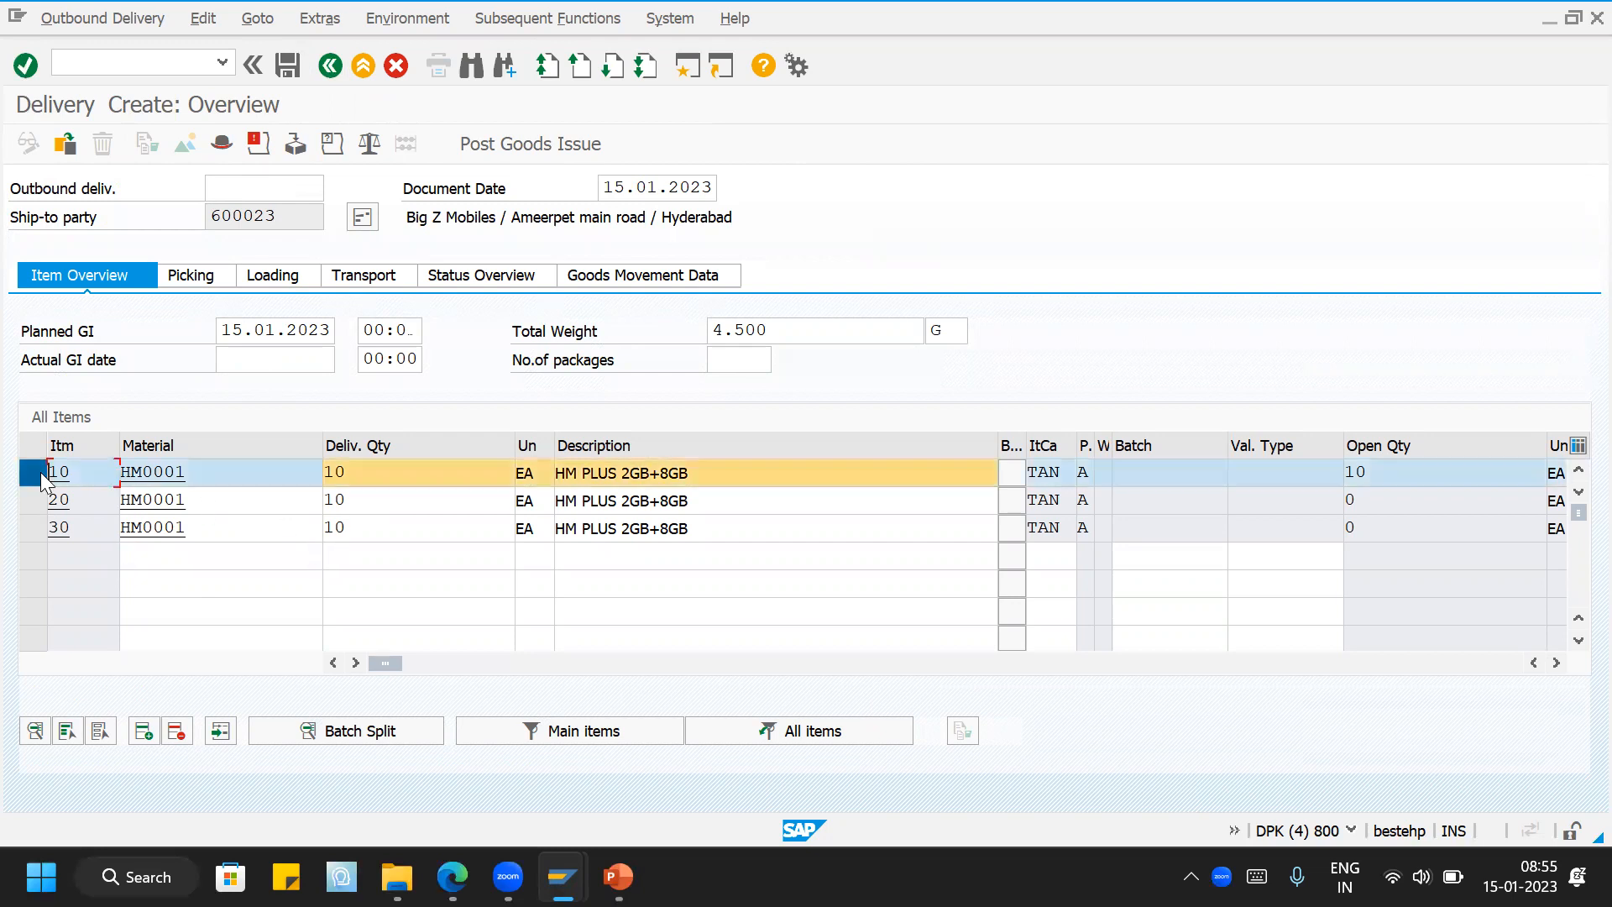
click(38, 502)
click(33, 529)
click(36, 529)
click(37, 499)
click(34, 472)
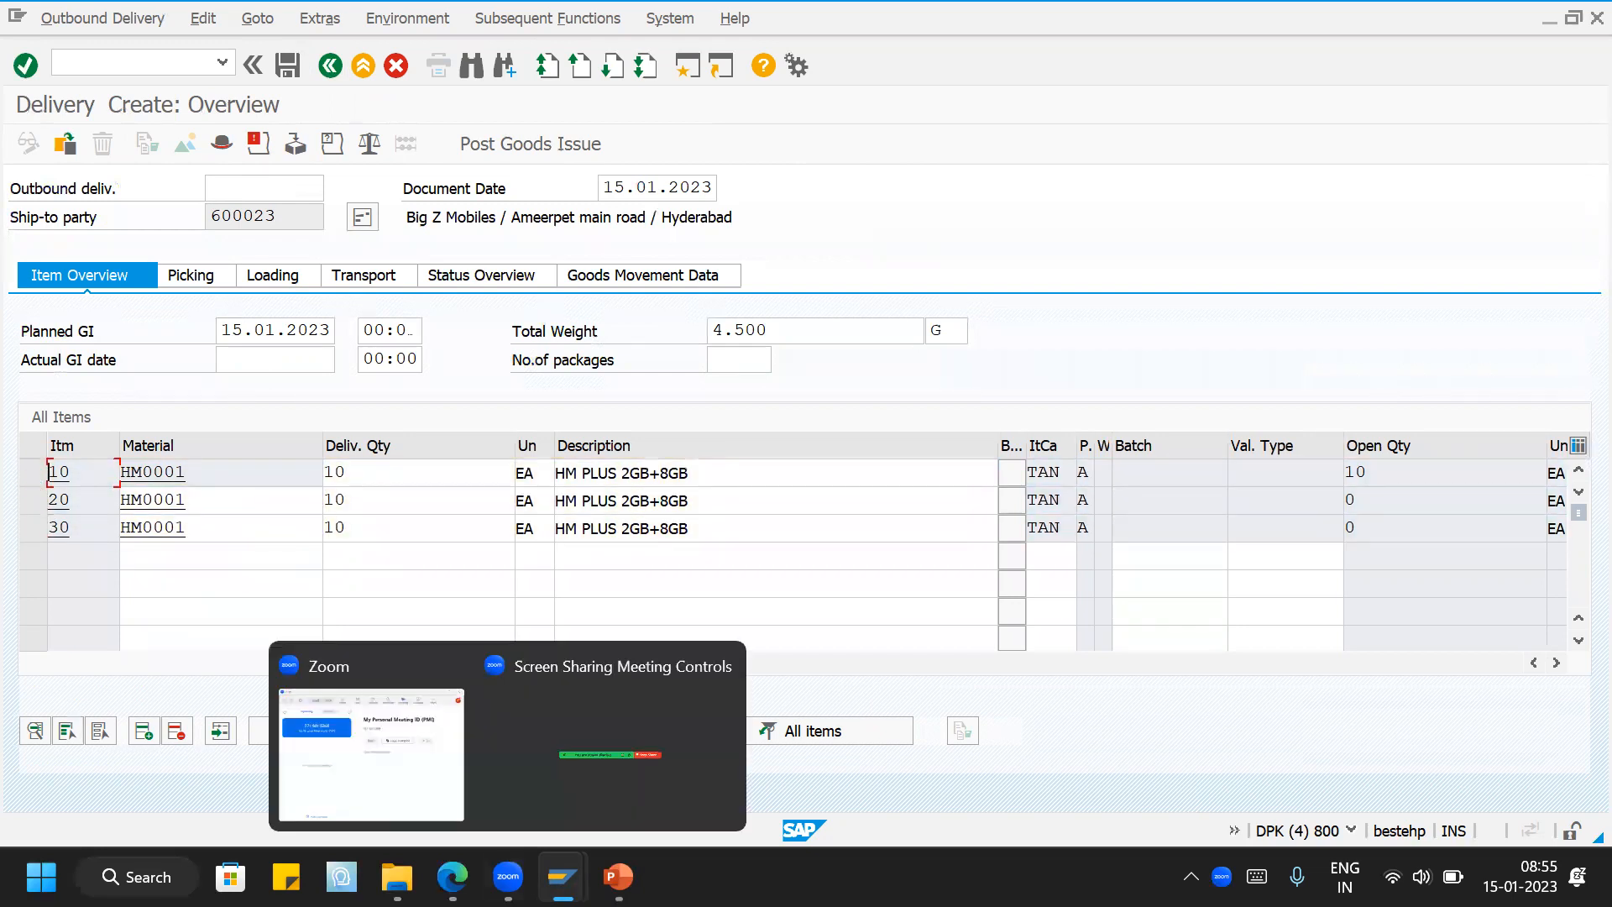
Step: Compare delivery type LF's item number increment with the item numbers in the outbound delivery
mouse_move(563, 876)
click(583, 772)
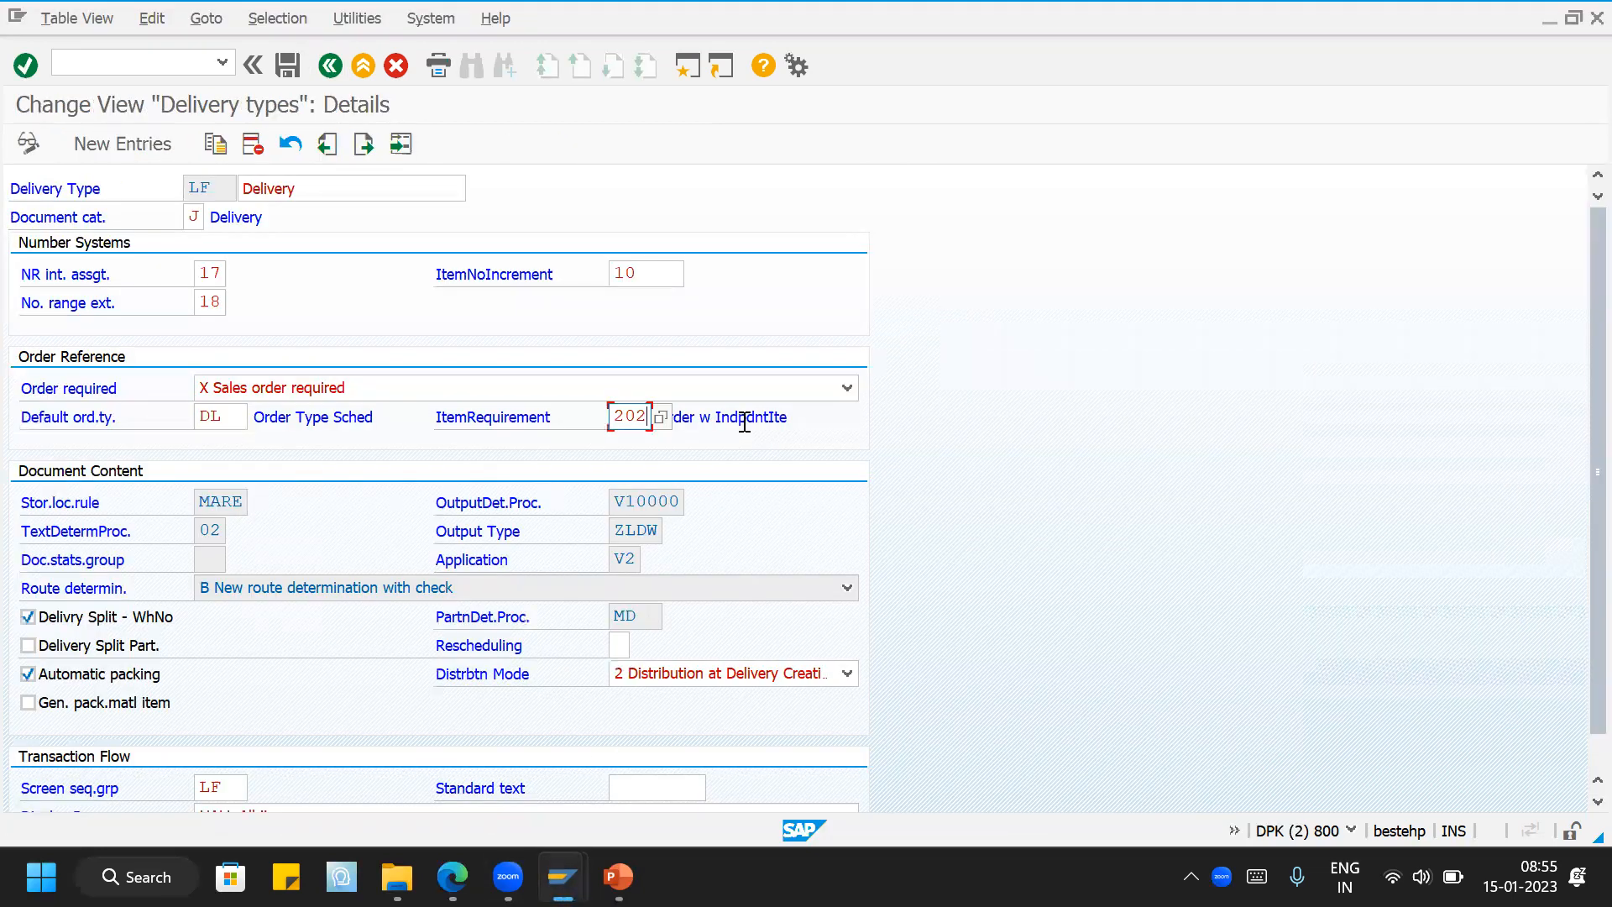
click(645, 274)
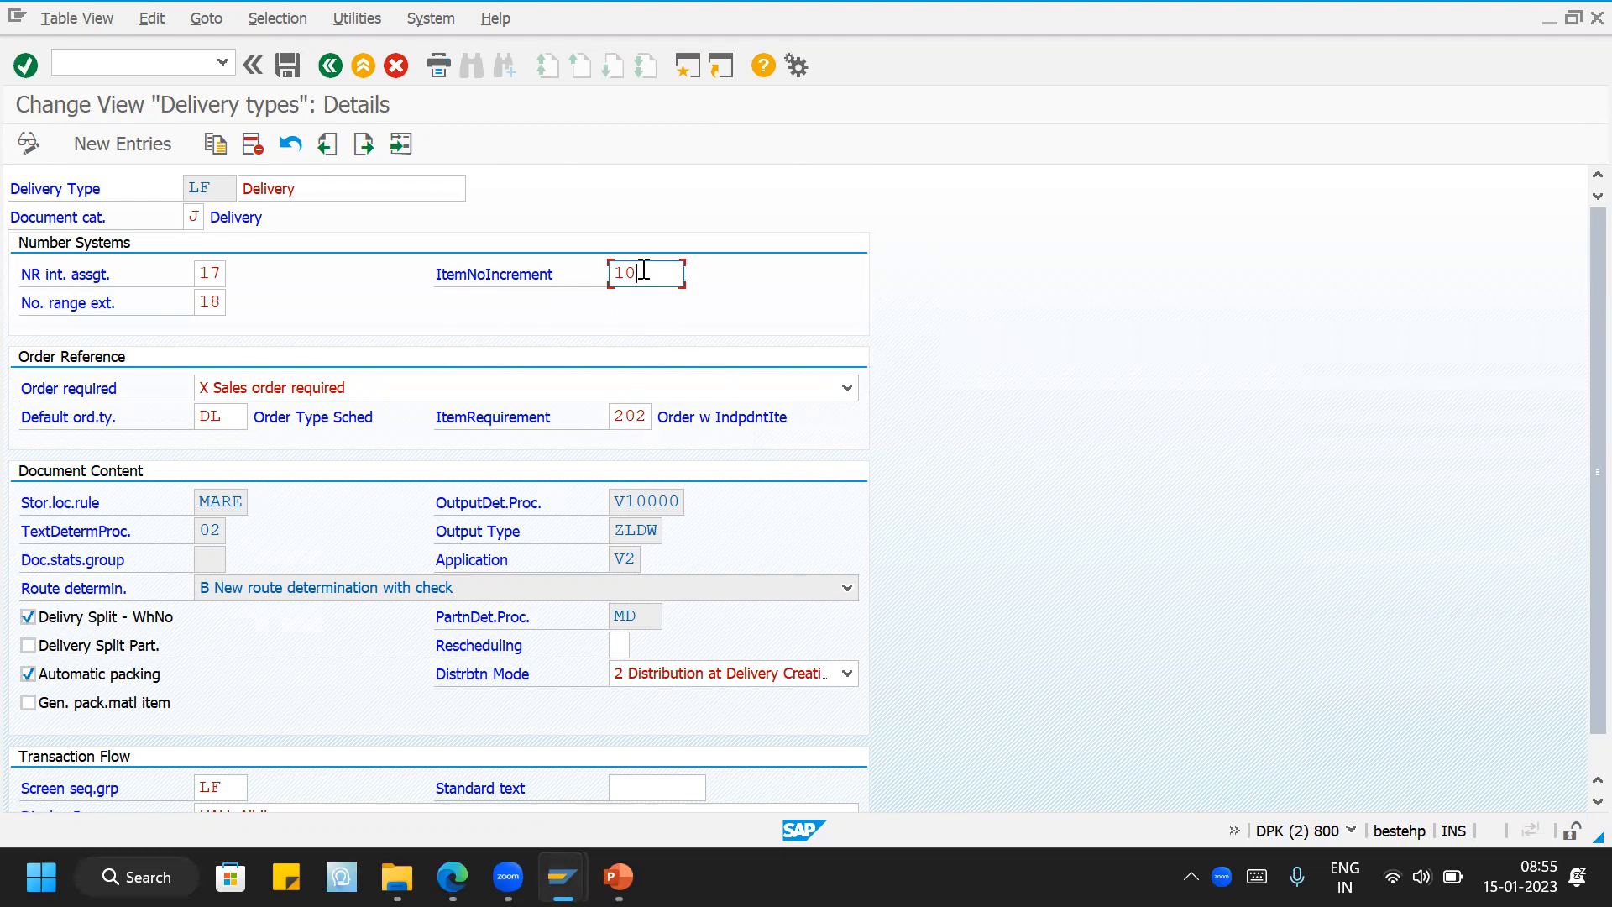
key(alt+Tab)
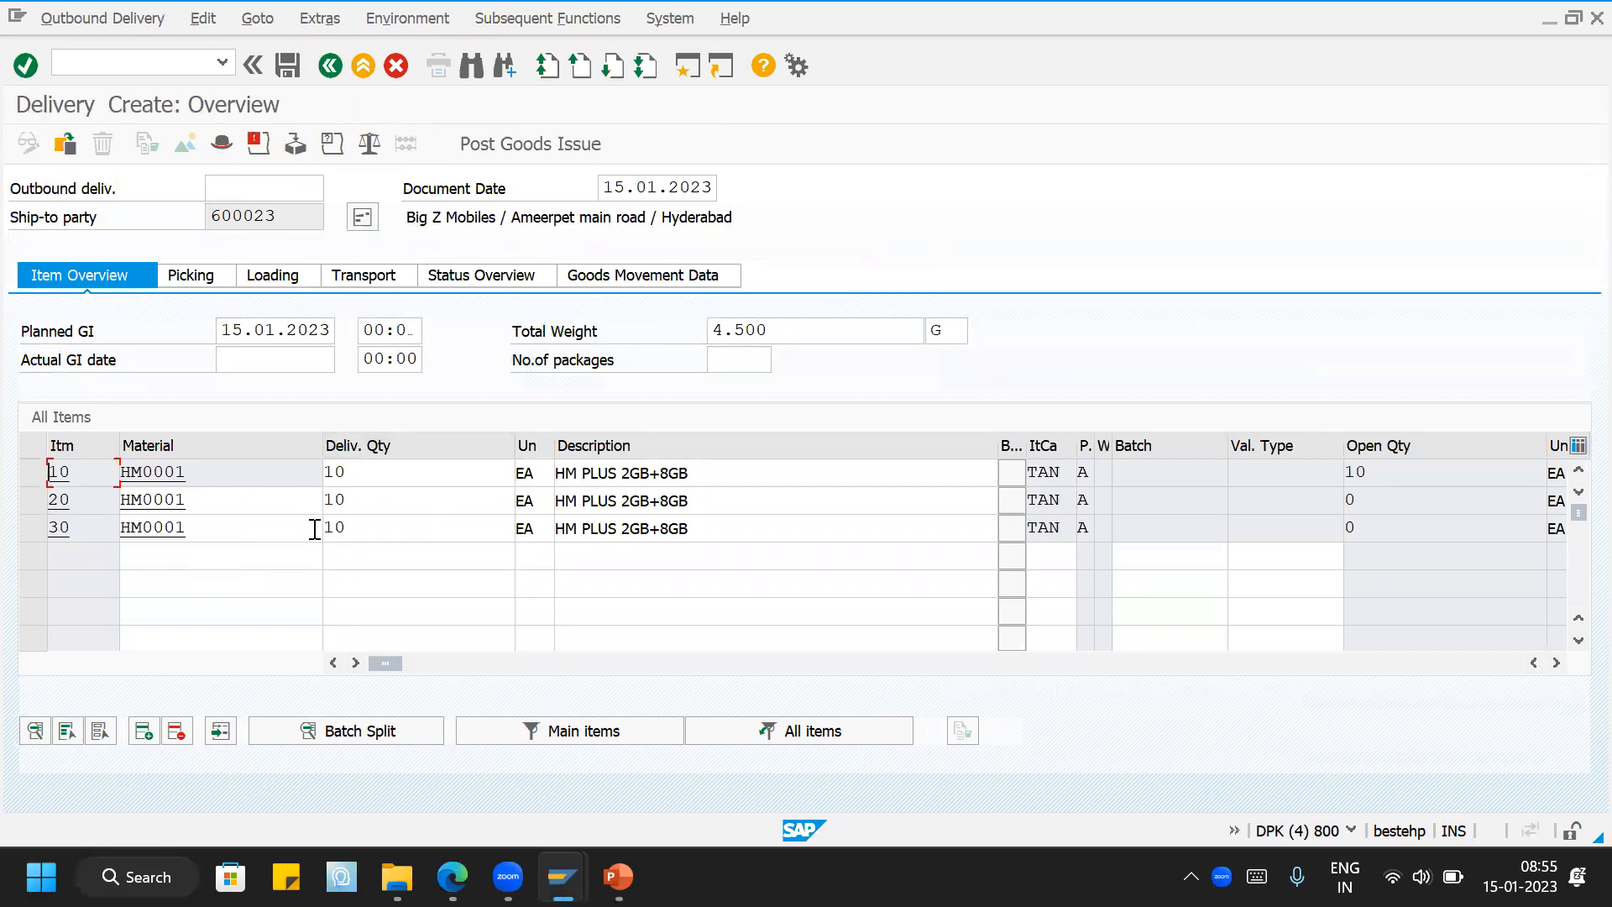
Step: Set delivery type LF's item requirement to routine 201, No ord.w.indep.item
mouse_move(562, 877)
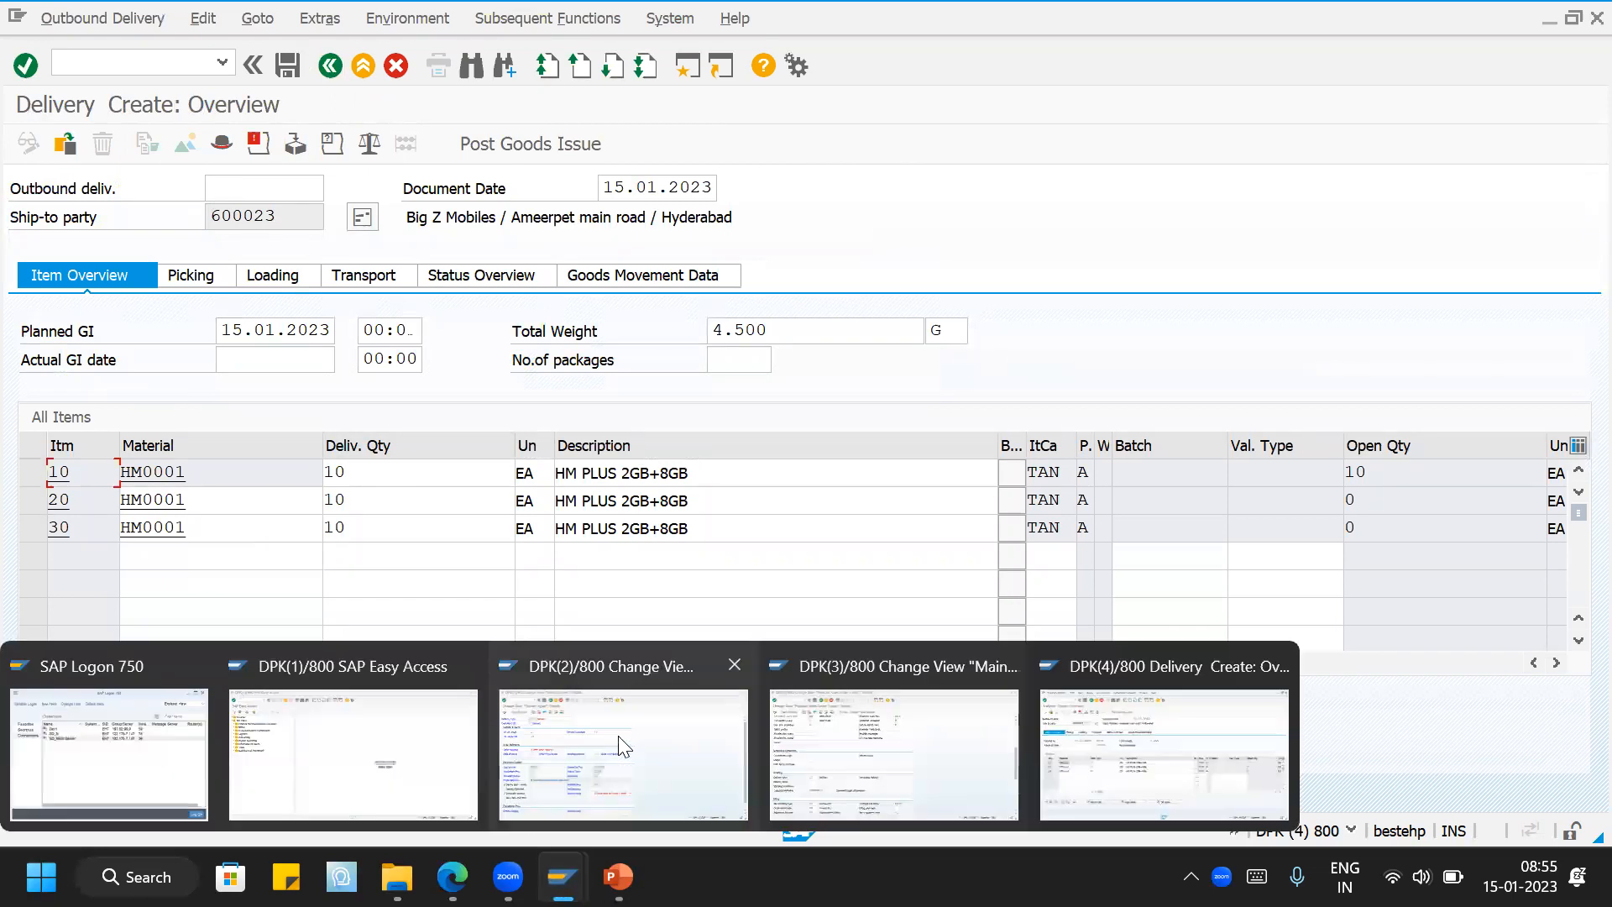
click(621, 746)
click(643, 417)
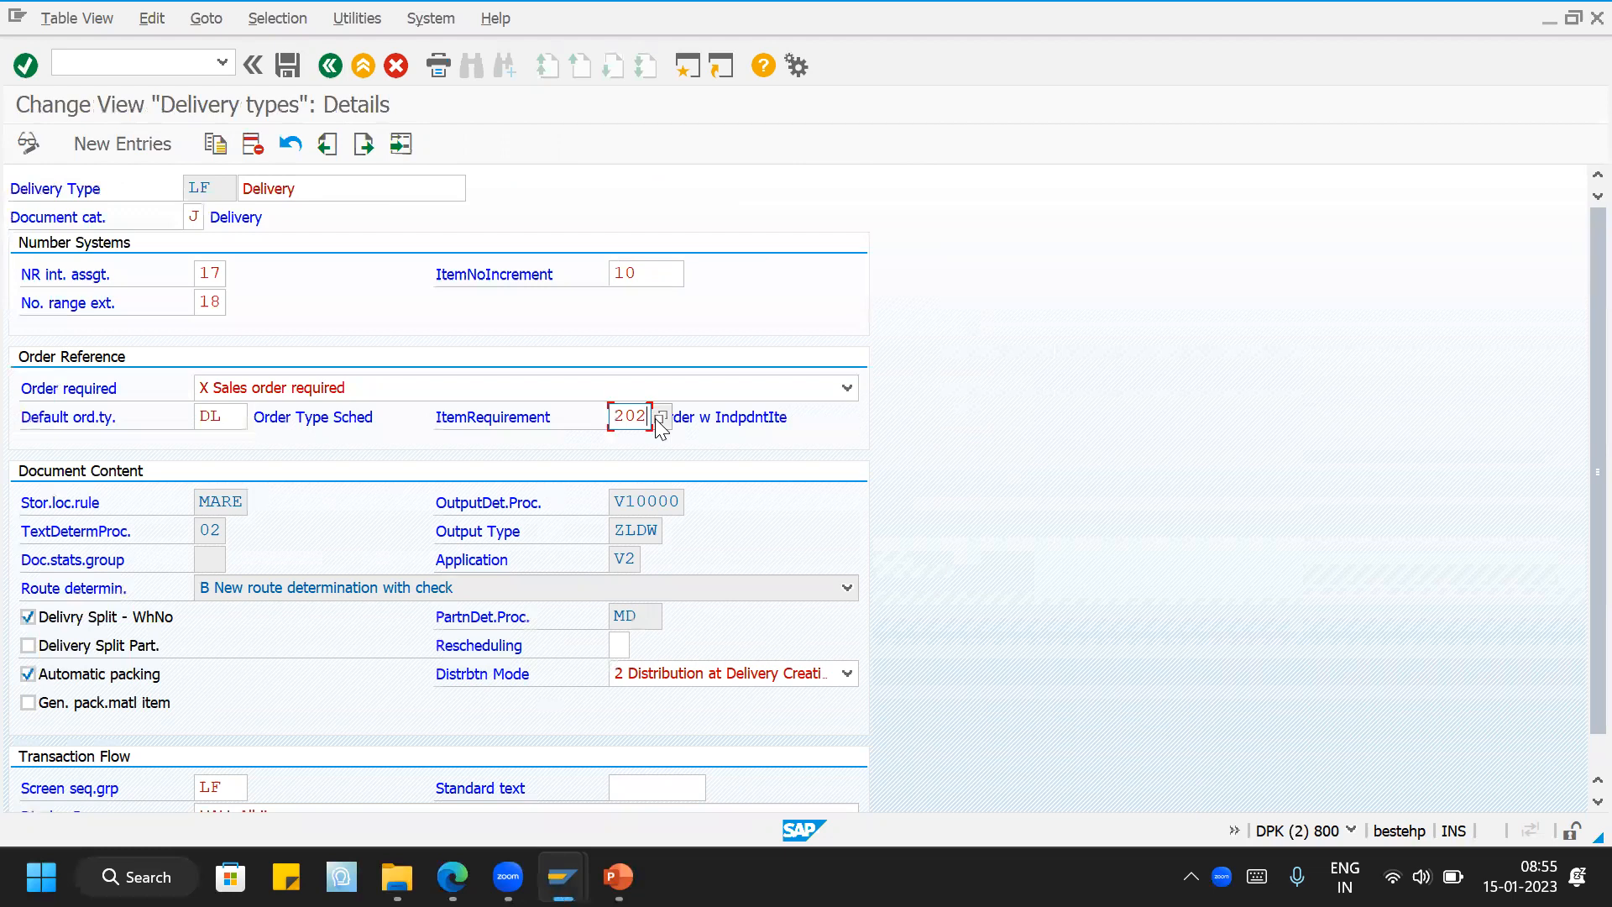
key(F4)
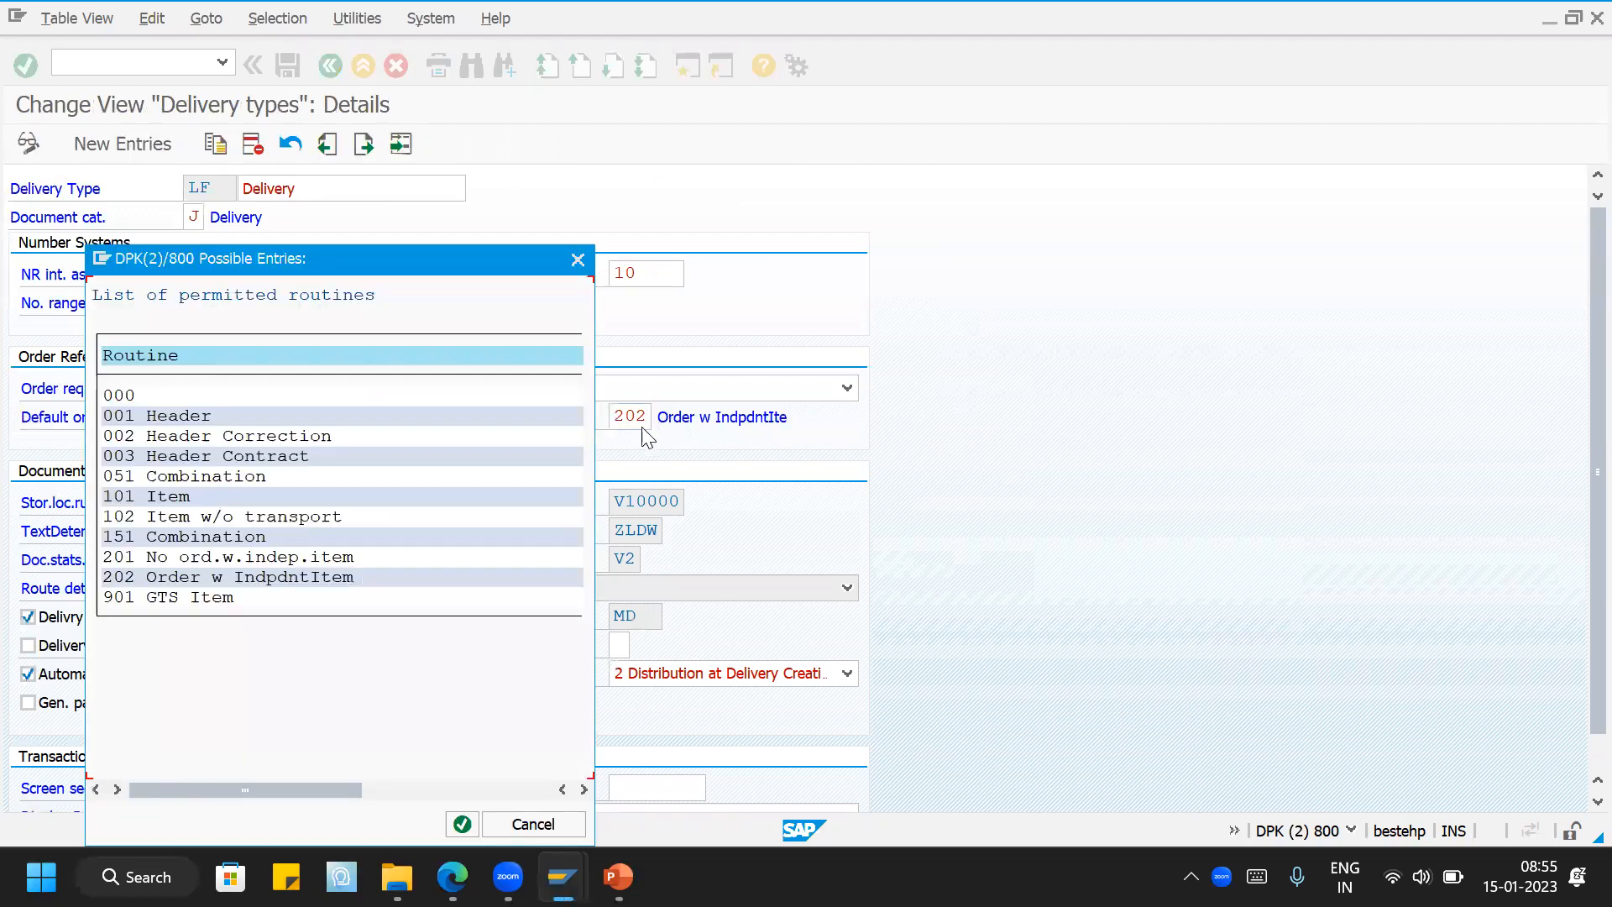
double_click(173, 557)
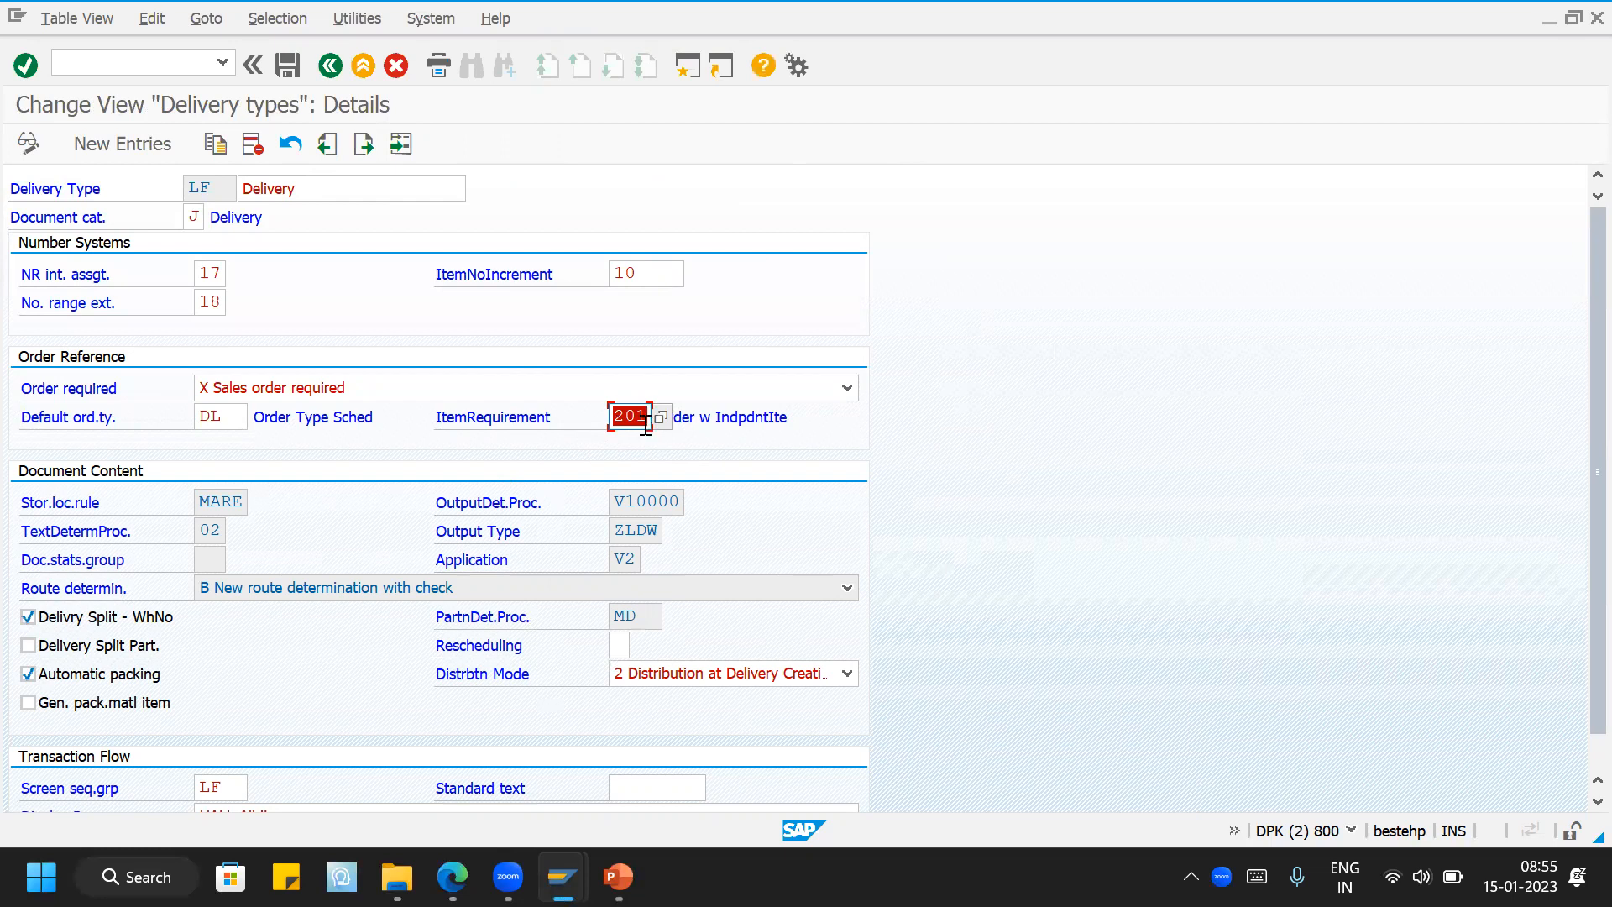
Step: Save delivery type LF and display the proposed sales order with transaction VA03 in the delivery session
click(283, 62)
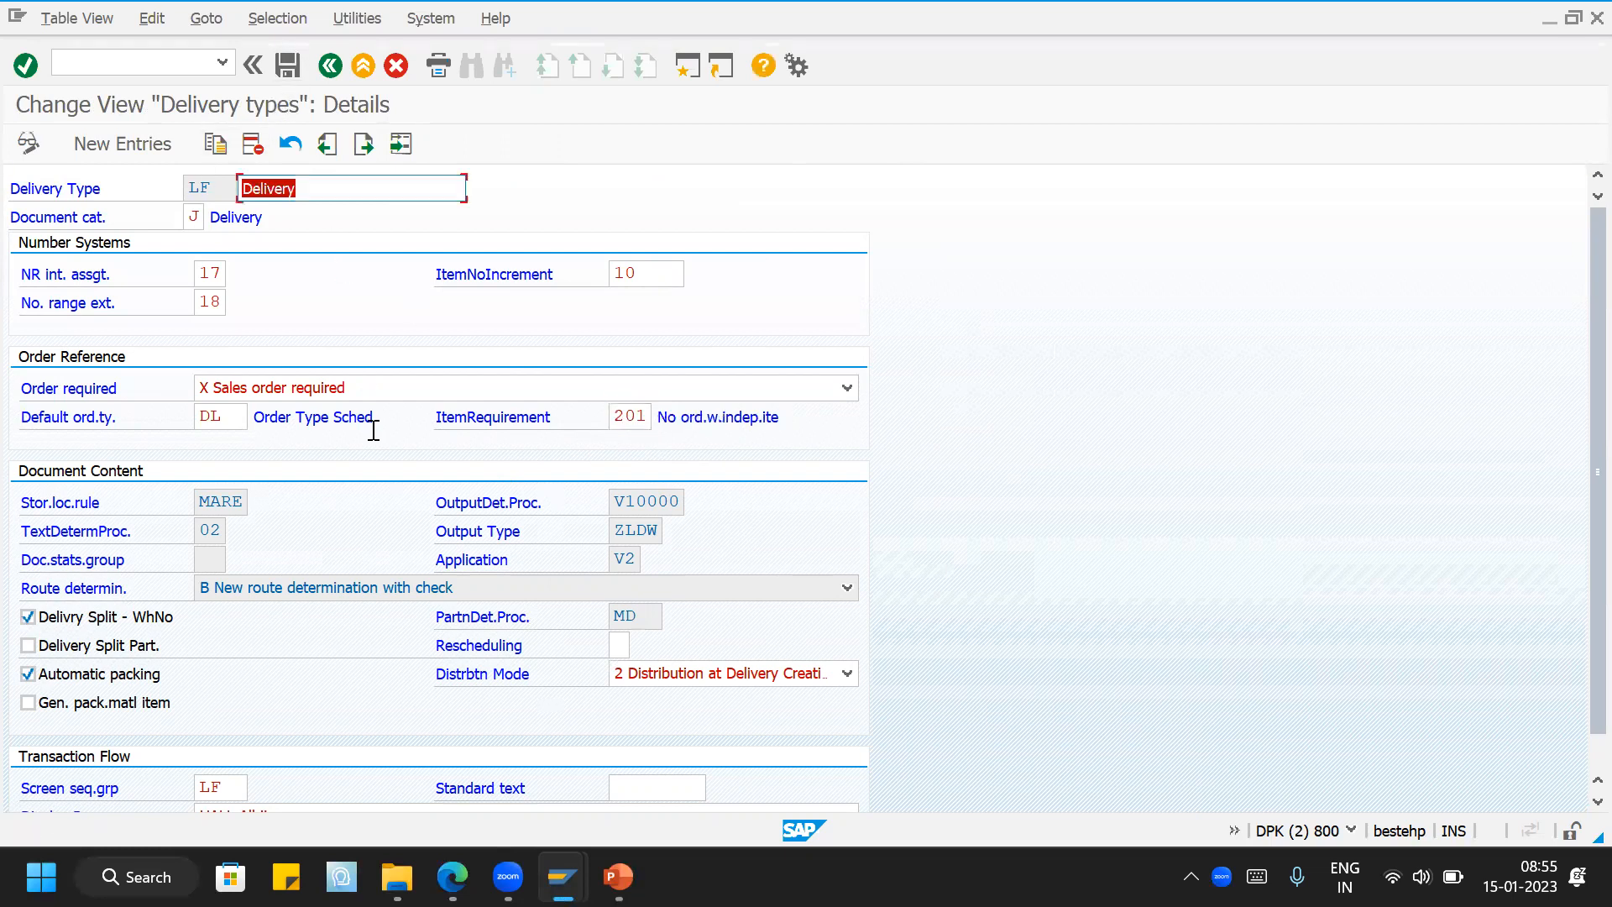
mouse_move(562, 874)
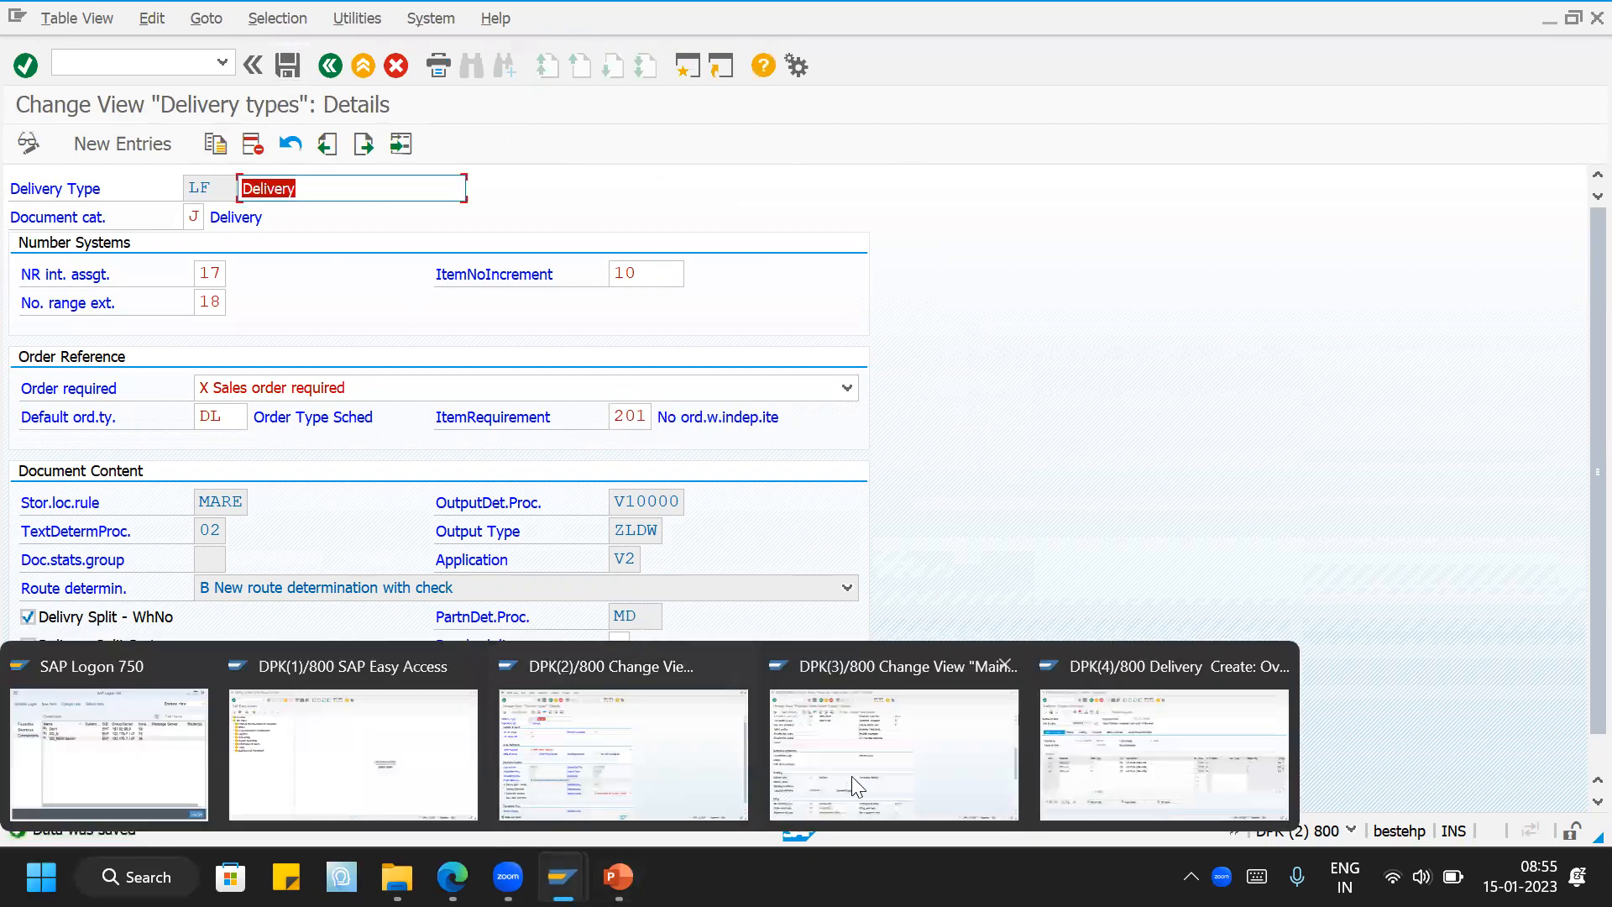
click(1125, 779)
click(152, 66)
text(/NVA03)
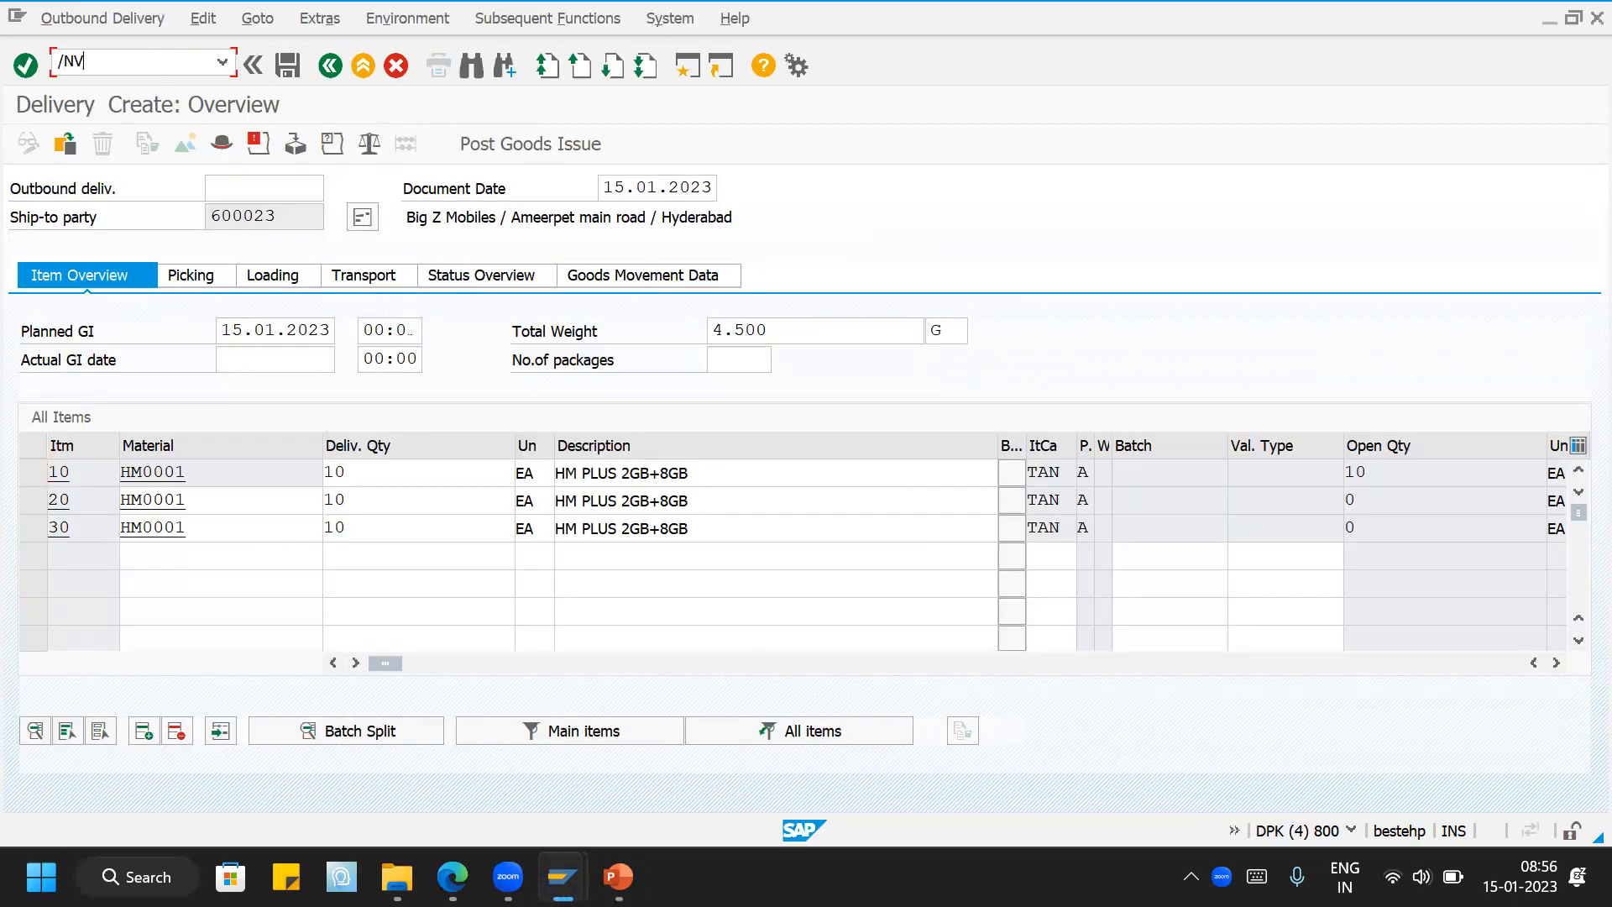
key(Return)
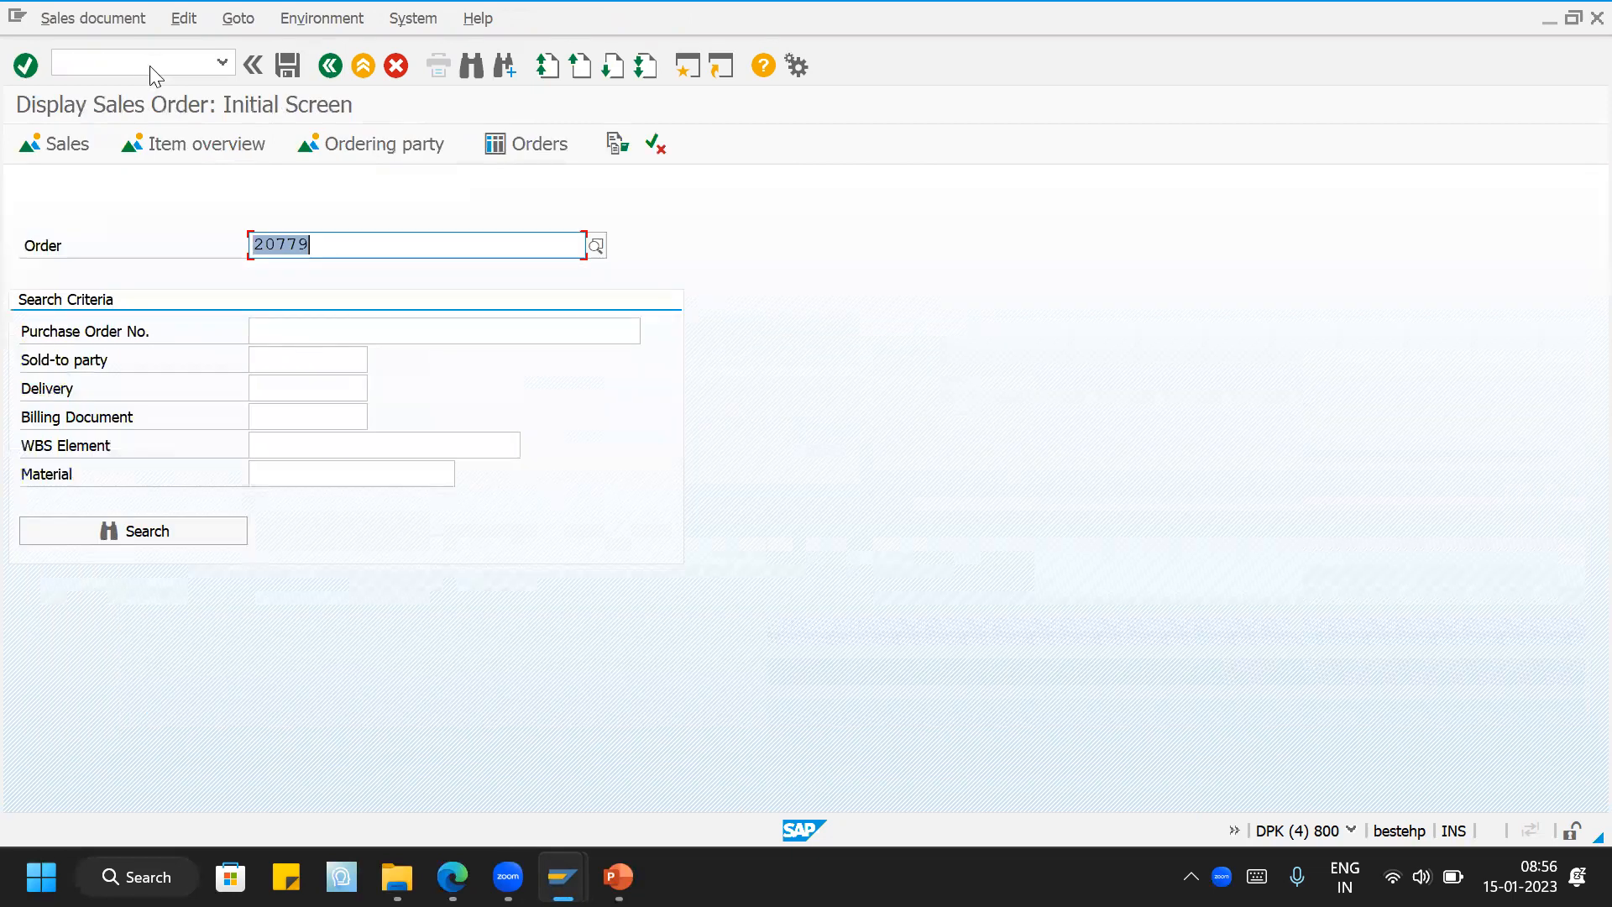
key(Return)
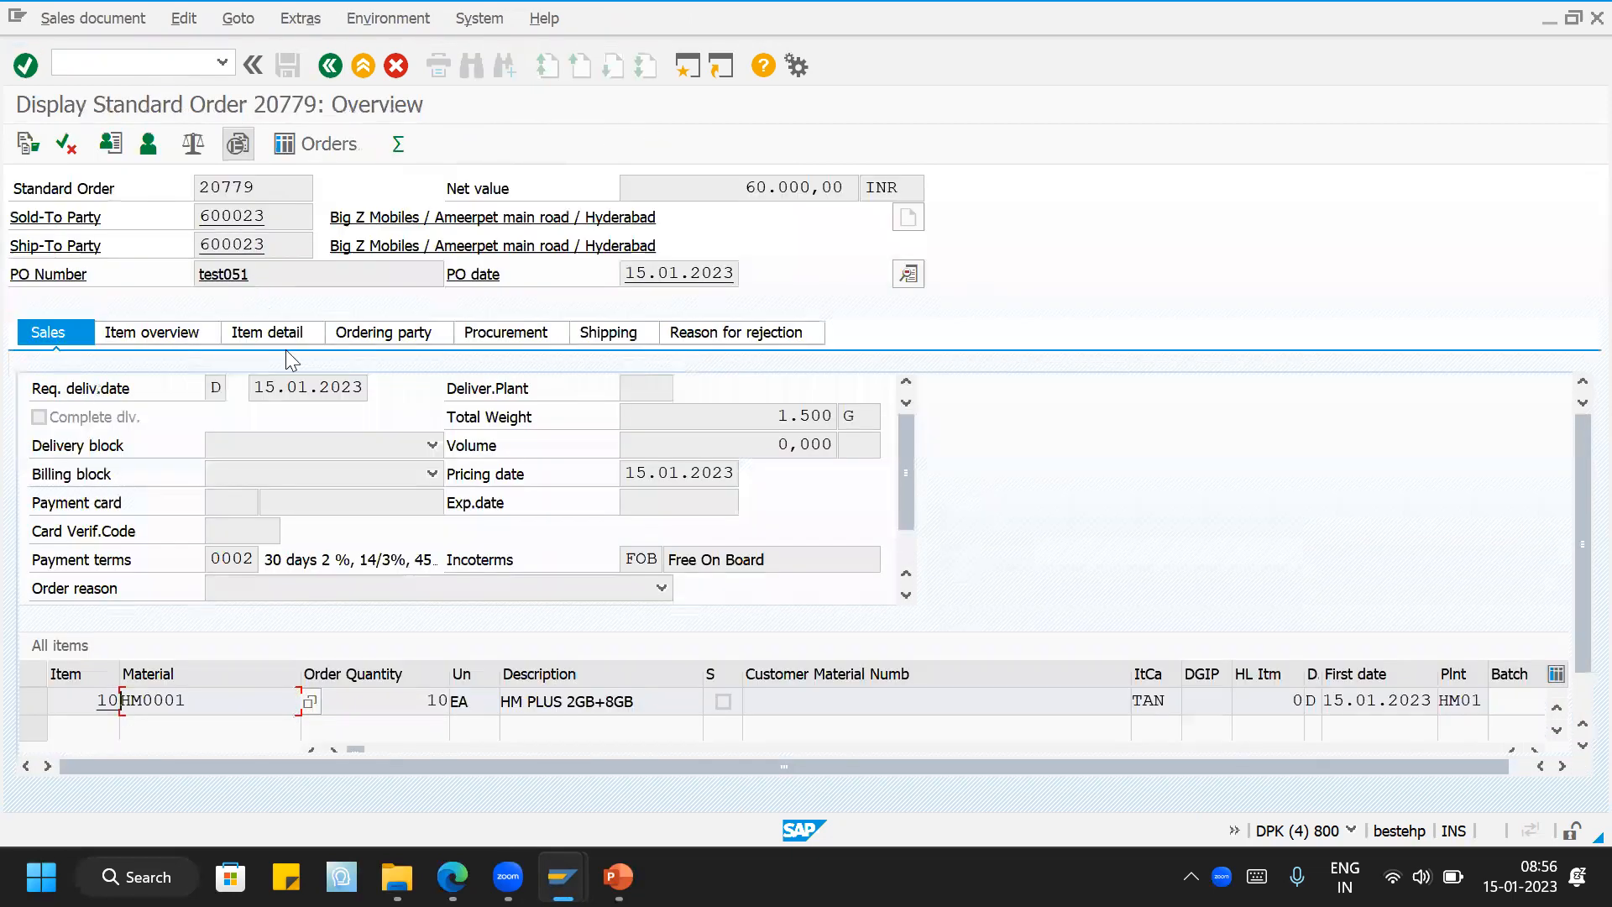
Step: Create an outbound delivery from the sales order and try to add two HM0001 items with quantity 10 each
click(74, 17)
click(117, 212)
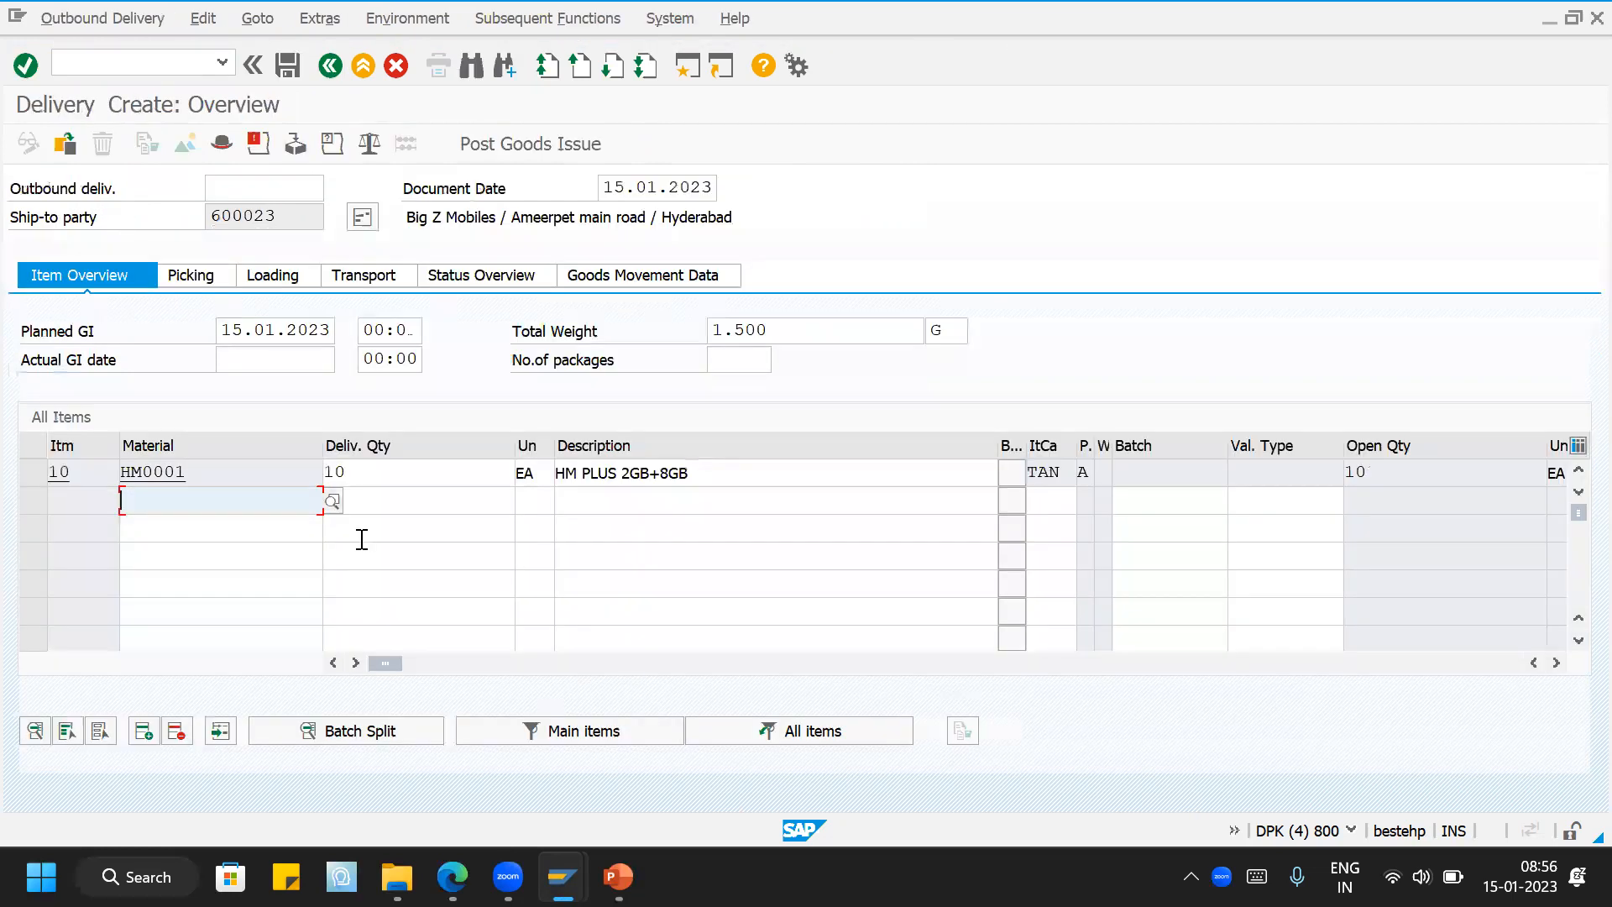
click(194, 496)
click(192, 525)
click(405, 507)
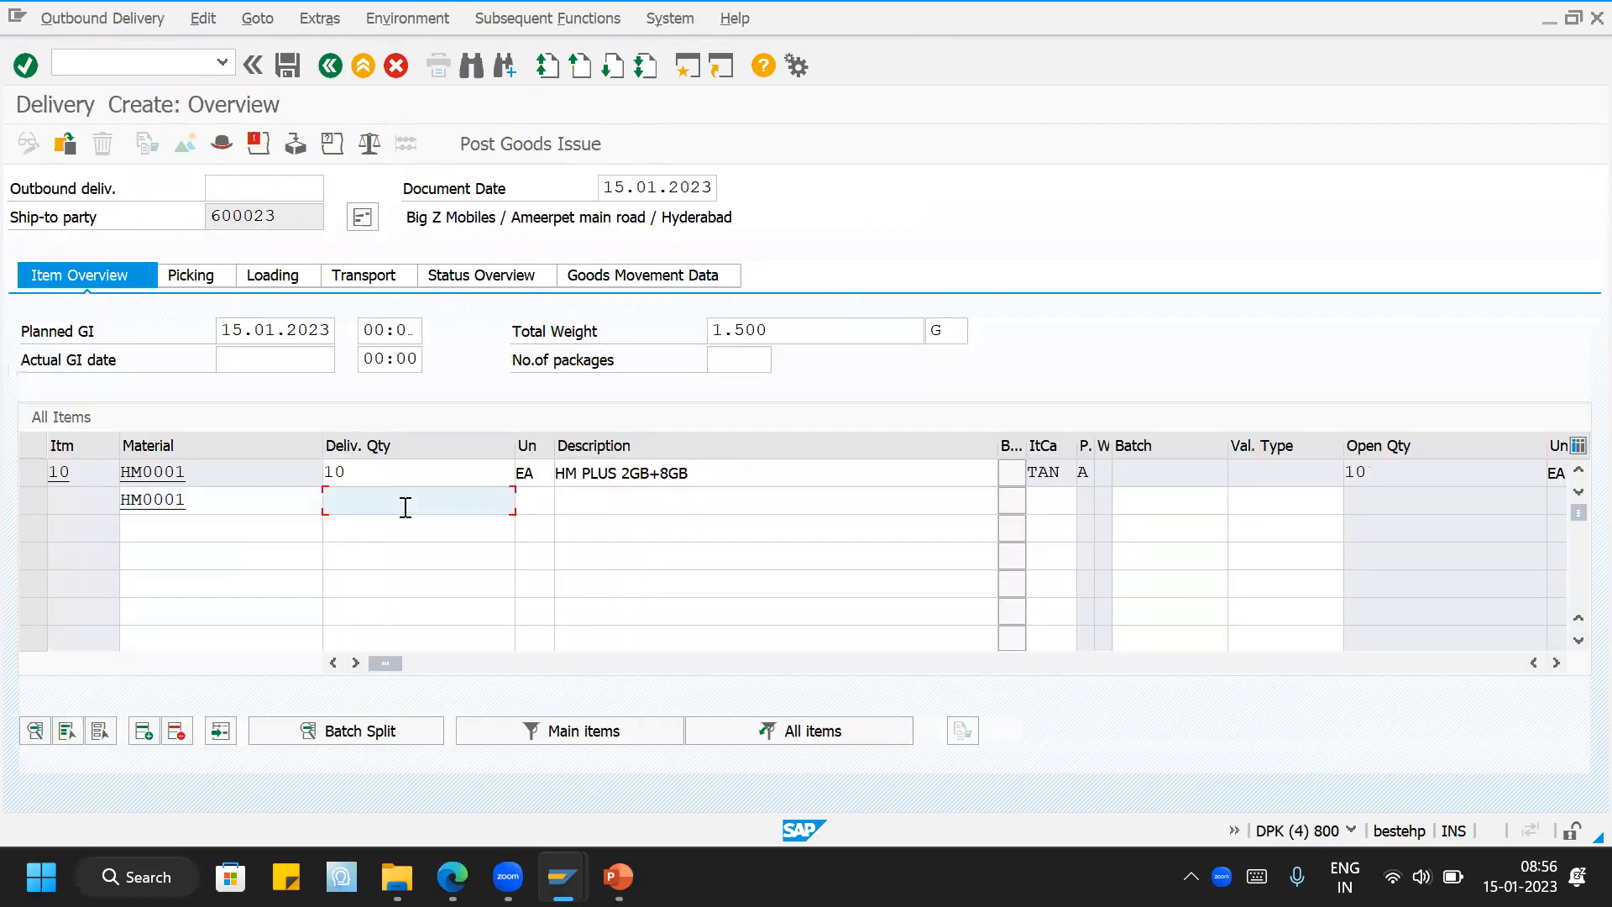
click(395, 525)
click(189, 528)
click(201, 554)
click(420, 529)
click(418, 549)
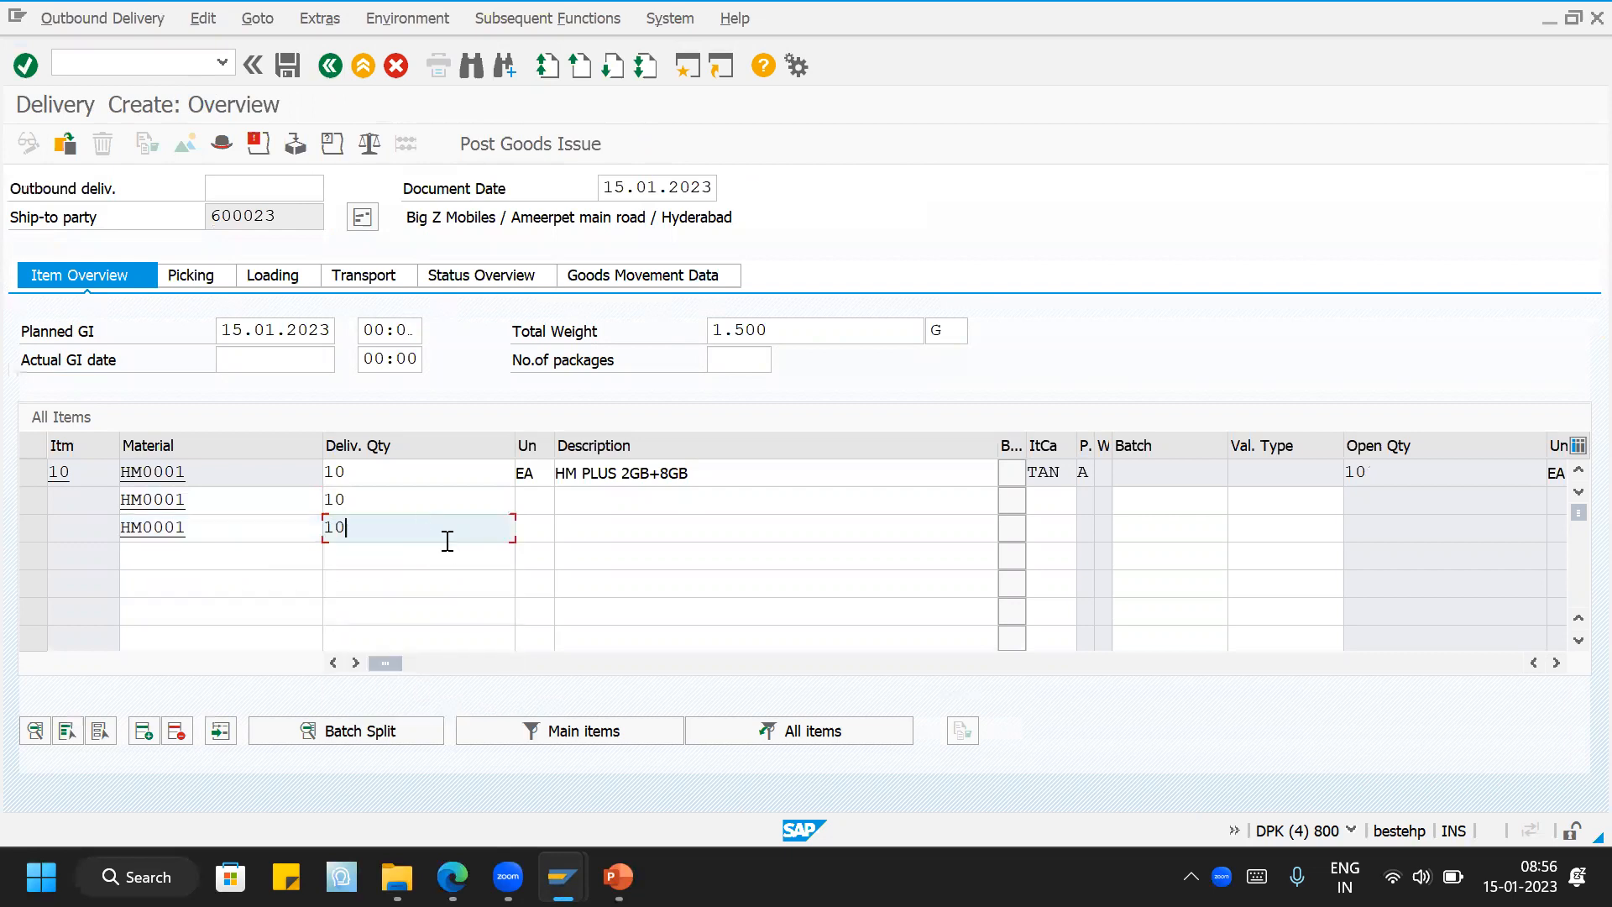
key(Return)
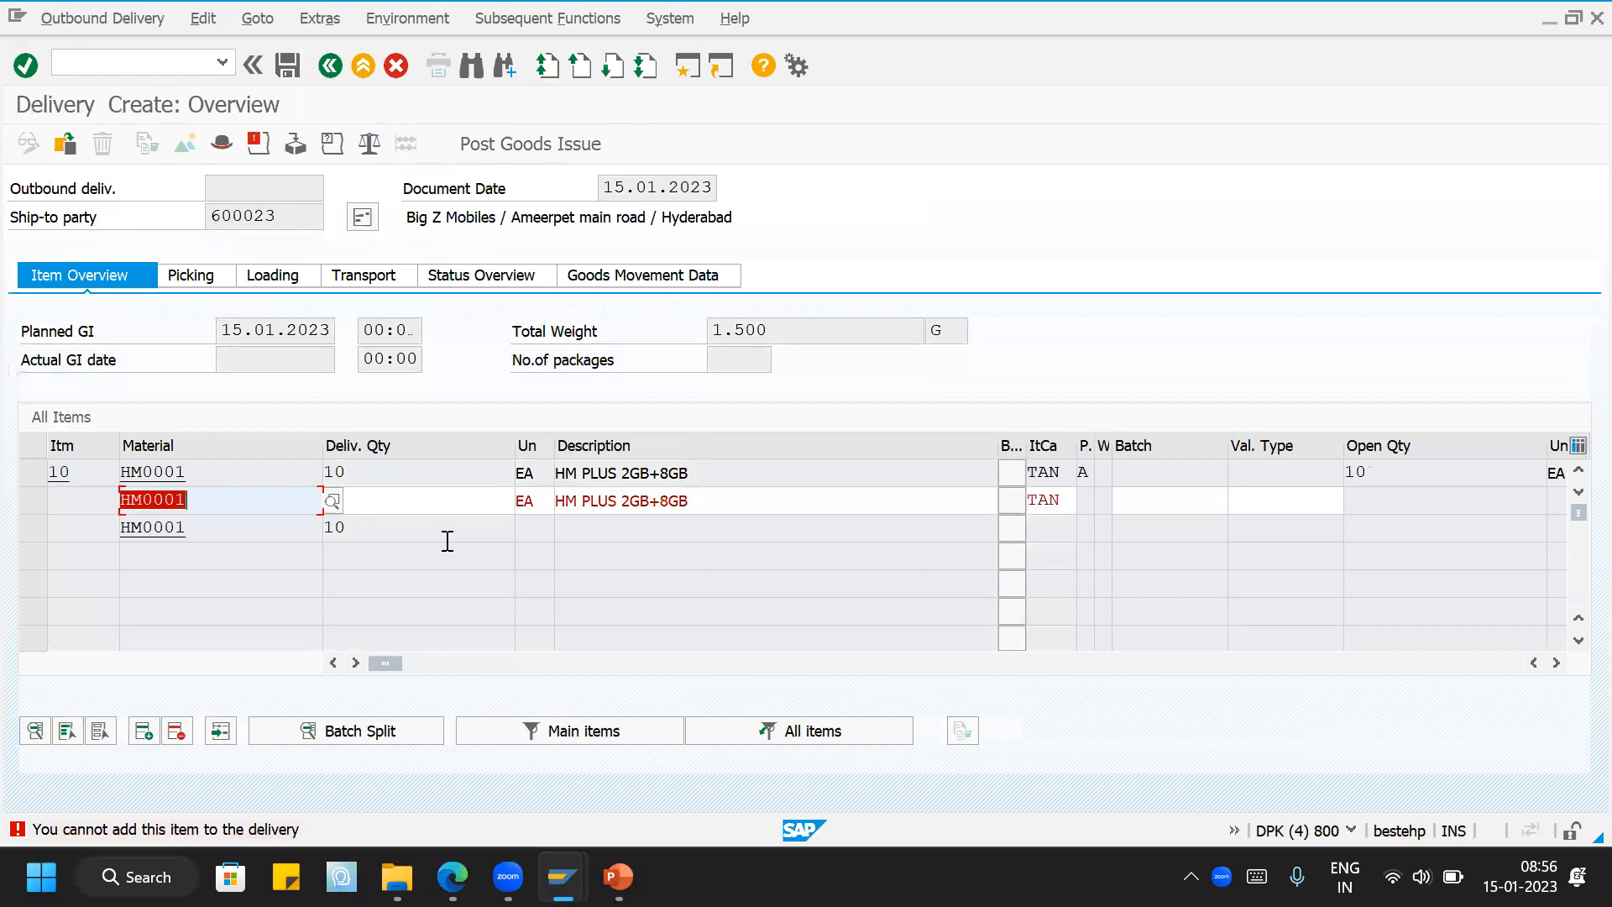
key(Return)
Step: Set delivery type LF's item requirement to routine 202, Order w IndpdntIte, and save the change
mouse_move(563, 877)
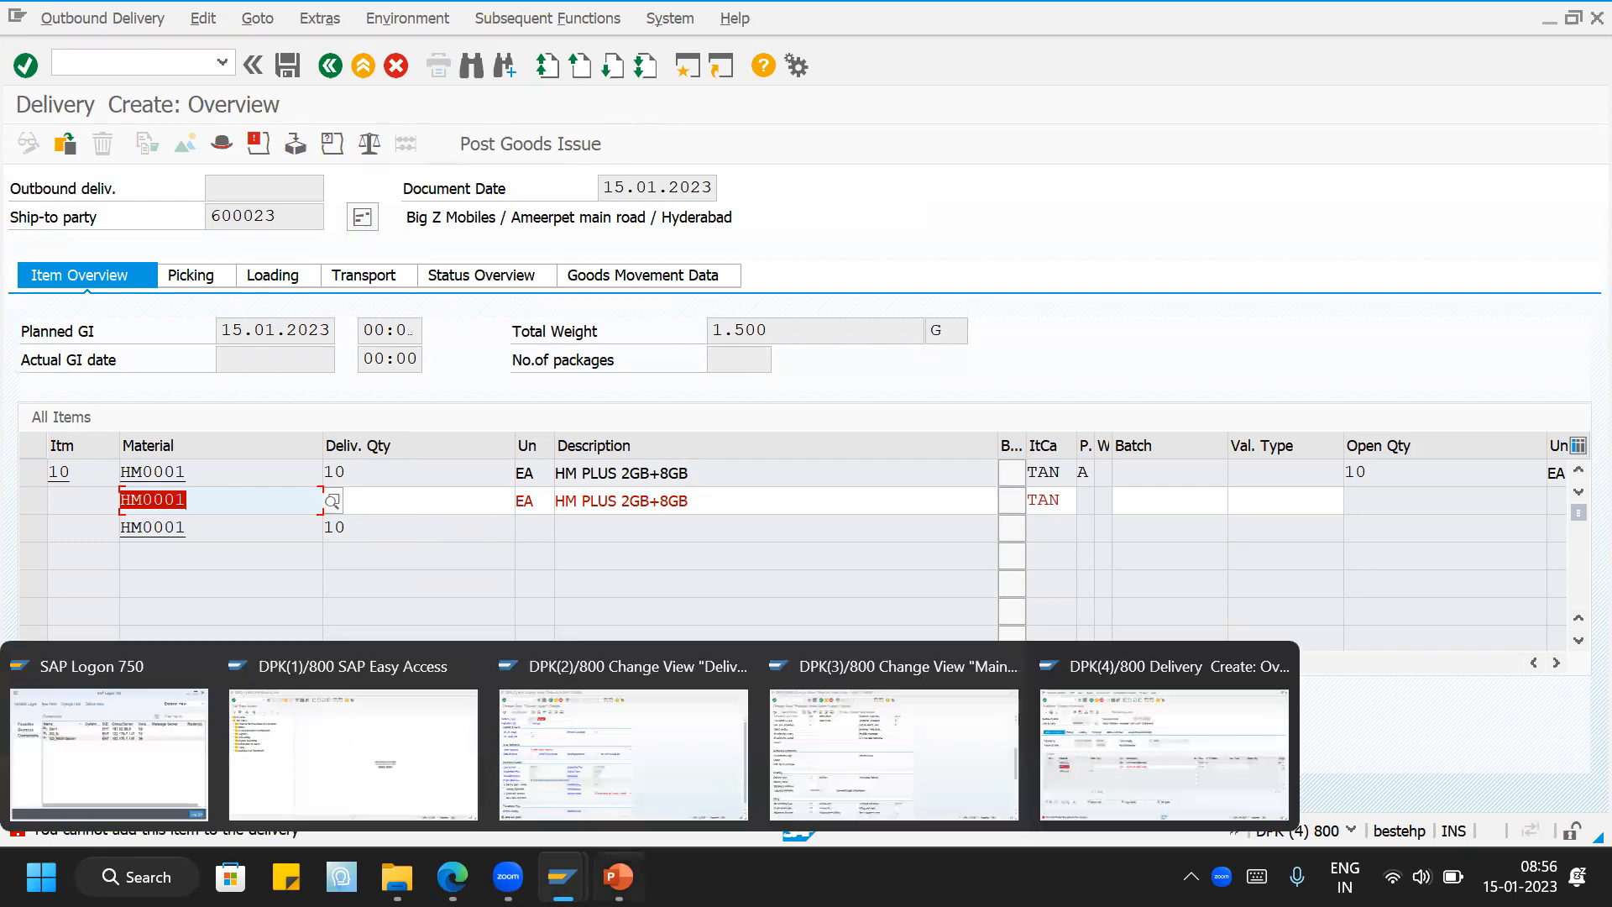
click(578, 793)
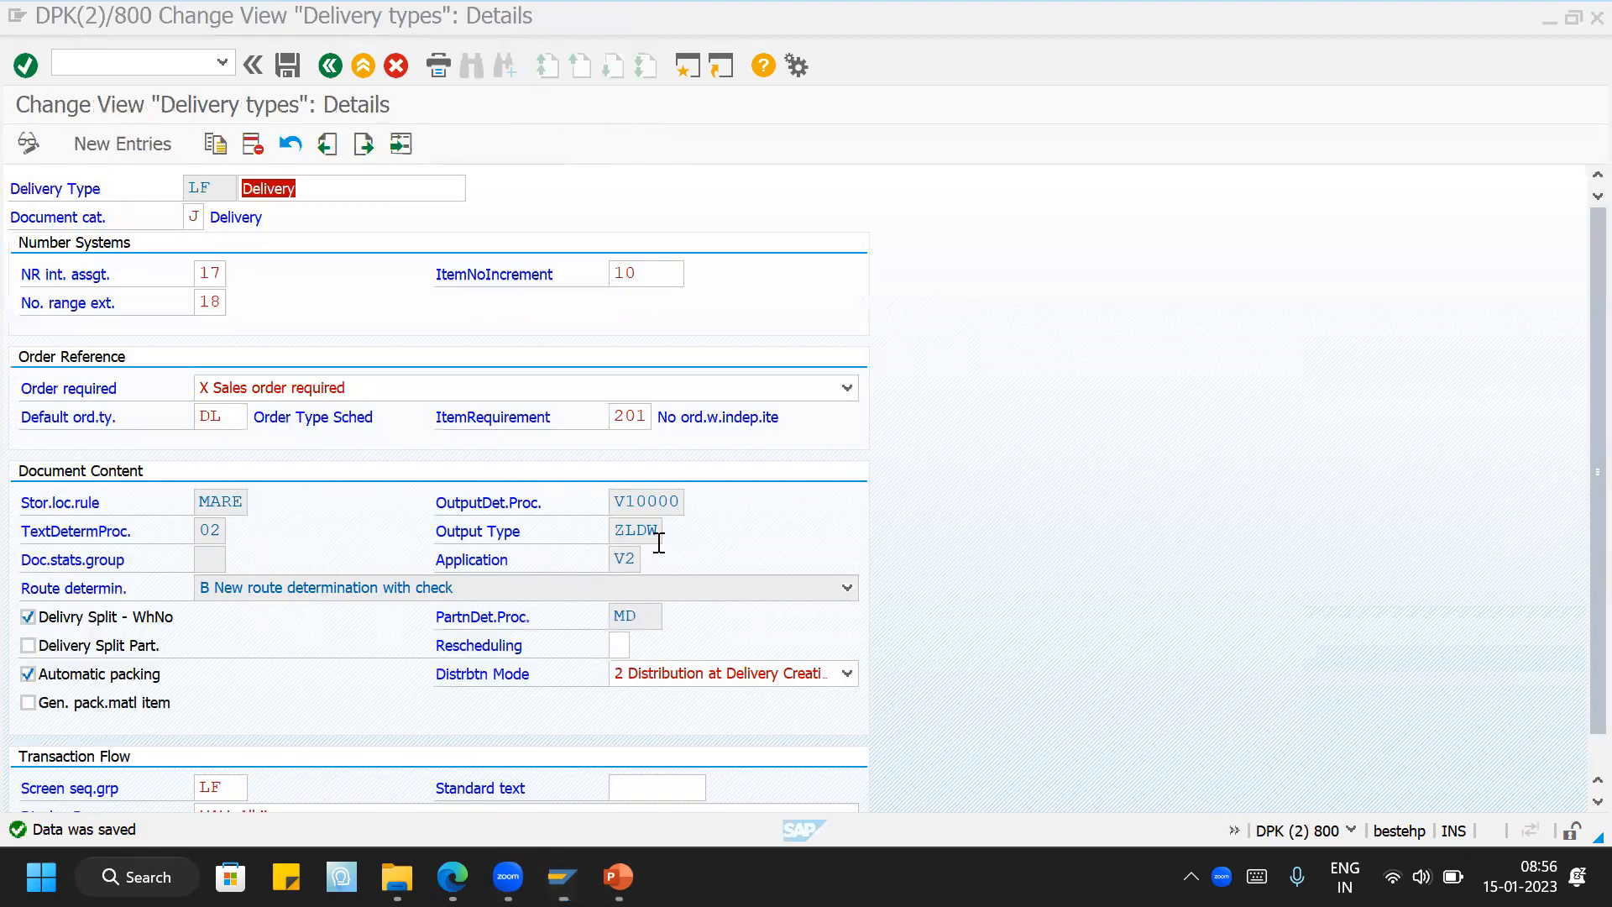
click(644, 417)
key(BackSpace)
text(2)
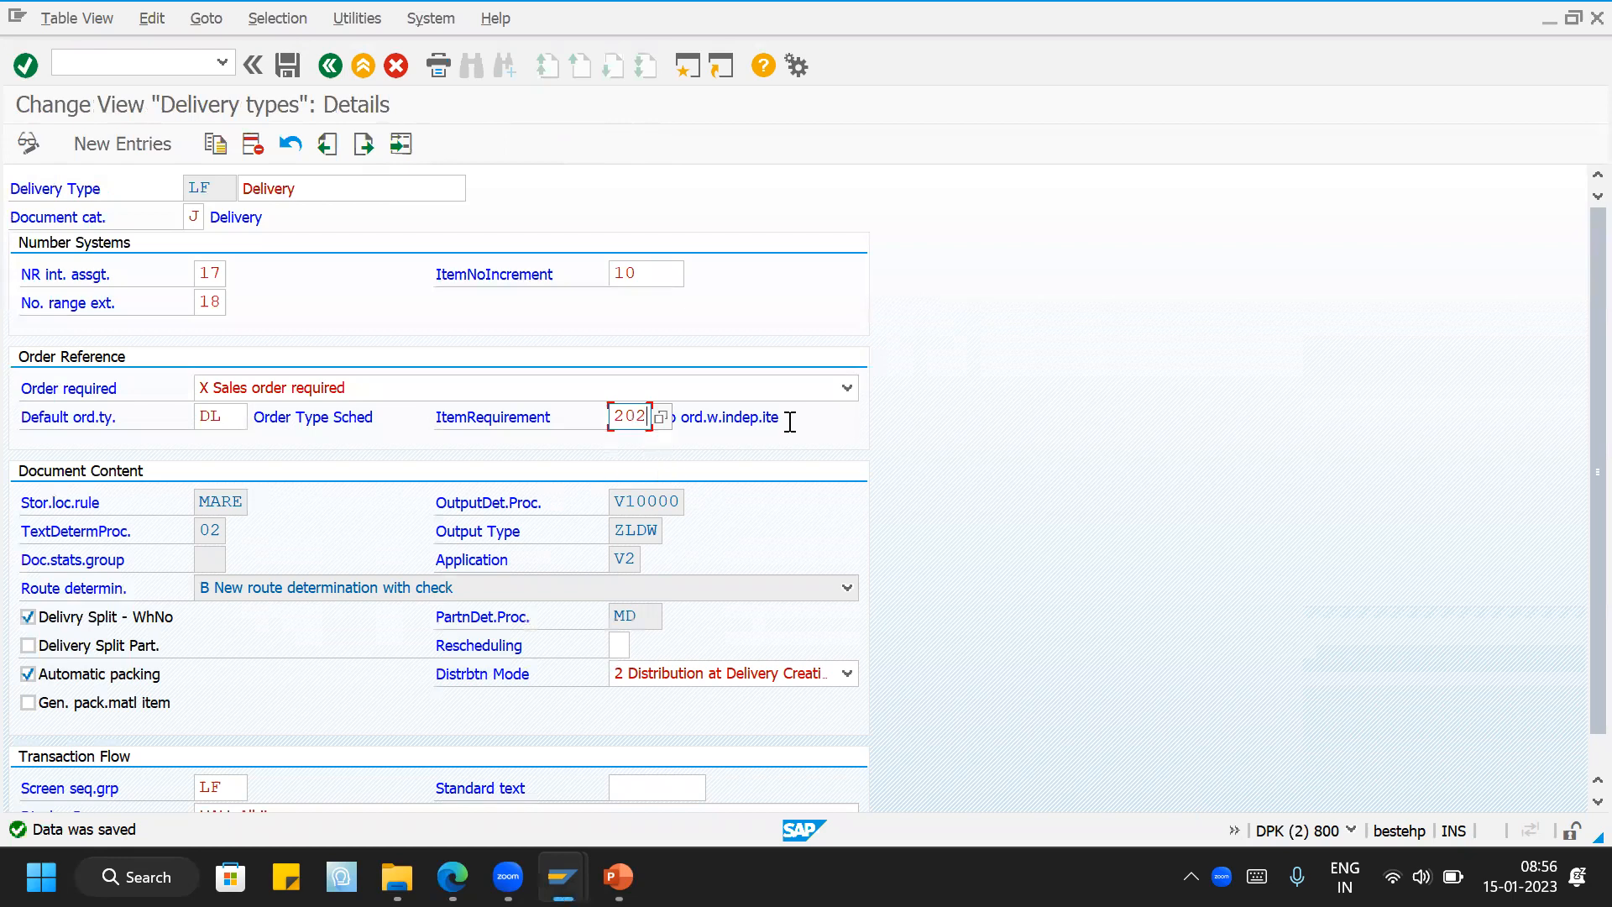
key(Return)
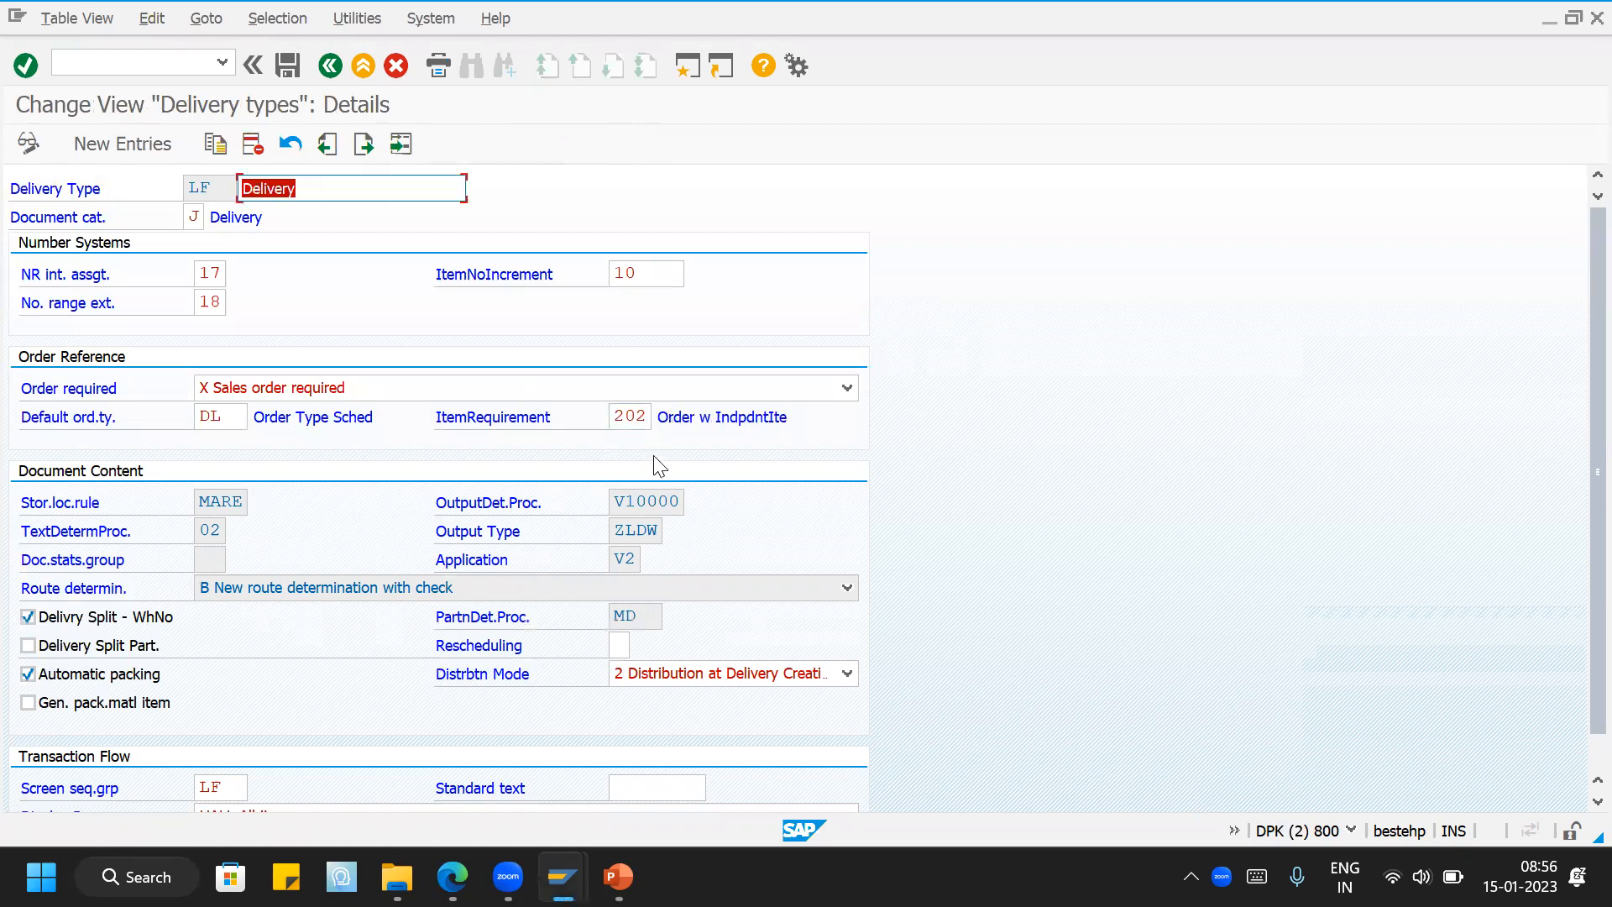
click(292, 61)
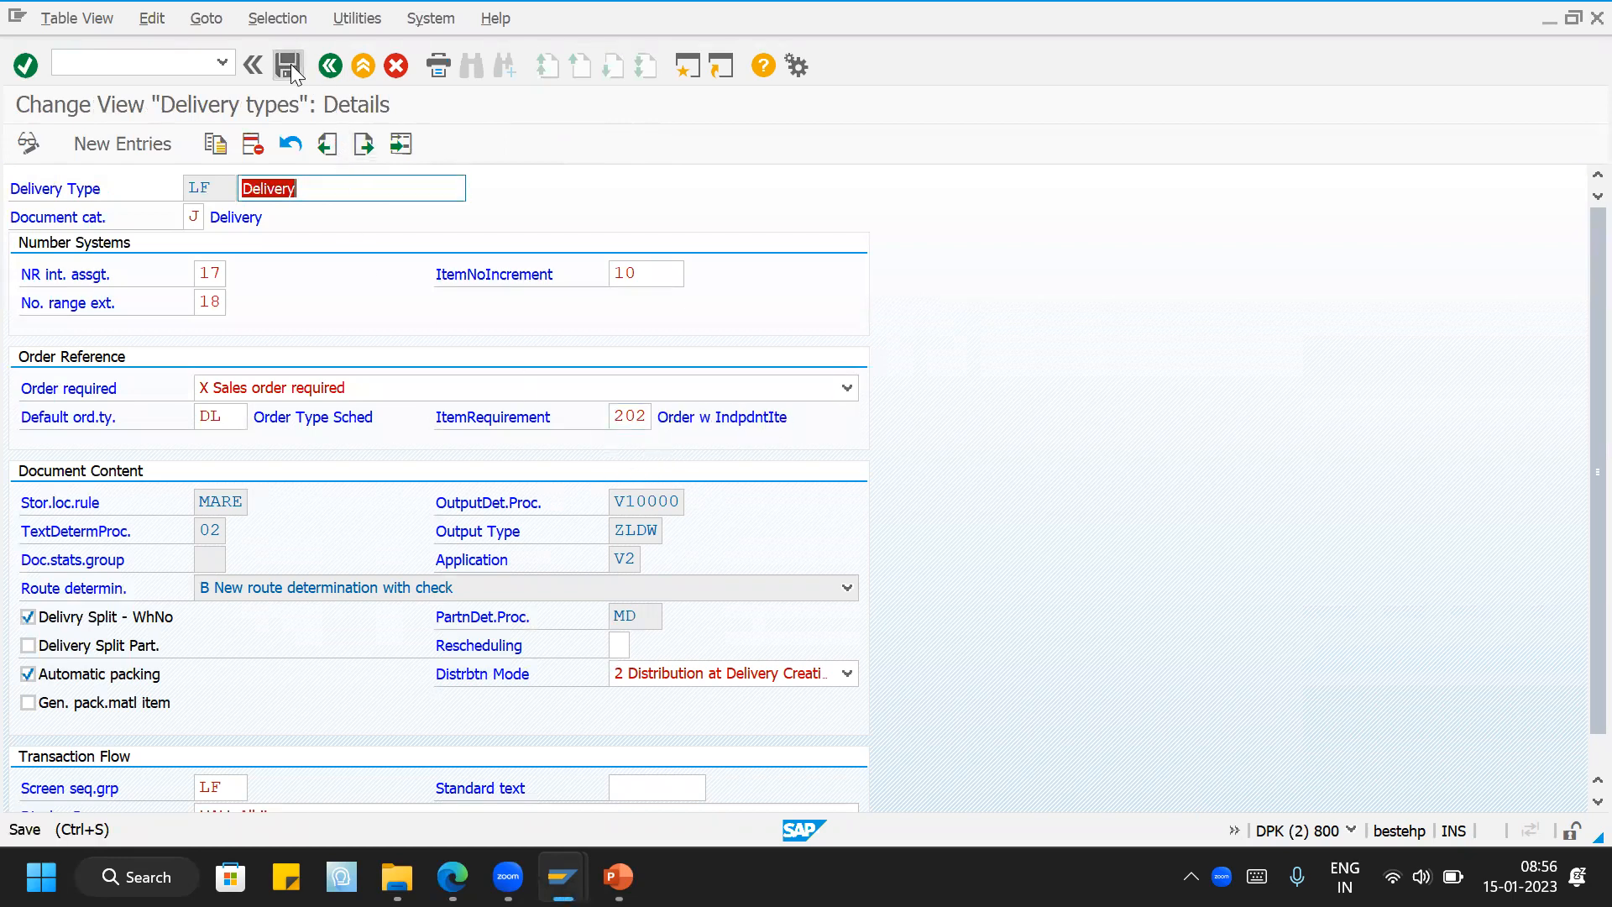
Step: Review the possible storage location rules for delivery type LF, including MALA, RETA and MARE, without changing the setting
scroll(546, 588, down, 1)
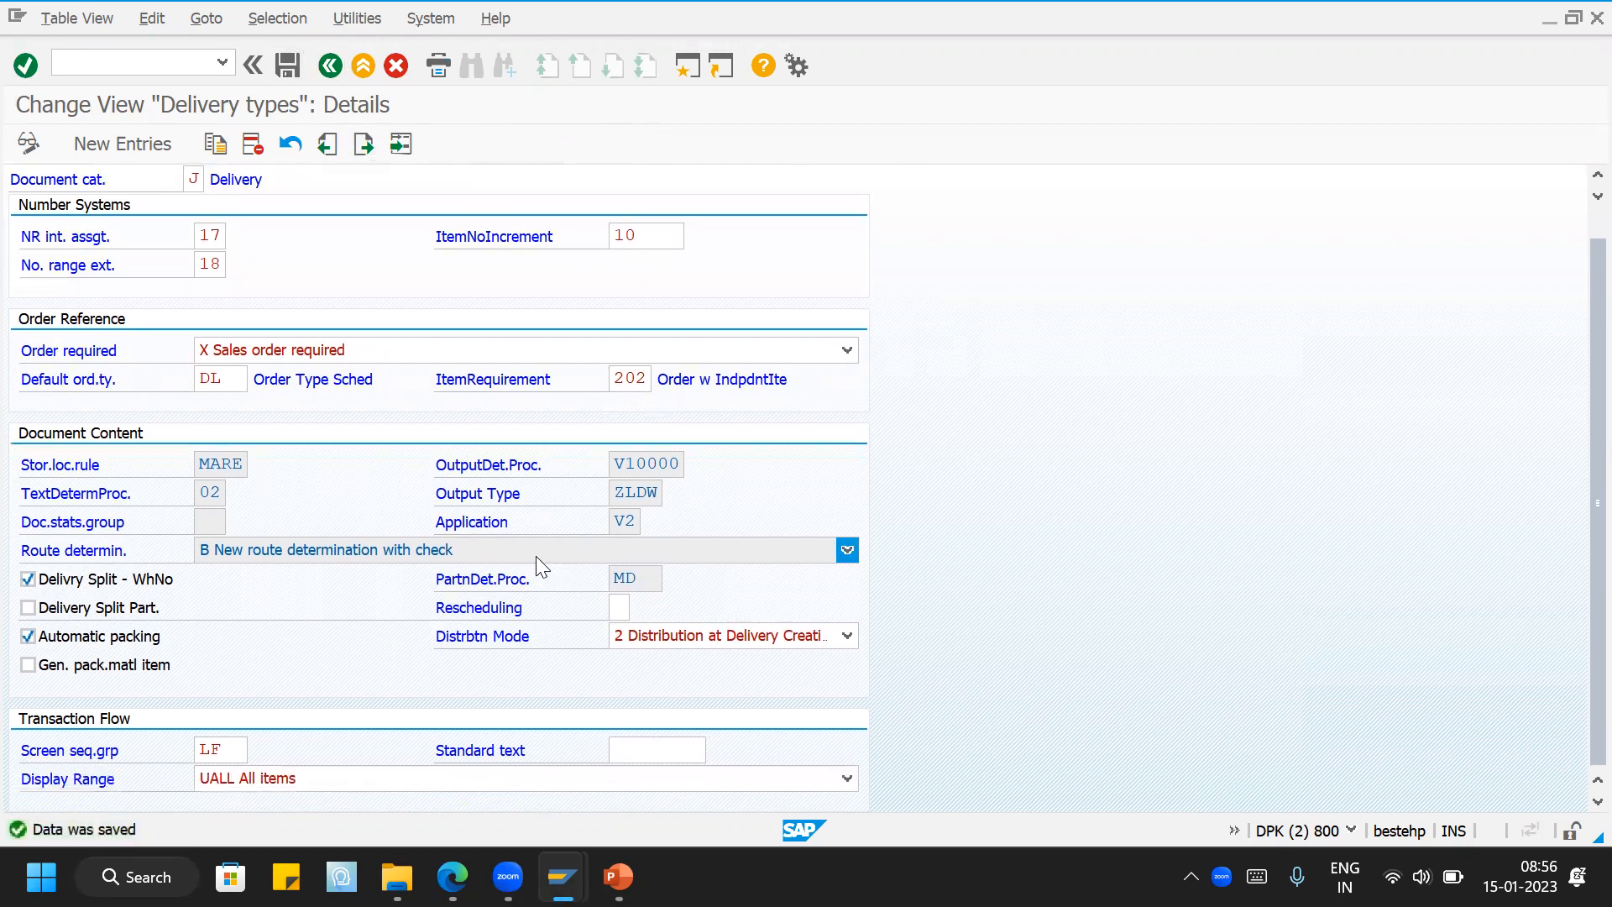
click(203, 464)
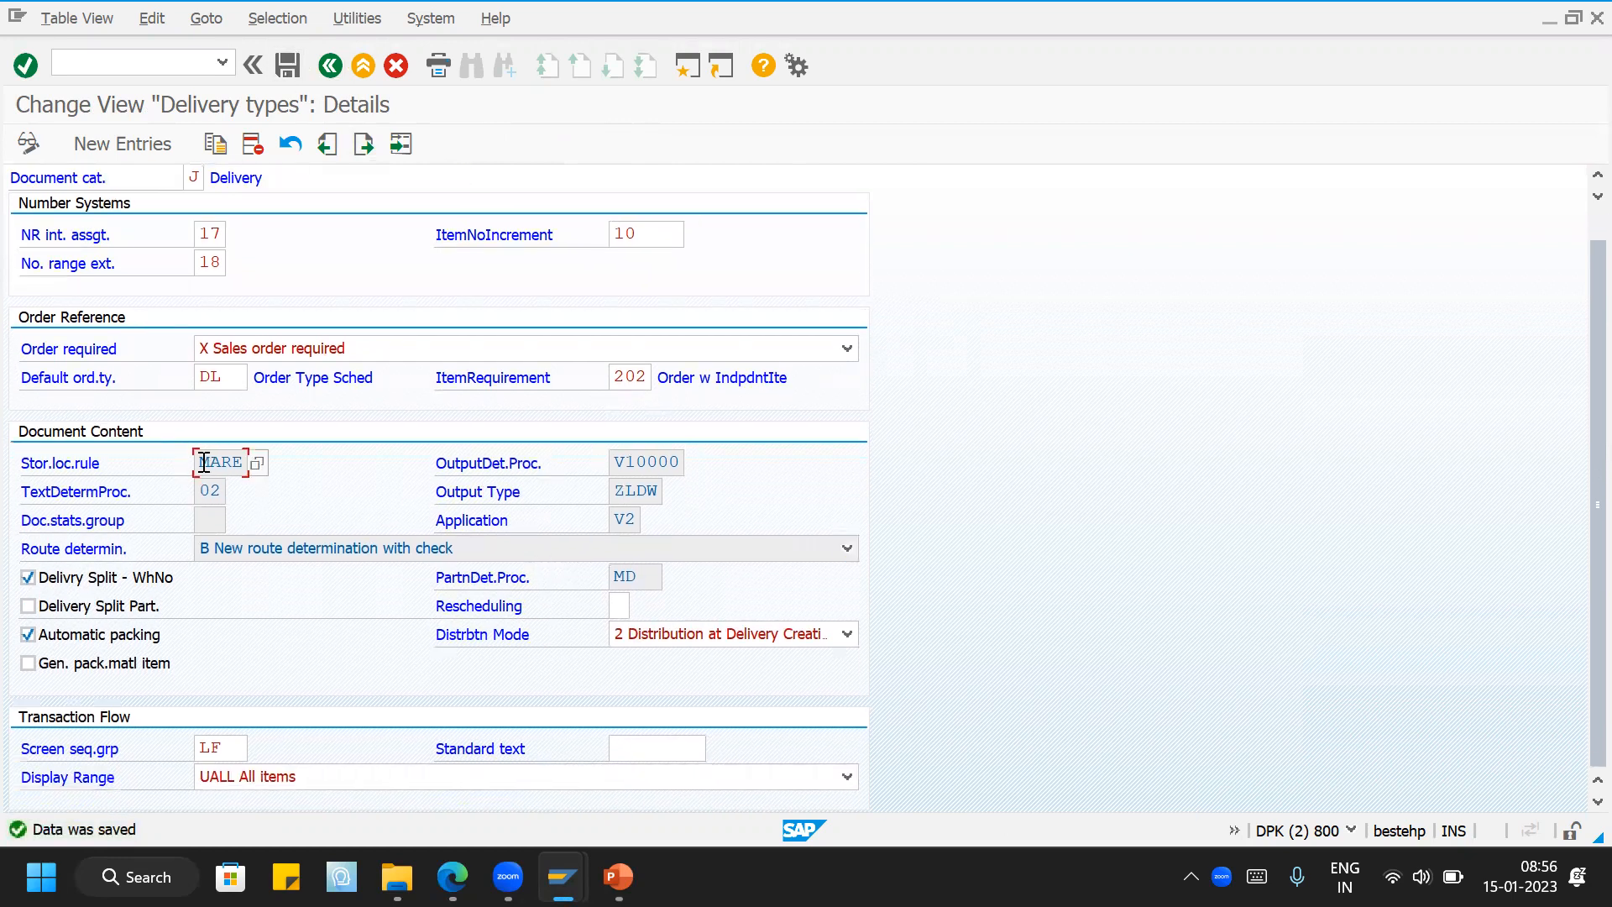
click(256, 464)
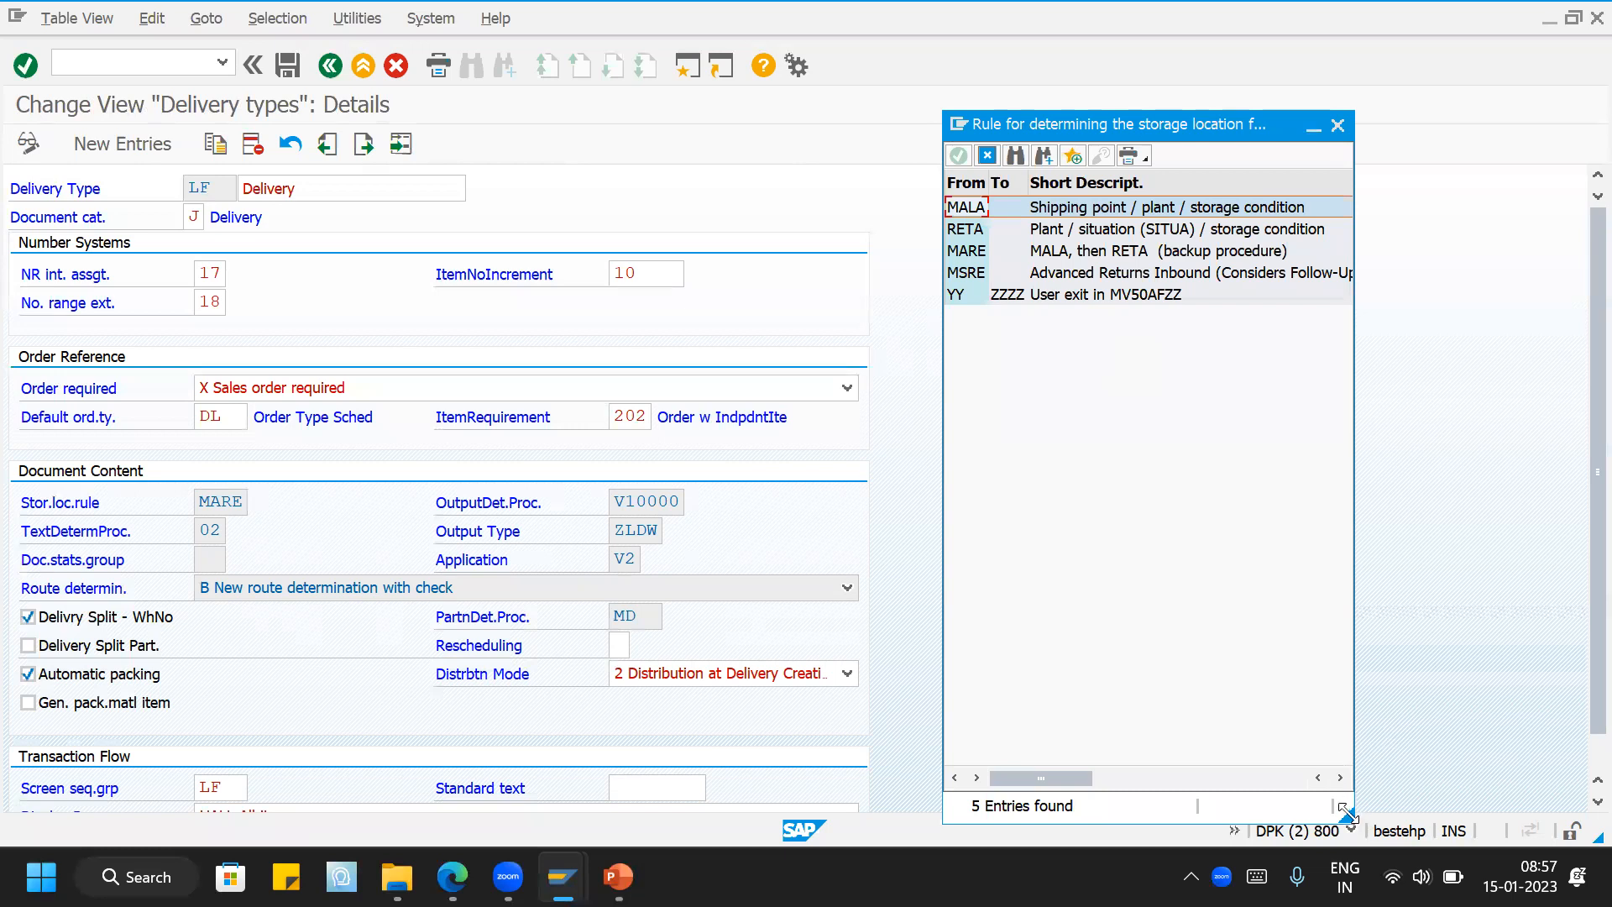
drag(1343, 810, 1446, 814)
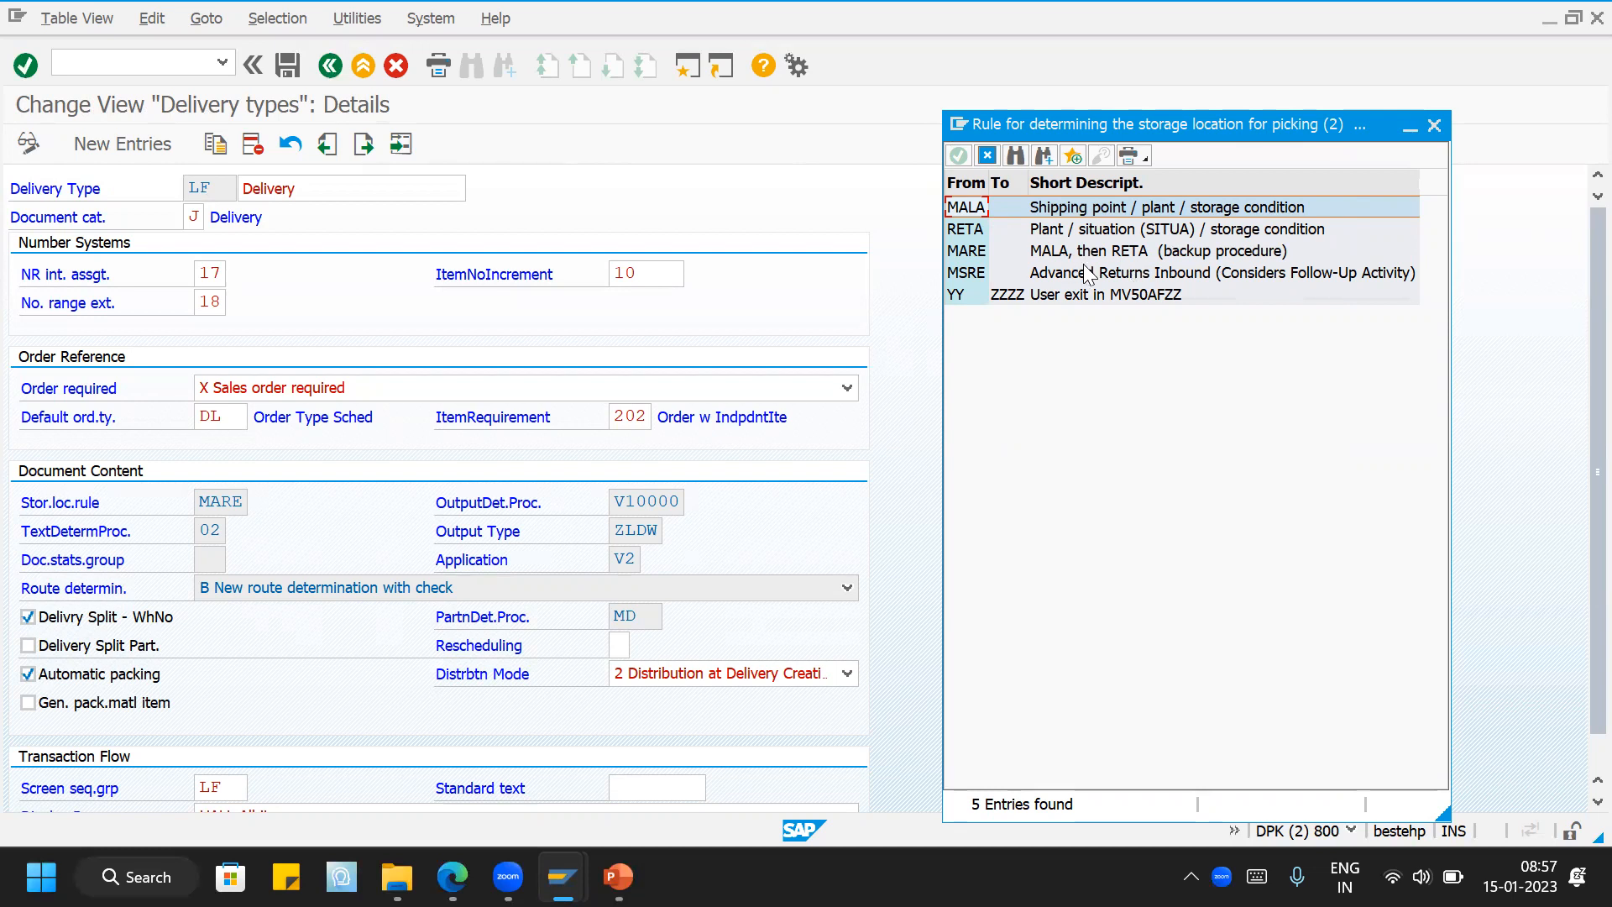
click(981, 232)
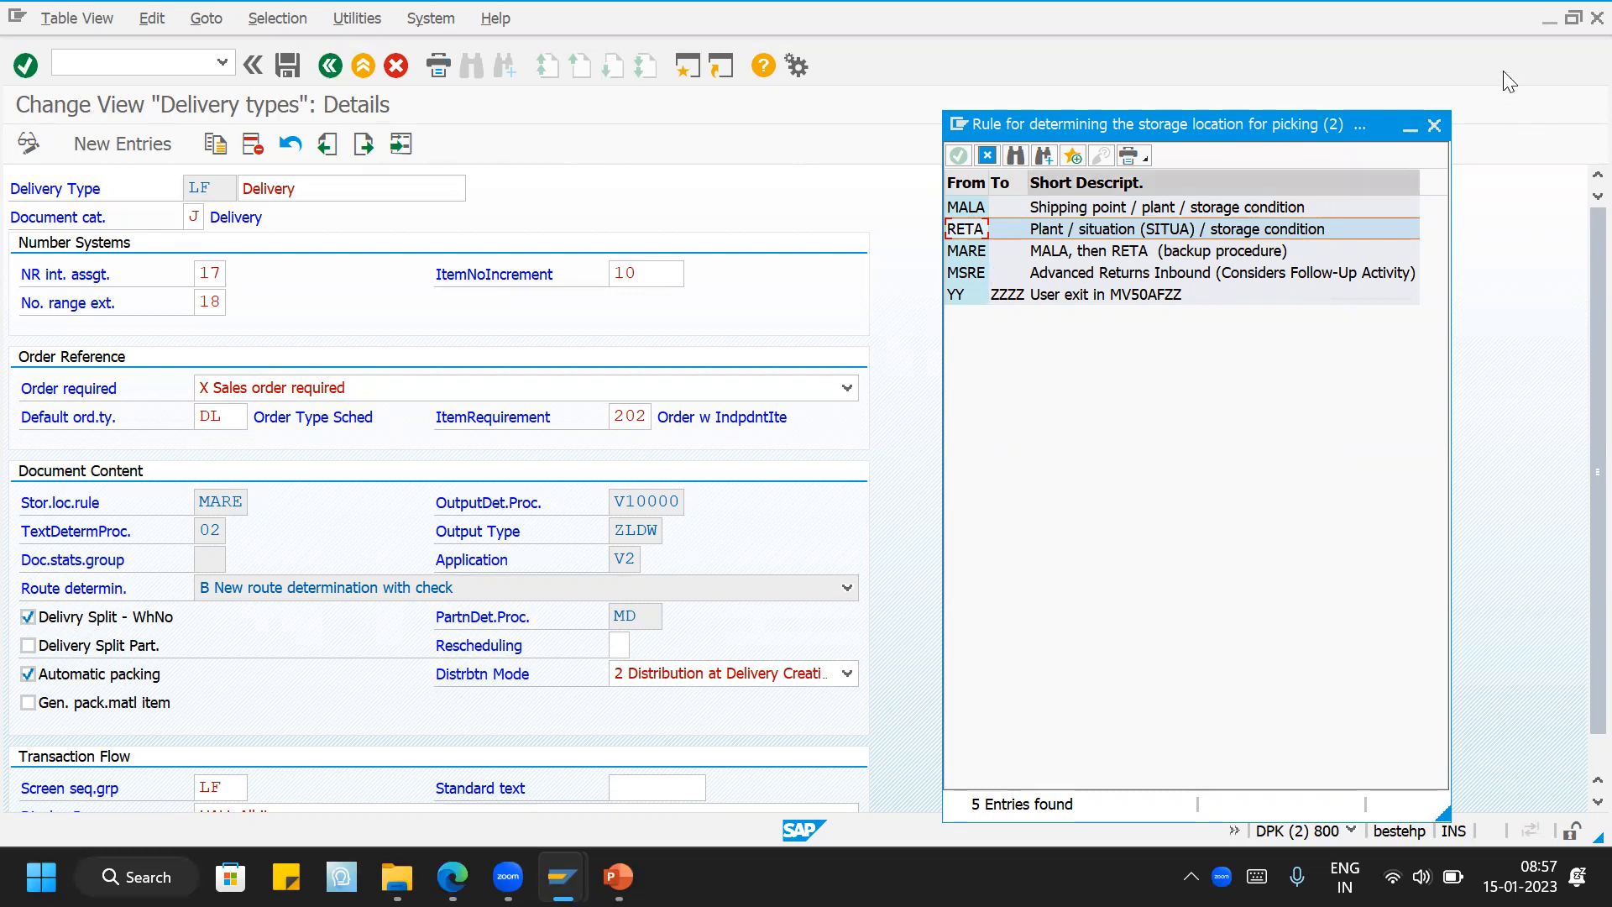
click(1434, 126)
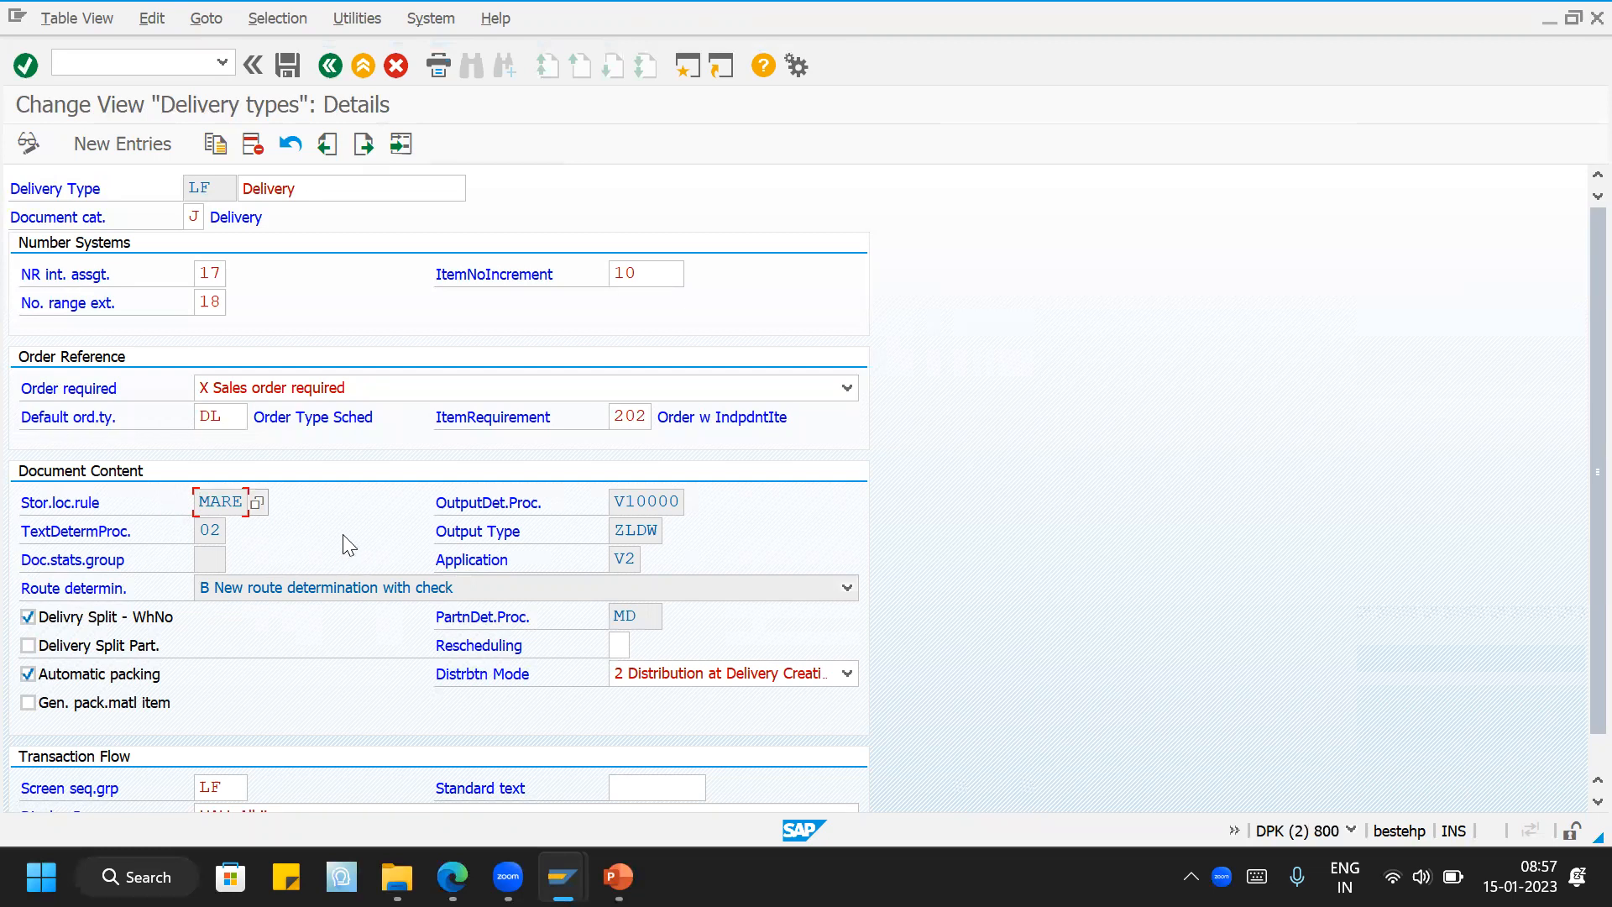
Step: Read the help text for delivery type LF's Gen. pack.matl item indicator and close it
scroll(343, 538, down, 1)
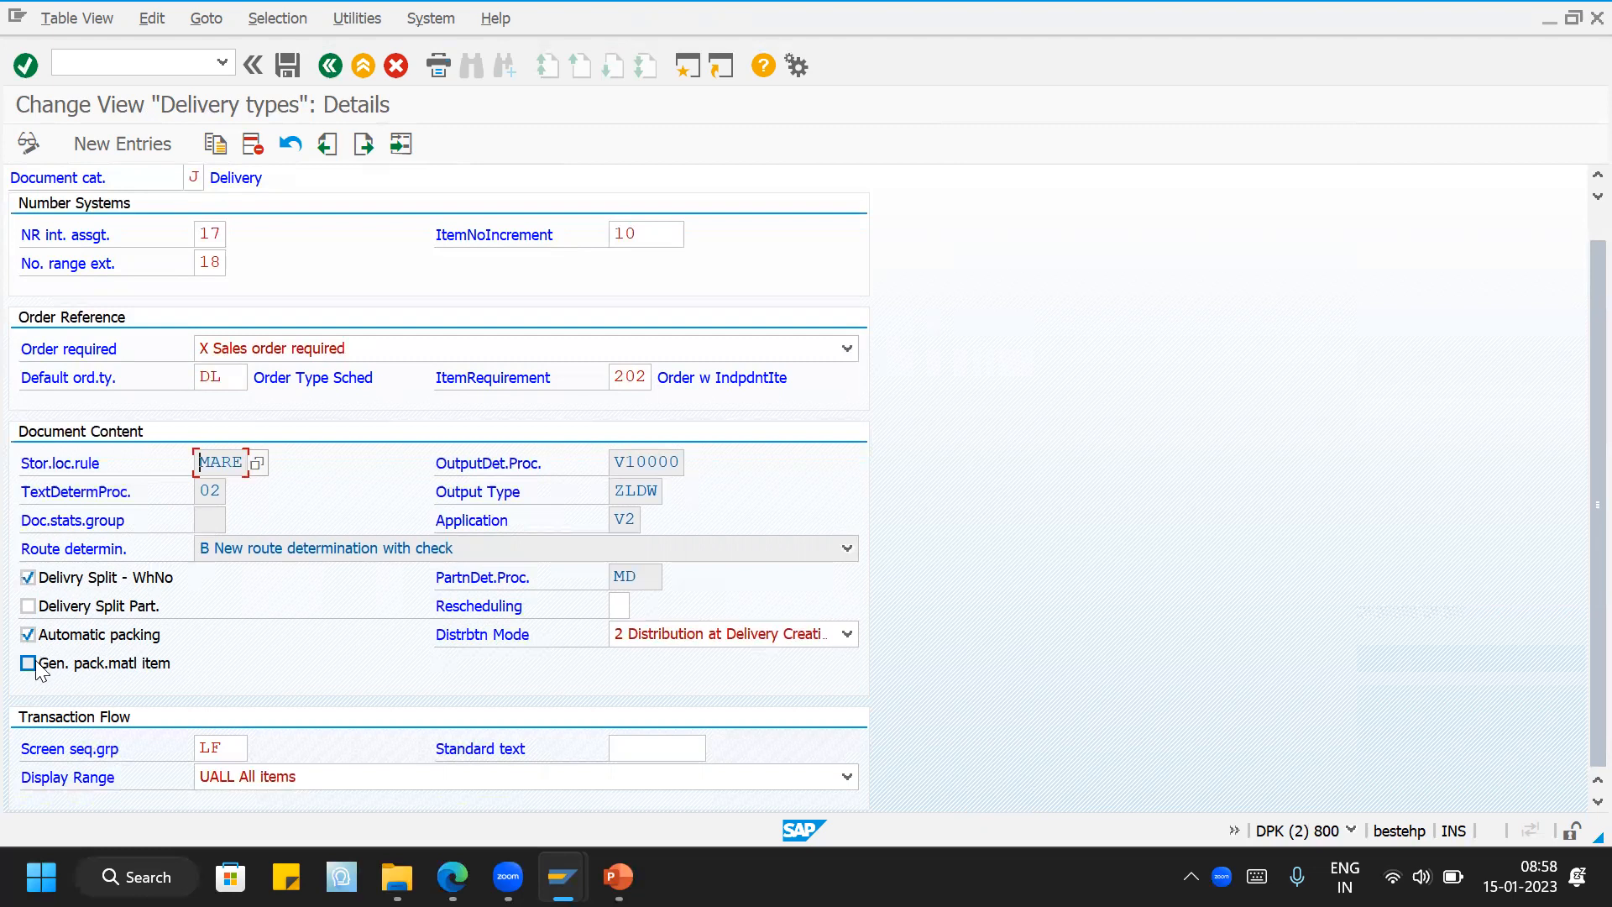
click(77, 664)
key(XF86AudioMute)
key(F1)
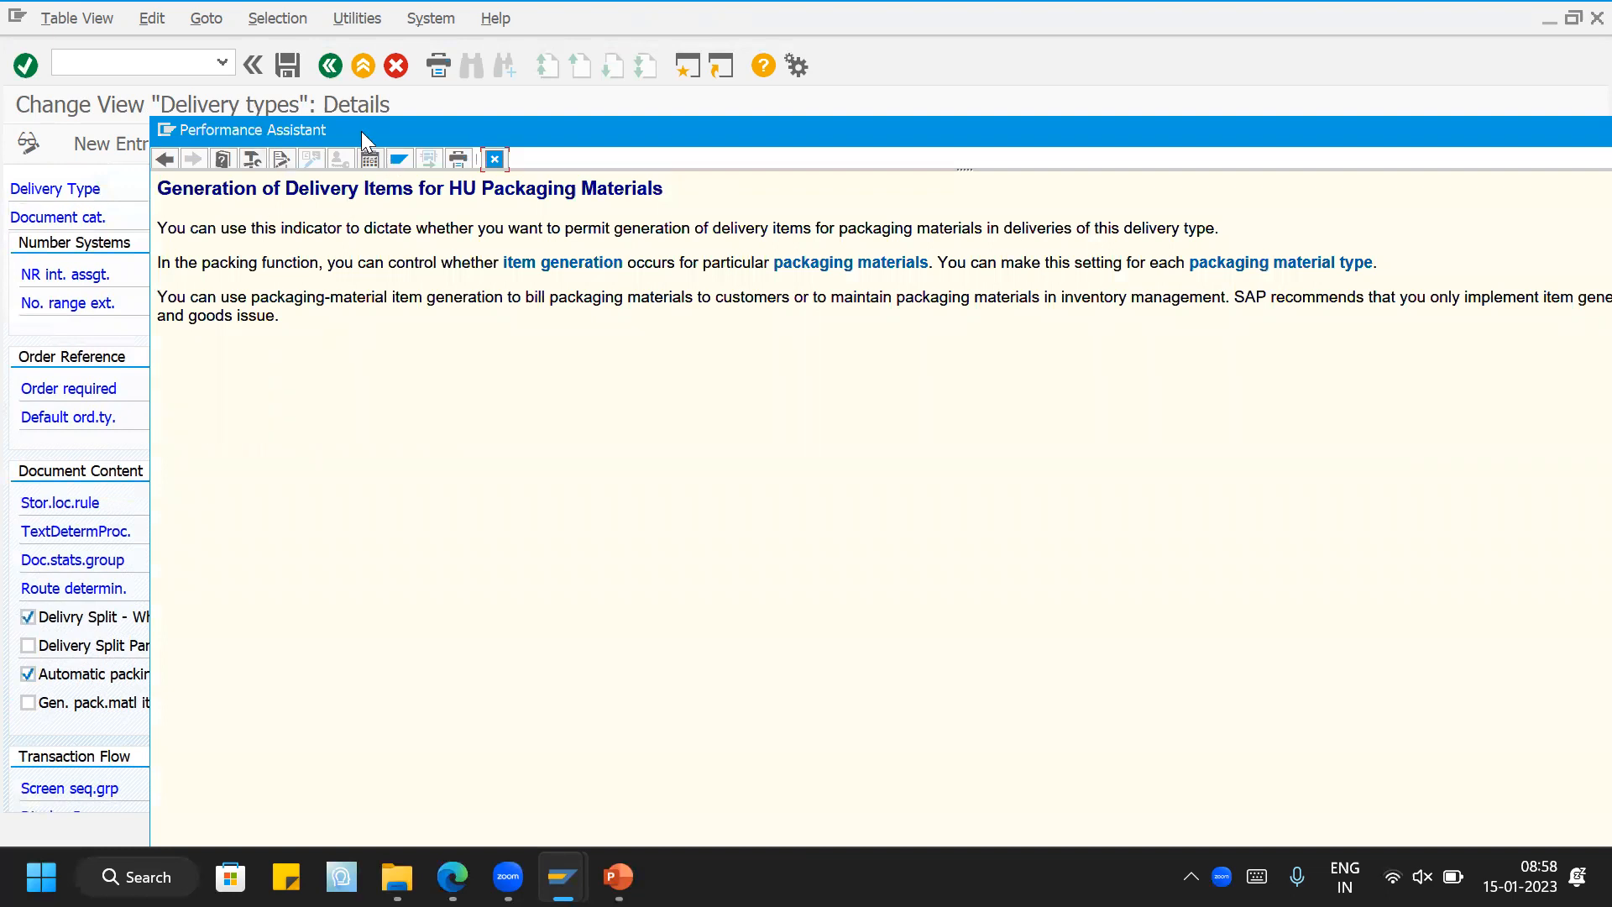
drag(361, 131, 305, 115)
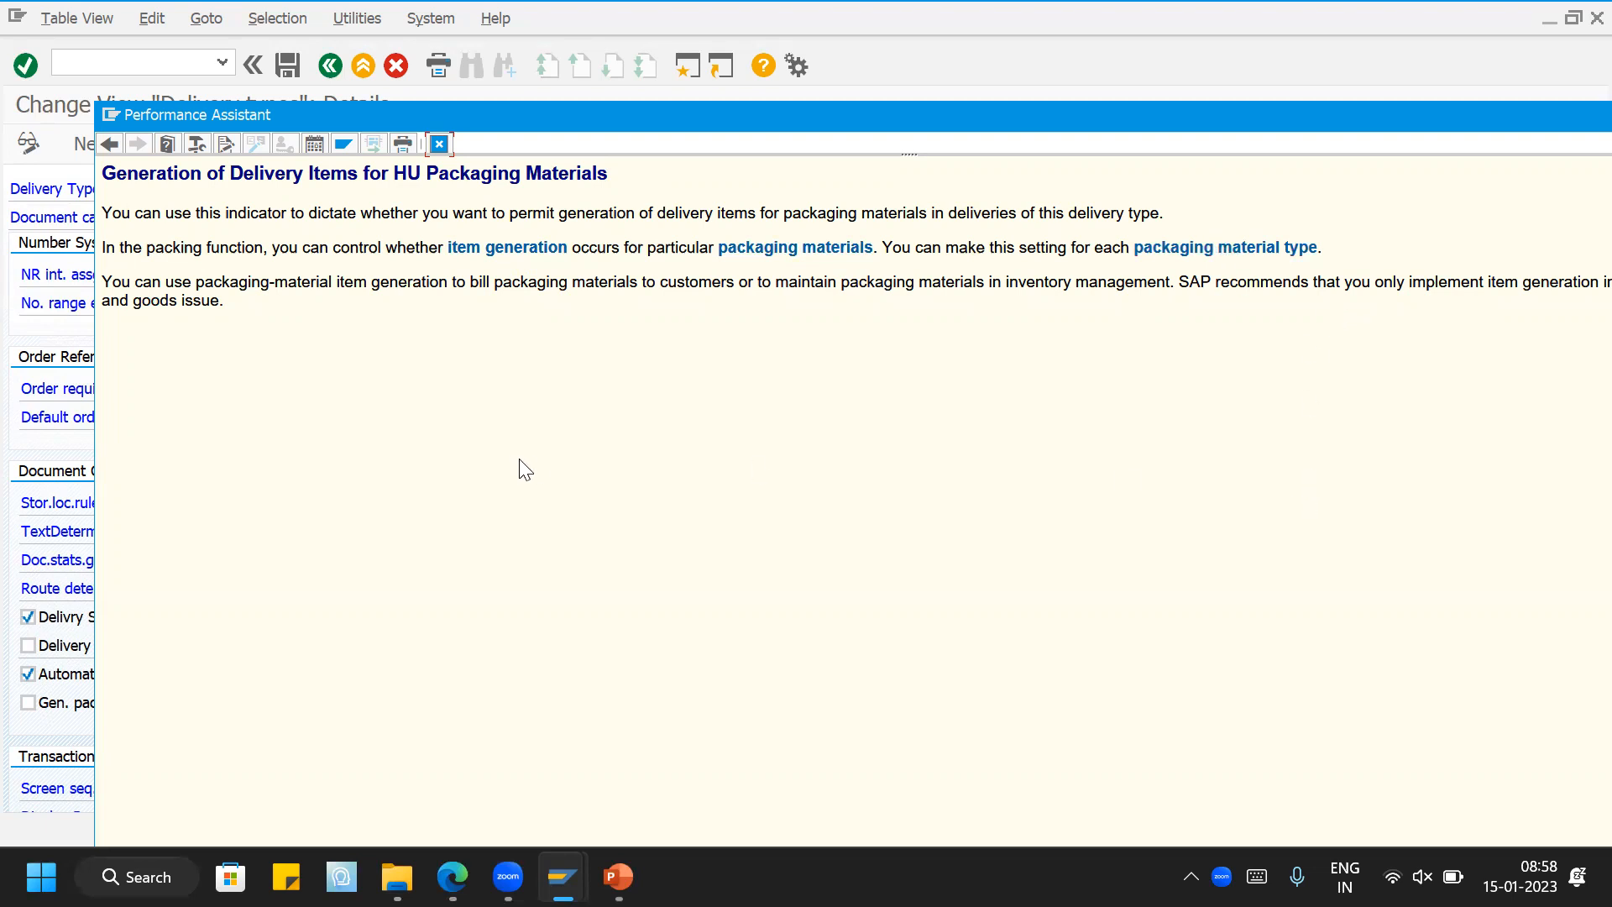
drag(804, 111, 730, 121)
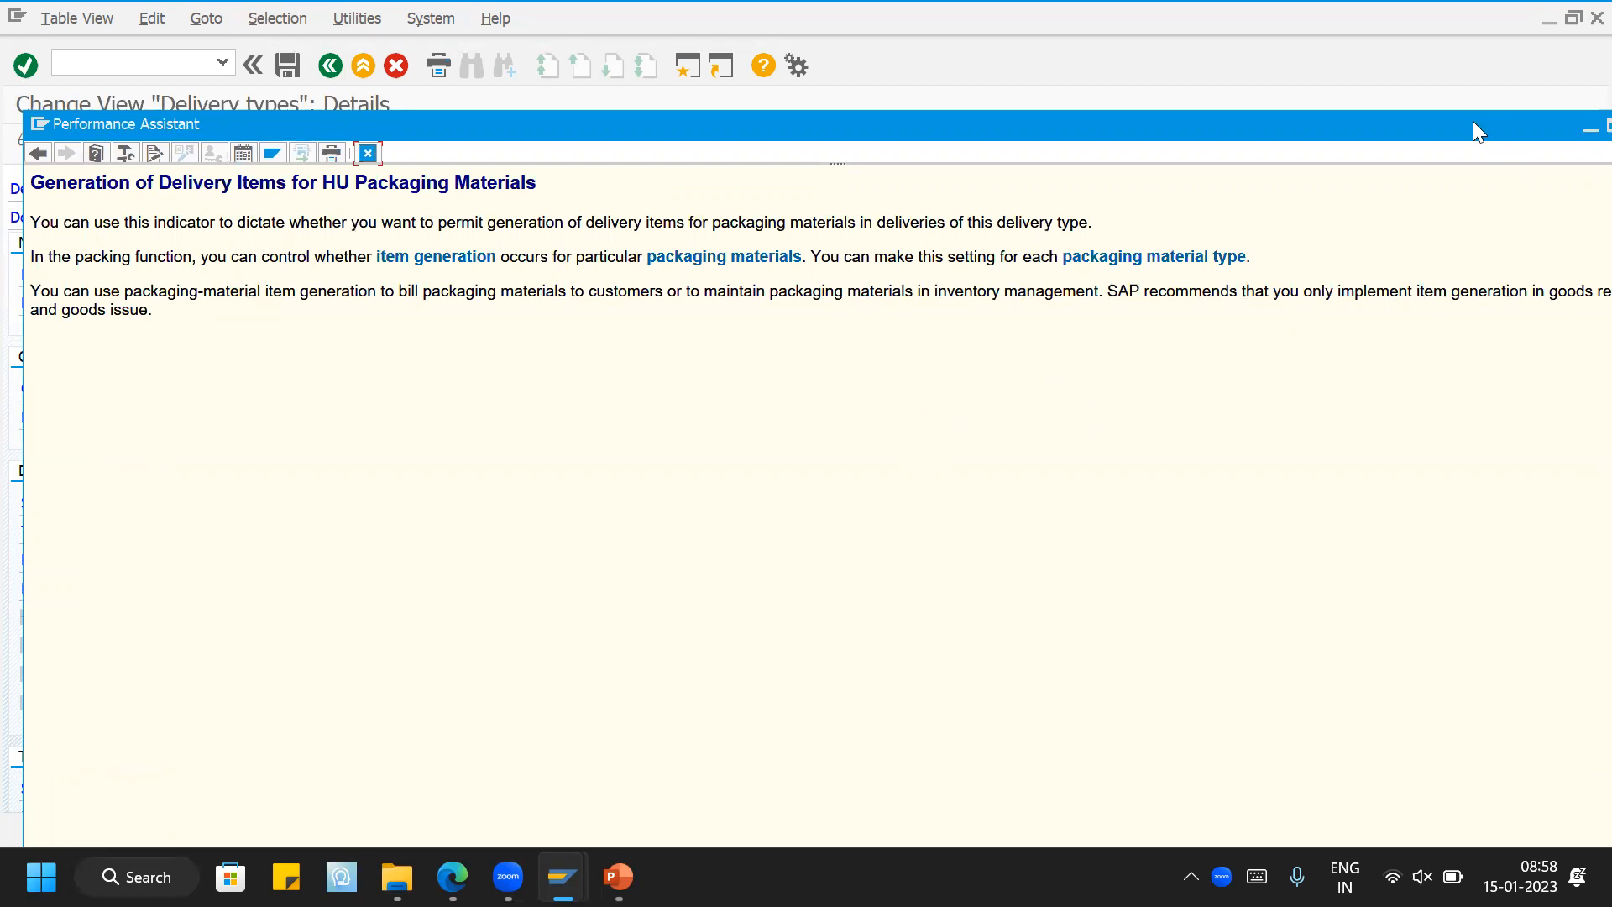
drag(1476, 126, 1398, 120)
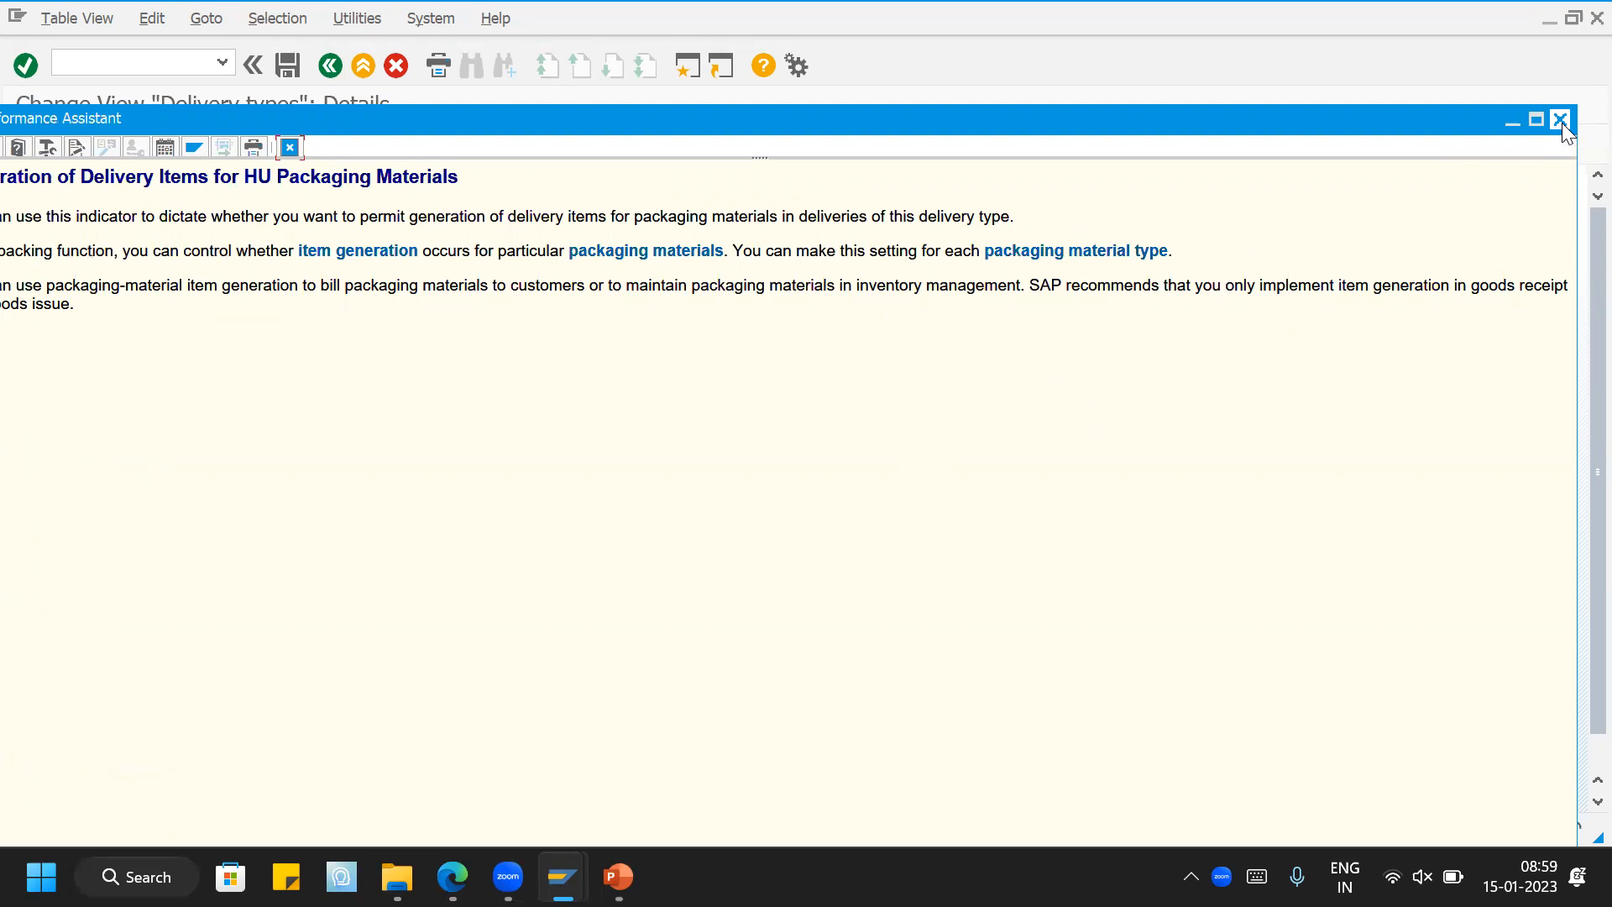
click(1560, 121)
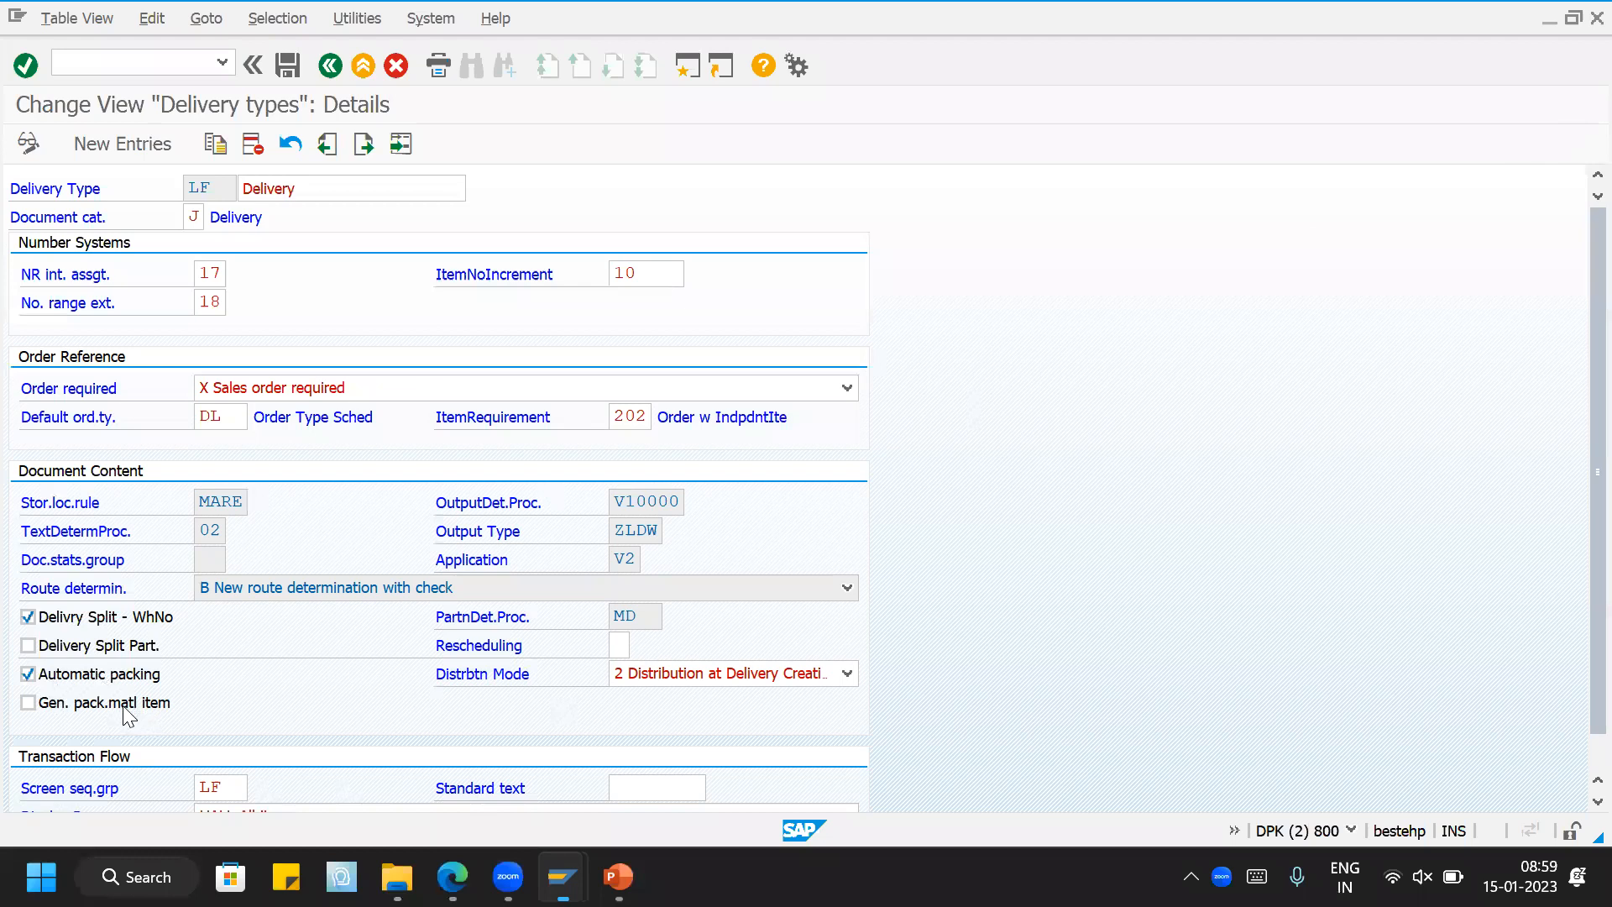
Step: Review the rescheduling options available for delivery type LF and close the list without choosing one
scroll(986, 635, down, 1)
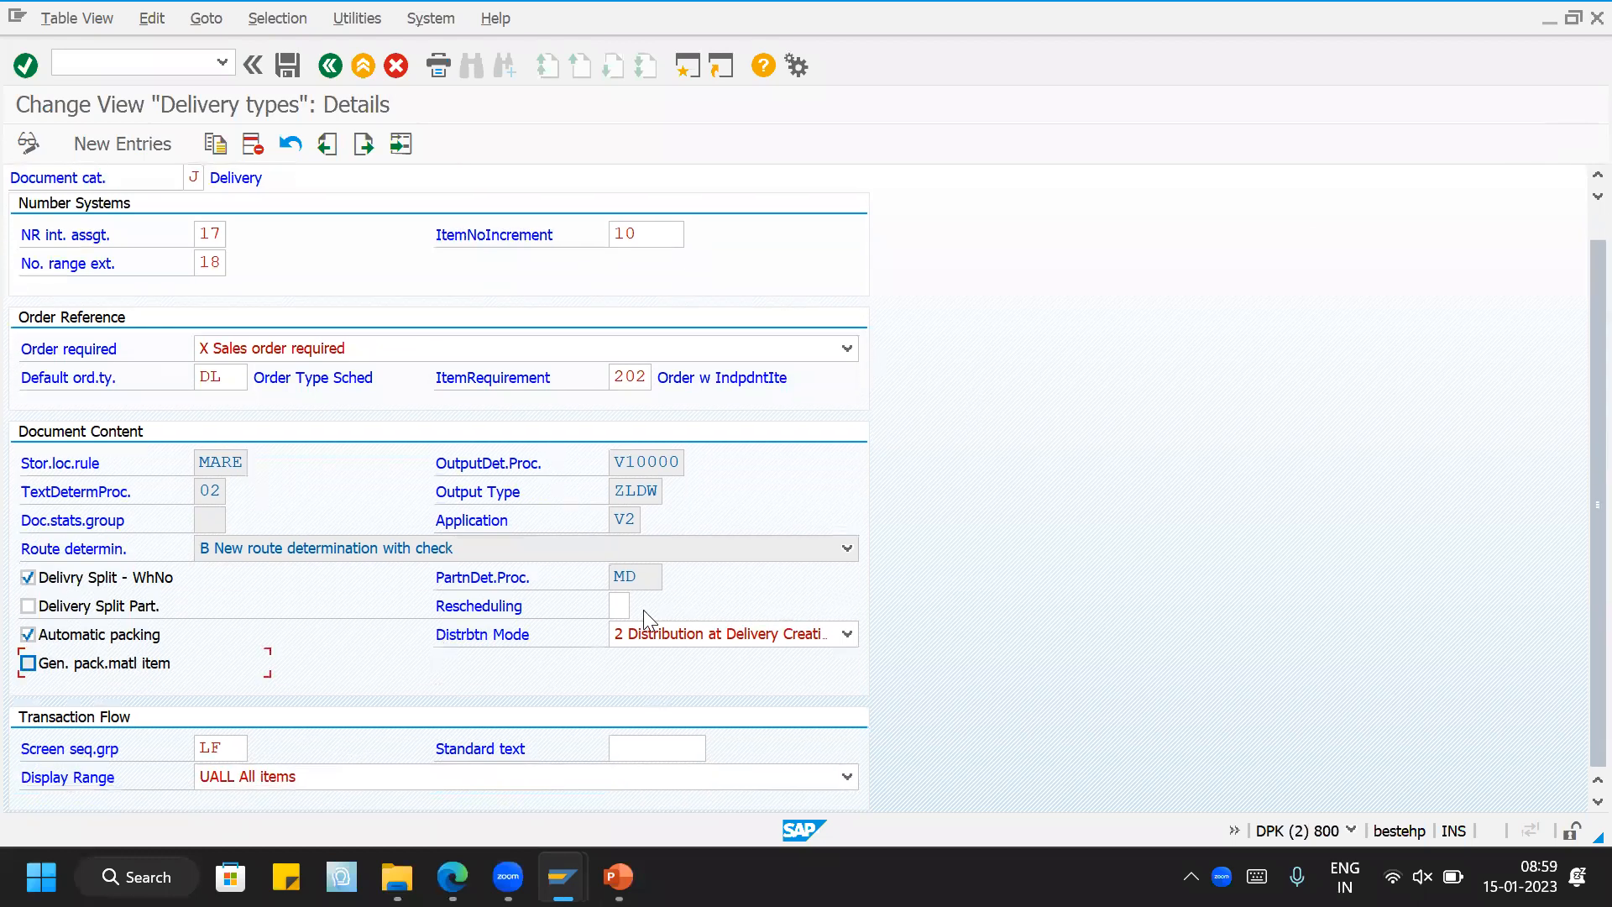
click(617, 603)
click(639, 605)
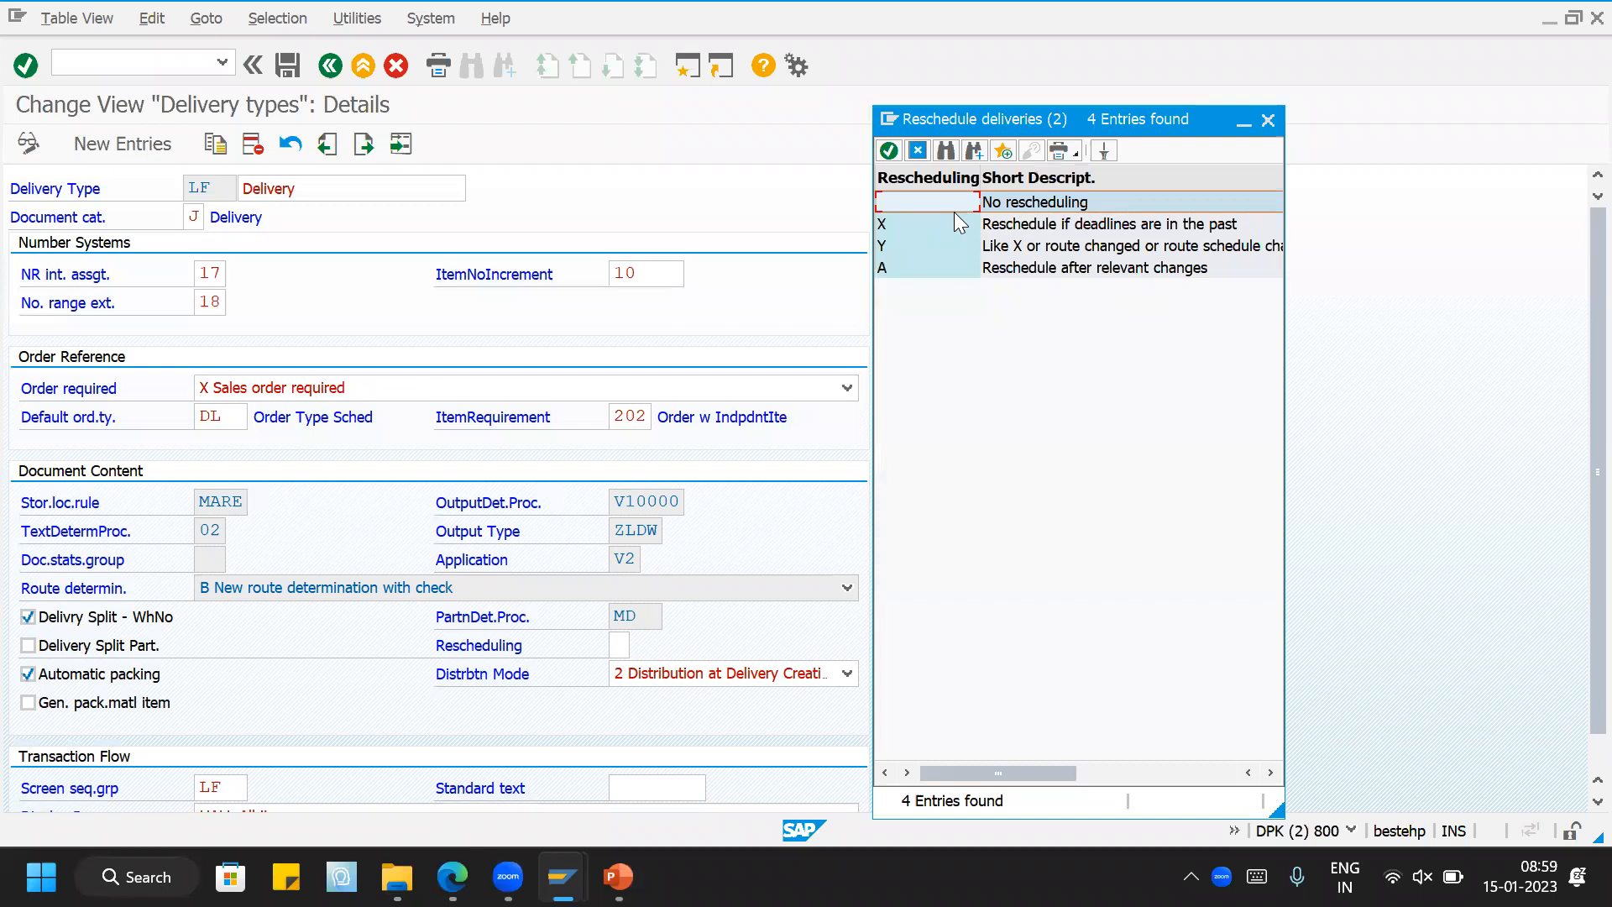
click(934, 220)
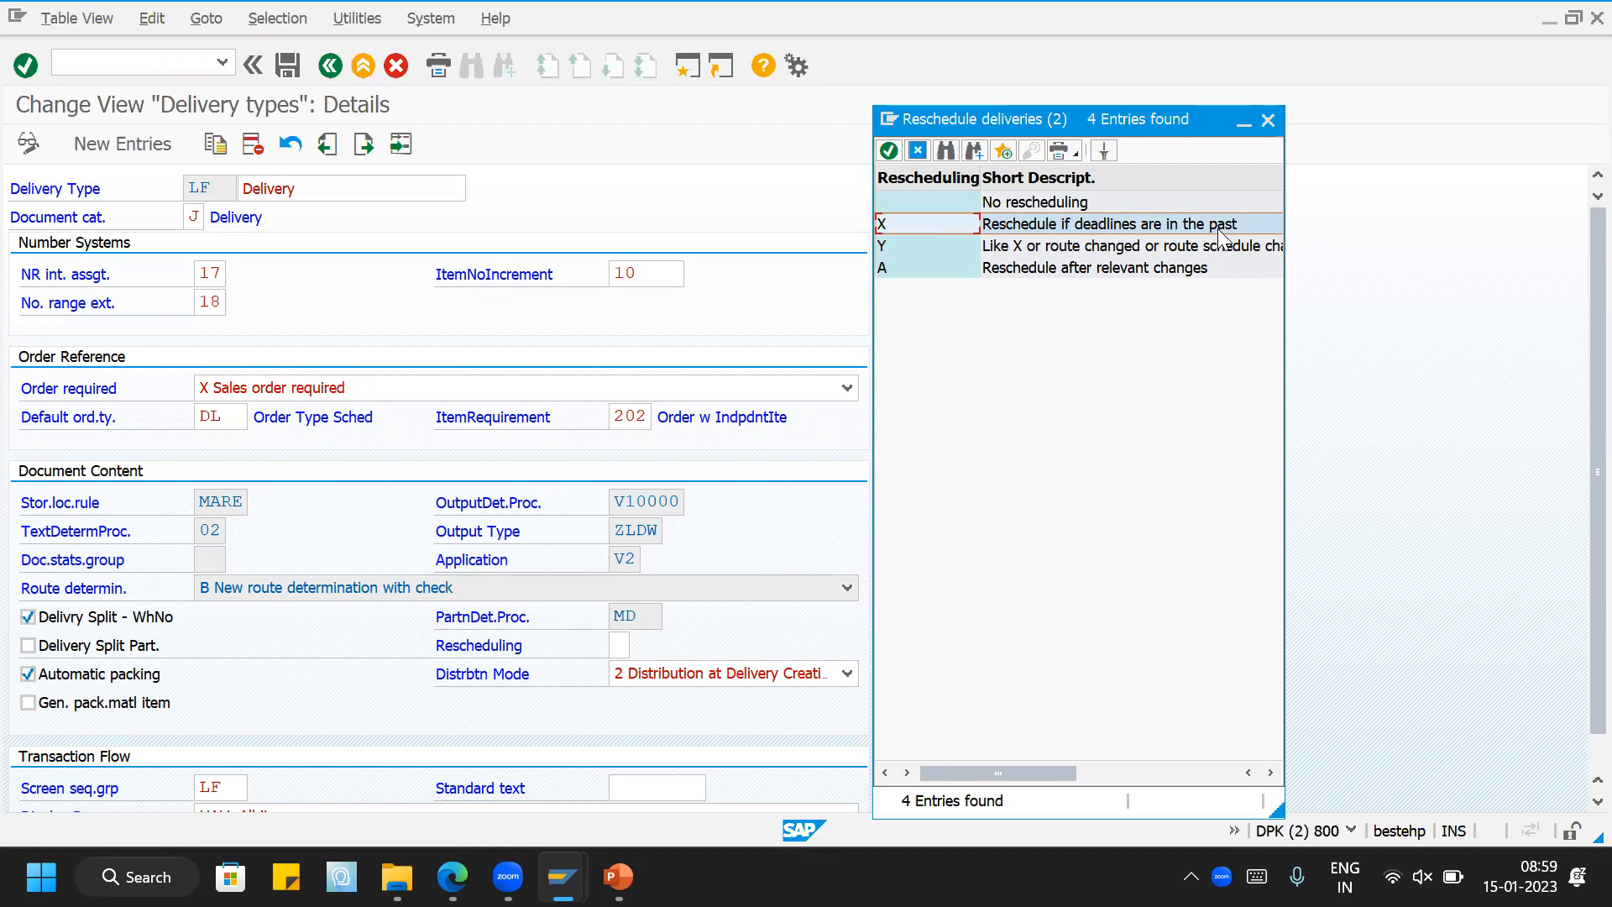
click(939, 202)
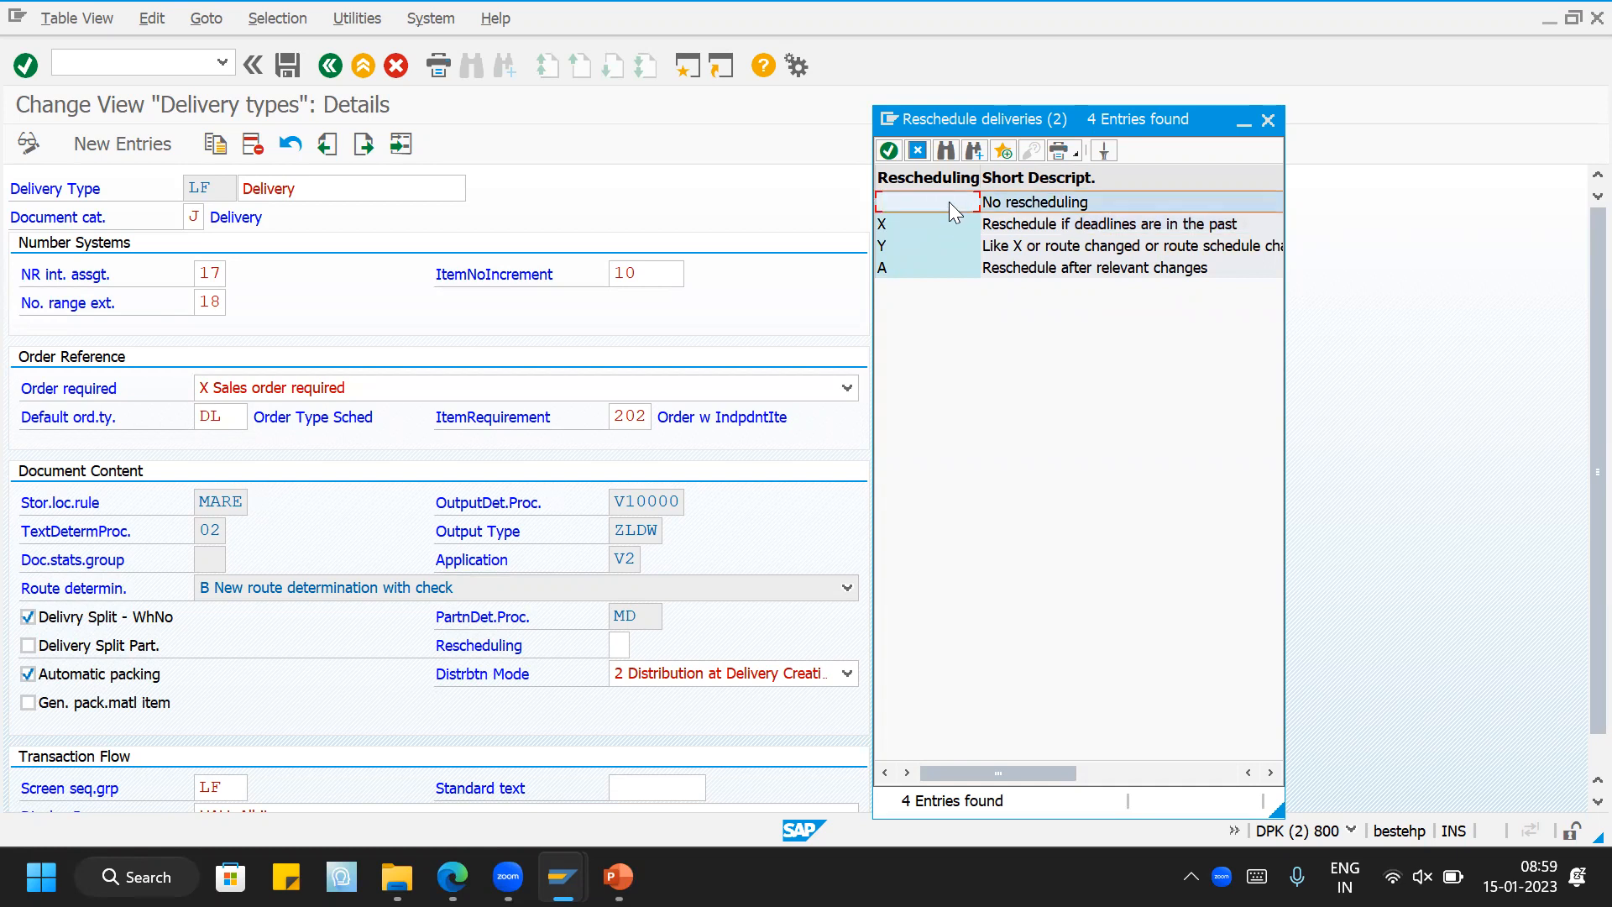
click(1268, 121)
Step: Display the details of delivery type LO, Delivery w/o ref., and check its default order type
scroll(256, 537, down, 1)
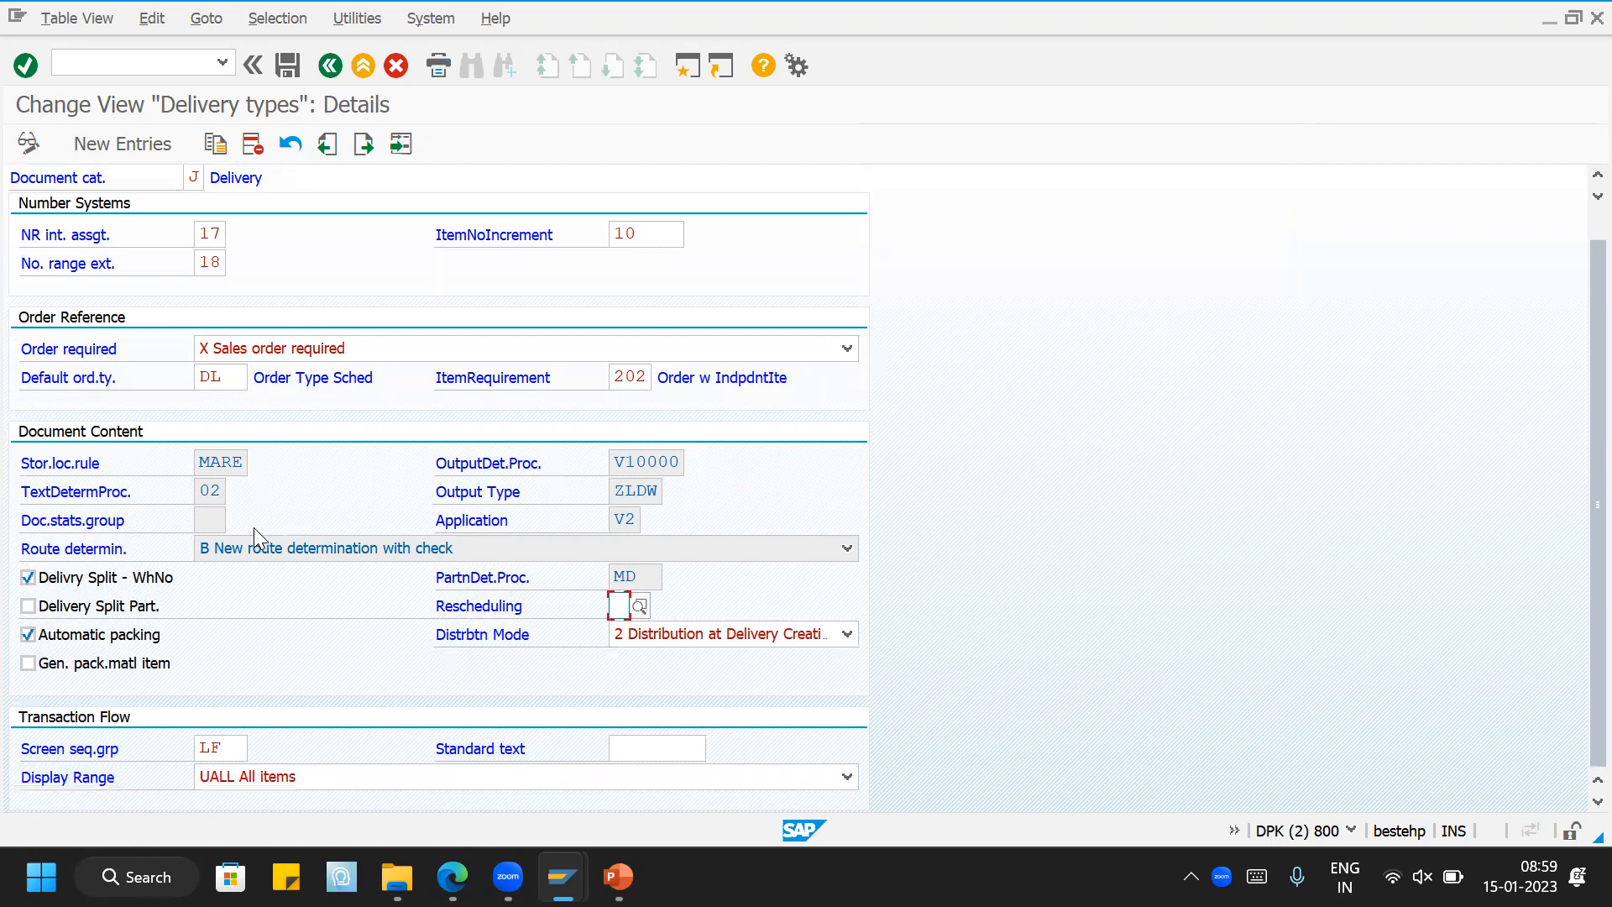
scroll(253, 527, up, 1)
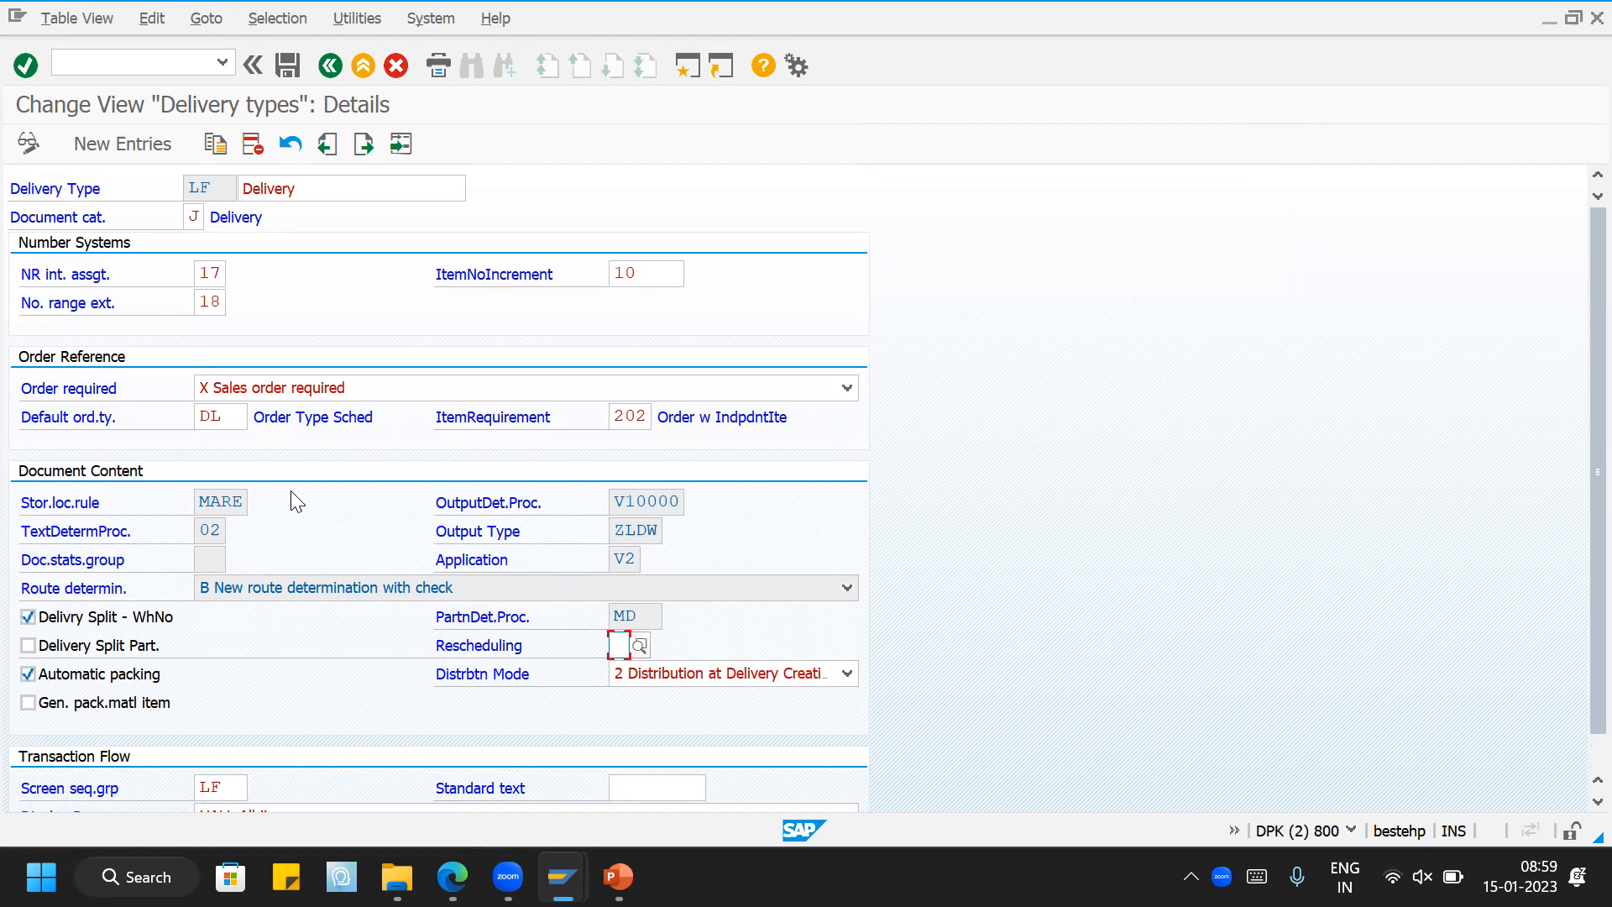
click(218, 187)
click(401, 146)
text(LOR)
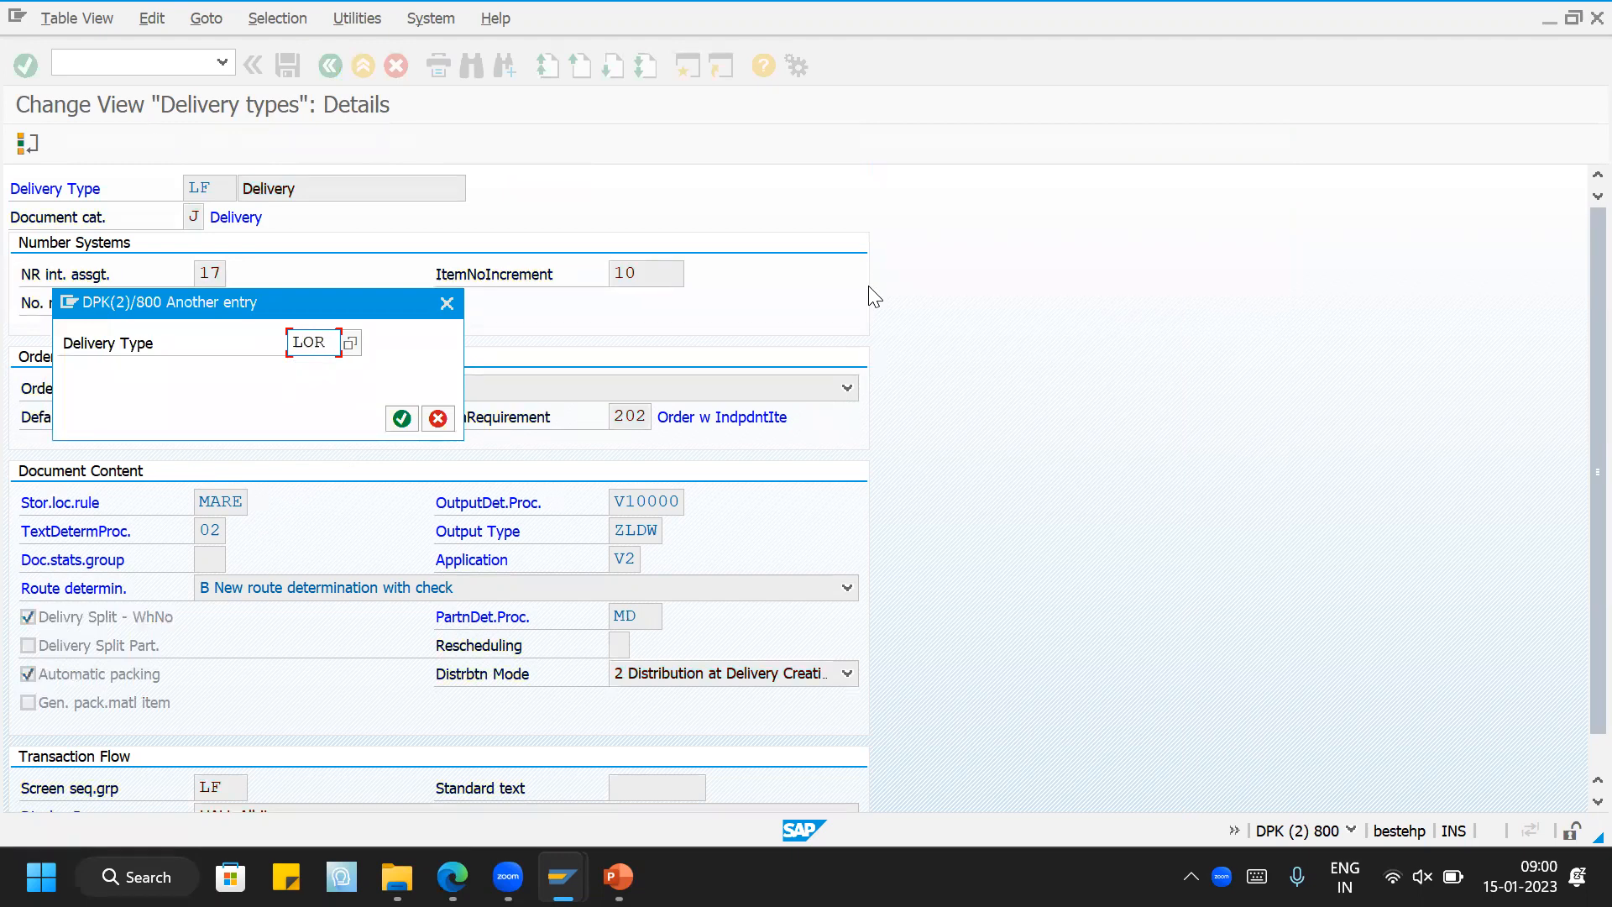
key(Return)
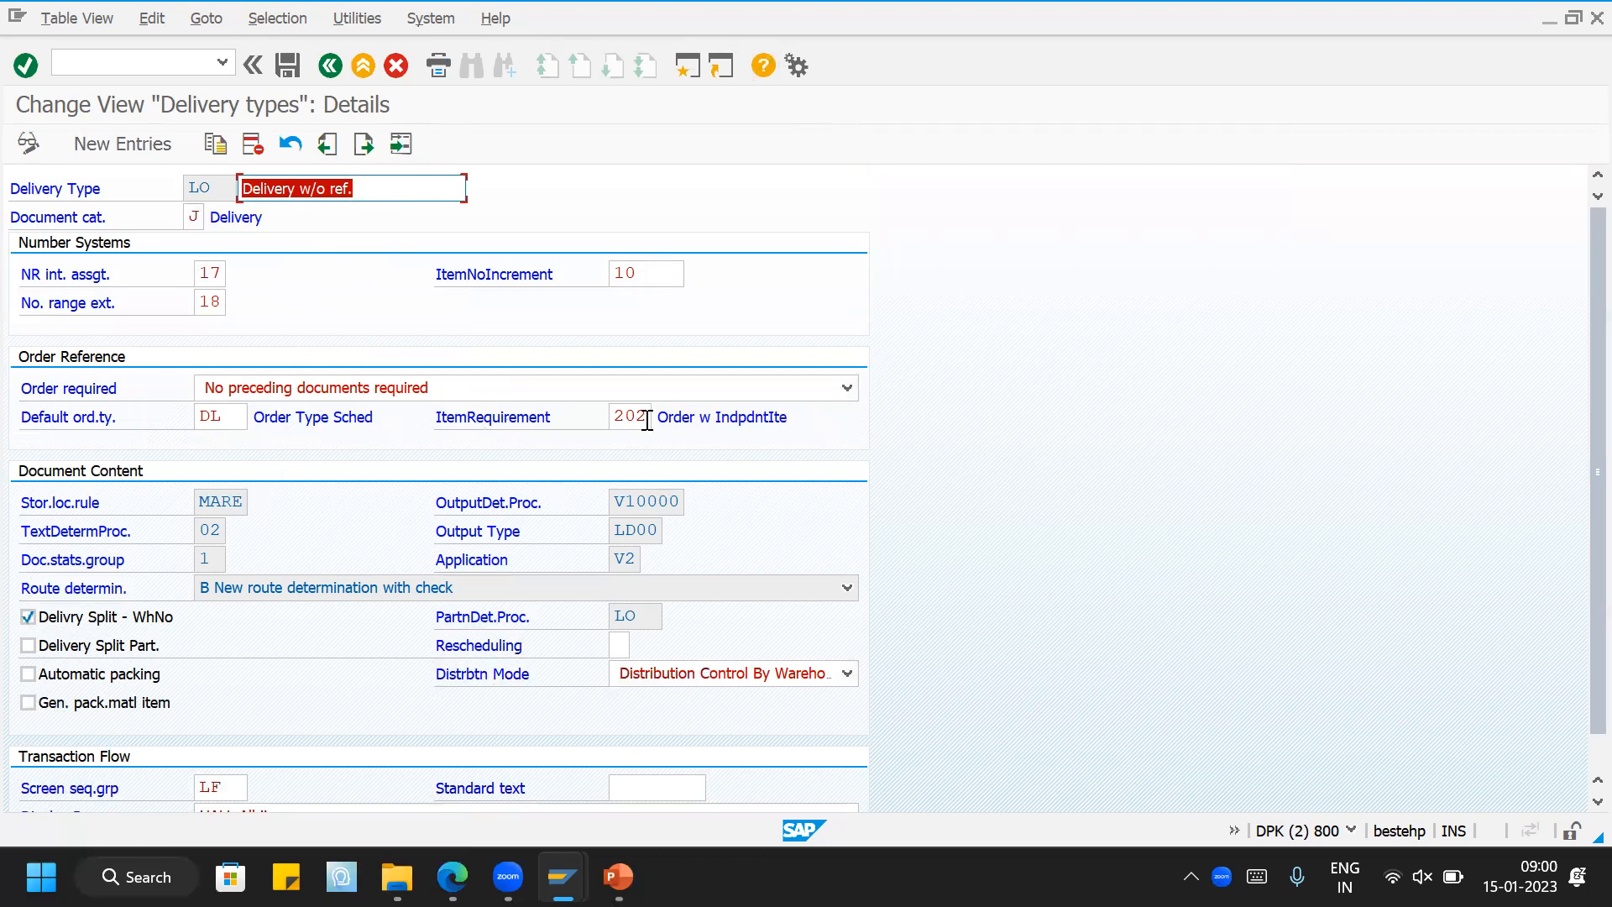
click(234, 419)
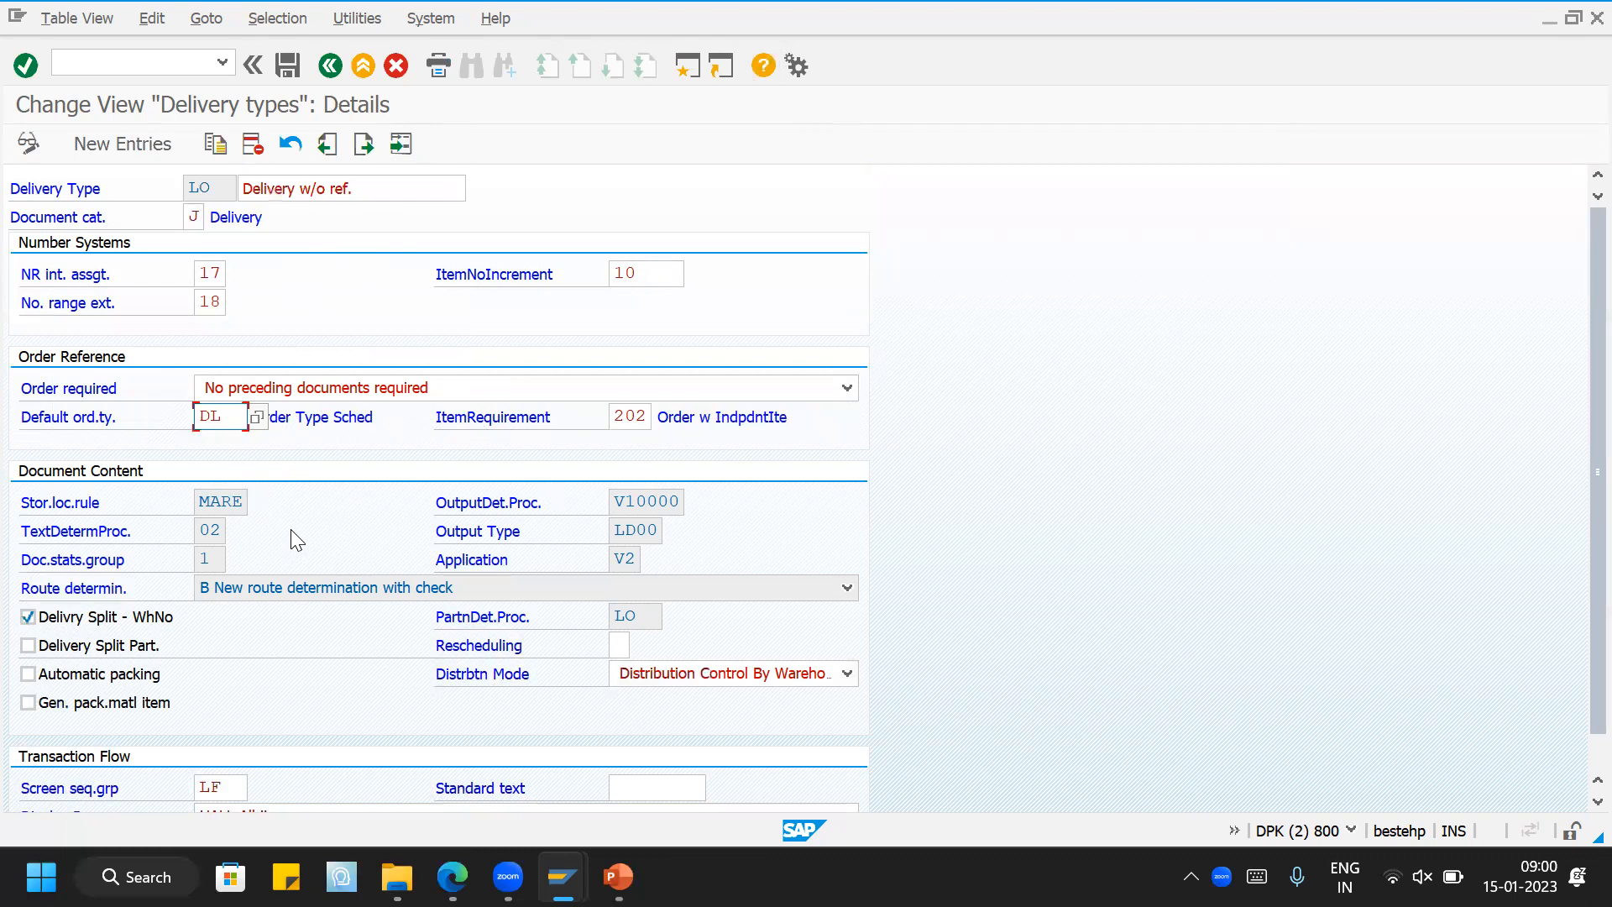
Step: Try X Sales order required as delivery type LO's order requirement, and set it back to No preceding documents required
drag(227, 419, 193, 419)
click(272, 473)
click(267, 392)
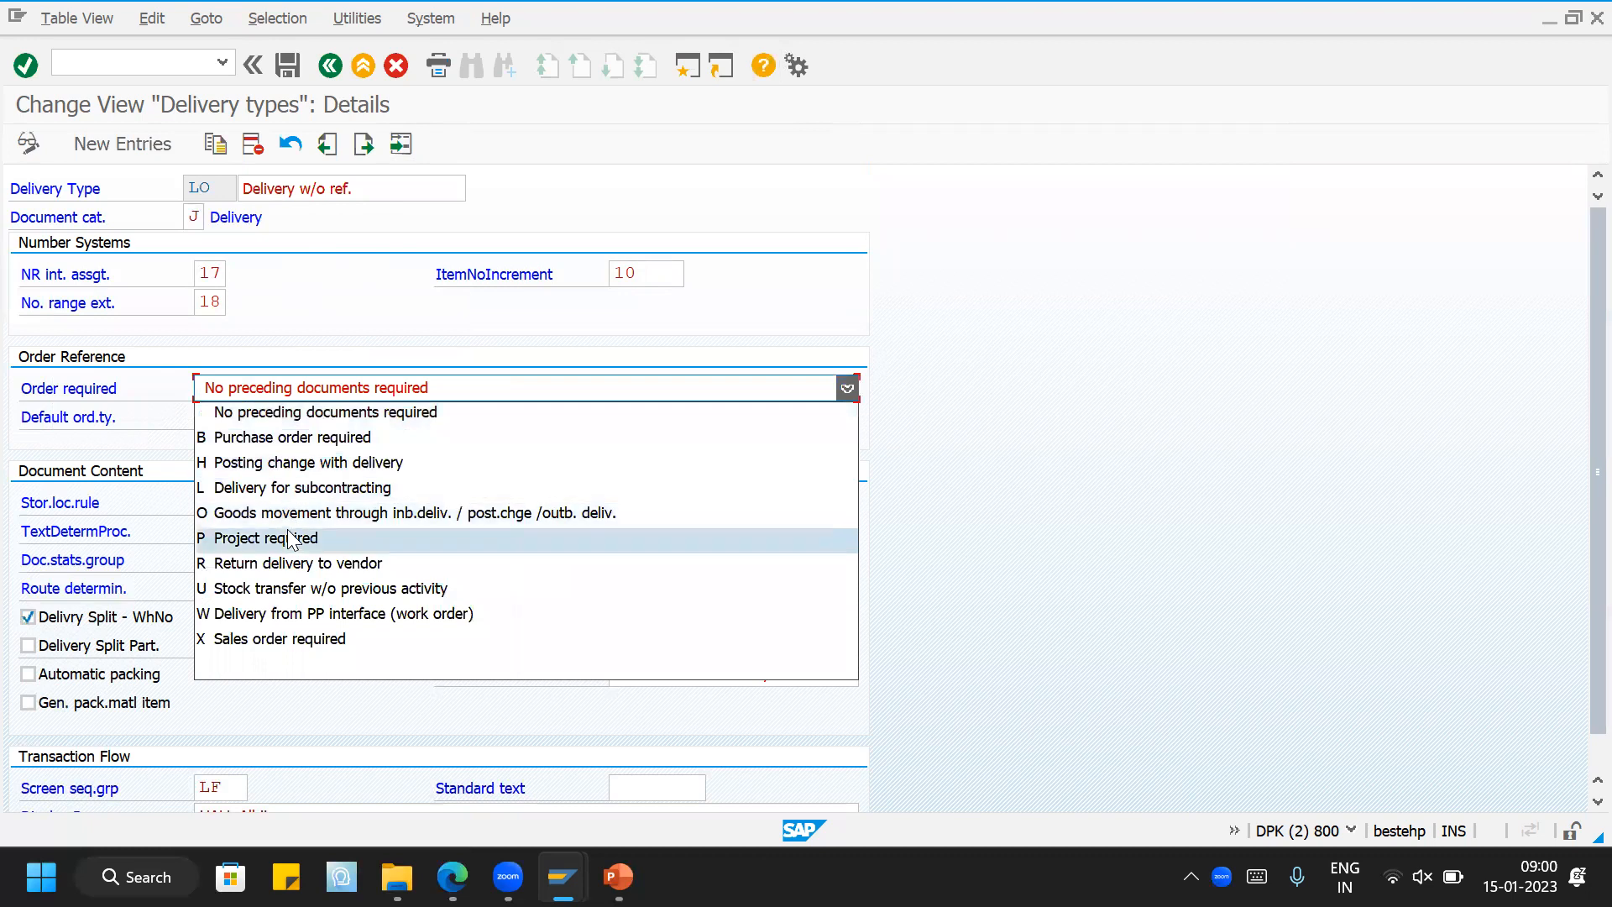
click(327, 643)
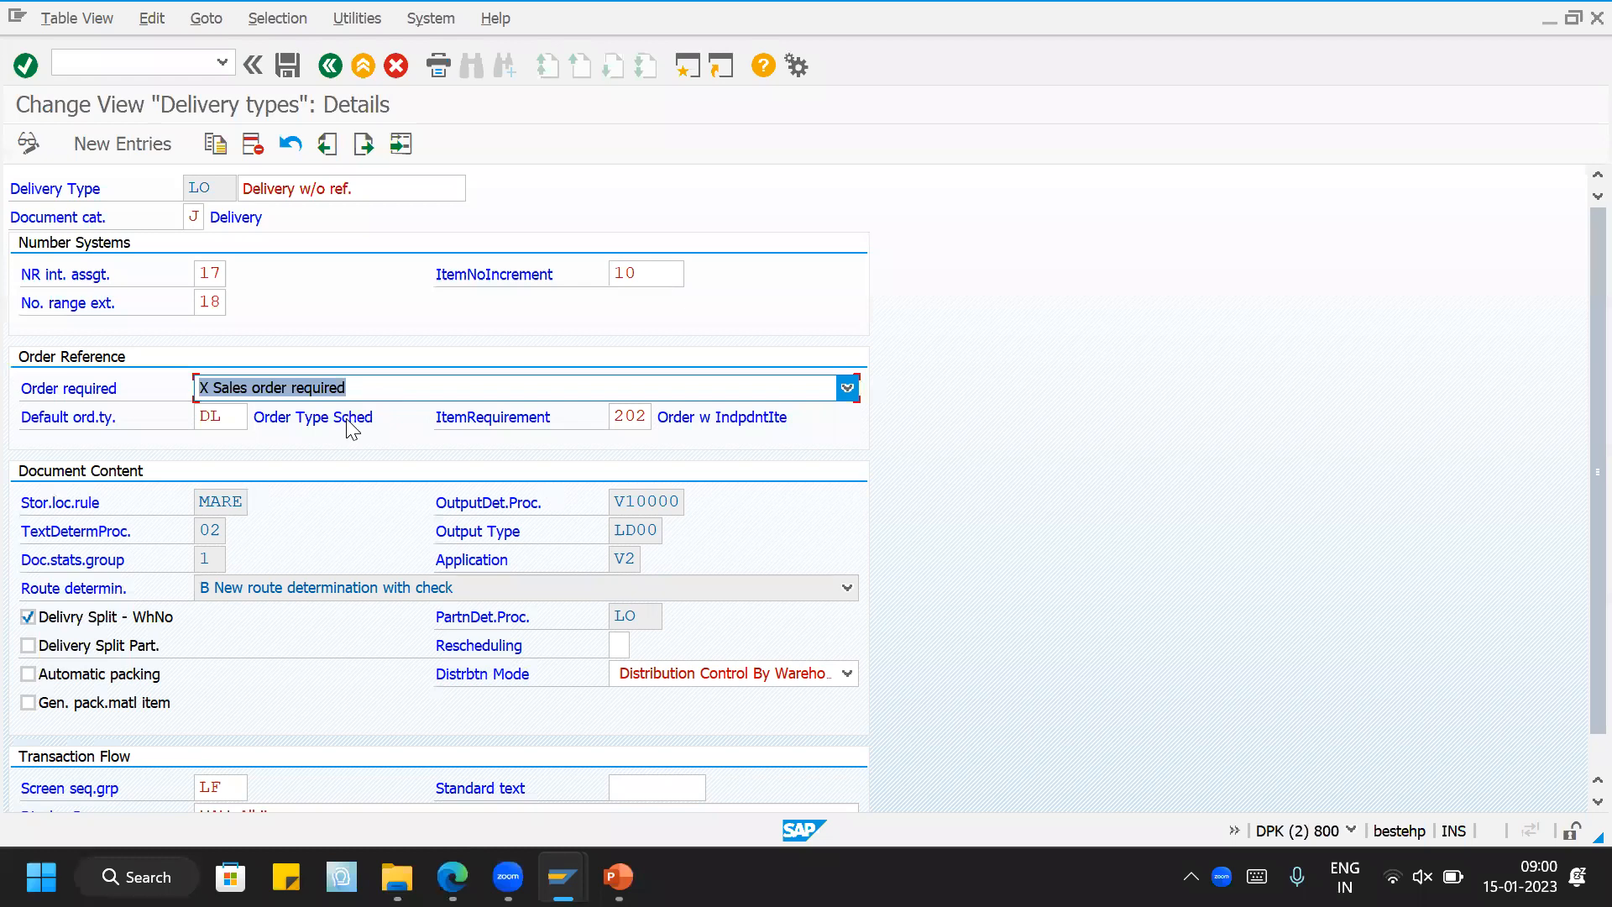
key(F4)
click(346, 418)
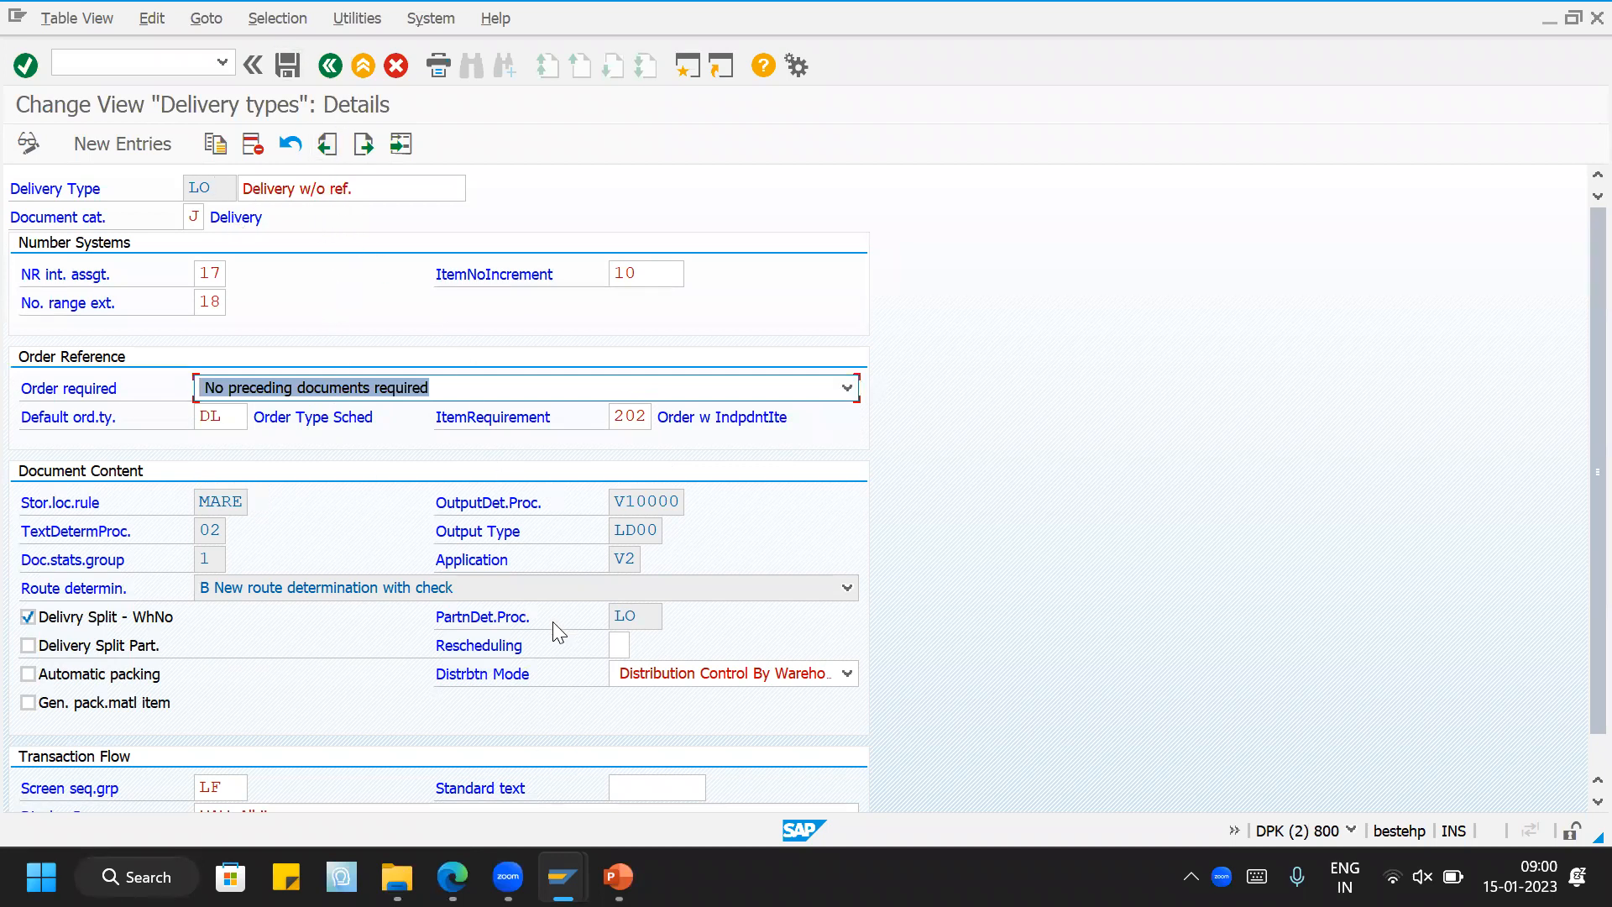
Step: Switch to the SAP Easy Access session and expand Logistics, Logistics Execution, Outbound Process and Goods Issue for Outbound Delivery
mouse_move(563, 876)
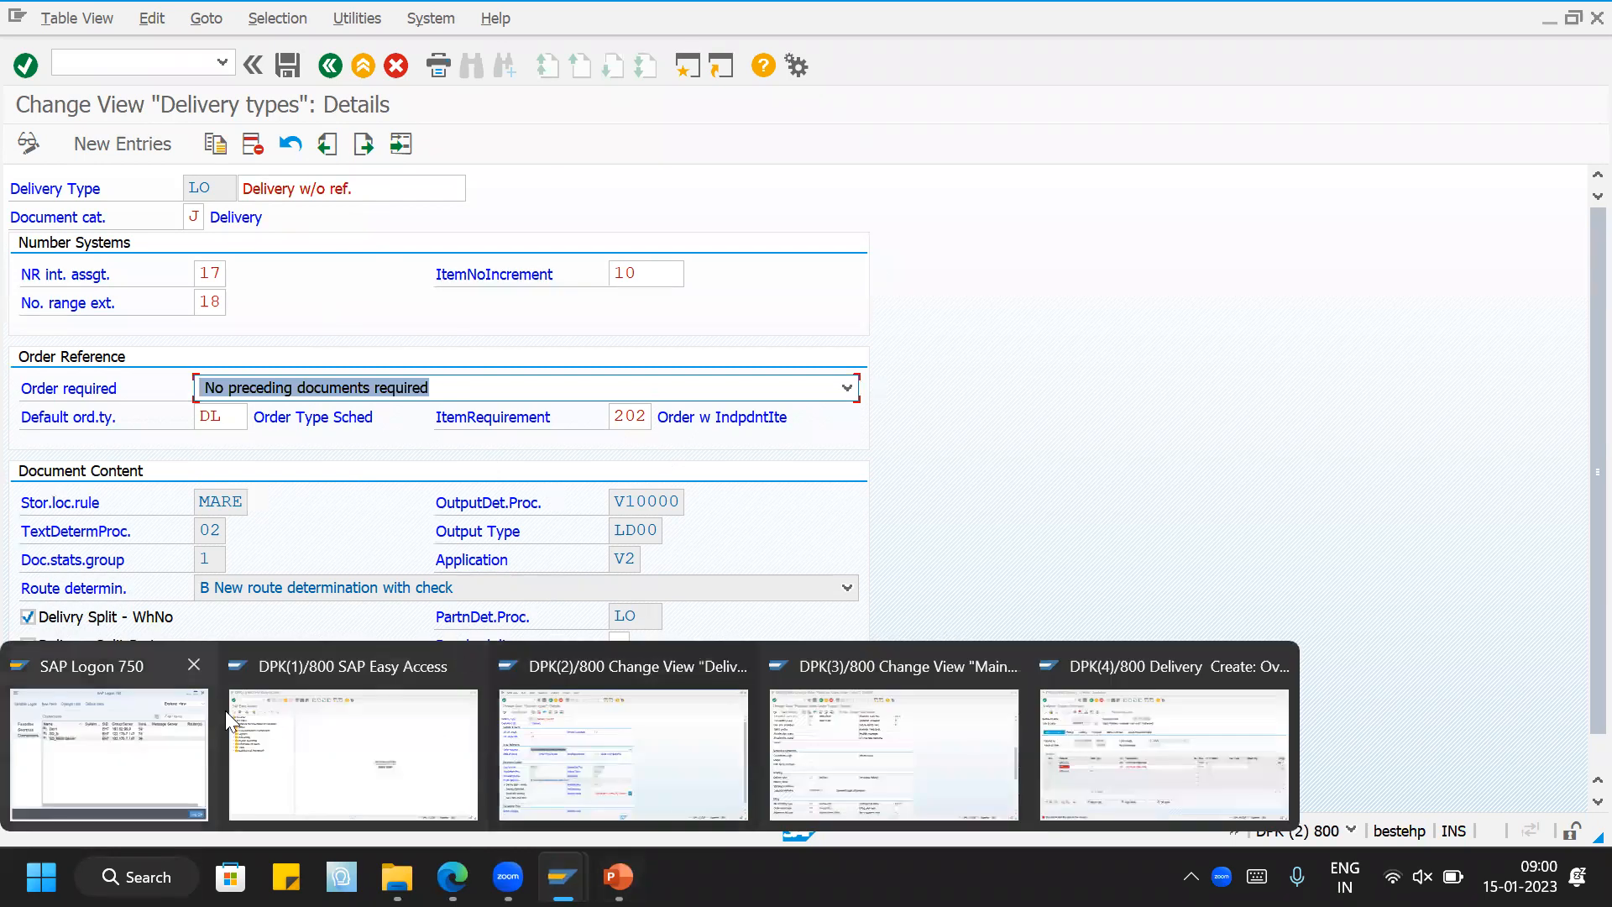
click(317, 682)
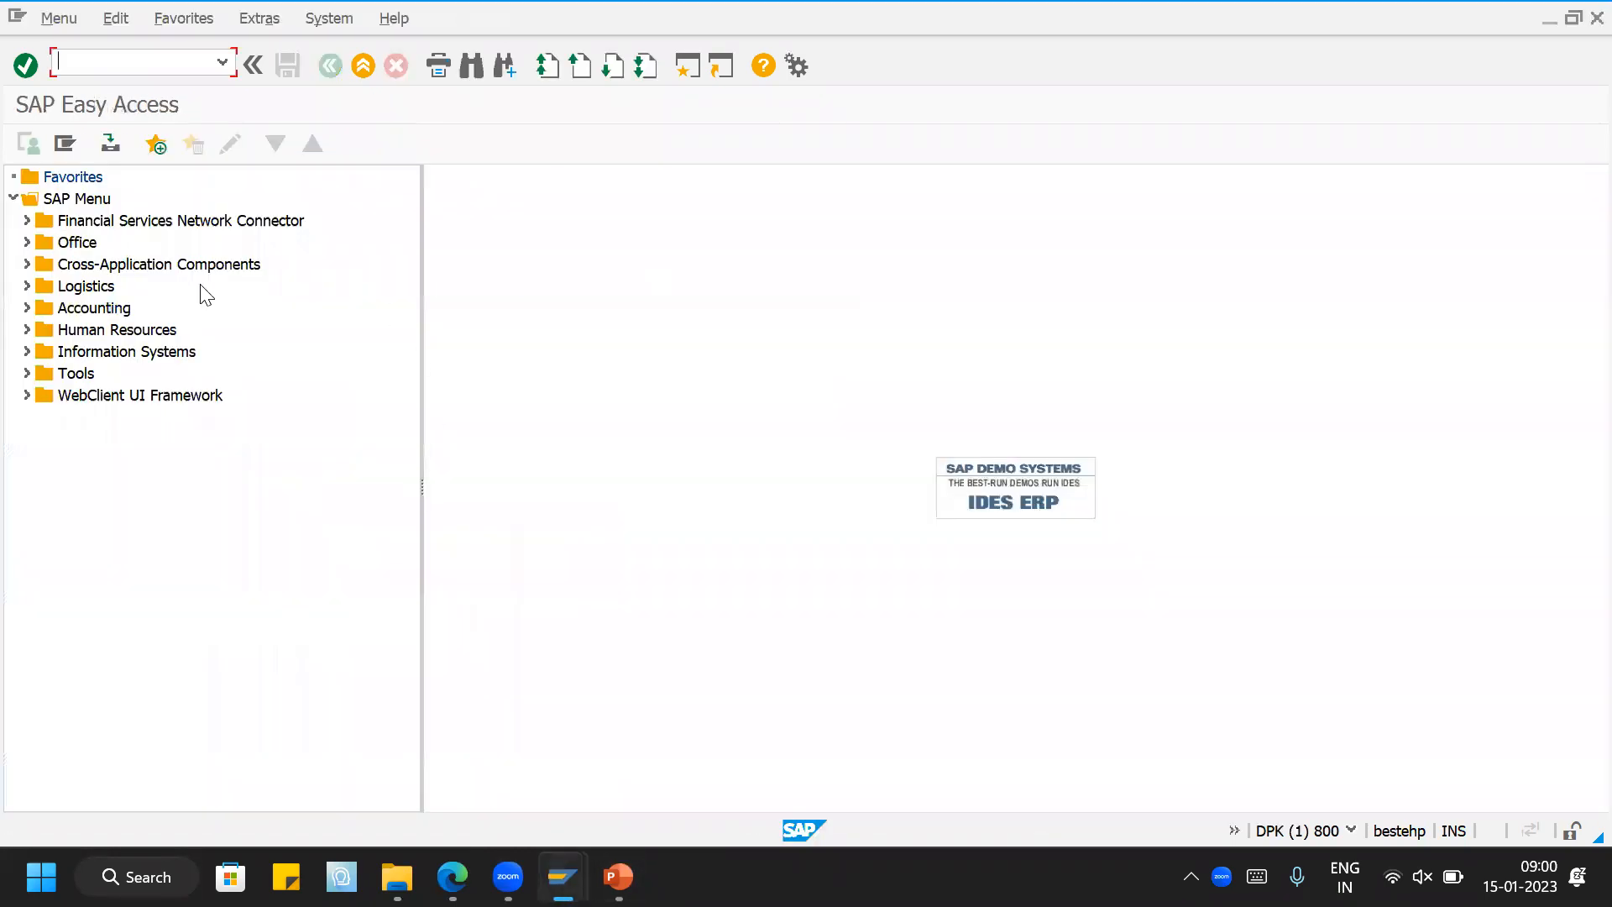
click(28, 286)
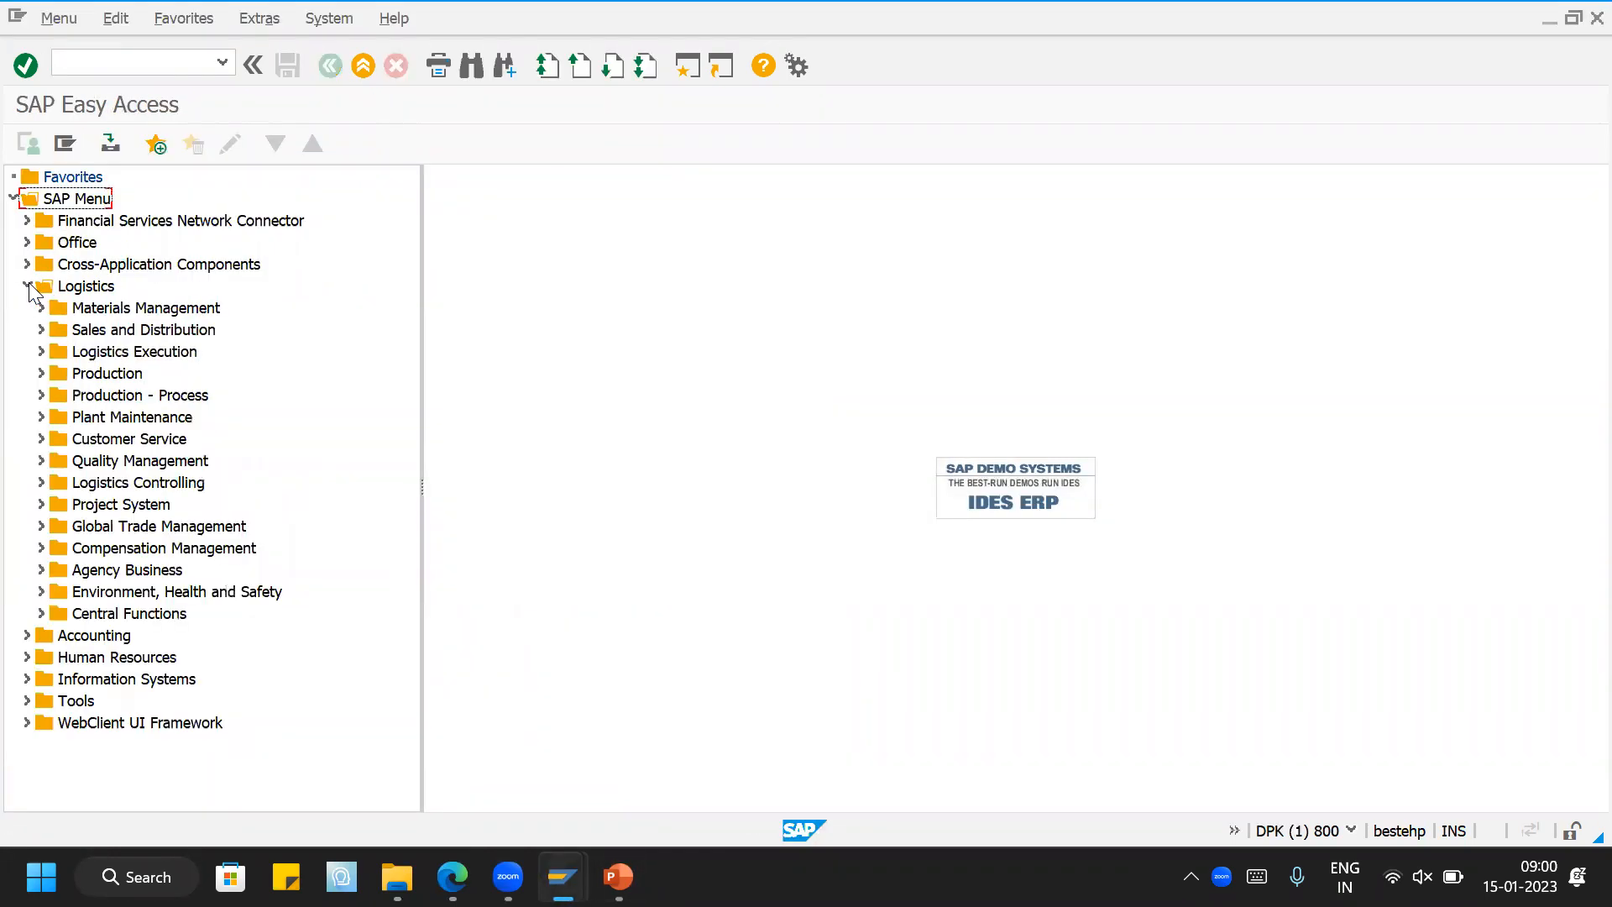
click(40, 330)
click(40, 330)
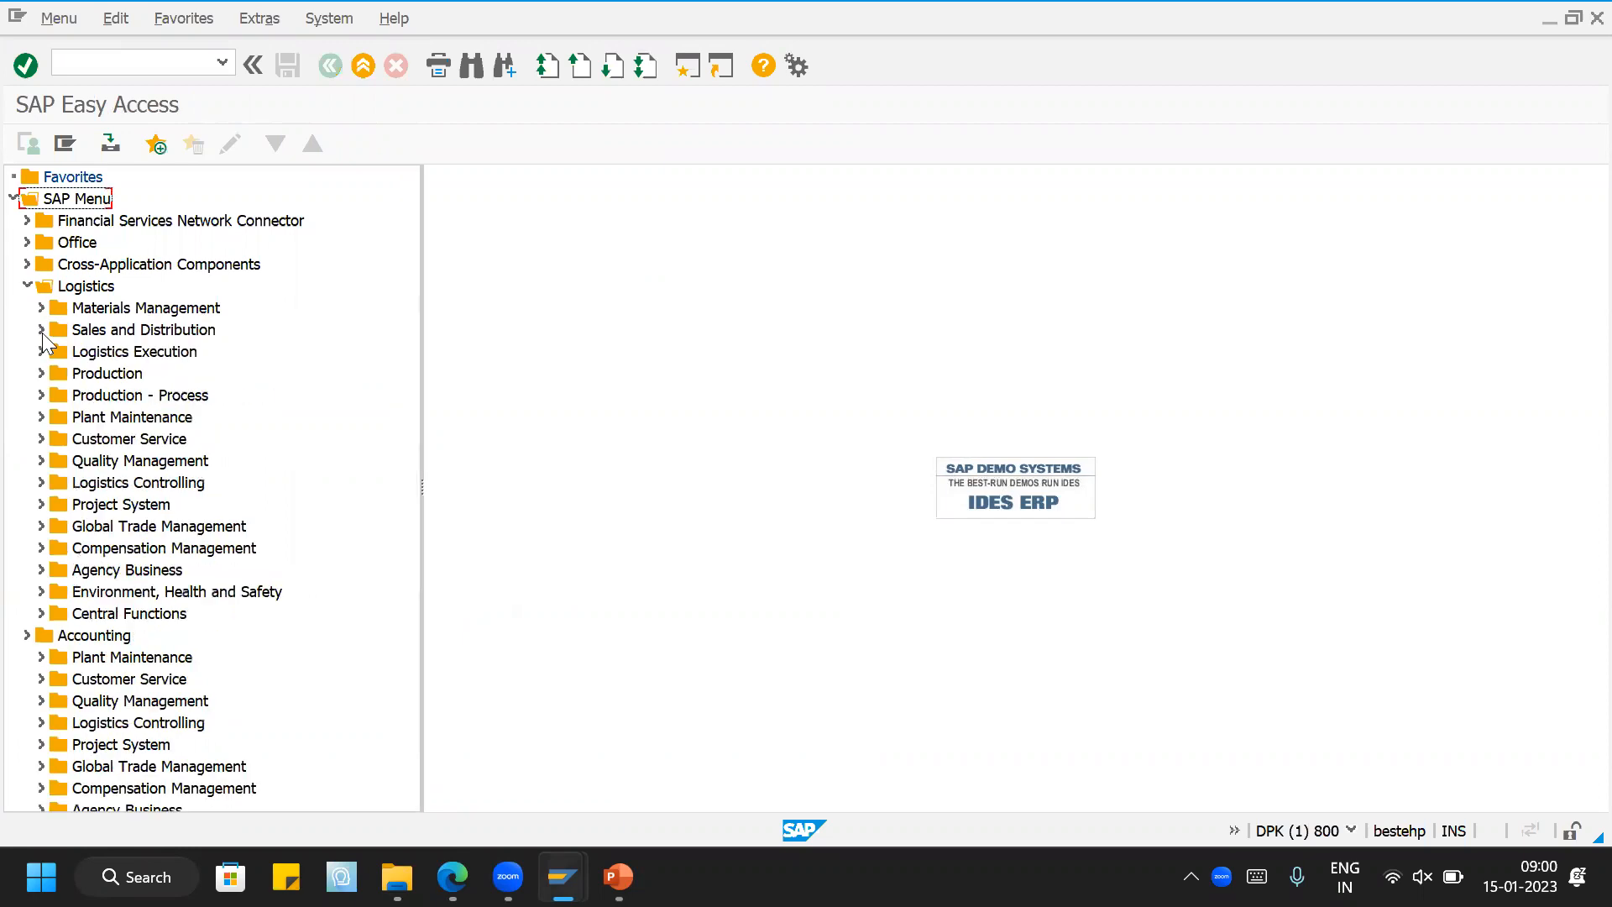
click(41, 352)
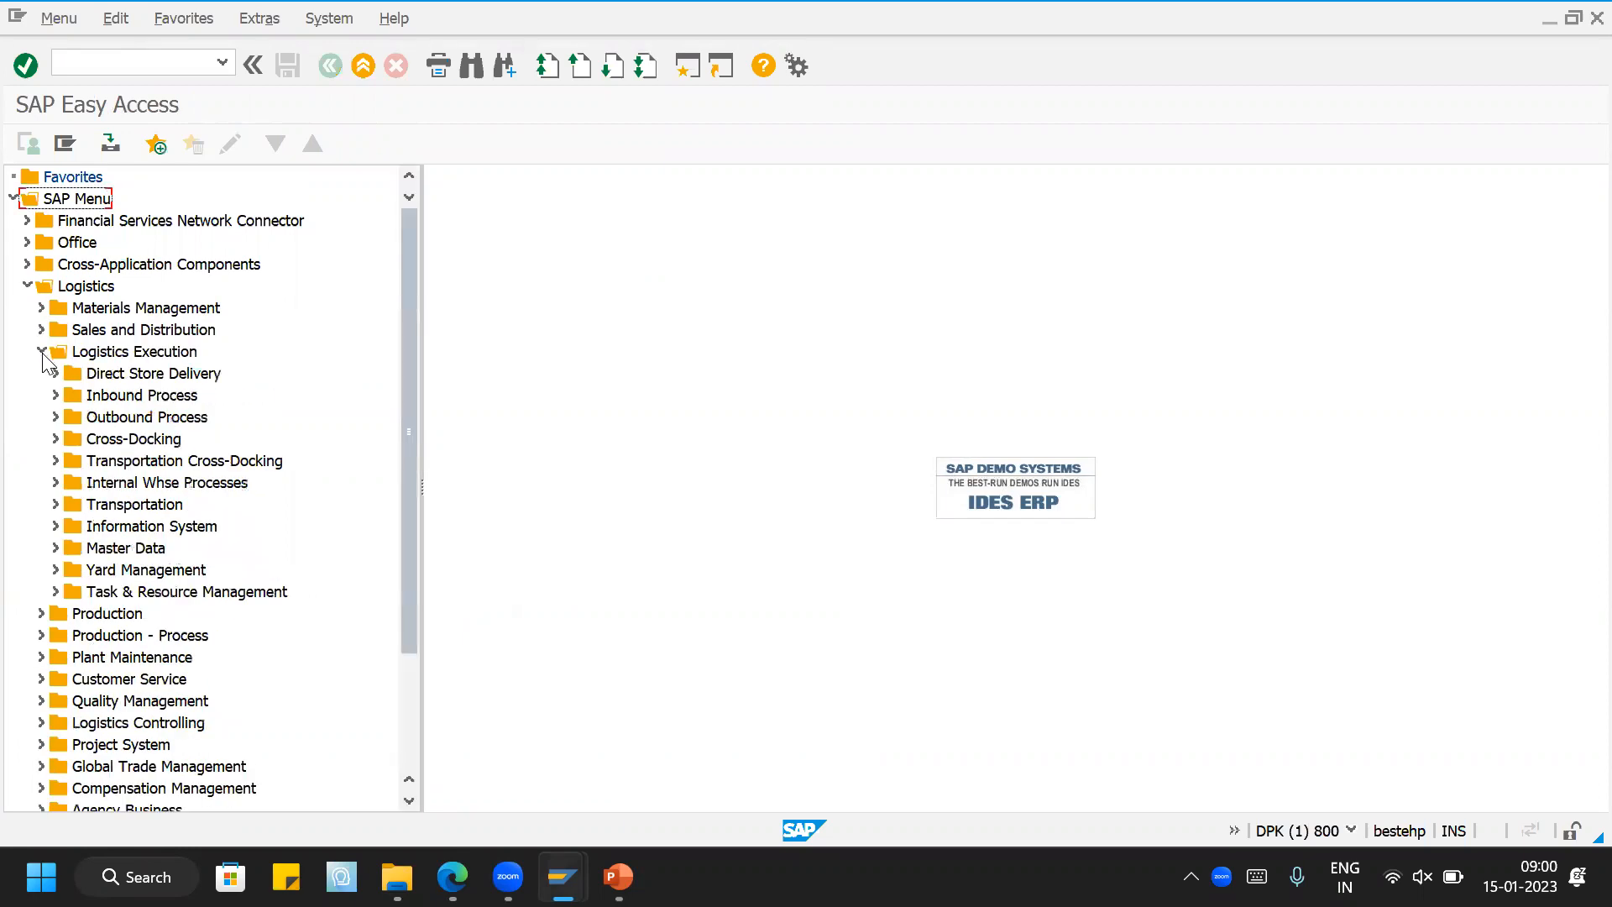
click(56, 417)
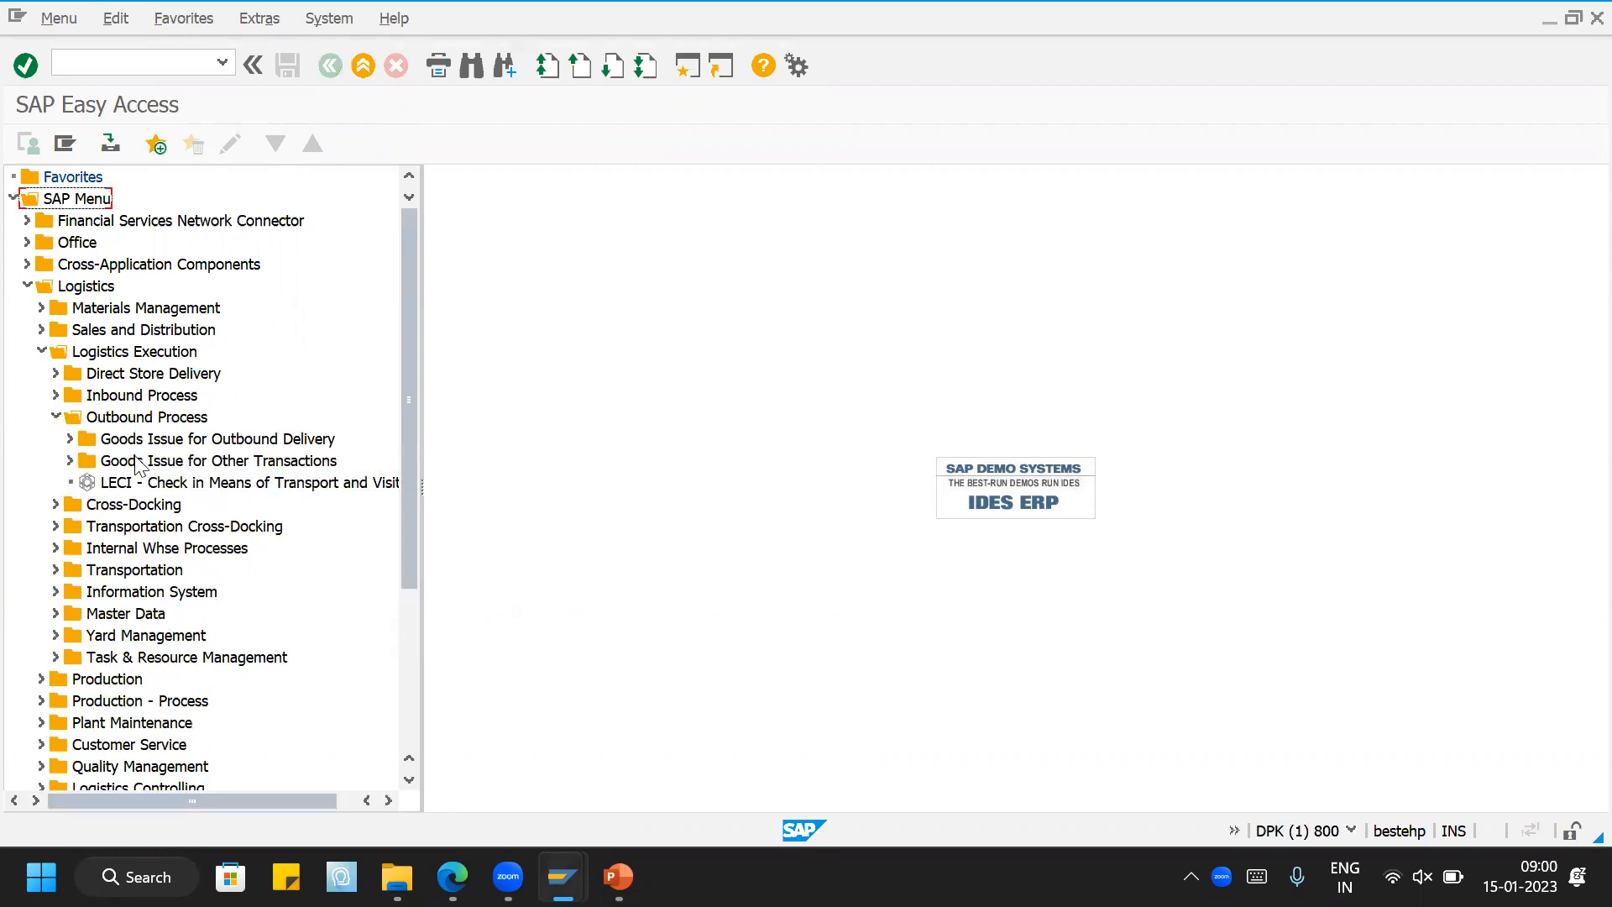
click(70, 438)
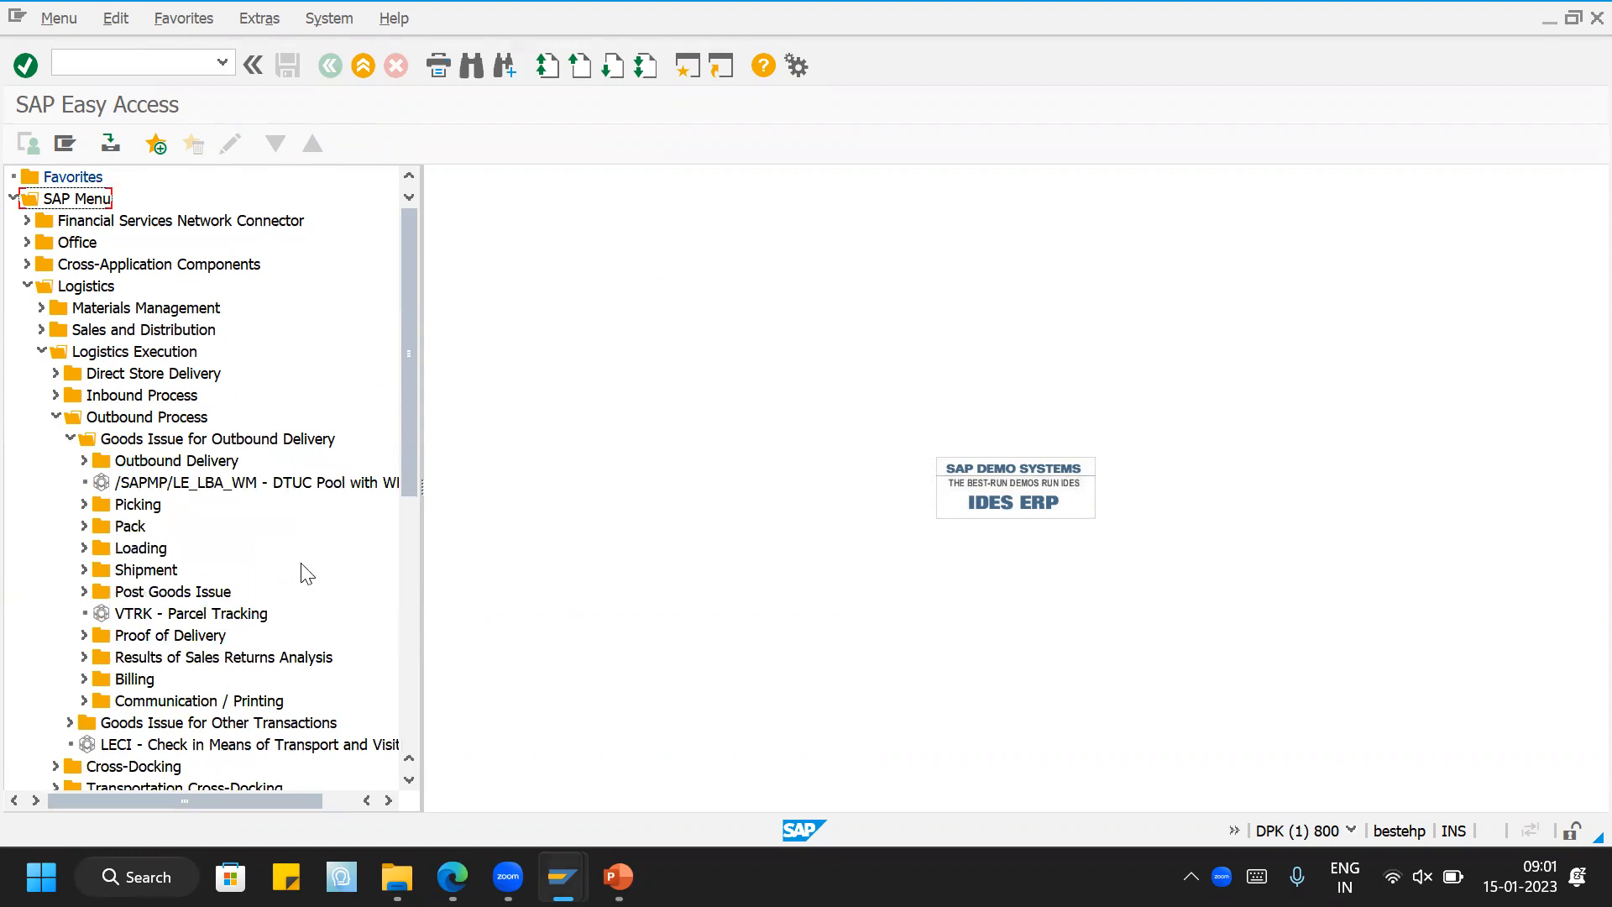
scroll(306, 575, down, 1)
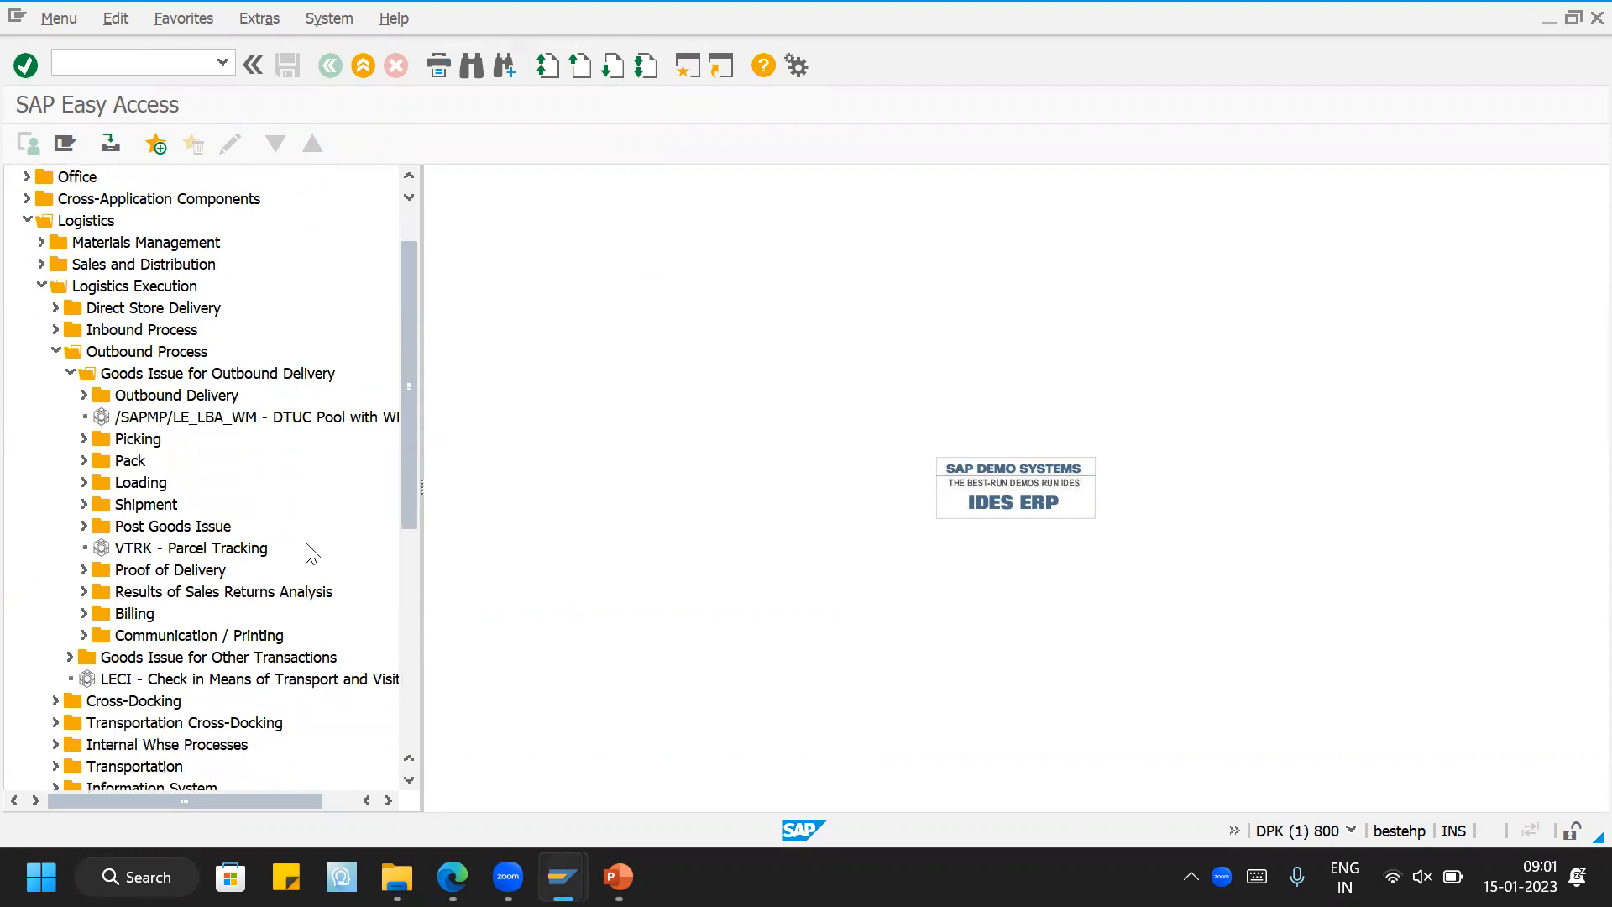
click(84, 526)
click(84, 527)
scroll(235, 445, up, 1)
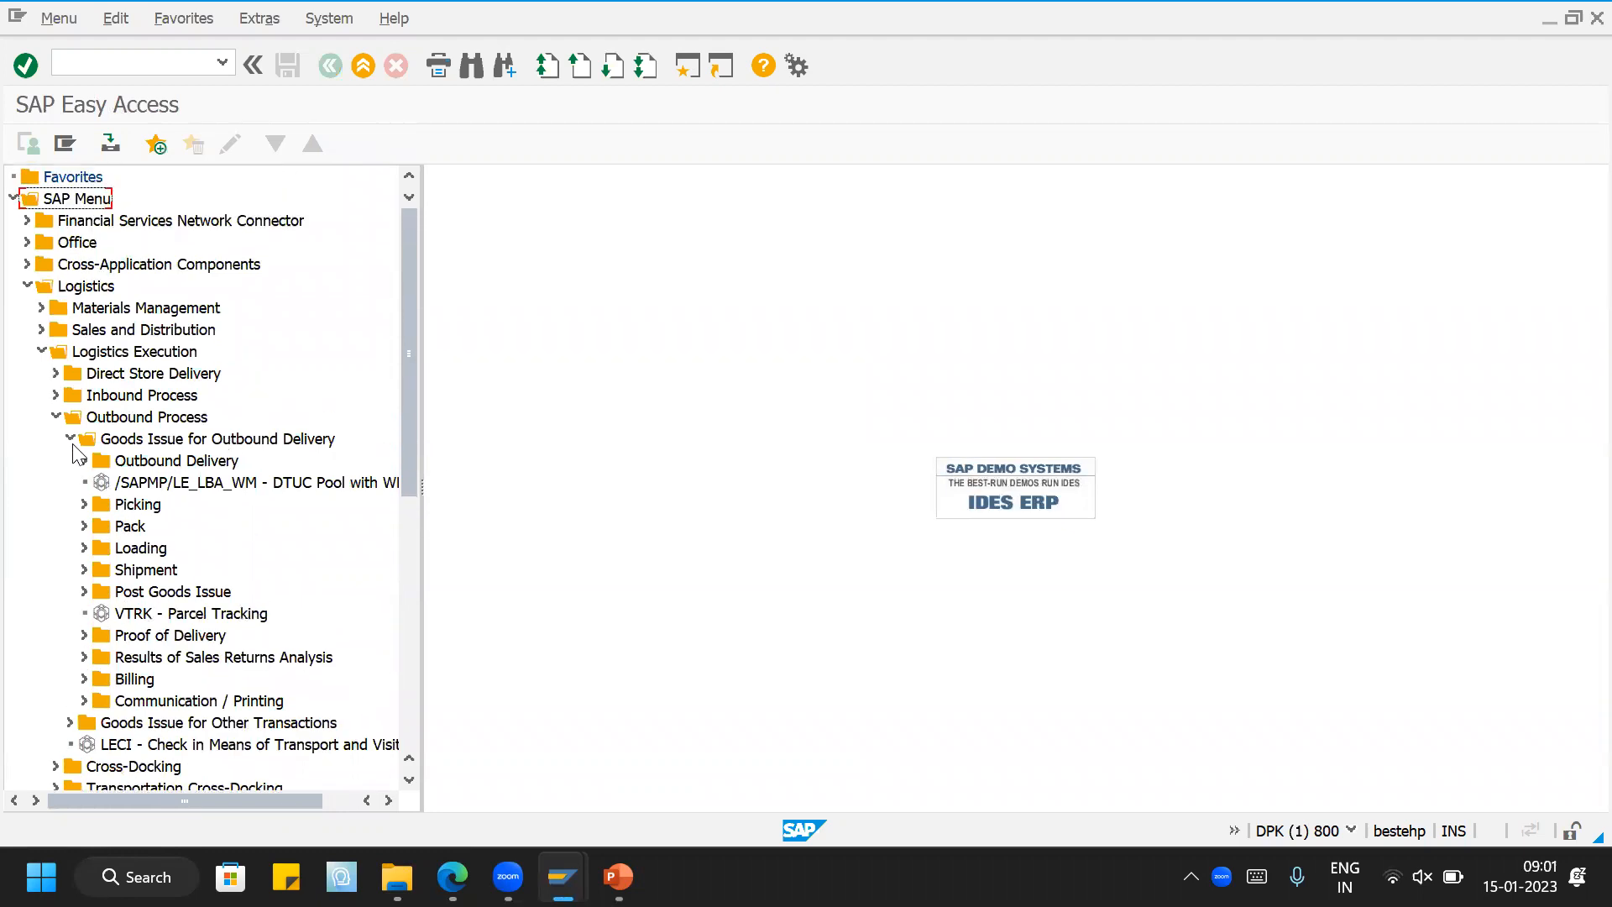
Step: Expand Outbound Delivery, Create and Single Document, and start transaction VL01NO - Without Order Reference
click(84, 460)
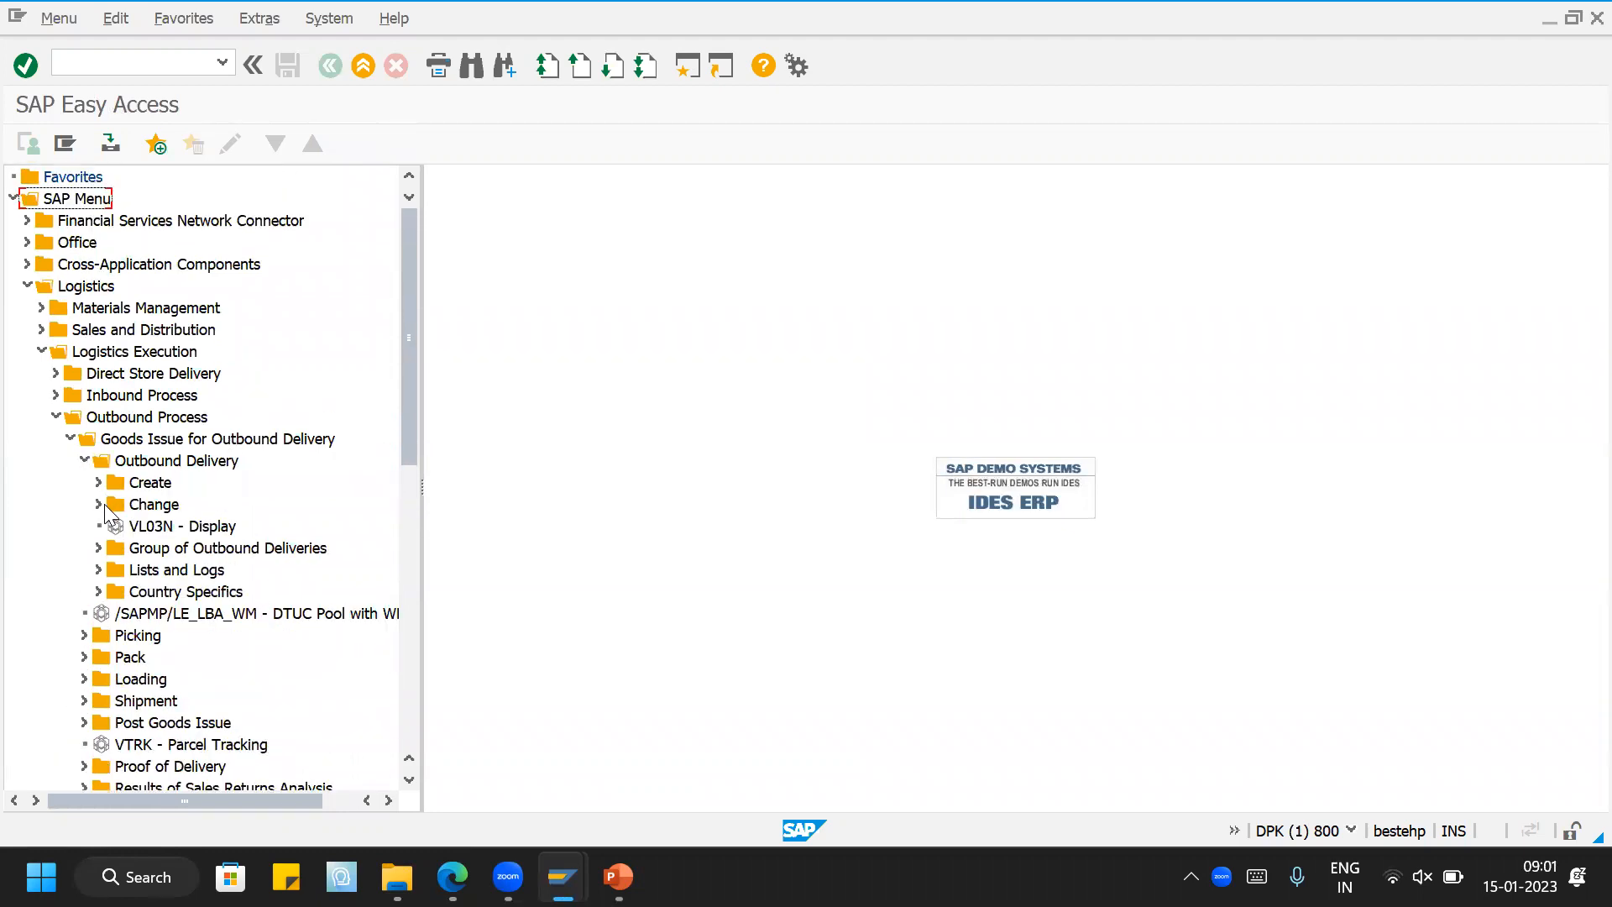
click(98, 483)
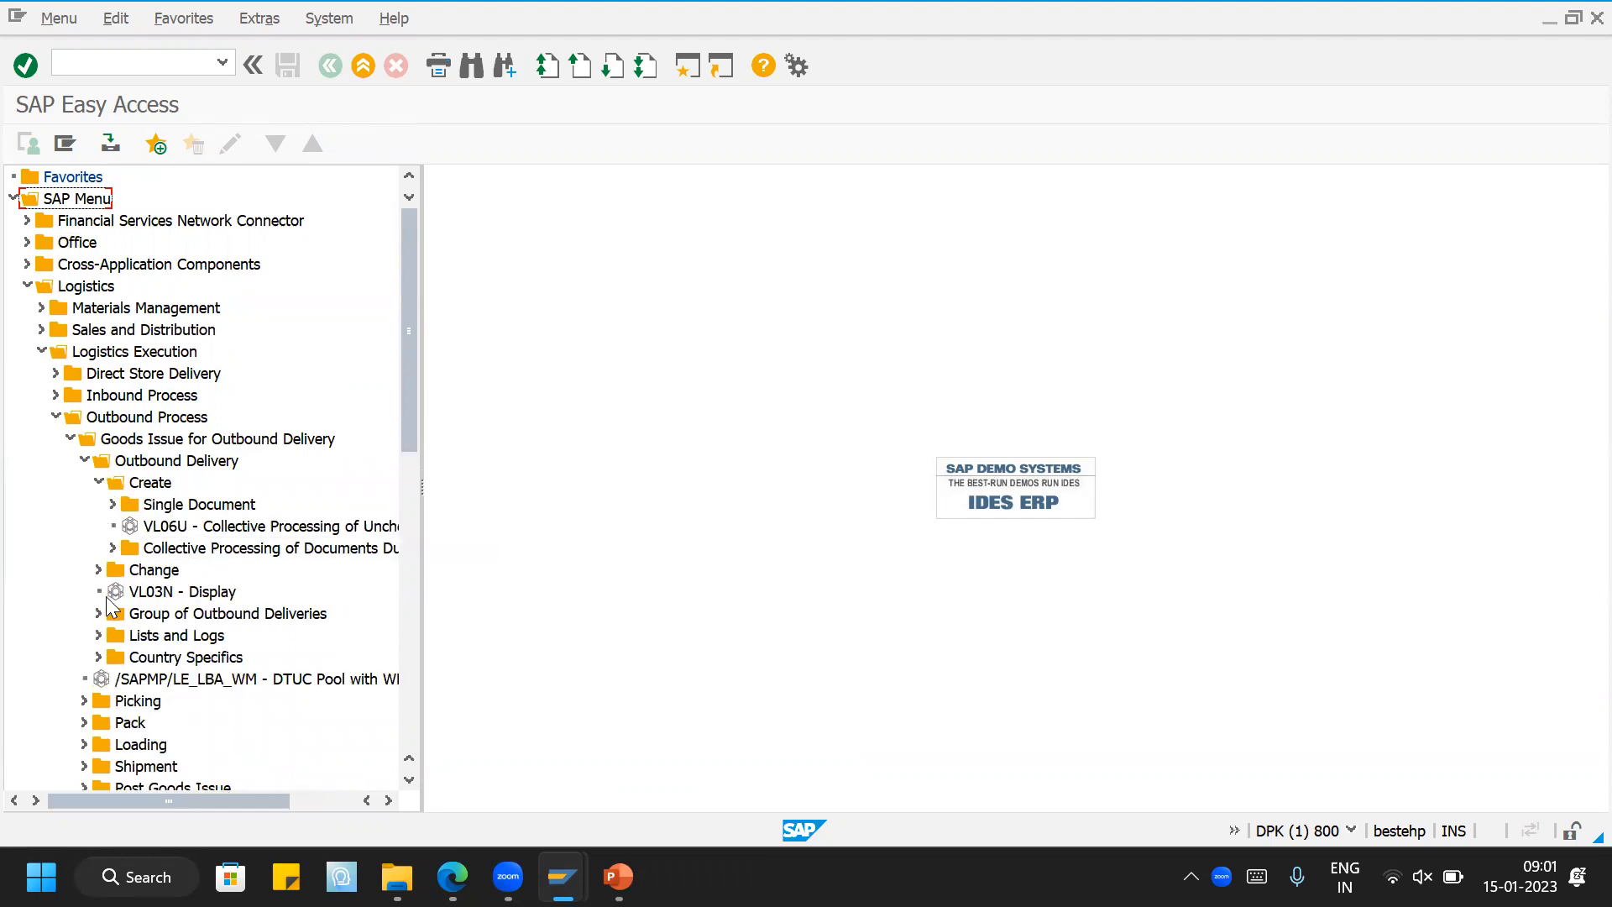
click(98, 484)
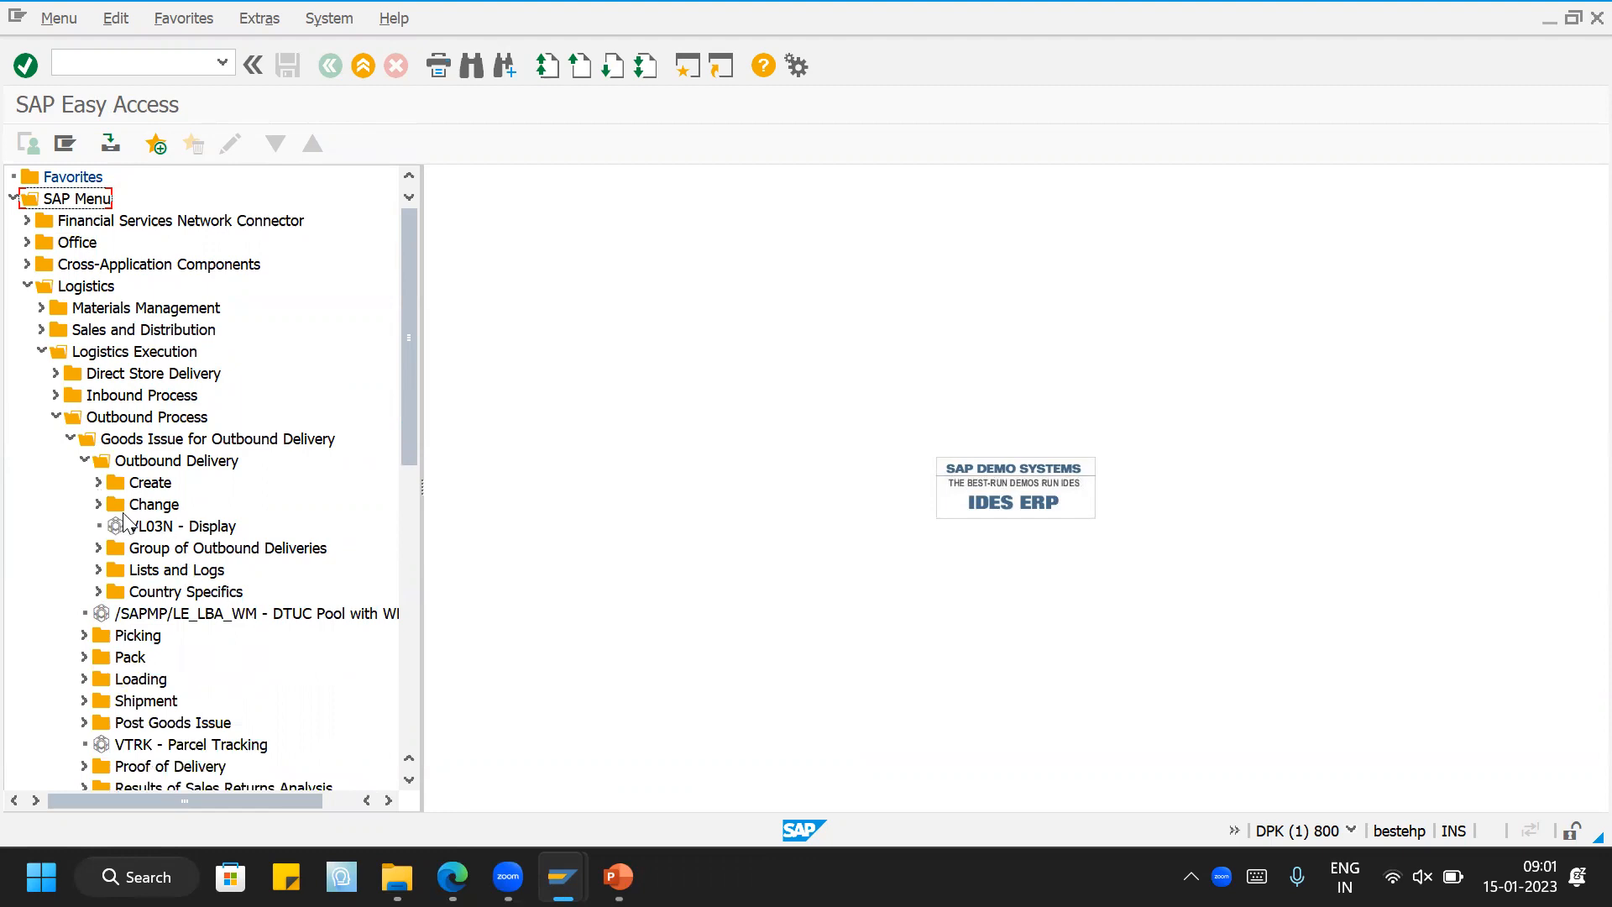
click(97, 485)
scroll(315, 520, down, 2)
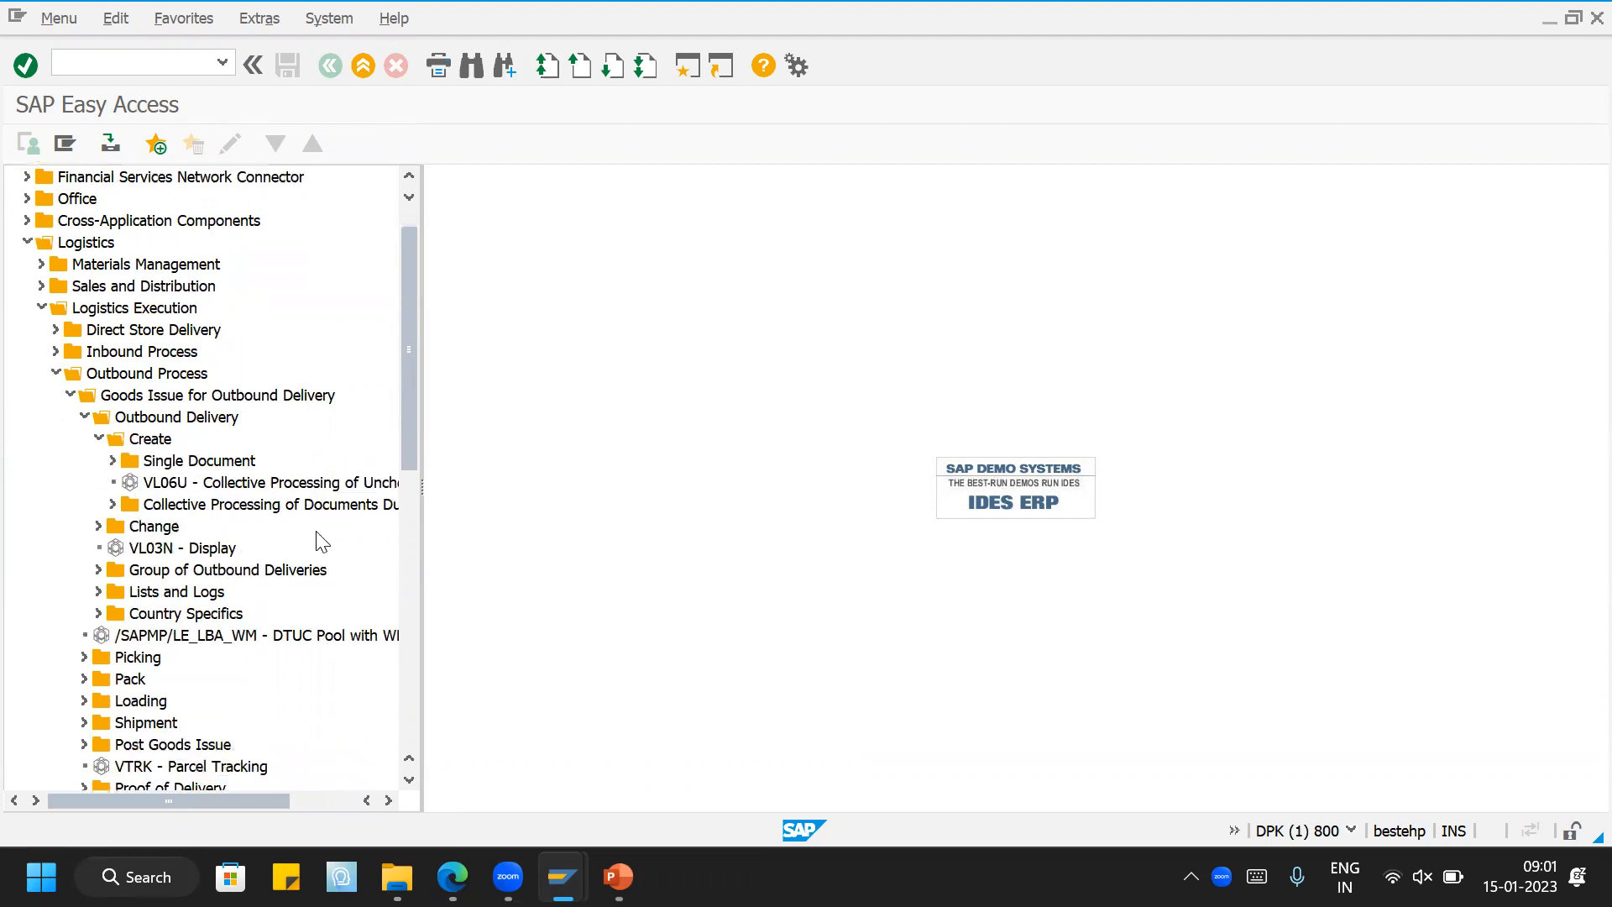
scroll(311, 487, down, 2)
scroll(225, 550, up, 1)
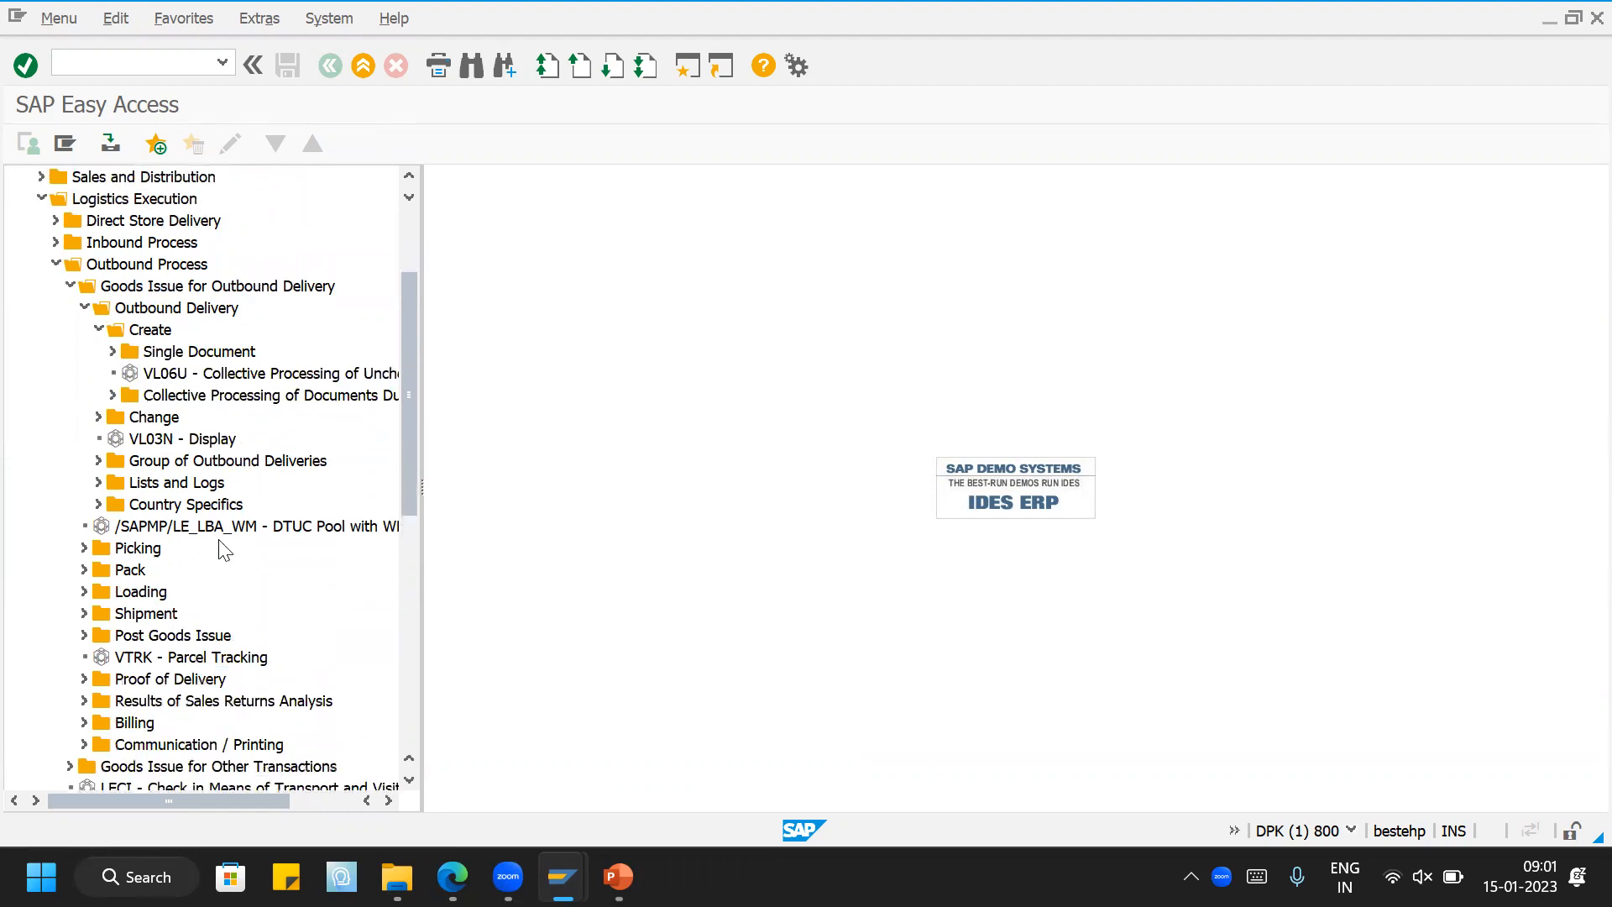
drag(422, 494, 522, 491)
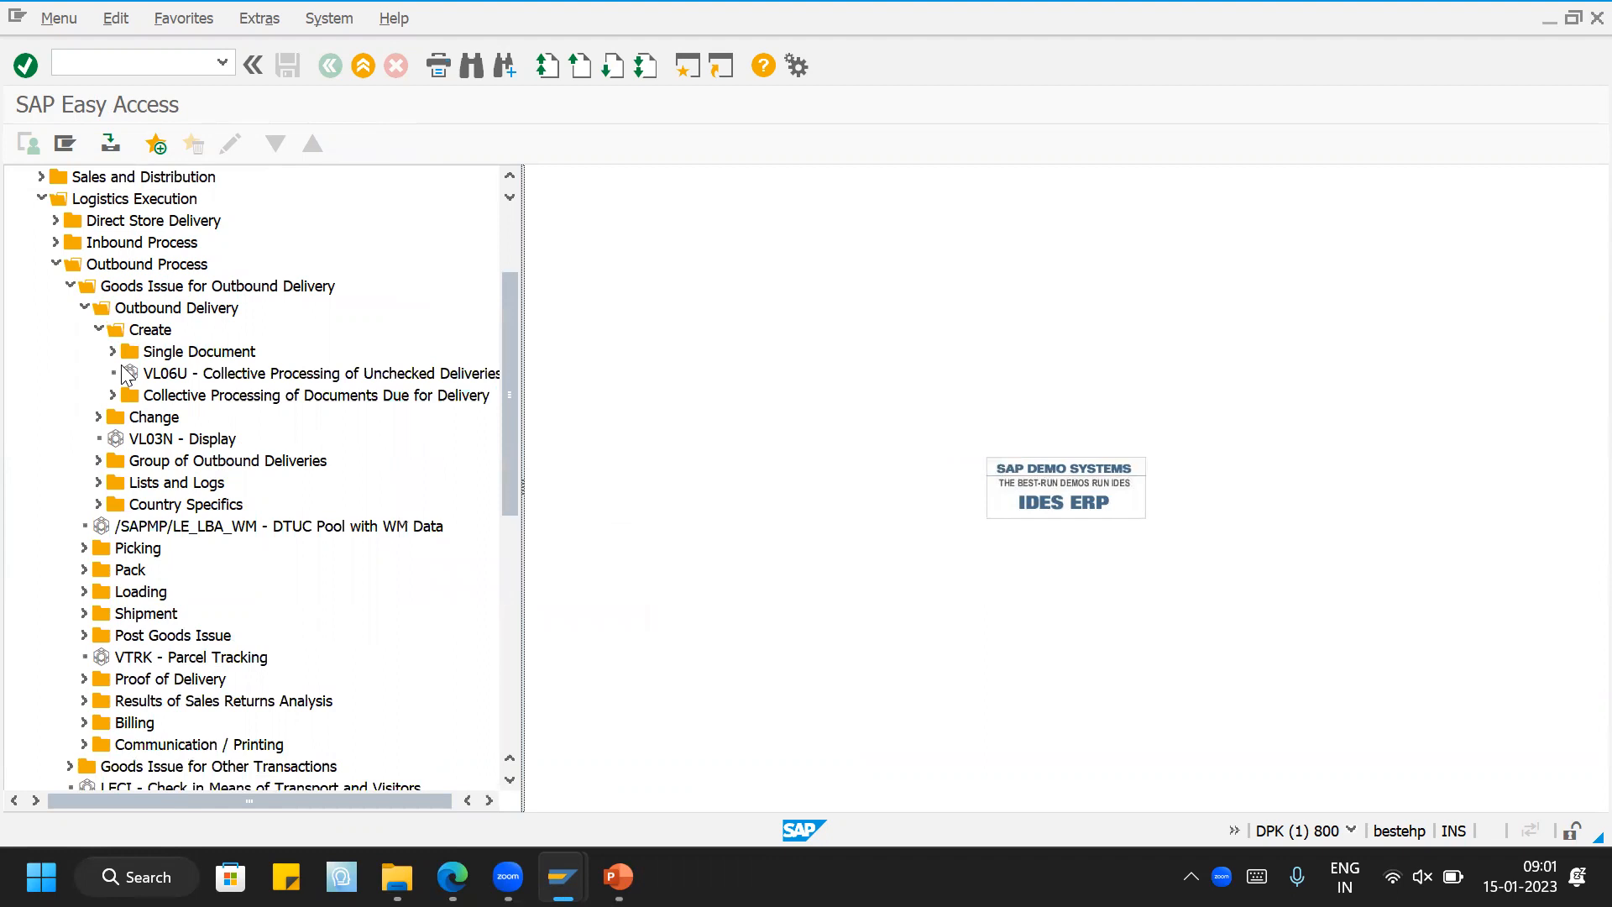
click(114, 352)
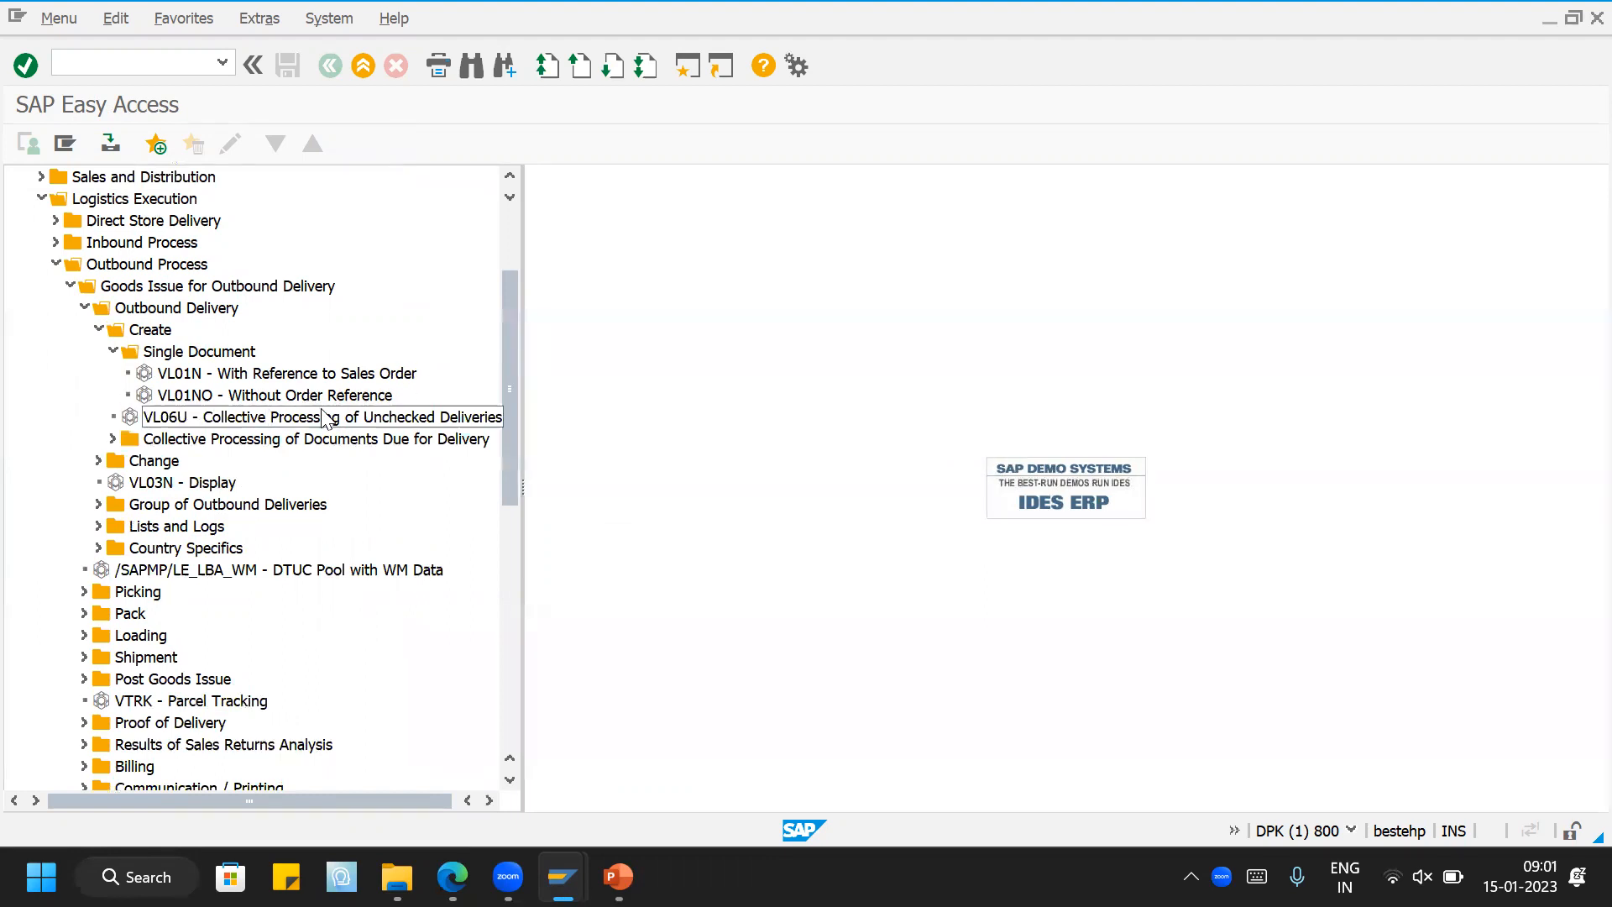
double_click(169, 395)
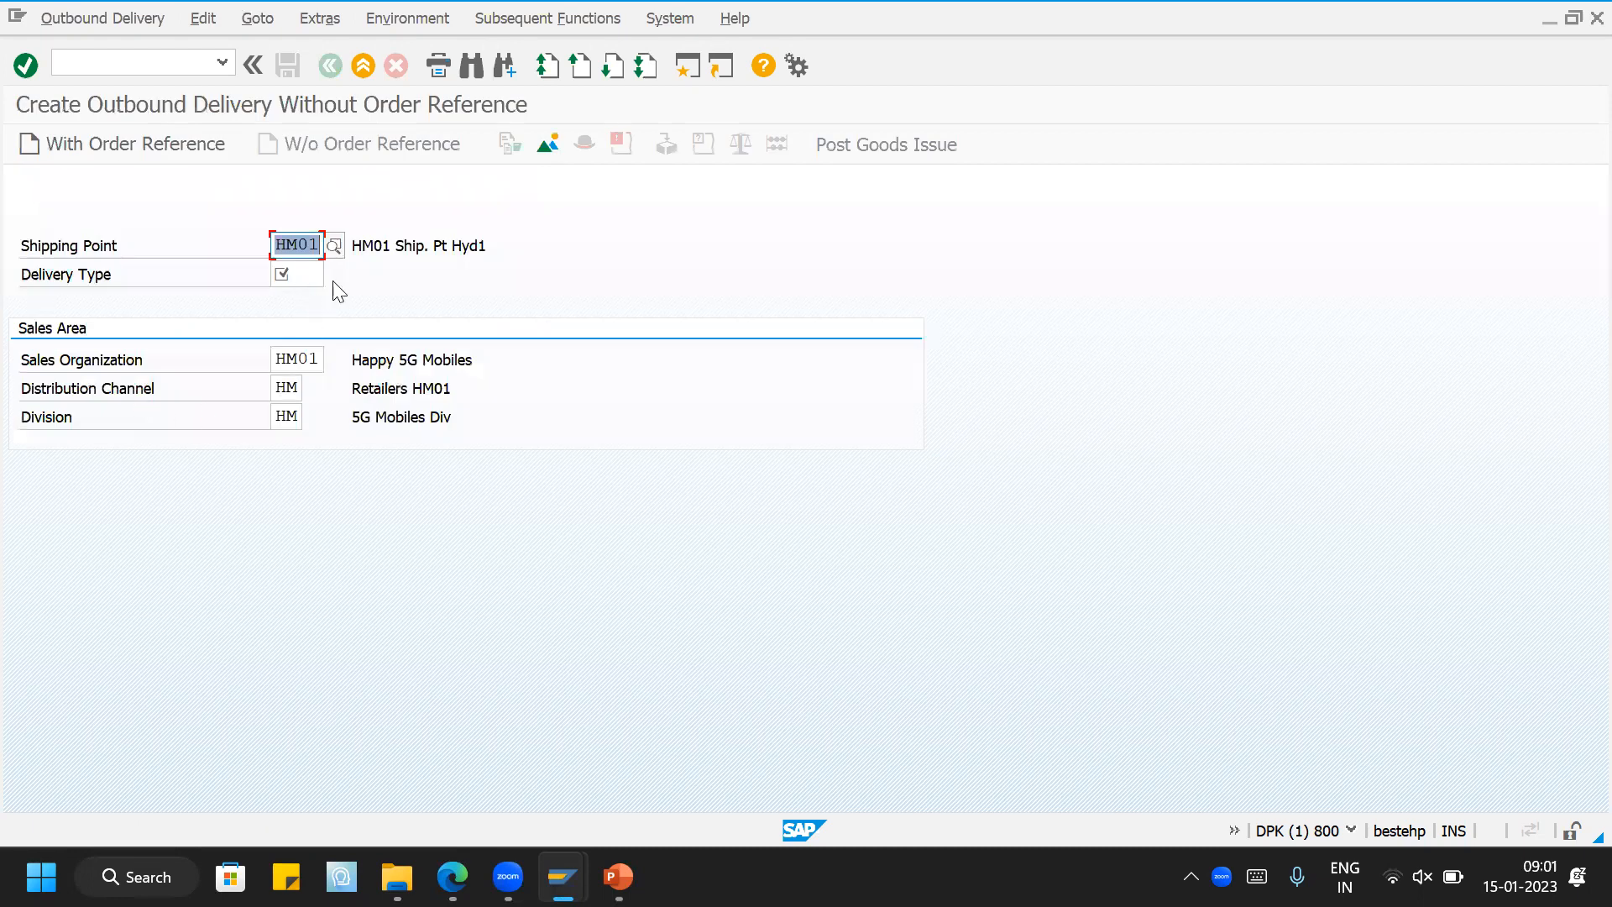
Step: Start an outbound delivery without order reference using delivery type LO
key(Tab)
text(lo)
key(Return)
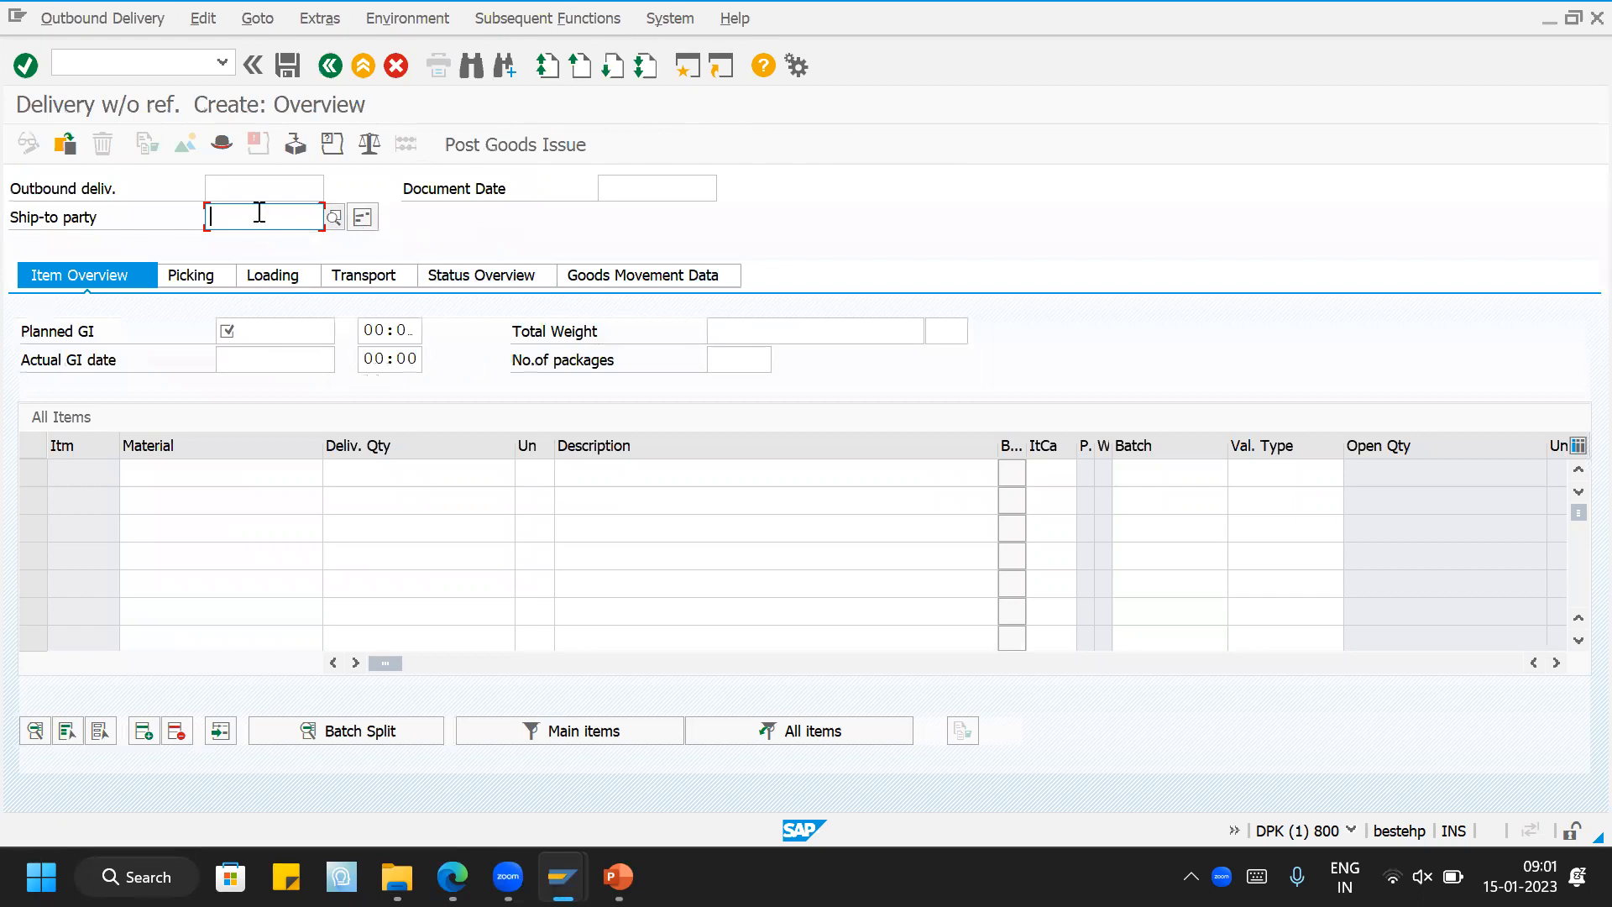
Step: Copy the ship-to party number from the delivery in the other session into the new delivery's ship-to party
mouse_move(562, 877)
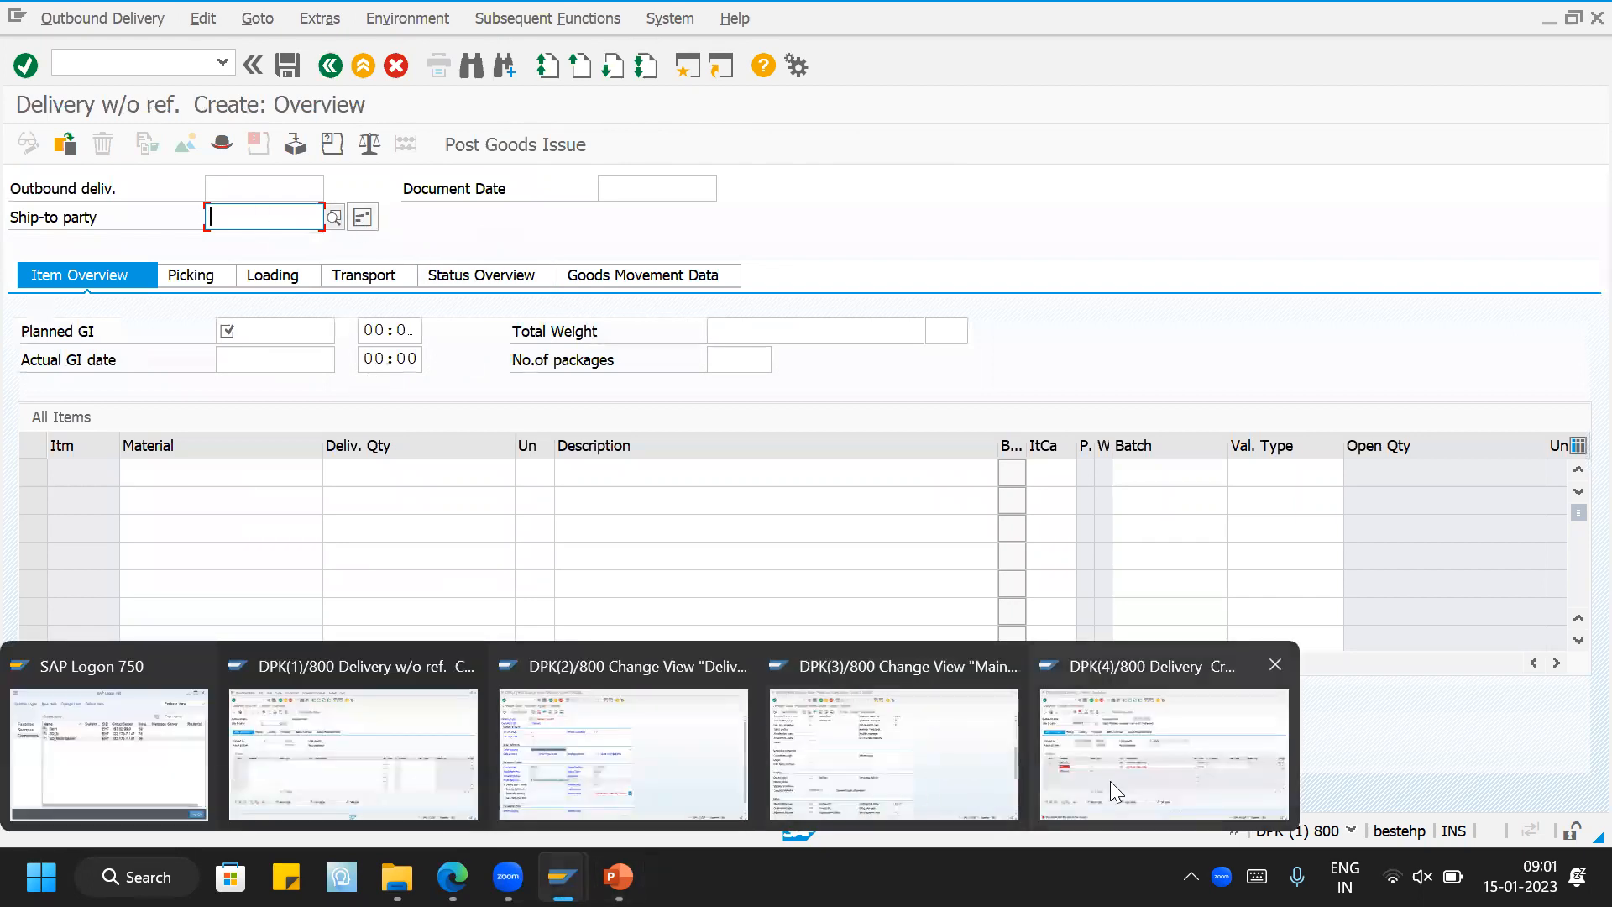
click(1110, 780)
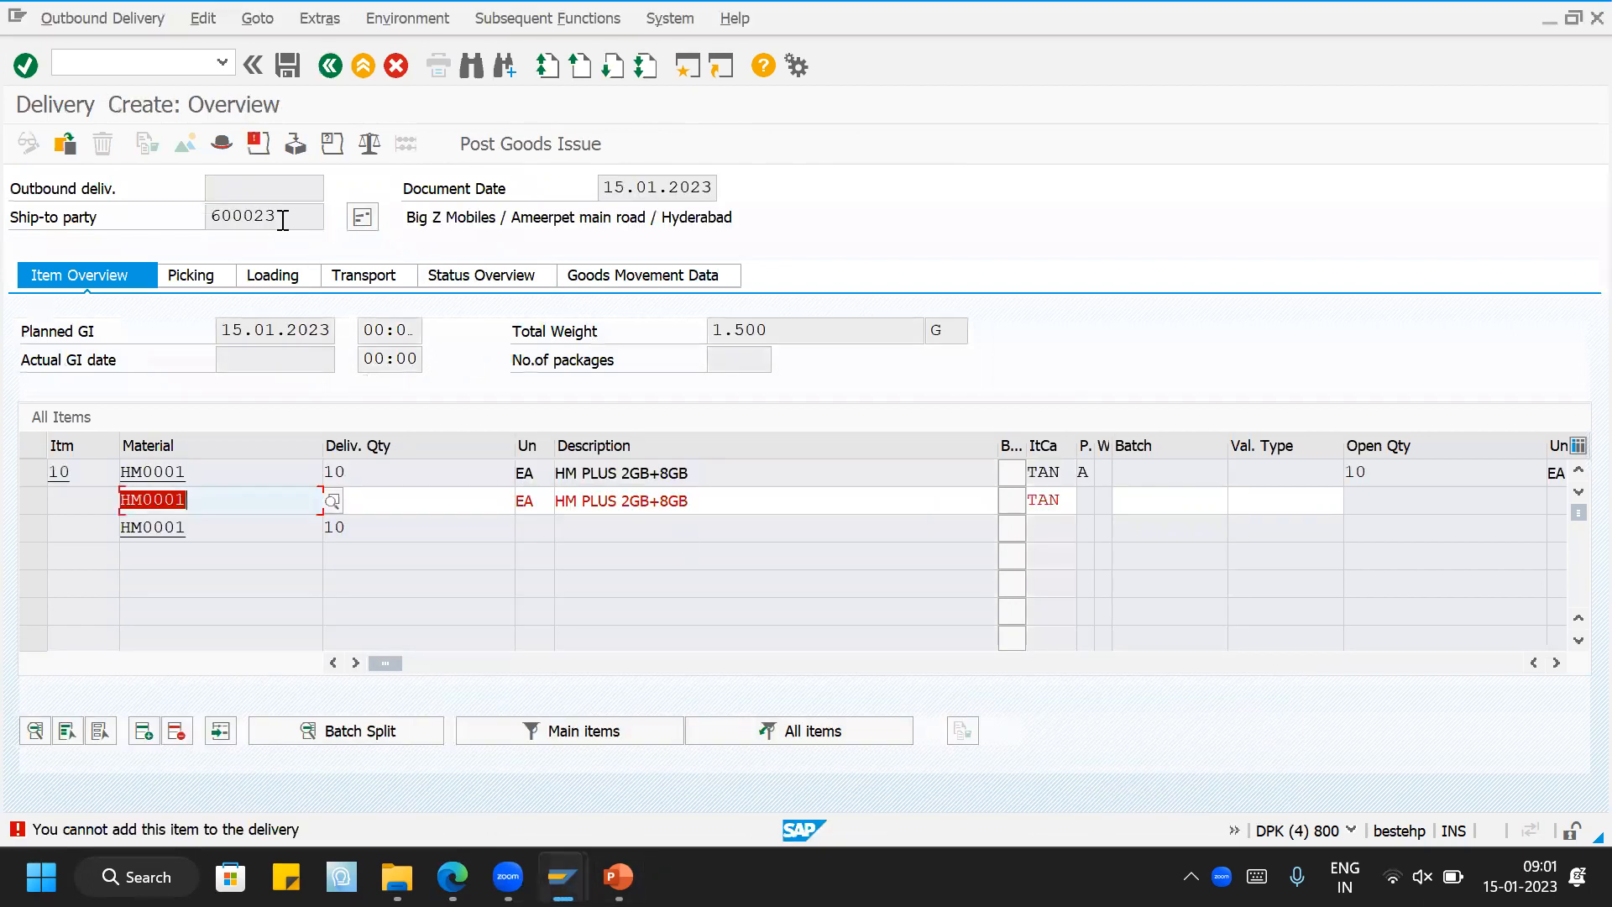
drag(281, 216, 219, 223)
key(ctrl+c)
click(215, 220)
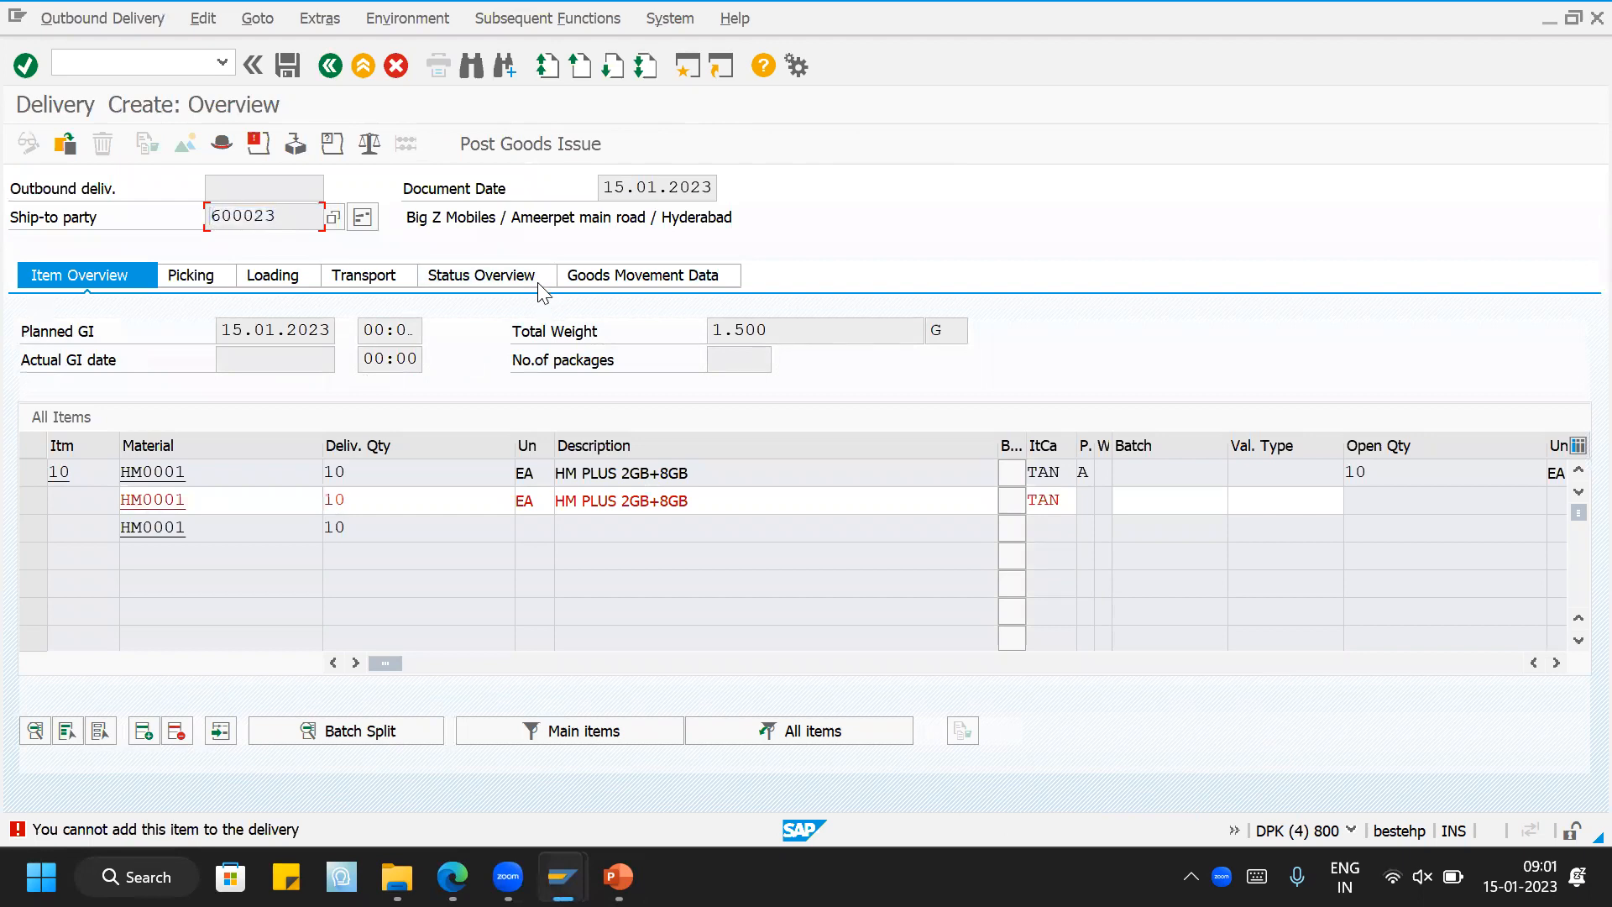
key(alt+Tab)
key(ctrl+v)
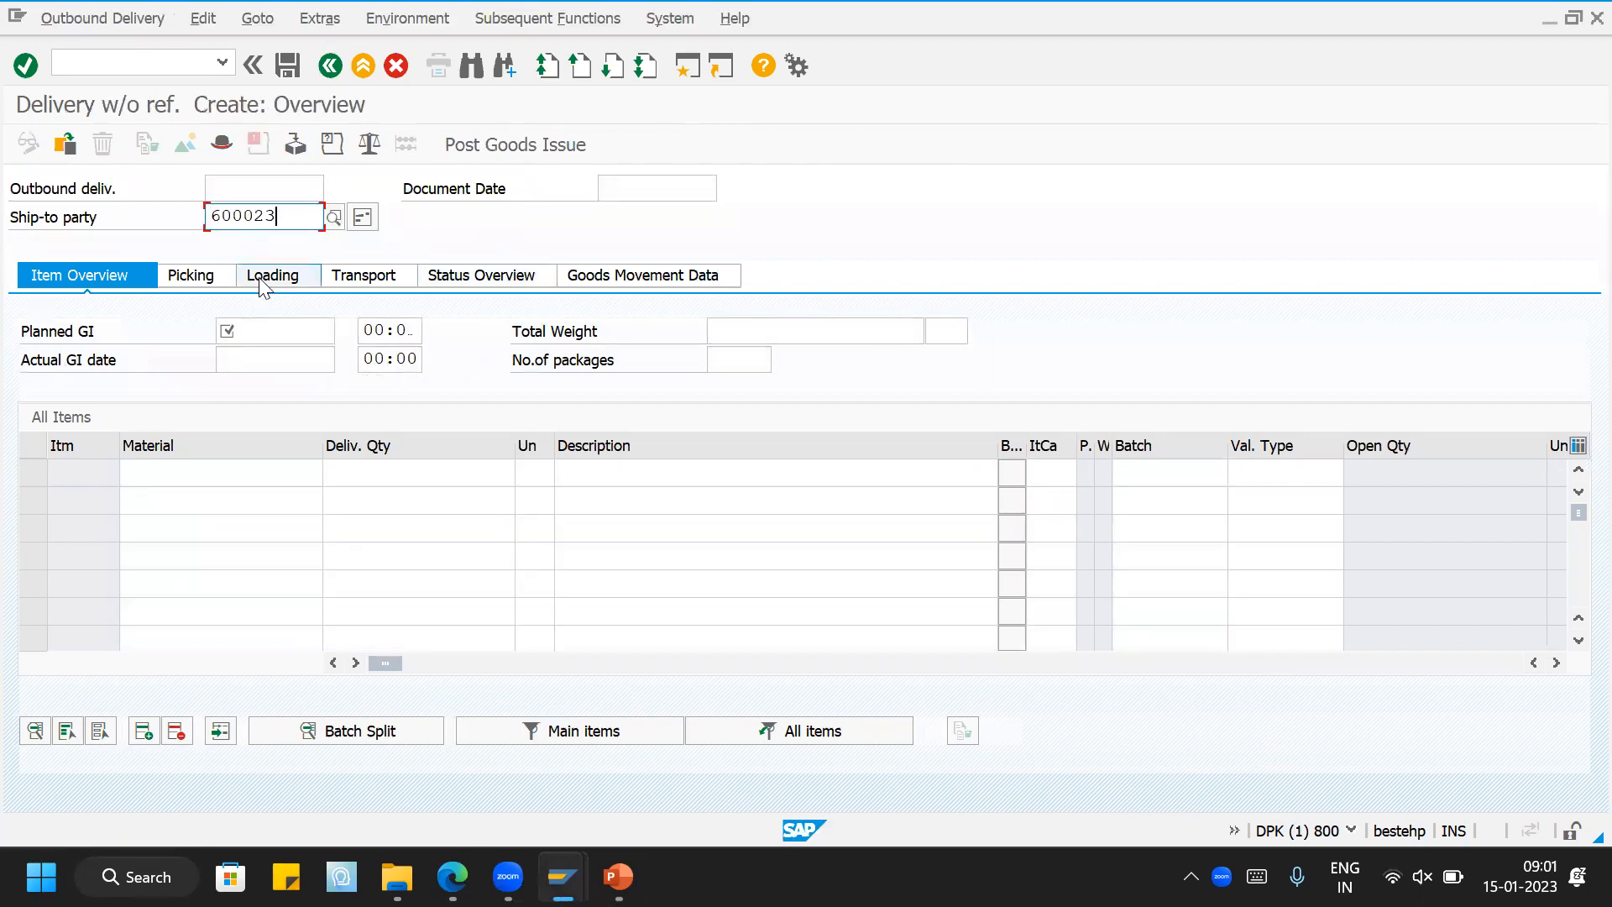
Step: Enter 15.01.2023 as the planned goods issue date and confirm the delivery header
click(252, 328)
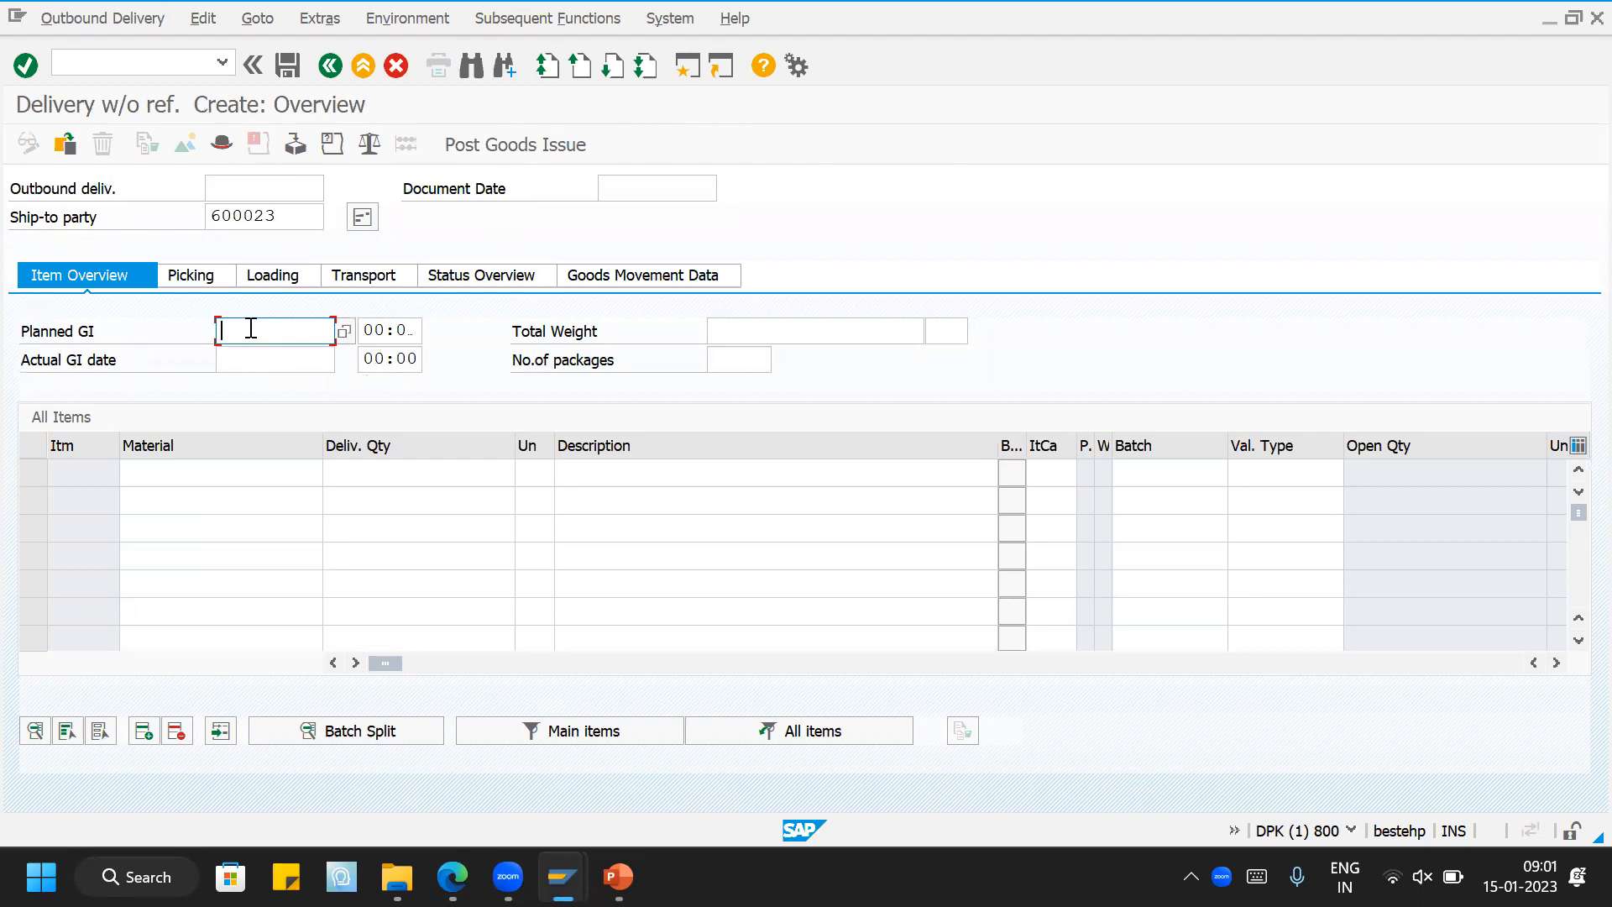
text(15.01.2023)
key(Return)
key(BackSpace)
Step: Add material HM0001 as the first delivery item with a quantity of 10 EA
click(280, 503)
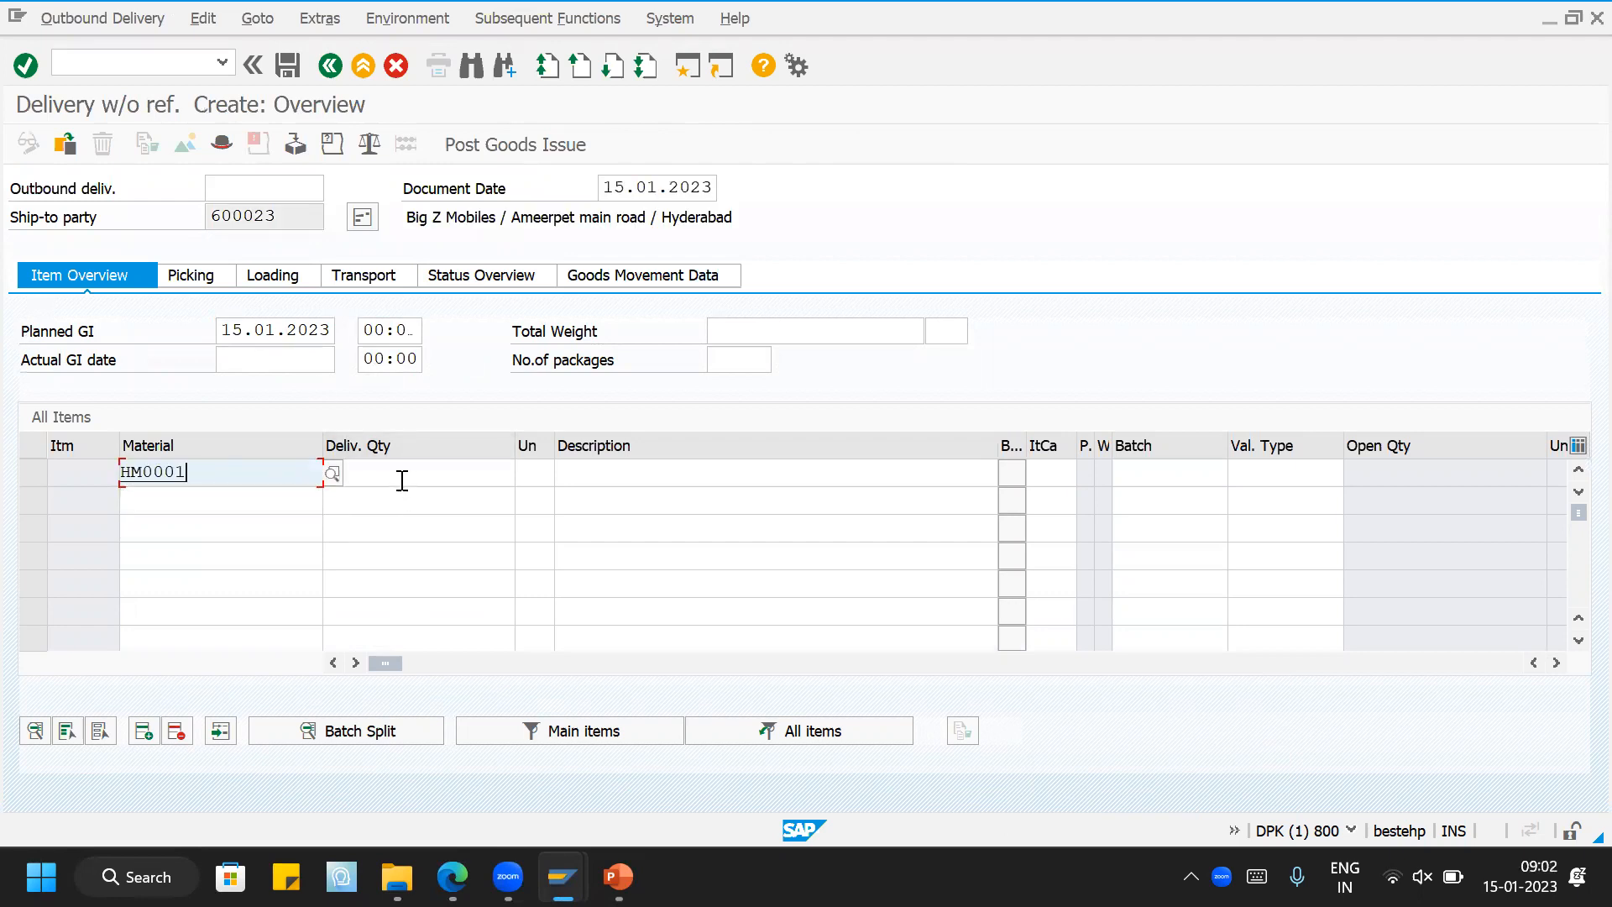
click(402, 478)
text(10)
key(Tab)
text(ea)
key(Return)
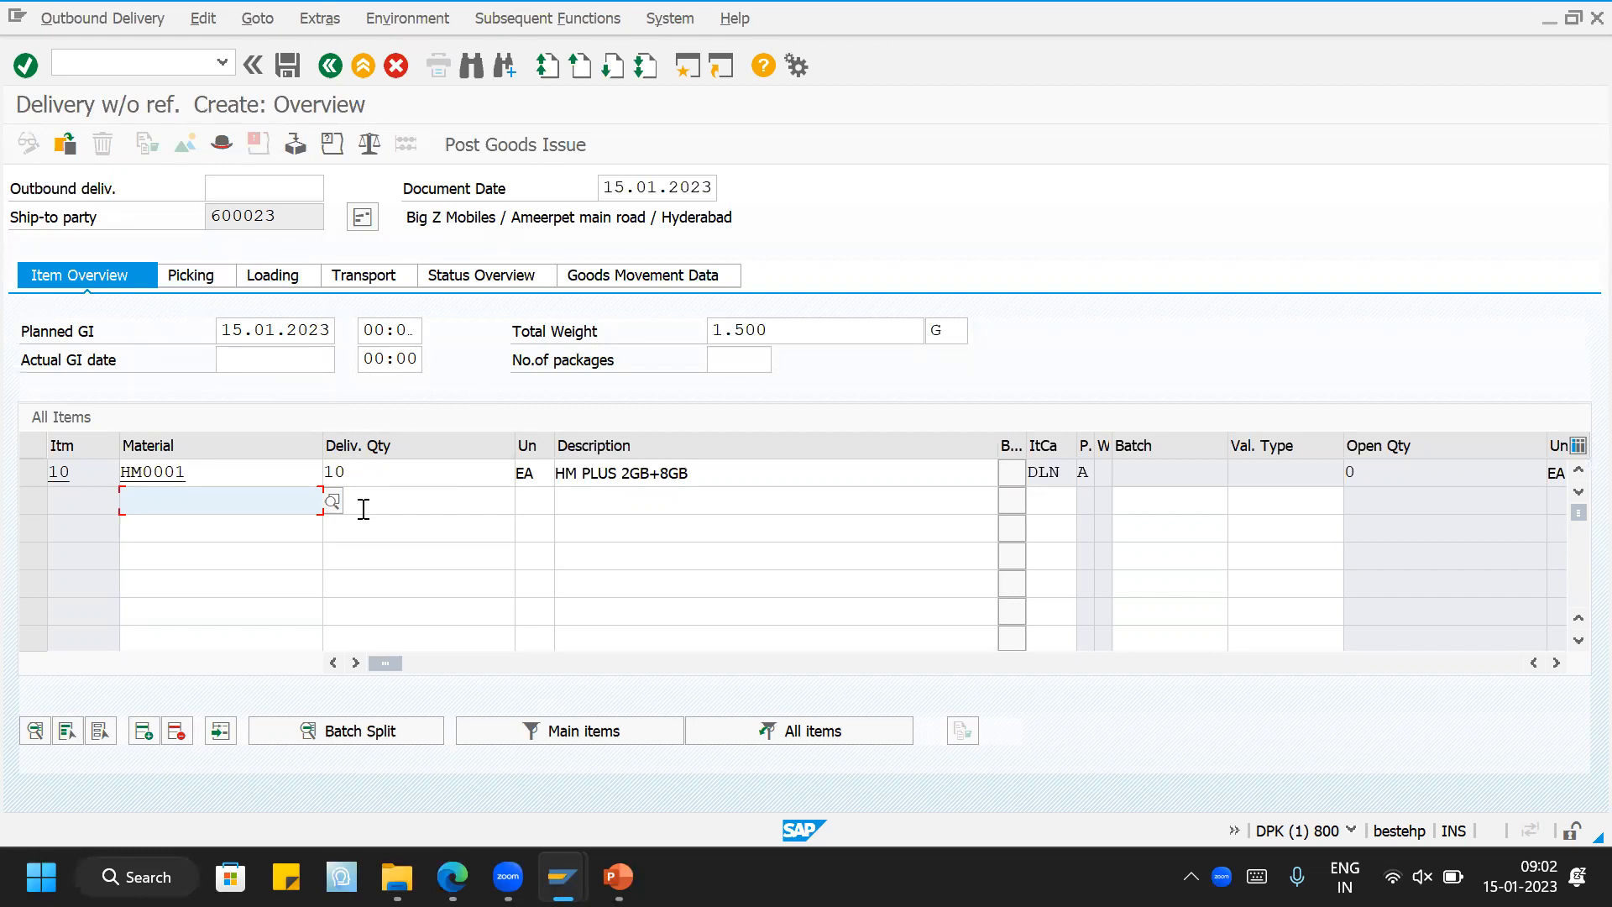
Step: Compare the default order type in delivery type LO's customizing with the new delivery without reference
mouse_move(562, 877)
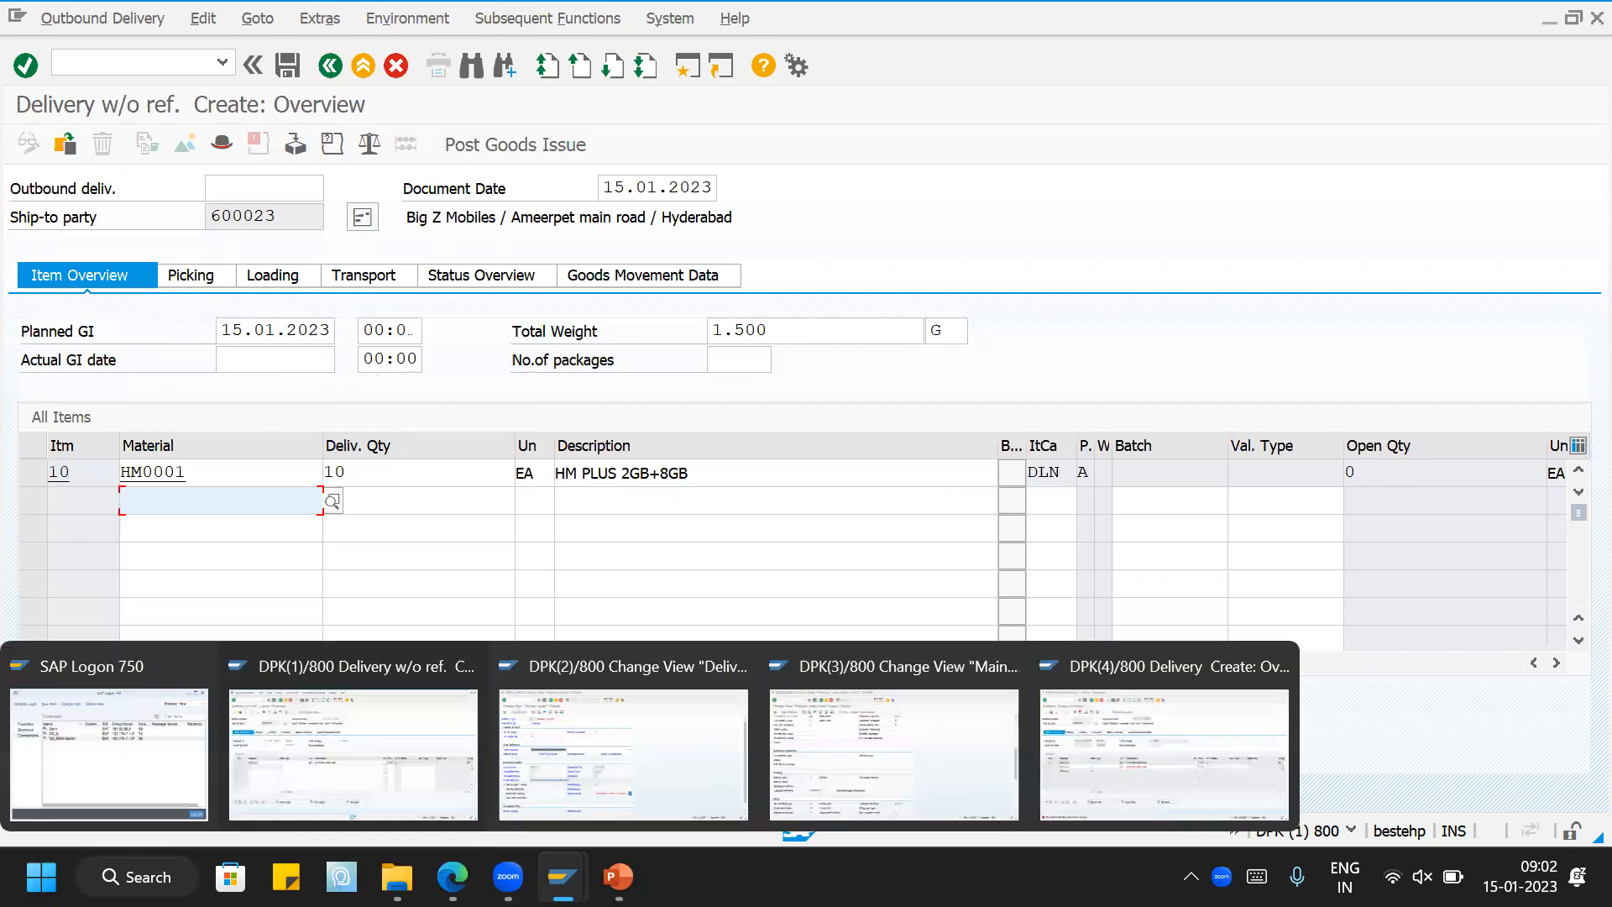
click(621, 797)
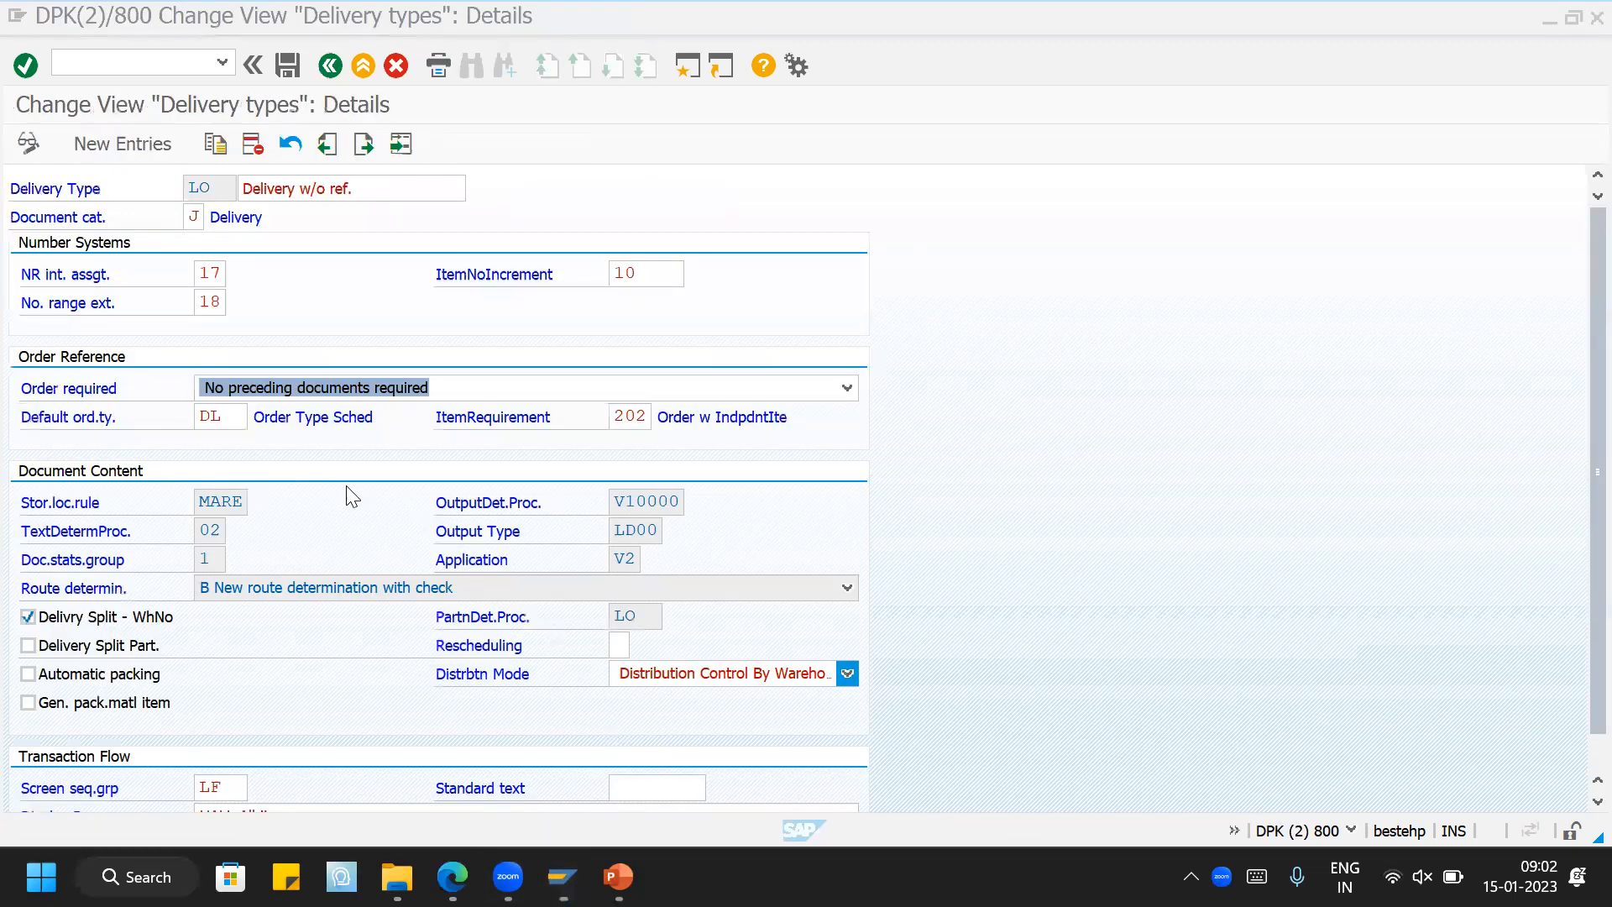
click(227, 416)
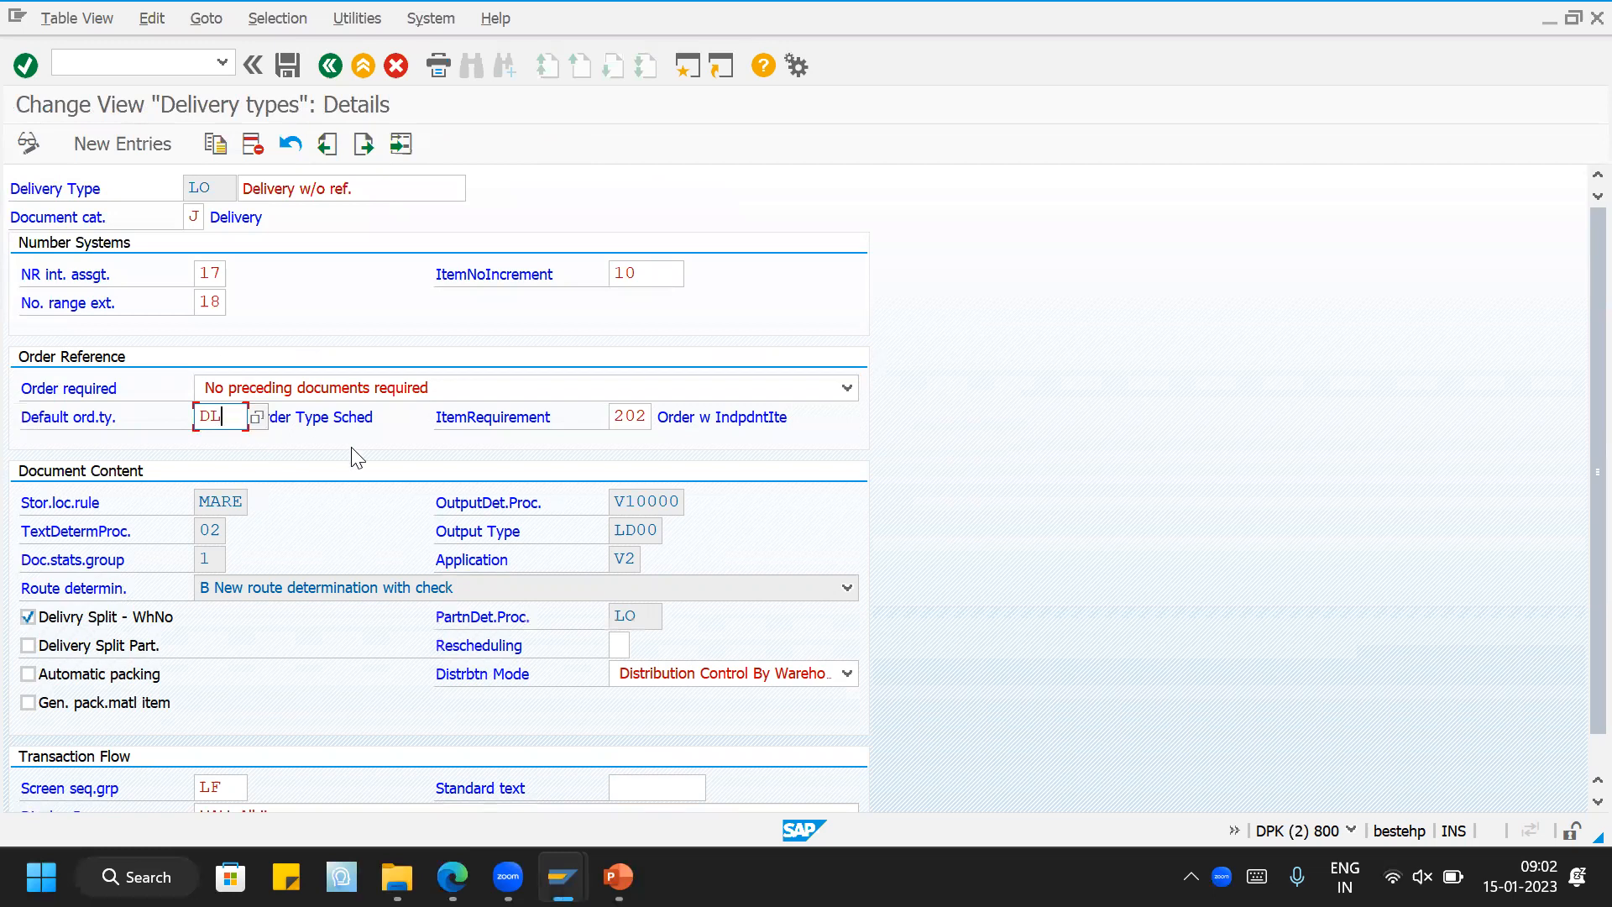
key(alt+Tab)
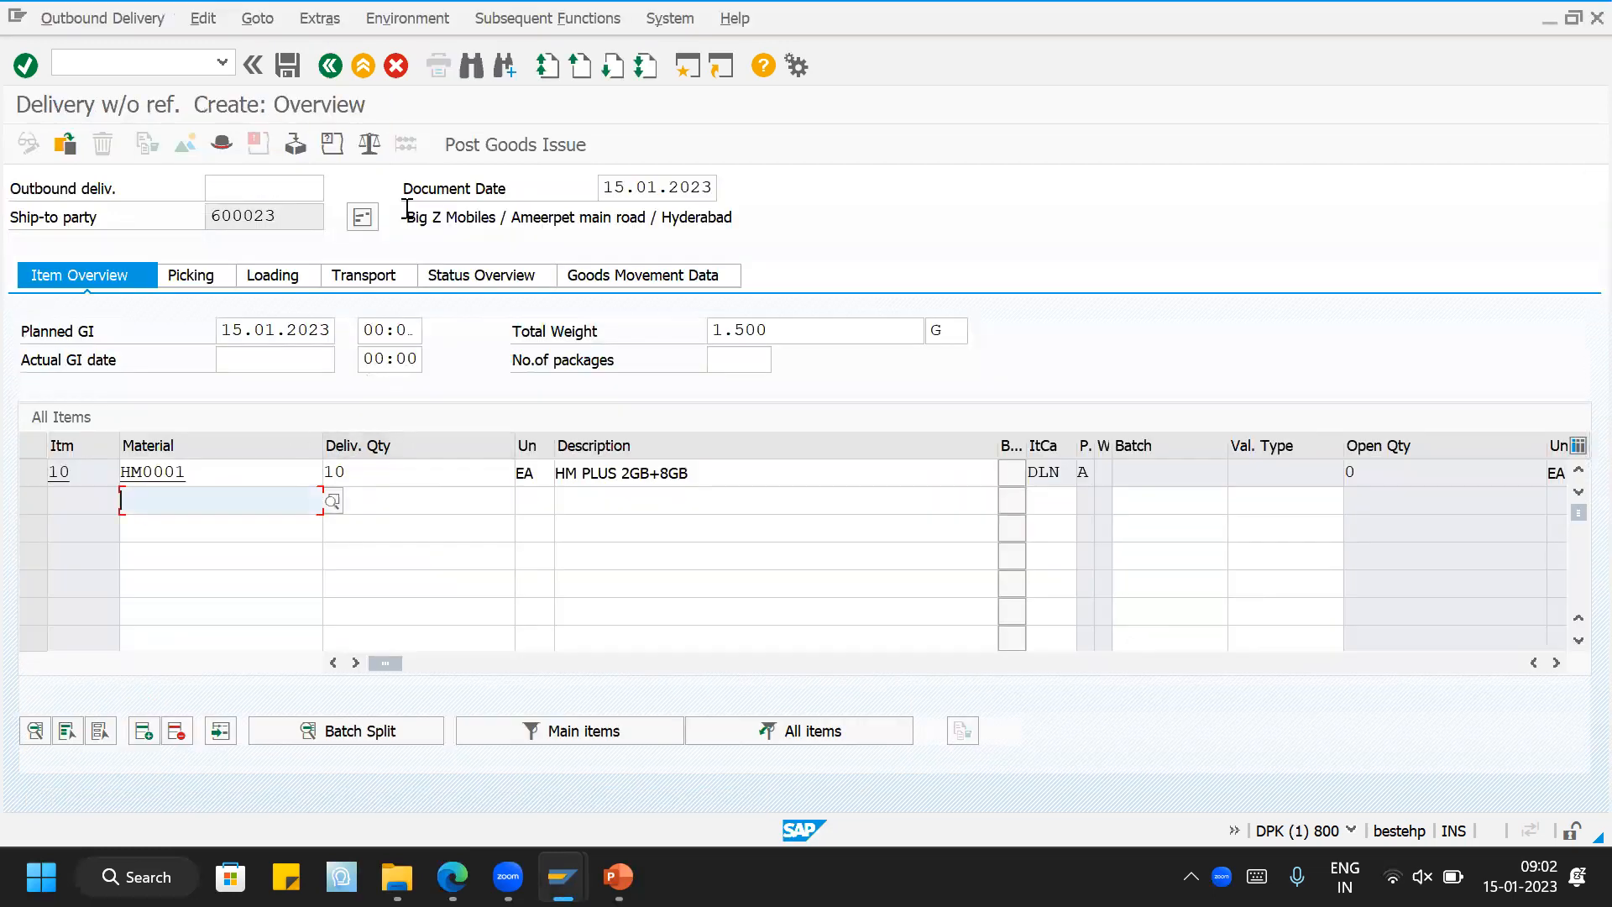
key(alt+Tab)
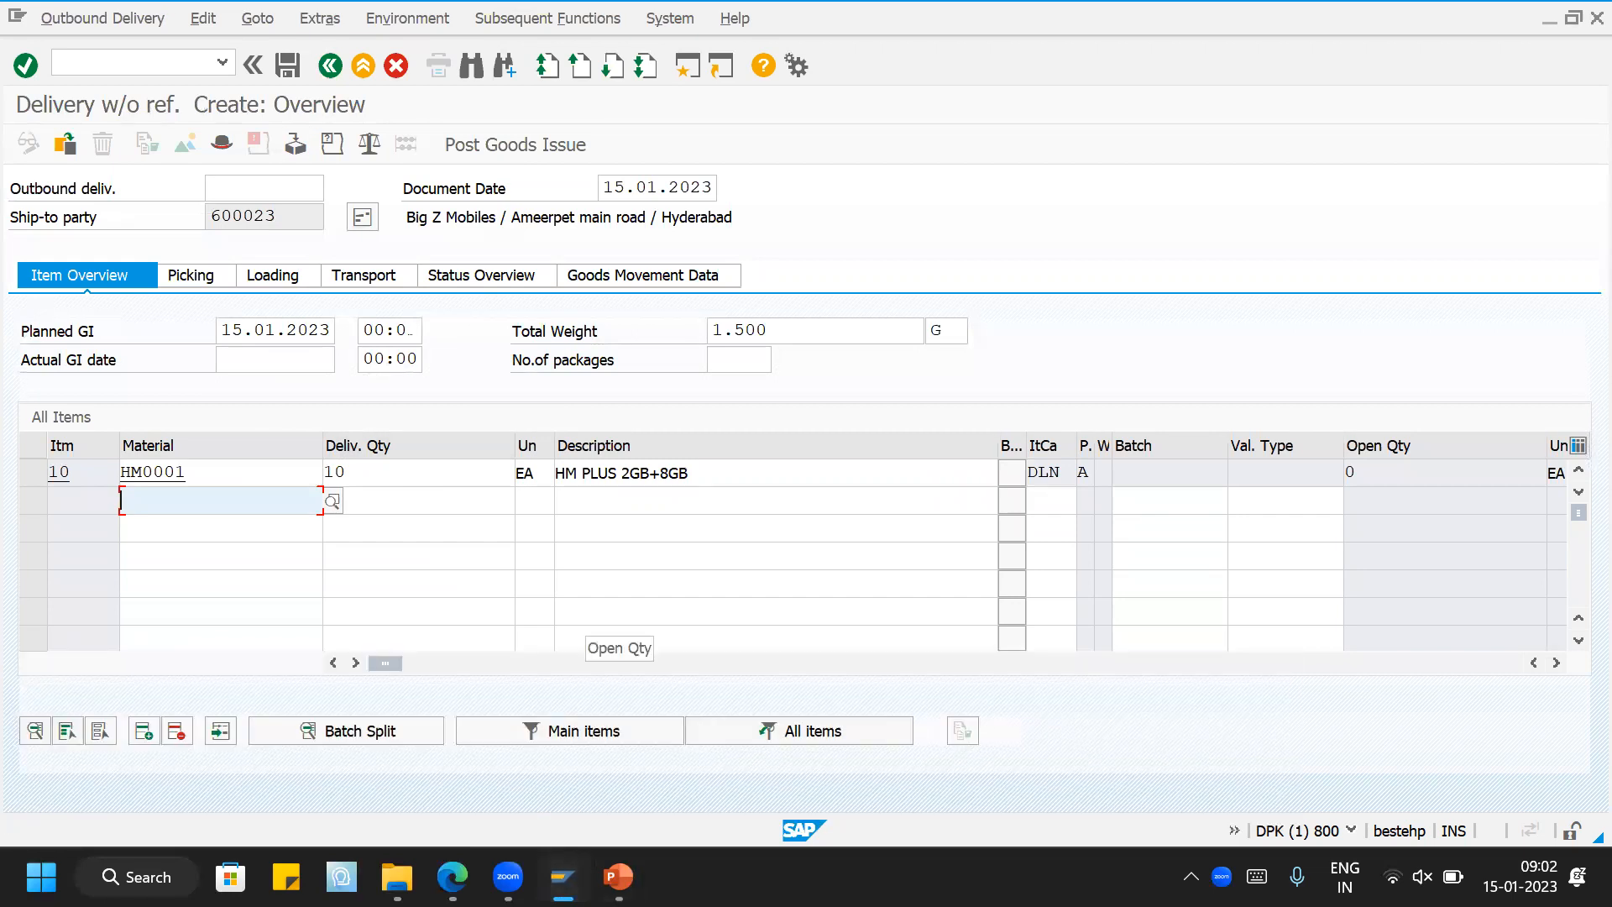
Step: Leave the delivery types customizing and return to the implementation guide, discarding the unsaved changes
click(330, 69)
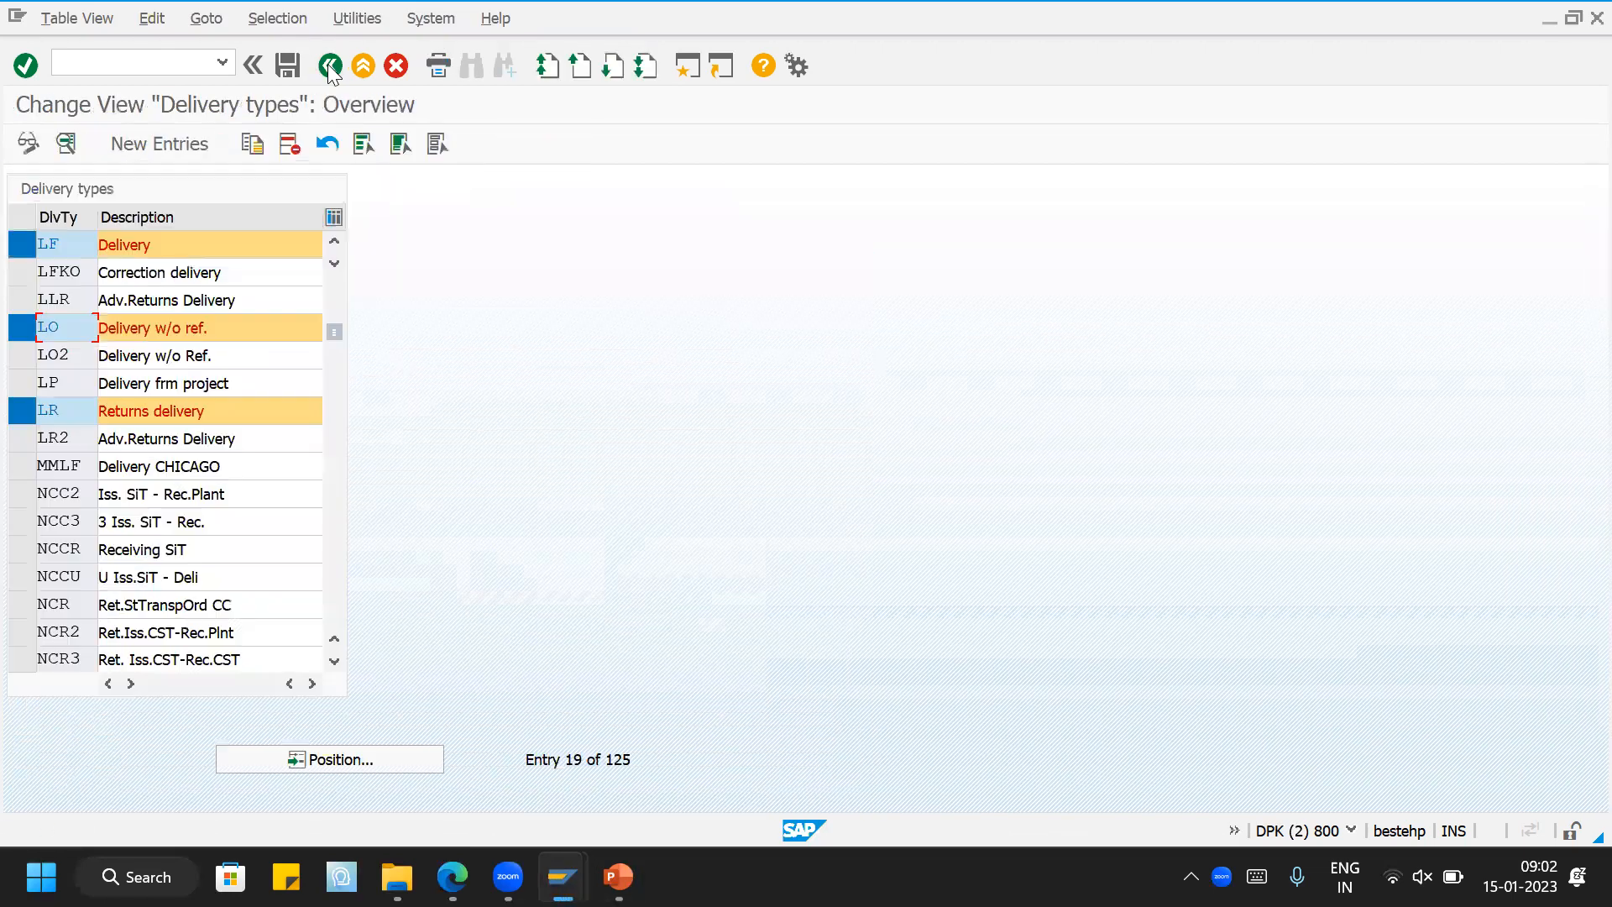
click(329, 69)
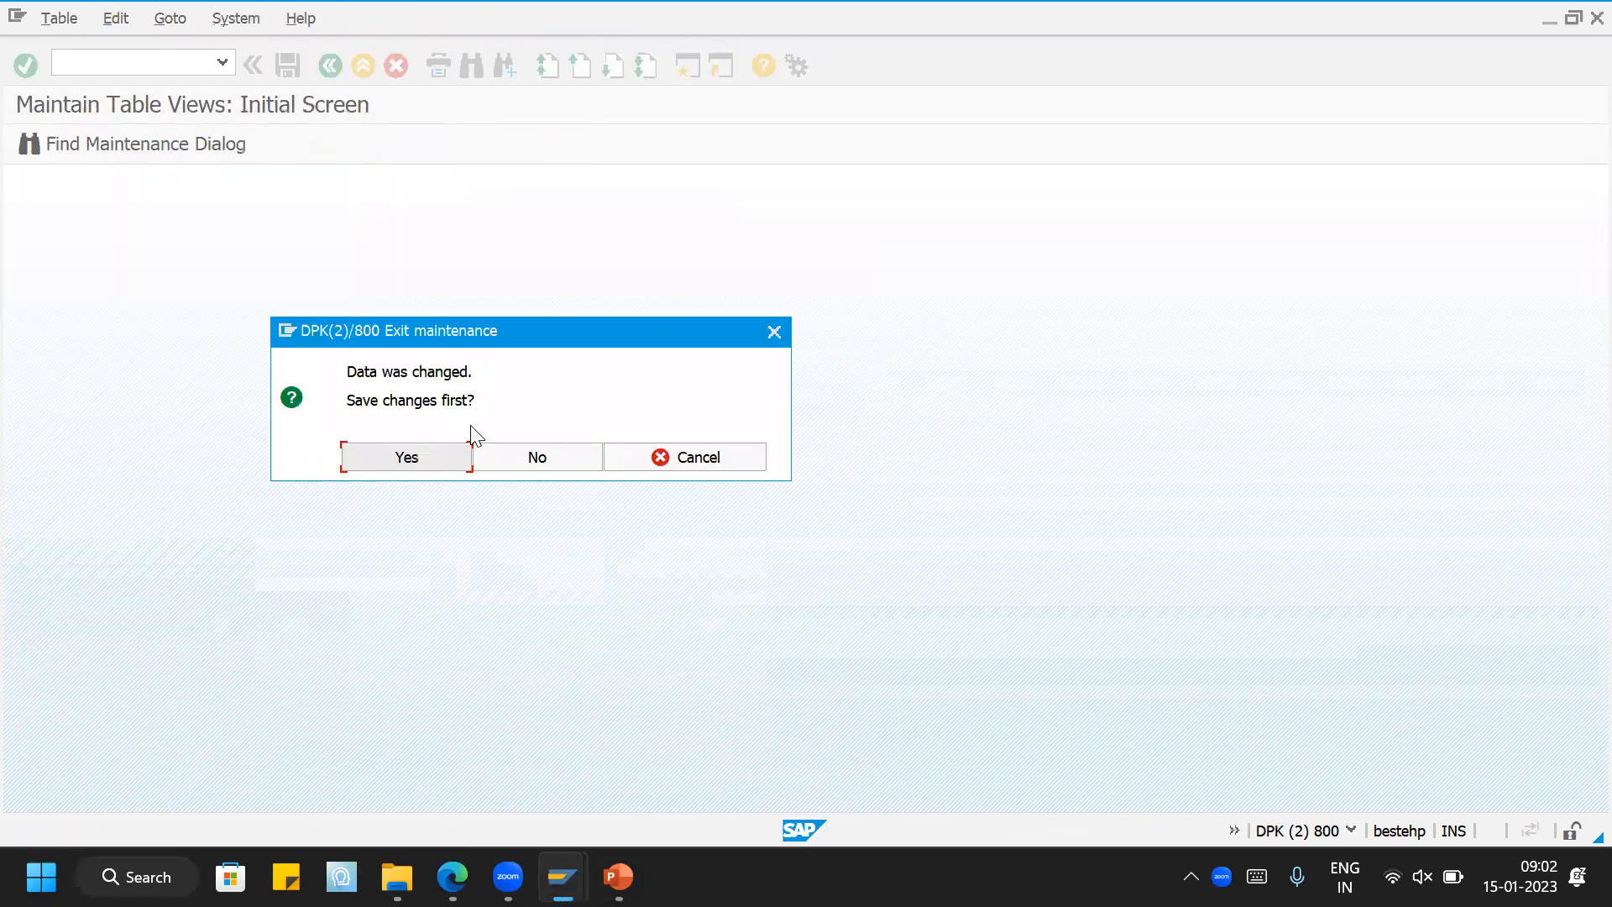
click(542, 457)
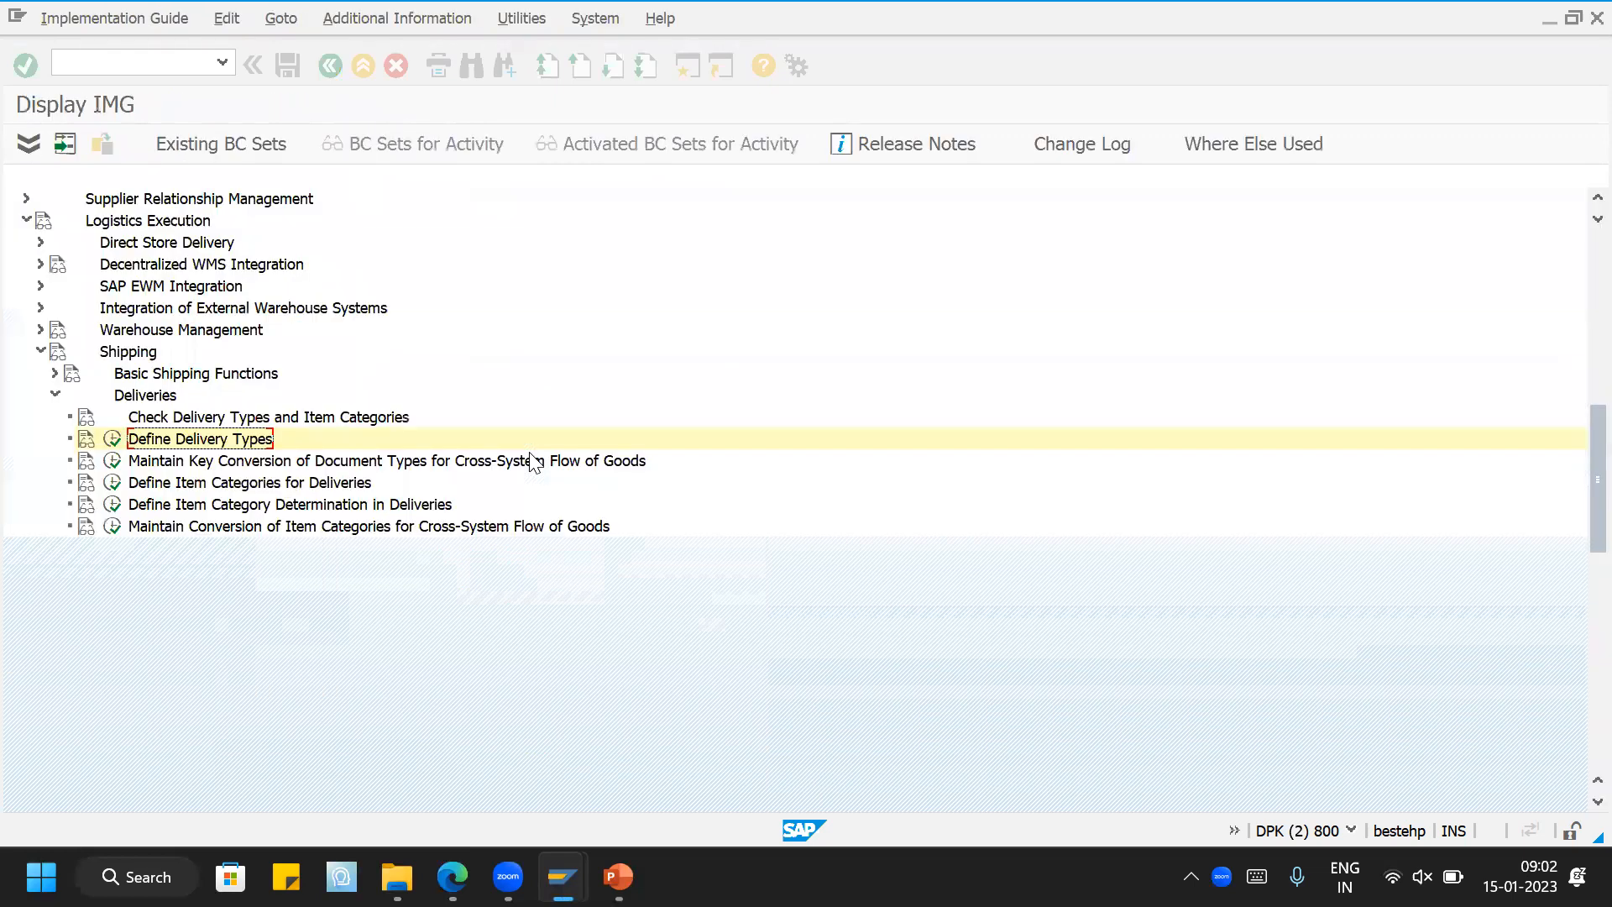
Step: Open the customizing of item categories for deliveries and display the details of item category TAN
click(112, 484)
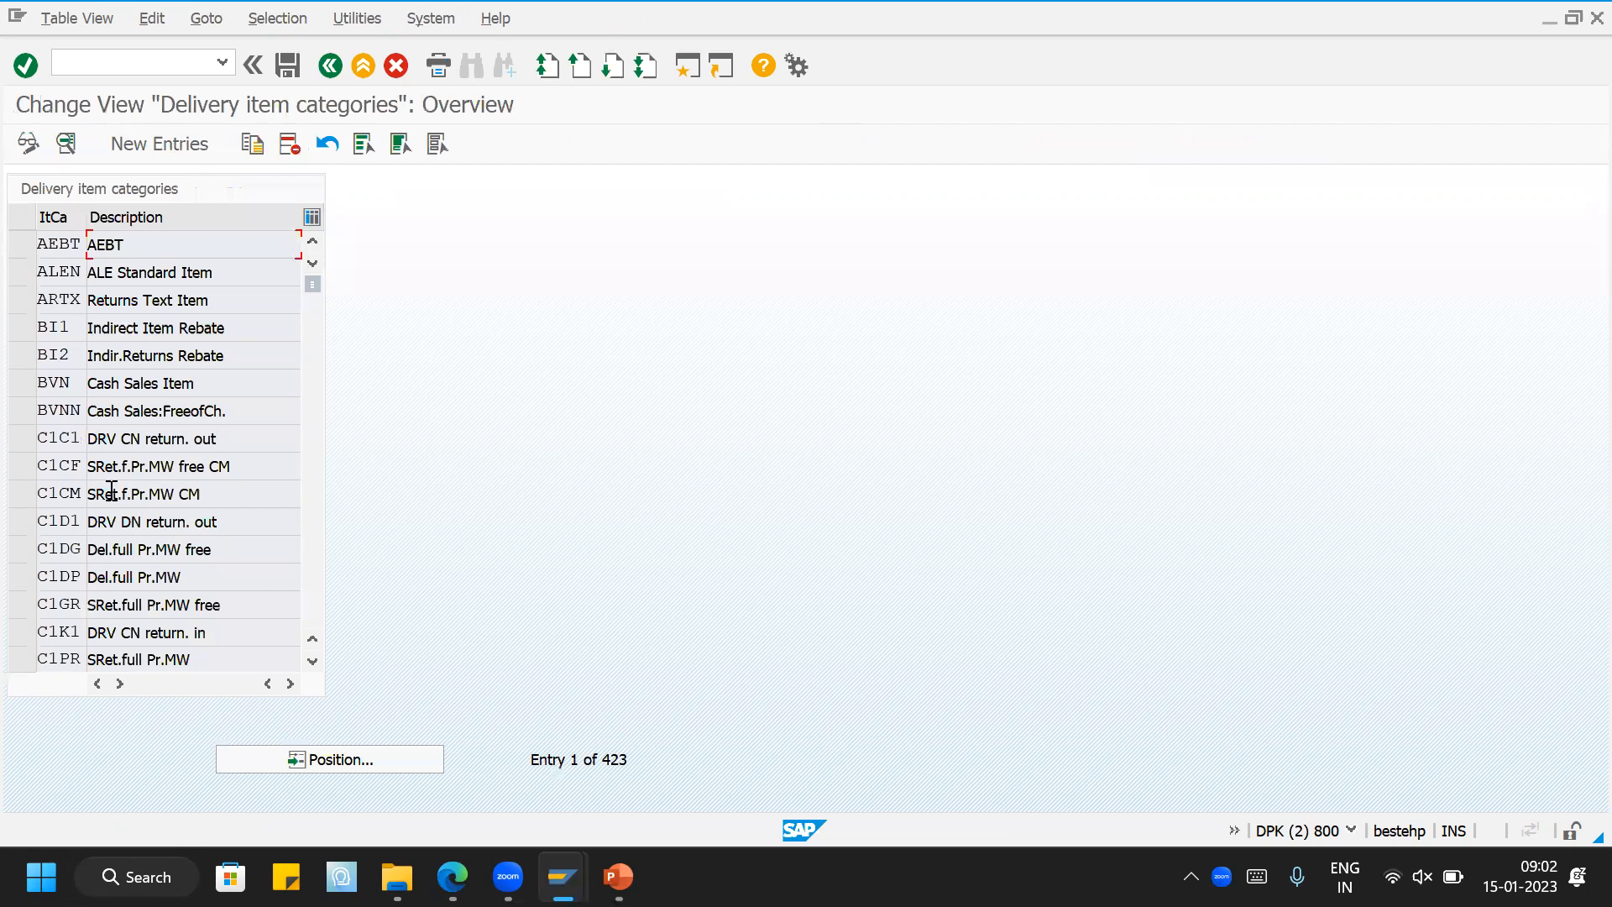
text(TAN)
key(Return)
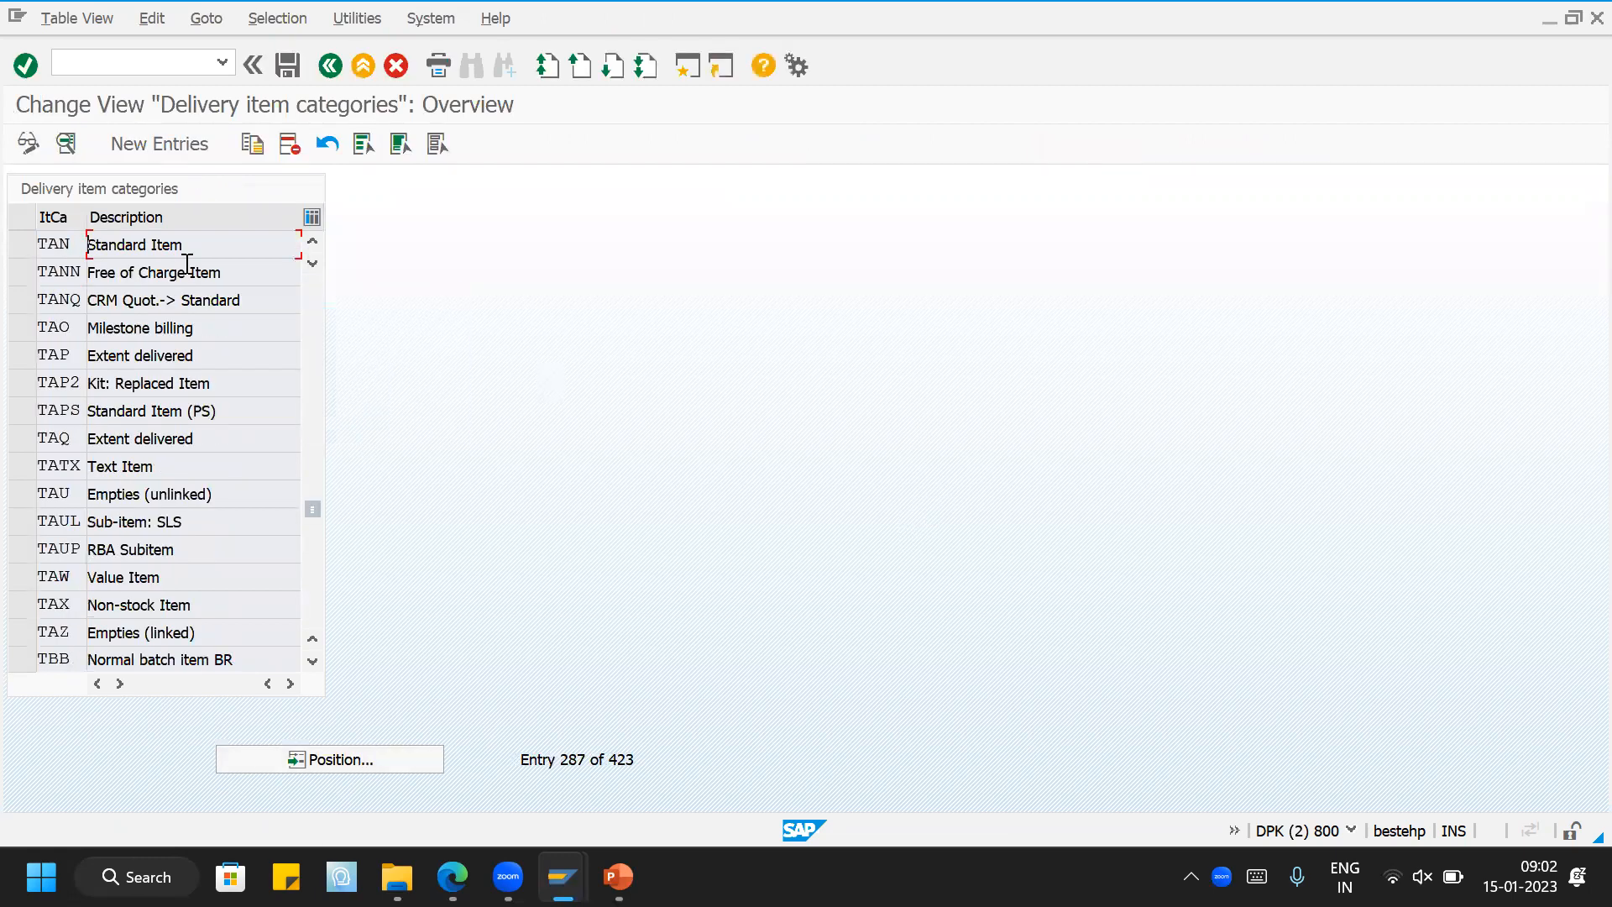
double_click(222, 247)
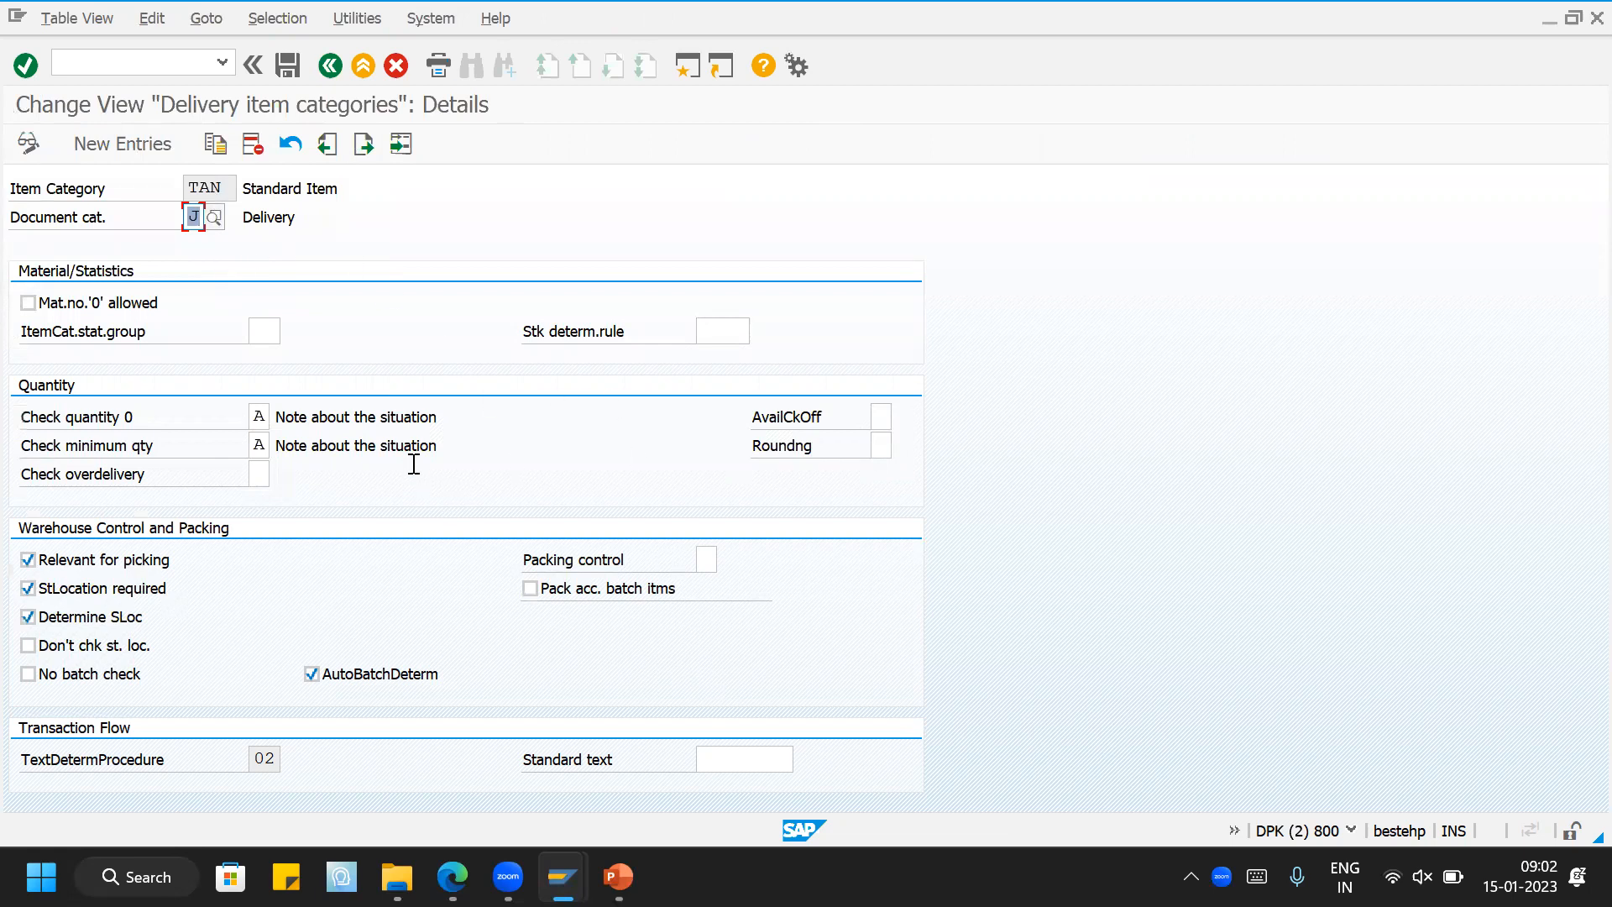
Step: Examine the possible document categories for item category TAN, comparing J (Delivery) with T (Returns delivery for order)
click(225, 189)
click(214, 218)
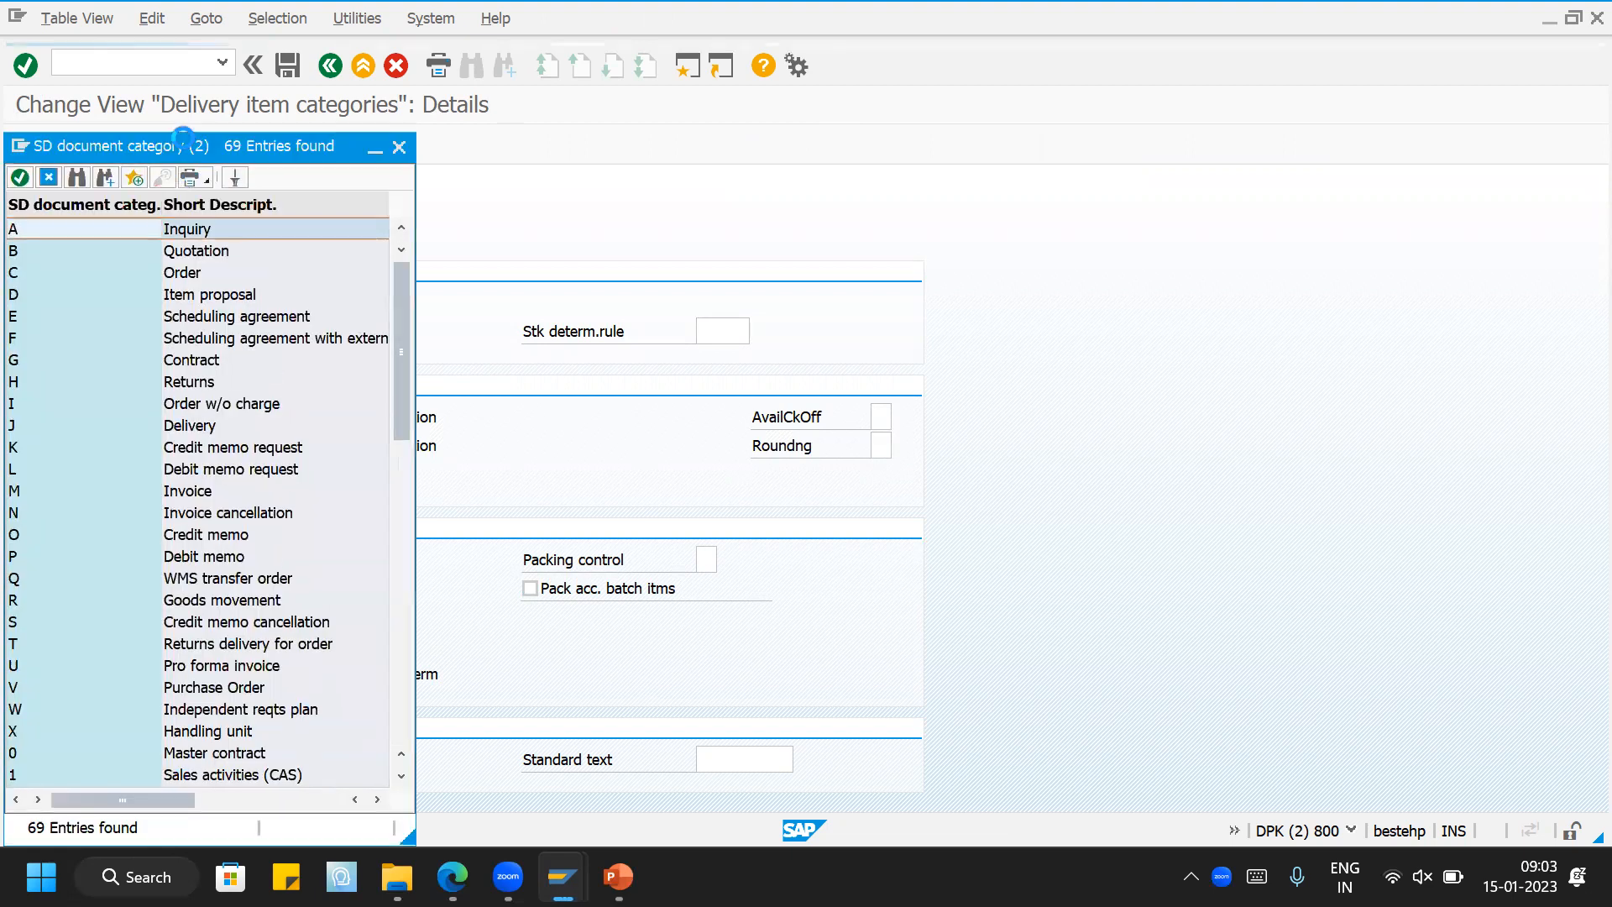
drag(188, 143, 923, 131)
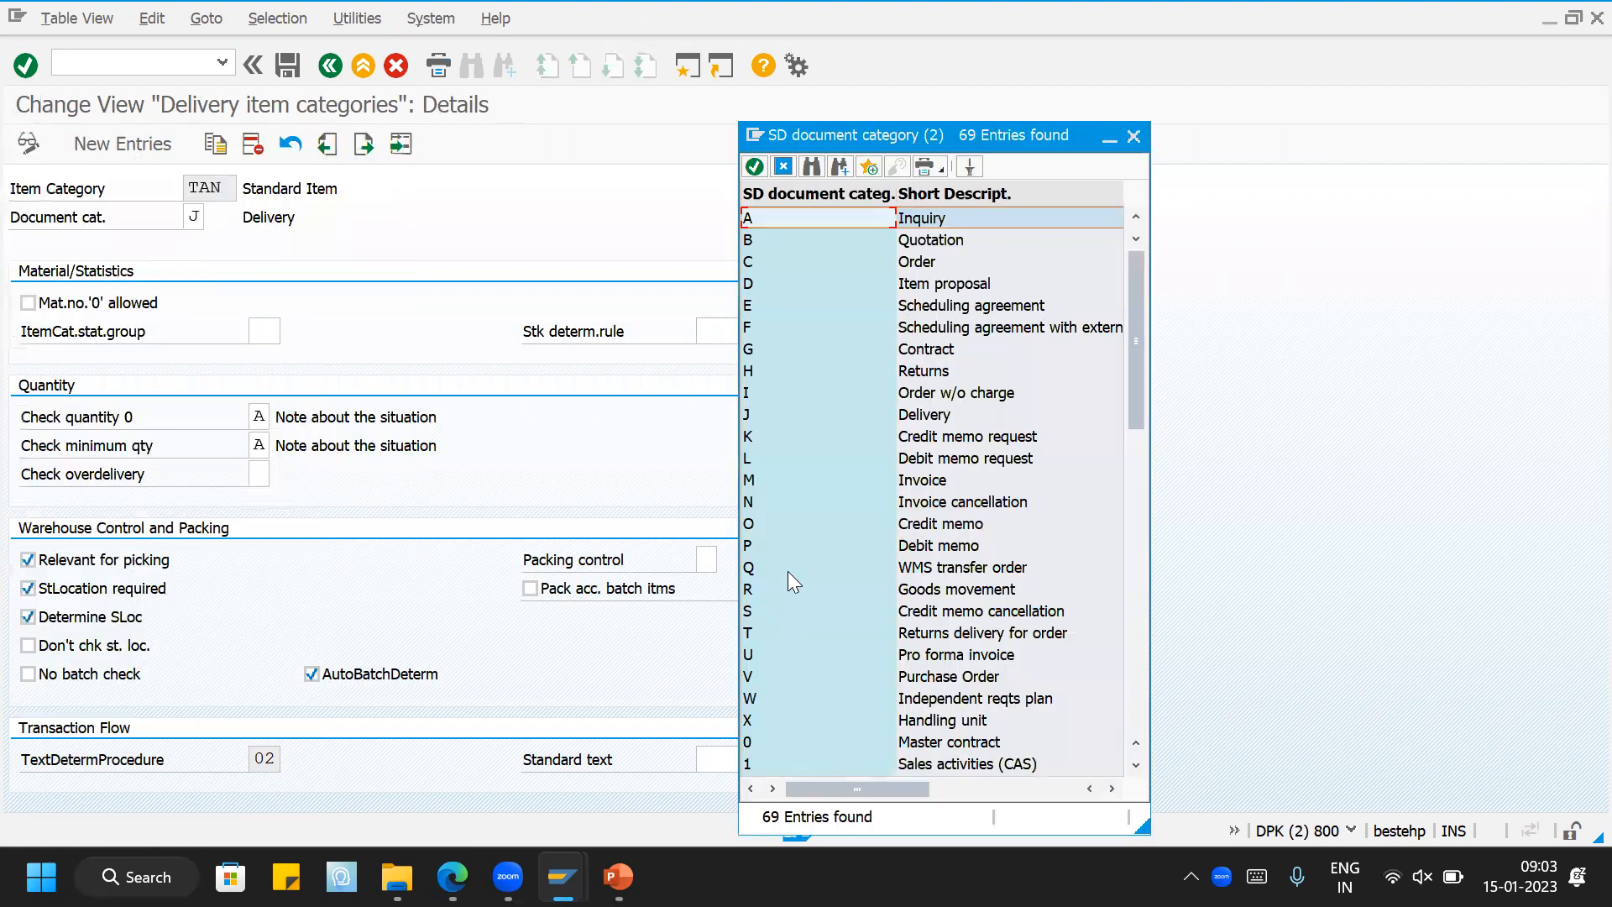
click(770, 412)
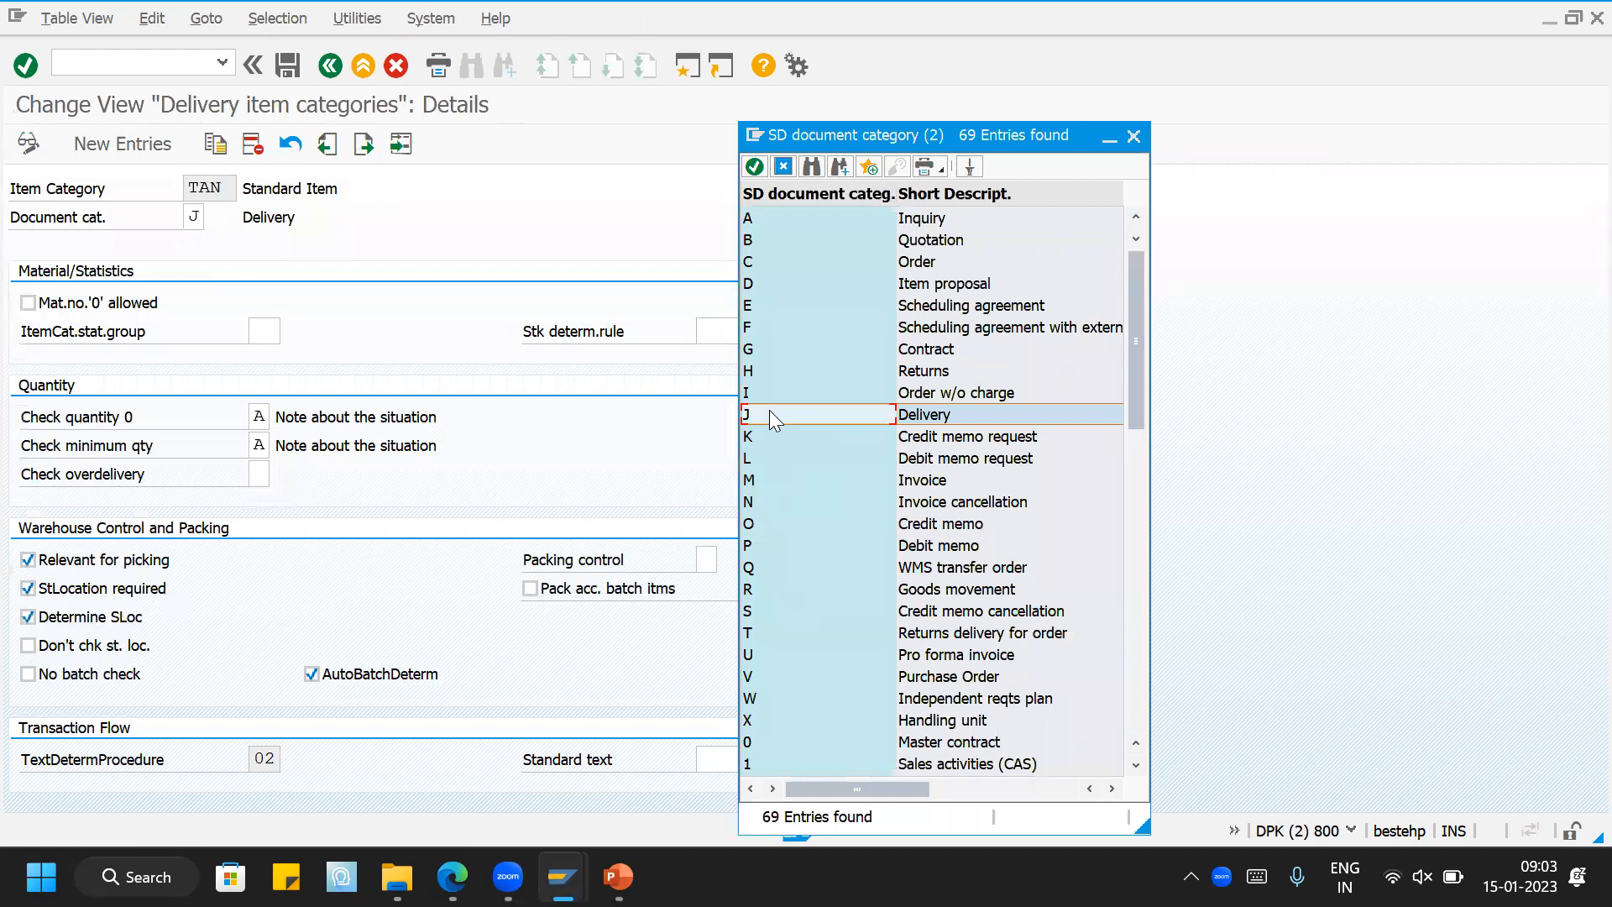
click(754, 631)
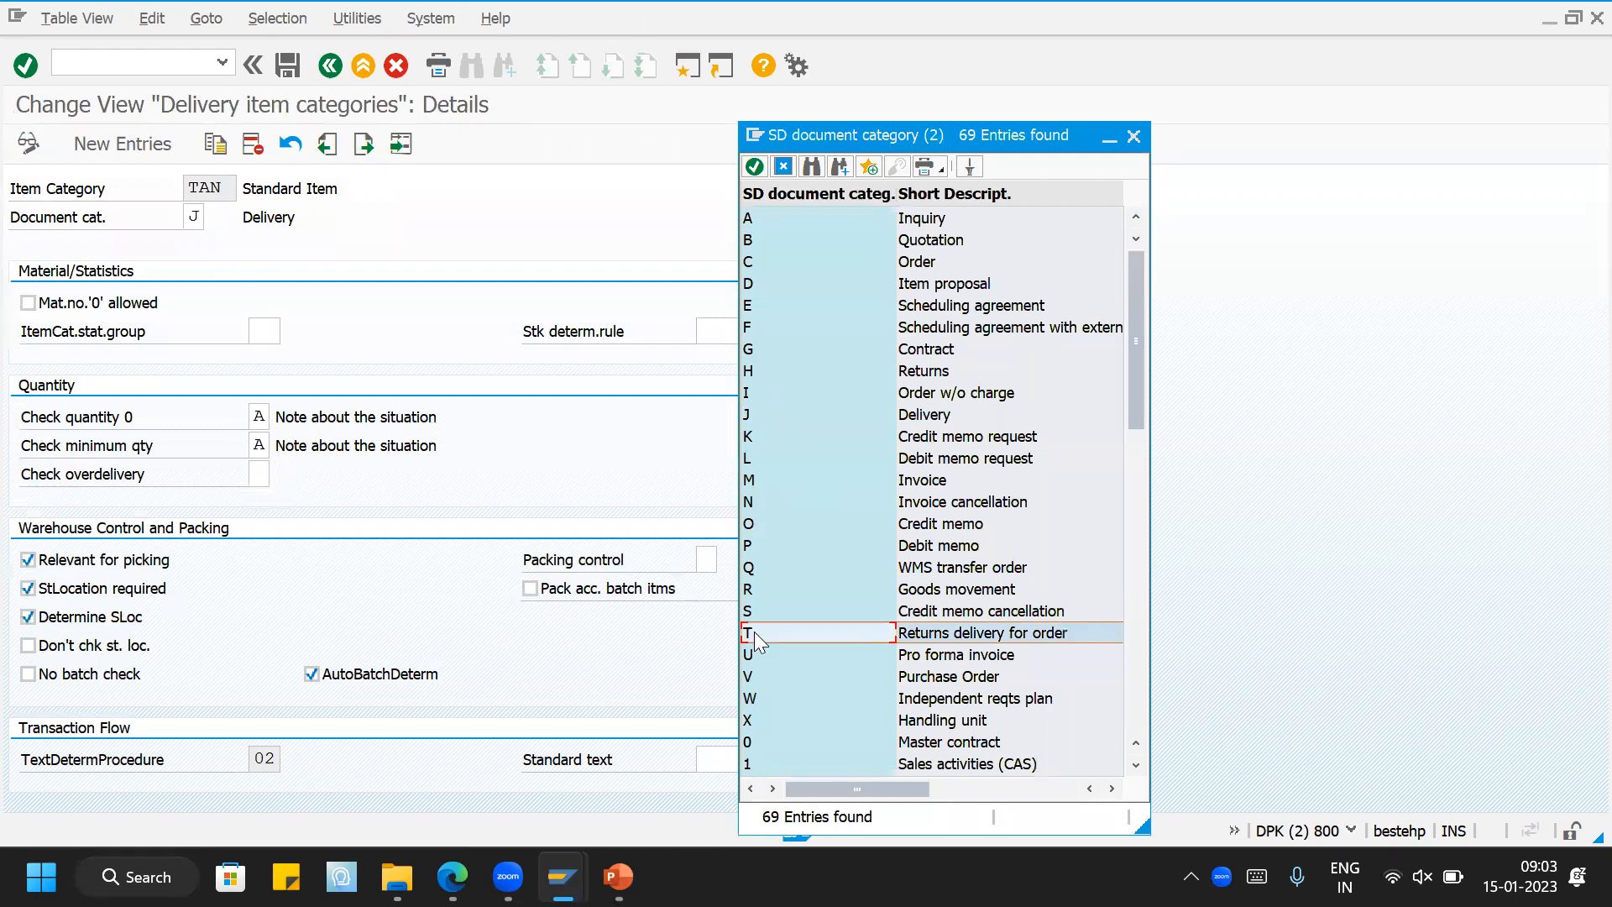
Step: Read the field help for "Mat.no.'0' allowed" and examine the Check quantity 0 and Check minimum qty settings of item category TAN
click(1133, 136)
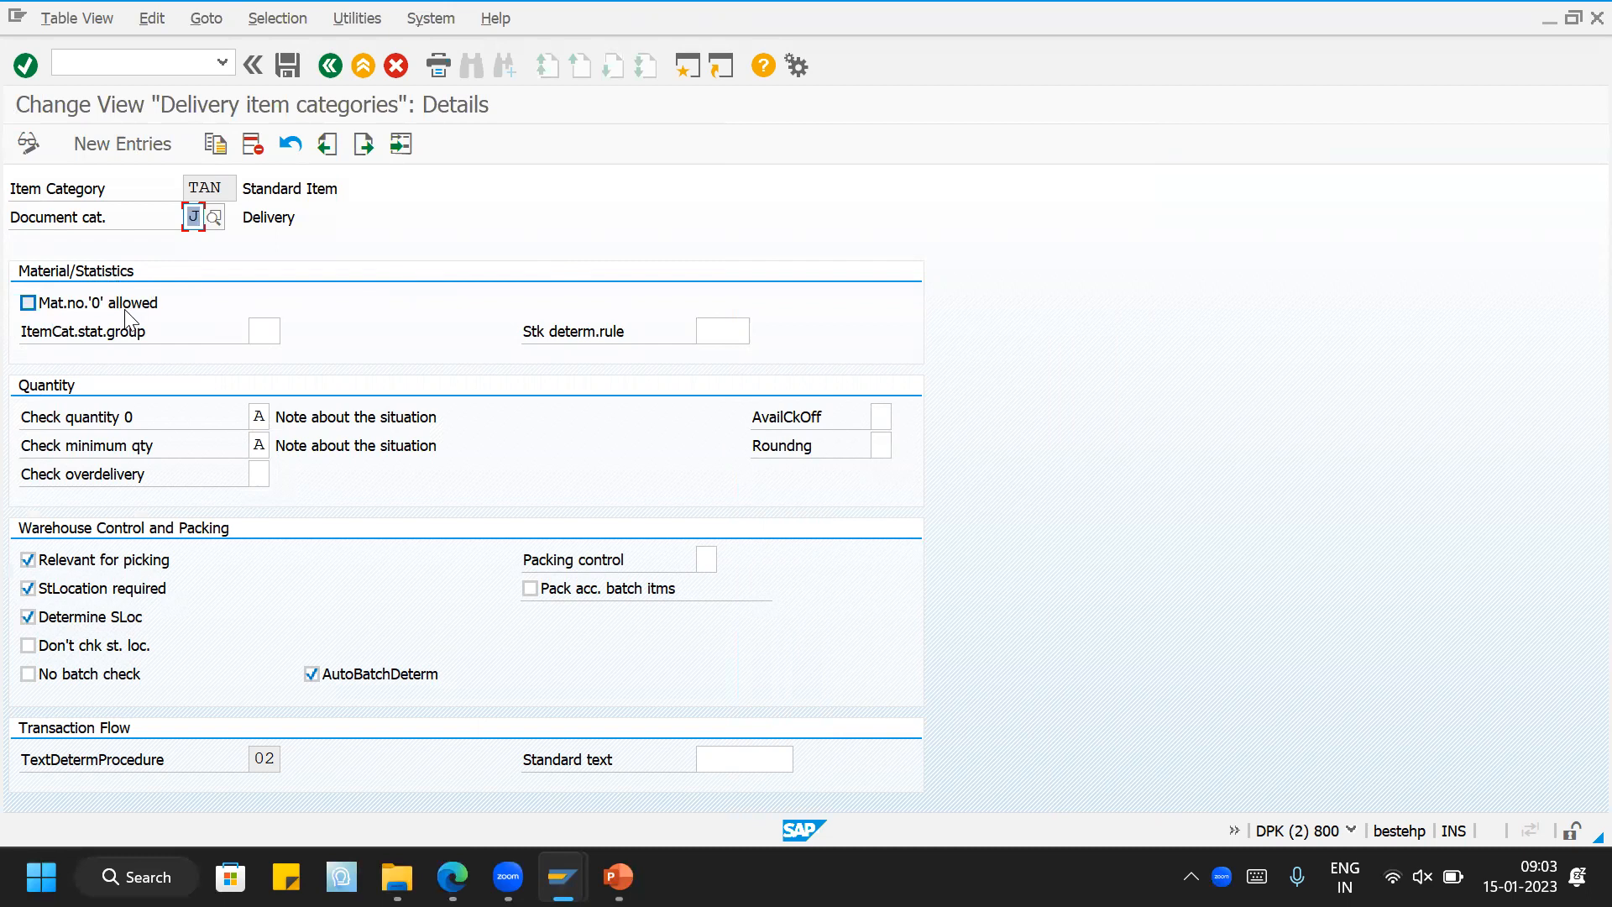
key(Tab)
key(F1)
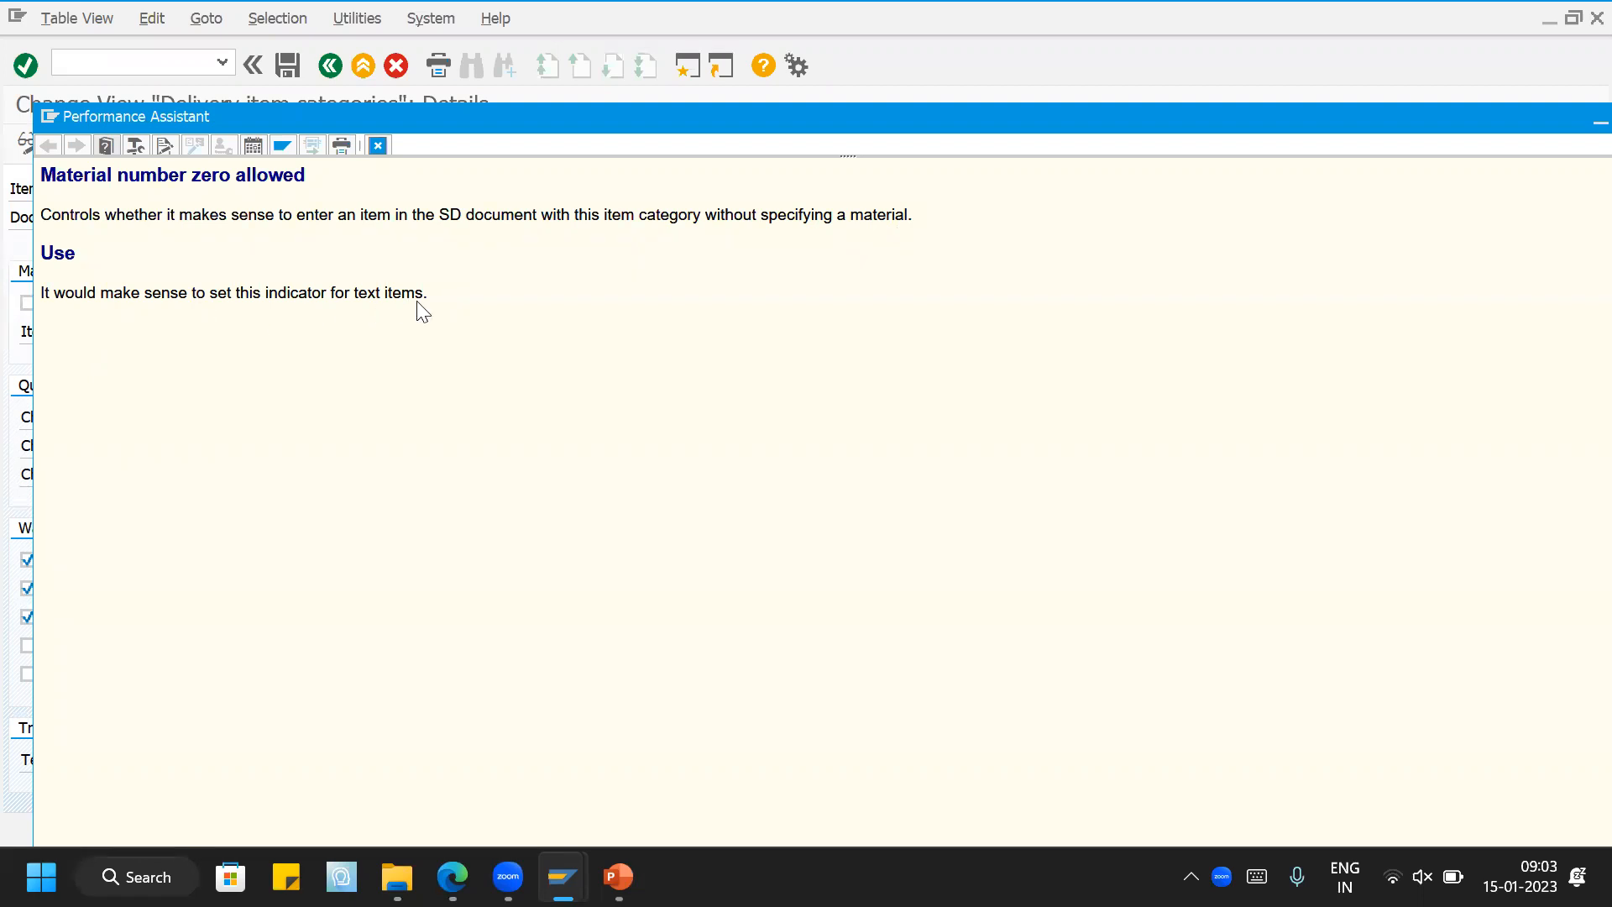
click(377, 145)
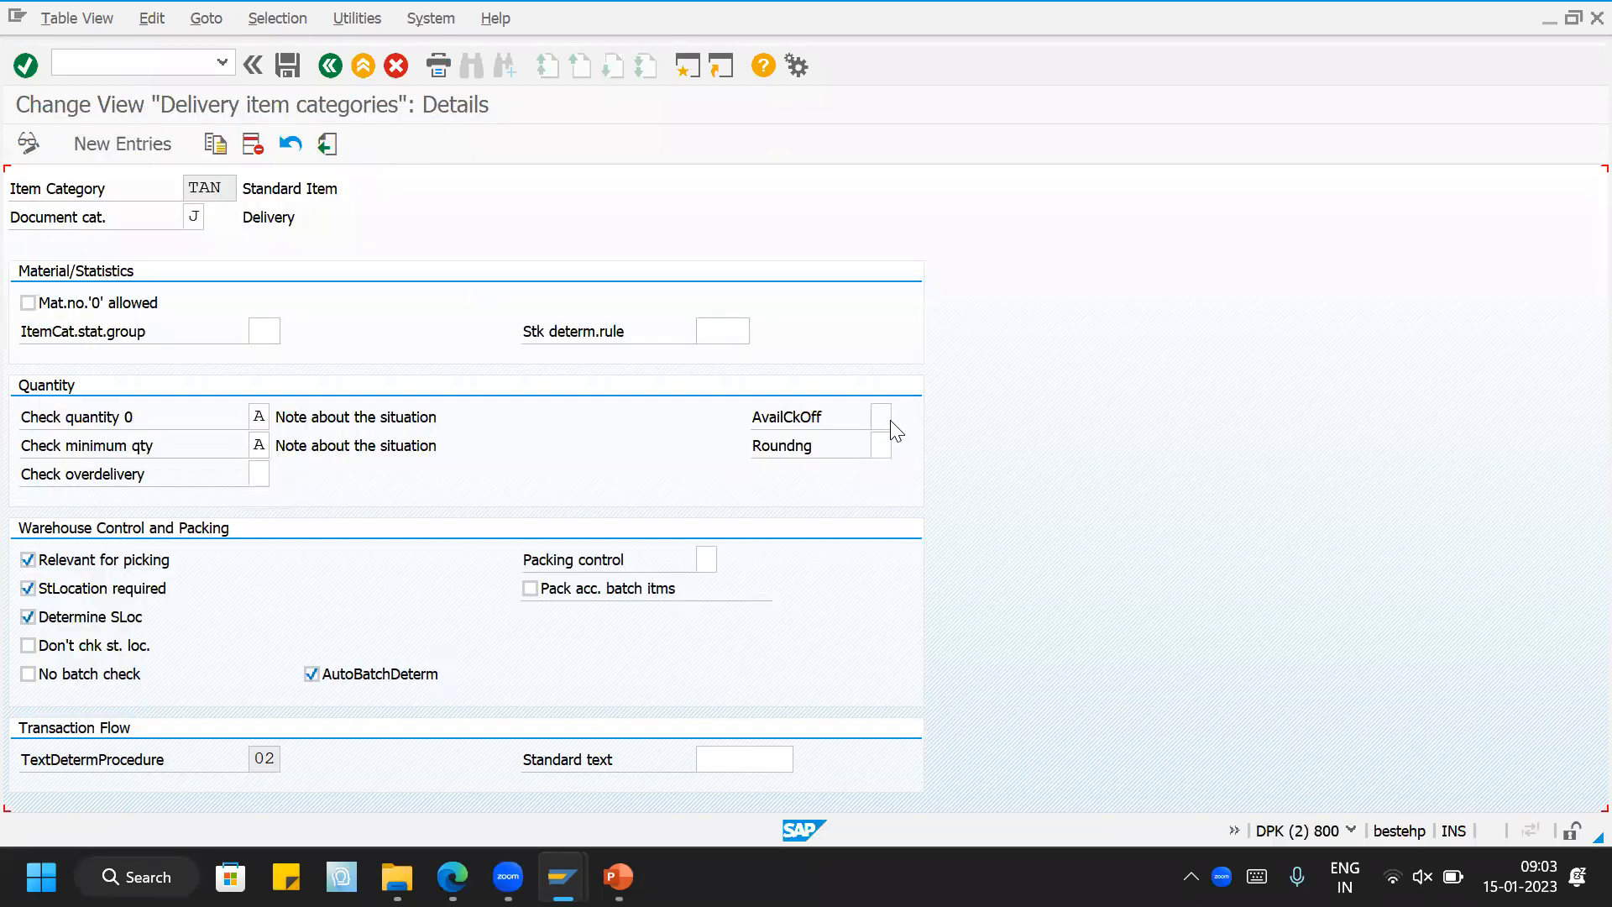
click(252, 308)
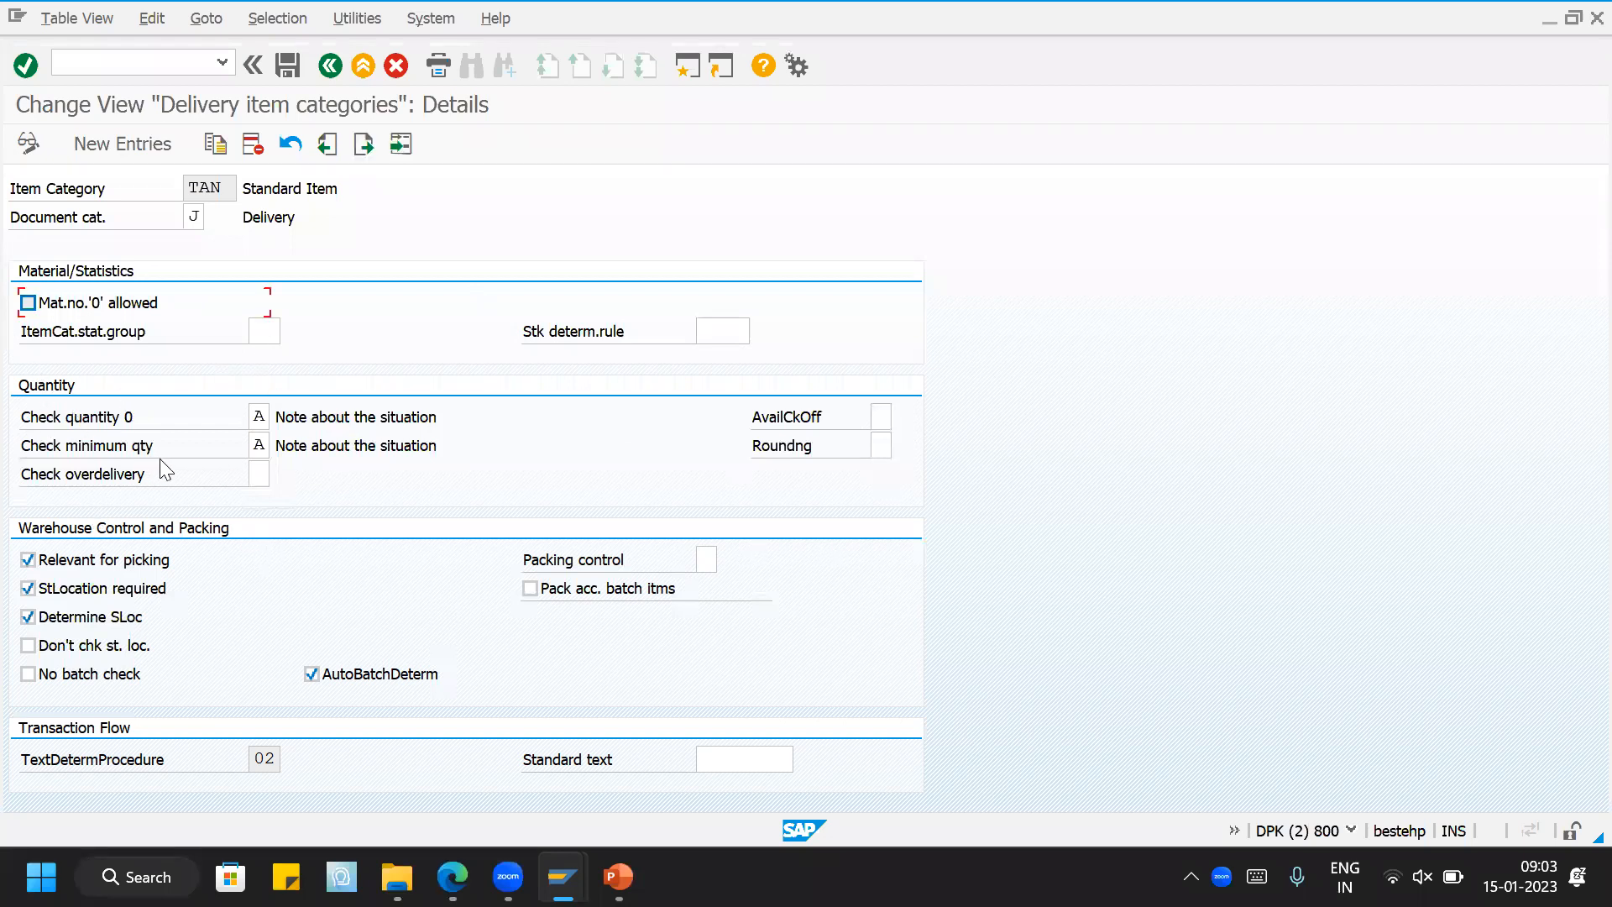
click(259, 417)
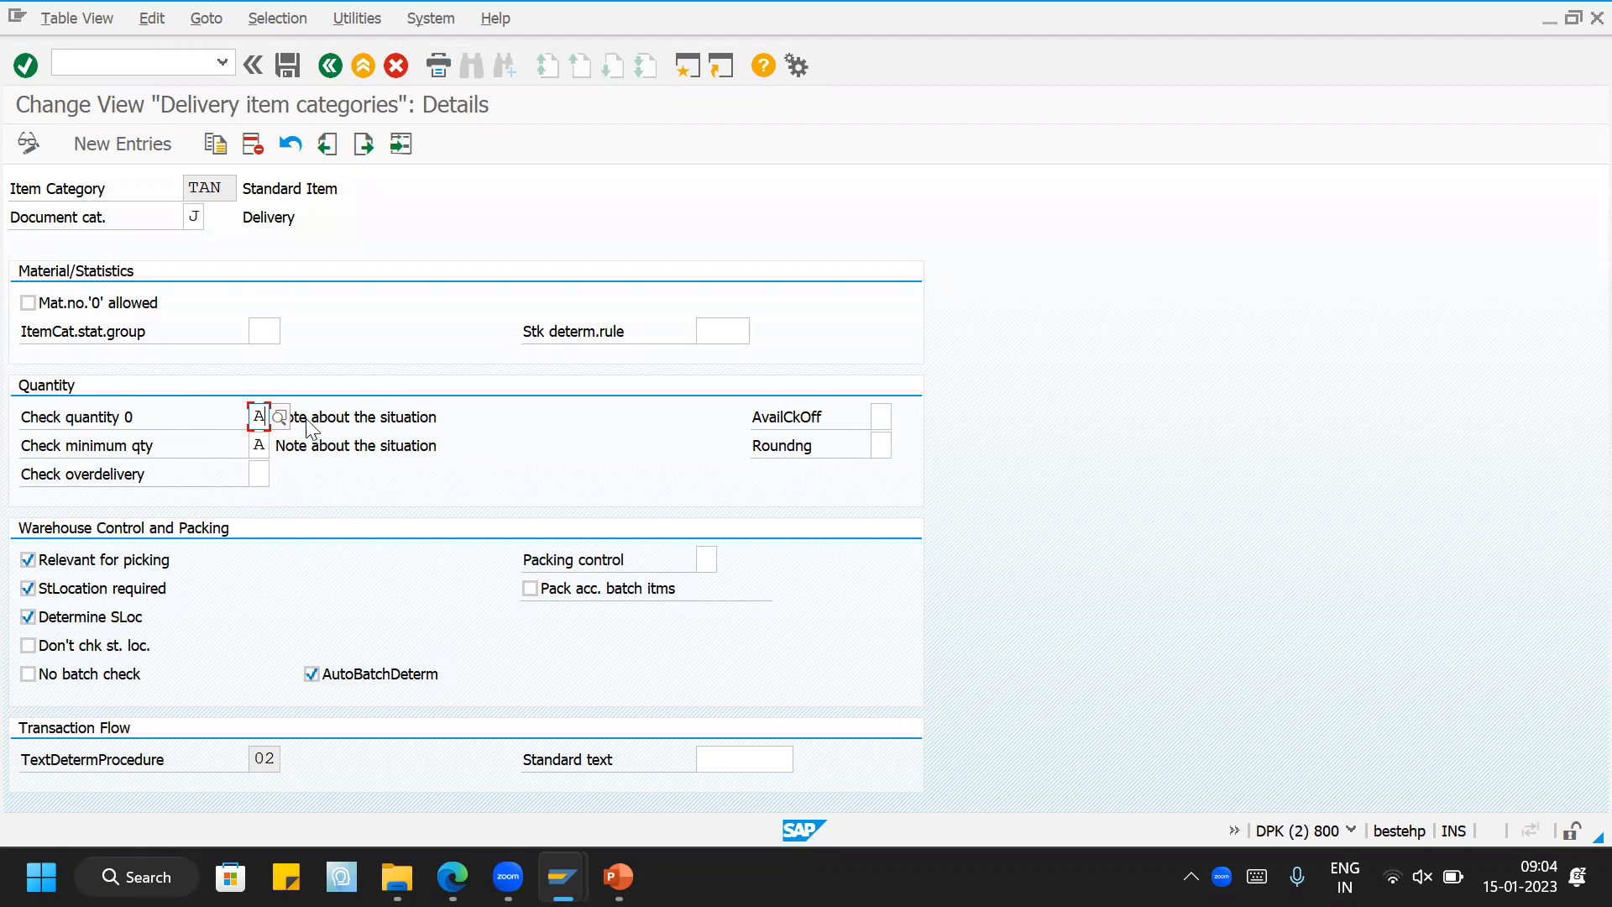
click(259, 444)
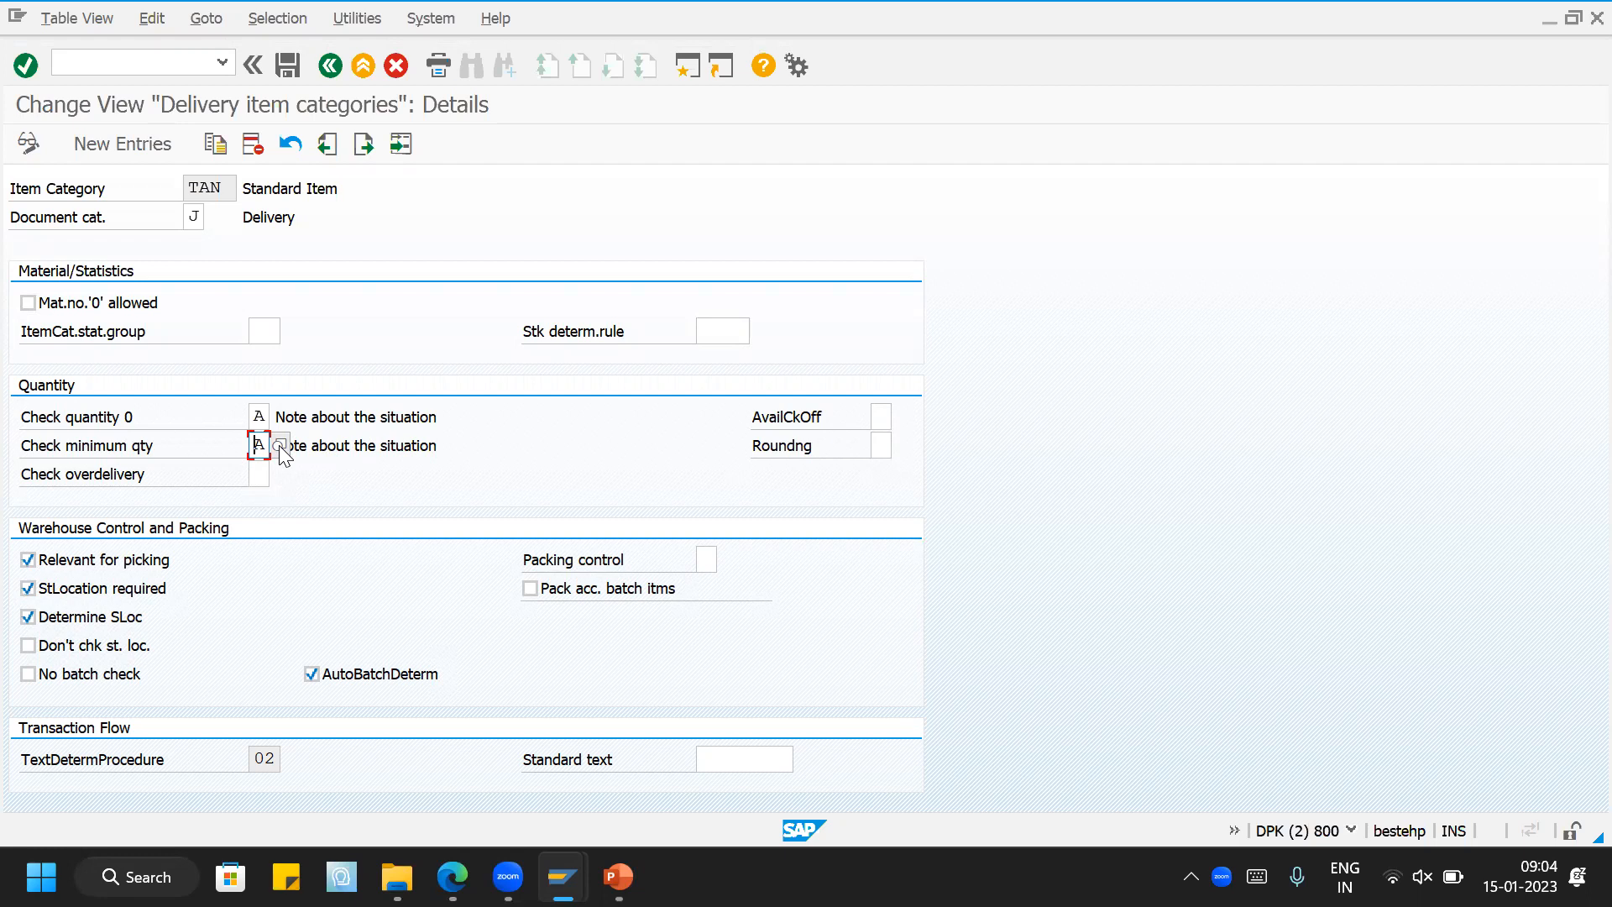
Step: Switch to another SAP session and start a new sales order with transaction /nva01, keeping order type HMOR and the proposed organizational data
mouse_move(508, 877)
mouse_move(562, 877)
click(1082, 760)
click(159, 61)
text(/nva01)
key(Return)
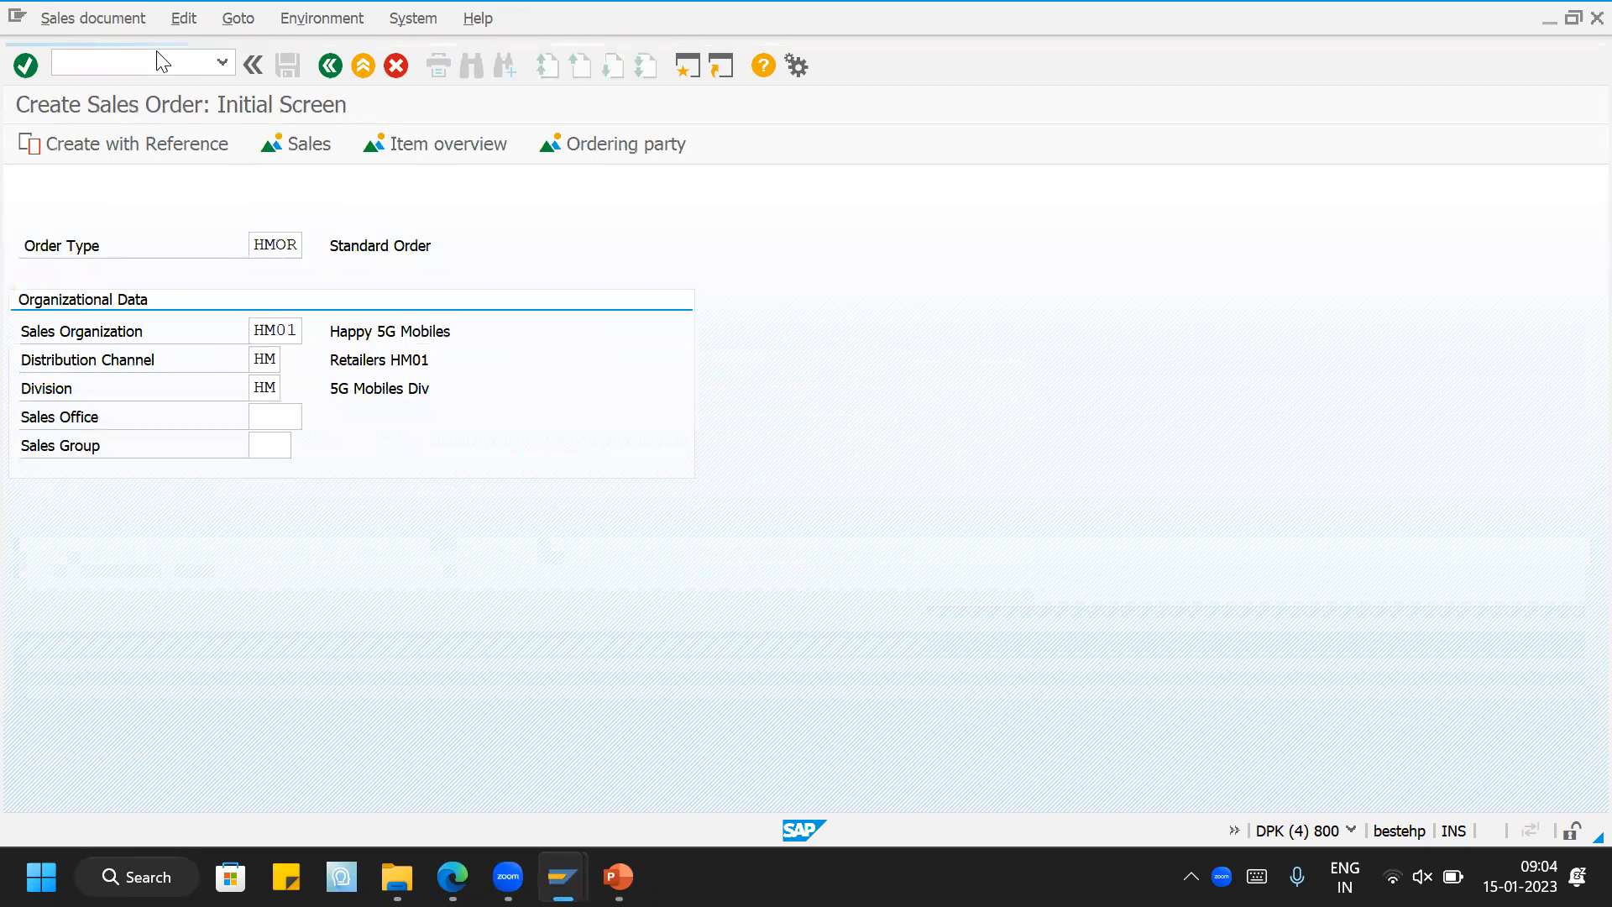
key(Return)
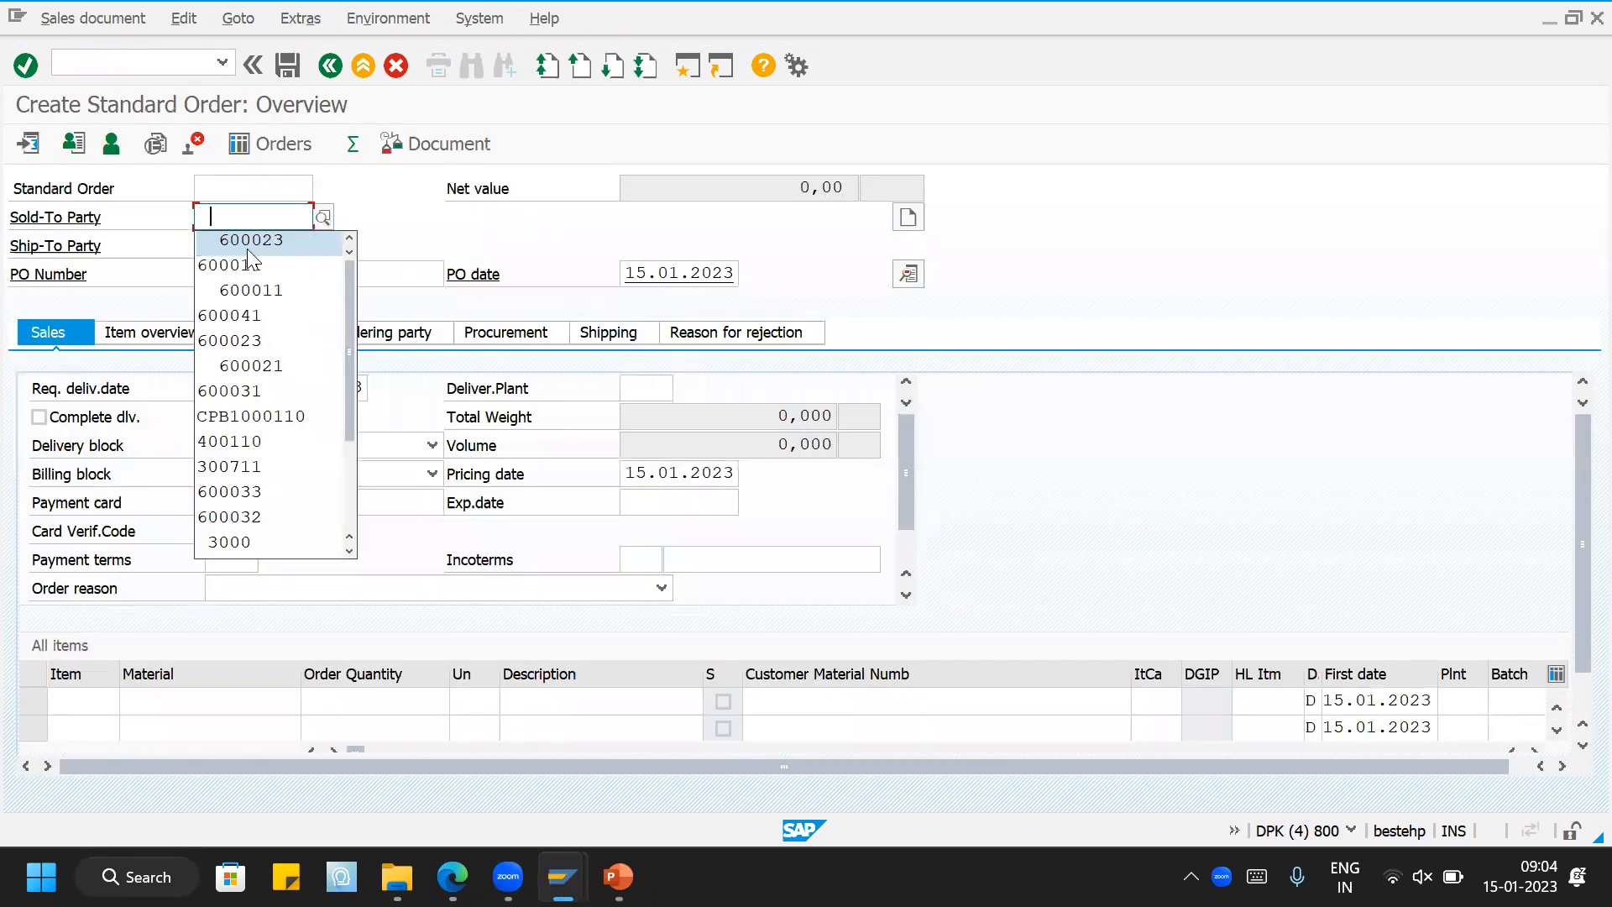
Step: Fill in the sold-to party's customer number and the PO number in the order header
click(247, 243)
click(244, 274)
click(301, 294)
key(BackSpace)
text(2)
Step: Add material HM0001 with an order quantity of 5 as the first item and accept the quantity warning
click(151, 701)
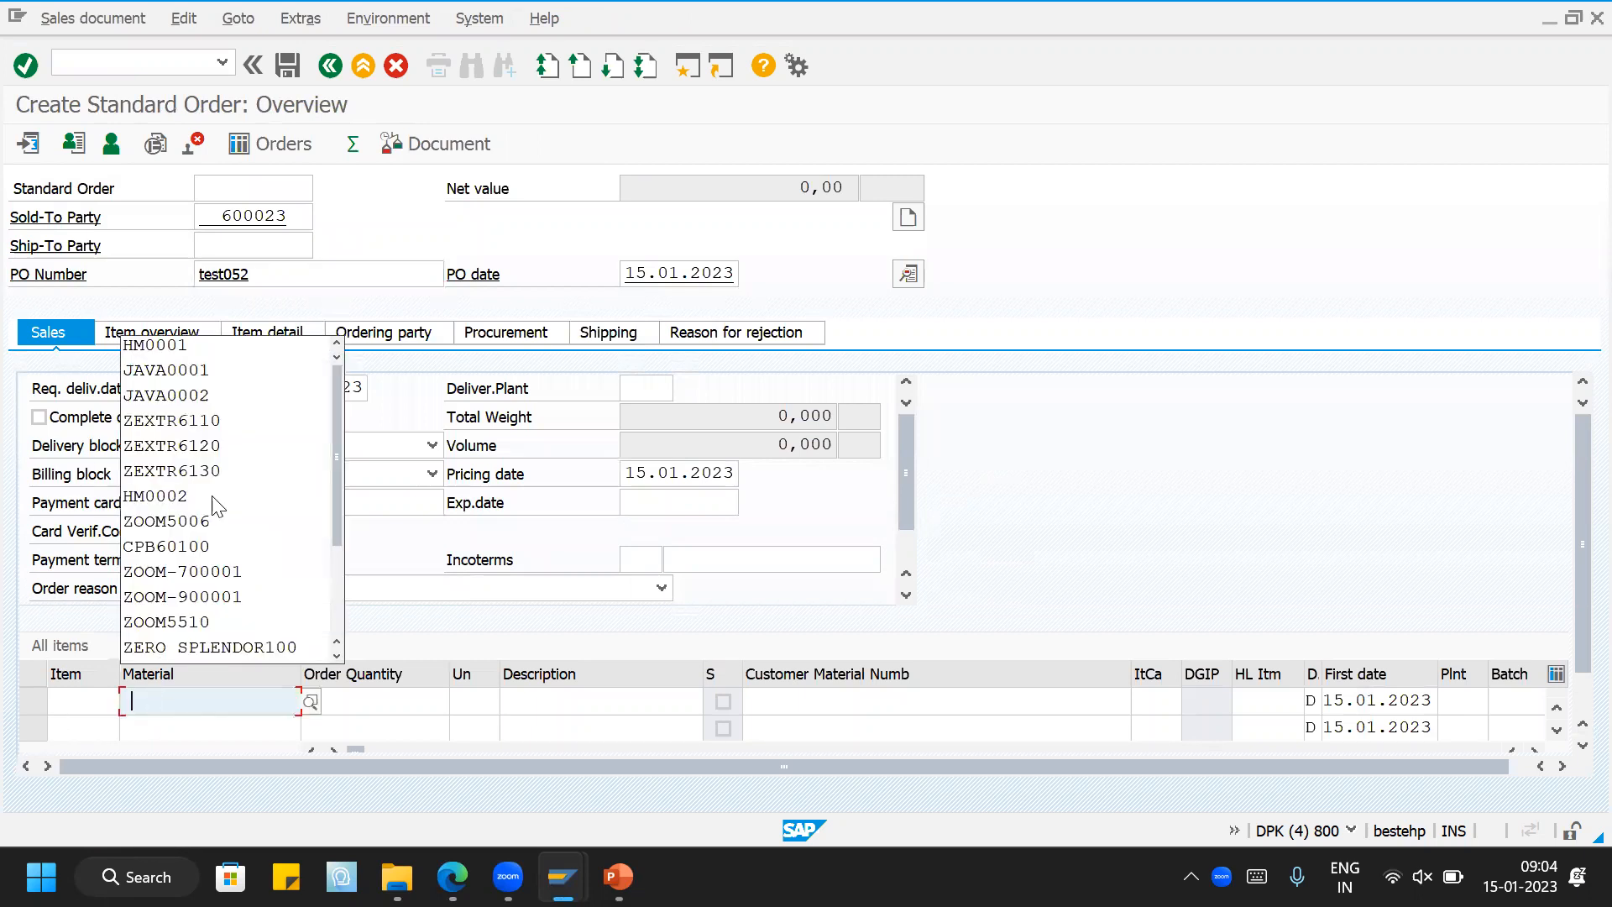
click(209, 346)
click(355, 705)
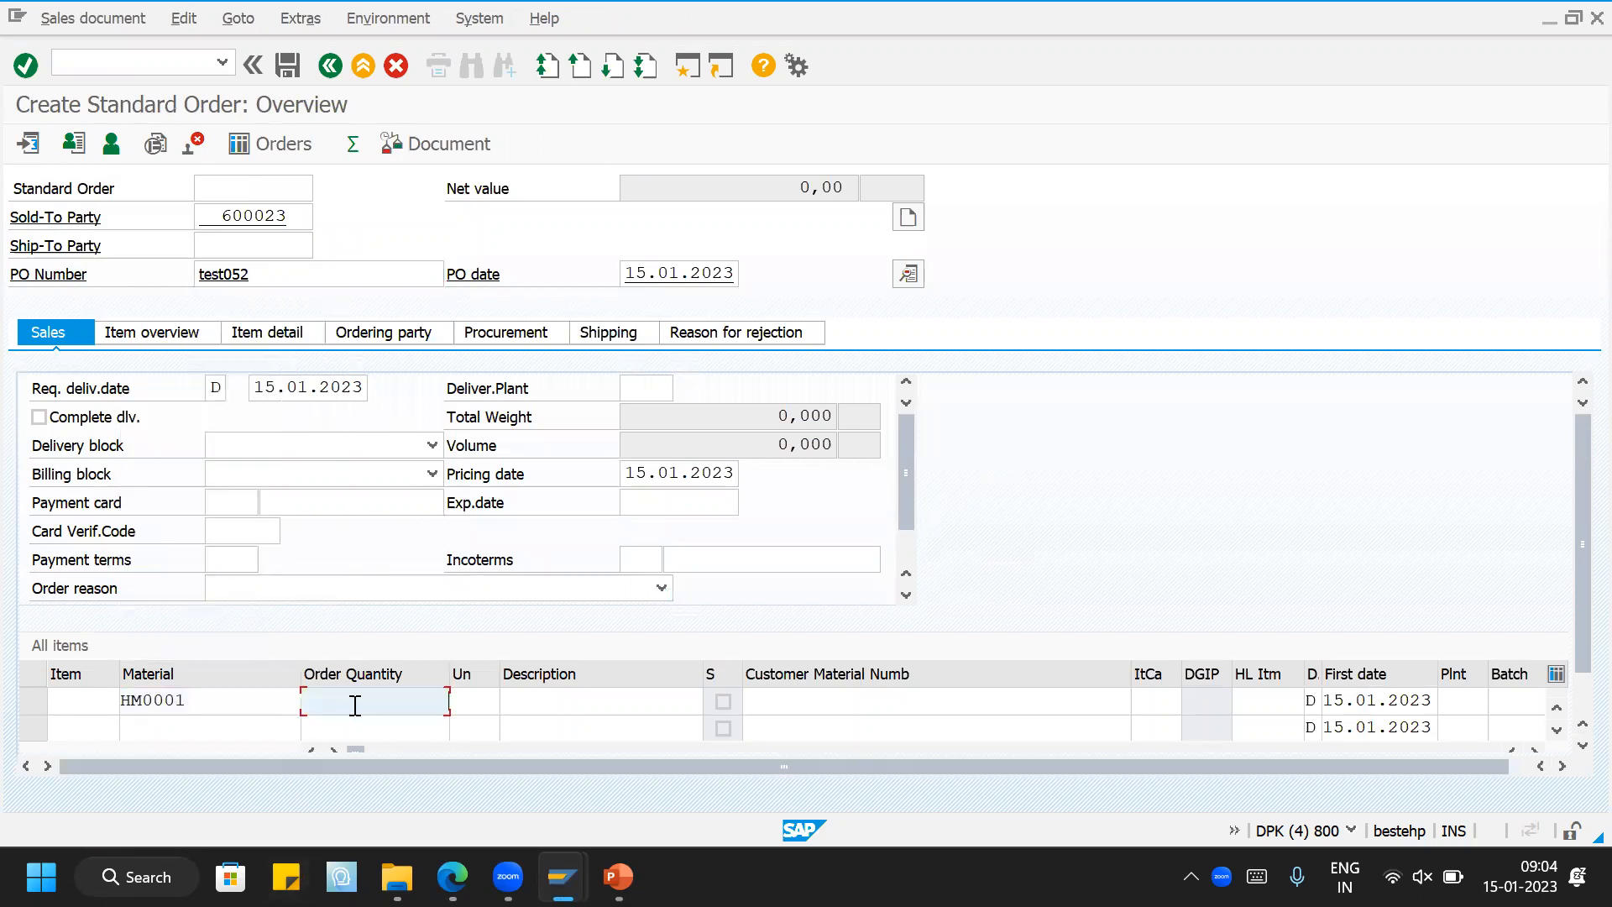
text(5)
key(Return)
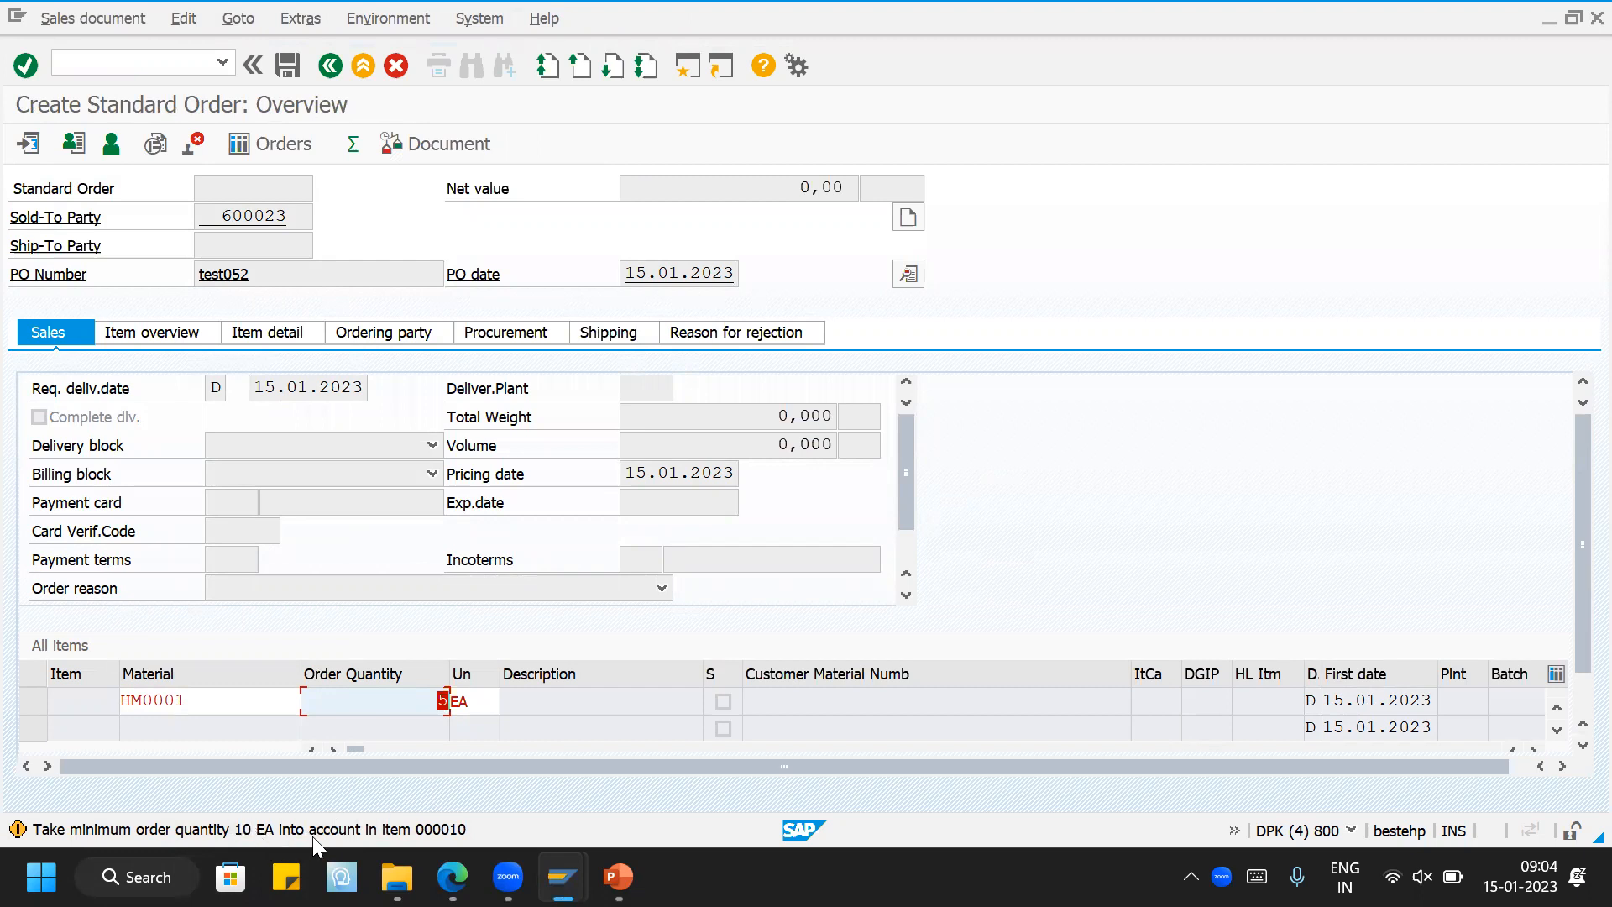
key(Return)
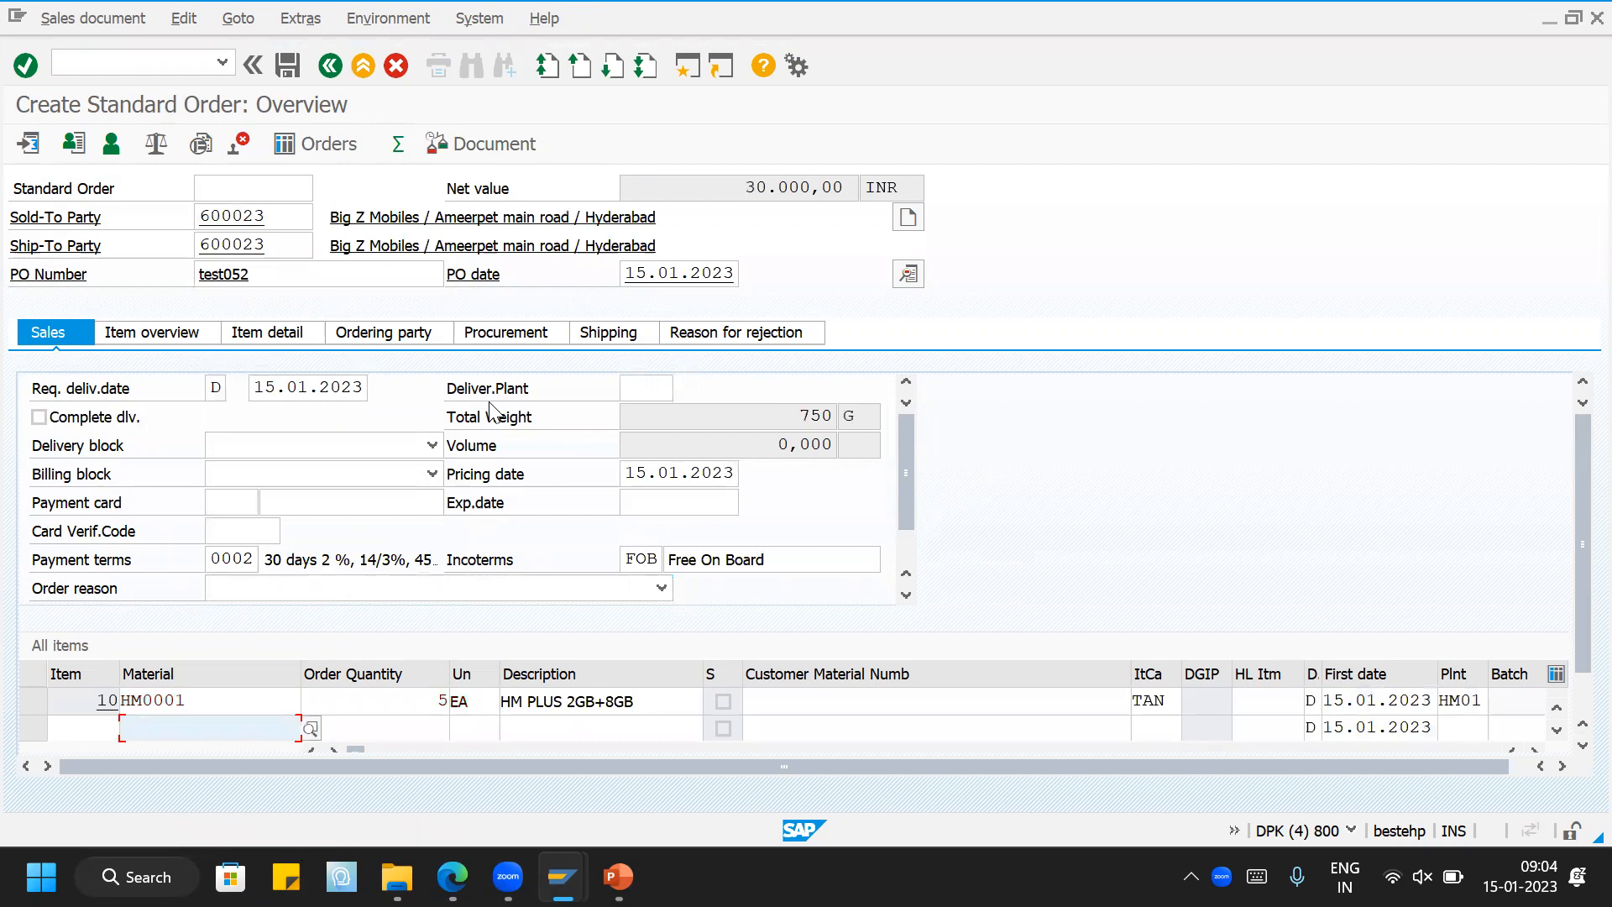
Step: Check the sales order for incomplete data and create its outbound delivery directly from the order
click(171, 19)
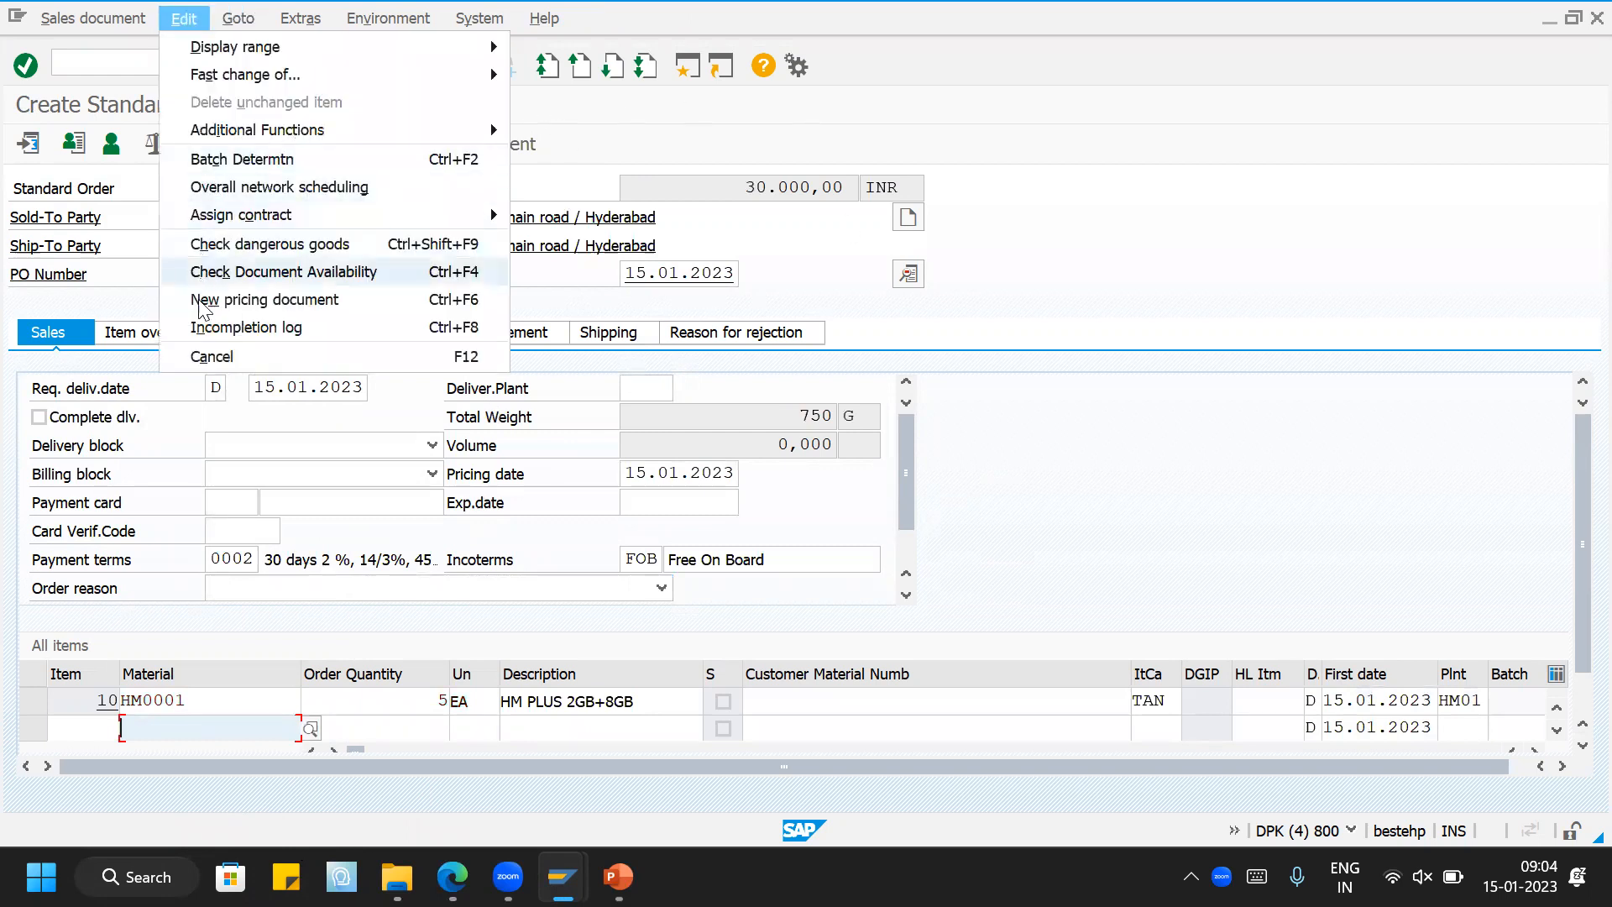
click(205, 327)
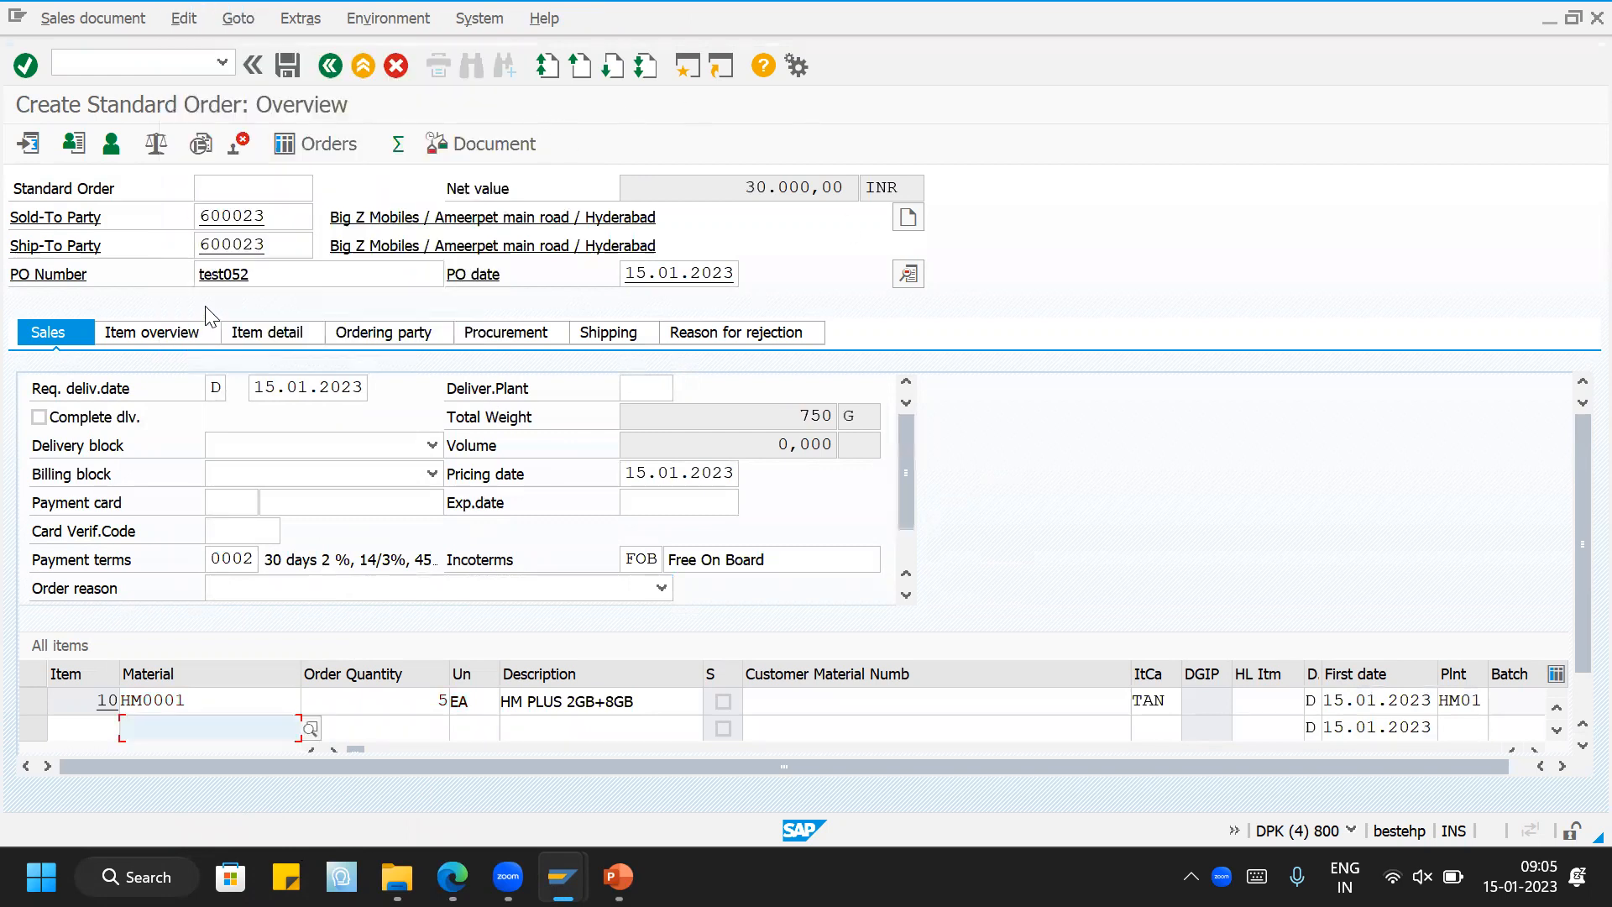
click(102, 14)
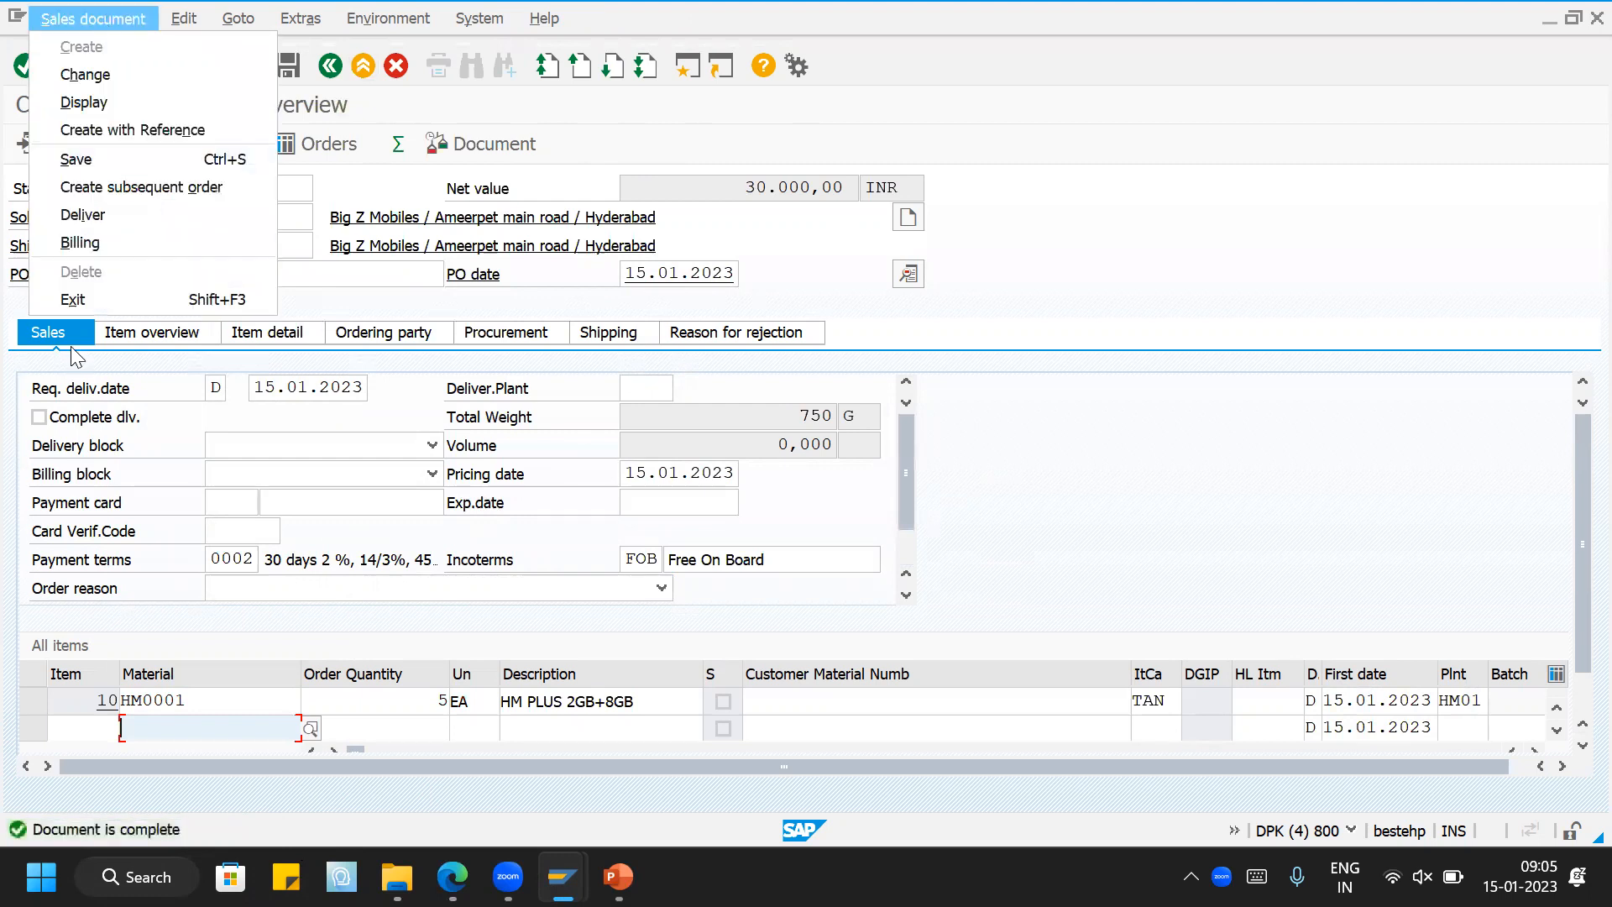
click(84, 215)
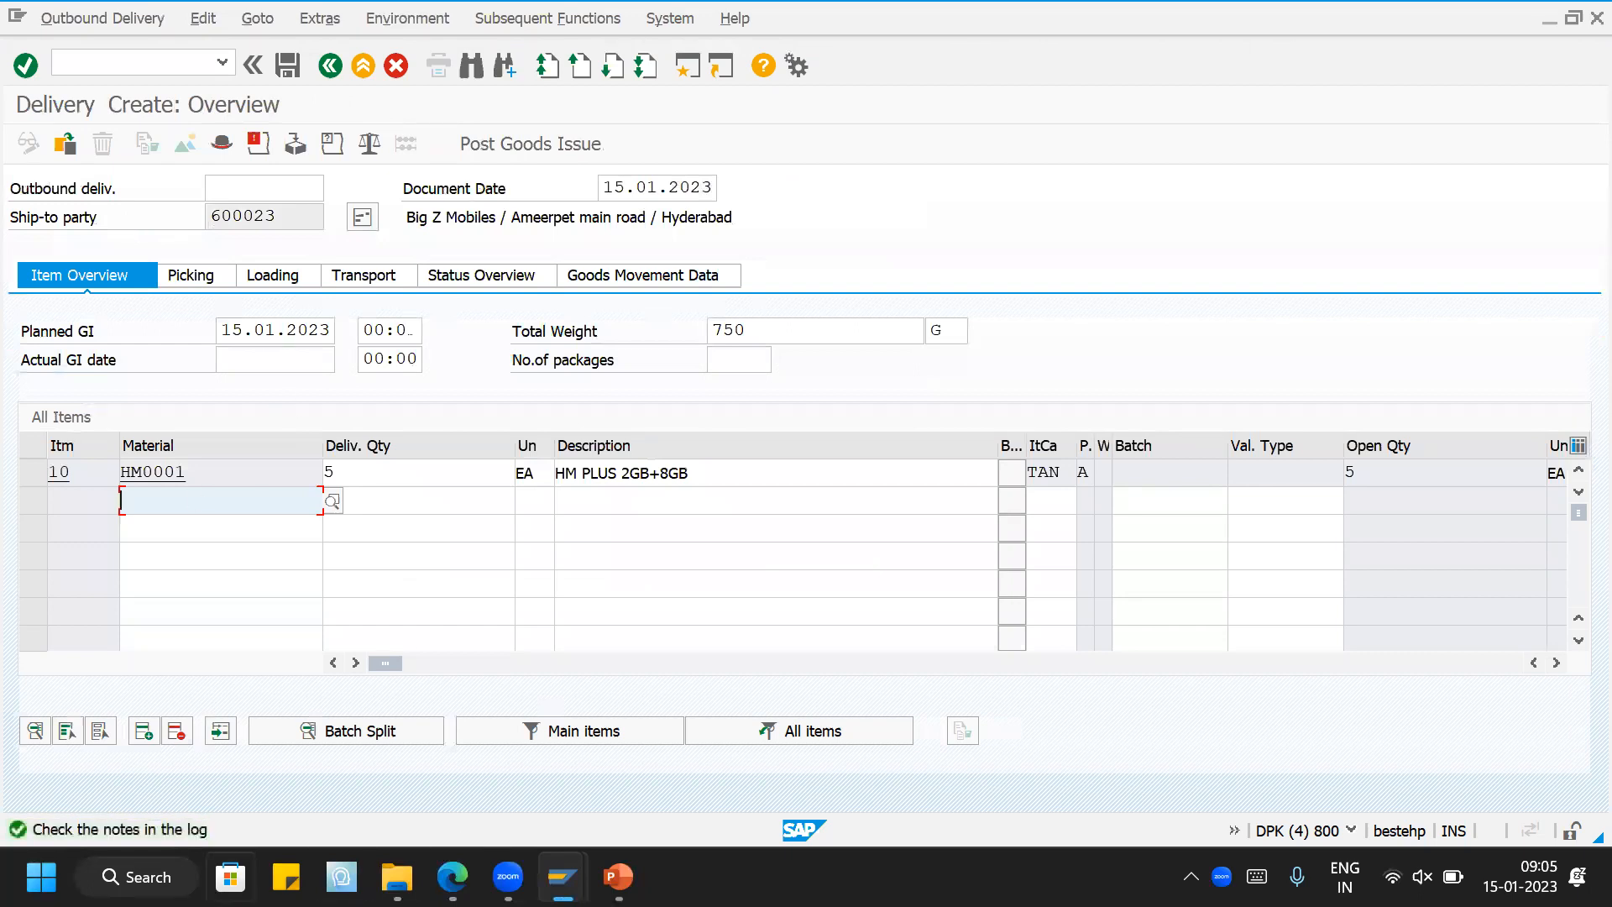
Step: Display the delivery's log and compare its messages with the Check minimum qty setting of delivery item category TAN
click(204, 17)
click(252, 246)
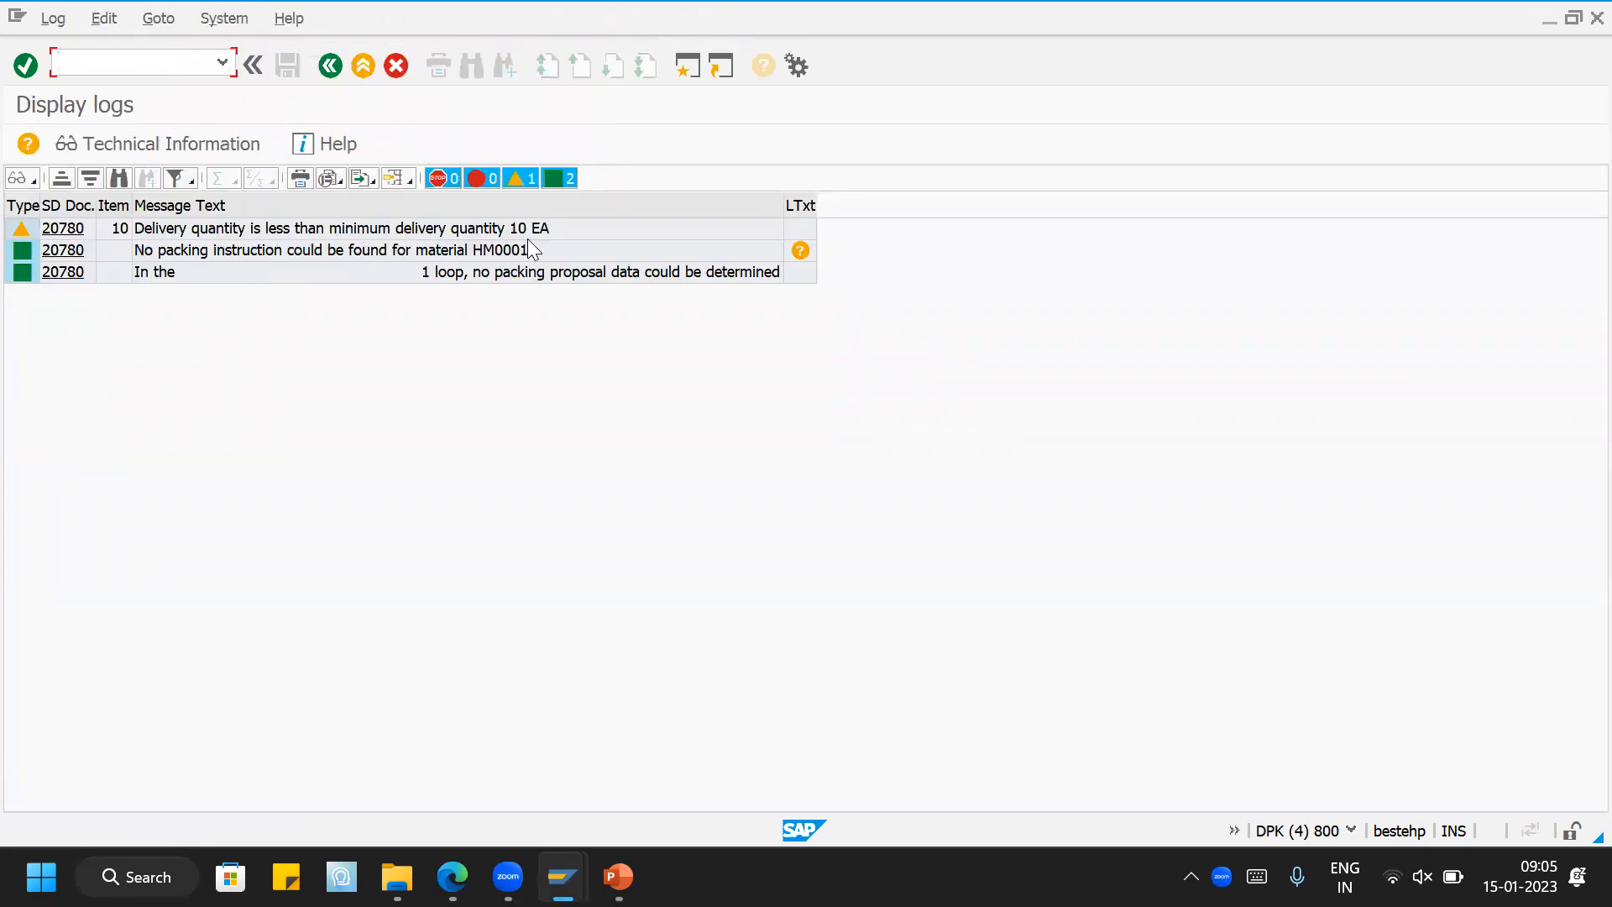
mouse_move(563, 877)
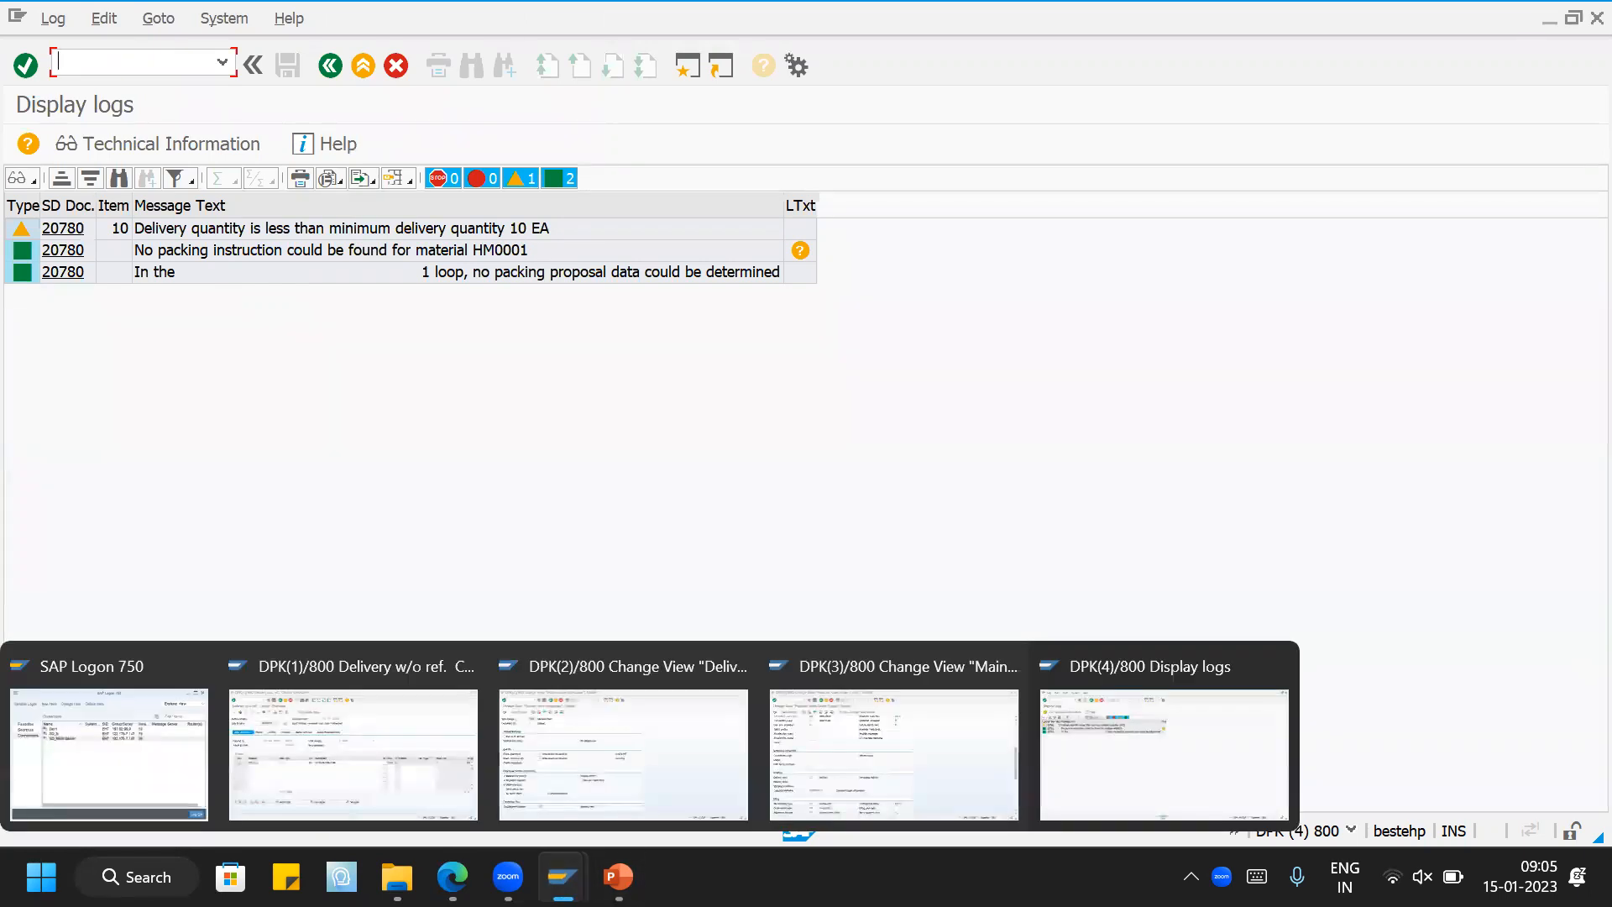
click(914, 785)
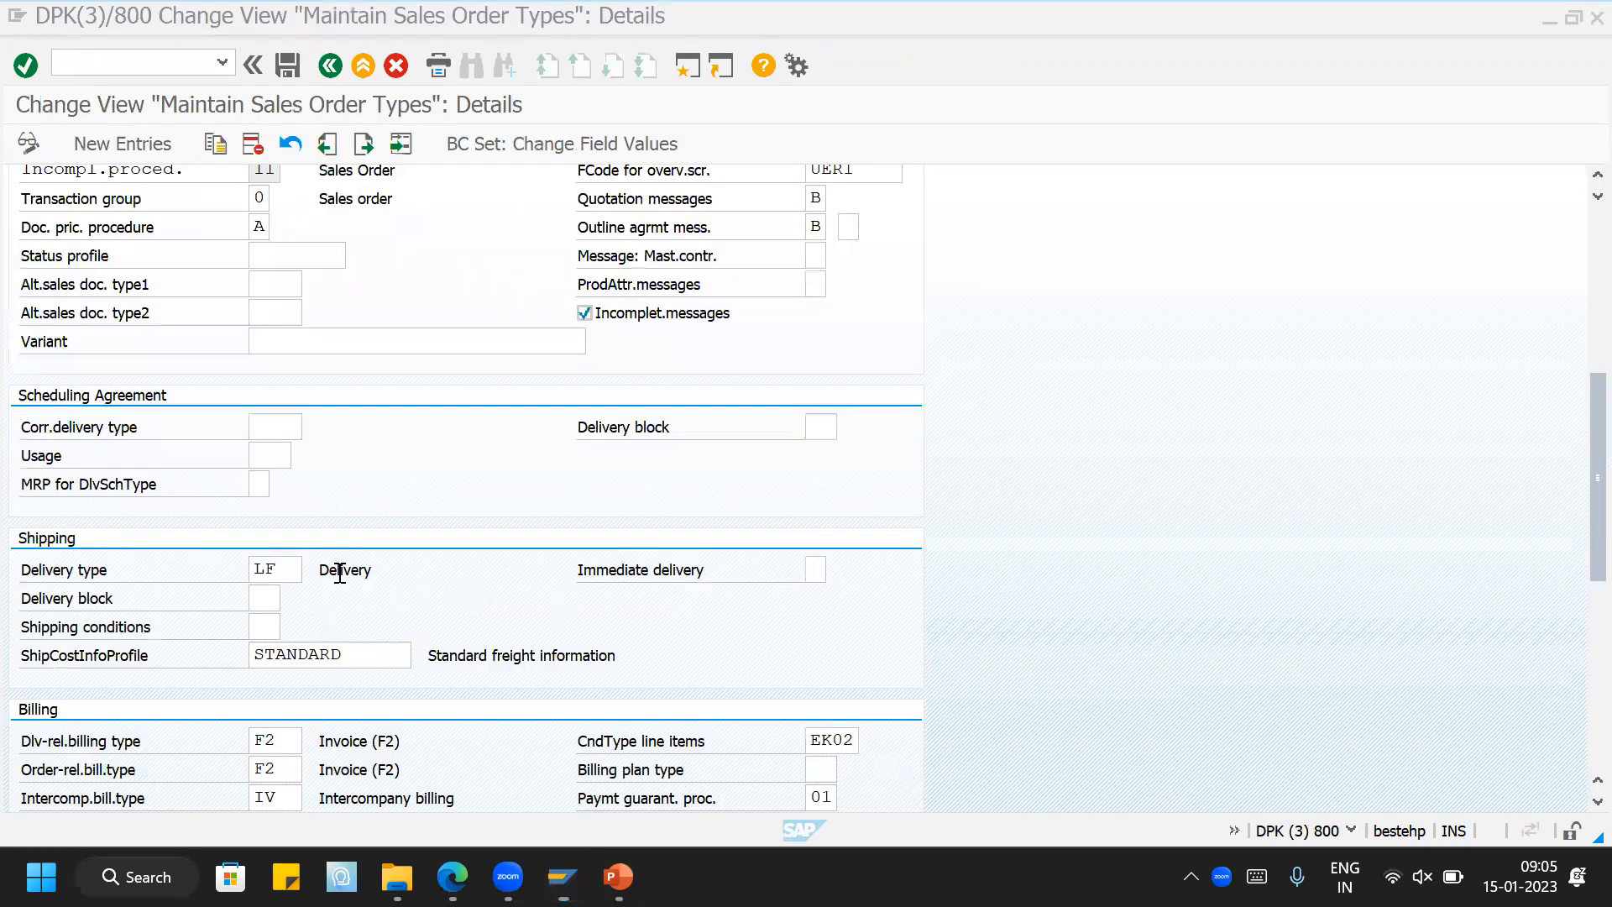
scroll(340, 574, up, 3)
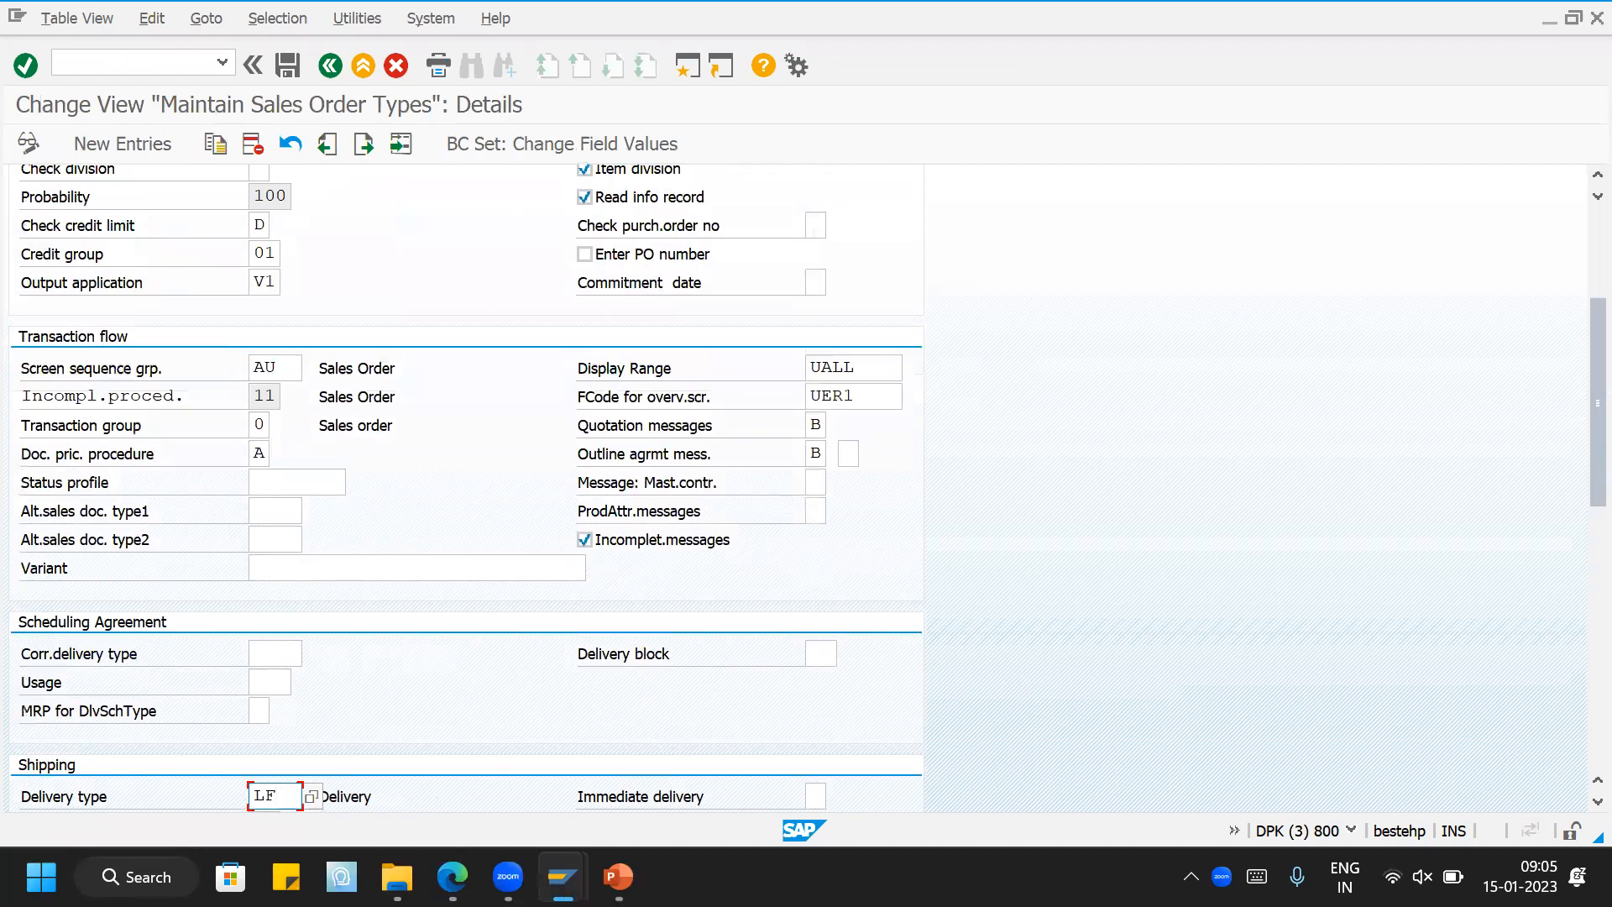
mouse_move(562, 877)
click(551, 764)
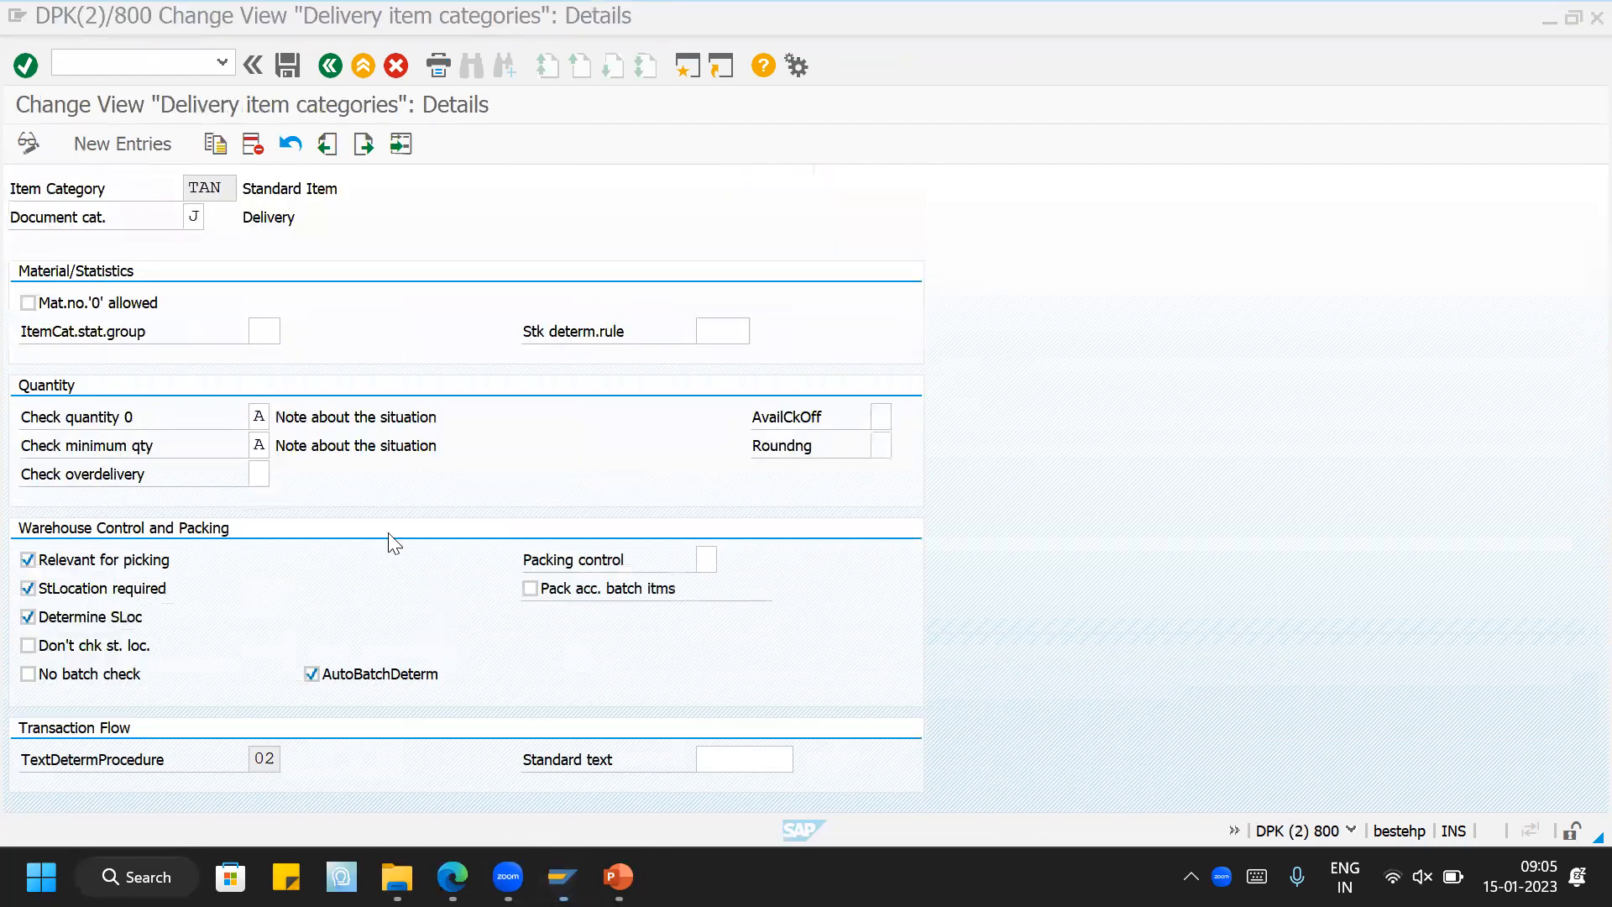
Step: Review the HMOR sales order type, the delivery without reference and the TAN item category settings, returning to the delivery log
key(alt+Tab)
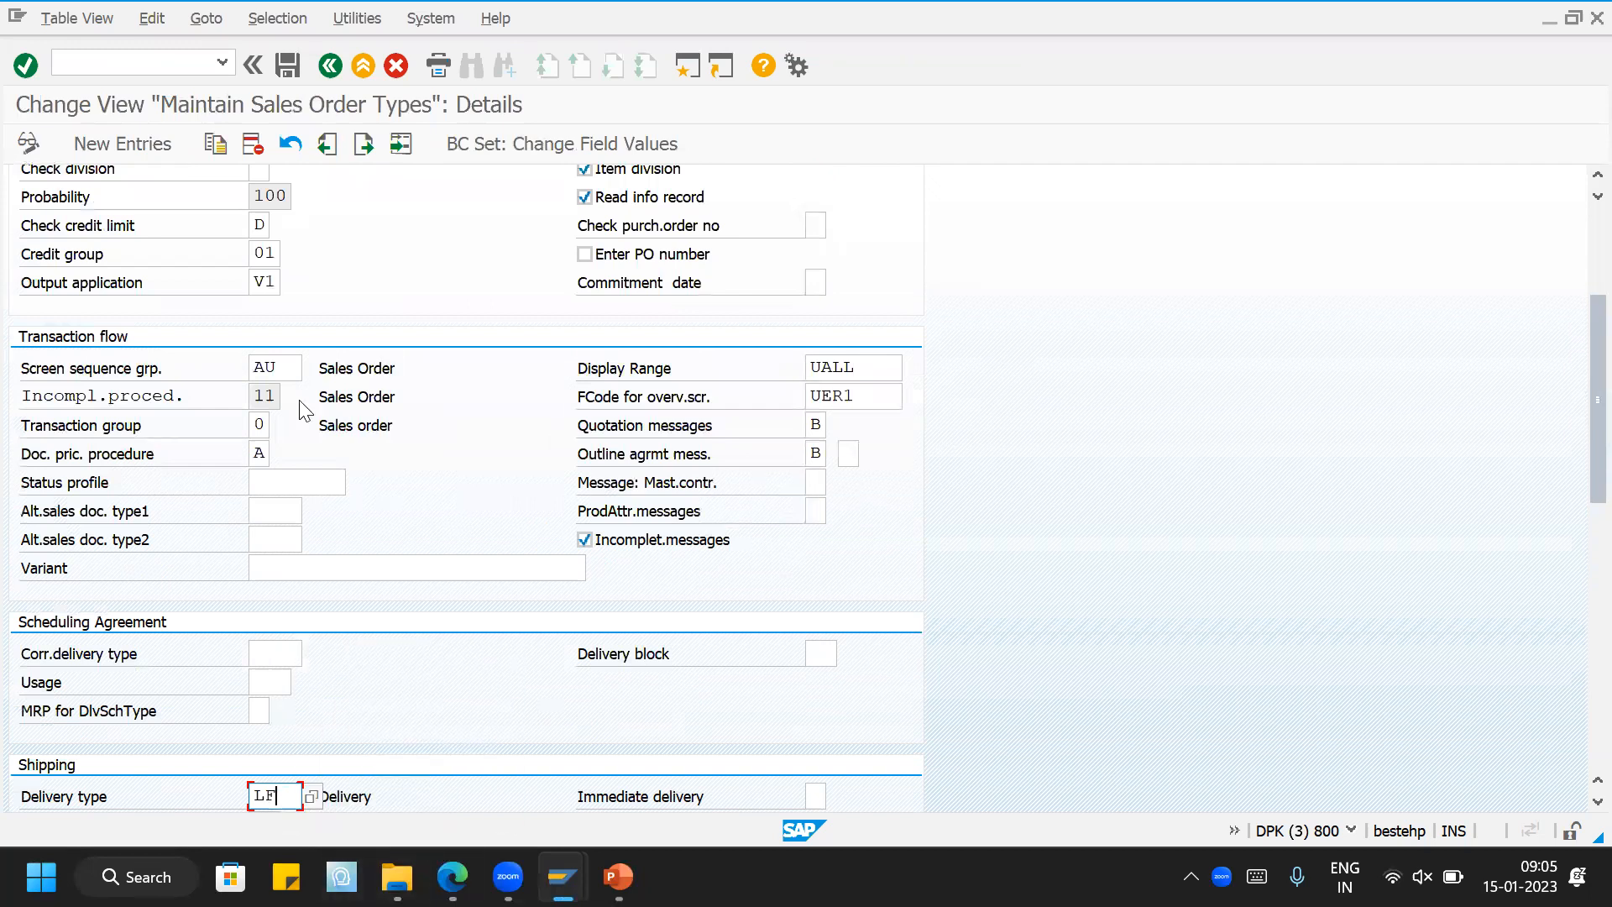
scroll(299, 409, up, 5)
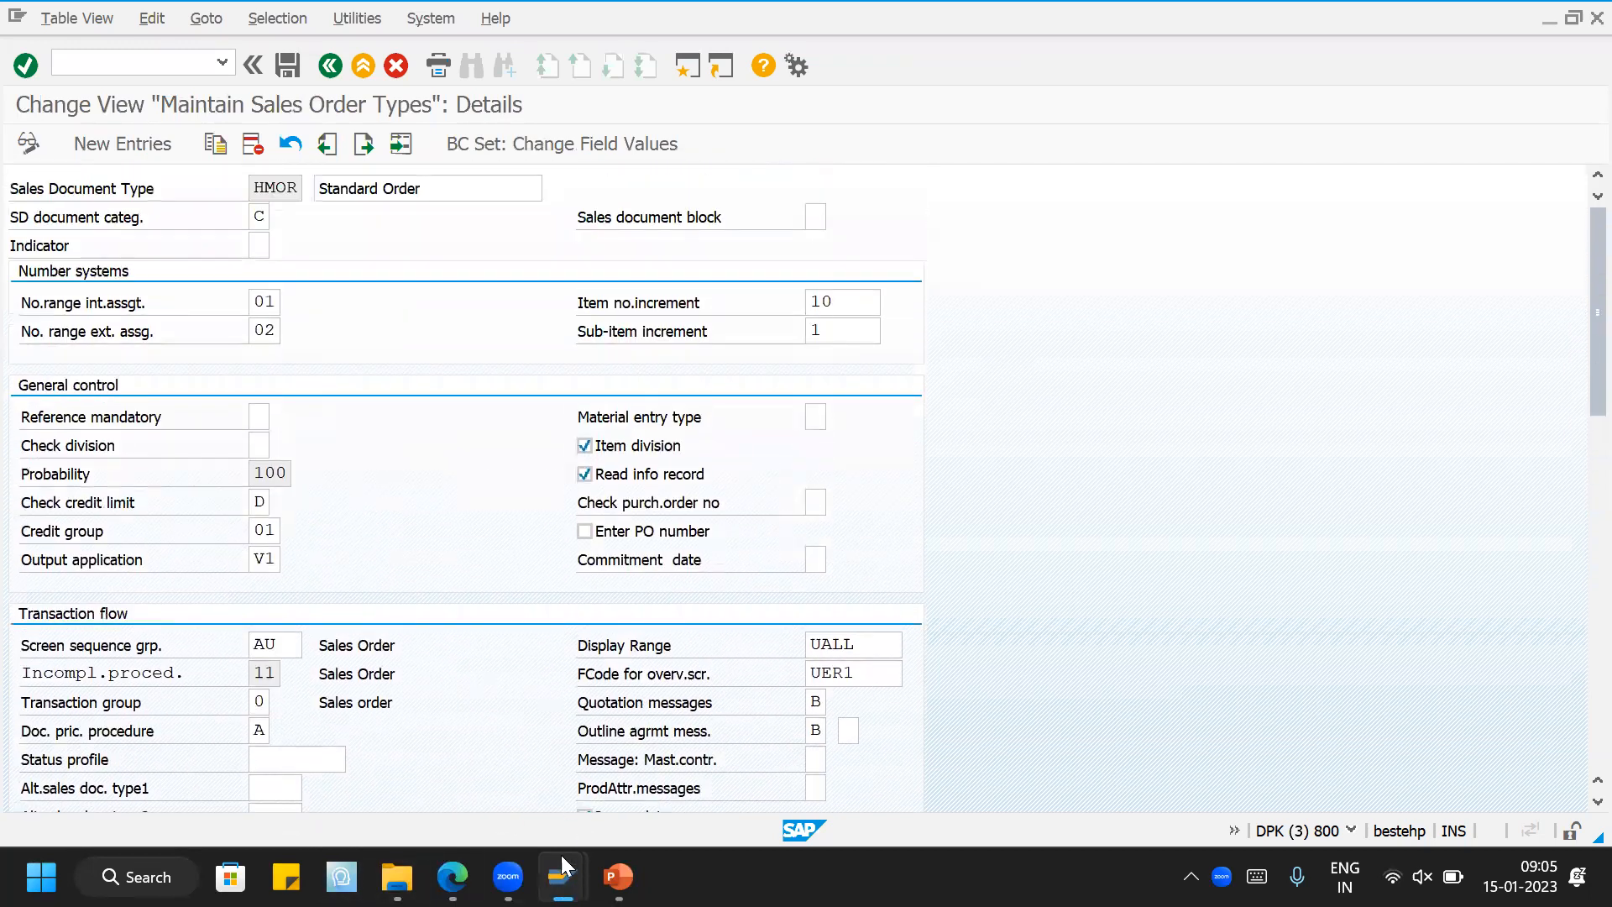
mouse_move(565, 865)
click(319, 794)
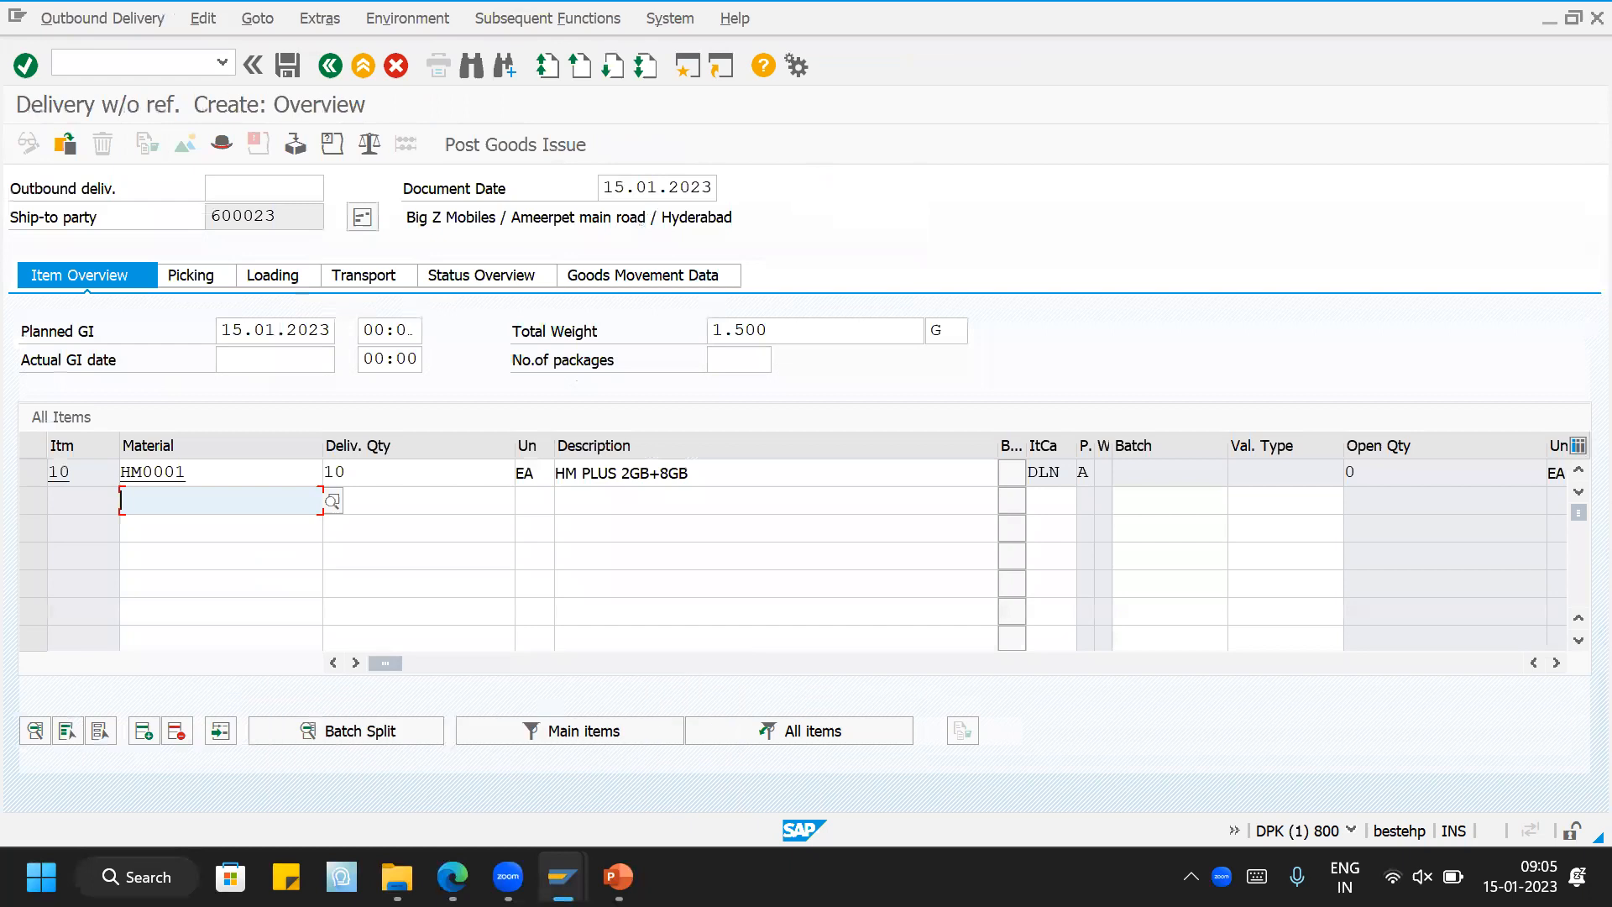
click(579, 806)
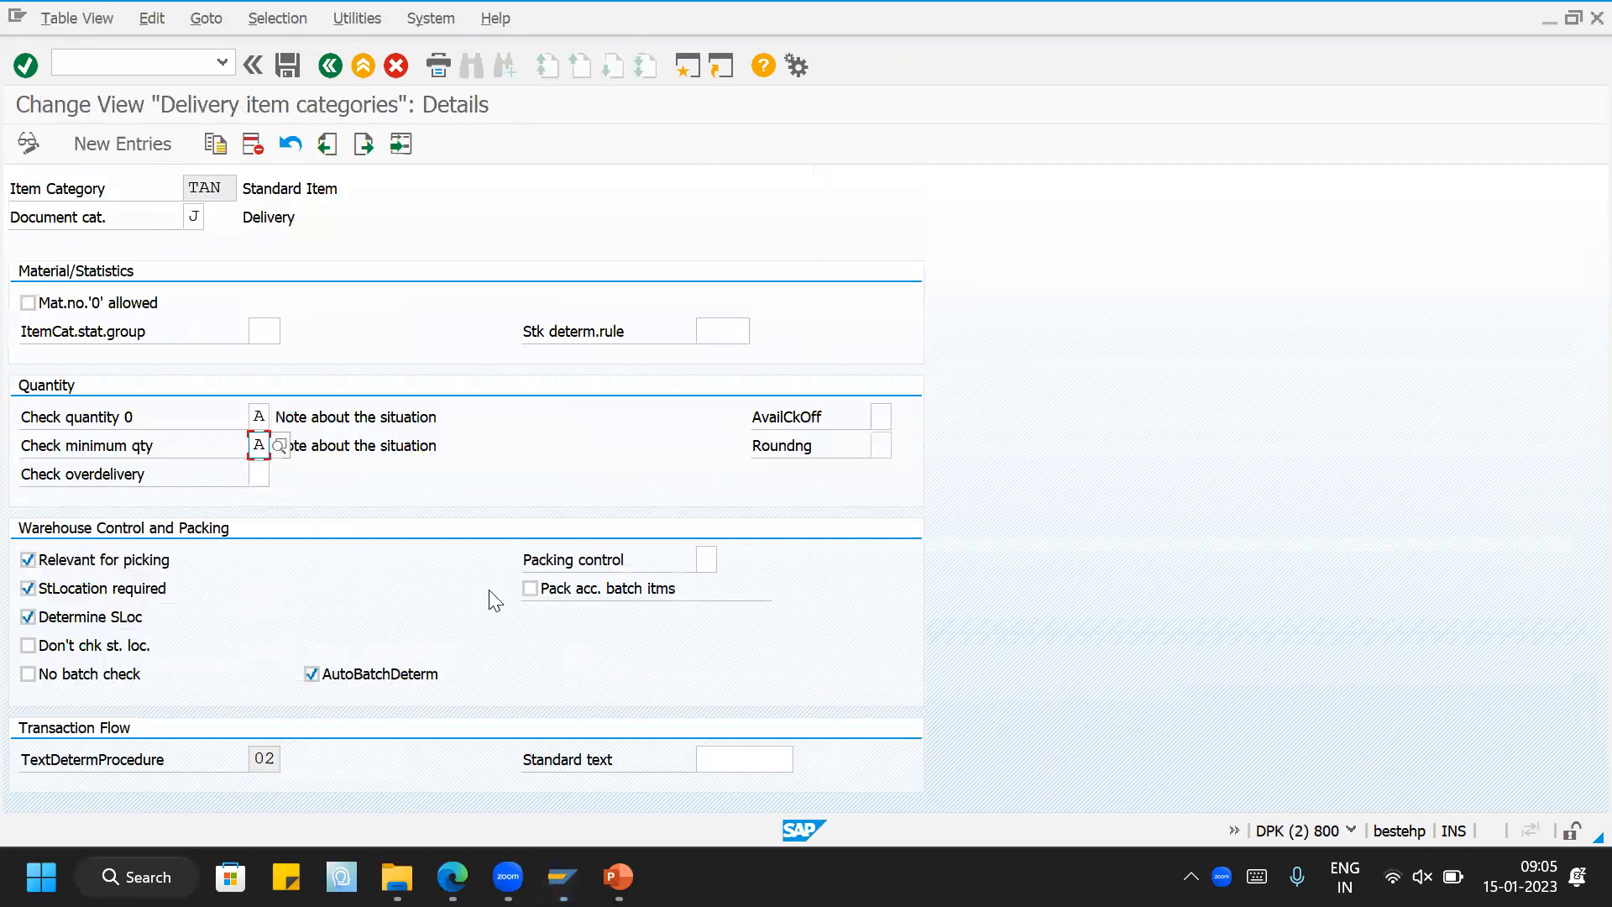
mouse_move(562, 877)
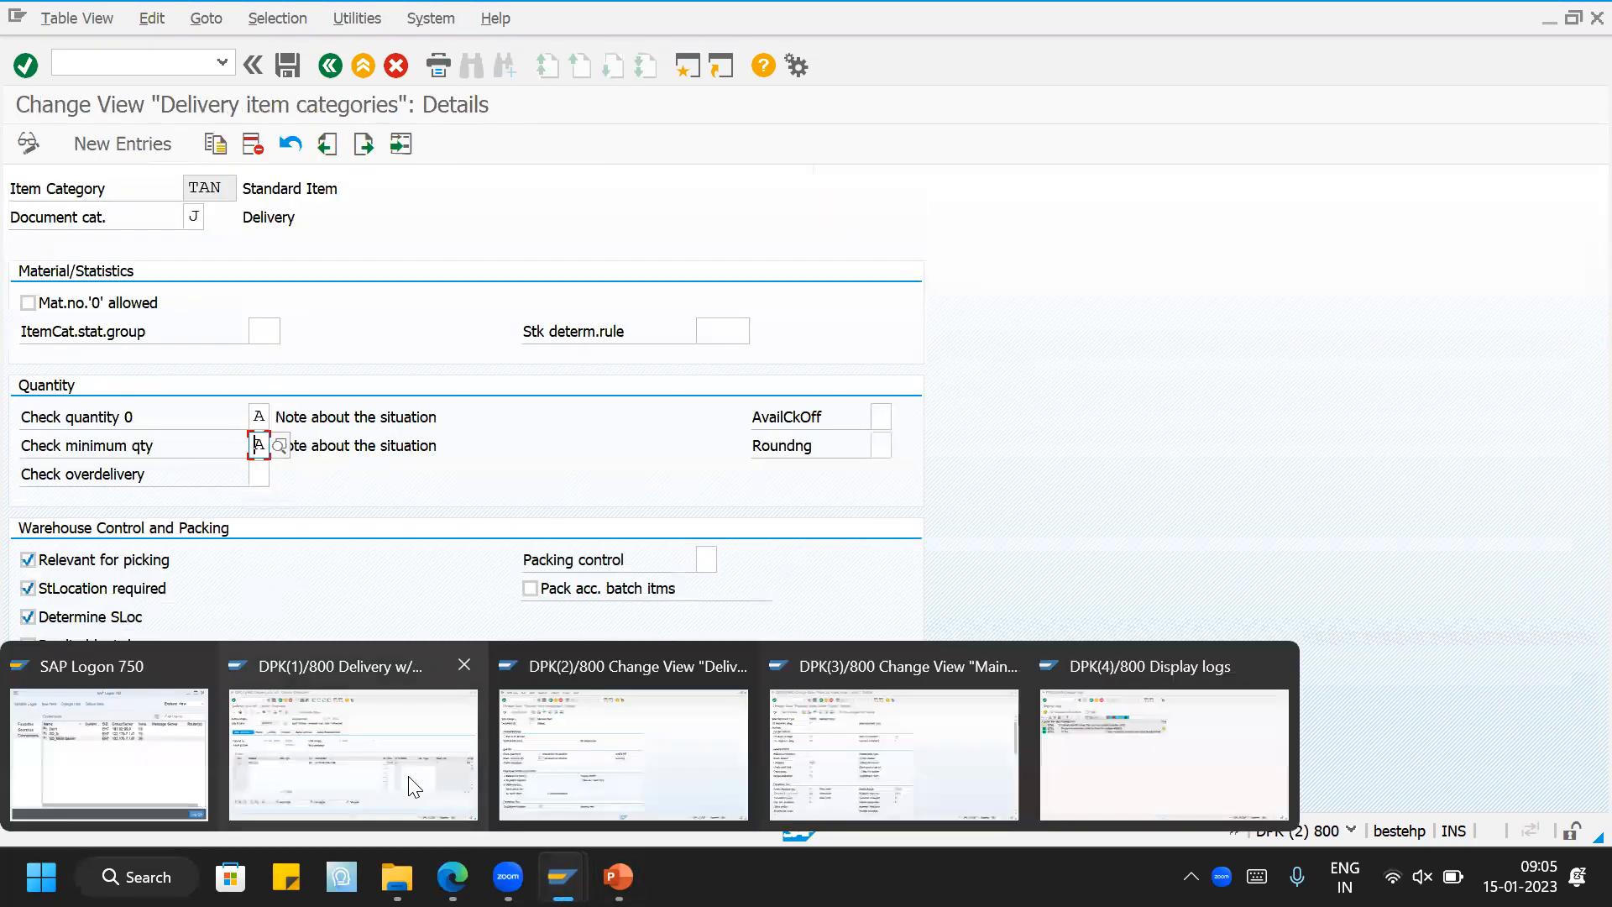
click(1209, 773)
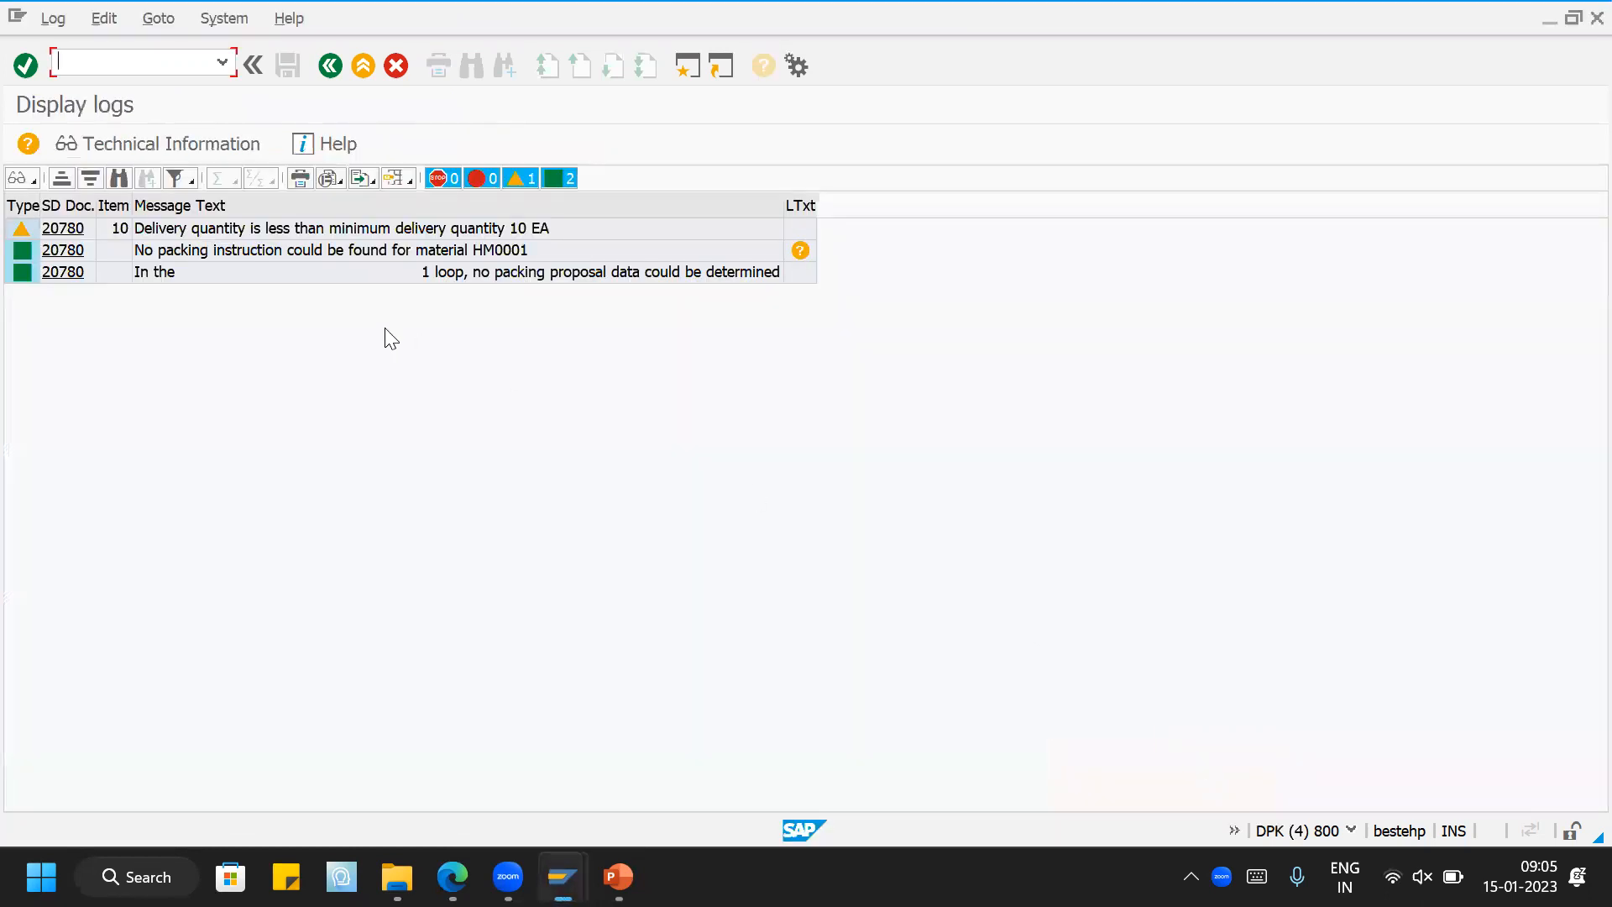
Step: Leave the log, set the picked quantity of HM0001 to 5, accept the warning and post goods issue for the delivery
click(329, 66)
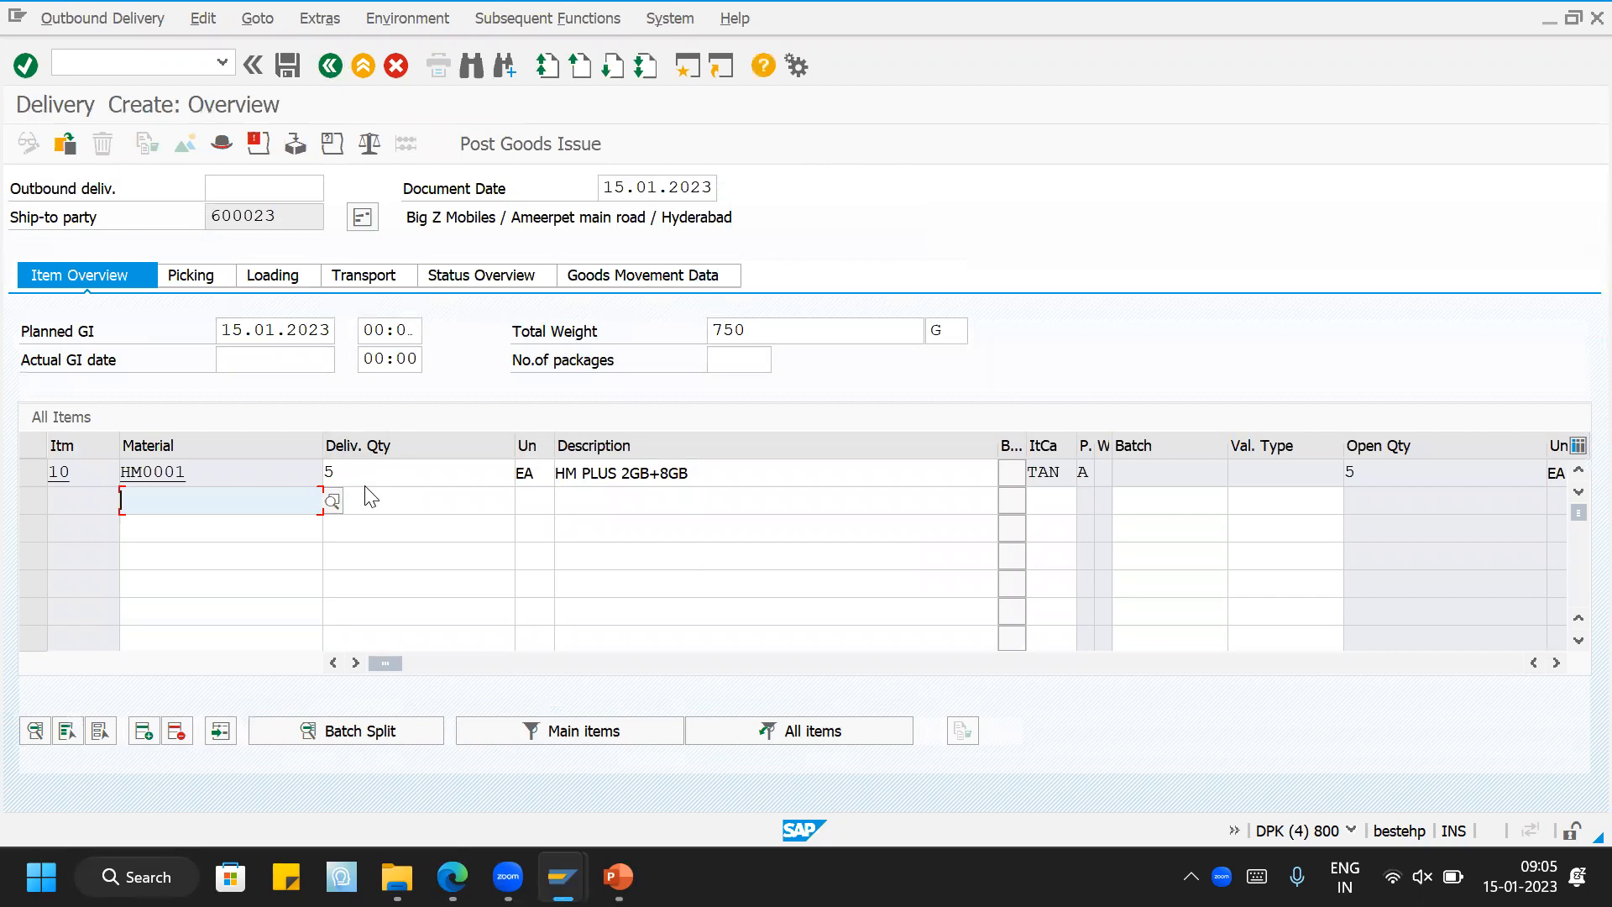
click(210, 276)
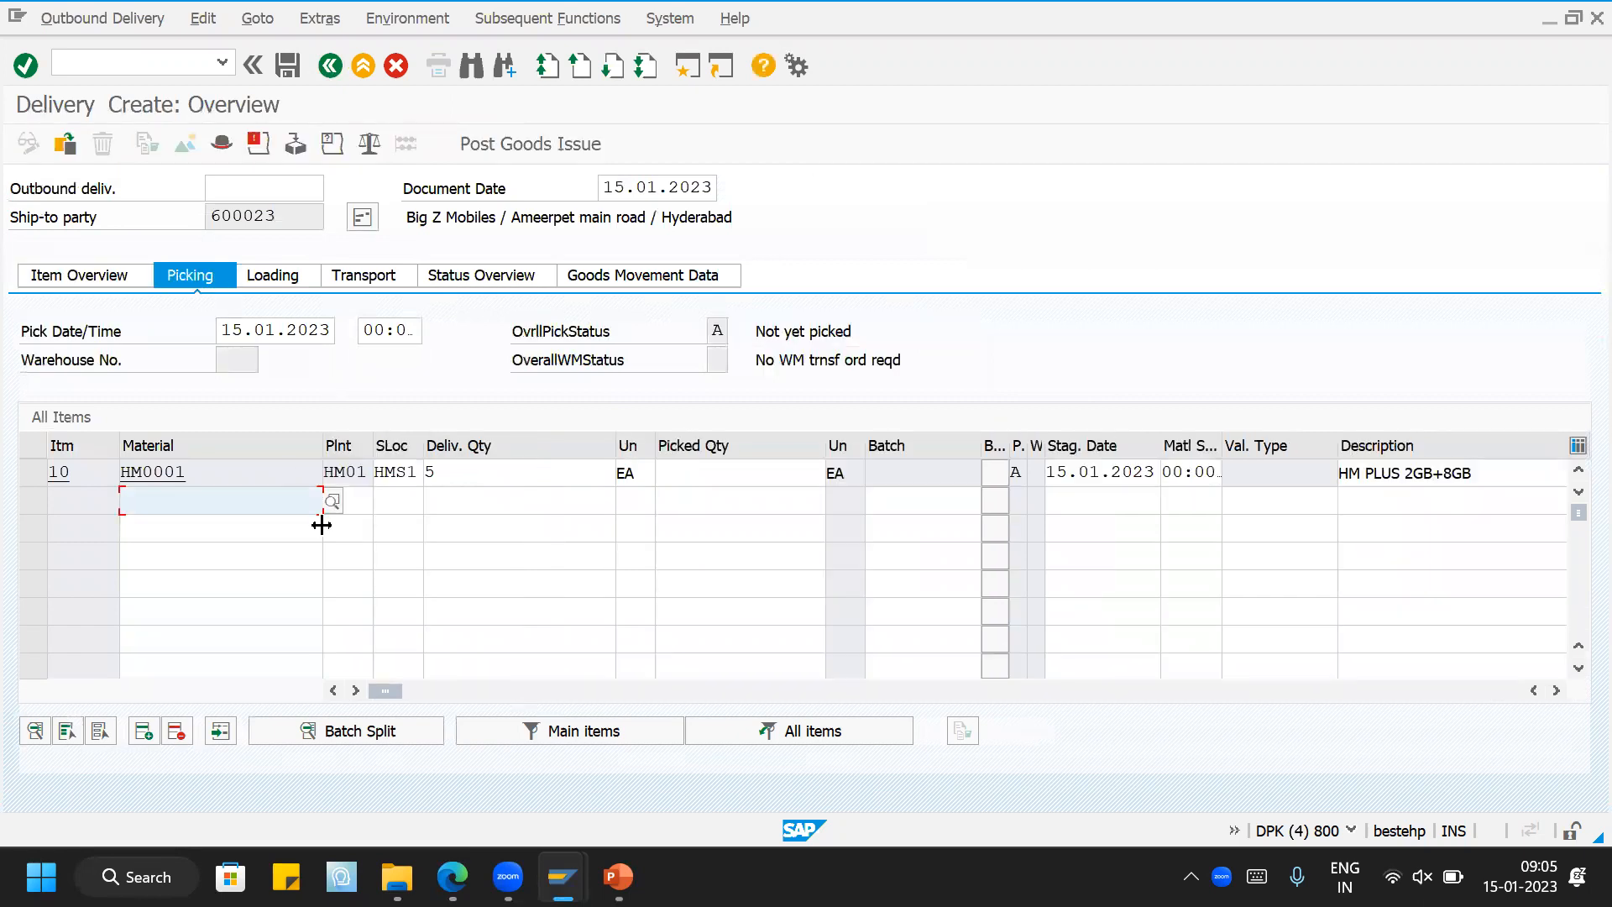
click(710, 473)
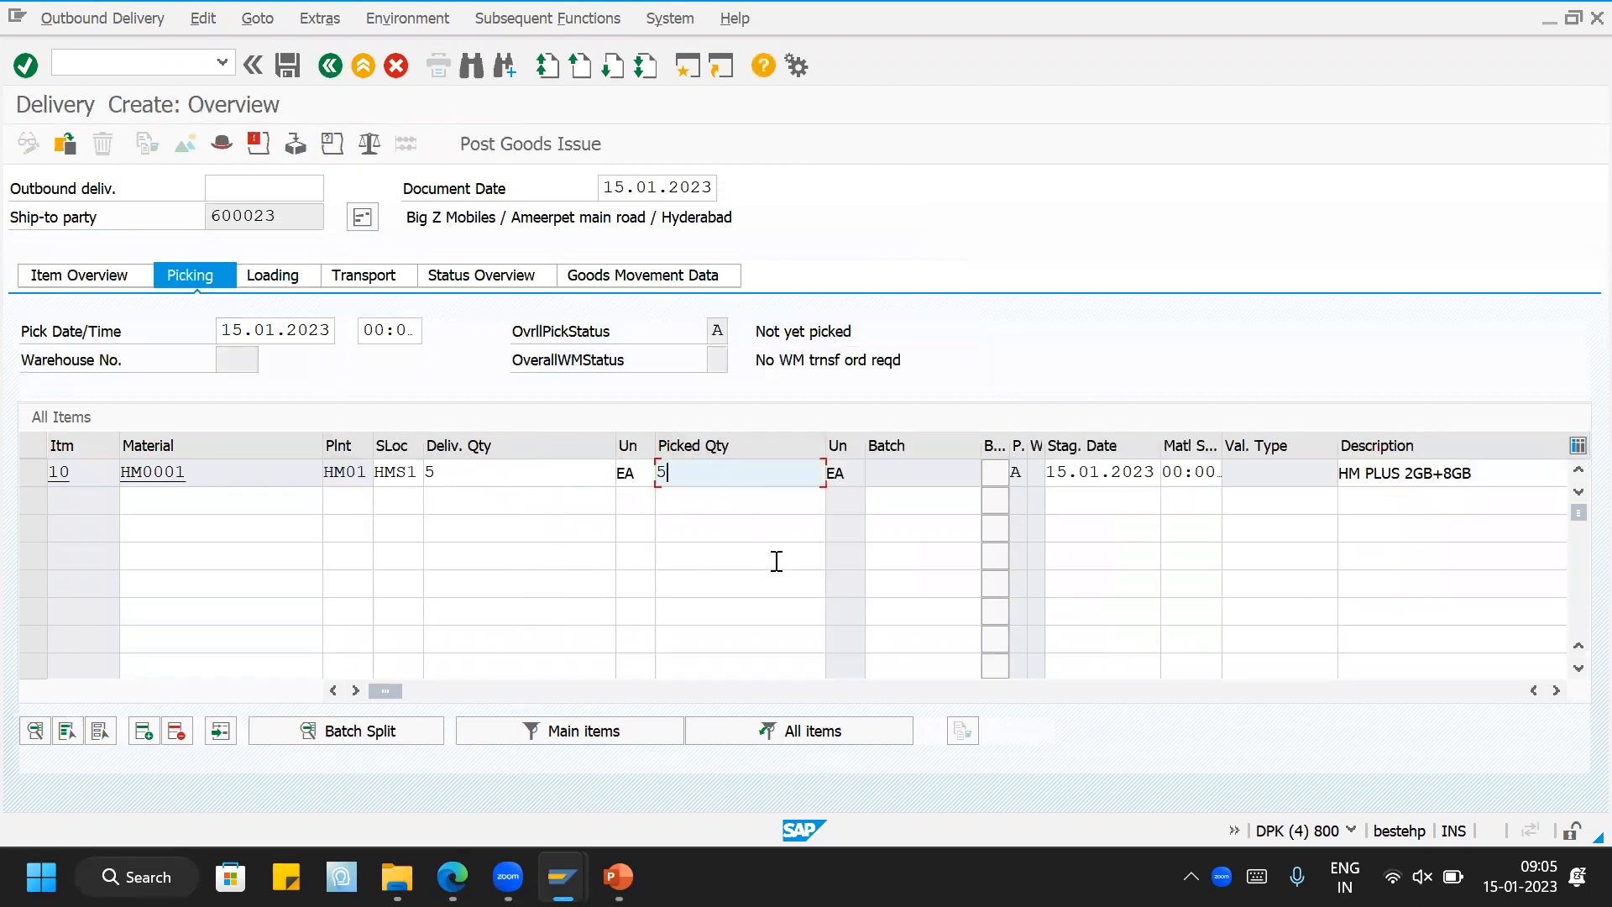
text(5)
key(Return)
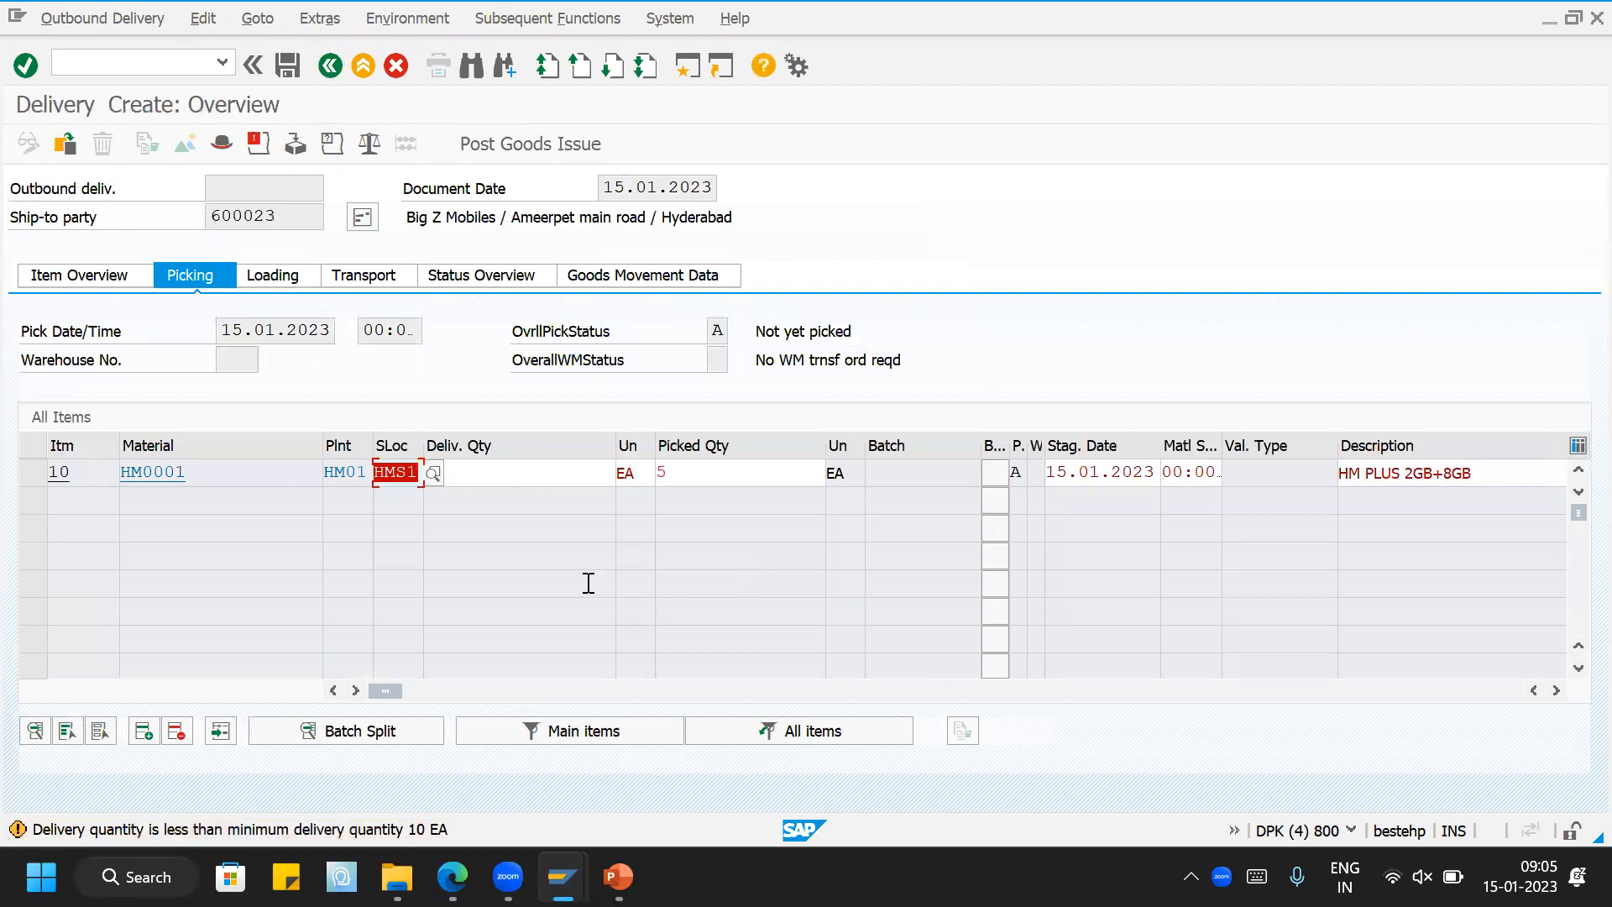
key(Return)
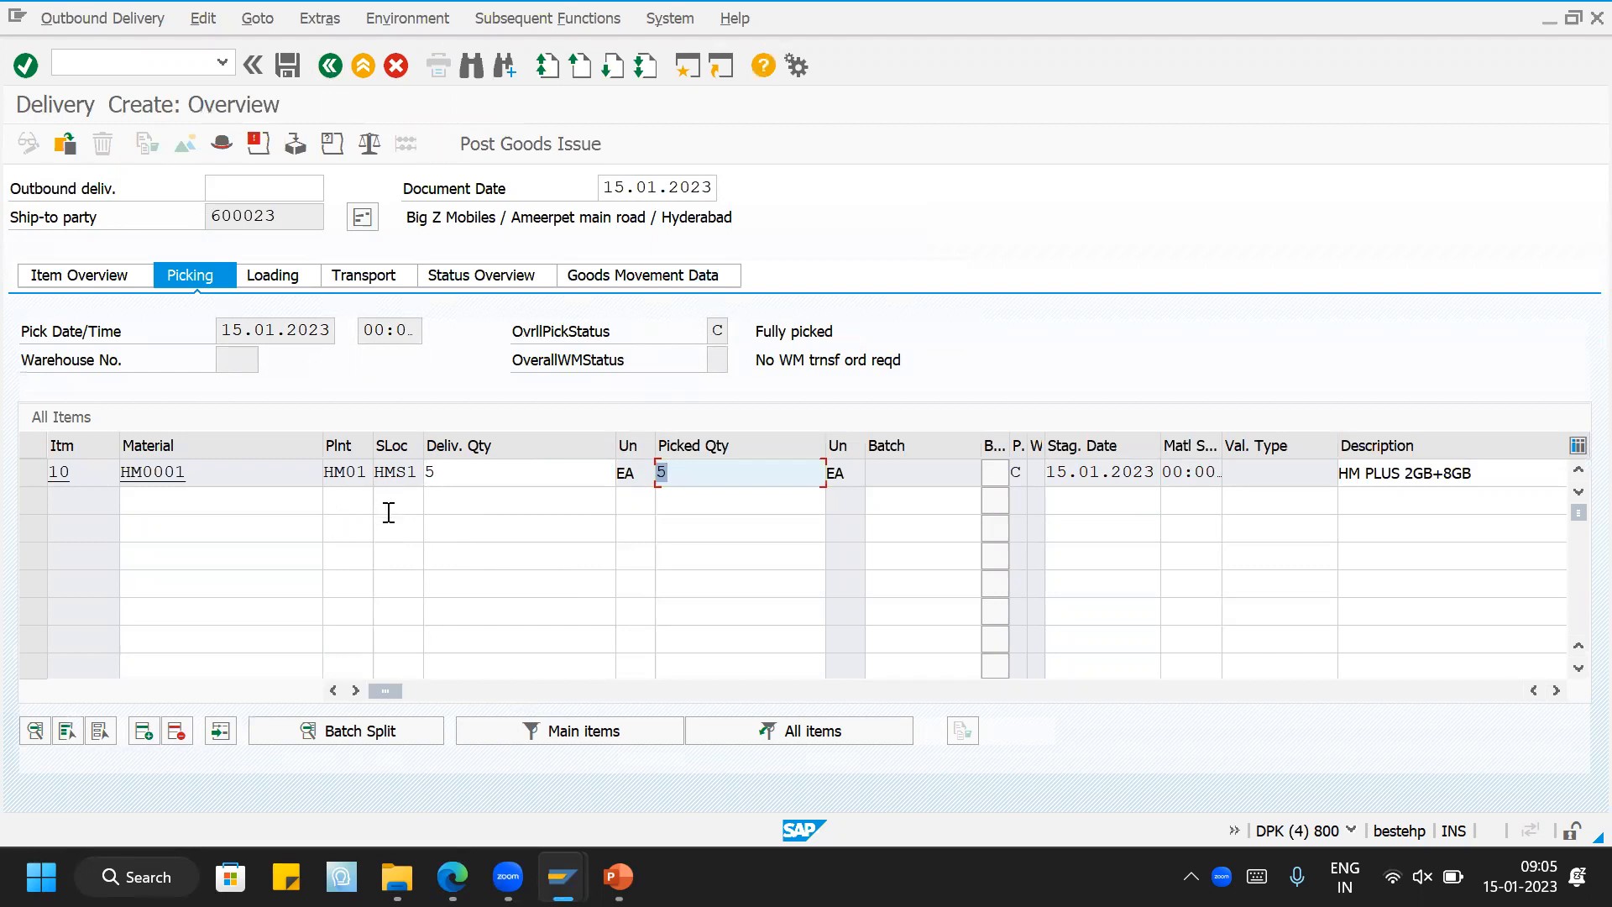
click(520, 141)
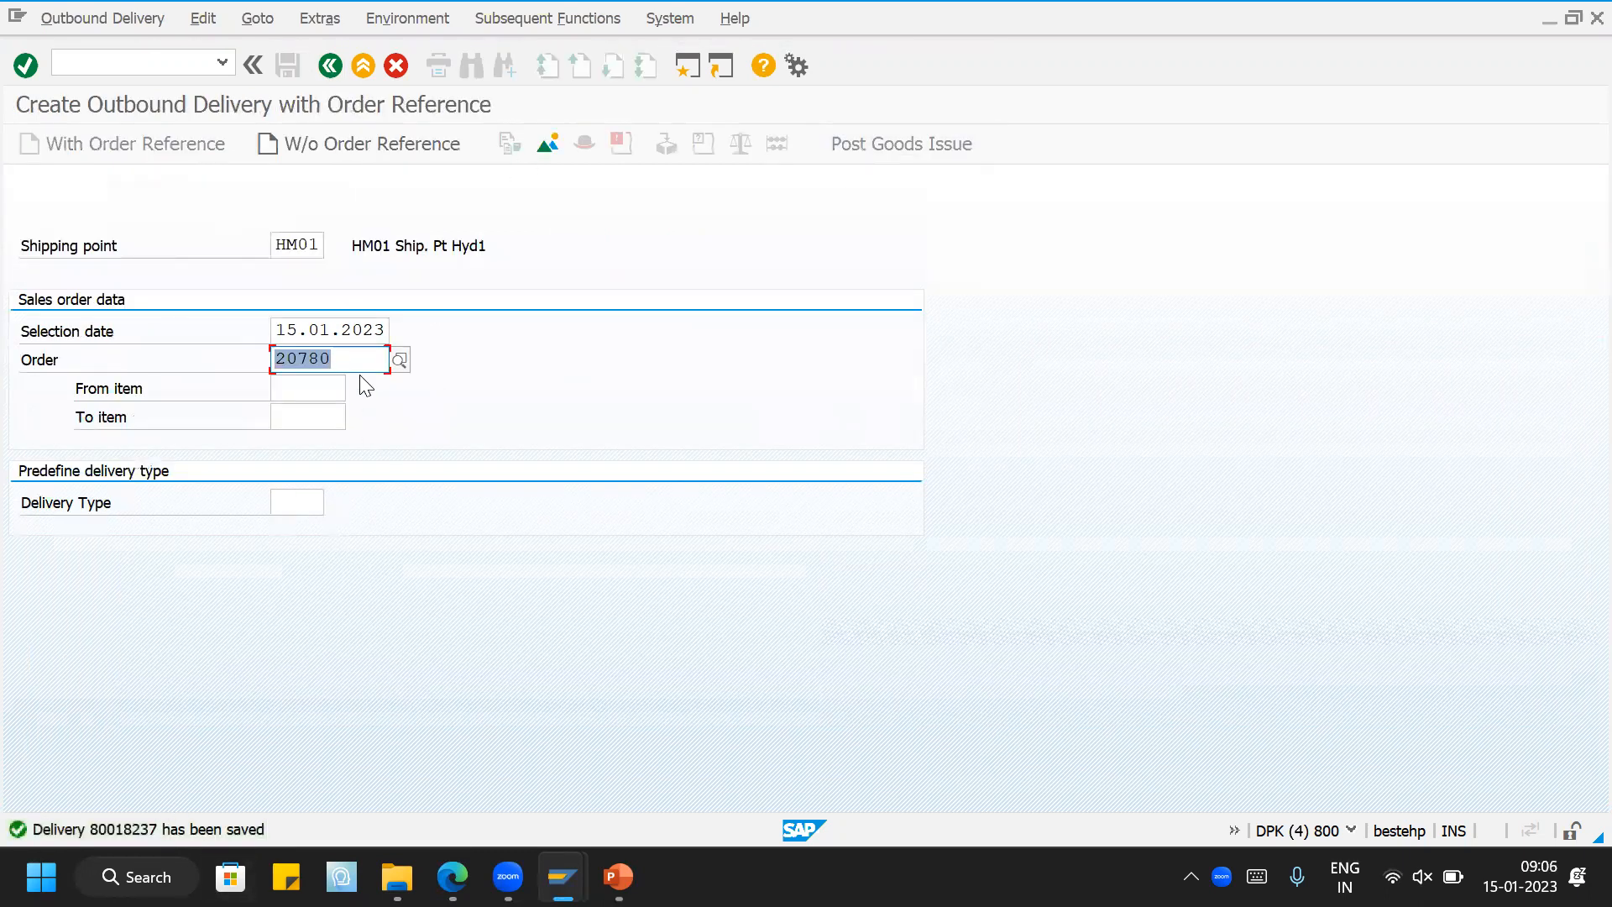
Step: Open the sales order behind the saved delivery in display mode
click(177, 55)
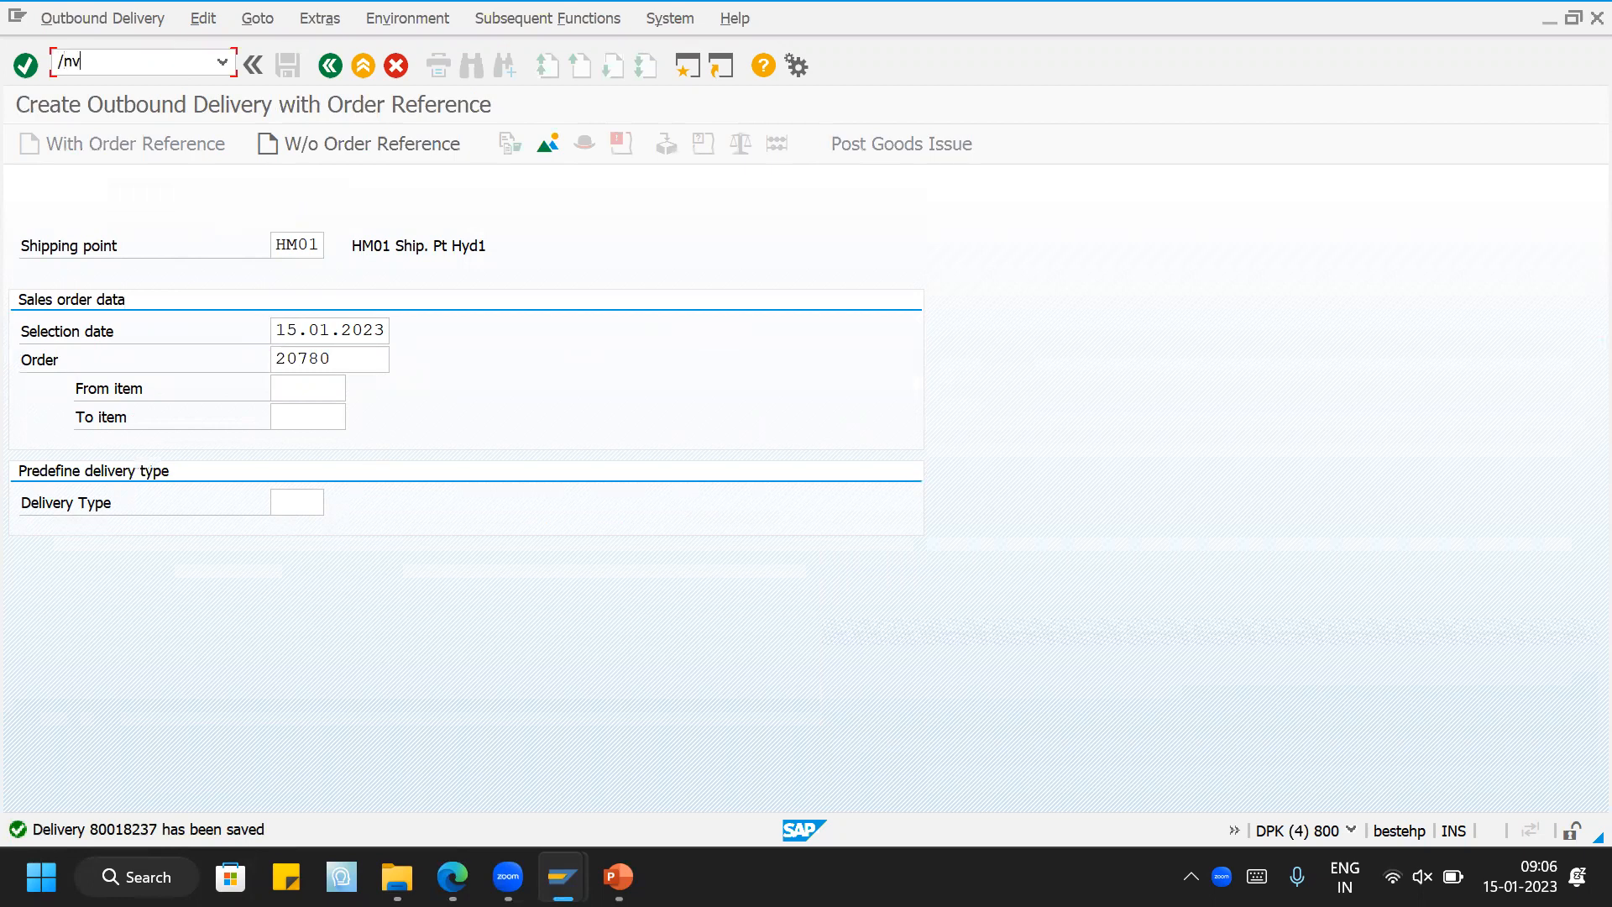
key(Return)
key(Return)
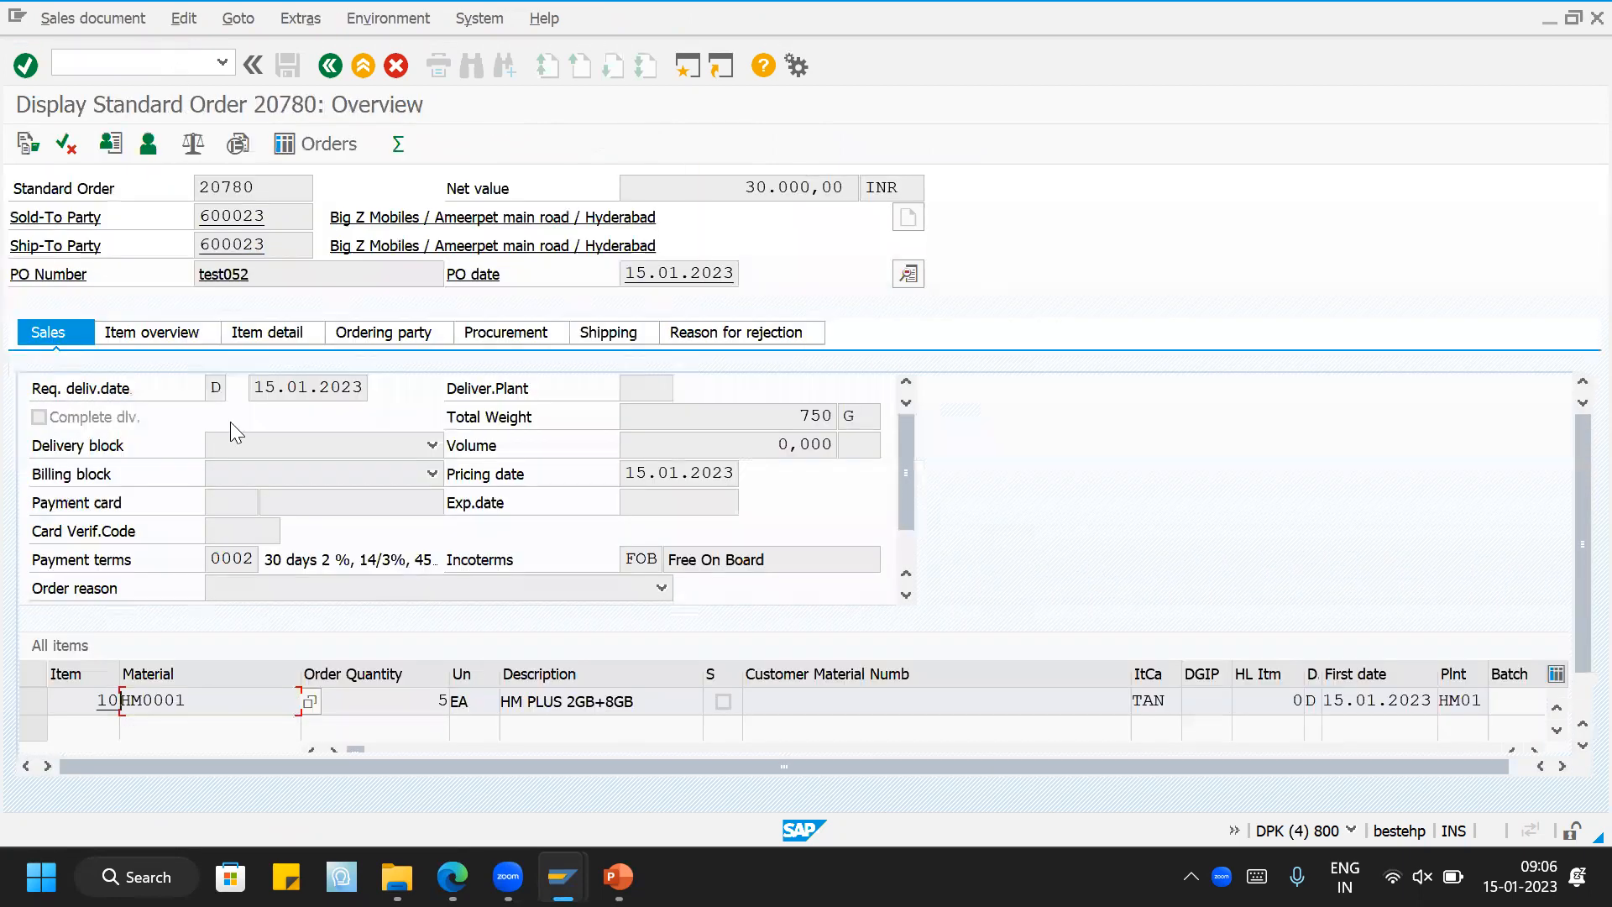
Step: Open the stock overview in a new session and enter material HM0001 from the sales order
click(99, 66)
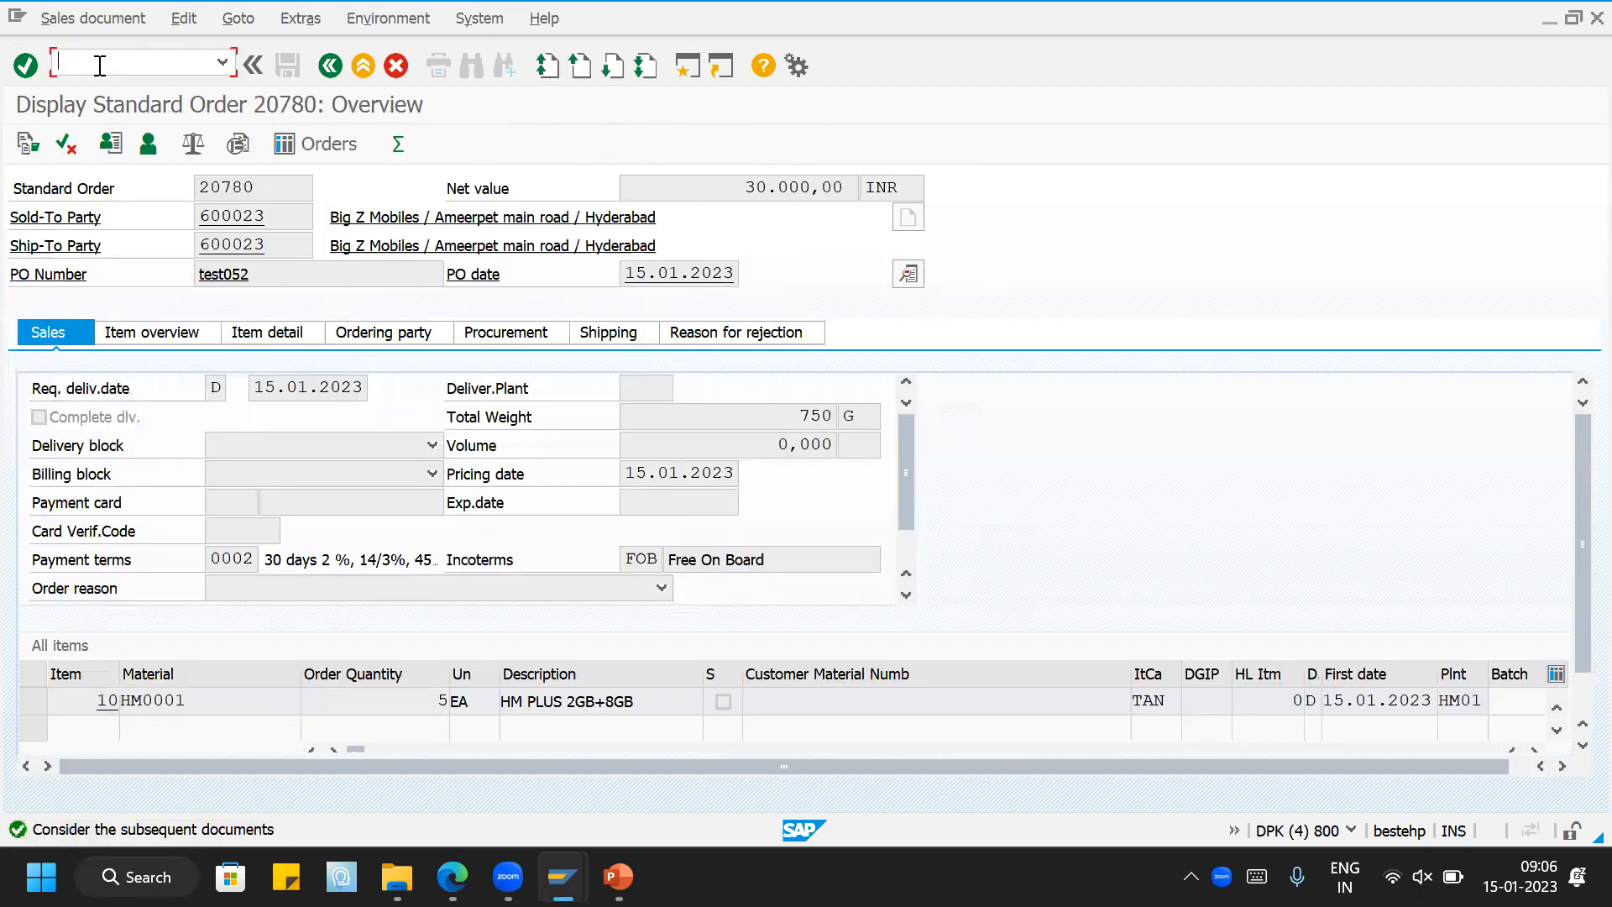
key(Return)
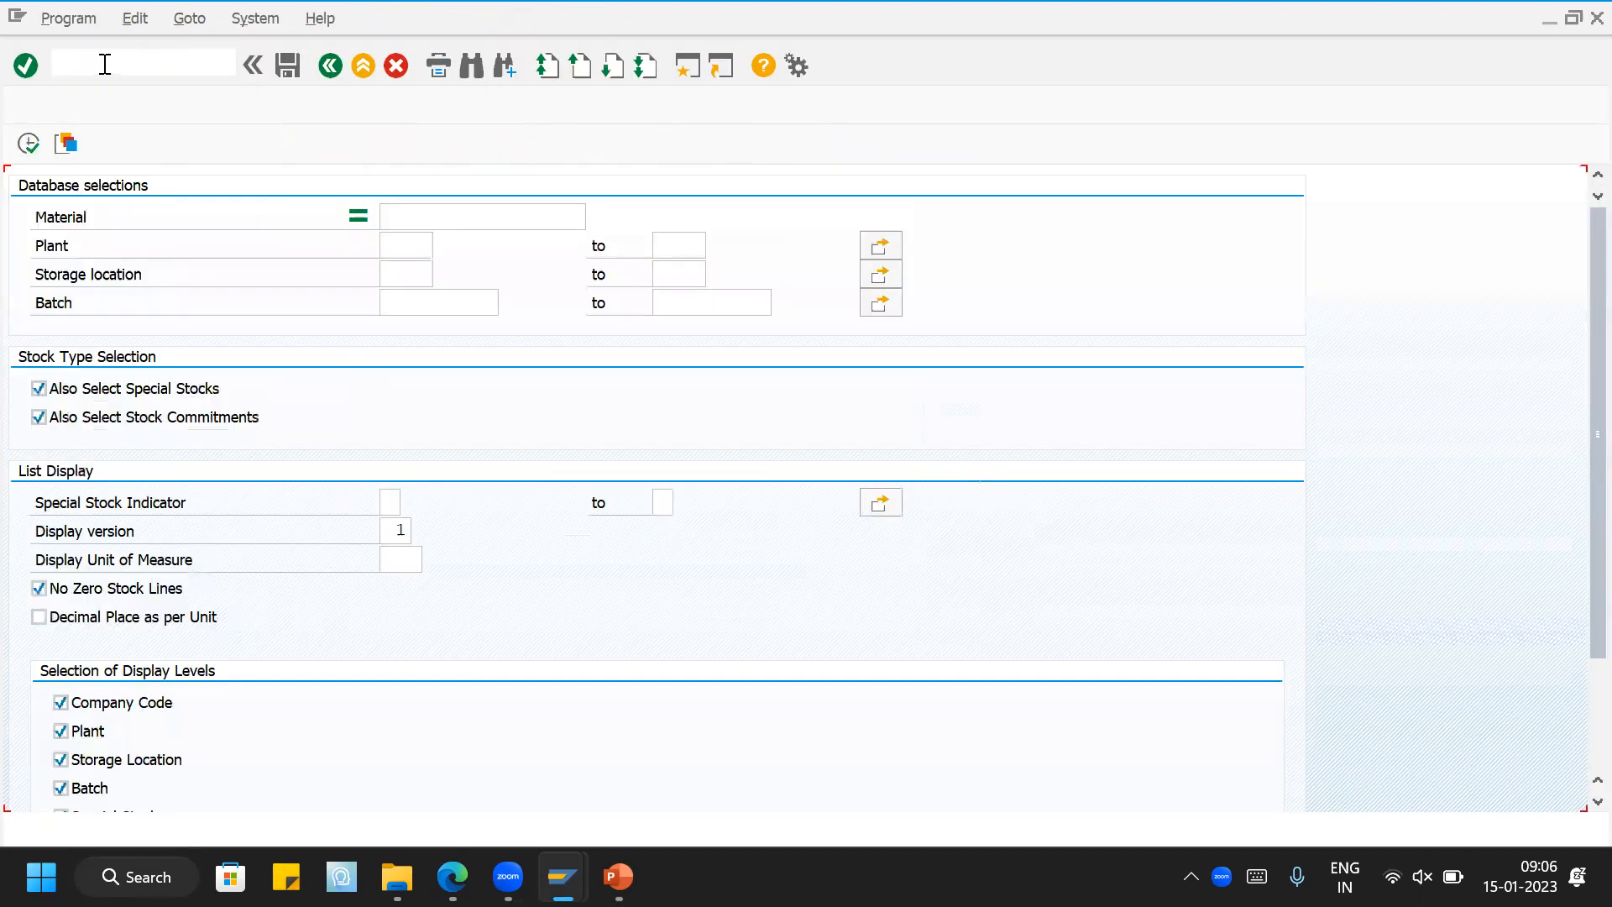
key(alt+Tab)
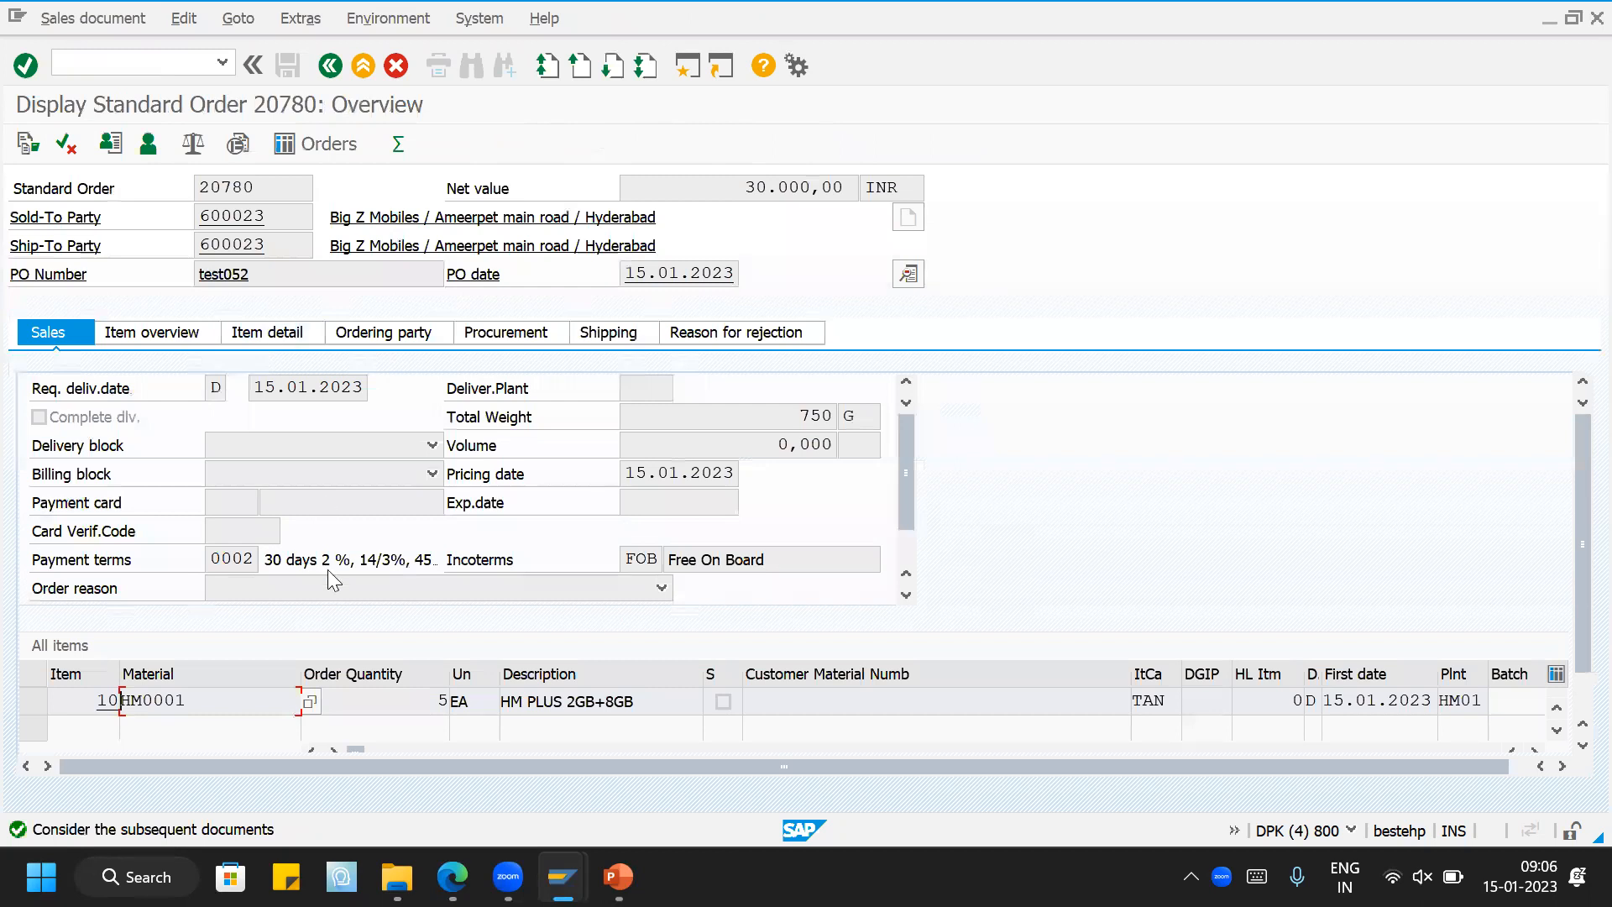
drag(187, 700, 120, 700)
key(alt+Tab)
Step: Restrict the stock overview to plant HM01 and storage location HMS1, and run it to check the material's stock
click(404, 249)
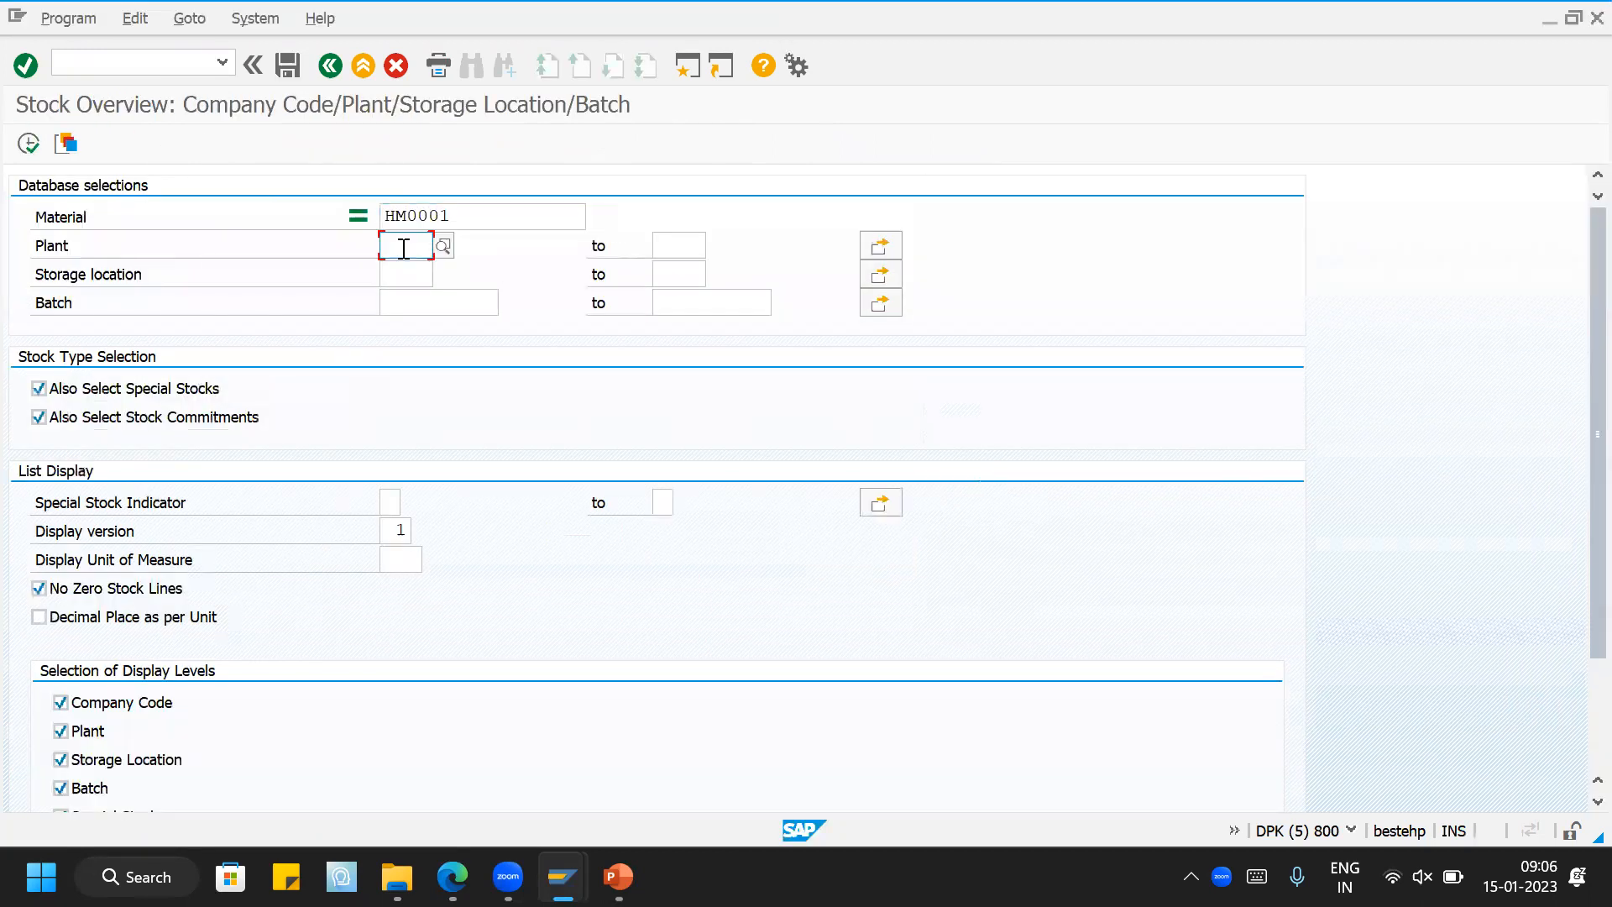
text(hm01)
key(Return)
click(409, 273)
text(hms1)
key(Return)
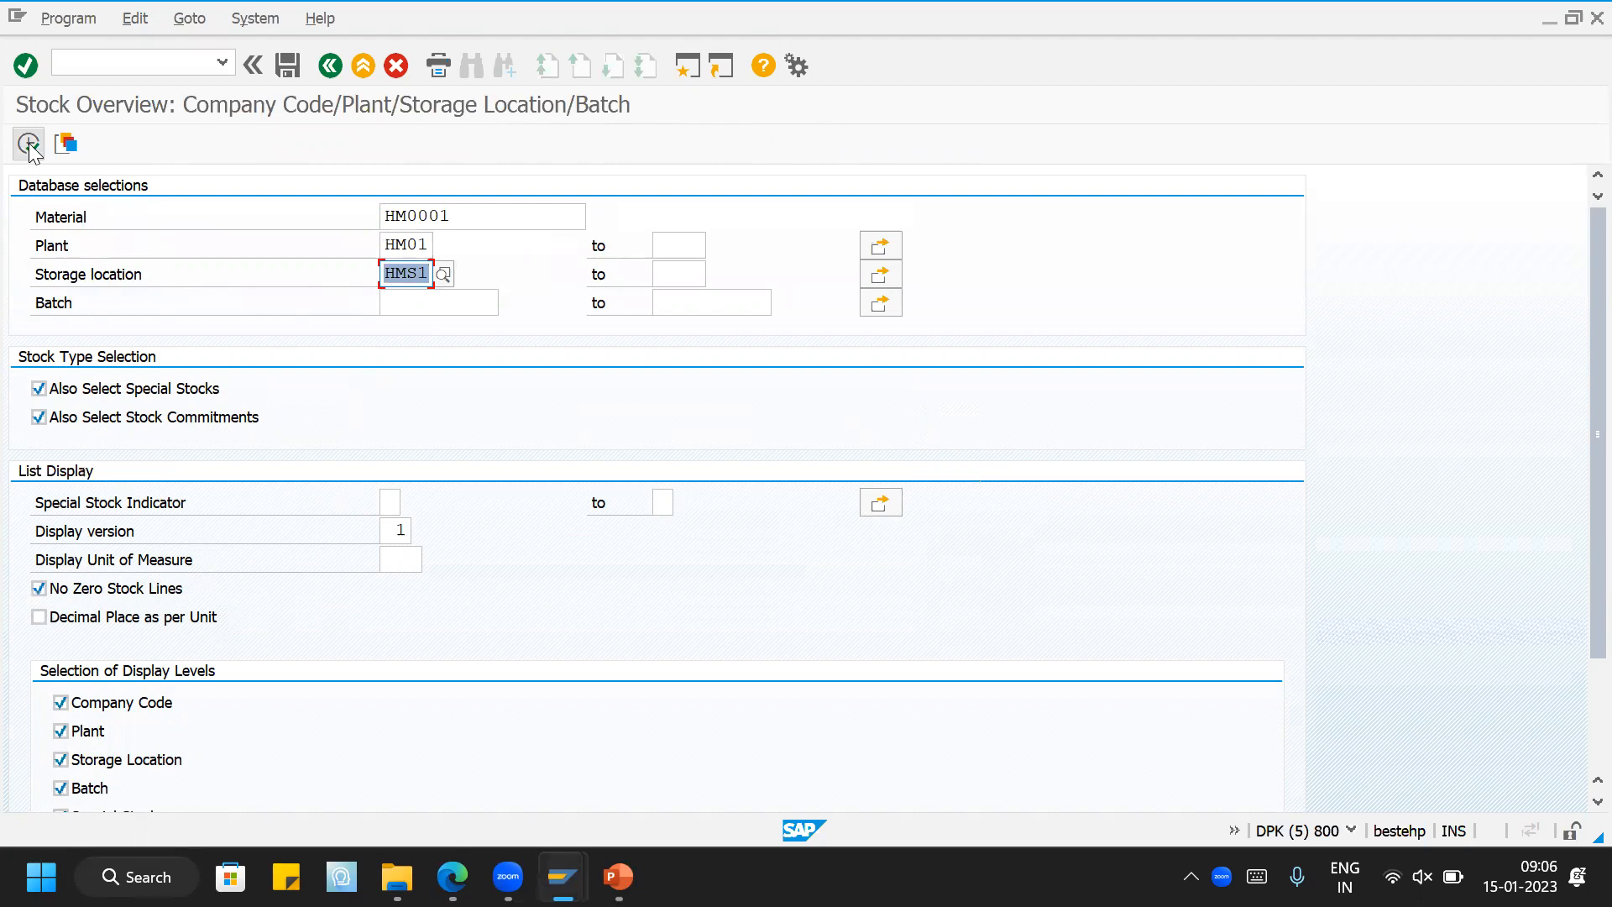
click(27, 144)
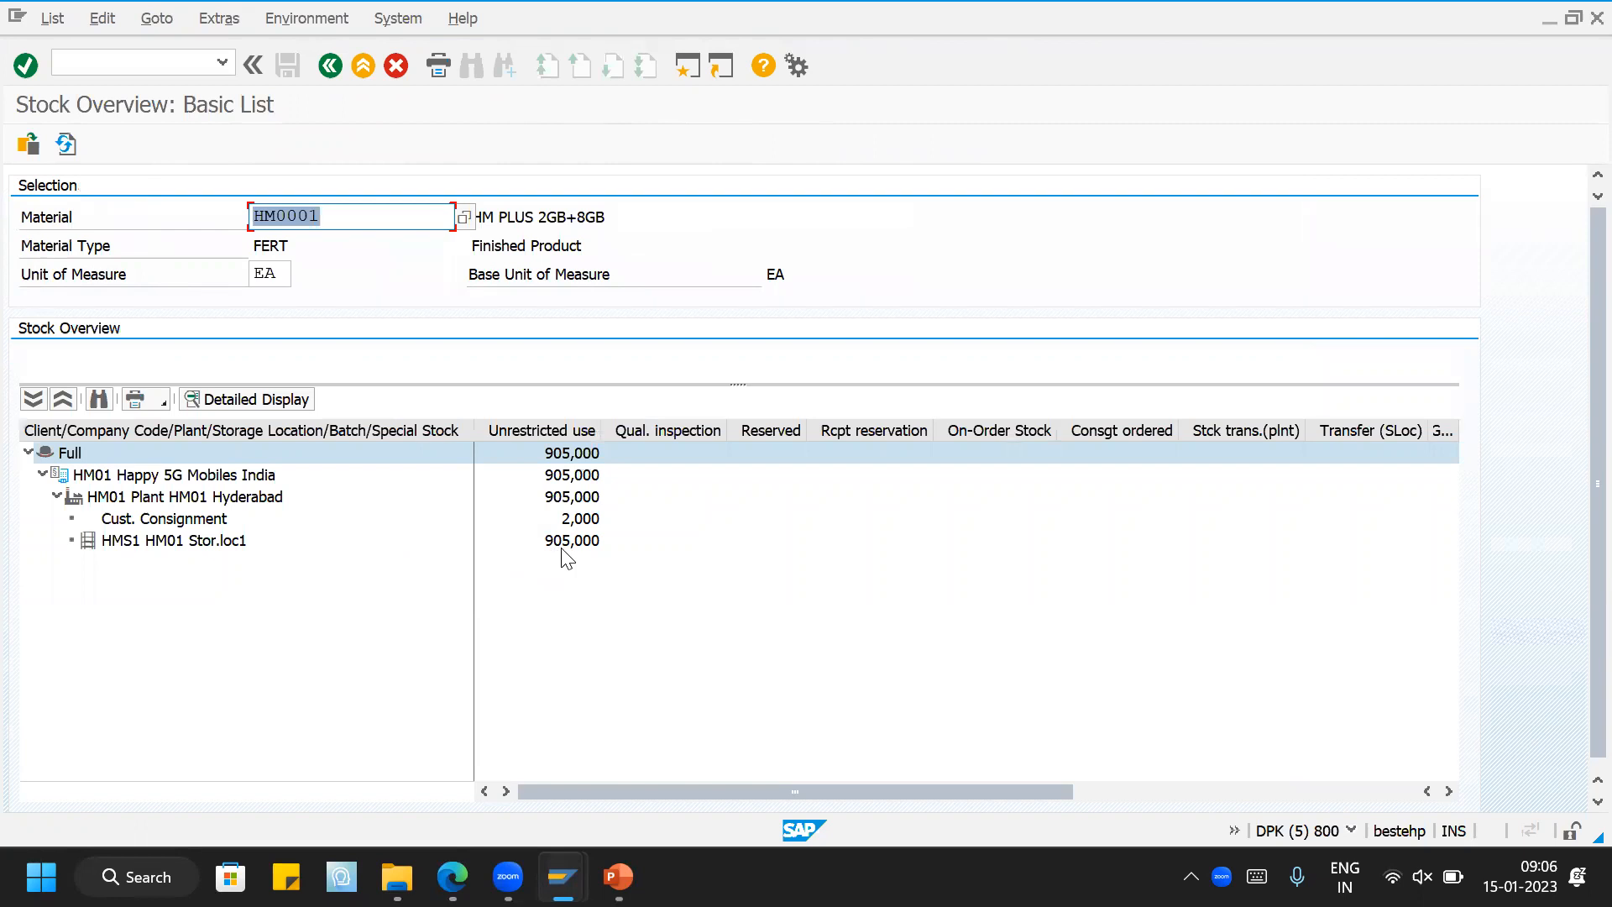
Step: Return to the sales order and examine the delivery, picking request and goods issue in its document flow
key(alt+Tab)
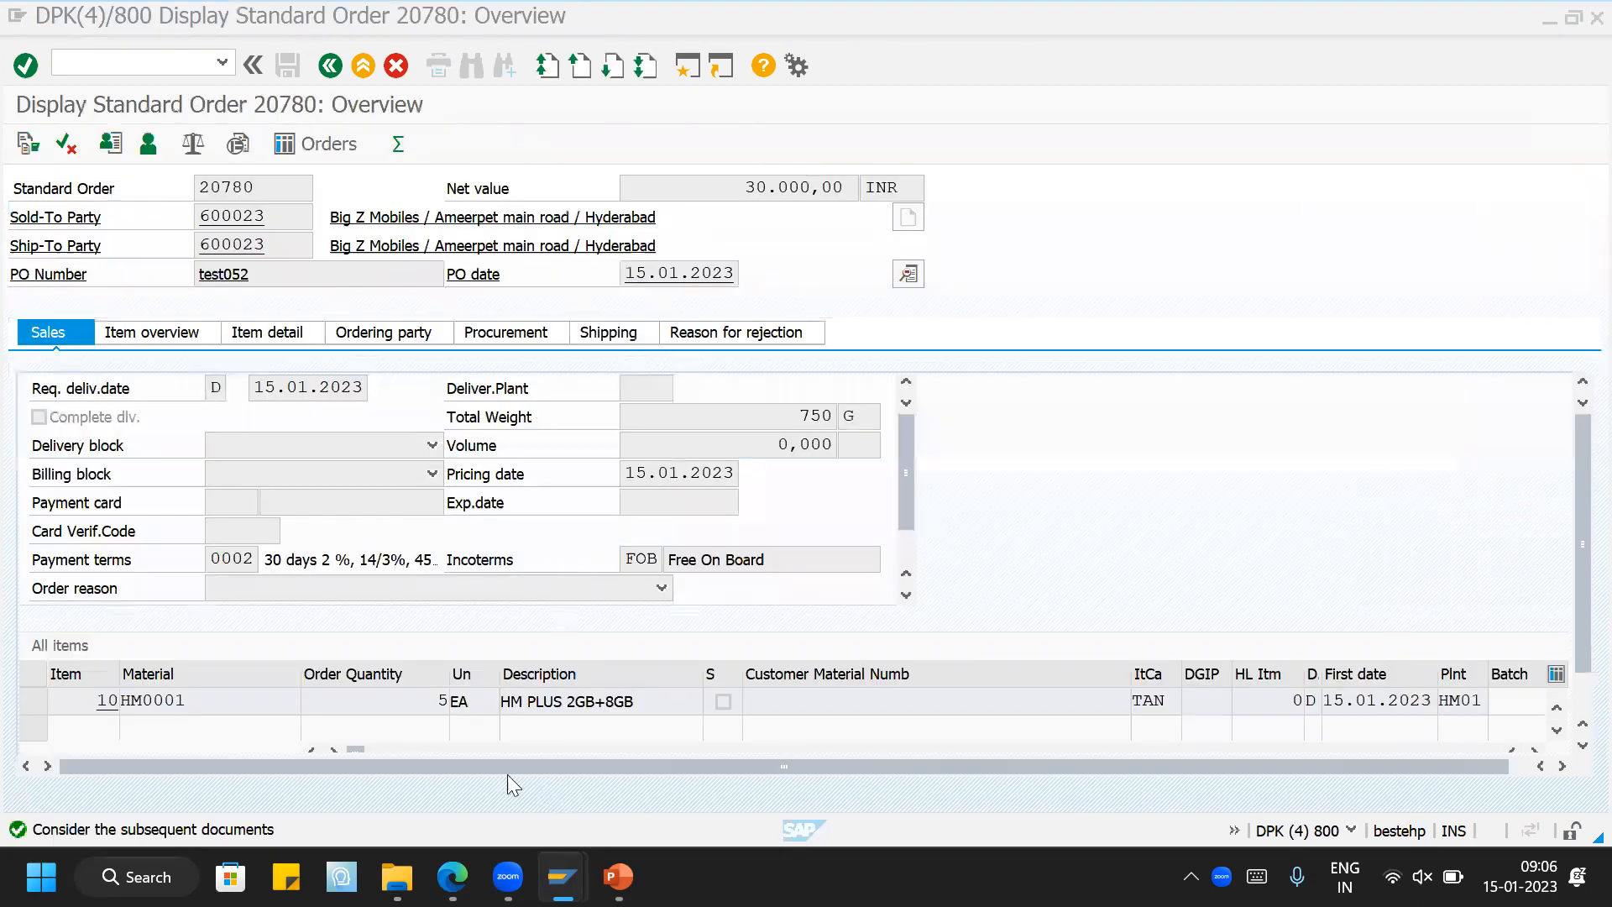
click(27, 146)
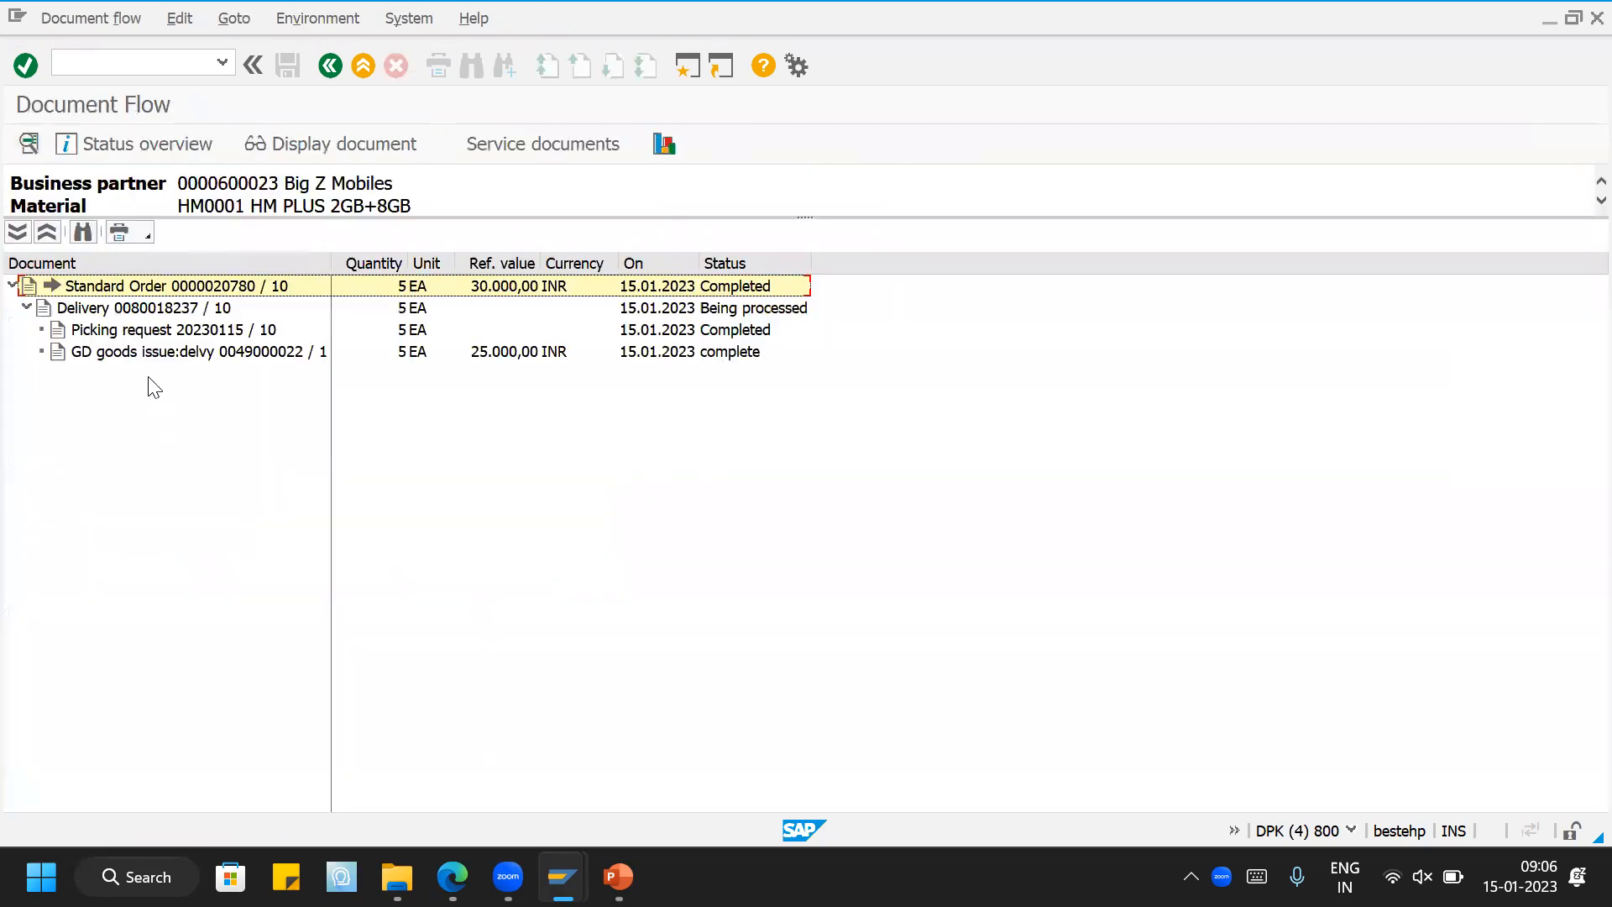
click(131, 318)
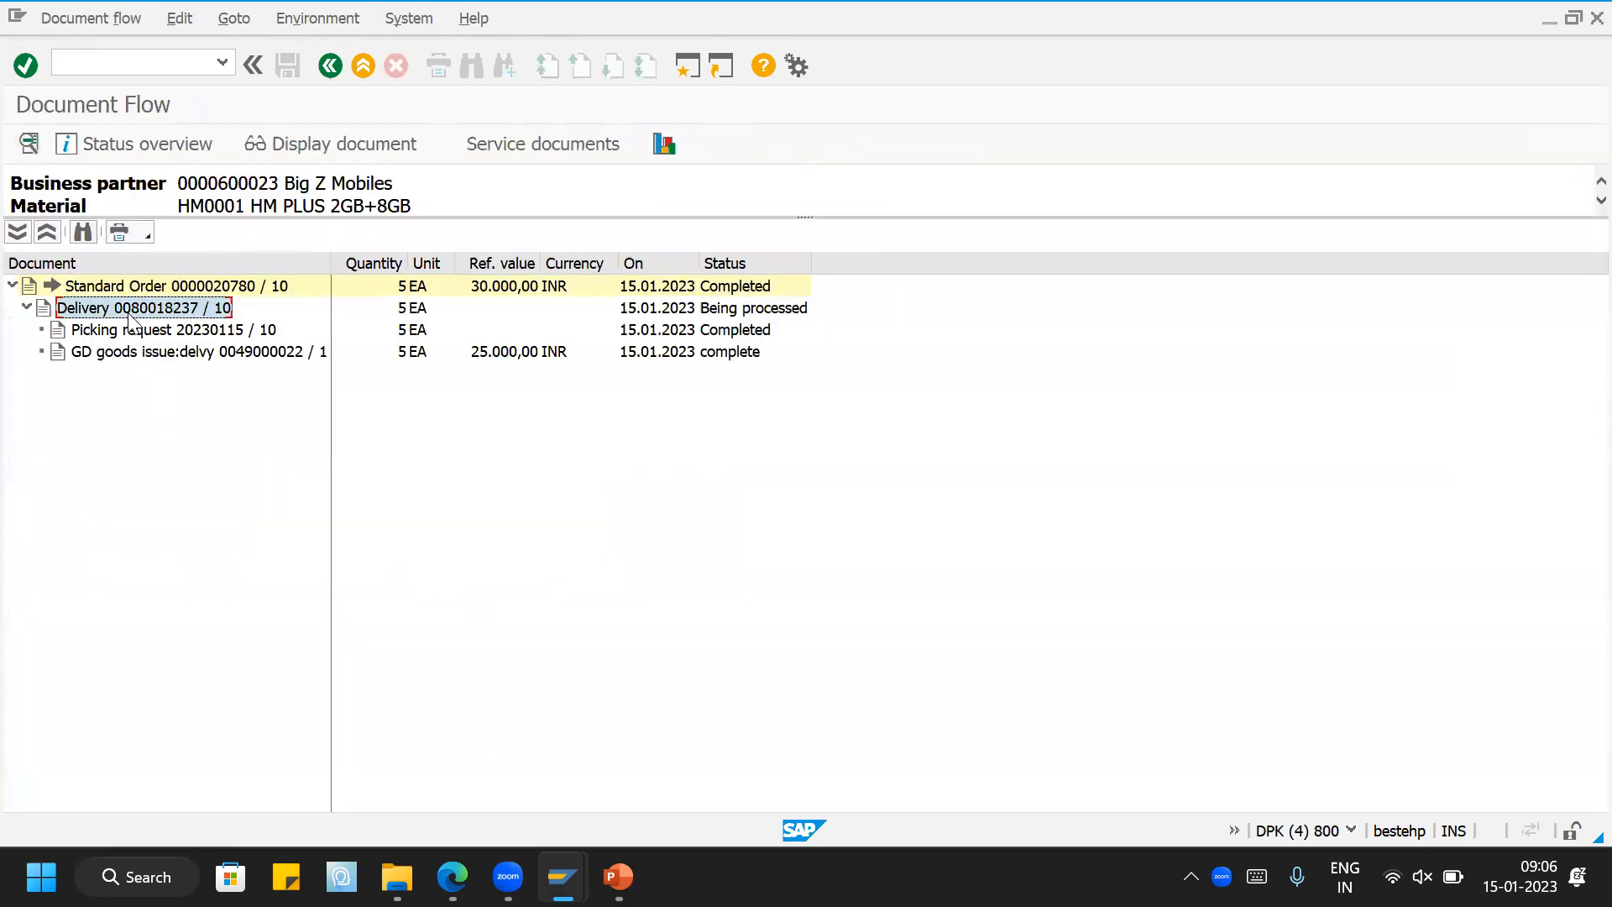
click(155, 336)
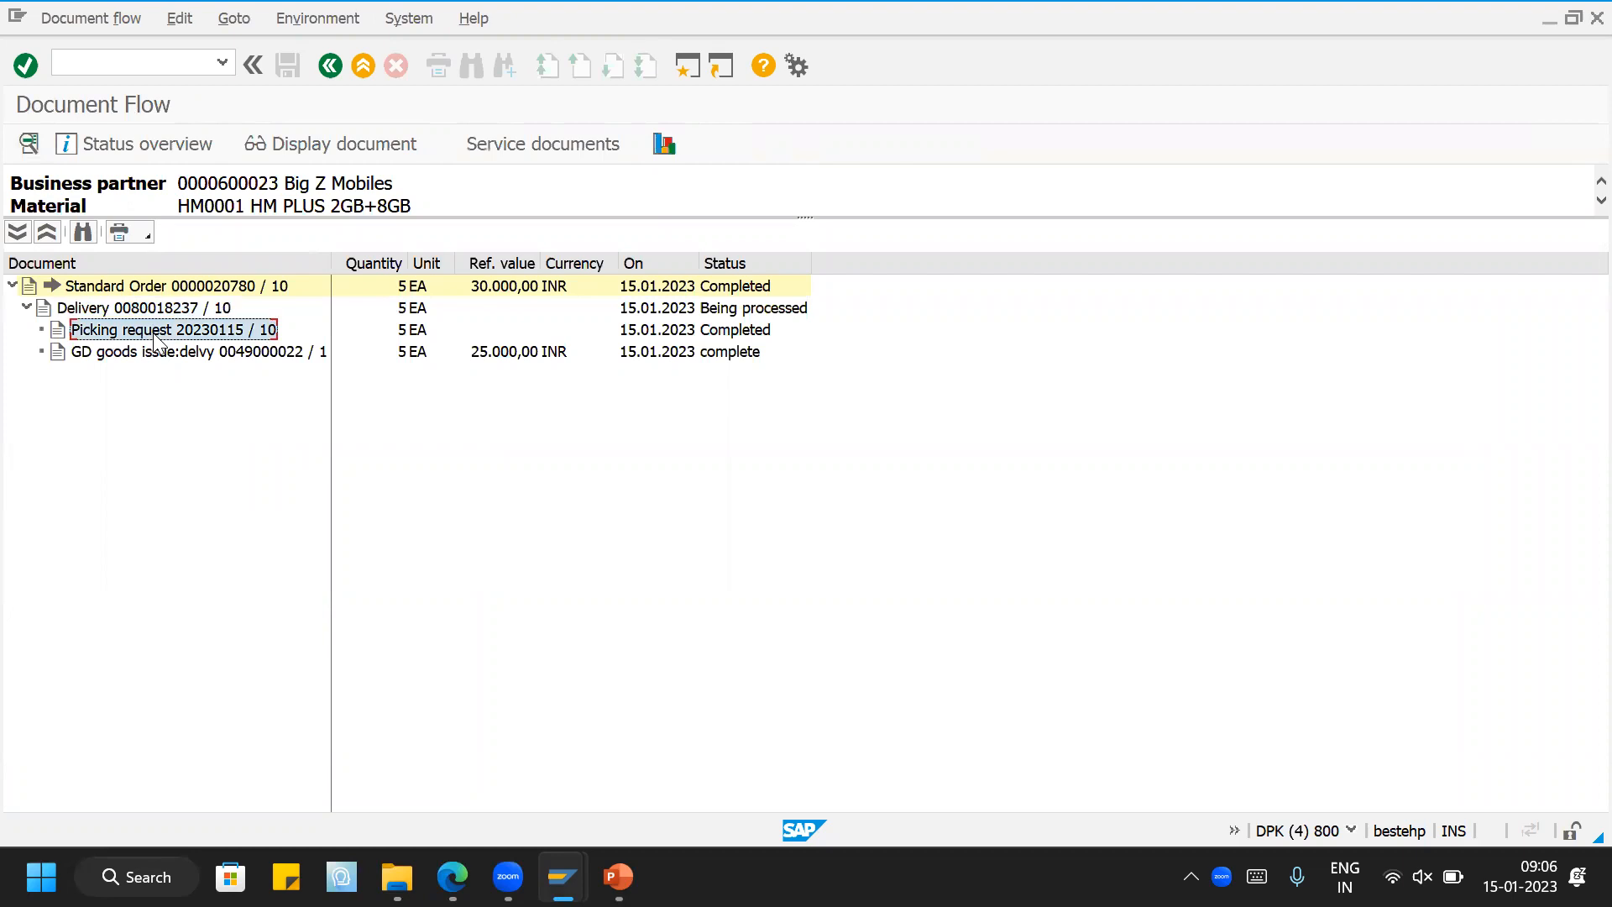
click(160, 359)
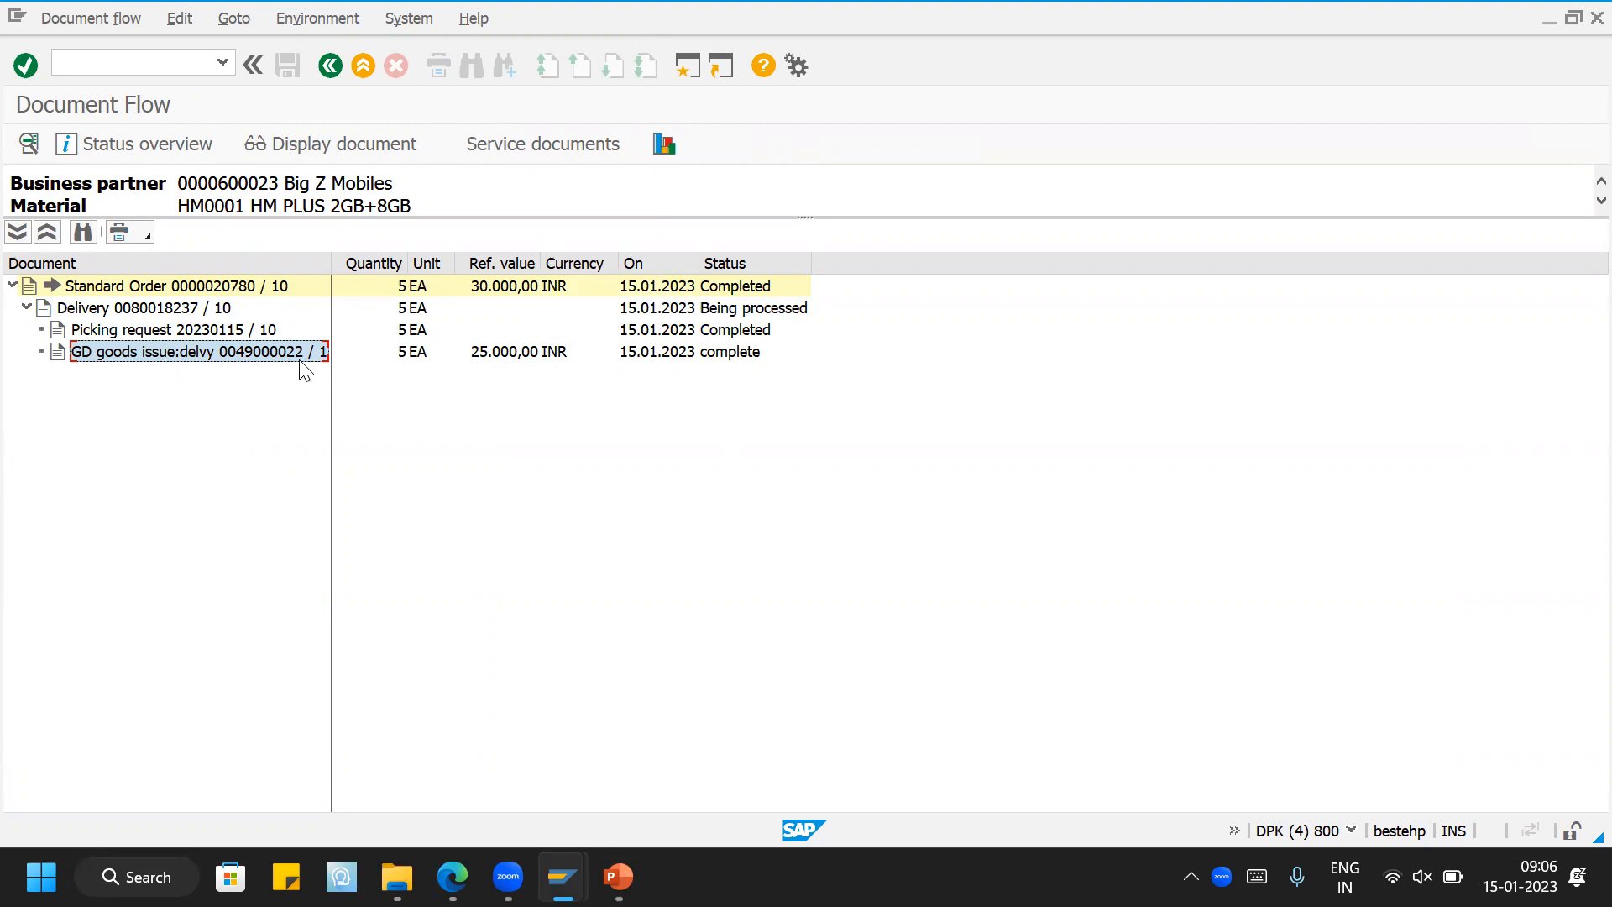
Step: Create an F2 invoice for the delivery and save the billing document
click(155, 61)
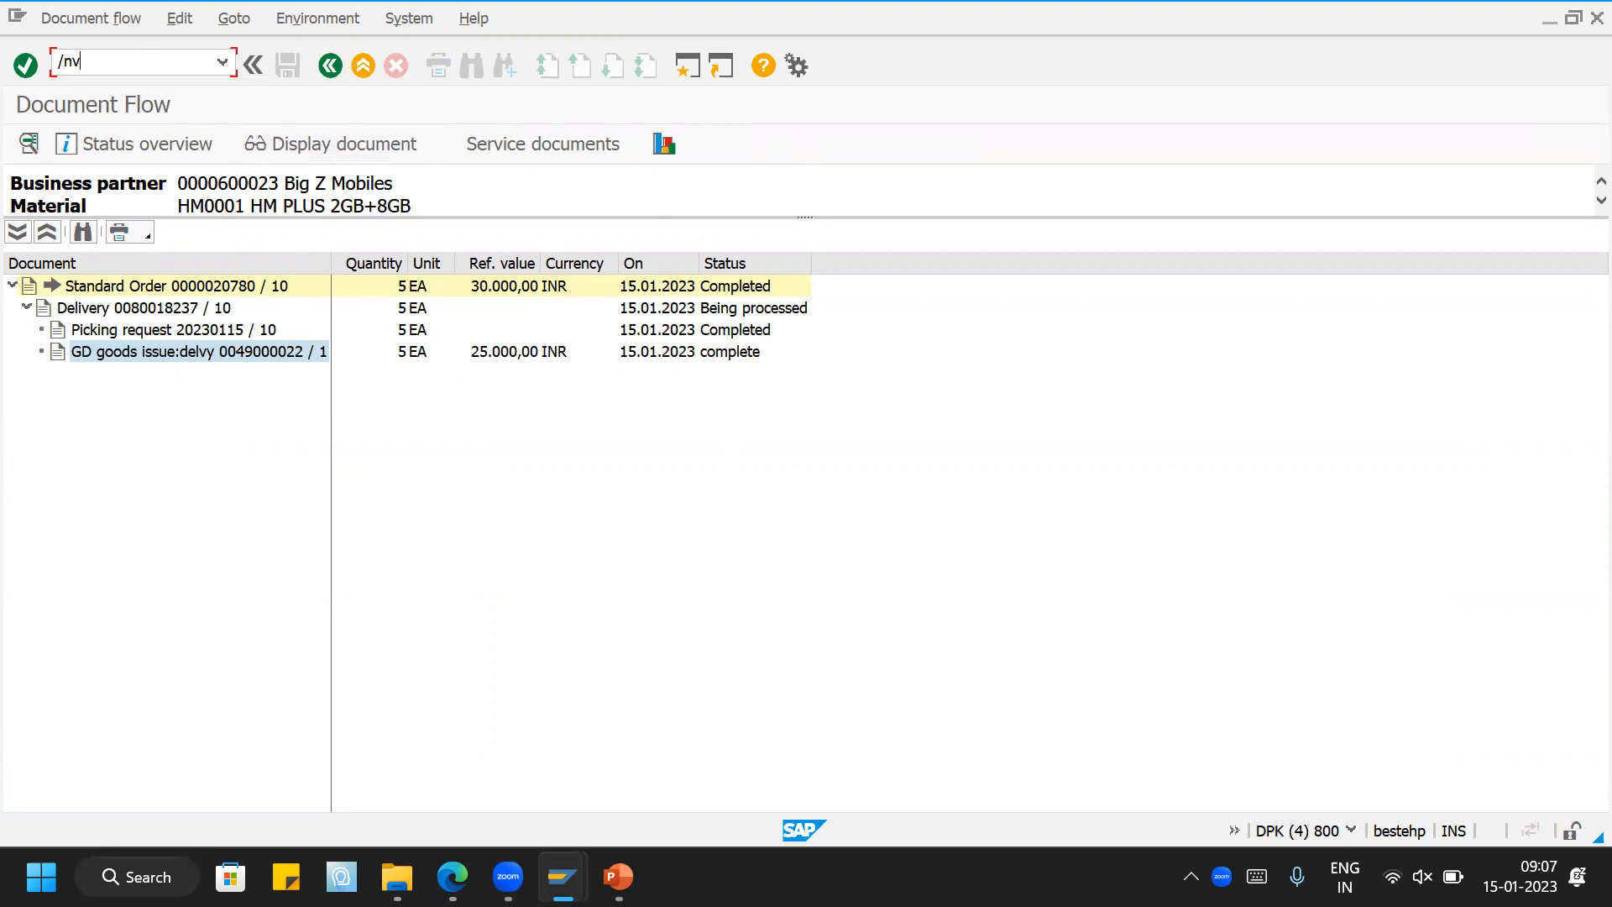
key(Return)
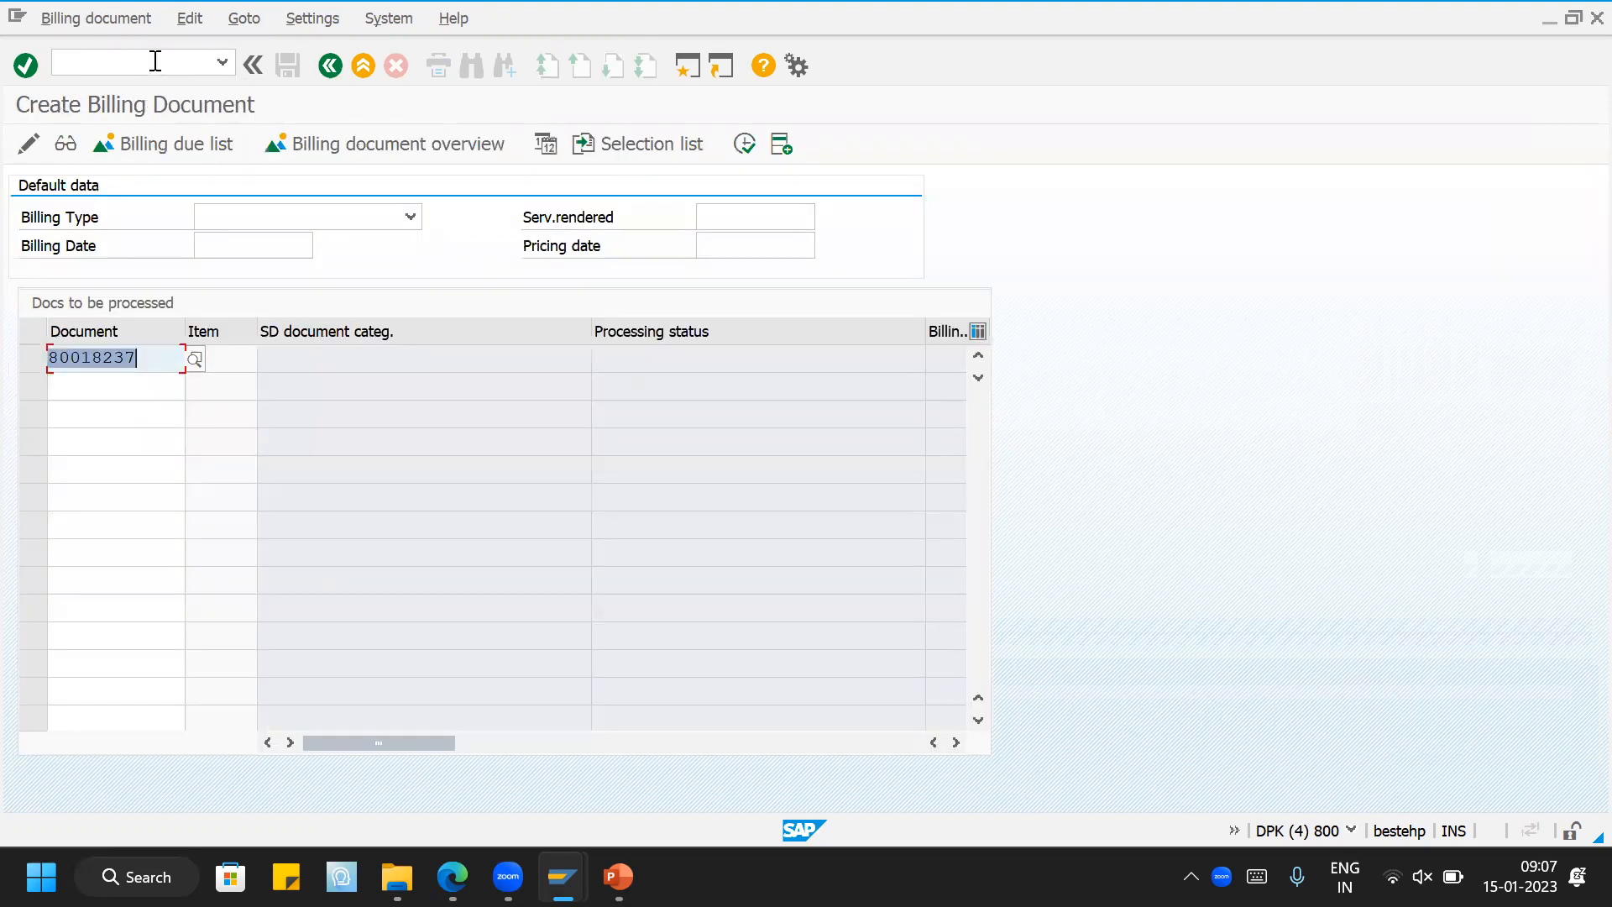
key(Return)
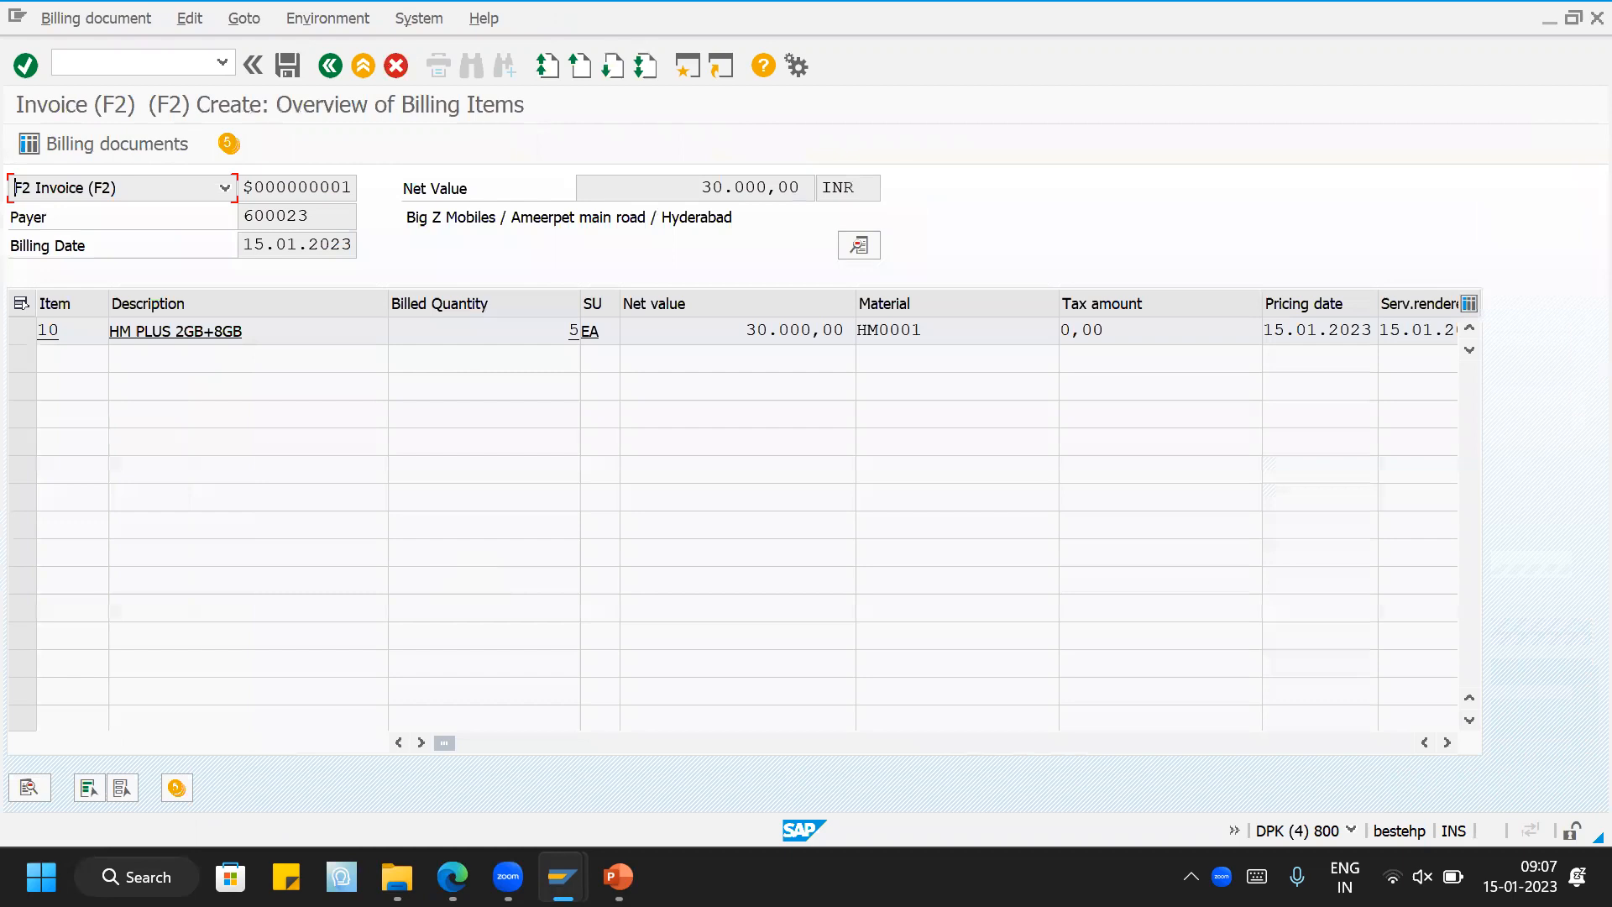
click(289, 65)
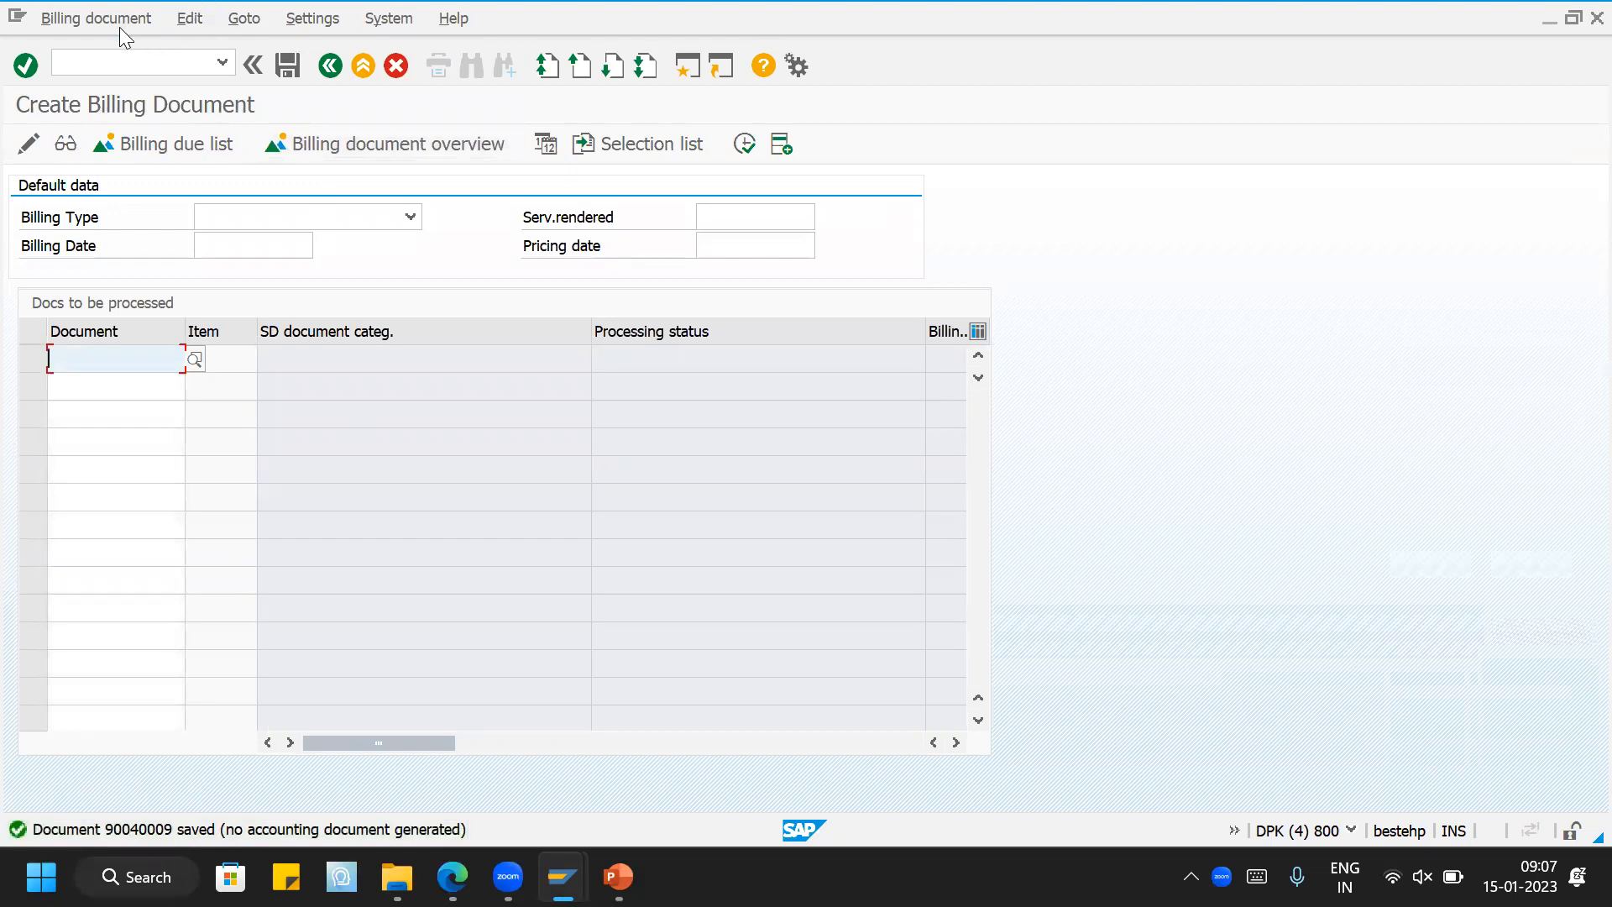
Step: Redisplay the sales order, check the invoice in its document flow and return to the order overview
click(102, 55)
key(Return)
key(Return)
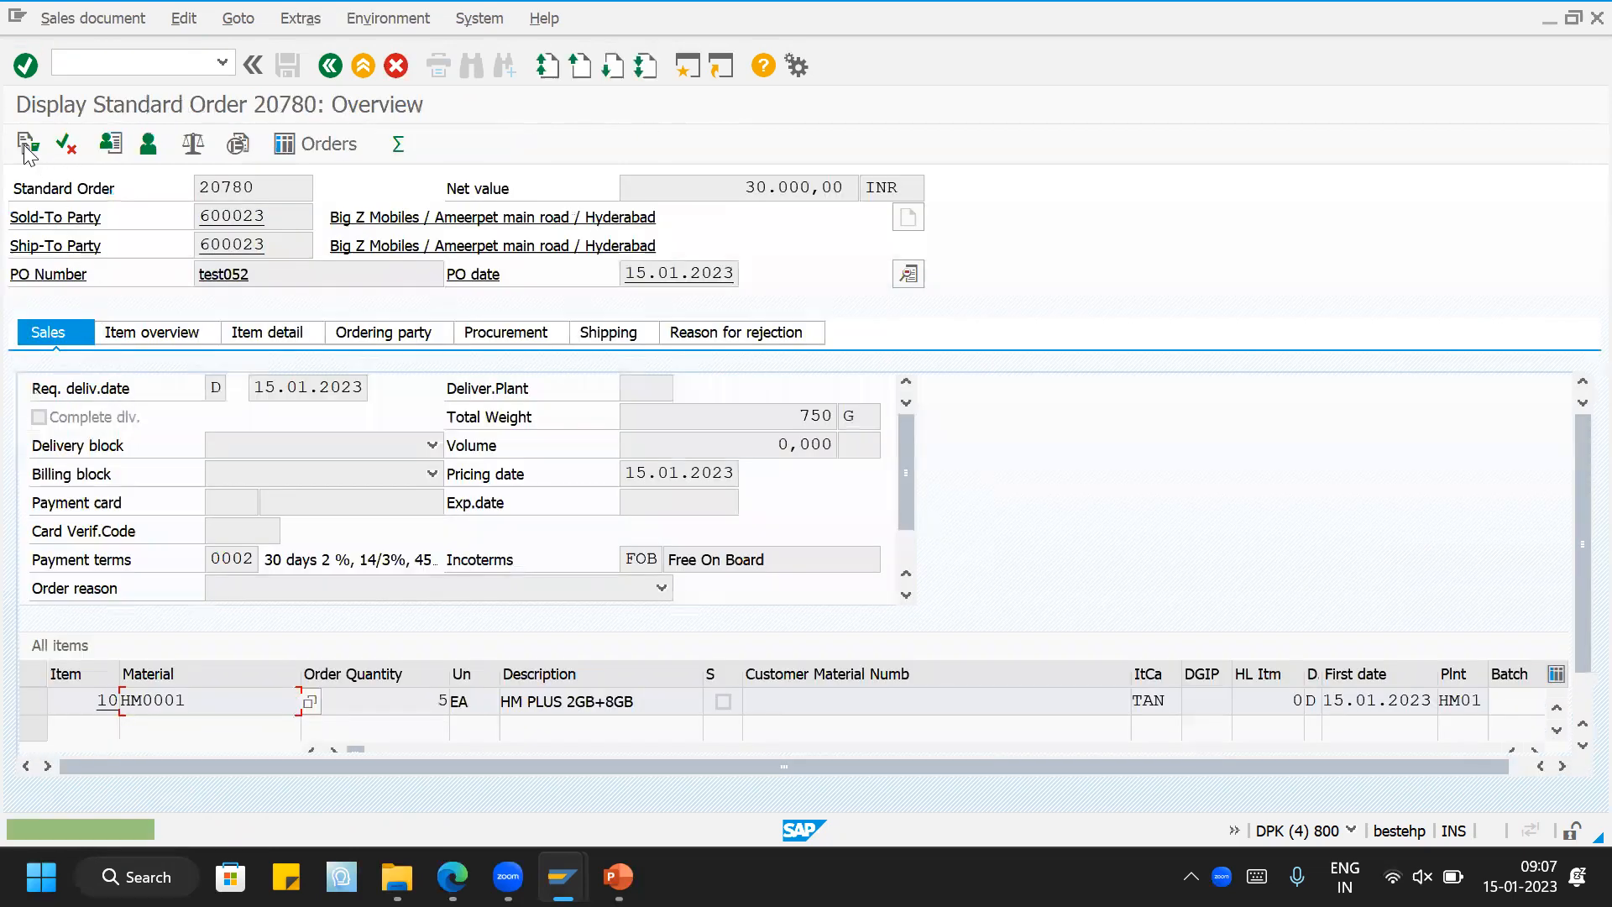
click(27, 145)
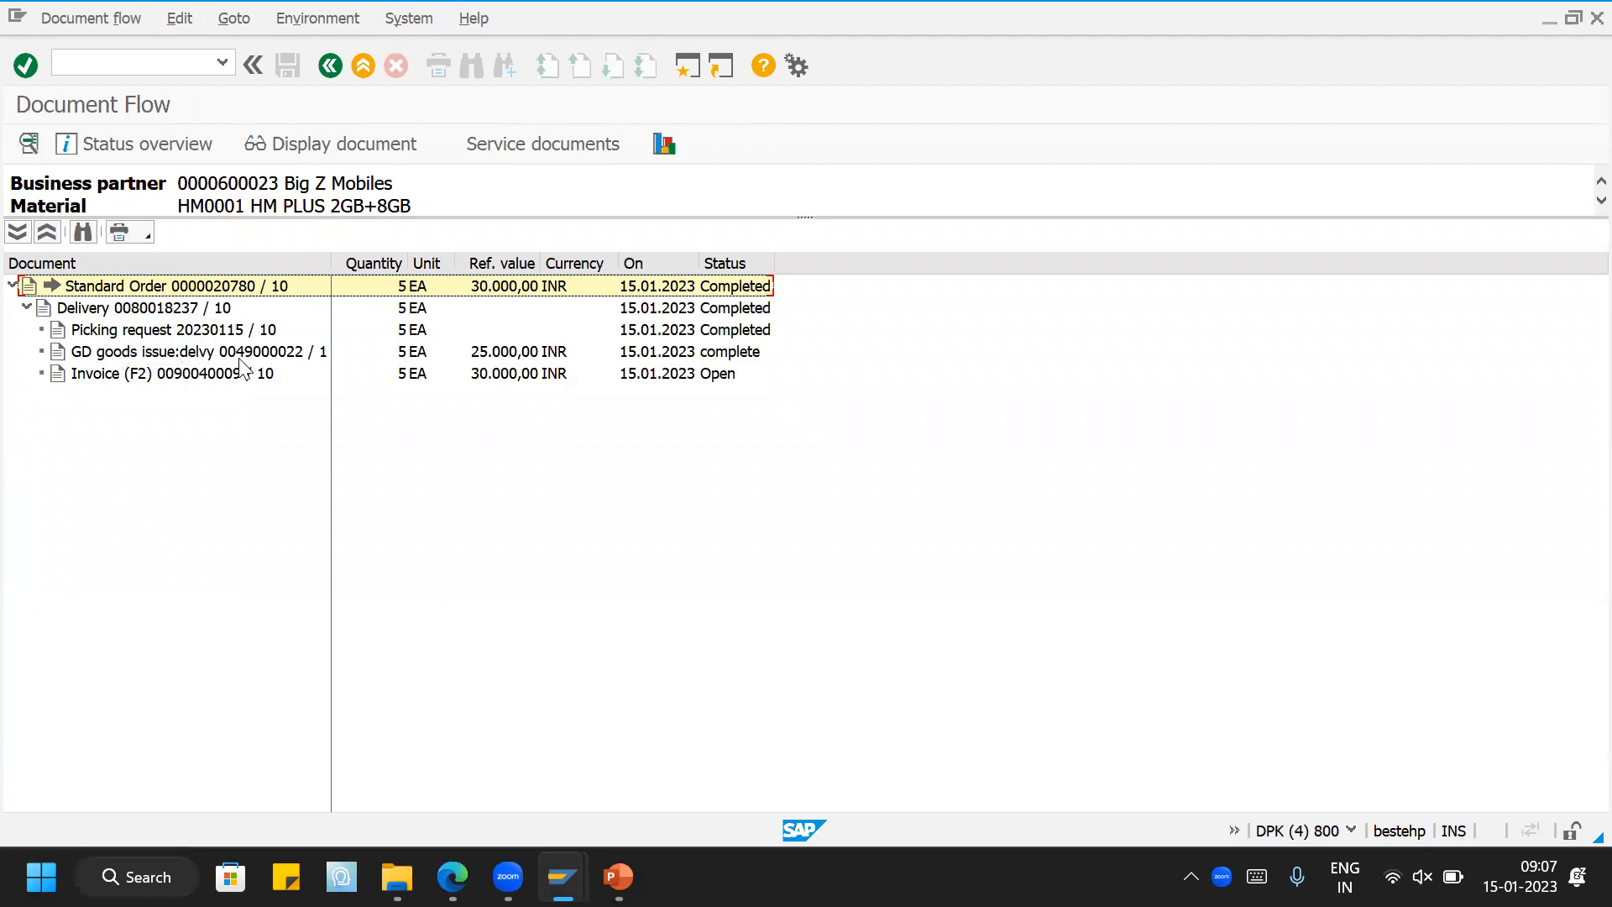
click(109, 386)
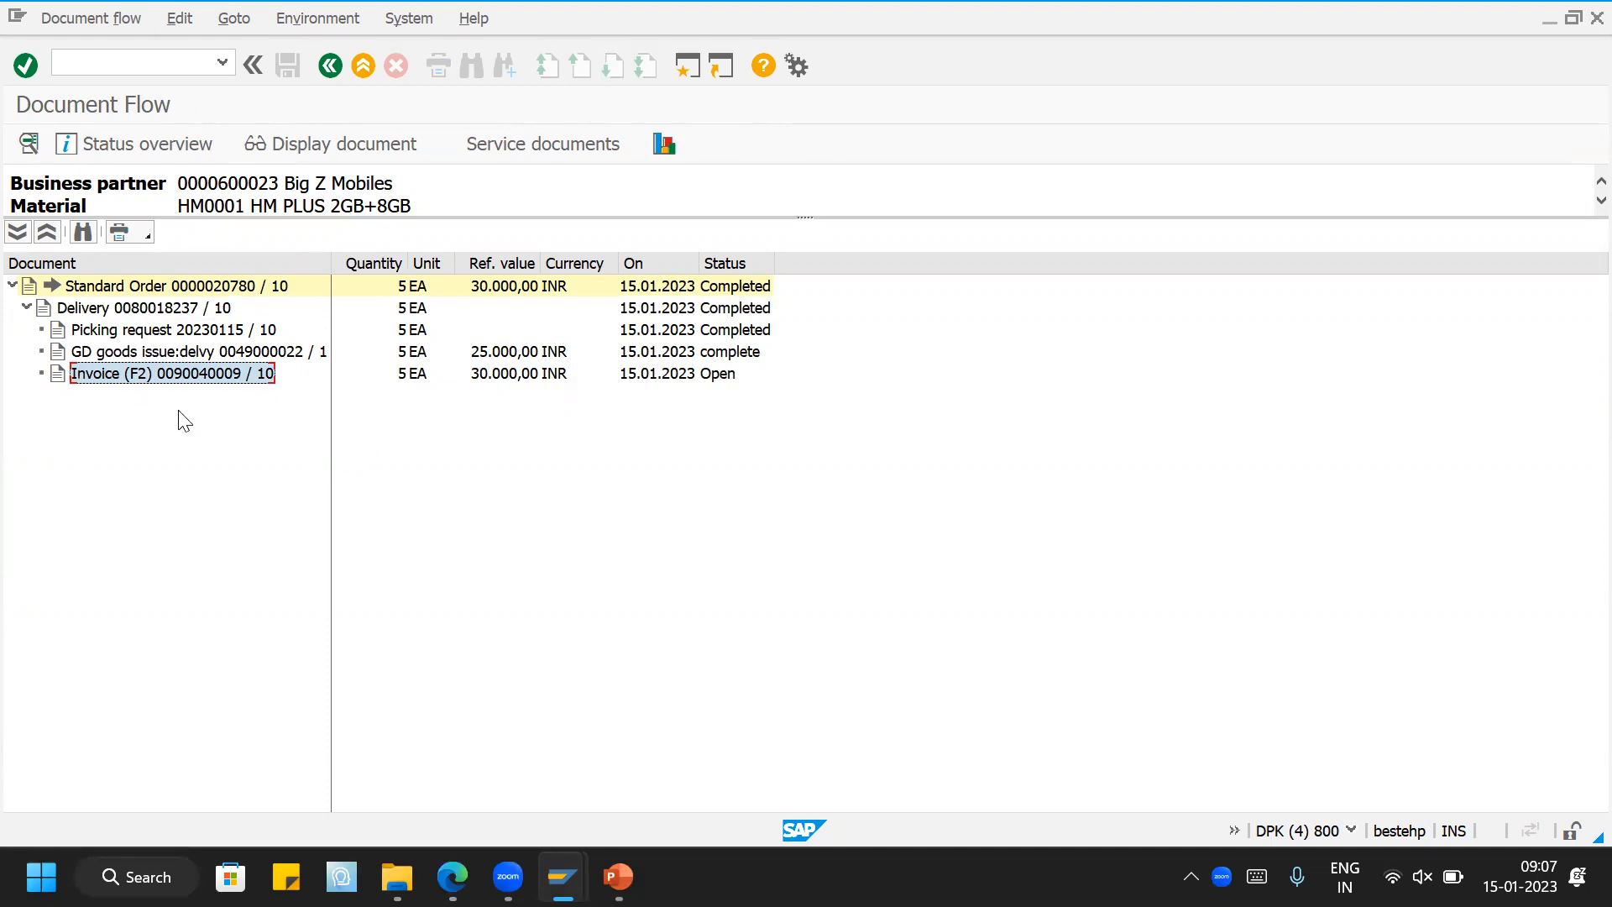
click(330, 66)
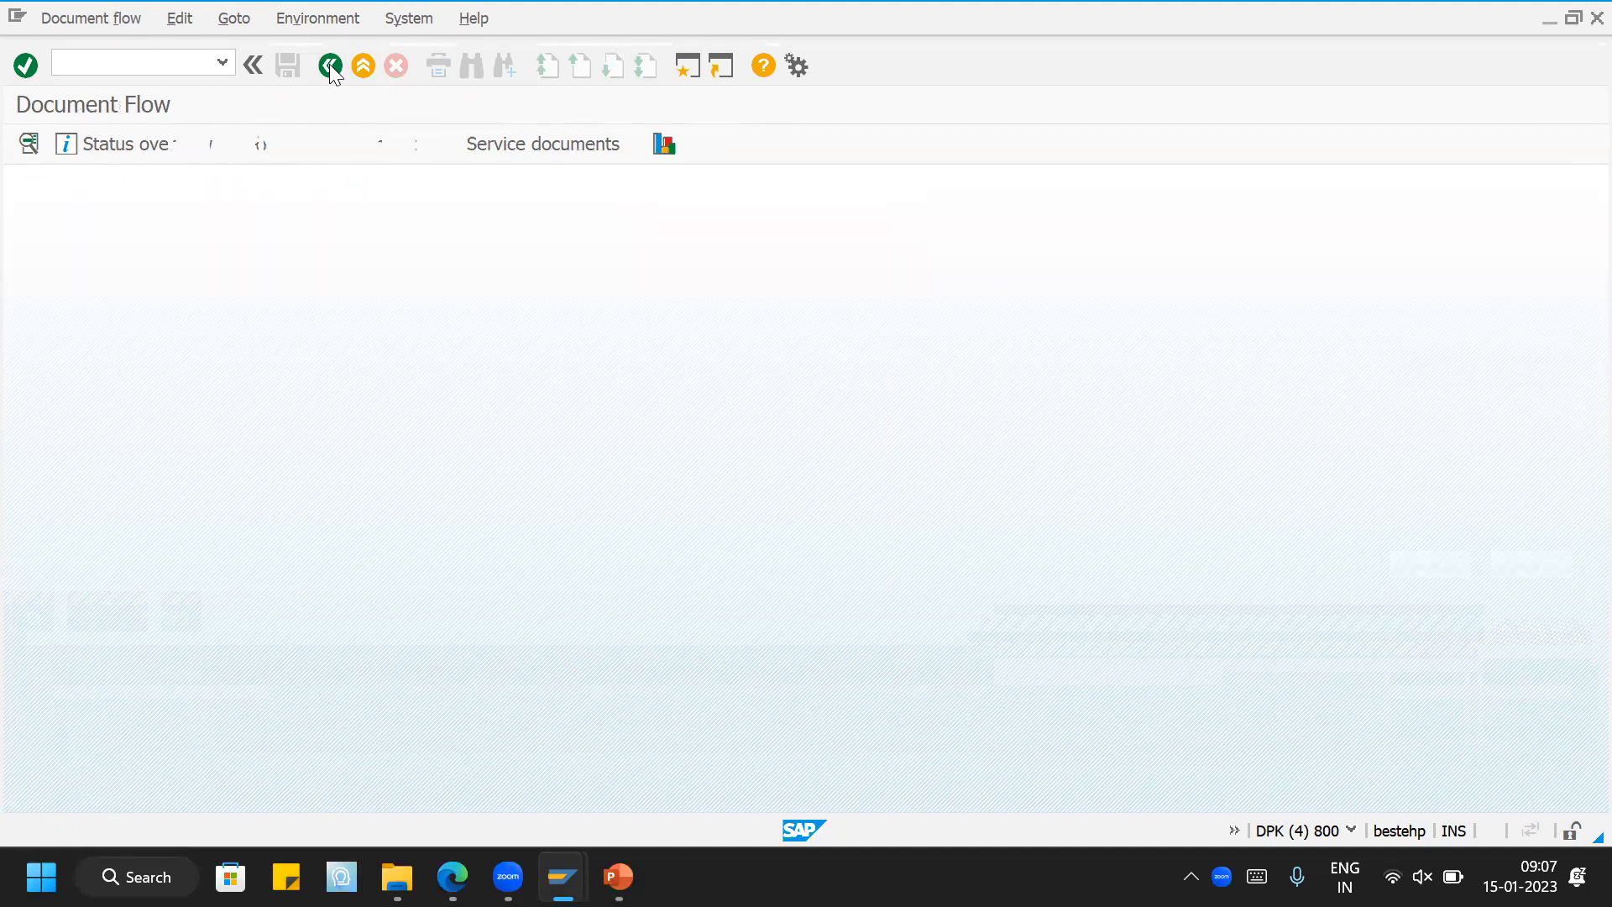
Step: In the TAN delivery item category, set Check minimum qty and Check quantity 0 to B, Situation rejected with an error message
mouse_move(562, 876)
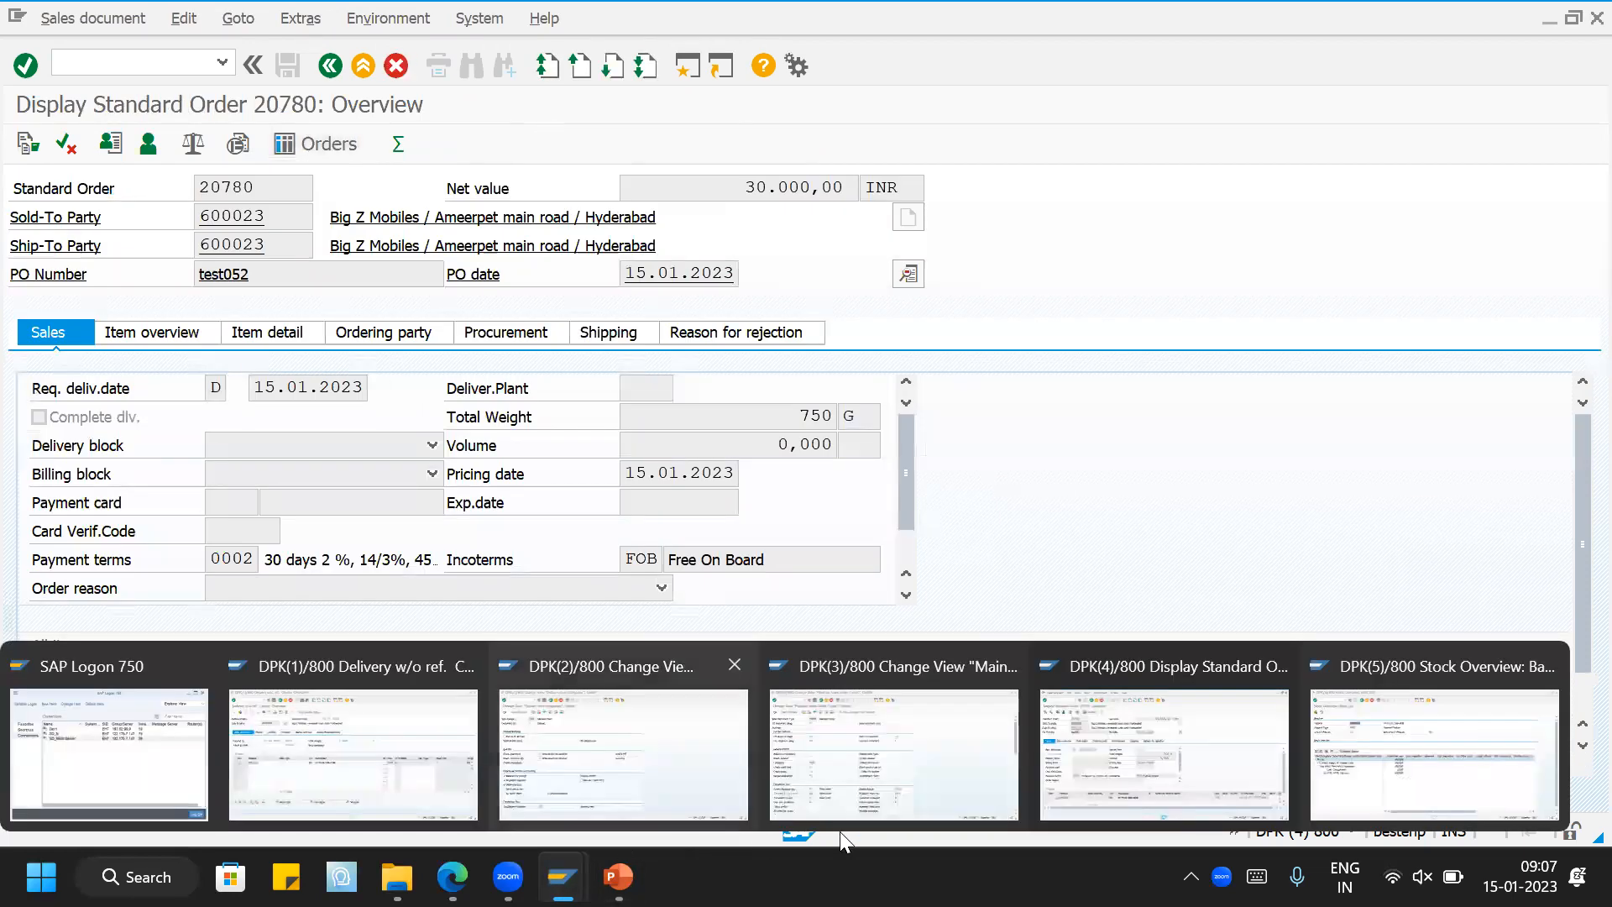
click(664, 758)
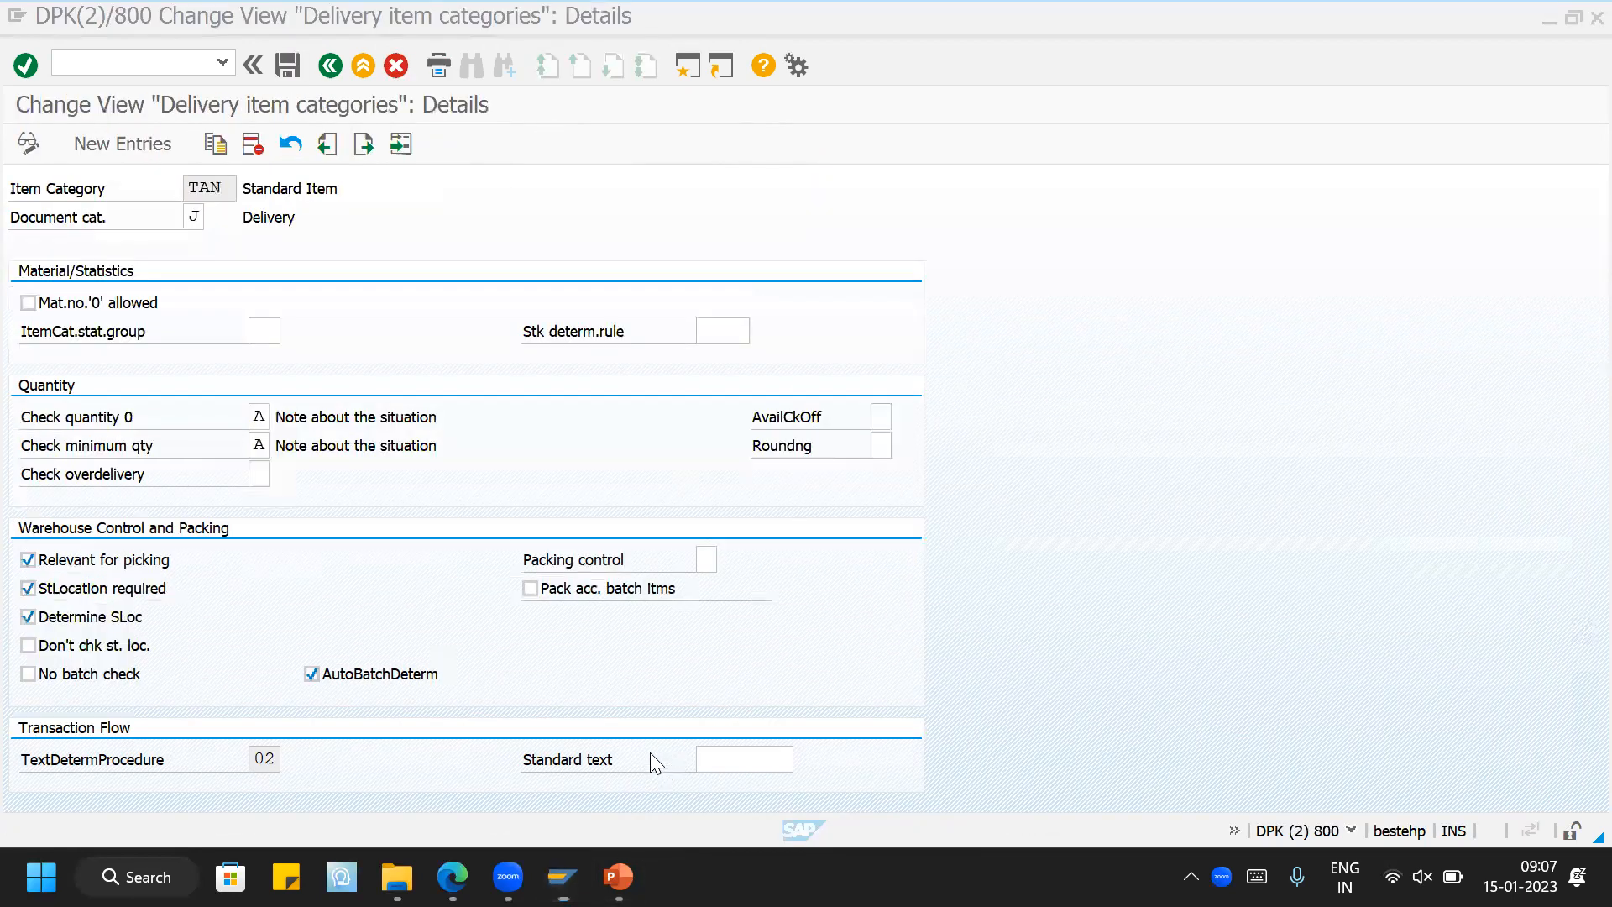
click(261, 416)
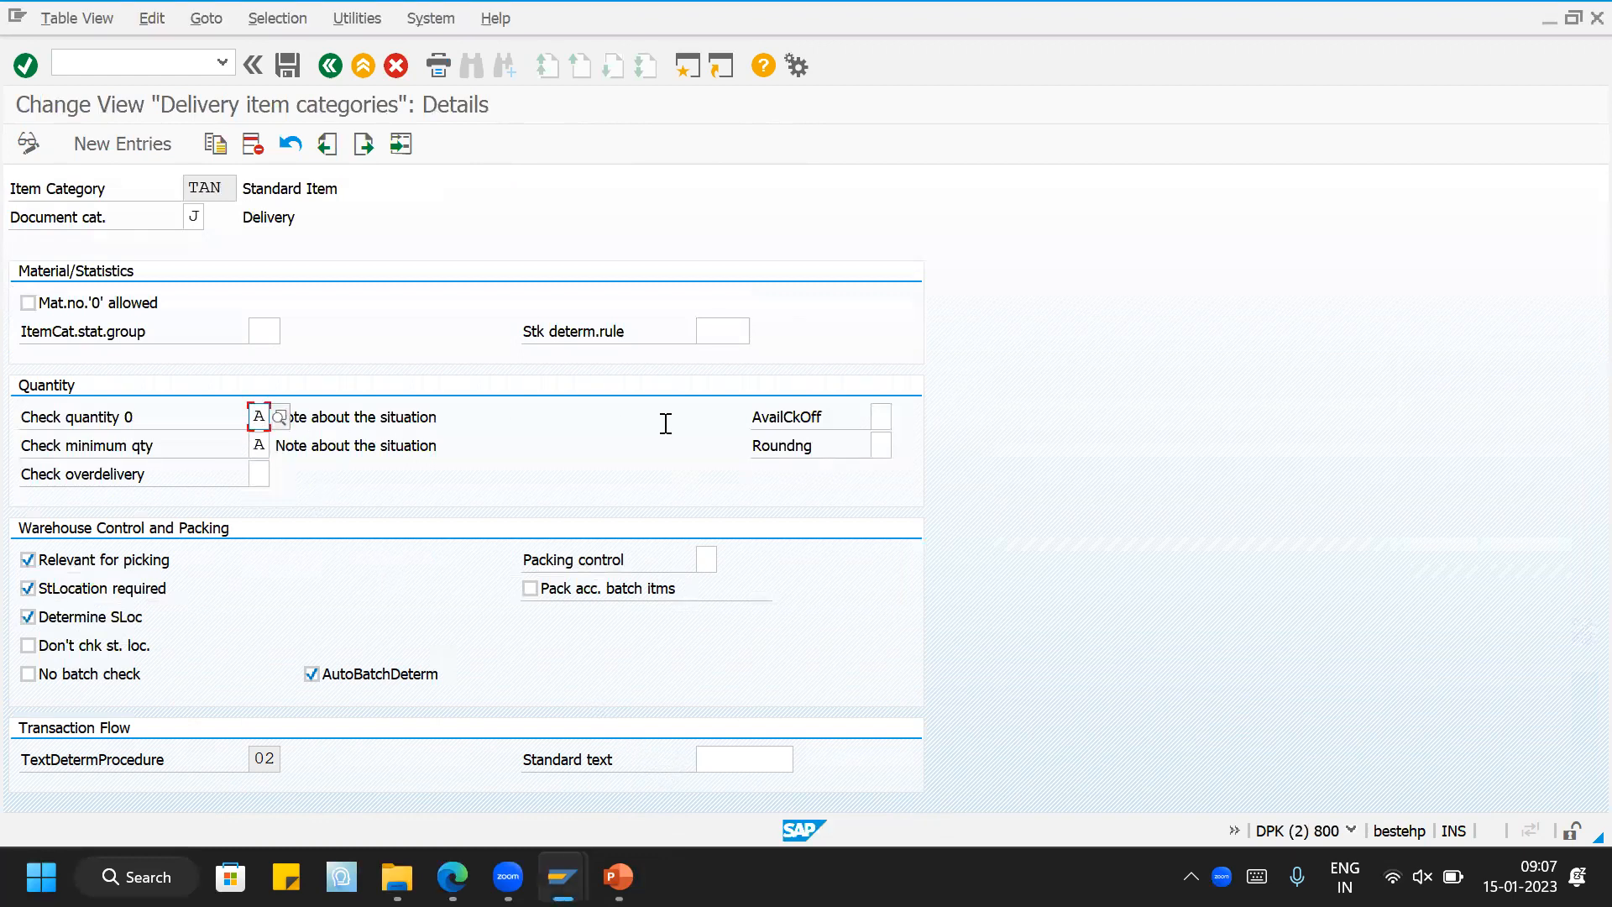
click(257, 445)
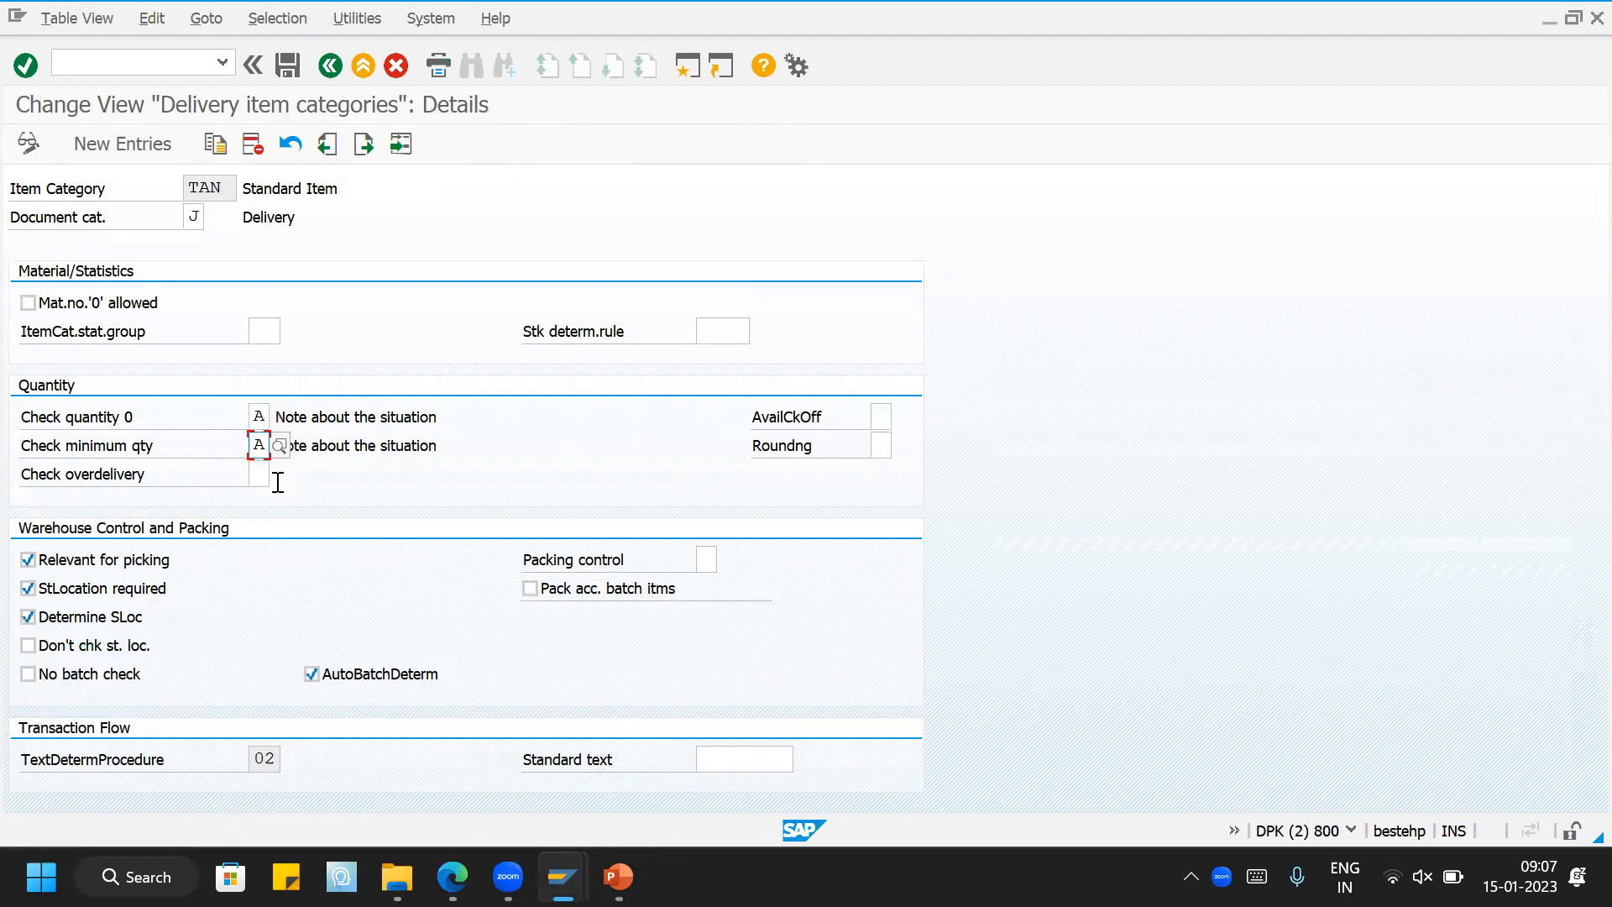
click(279, 446)
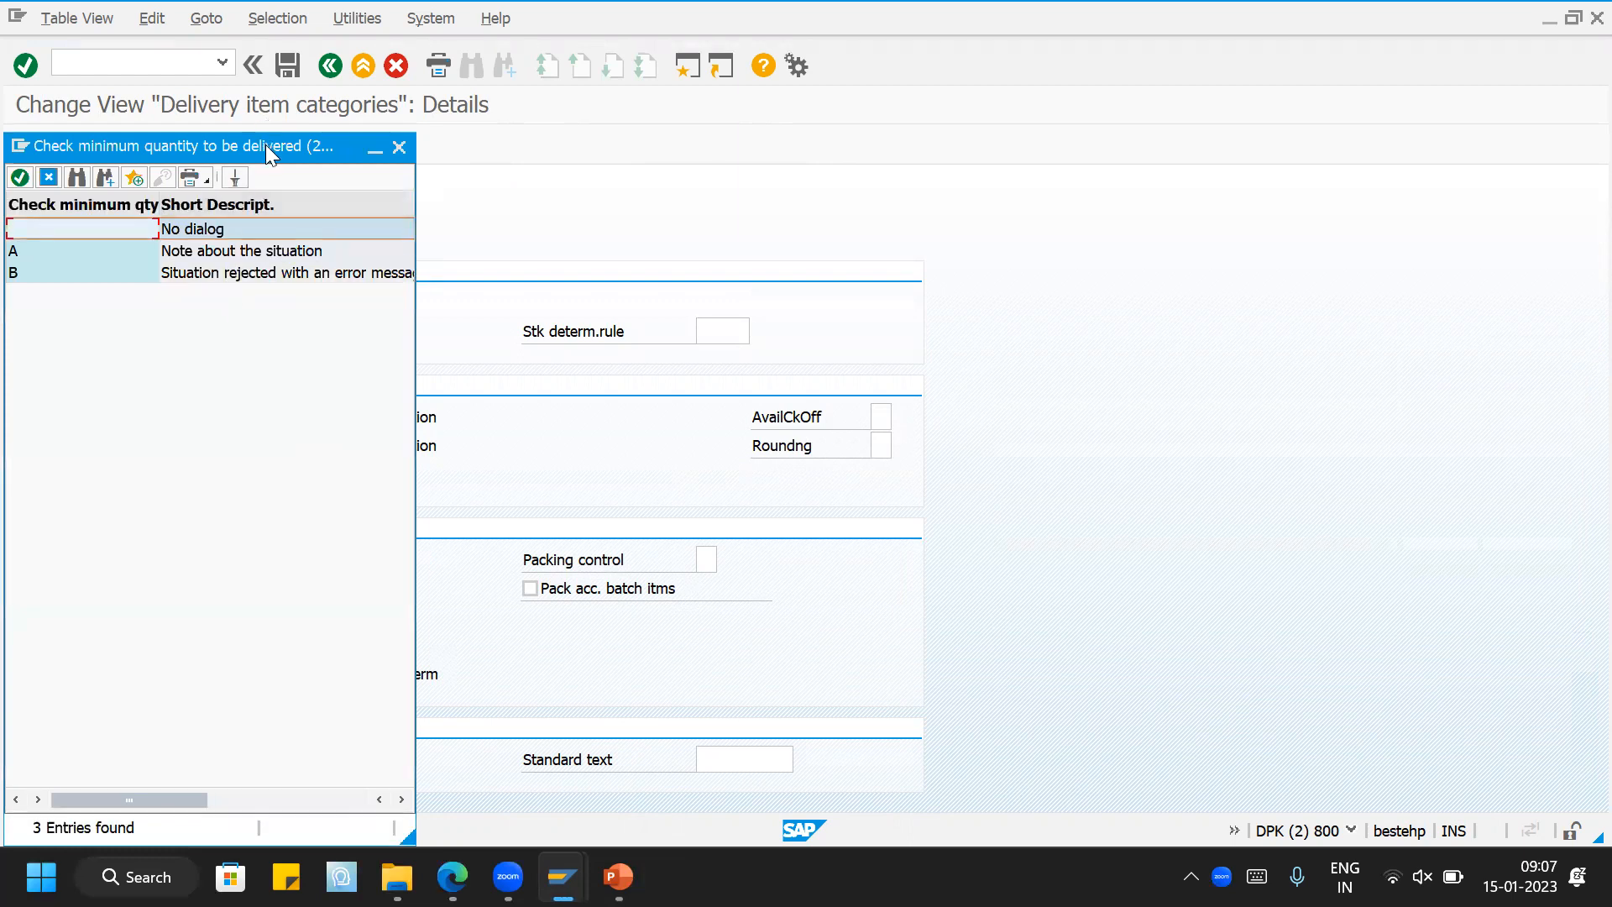
drag(265, 142, 973, 133)
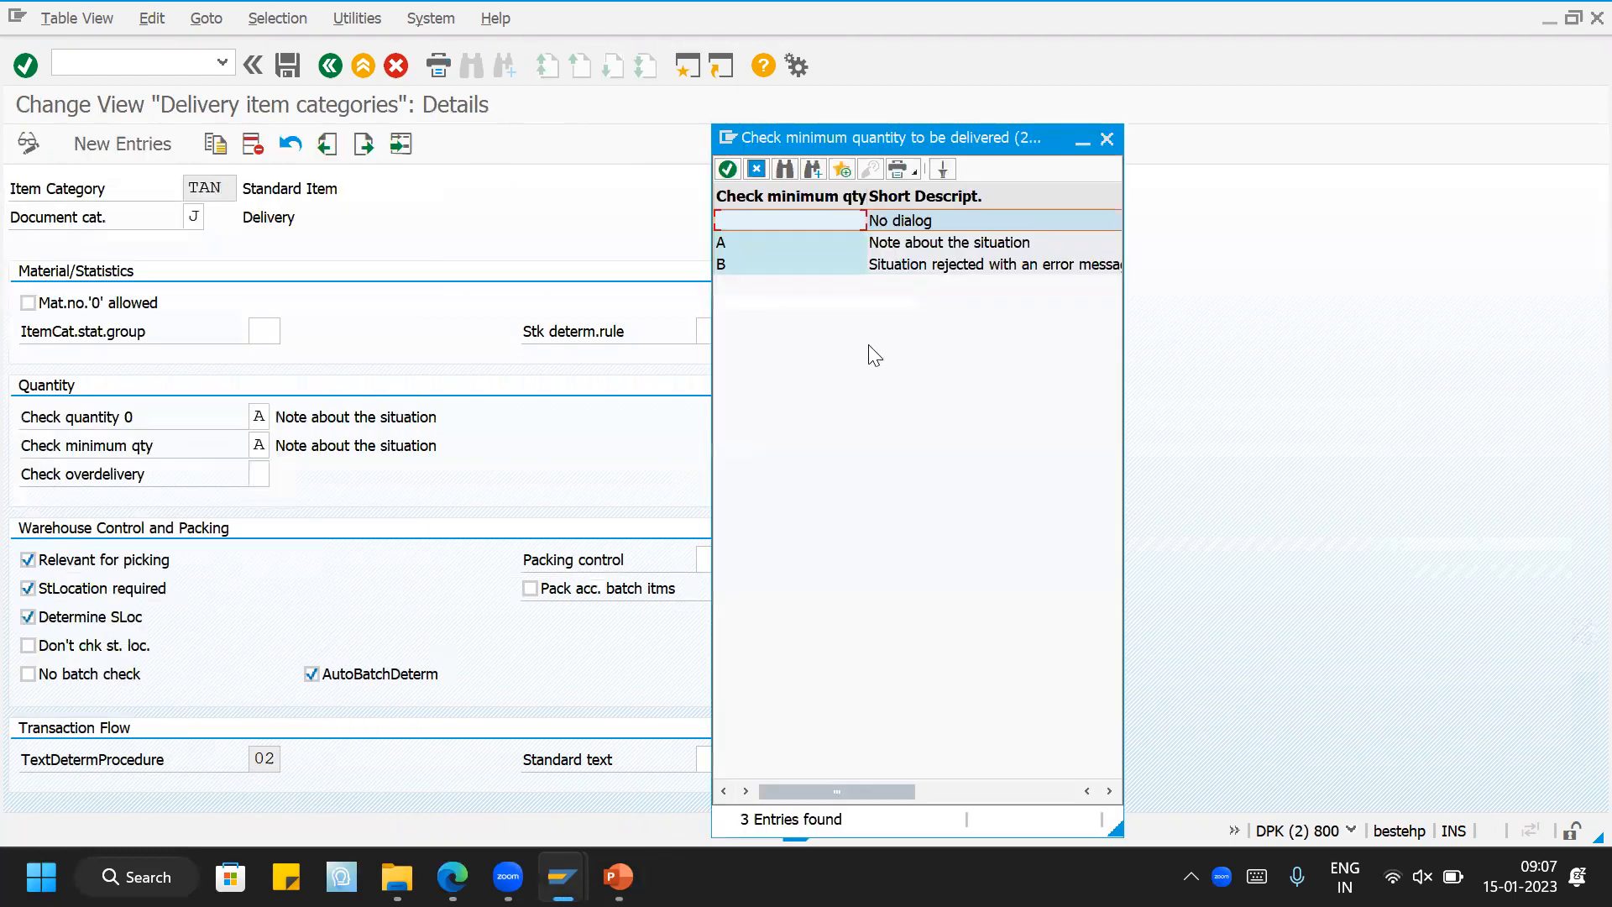
double_click(821, 265)
click(262, 418)
text(B)
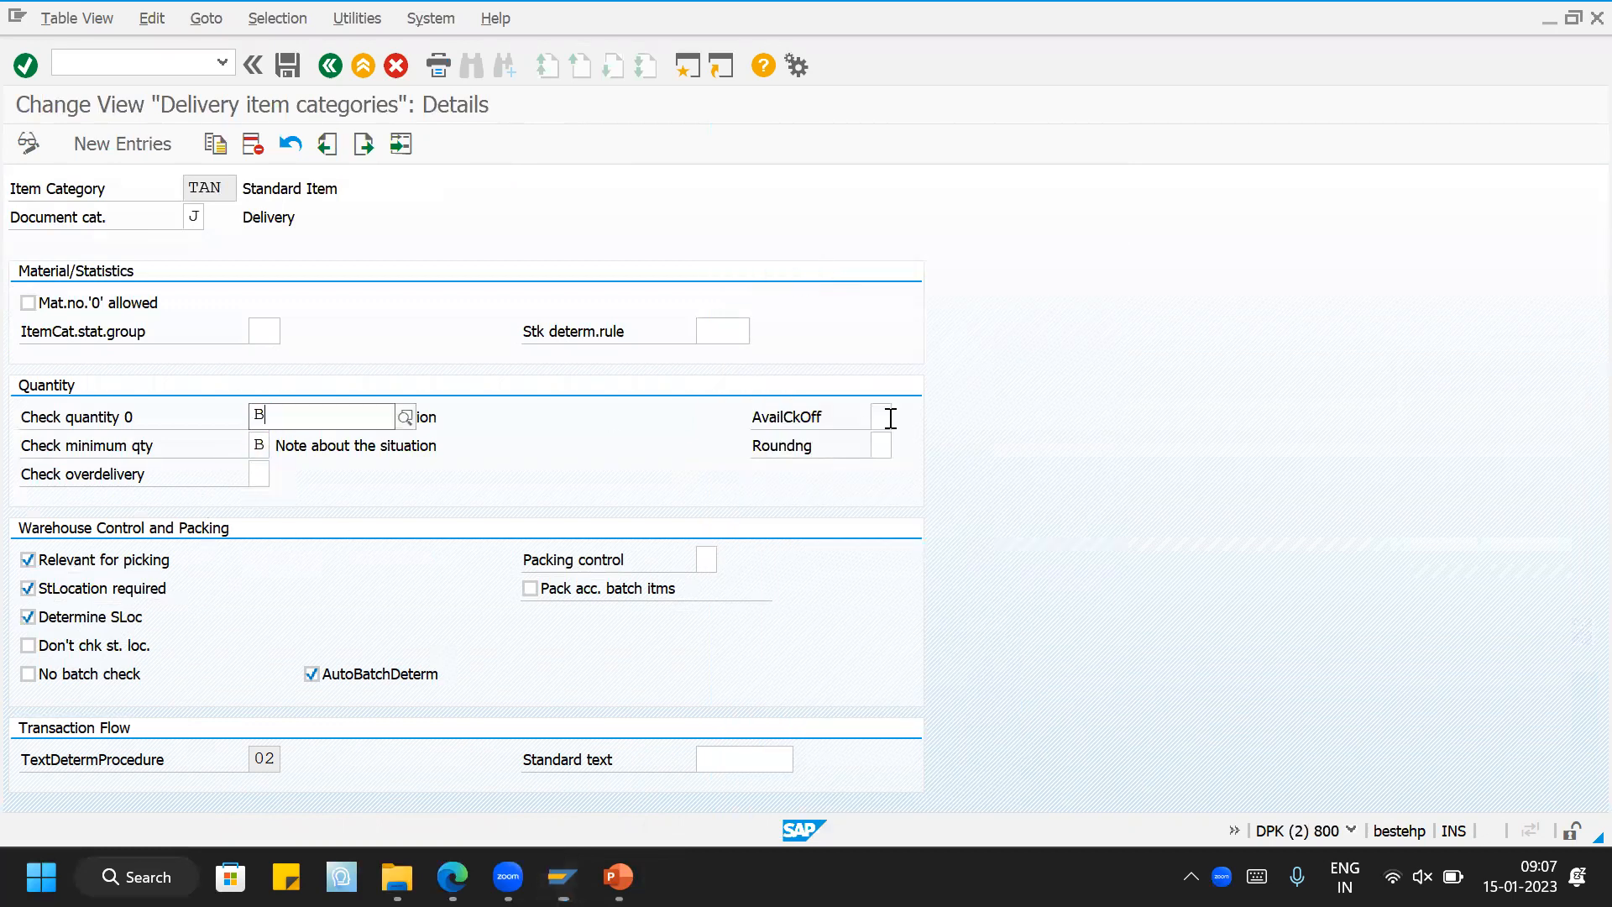
key(Return)
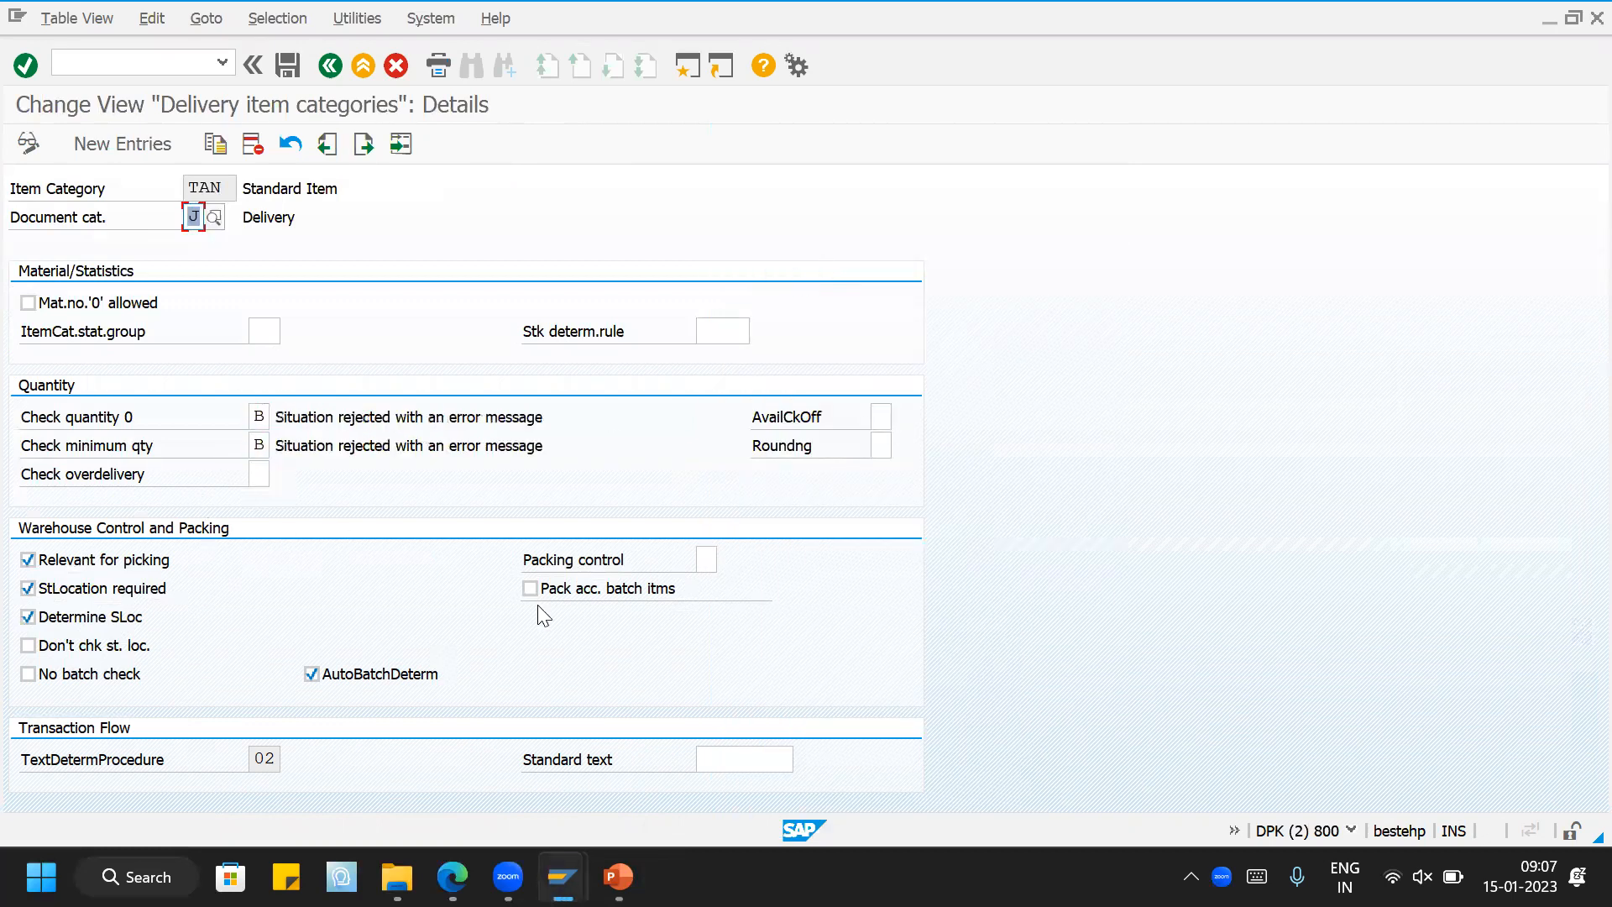
Step: Set Check overdelivery to B for TAN and save the settings under the proposed customizing request
click(262, 473)
text(B)
key(Return)
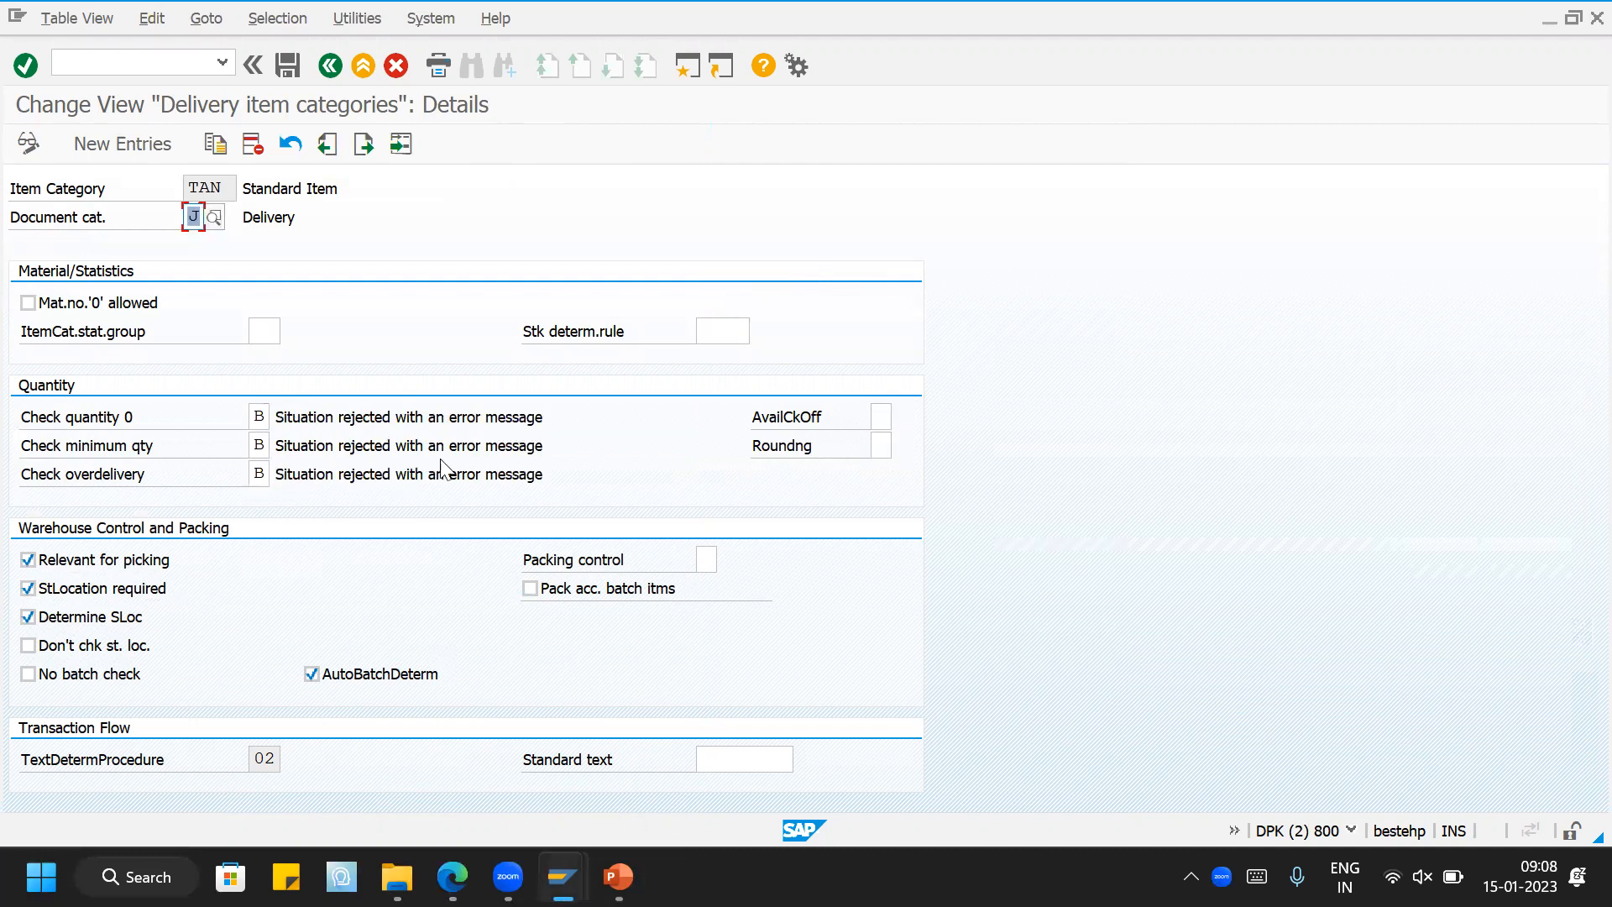
click(285, 63)
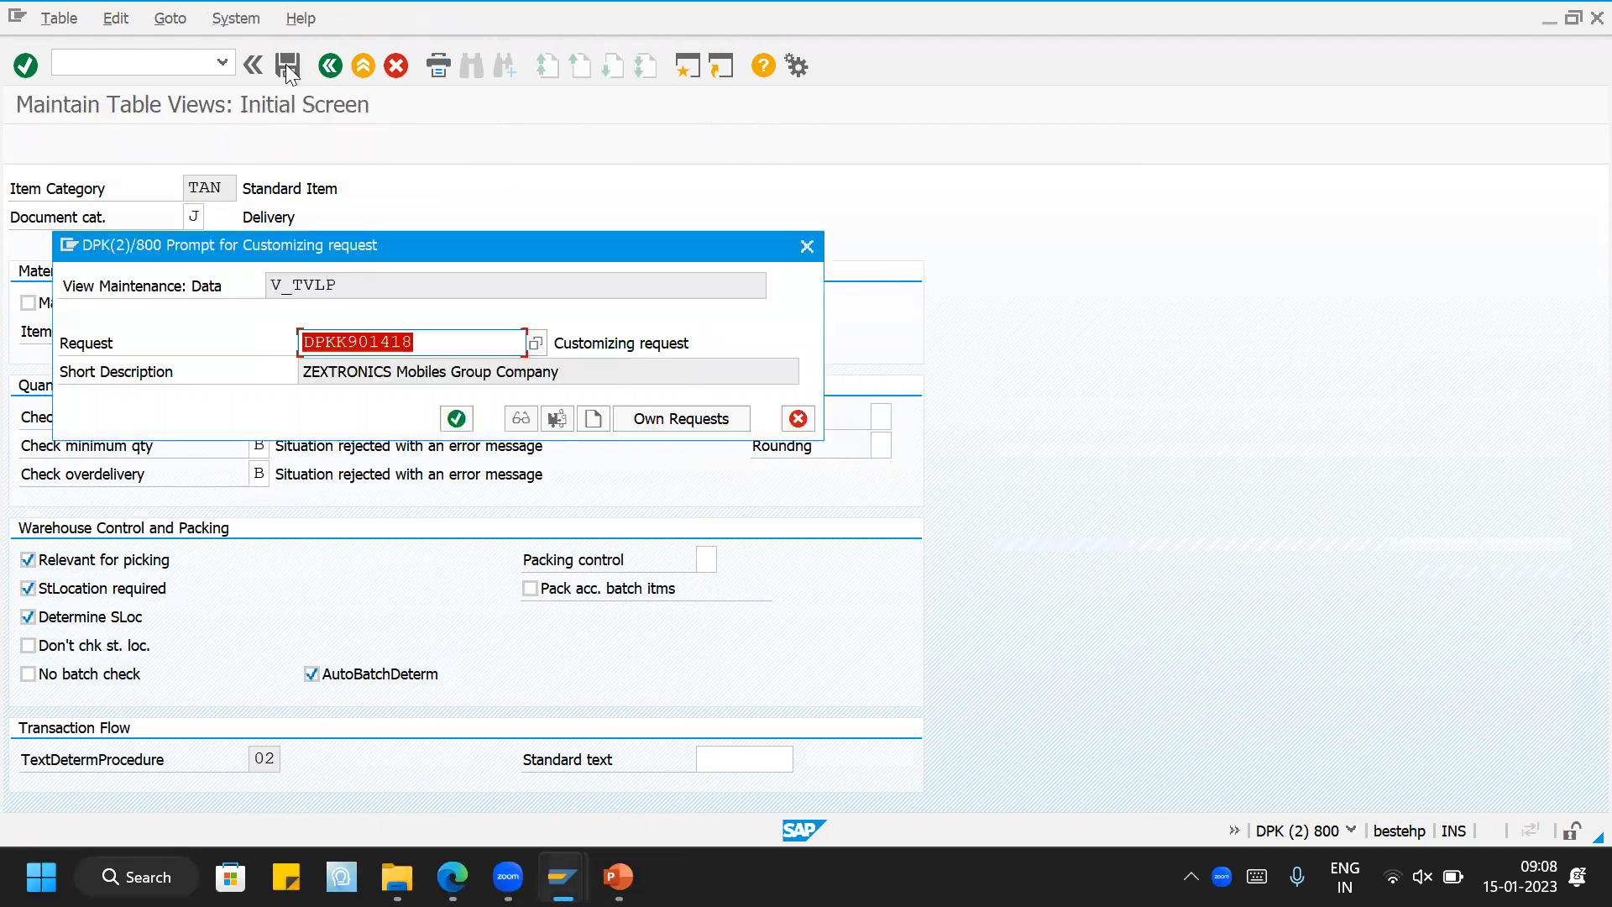
click(454, 417)
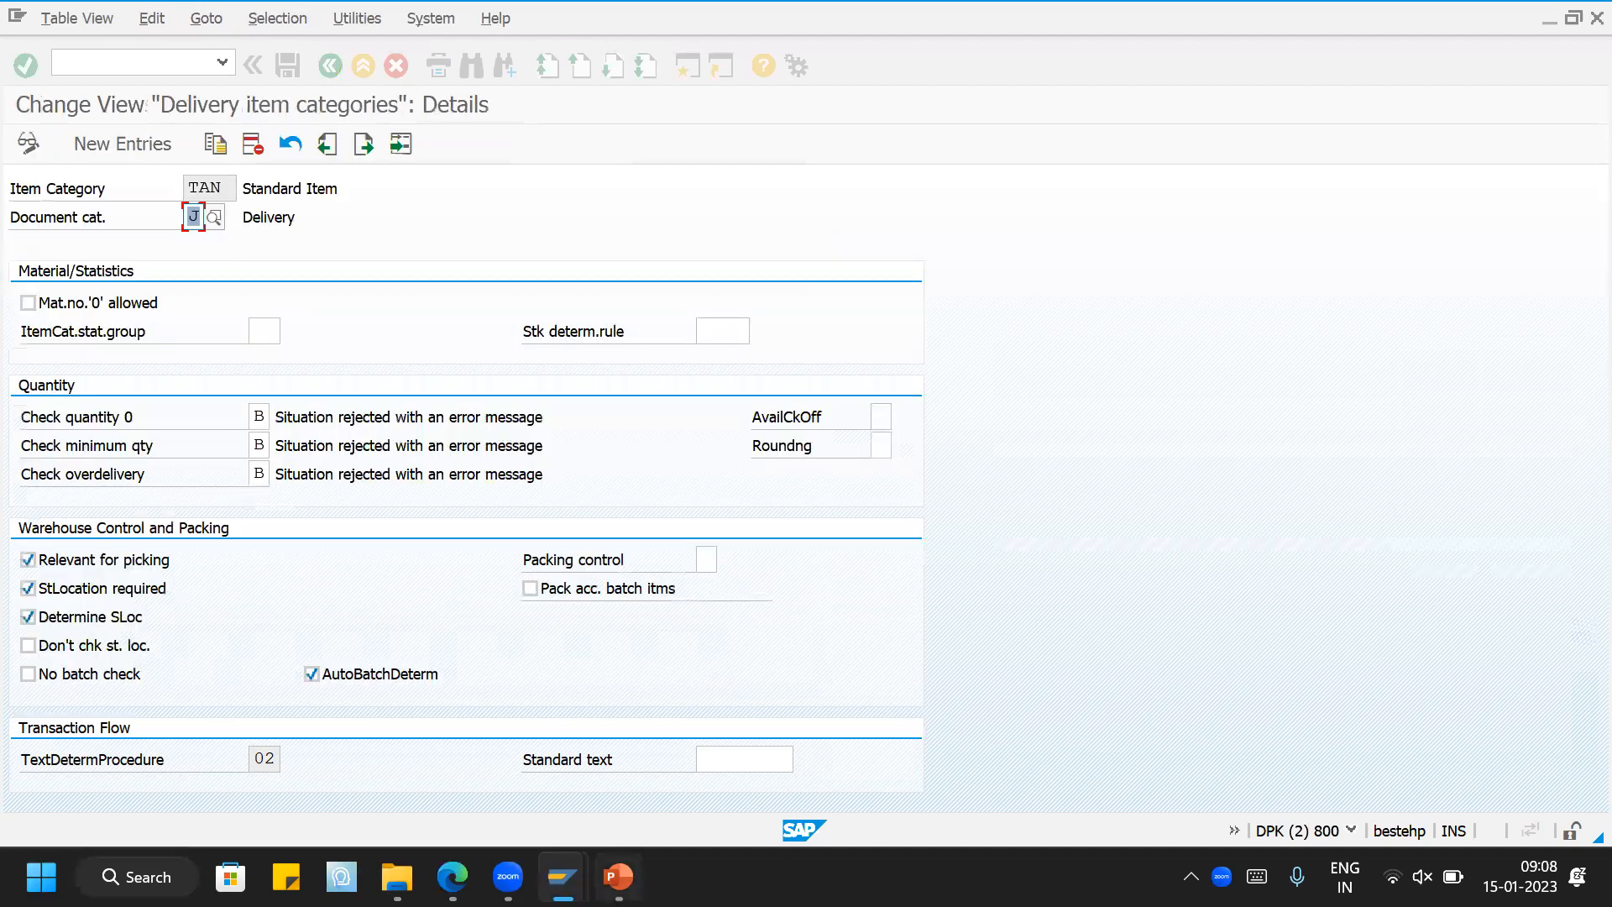
Step: Start a new HMOR standard order for sales organization HM01, distribution channel HM and division HM in the delivery session
mouse_move(562, 877)
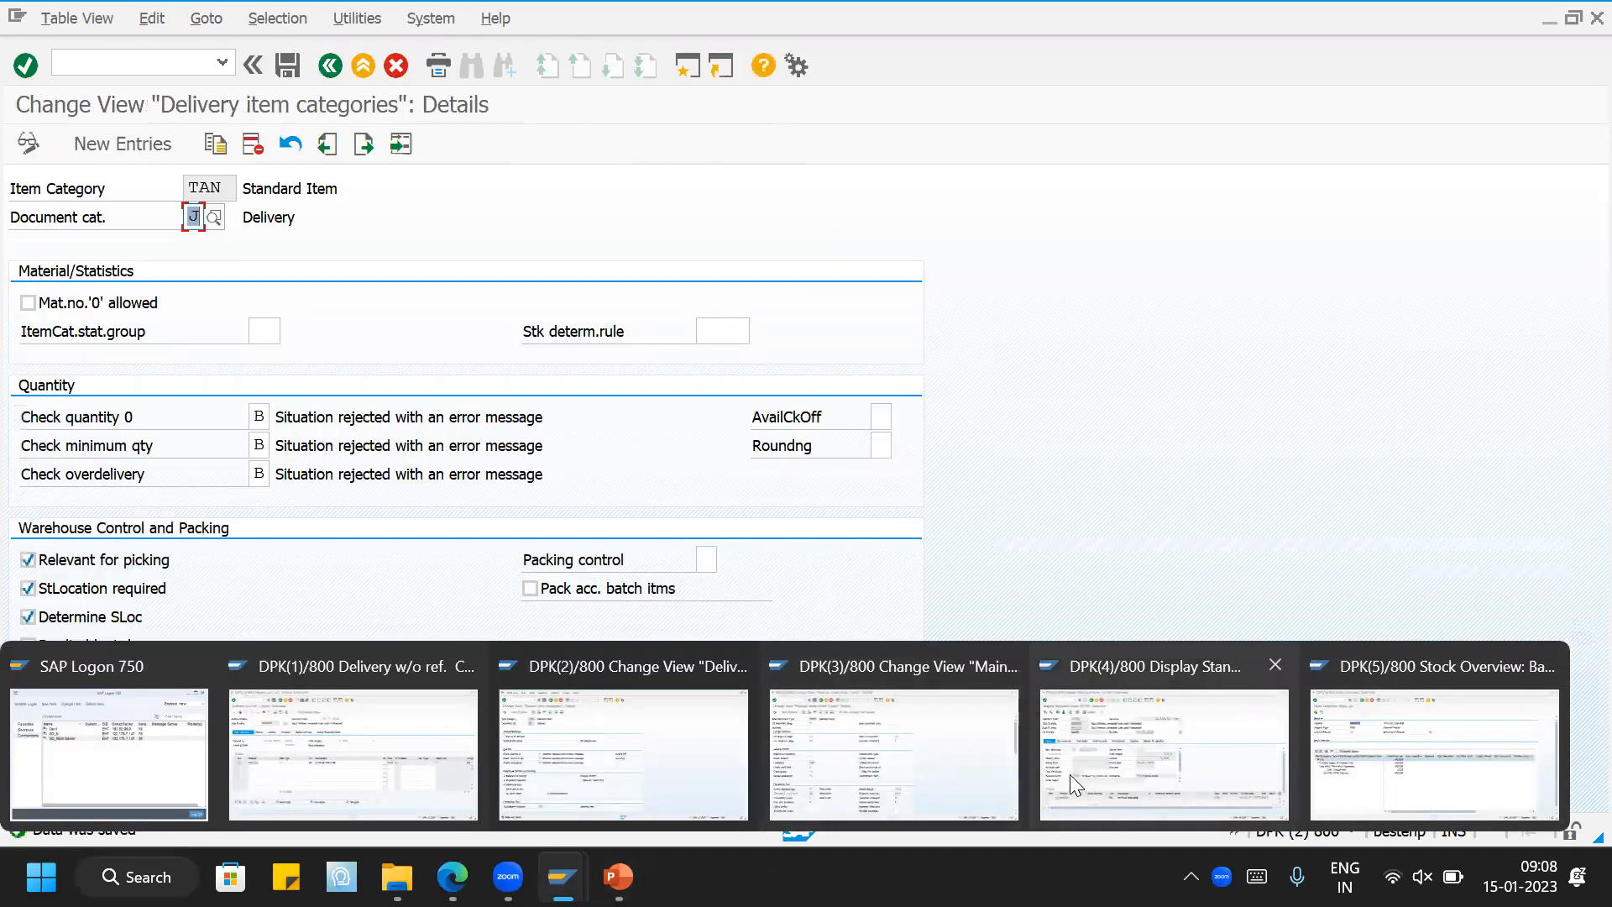
click(353, 752)
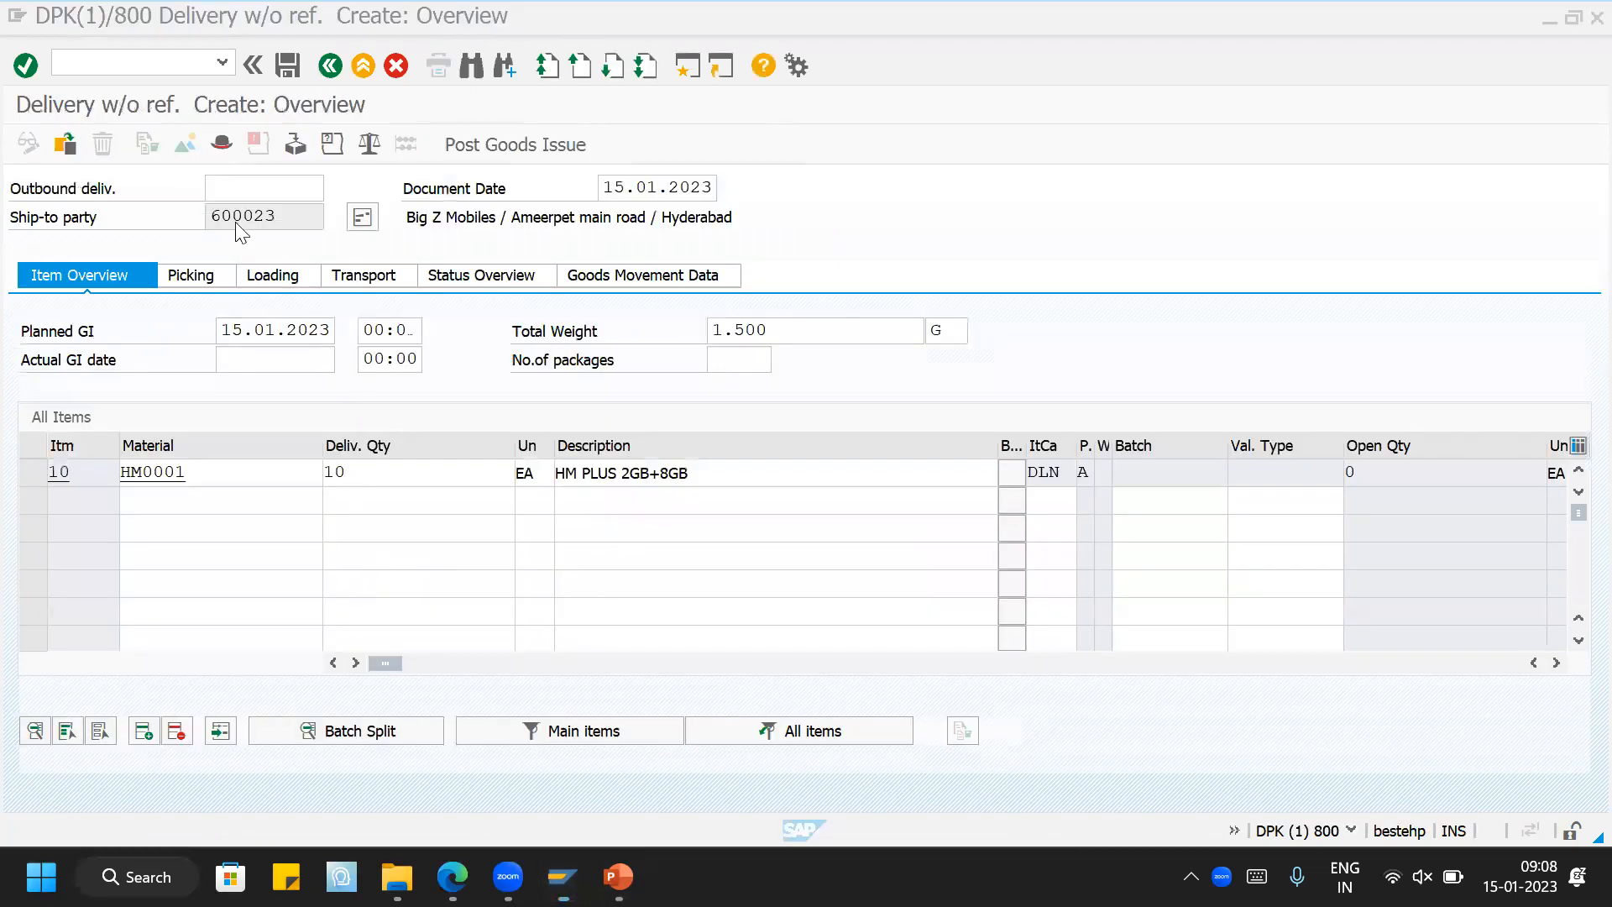
click(173, 56)
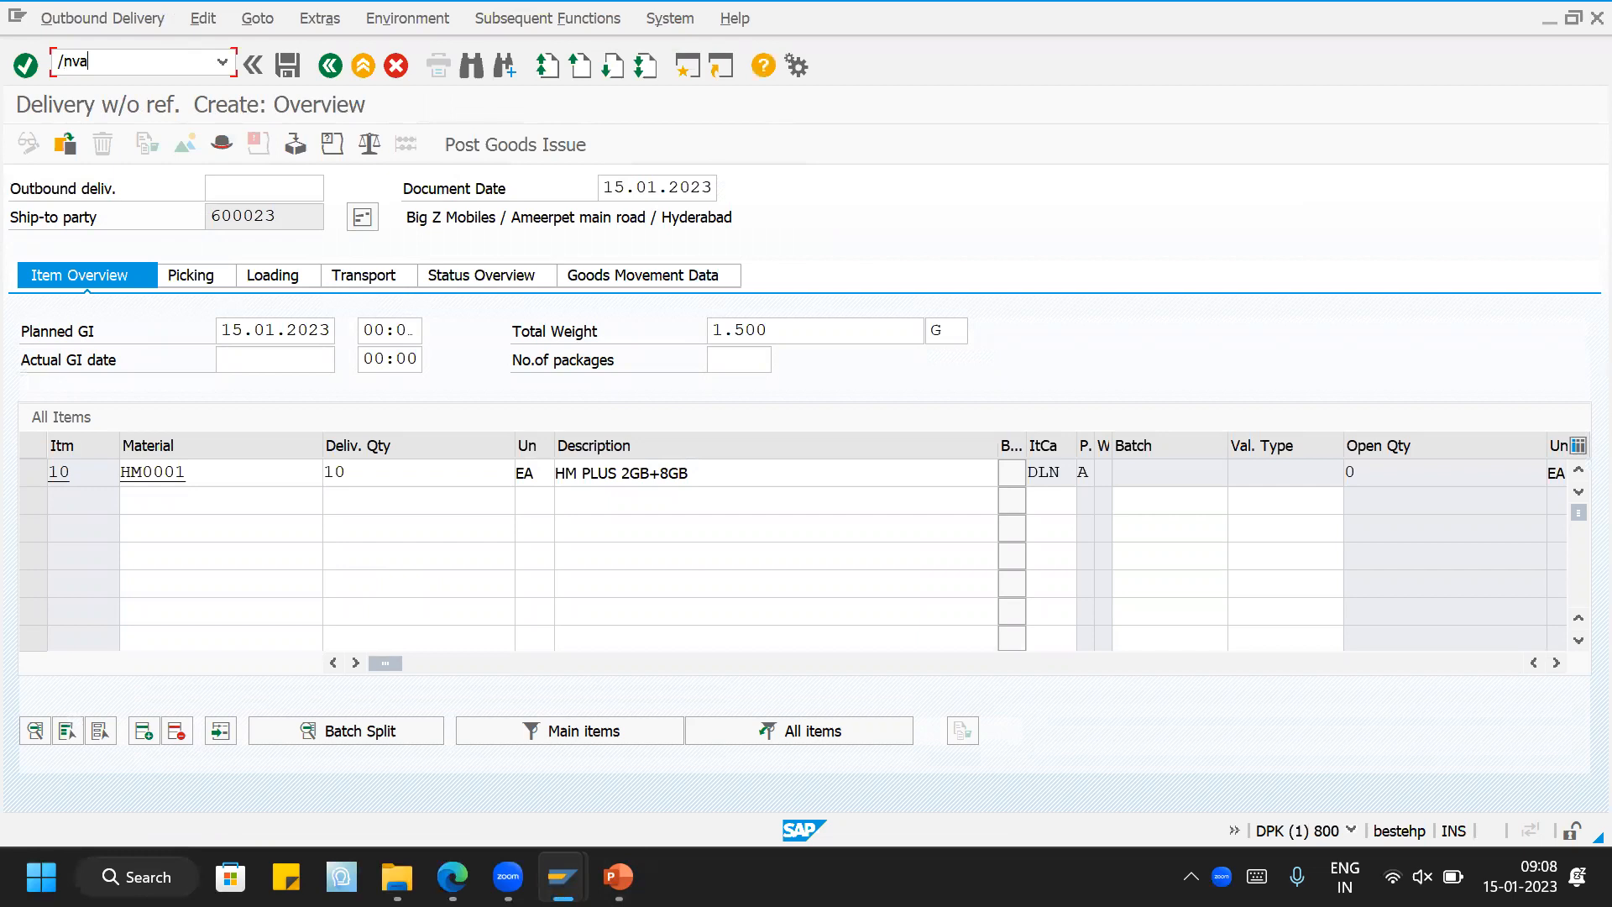
key(Return)
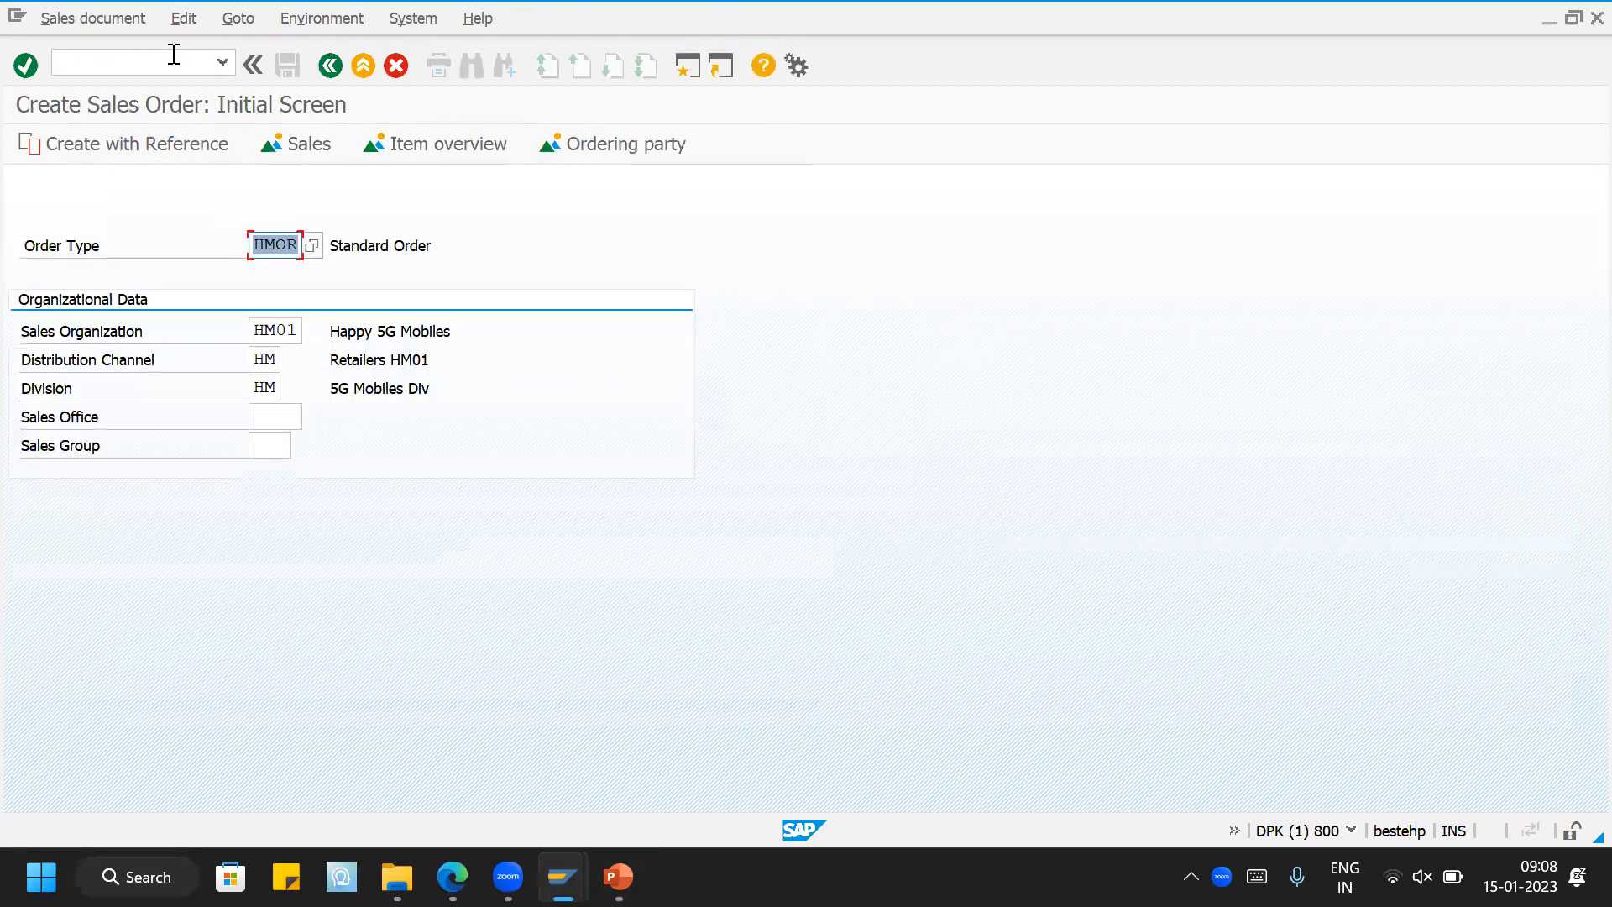
key(Return)
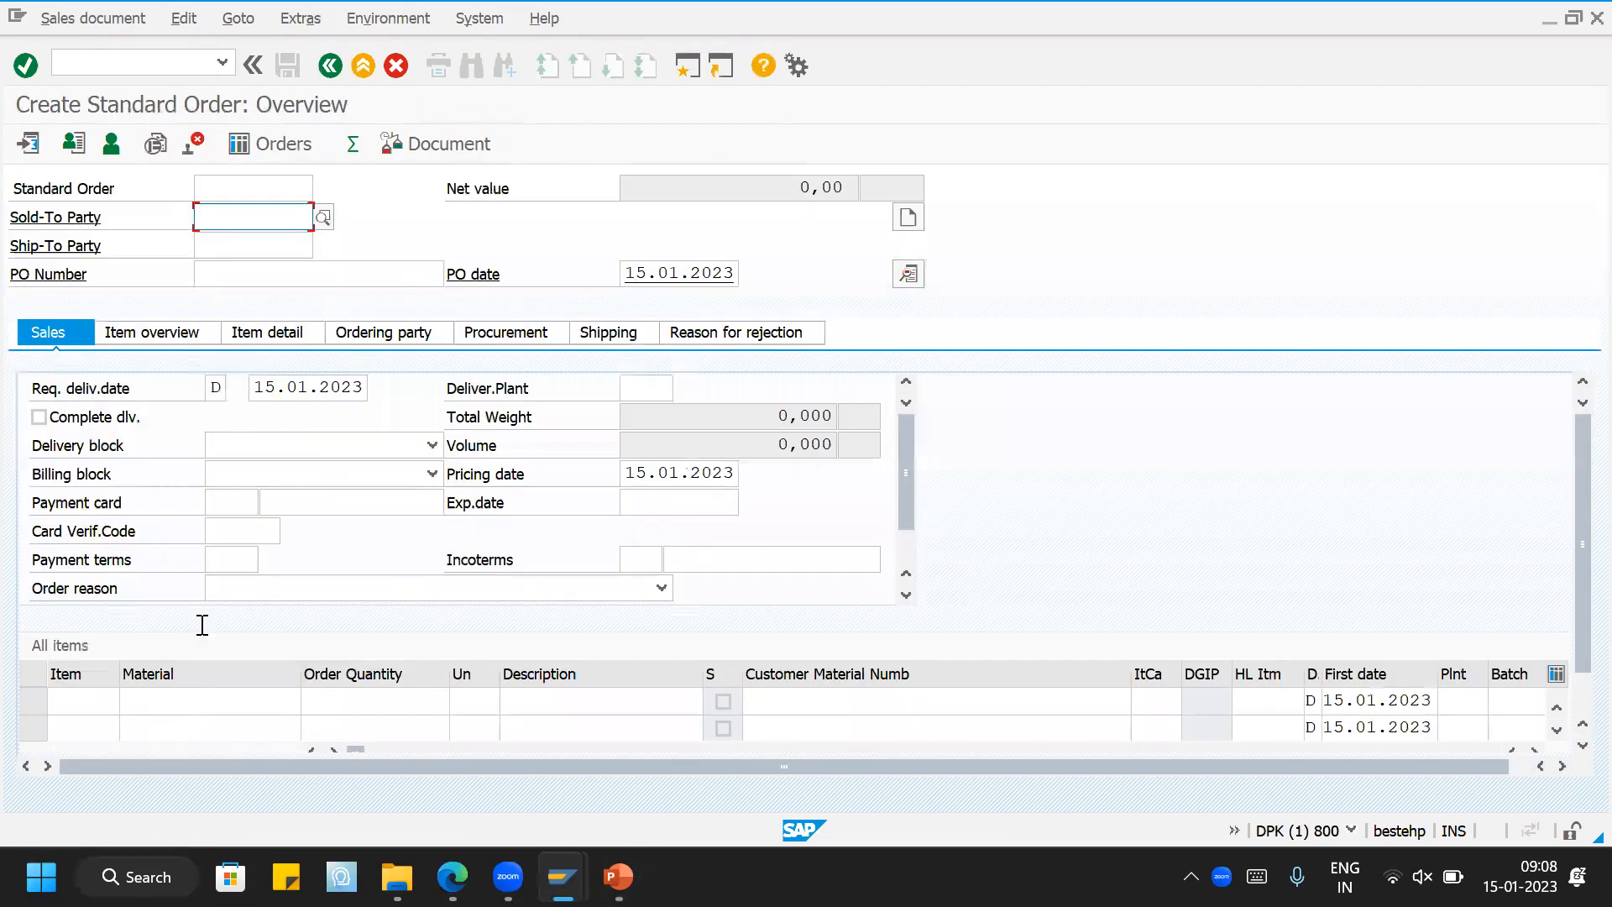
Step: Enter the customer's number as sold-to party and fill in the PO number in the new order's header
click(258, 242)
click(252, 268)
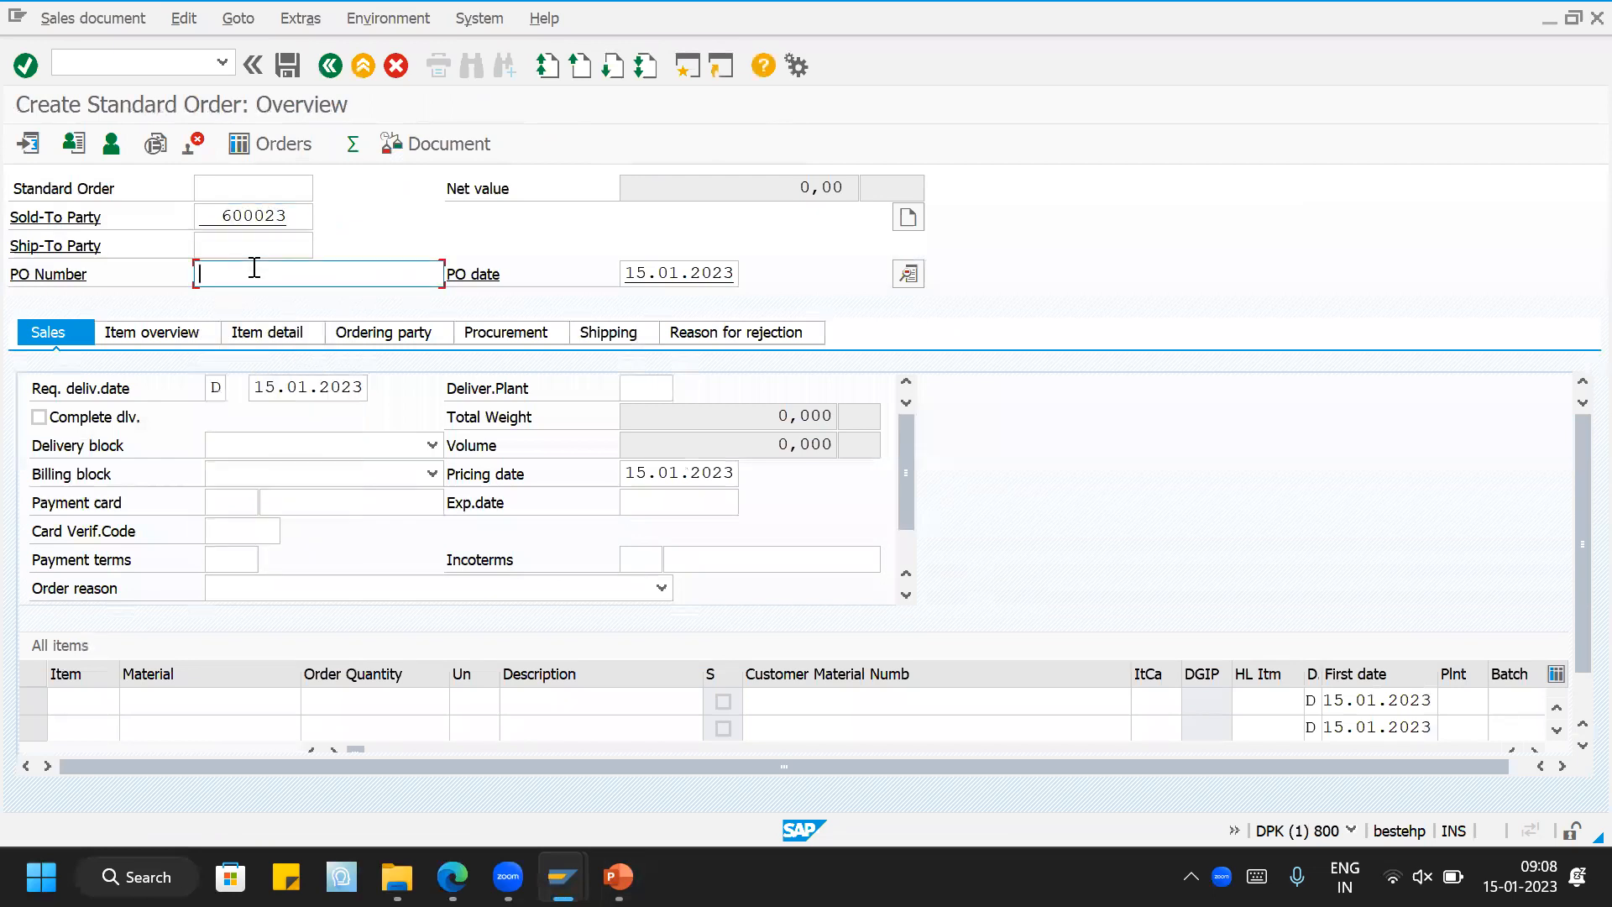
click(257, 297)
key(BackSpace)
text(3)
click(215, 700)
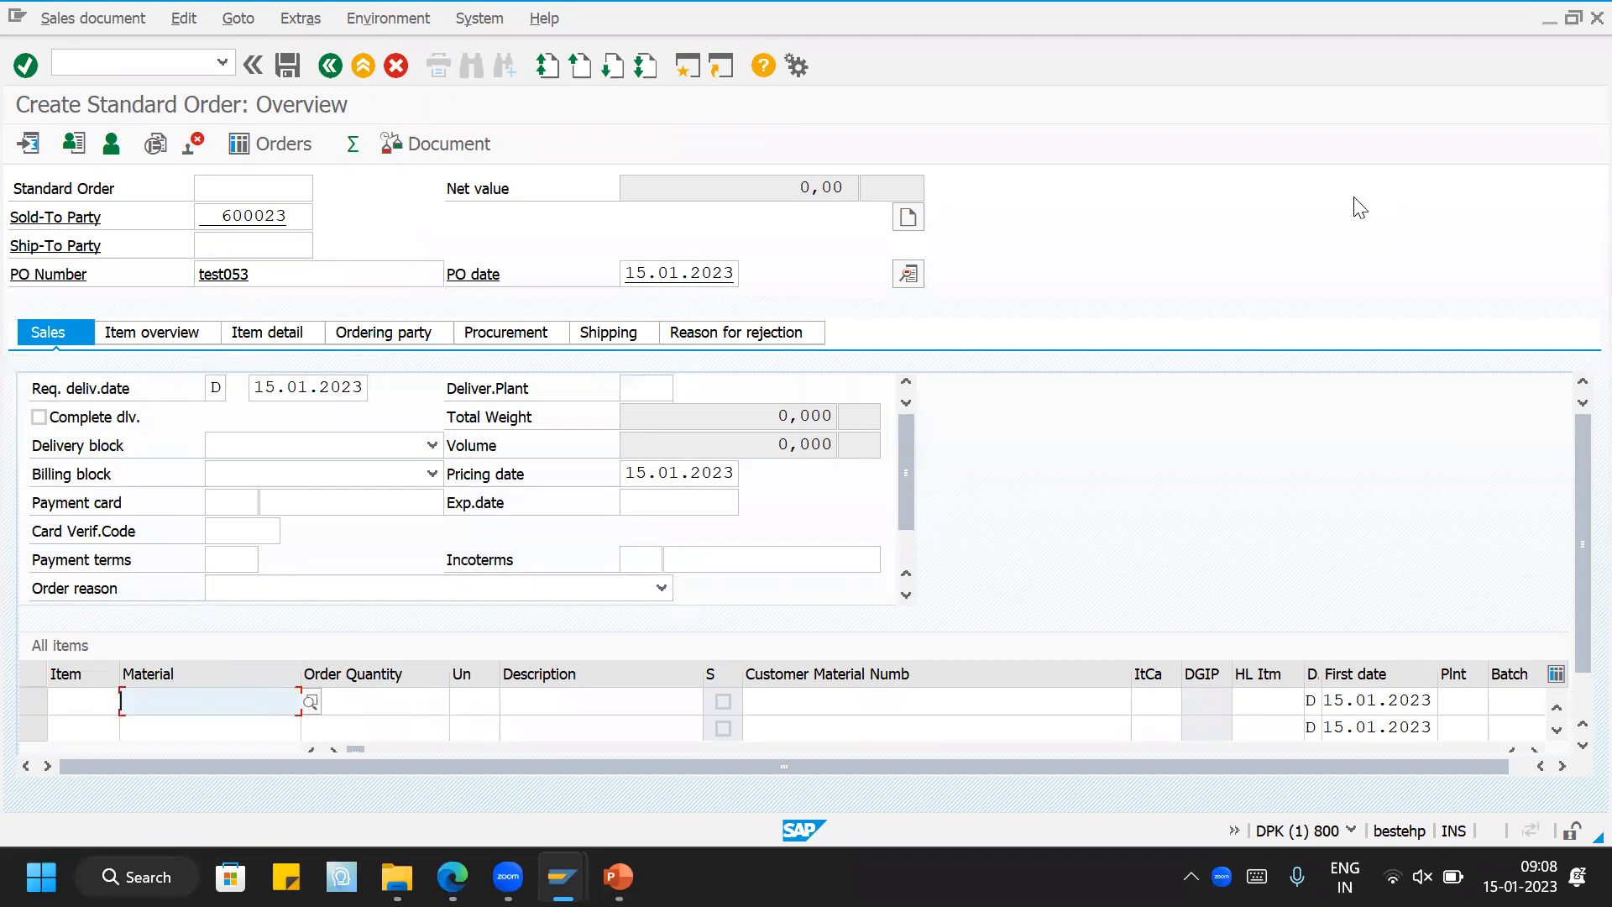
Step: Add an order item for material HM0001 with a quantity of 1 EA
key(BackSpace)
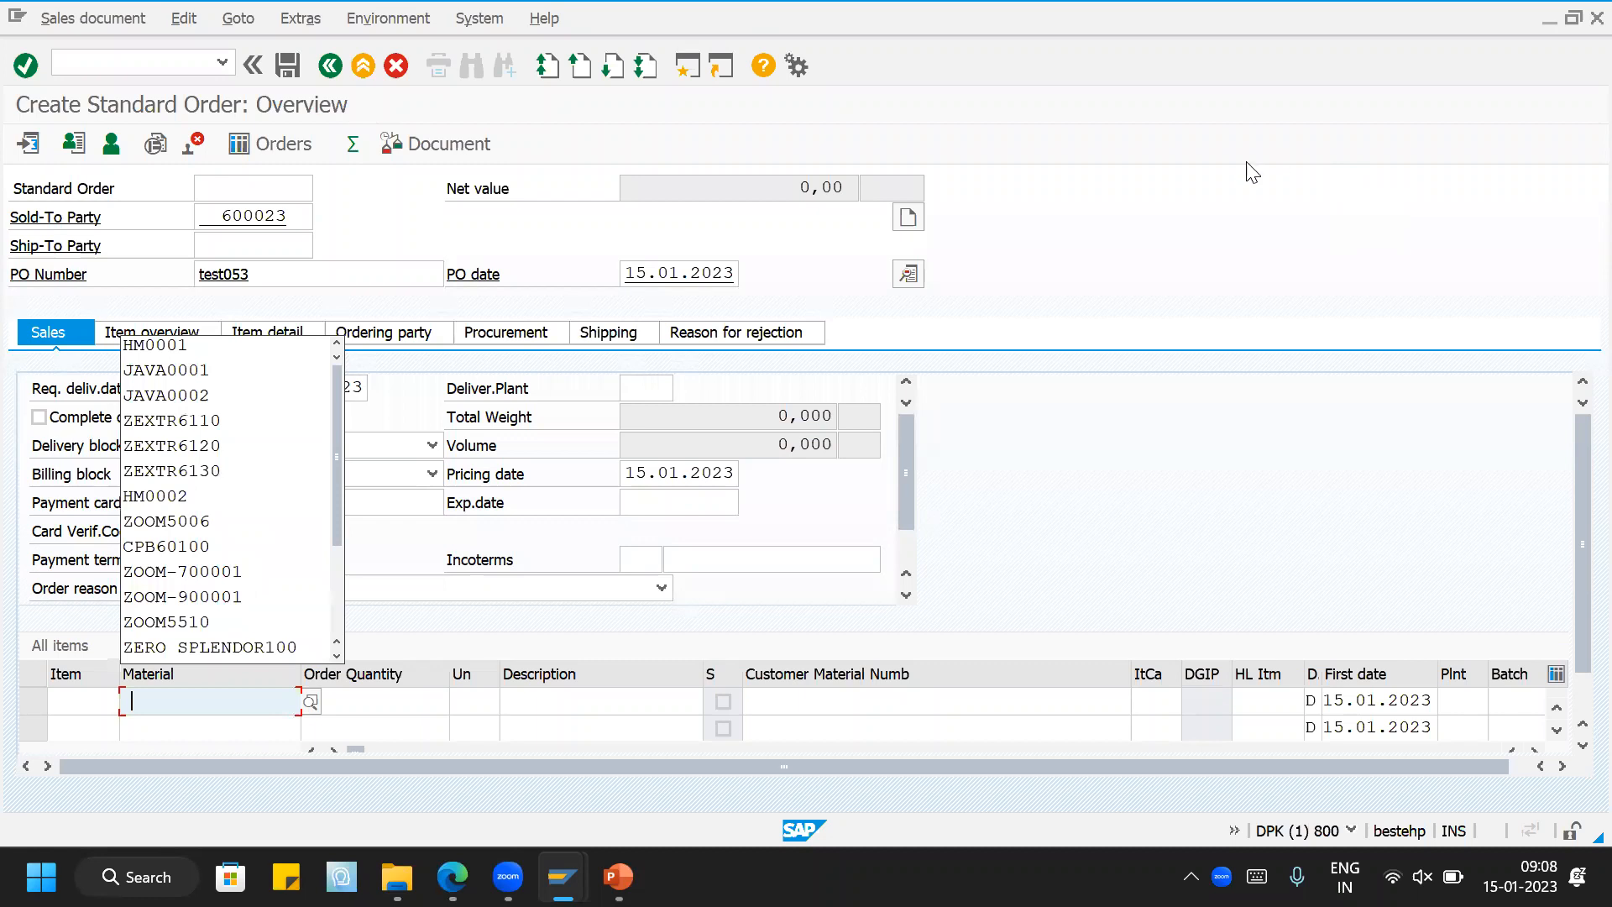
click(168, 346)
click(379, 700)
text(1)
key(Tab)
text(ea)
key(Return)
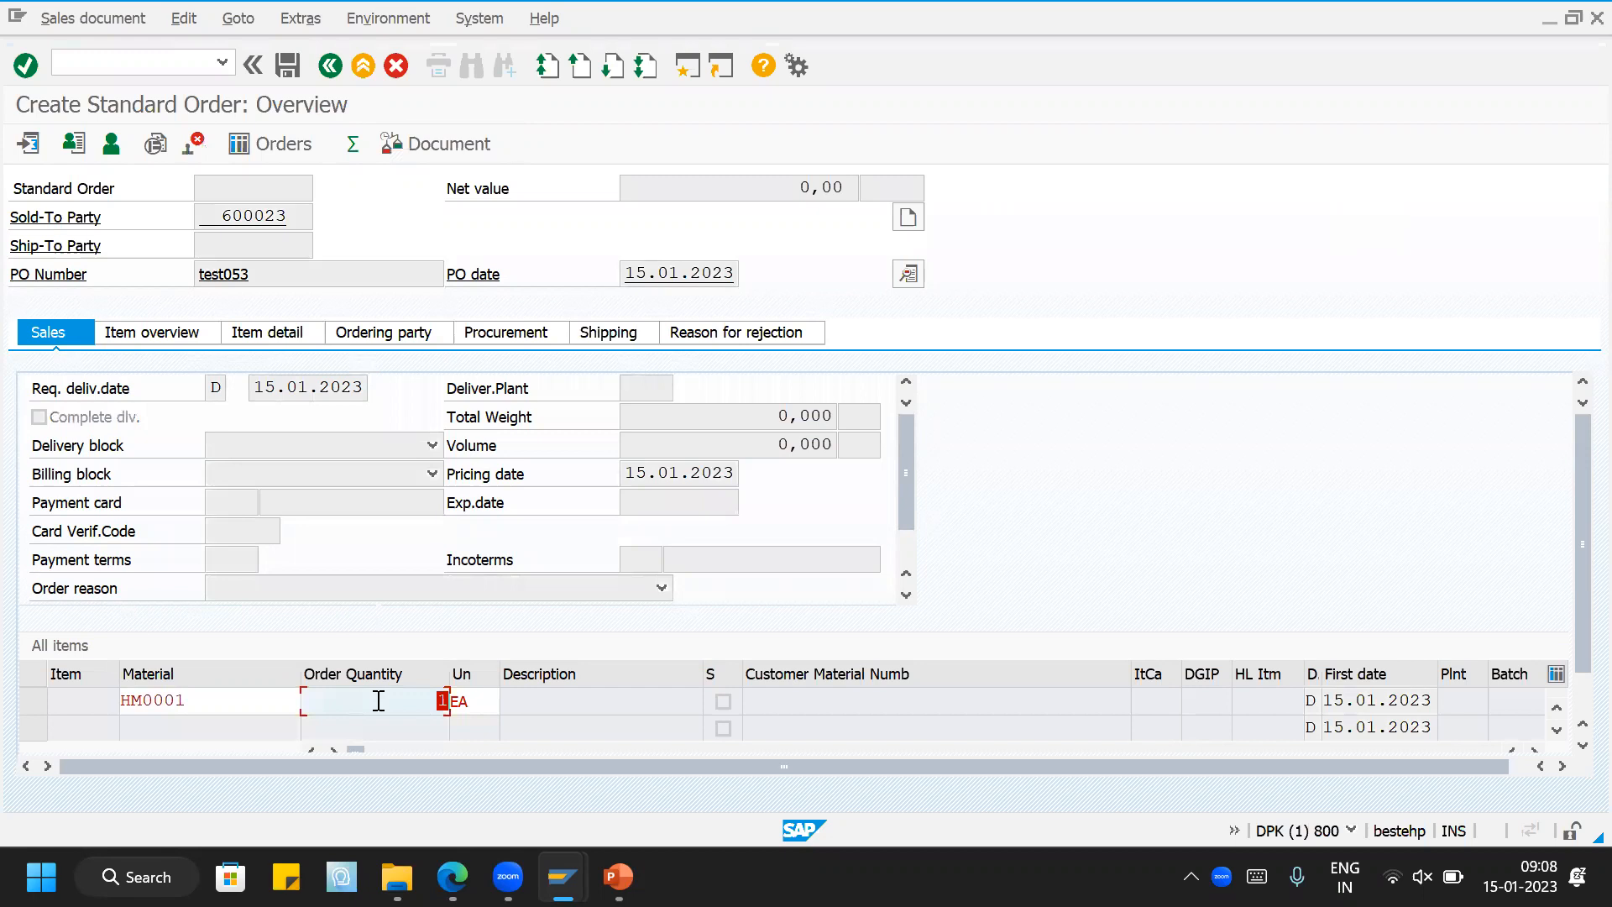
key(Return)
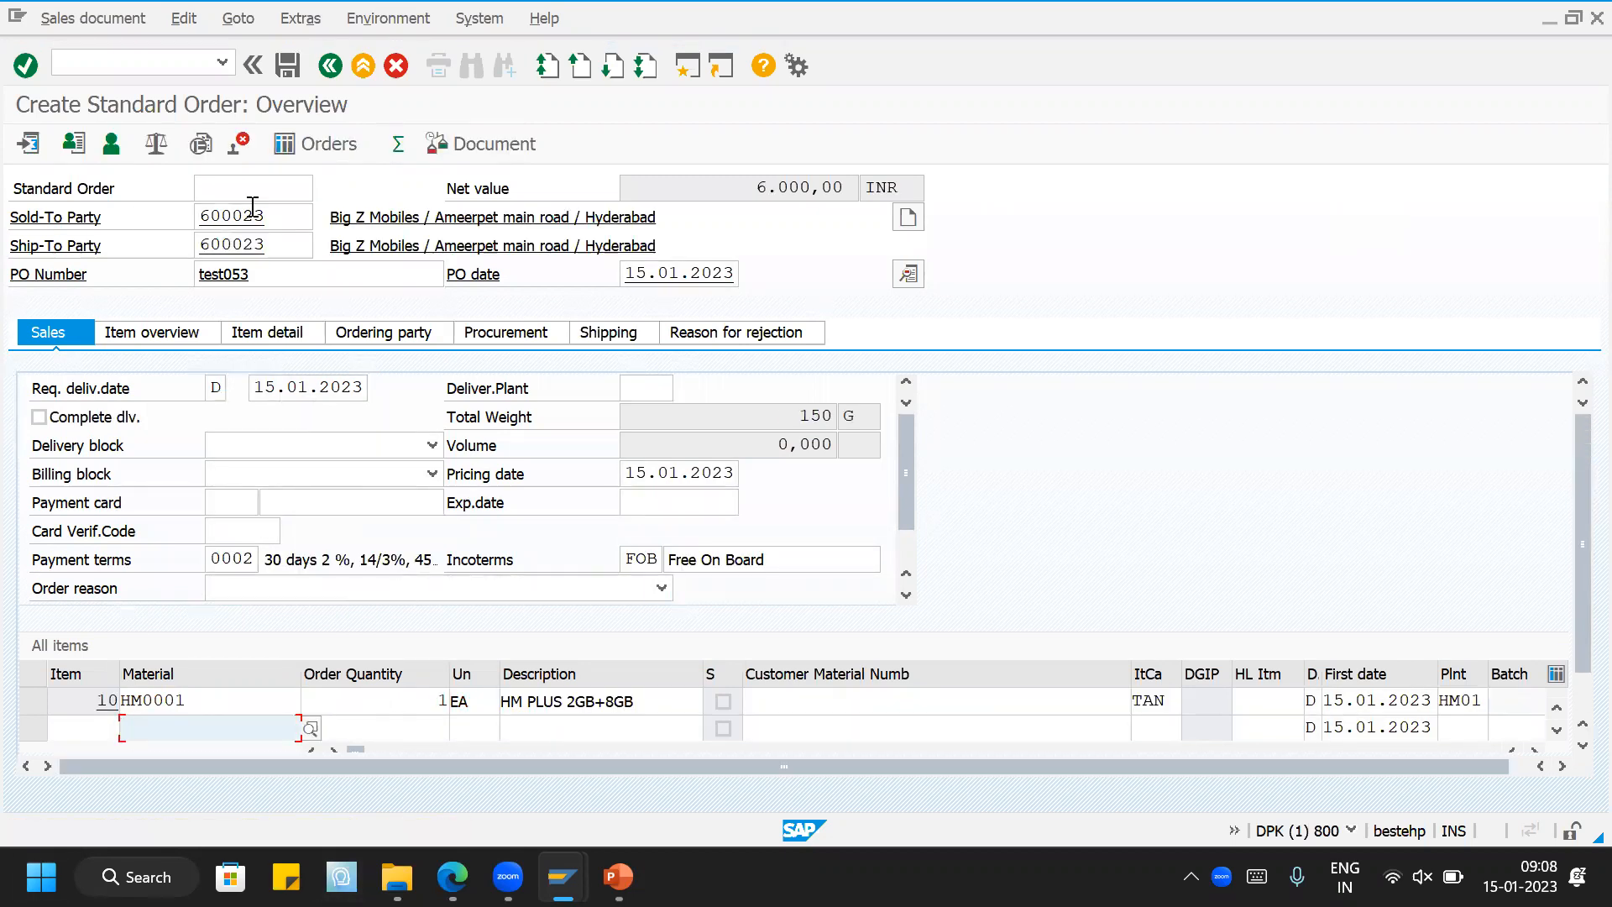
Step: Check the standard order for incomplete data and save it
click(188, 22)
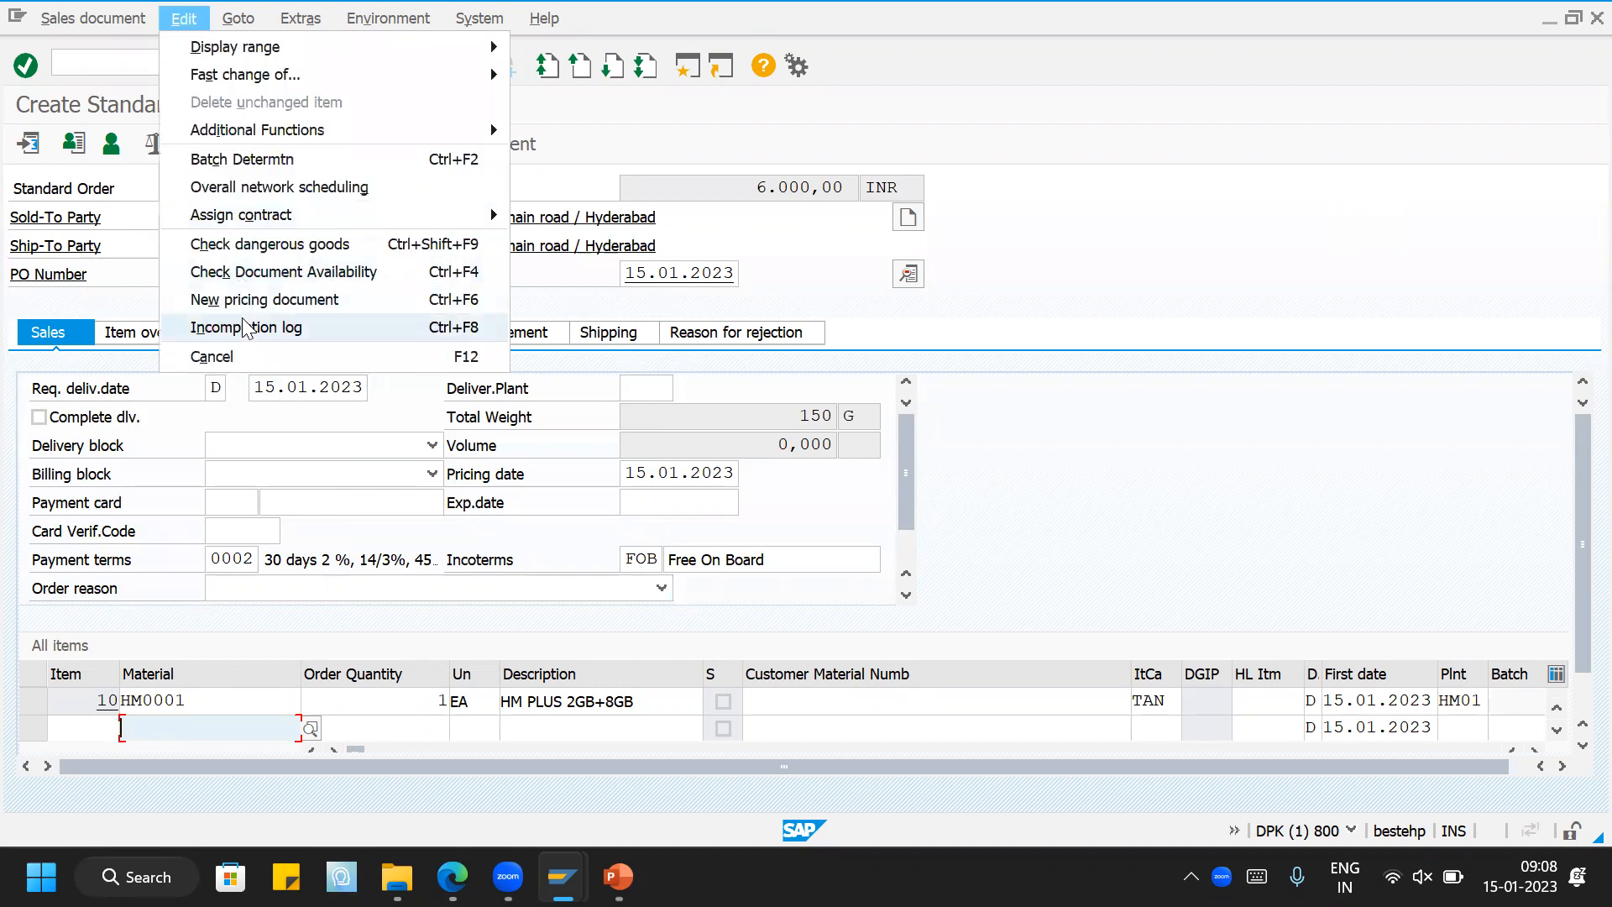
click(262, 341)
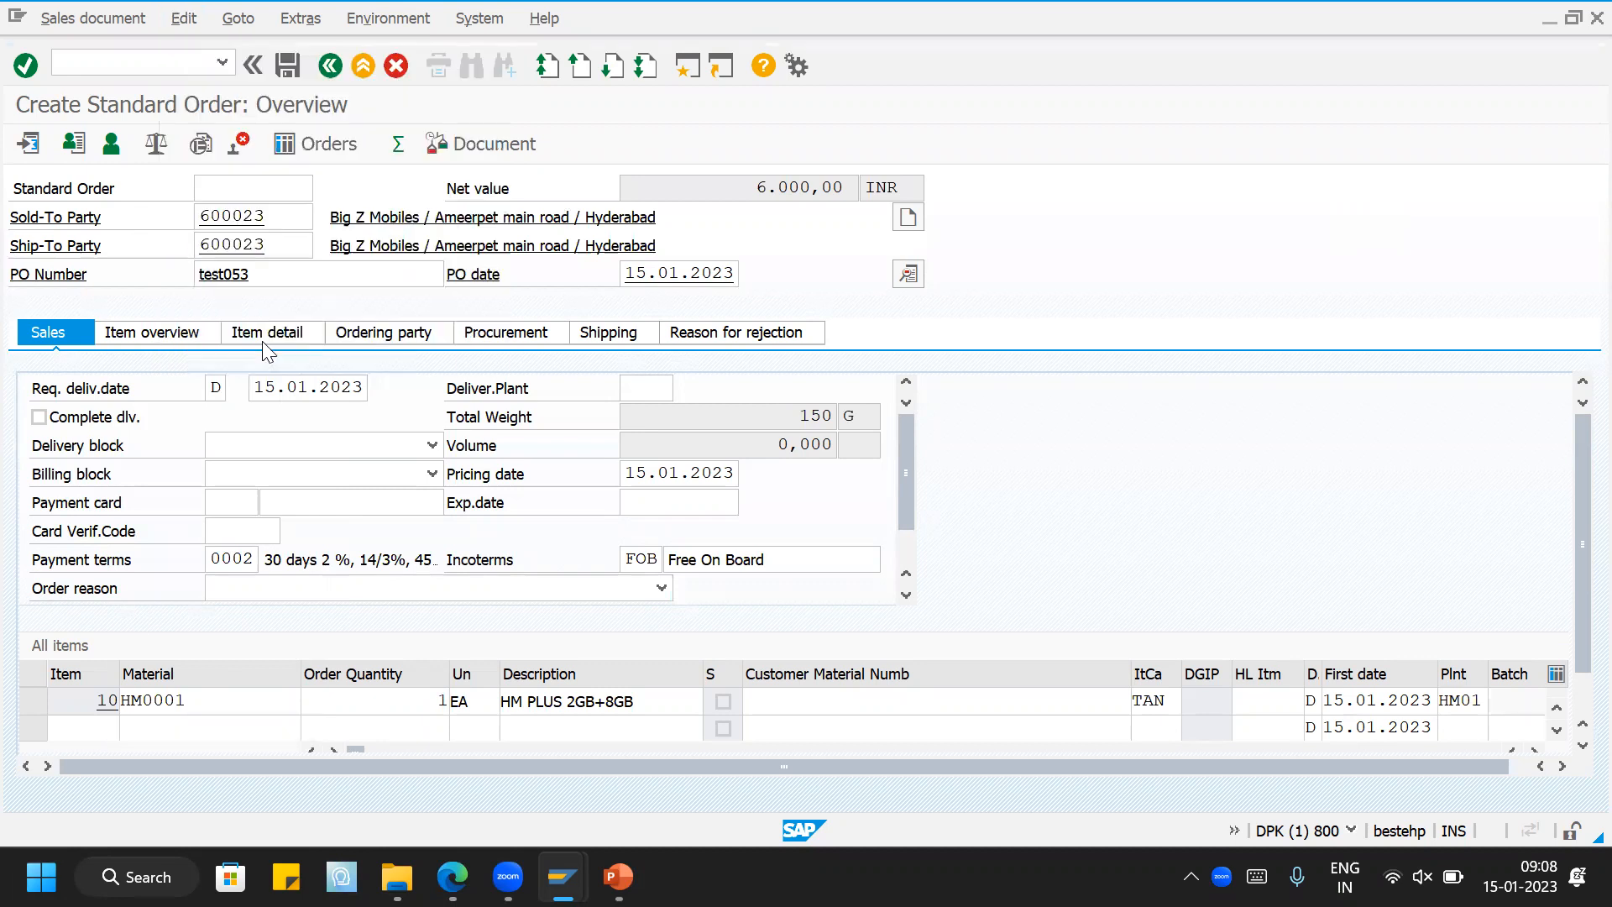
click(285, 68)
Step: Display the saved sales order and try to create its outbound delivery for 1 EA
click(116, 17)
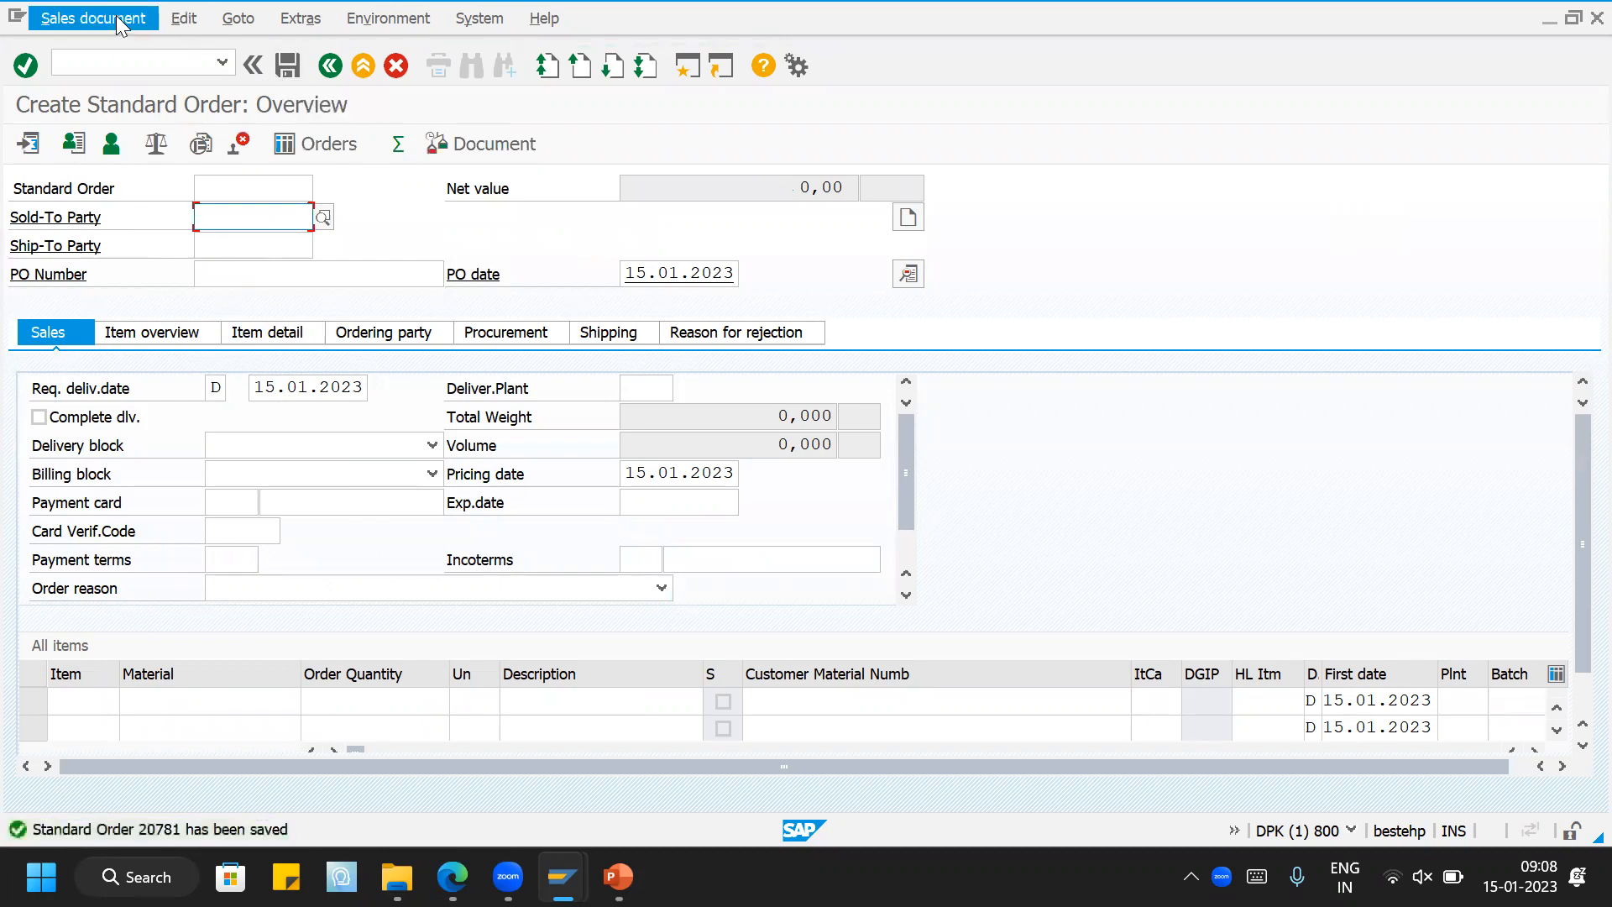
click(112, 100)
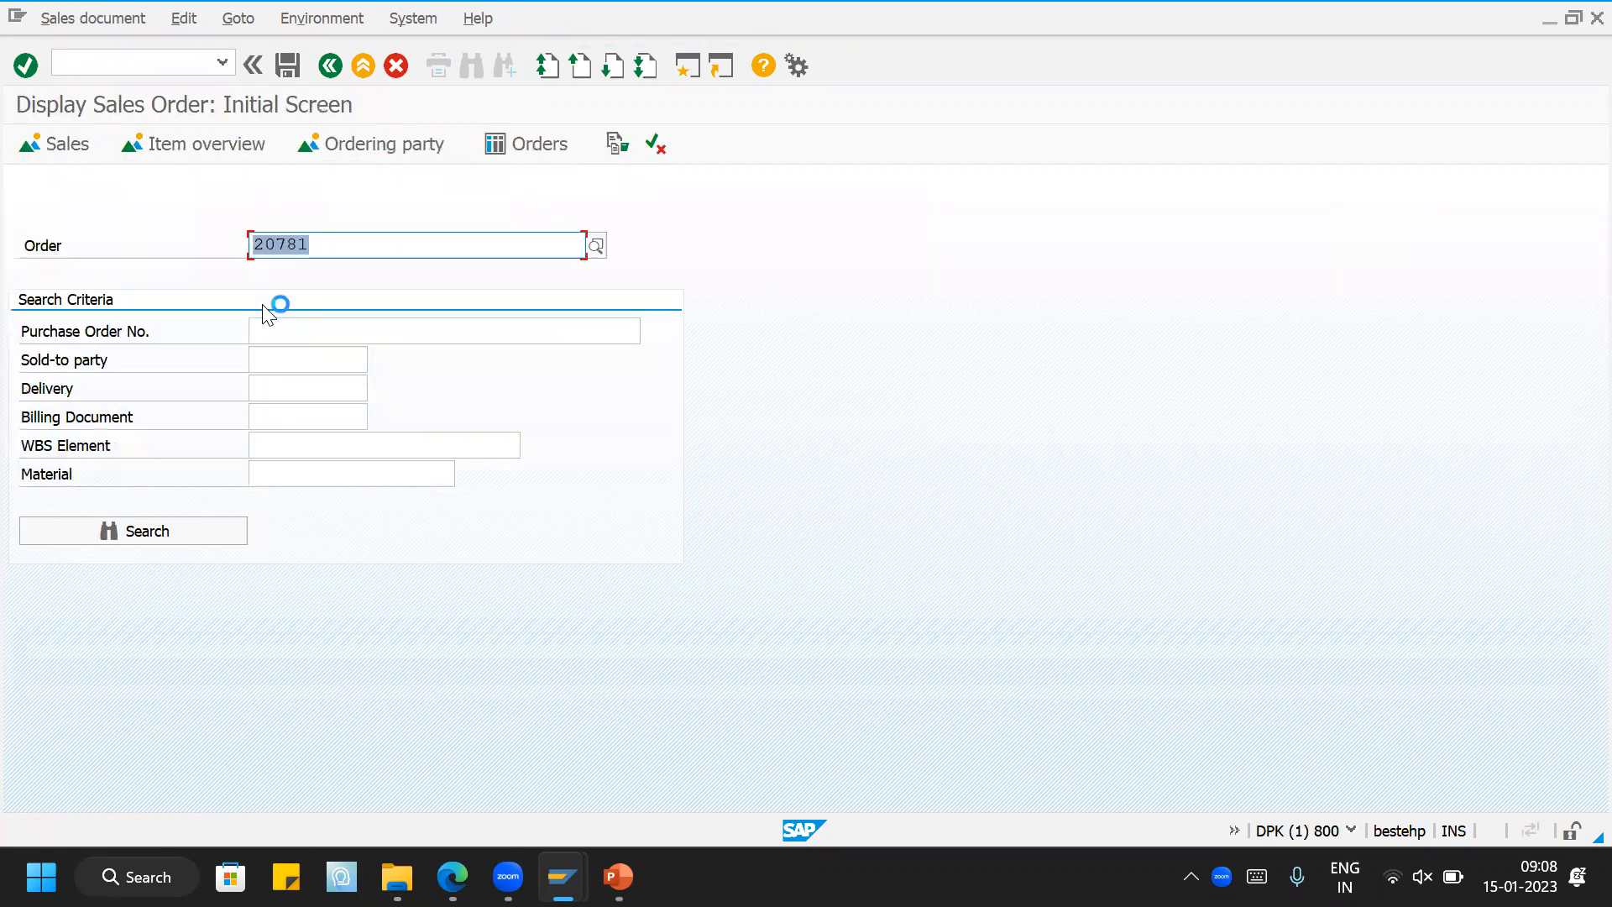
key(Return)
click(99, 19)
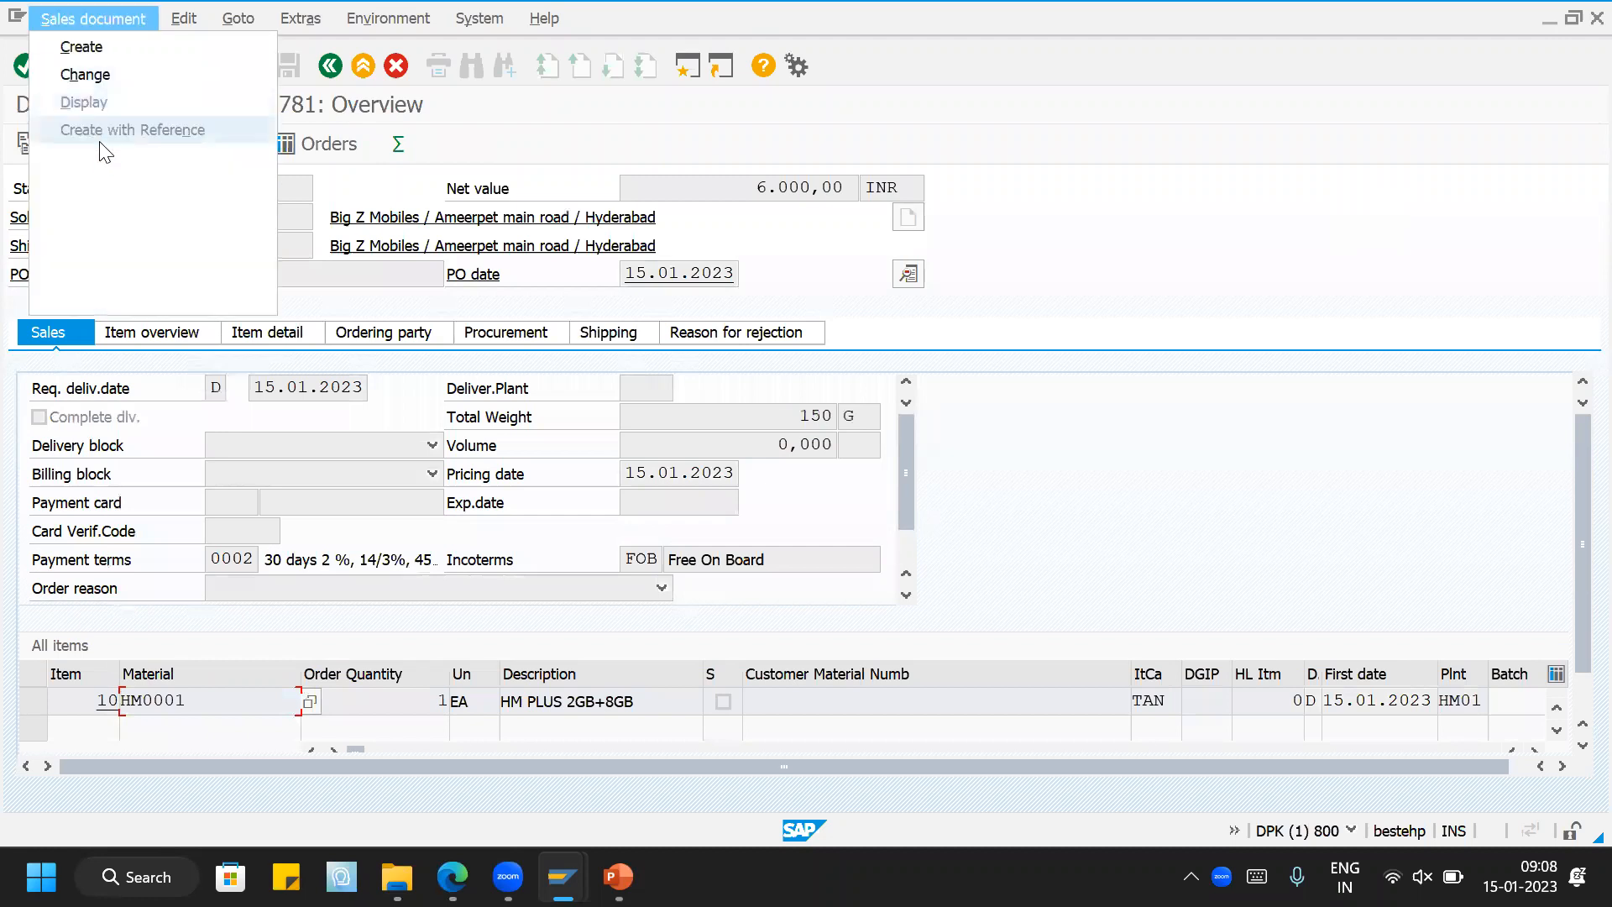
click(77, 213)
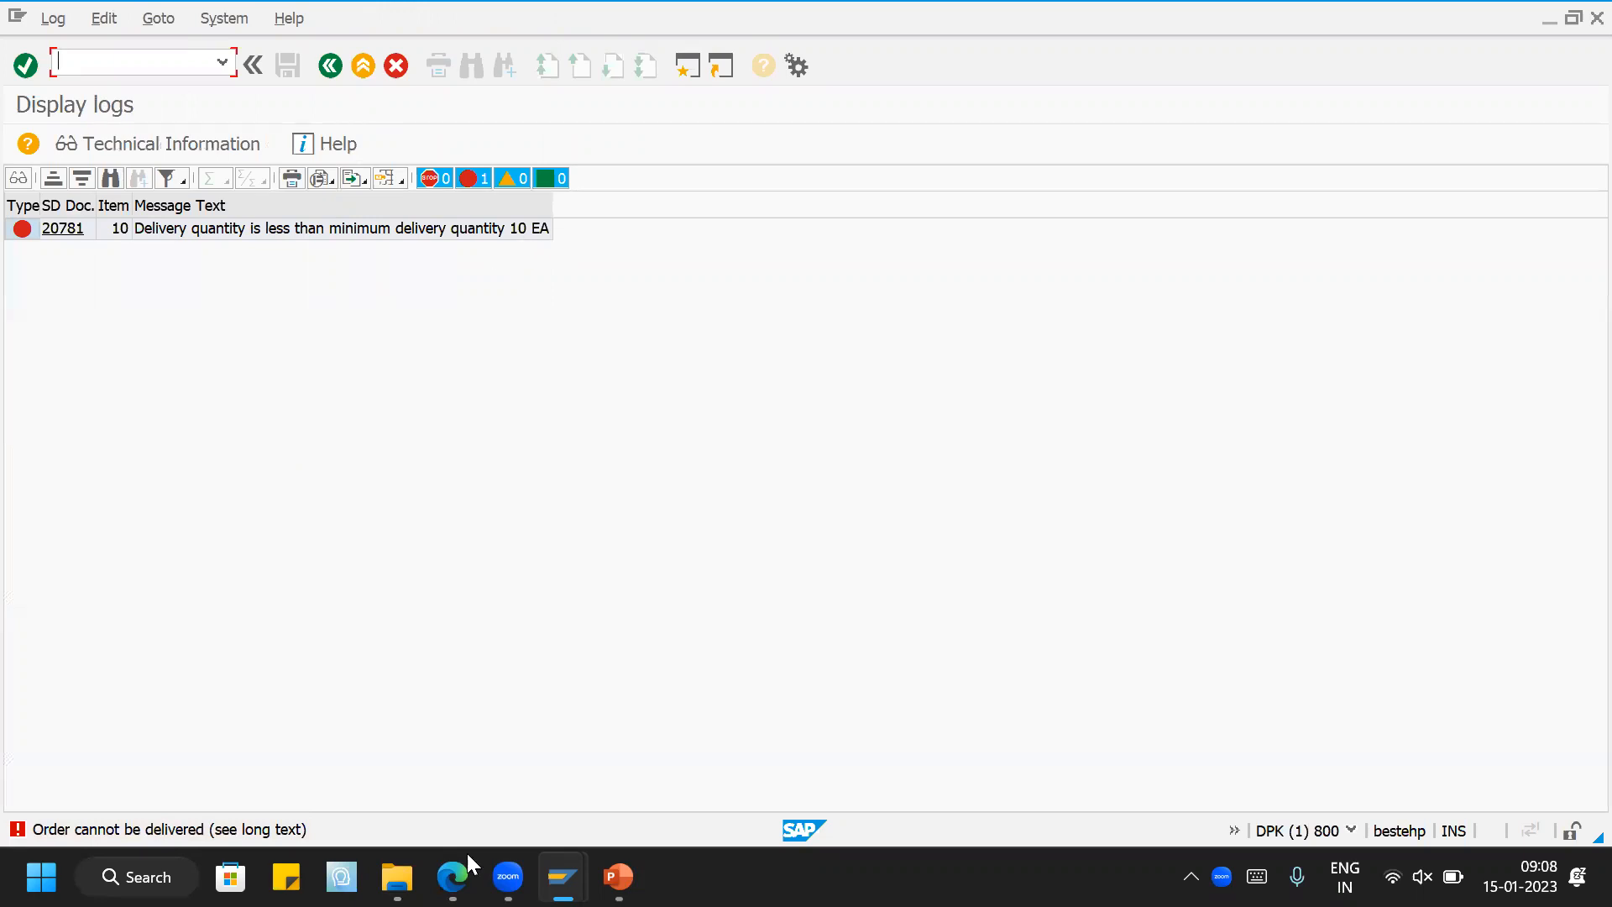
Step: Compare the delivery log with the Check minimum qty setting of delivery item category TAN
mouse_move(562, 876)
click(621, 739)
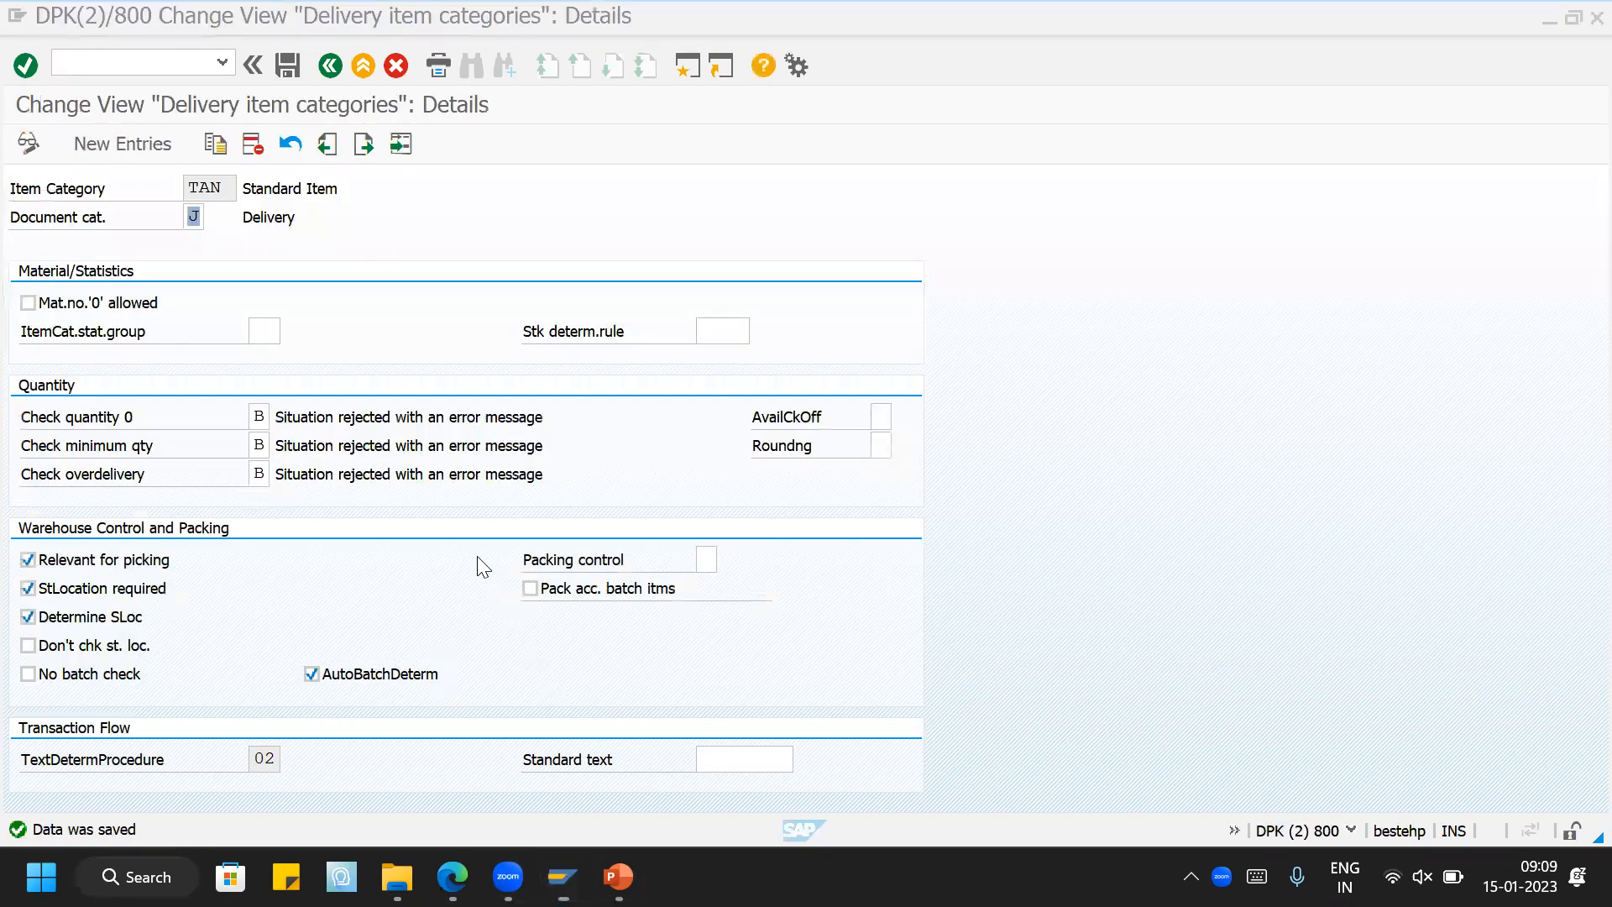
click(258, 443)
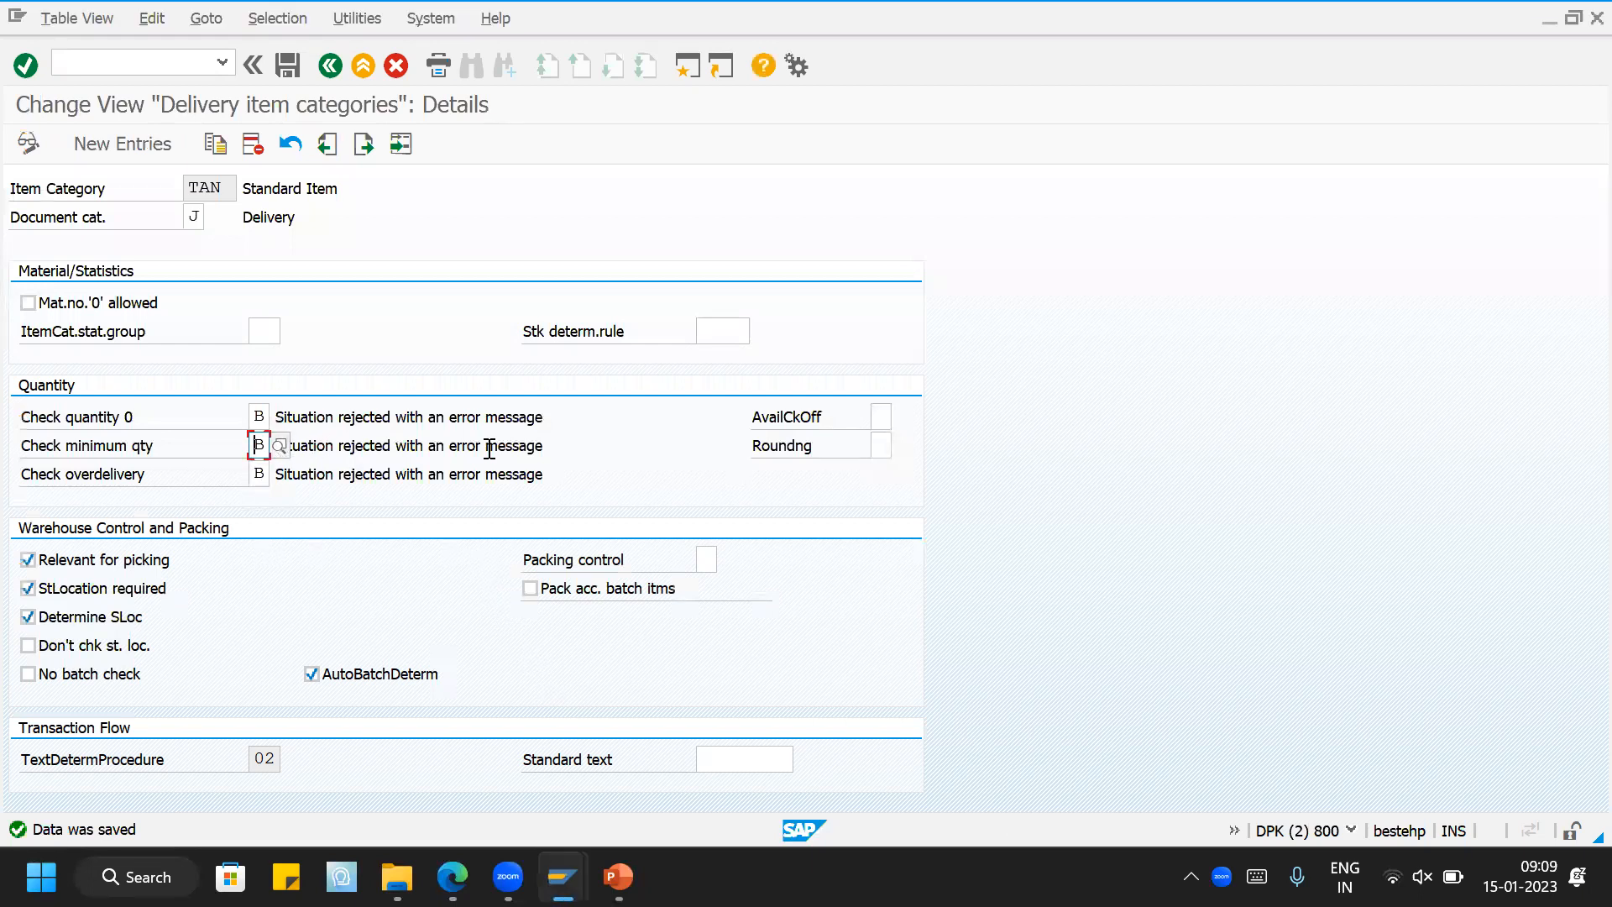
mouse_move(562, 877)
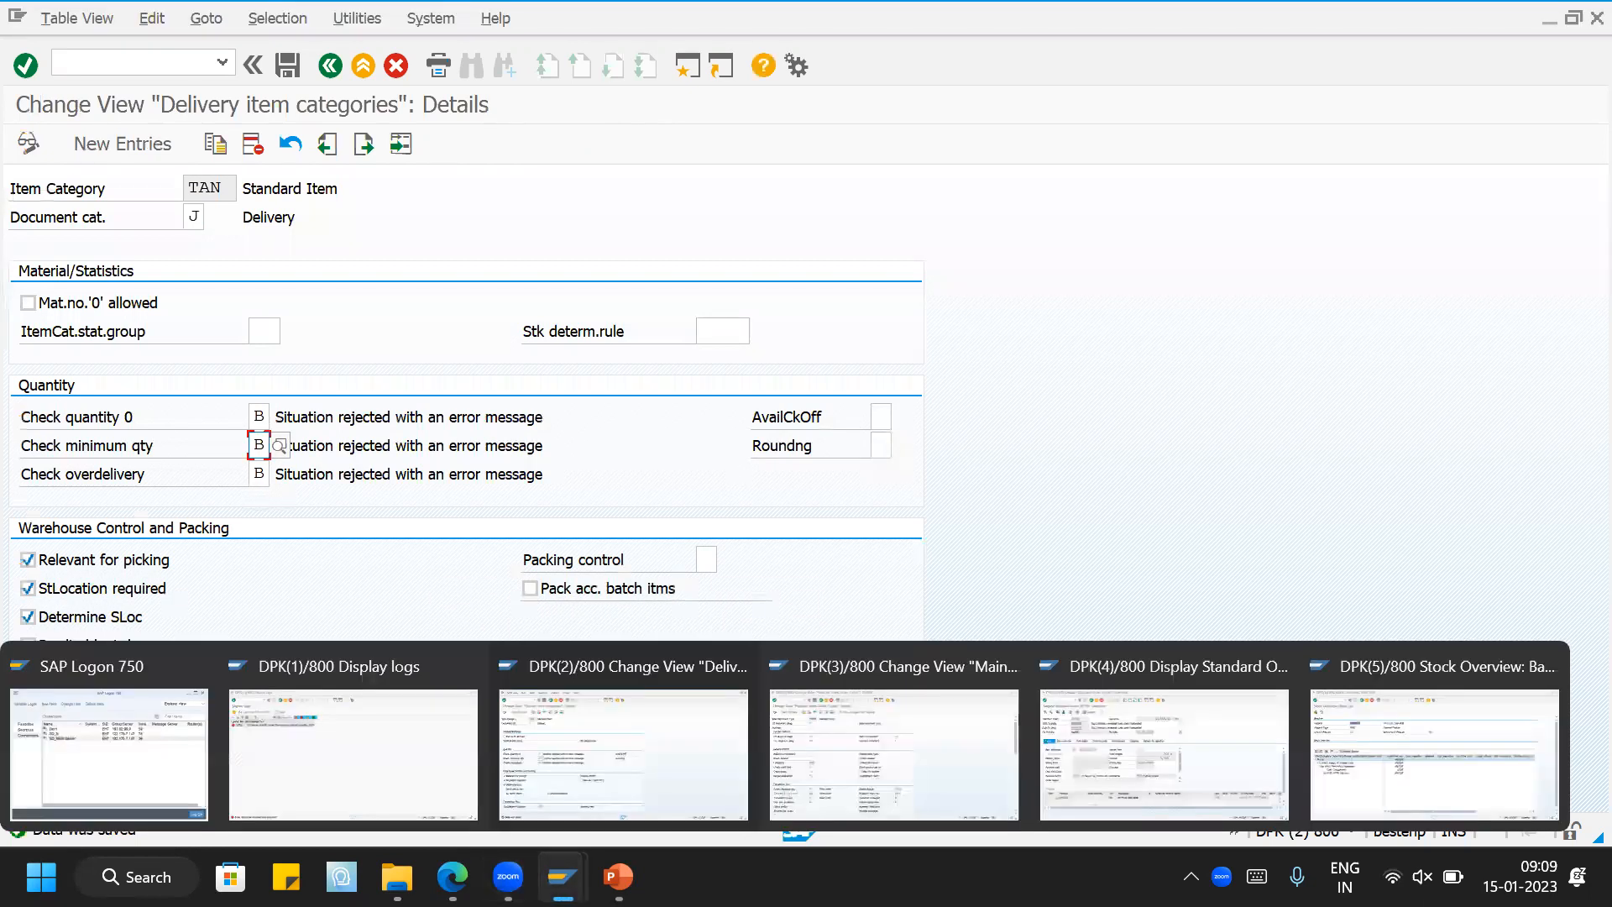
click(353, 696)
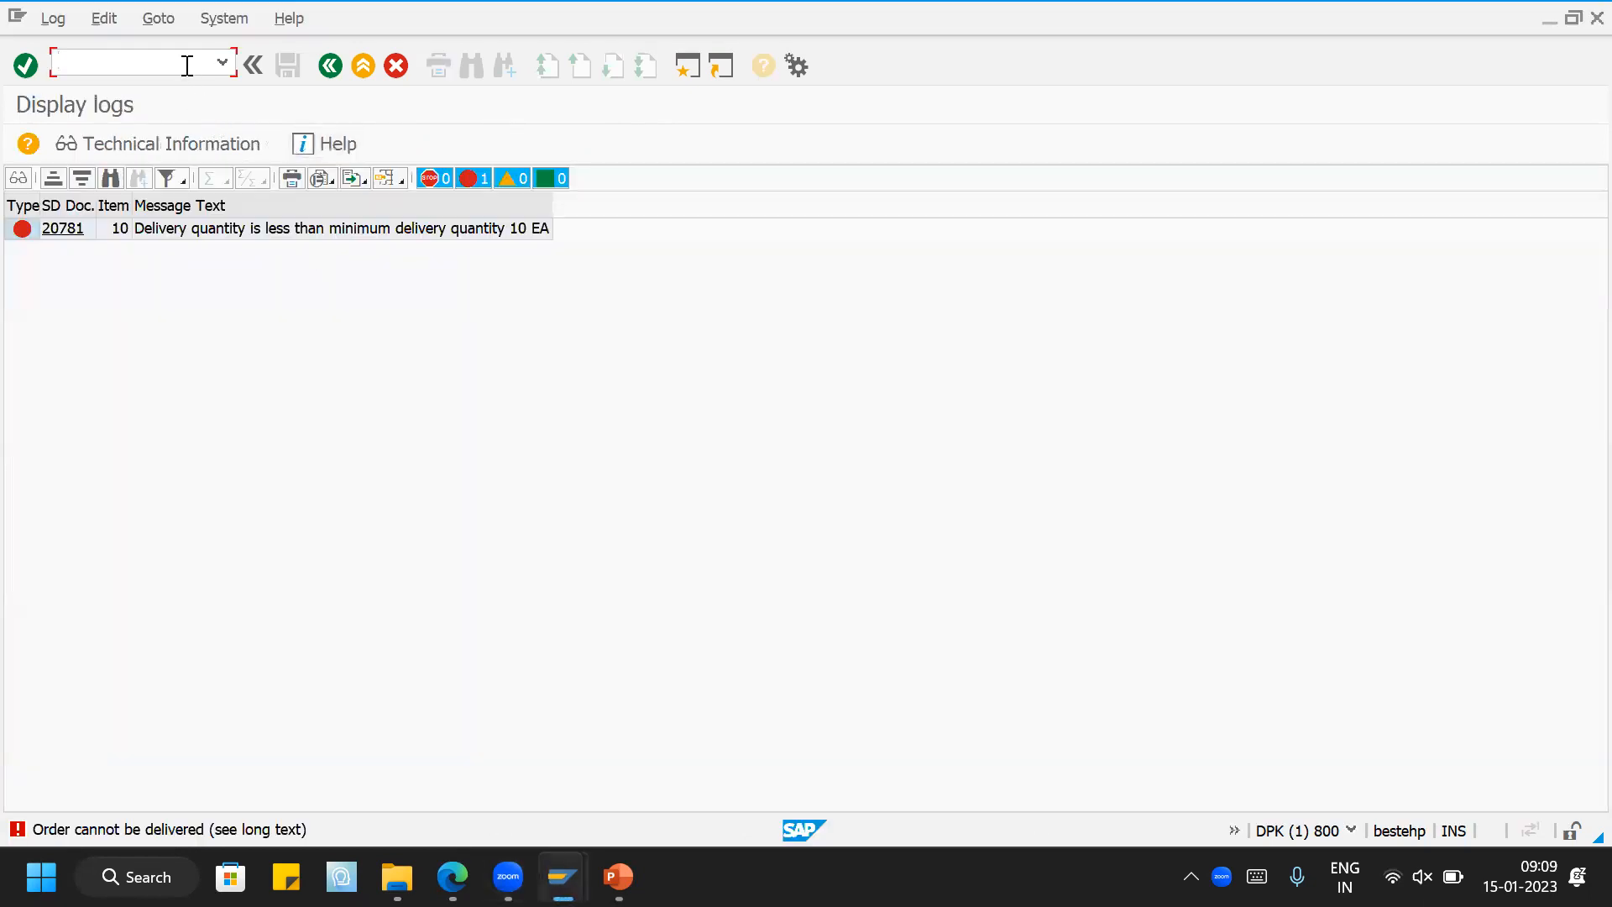
Step: Open the sales order for change, set the HM0001 order quantity to 10 EA and save the order
key(Return)
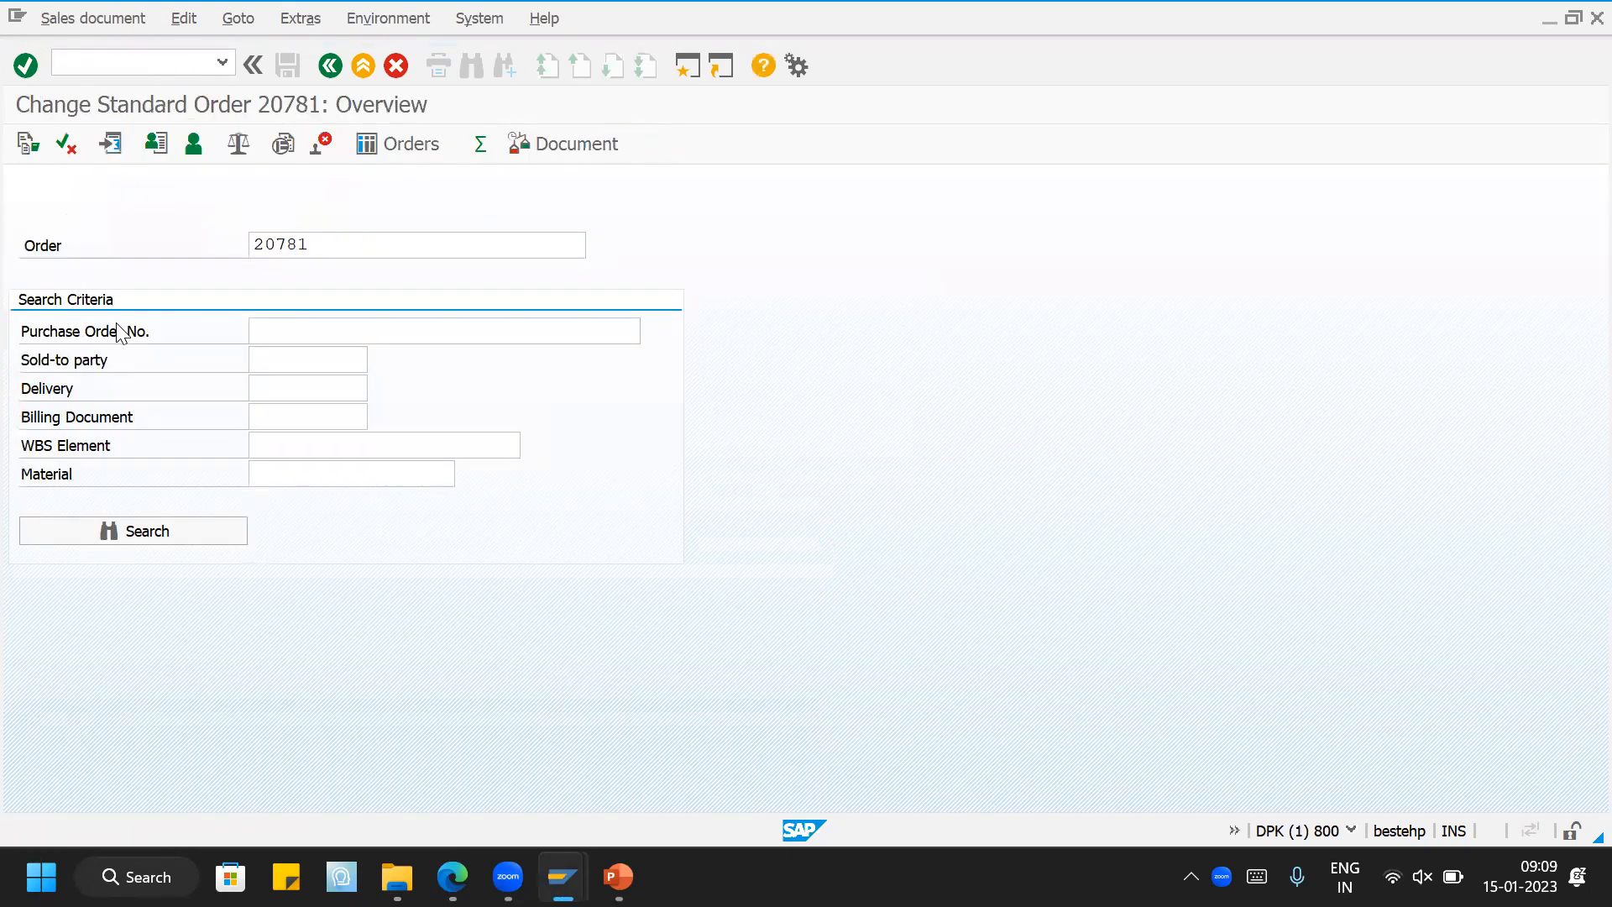
click(374, 700)
text(10)
key(Return)
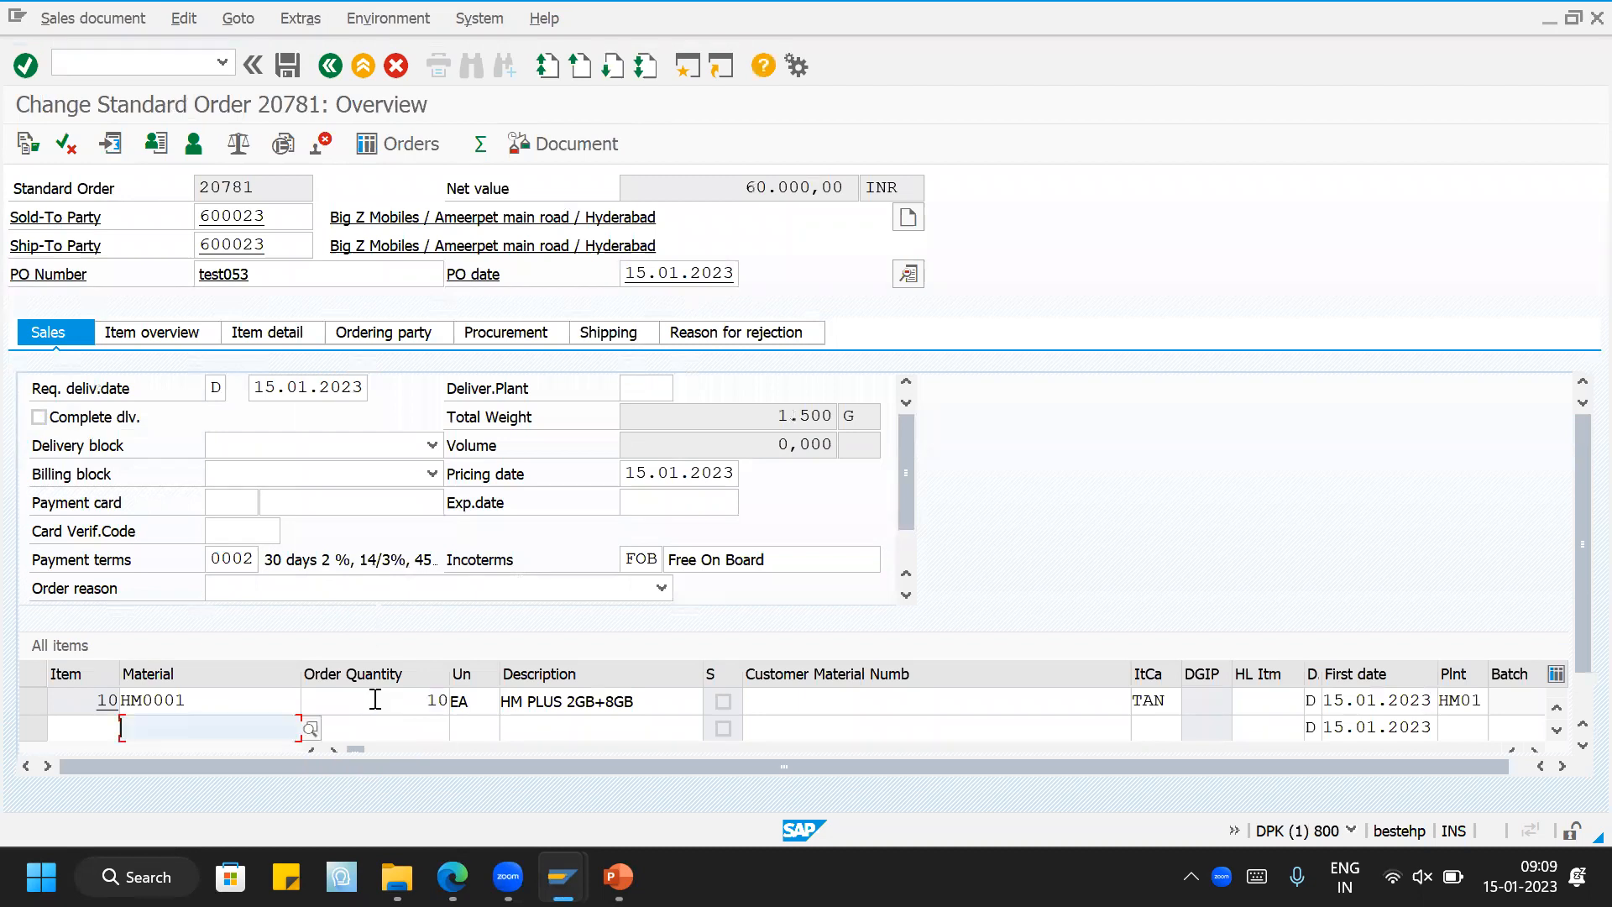
click(292, 66)
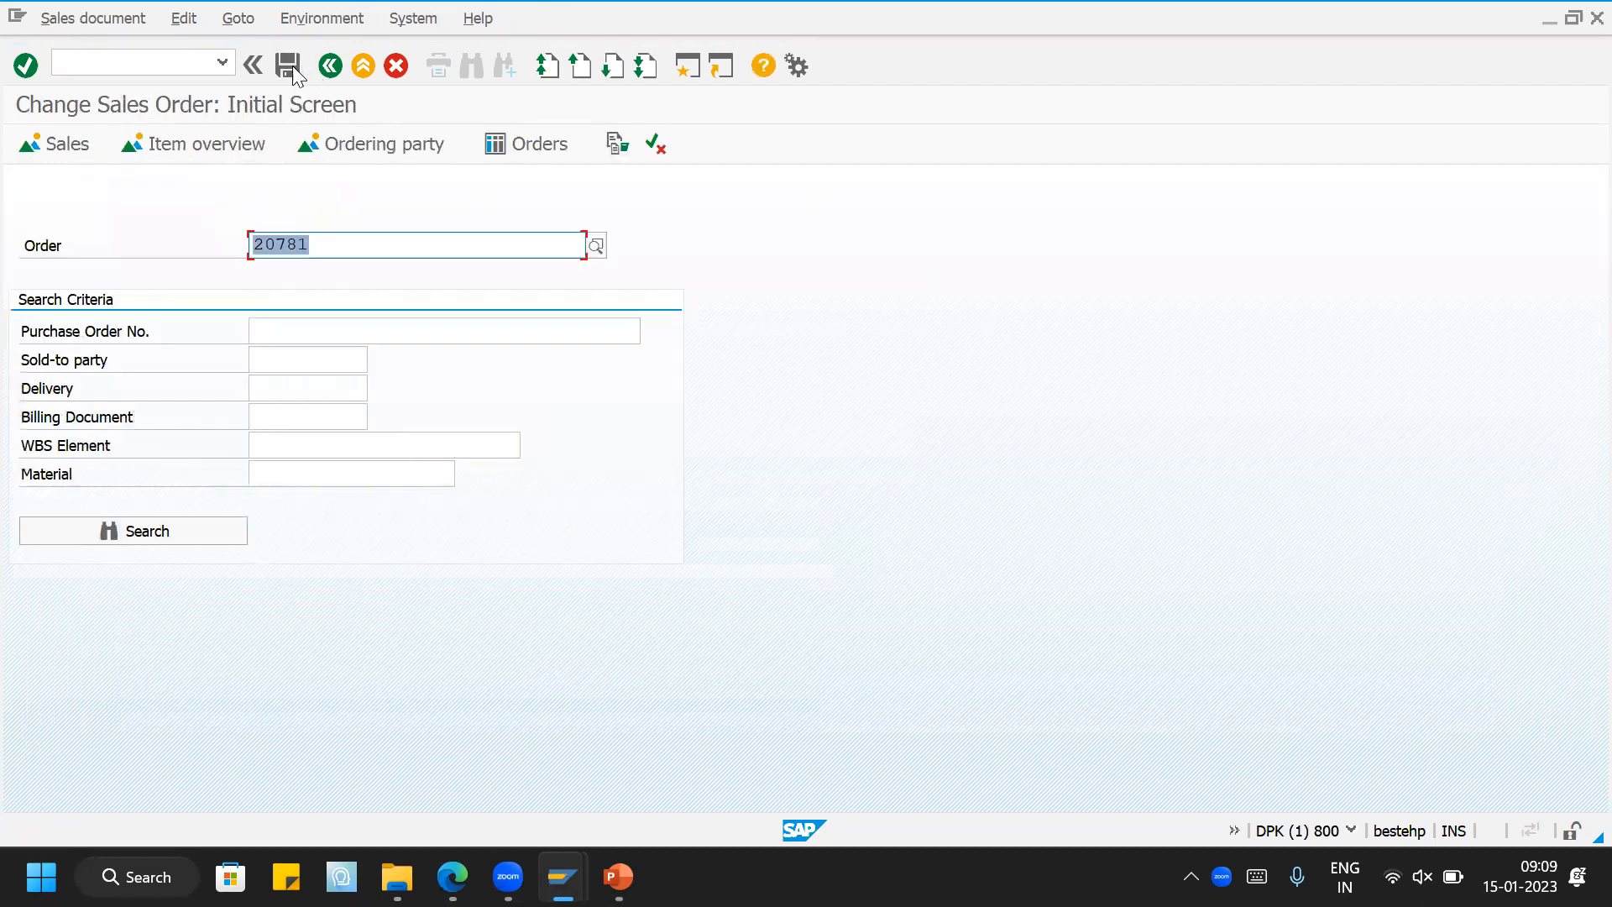
Step: Reopen the saved sales order and create an outbound delivery from it
click(92, 18)
click(408, 553)
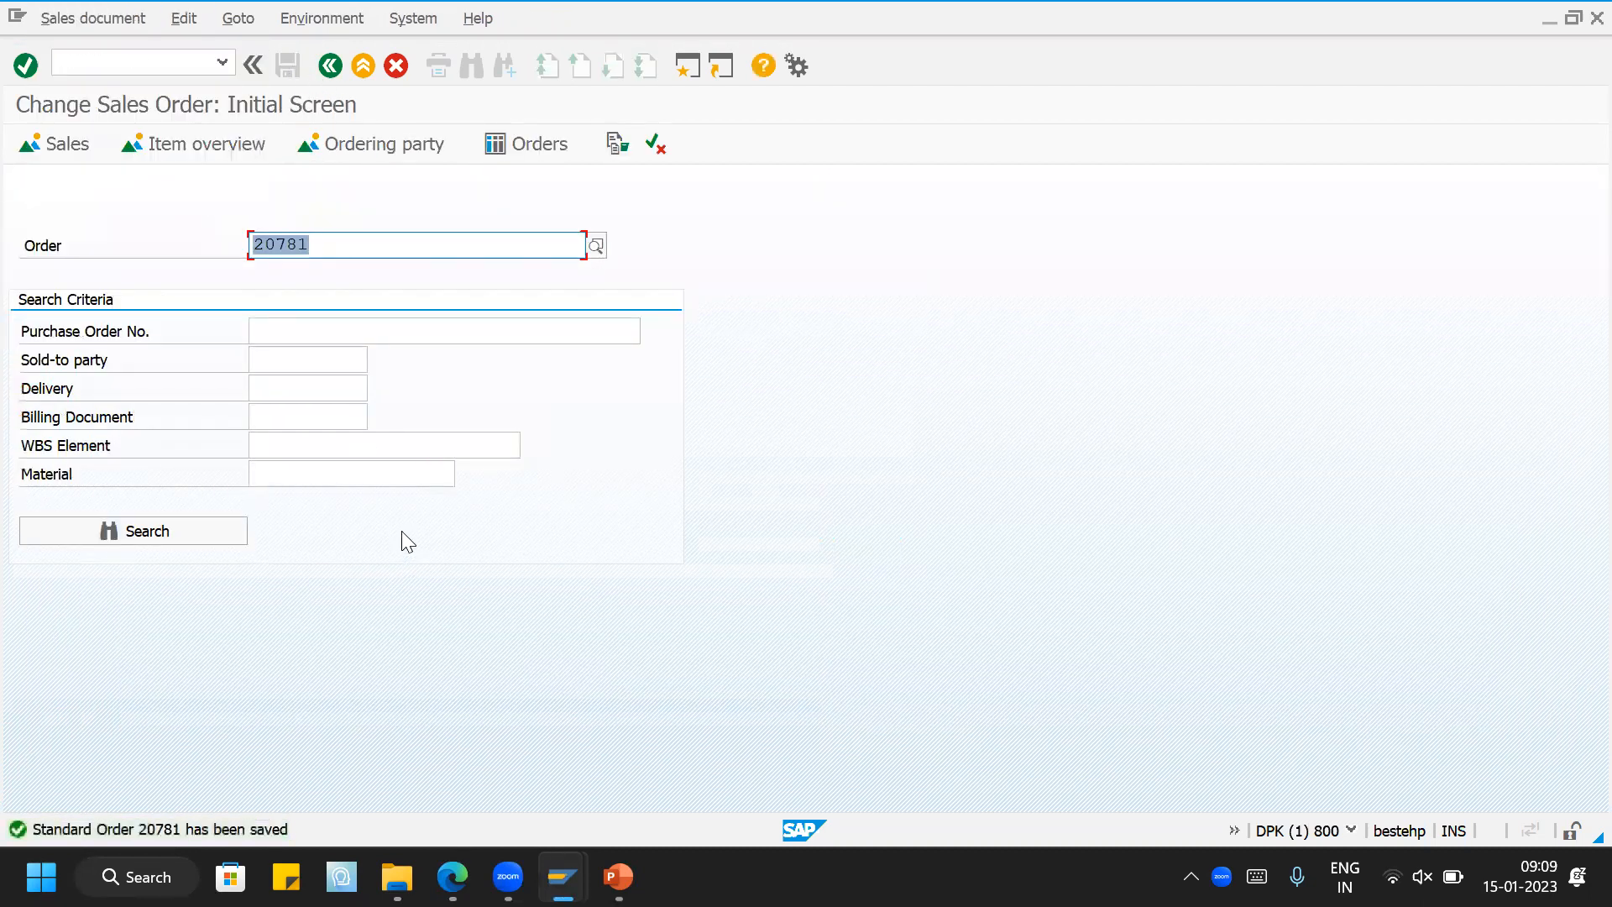
key(Return)
click(79, 17)
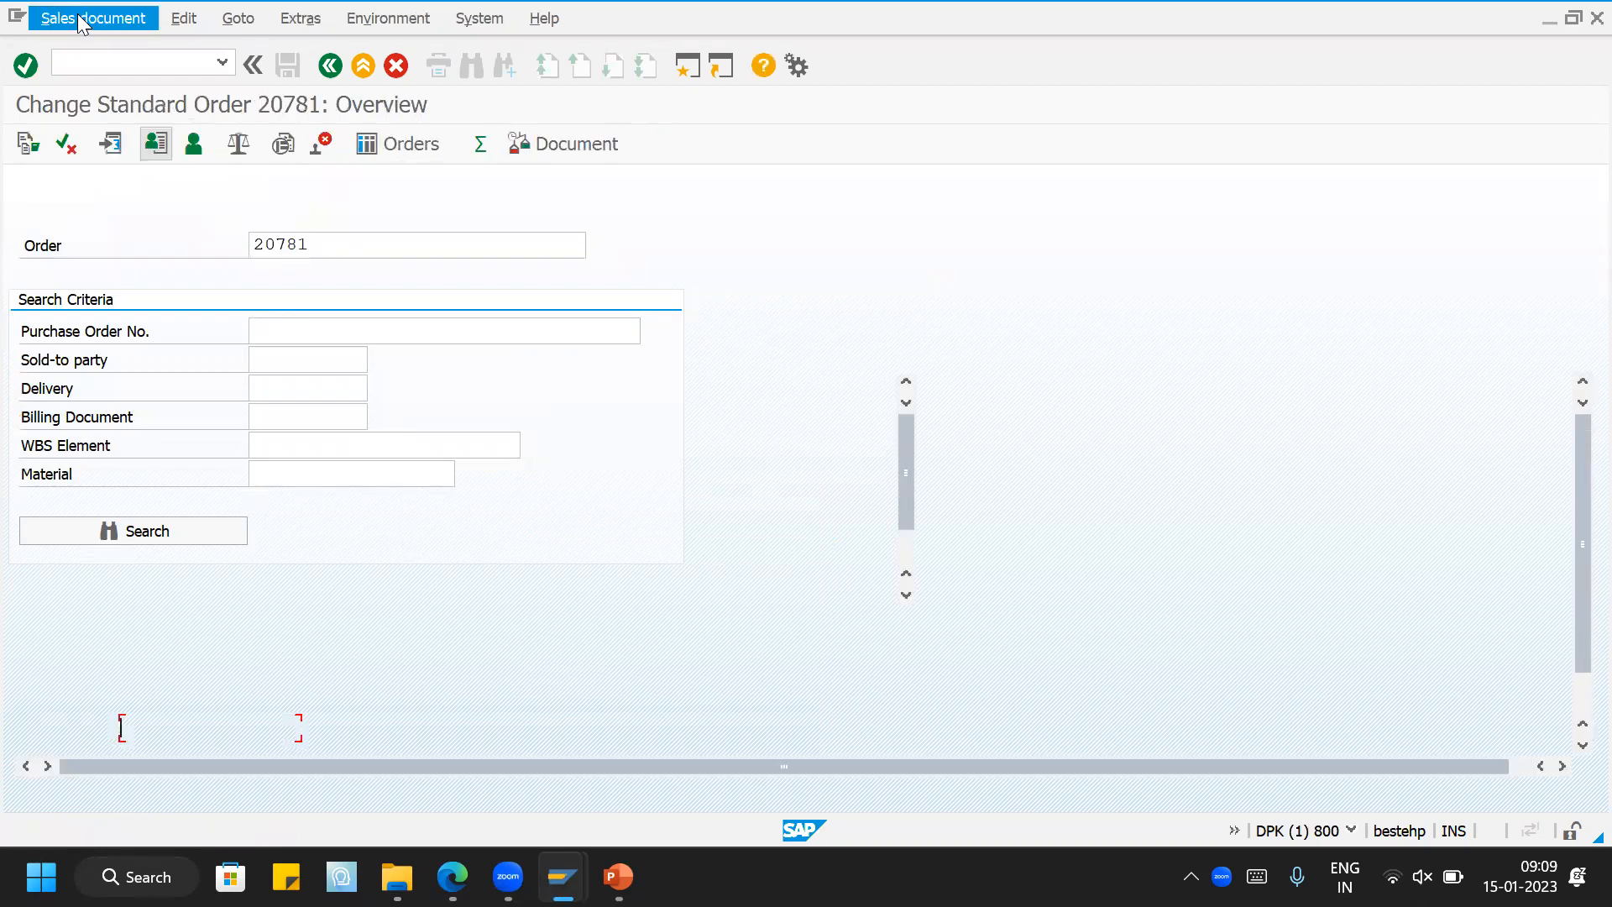
click(97, 220)
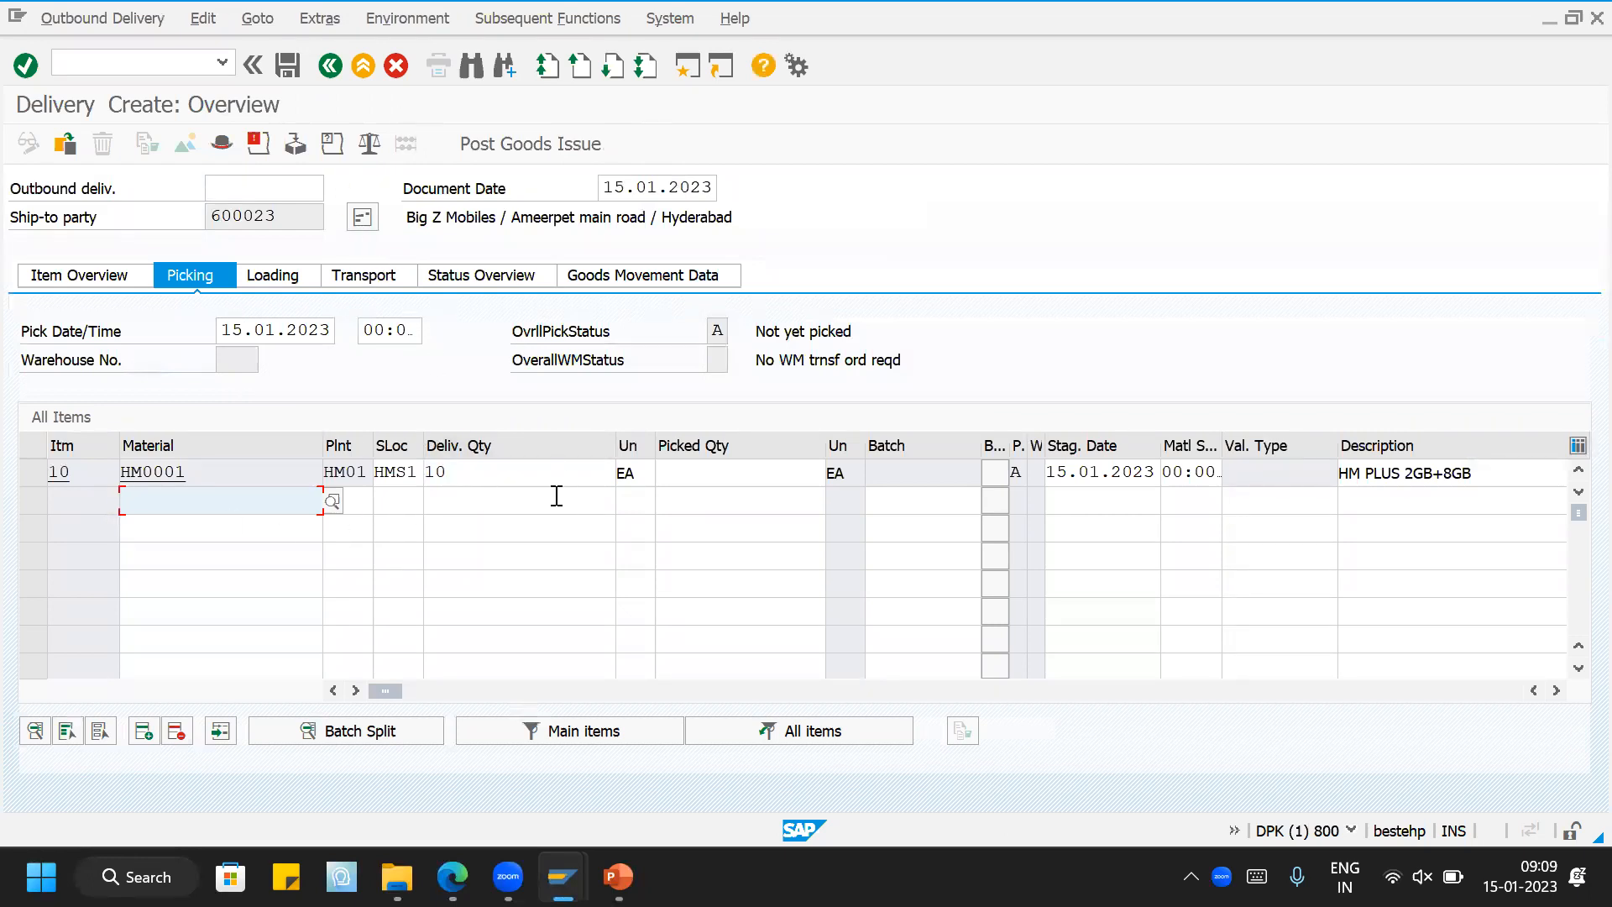
Step: Try to set the delivery quantity of the HM0001 item to 0
click(498, 477)
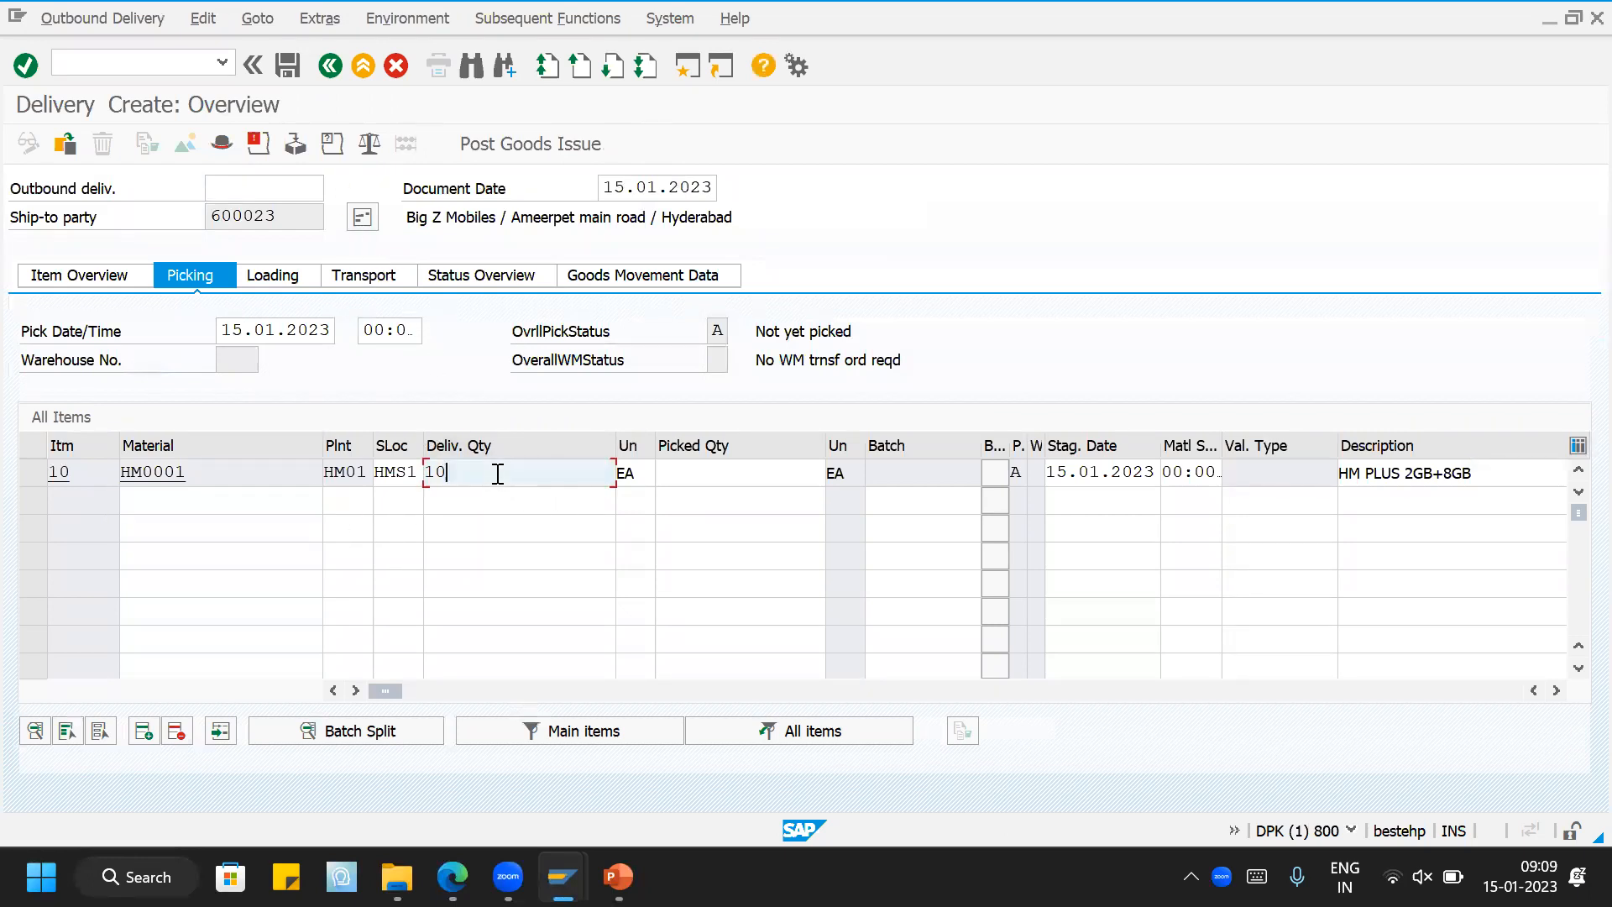
key(BackSpace)
key(BackSpace)
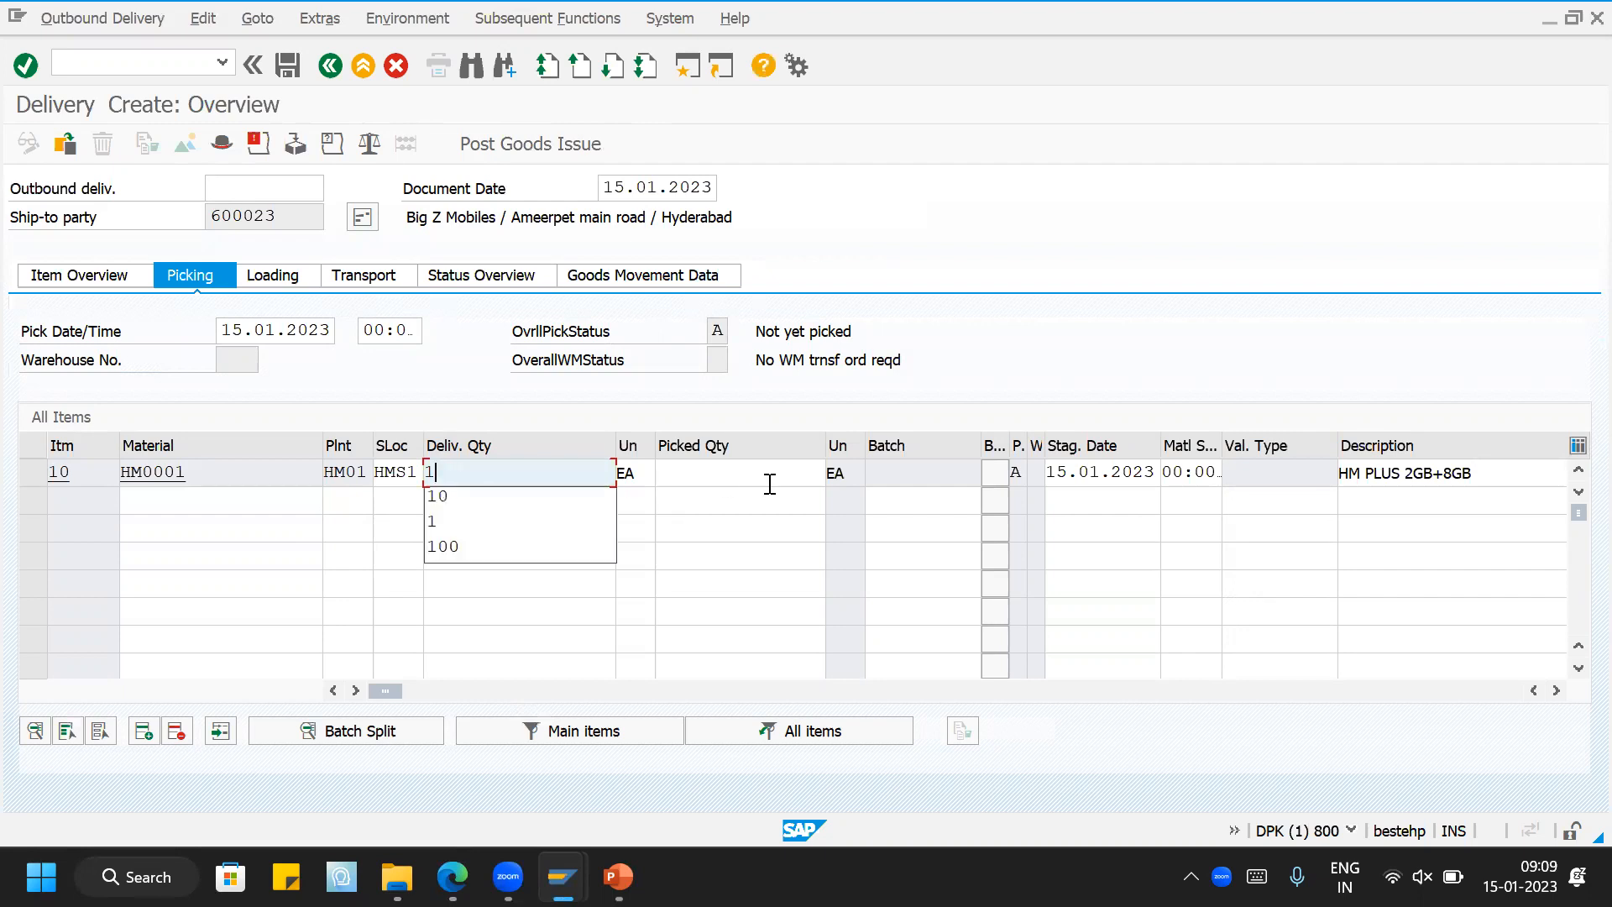
text(0)
key(Return)
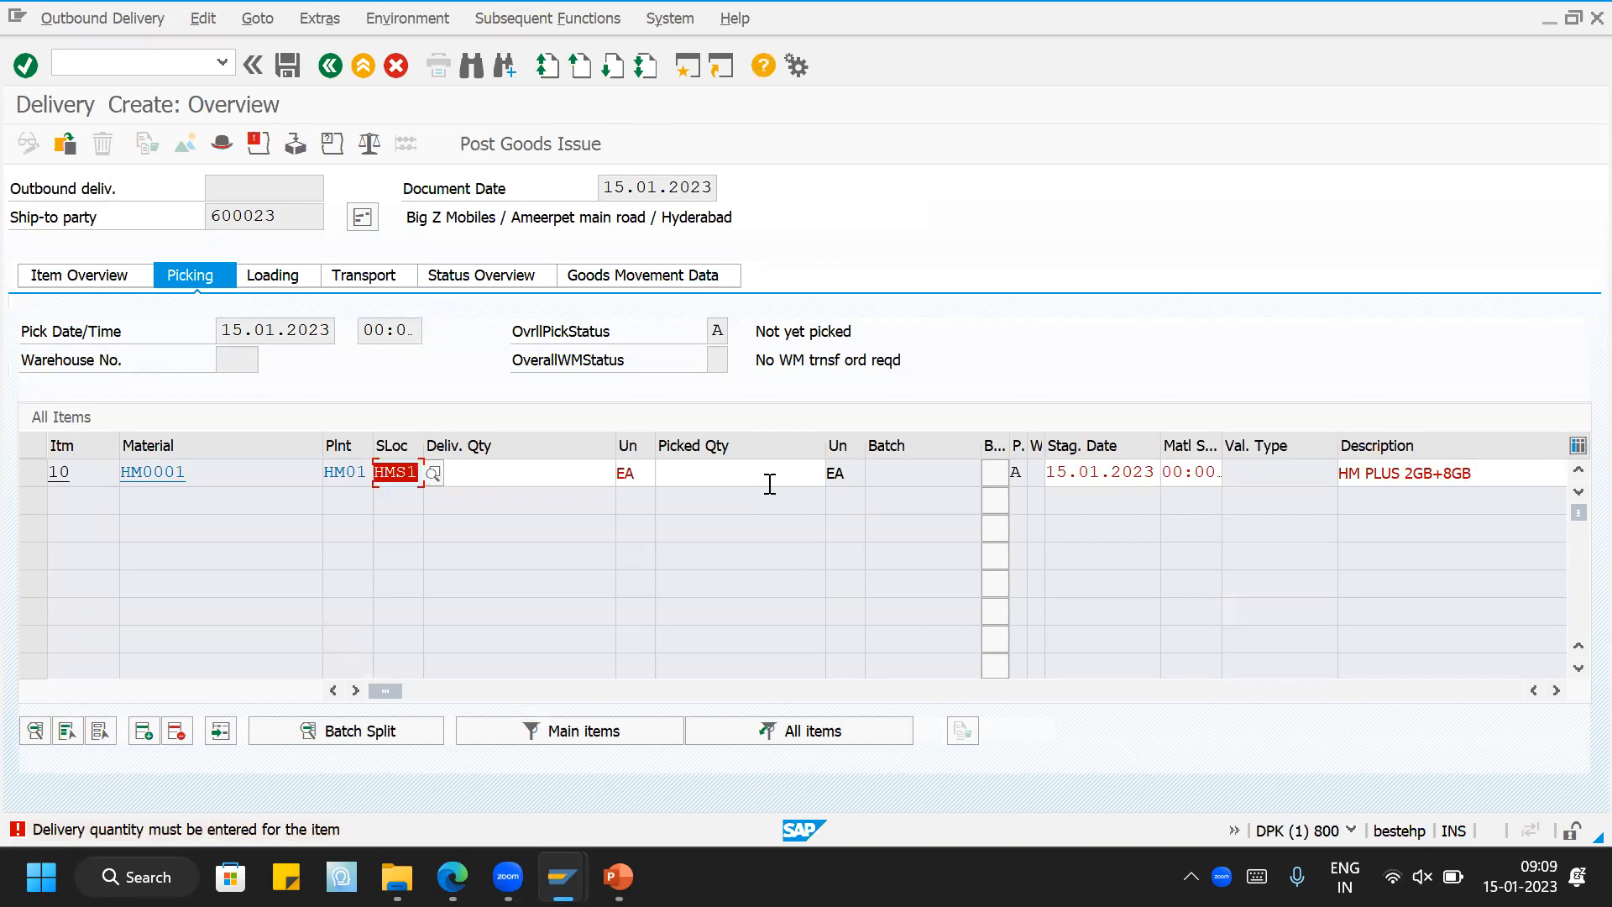
Step: Review the Check quantity 0 setting of delivery item category TAN and return to the delivery
mouse_move(561, 877)
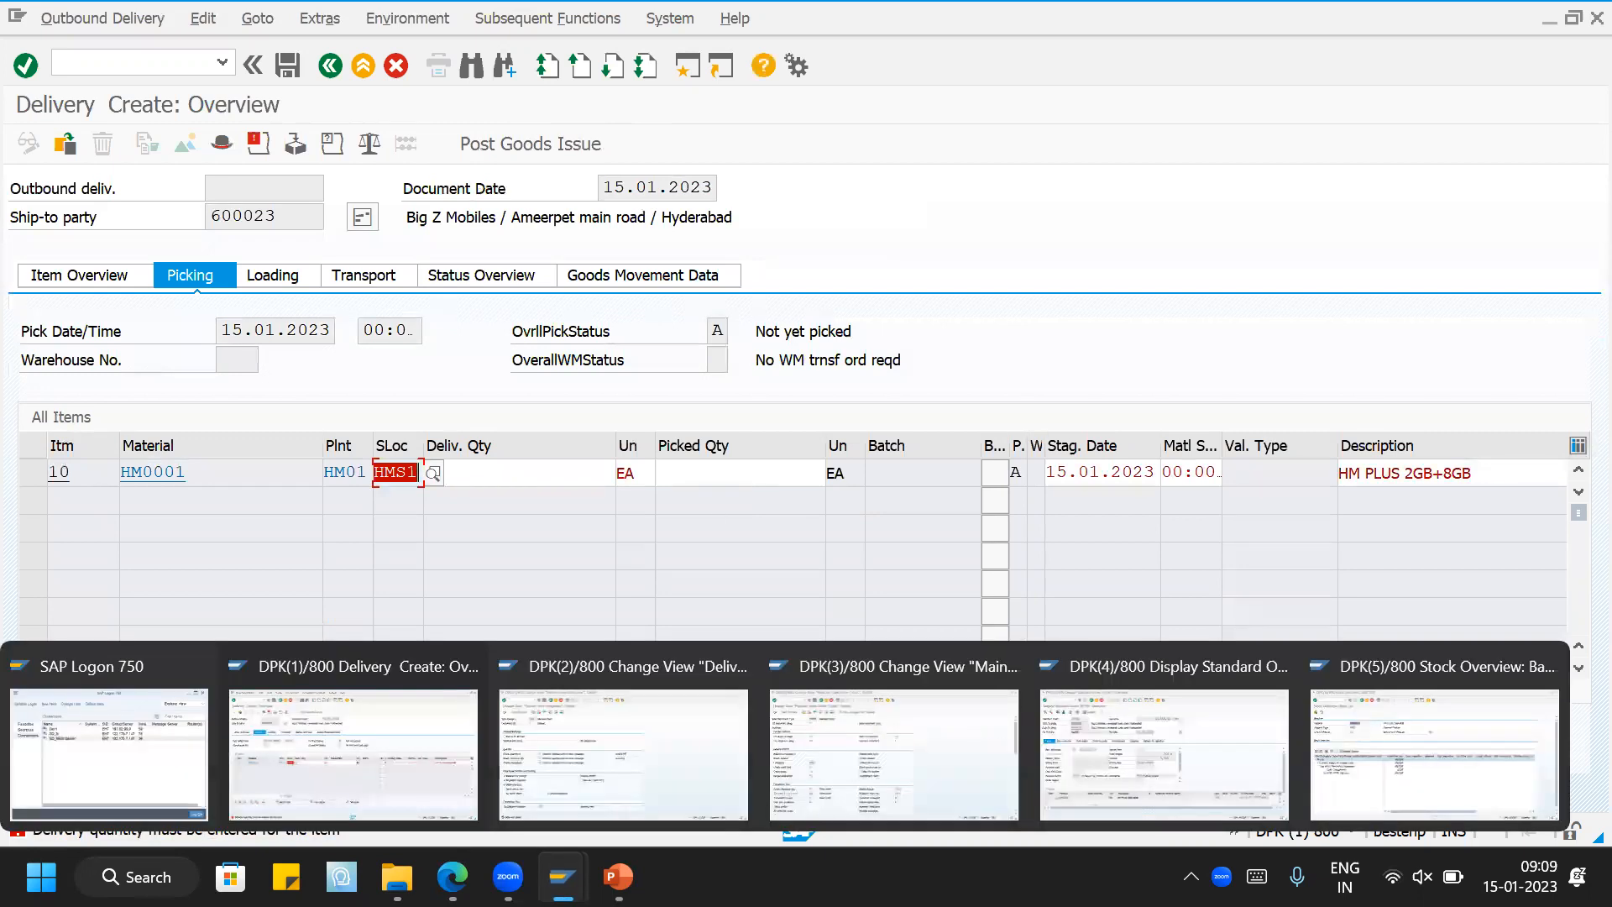
click(561, 781)
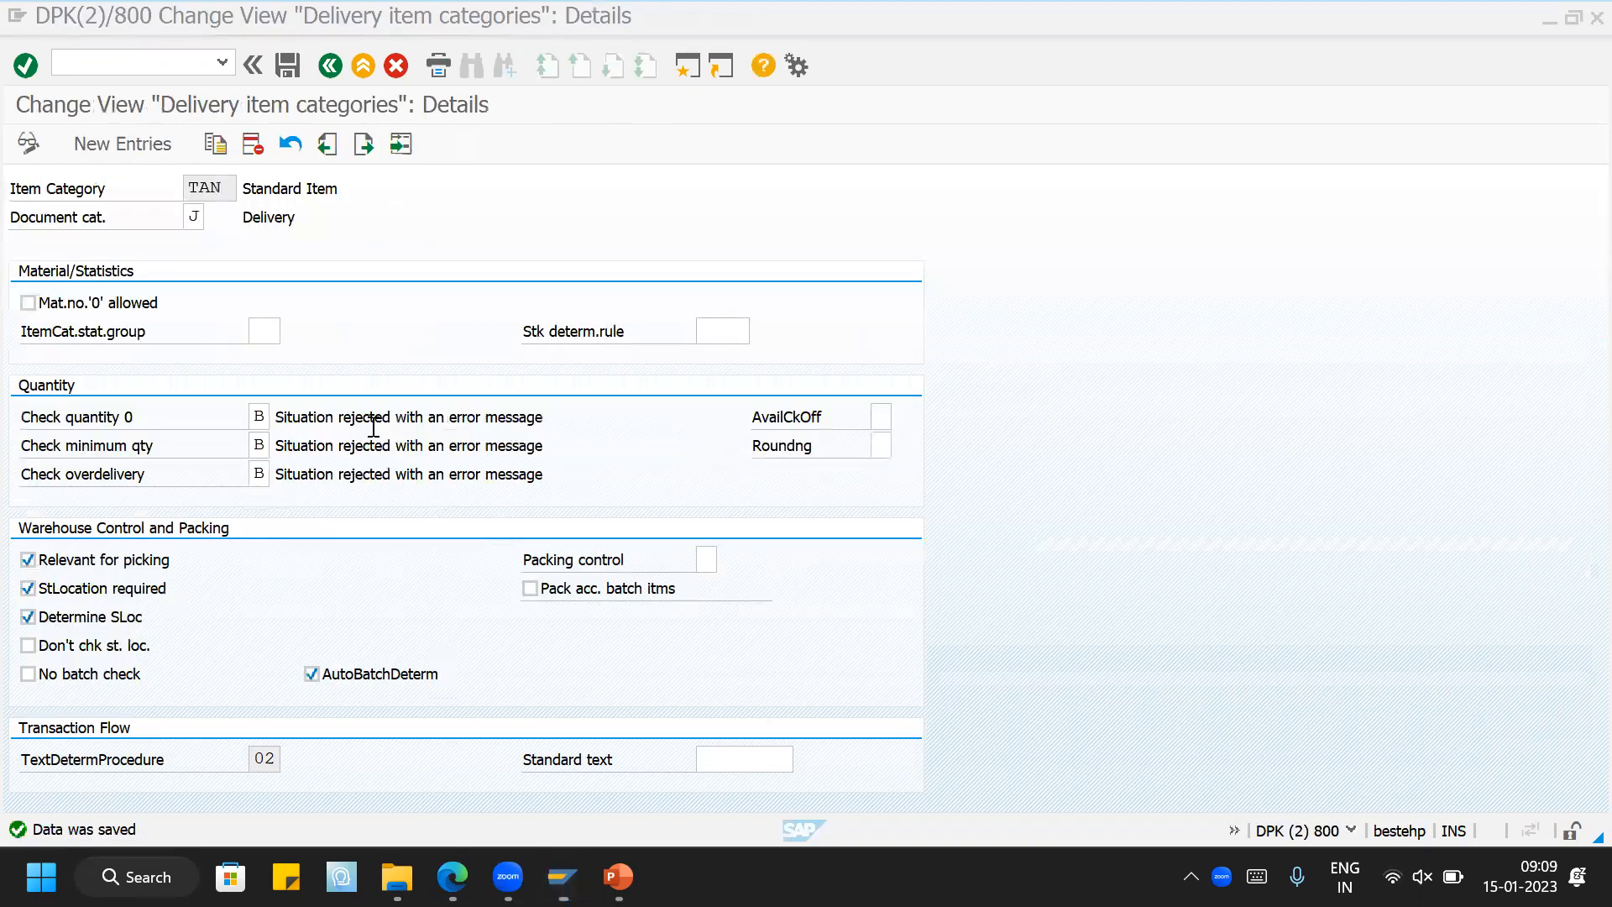
key(alt+Tab)
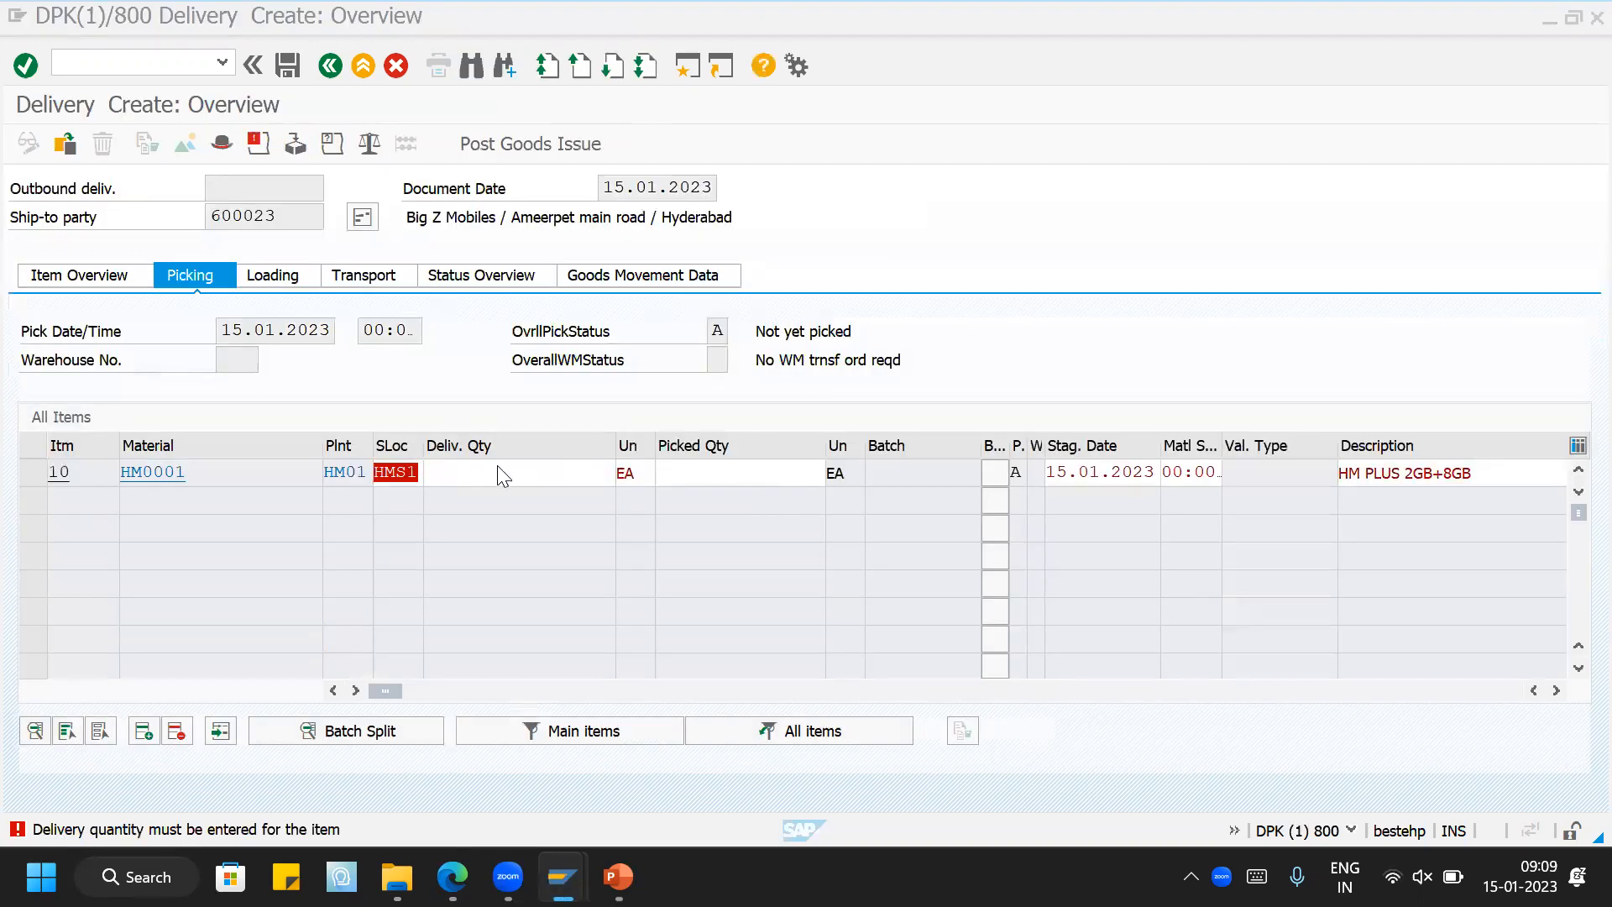
Step: Try to set the delivery quantity of the HM0001 item to 20
click(467, 471)
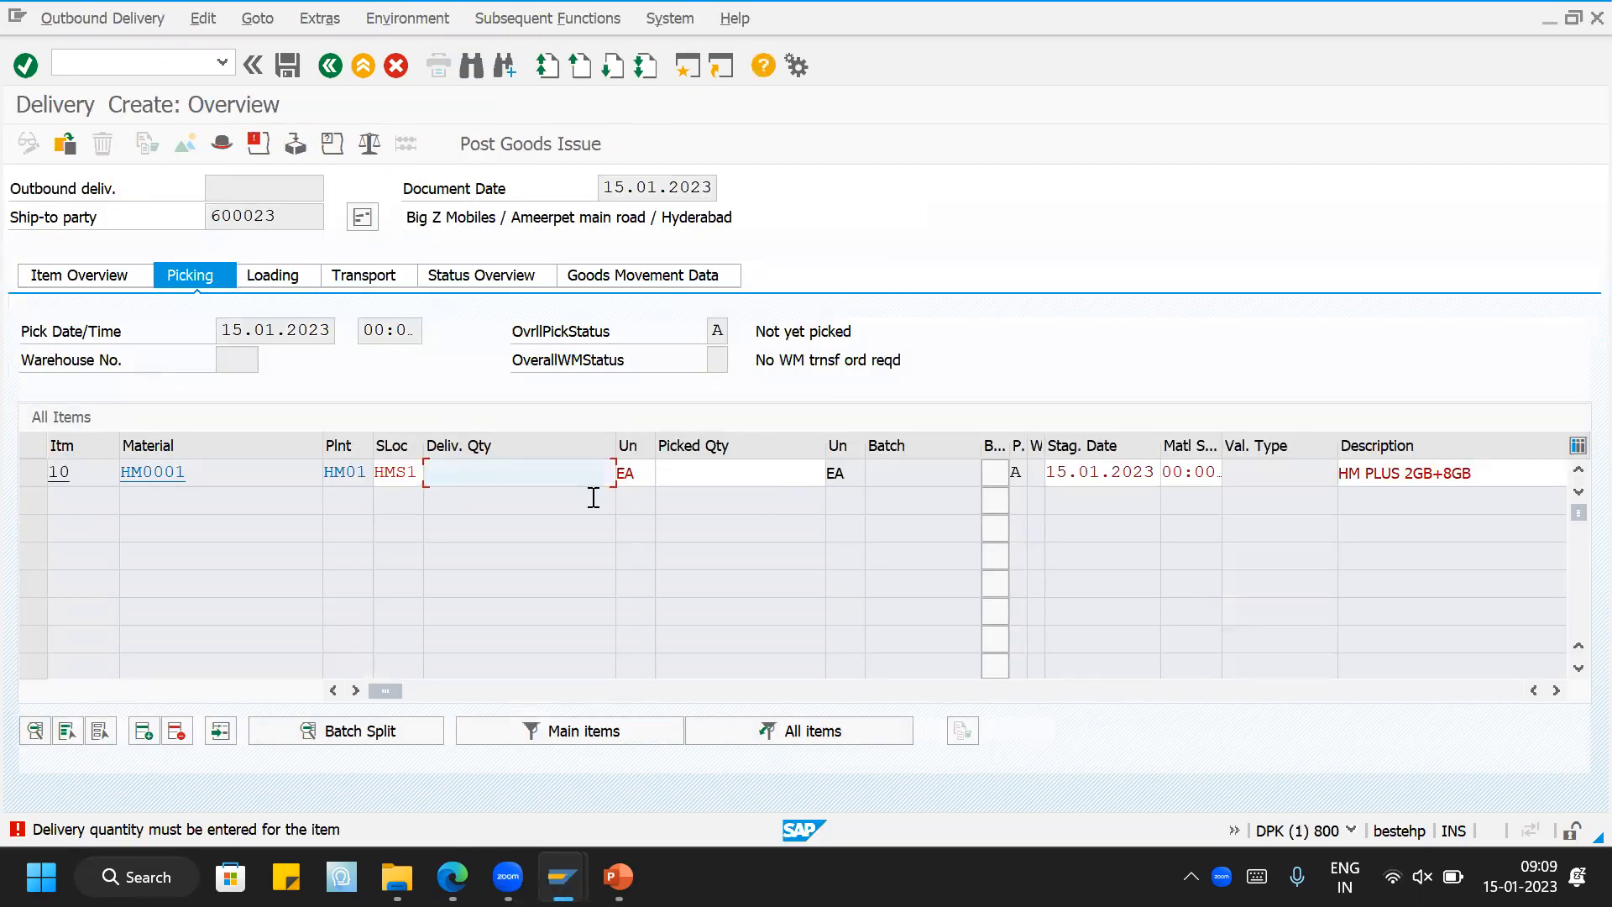
text(20)
key(Return)
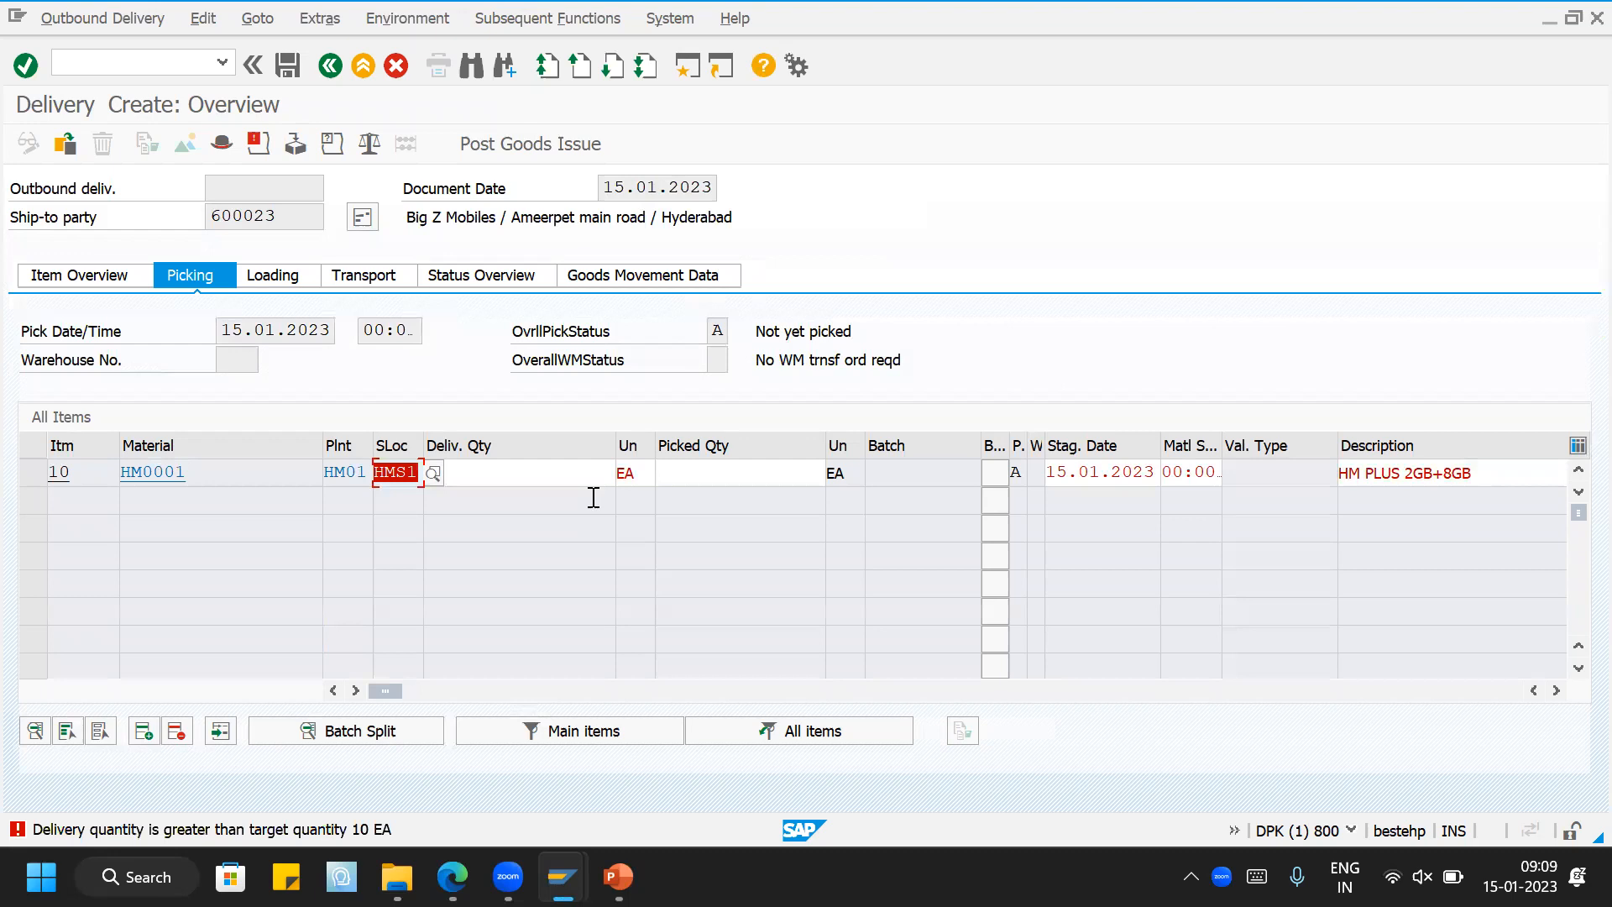
key(Tab)
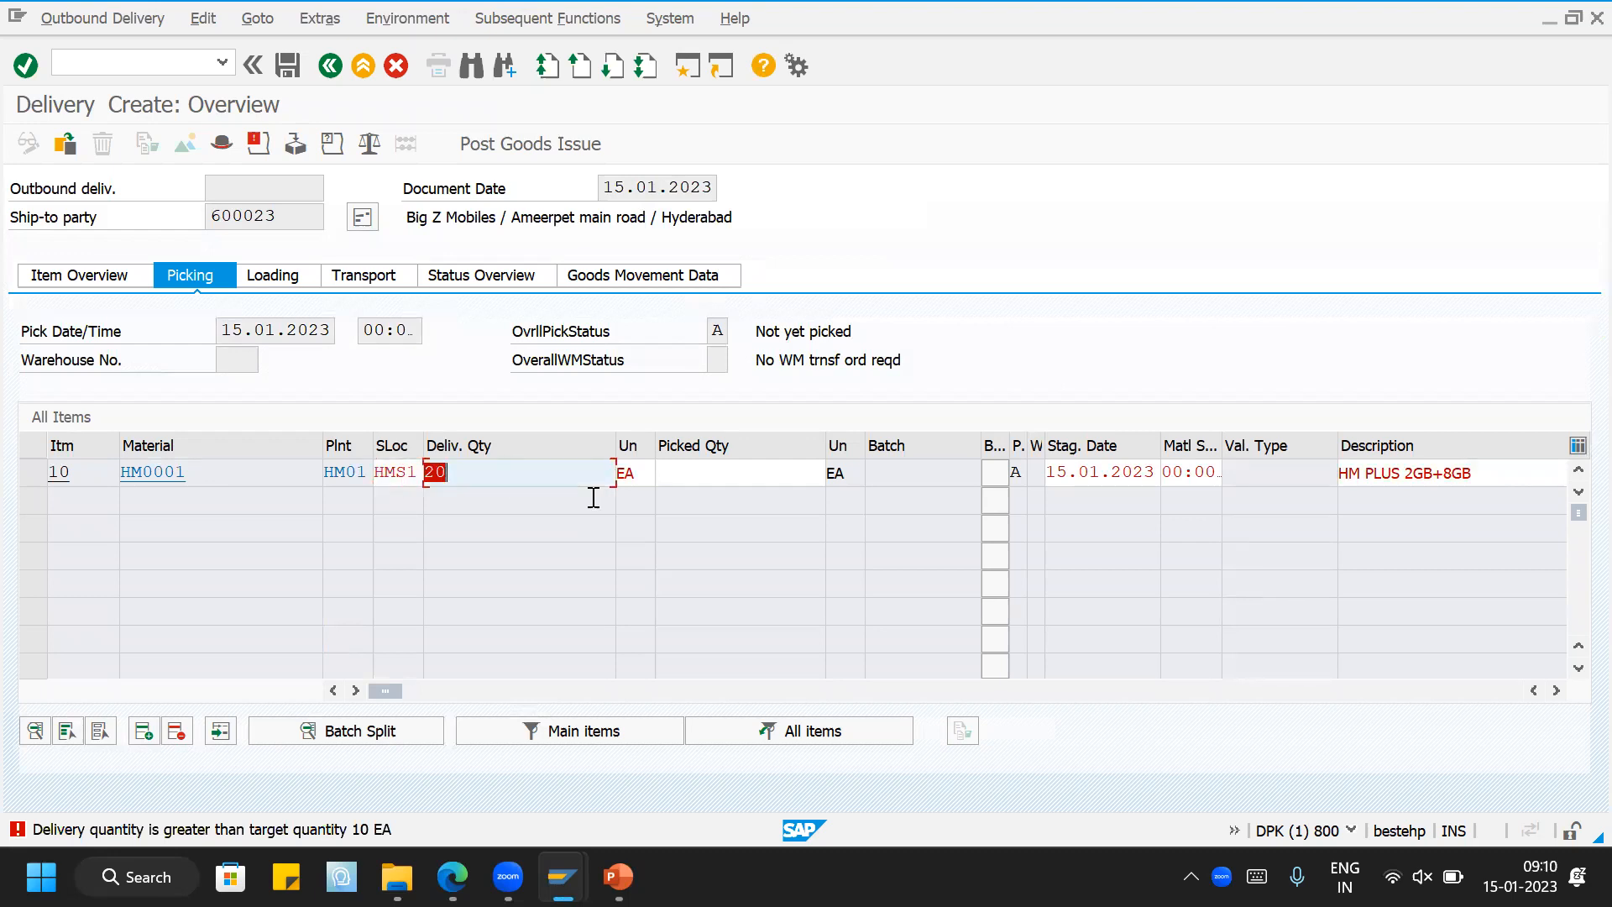
Step: For delivery item category TAN, set Check quantity 0, Check minimum qty and Check overdelivery to A, Note about the situation
key(alt+Tab)
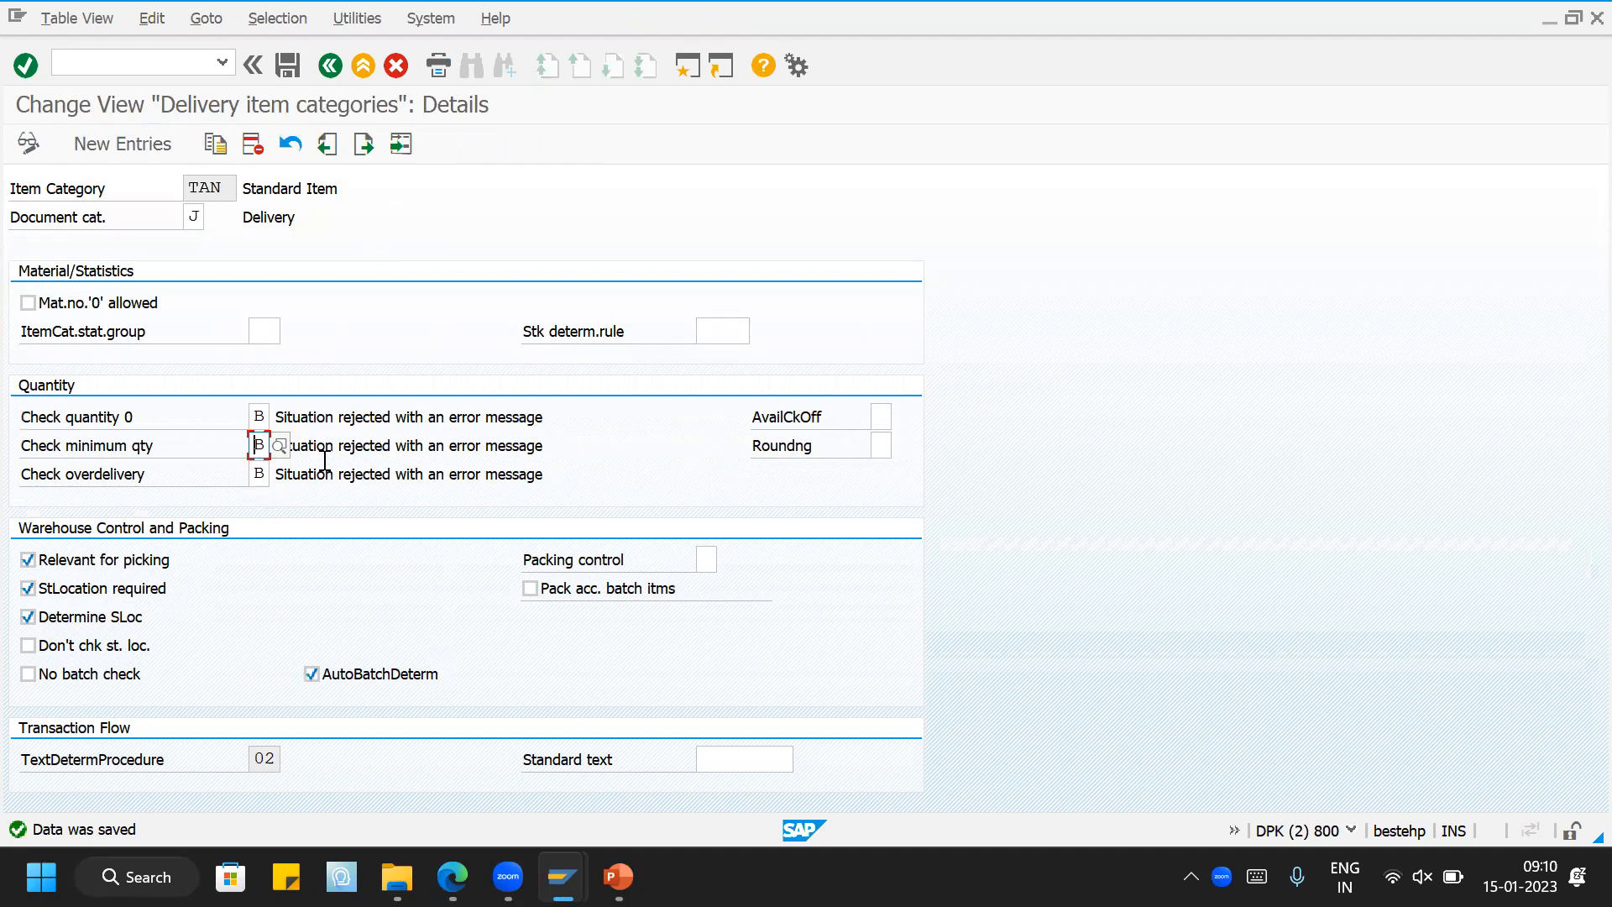
click(256, 417)
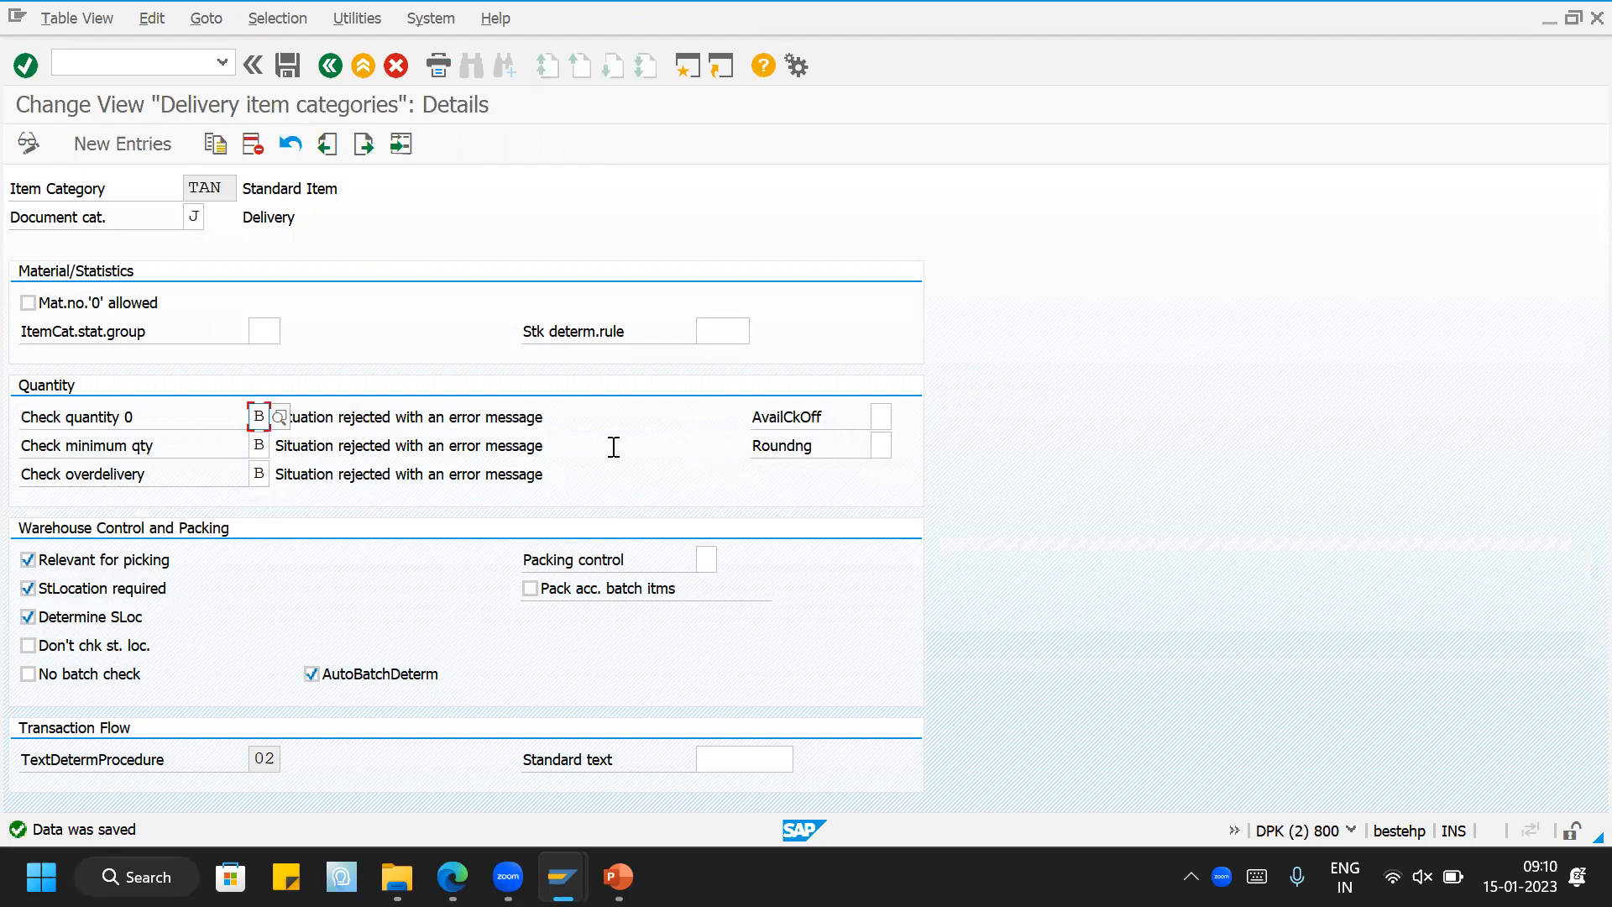
text(a)
key(Tab)
text(a)
key(Tab)
text(a)
key(Return)
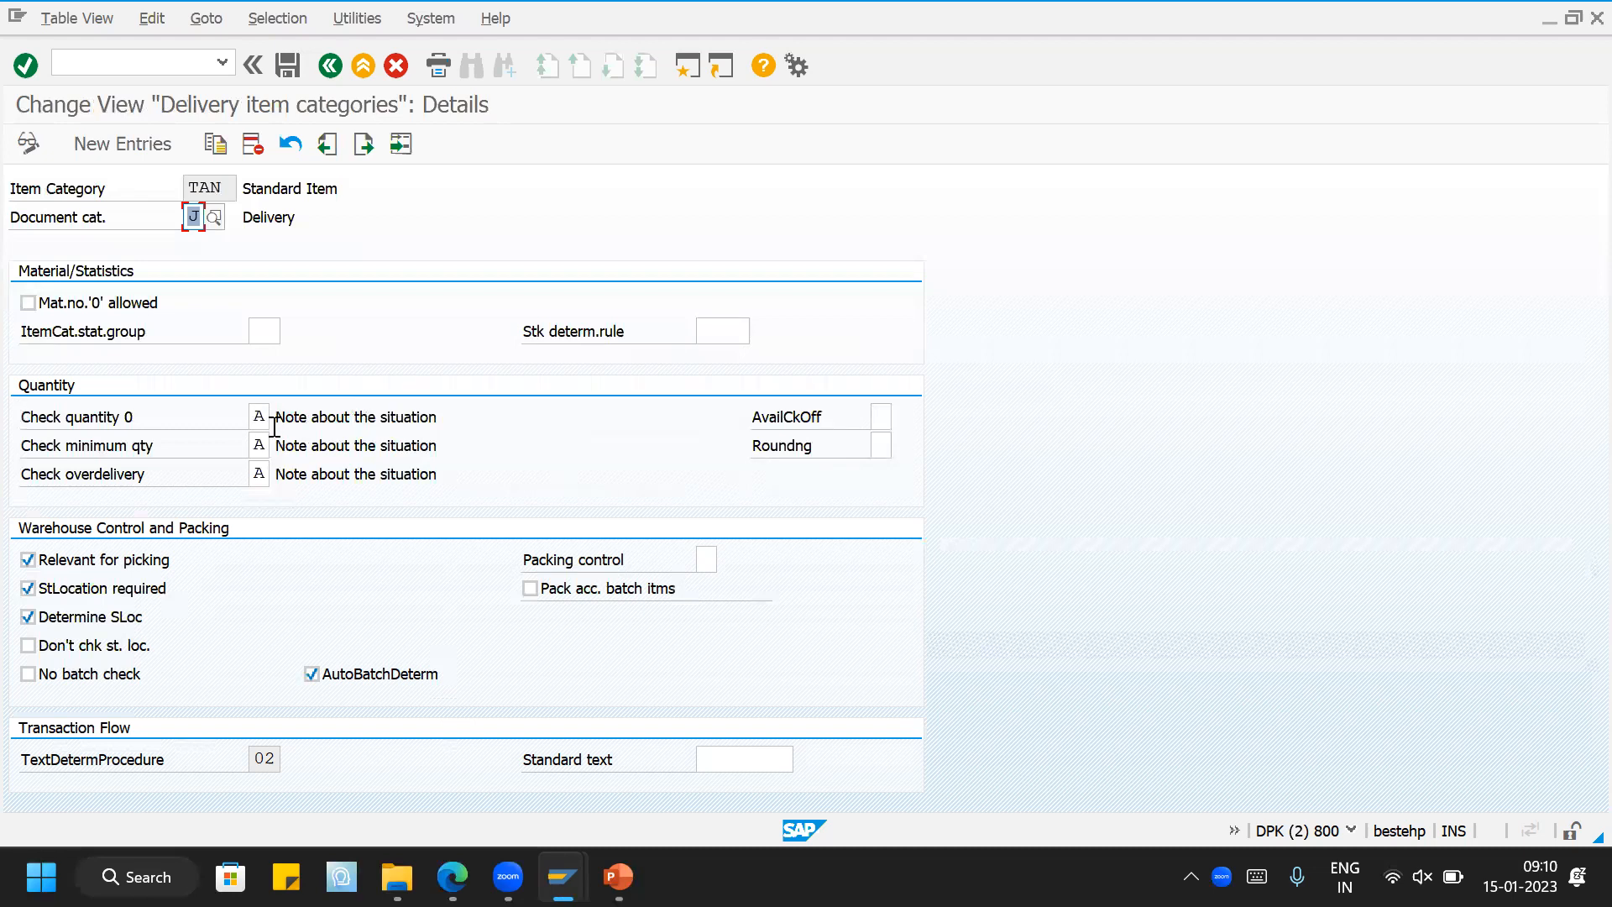
Step: Return to the outbound delivery and set the HM0001 delivery quantity to 10
key(alt+Tab)
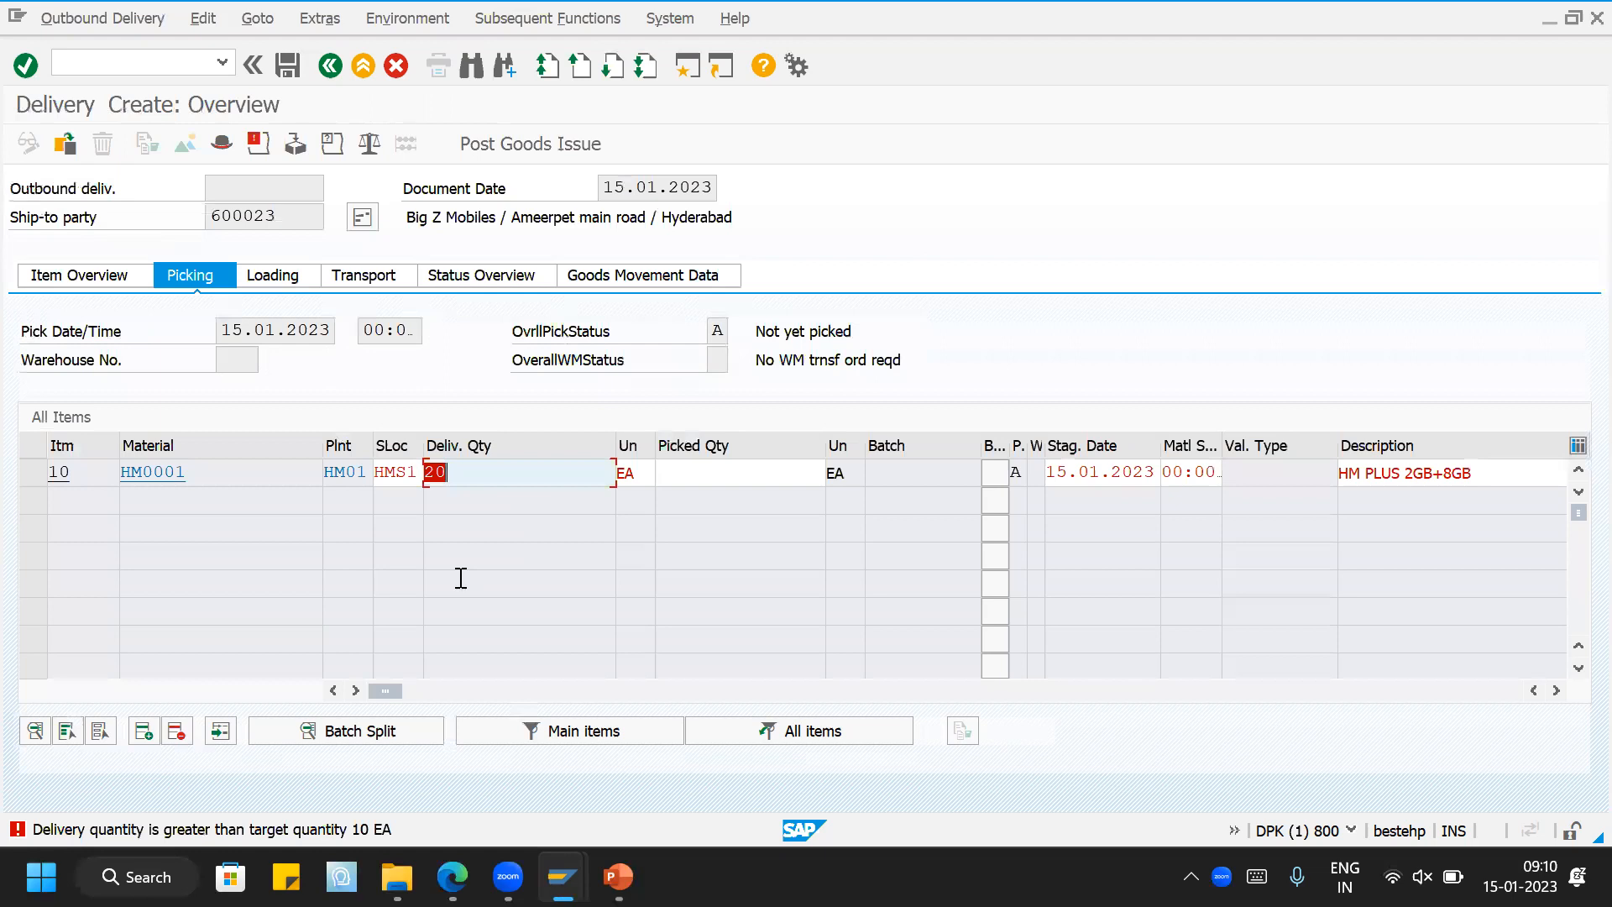
text(10)
key(Return)
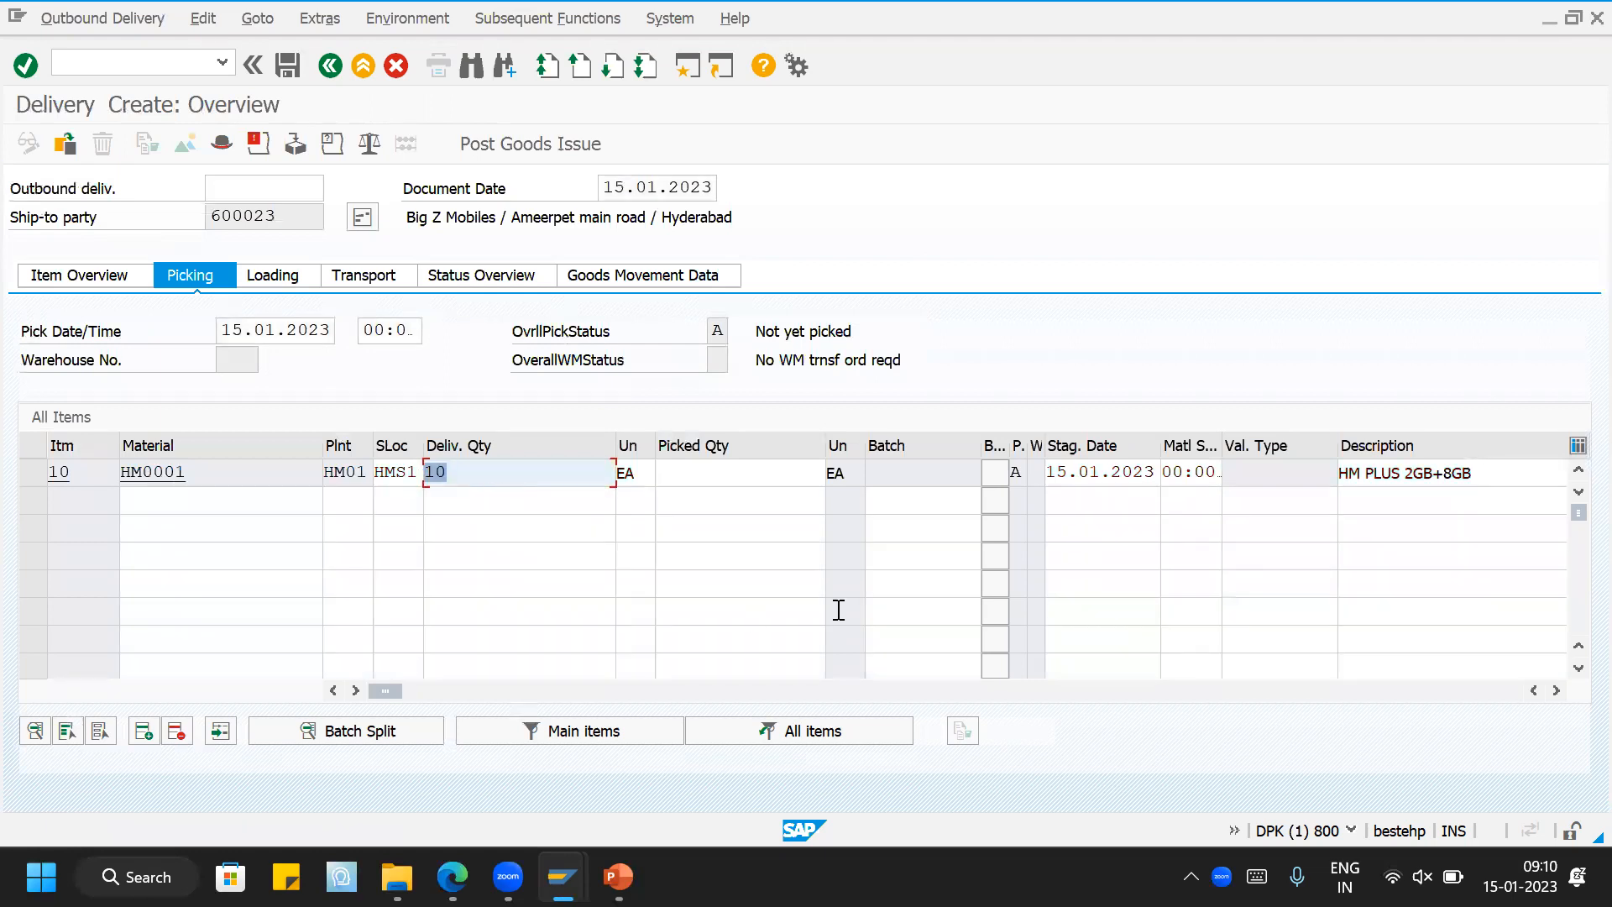
Step: Set the picked quantity of the HM0001 delivery item to 10 and post the goods issue
click(724, 468)
text(10)
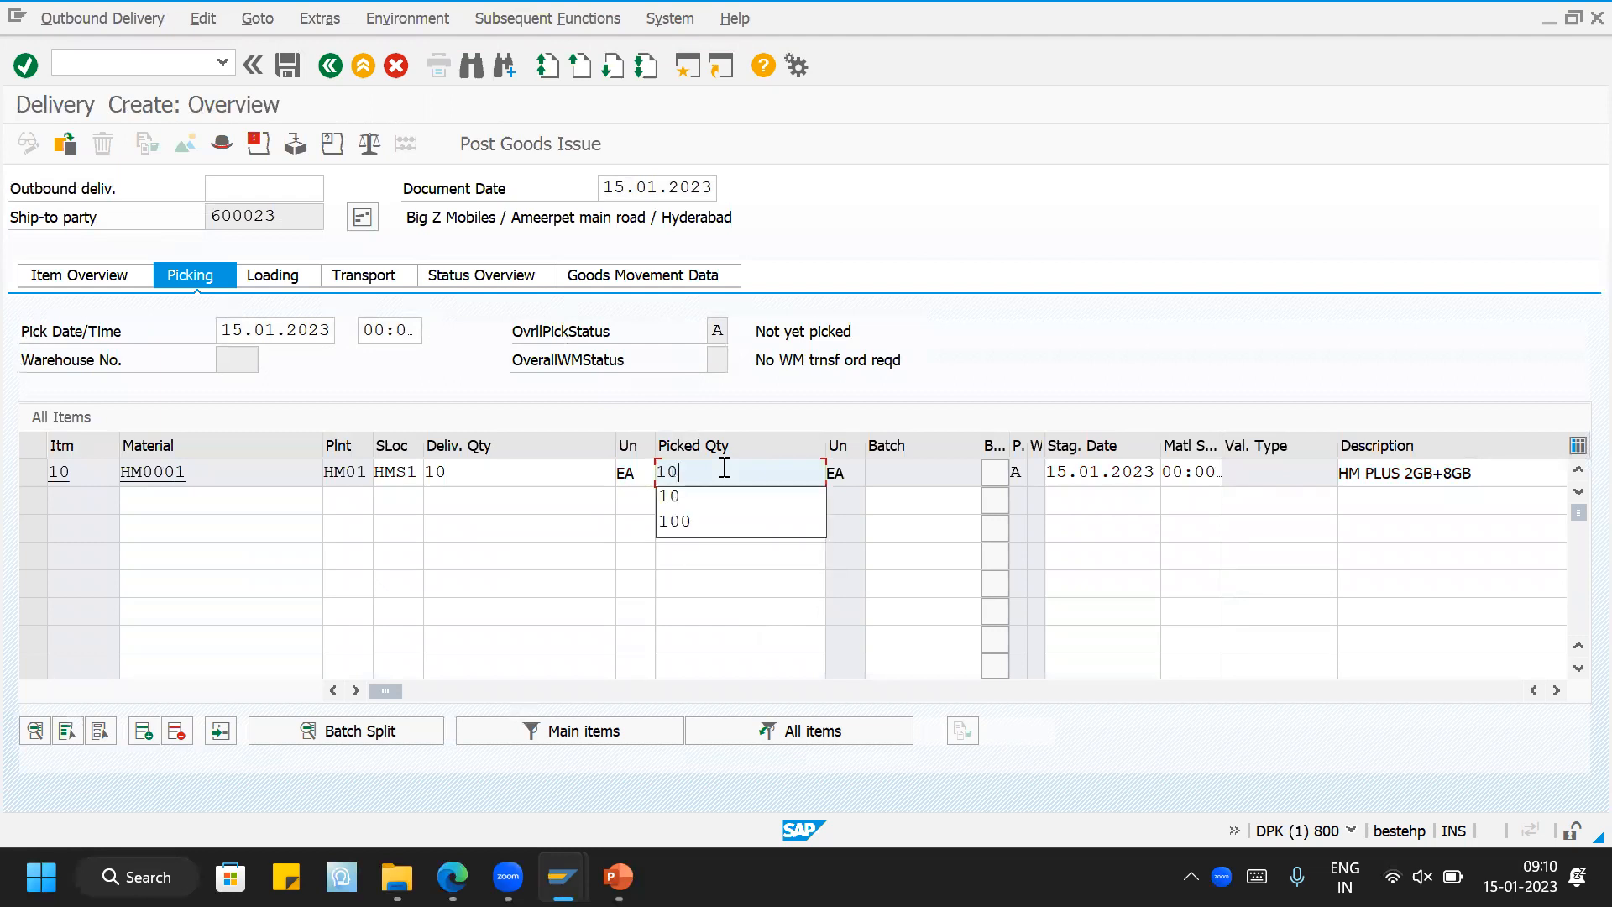
key(Return)
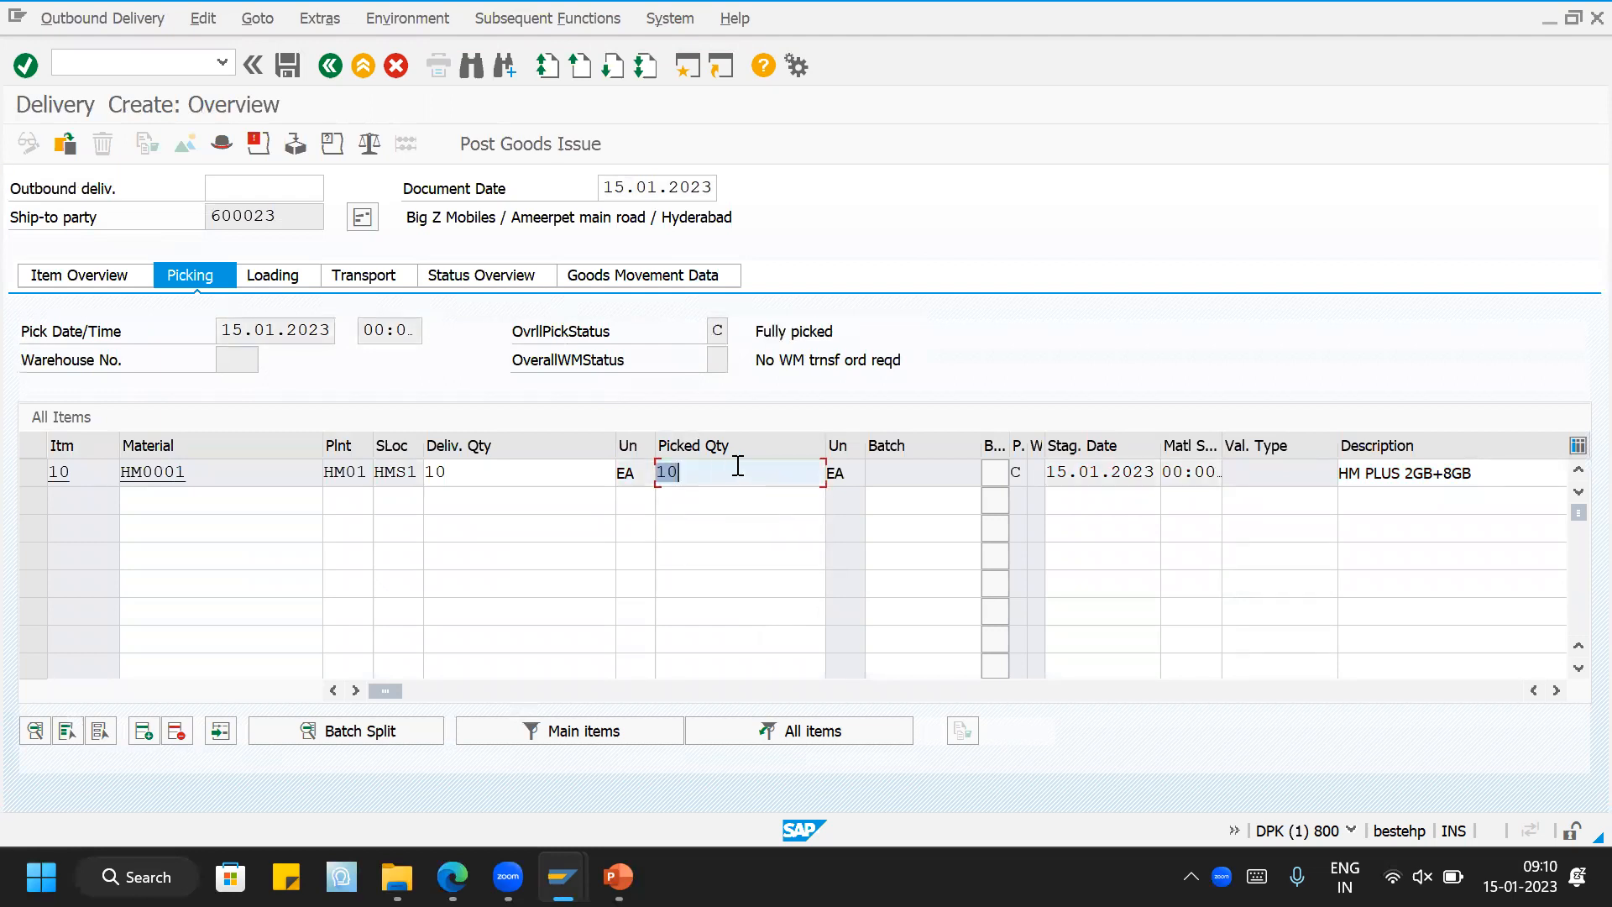
click(517, 148)
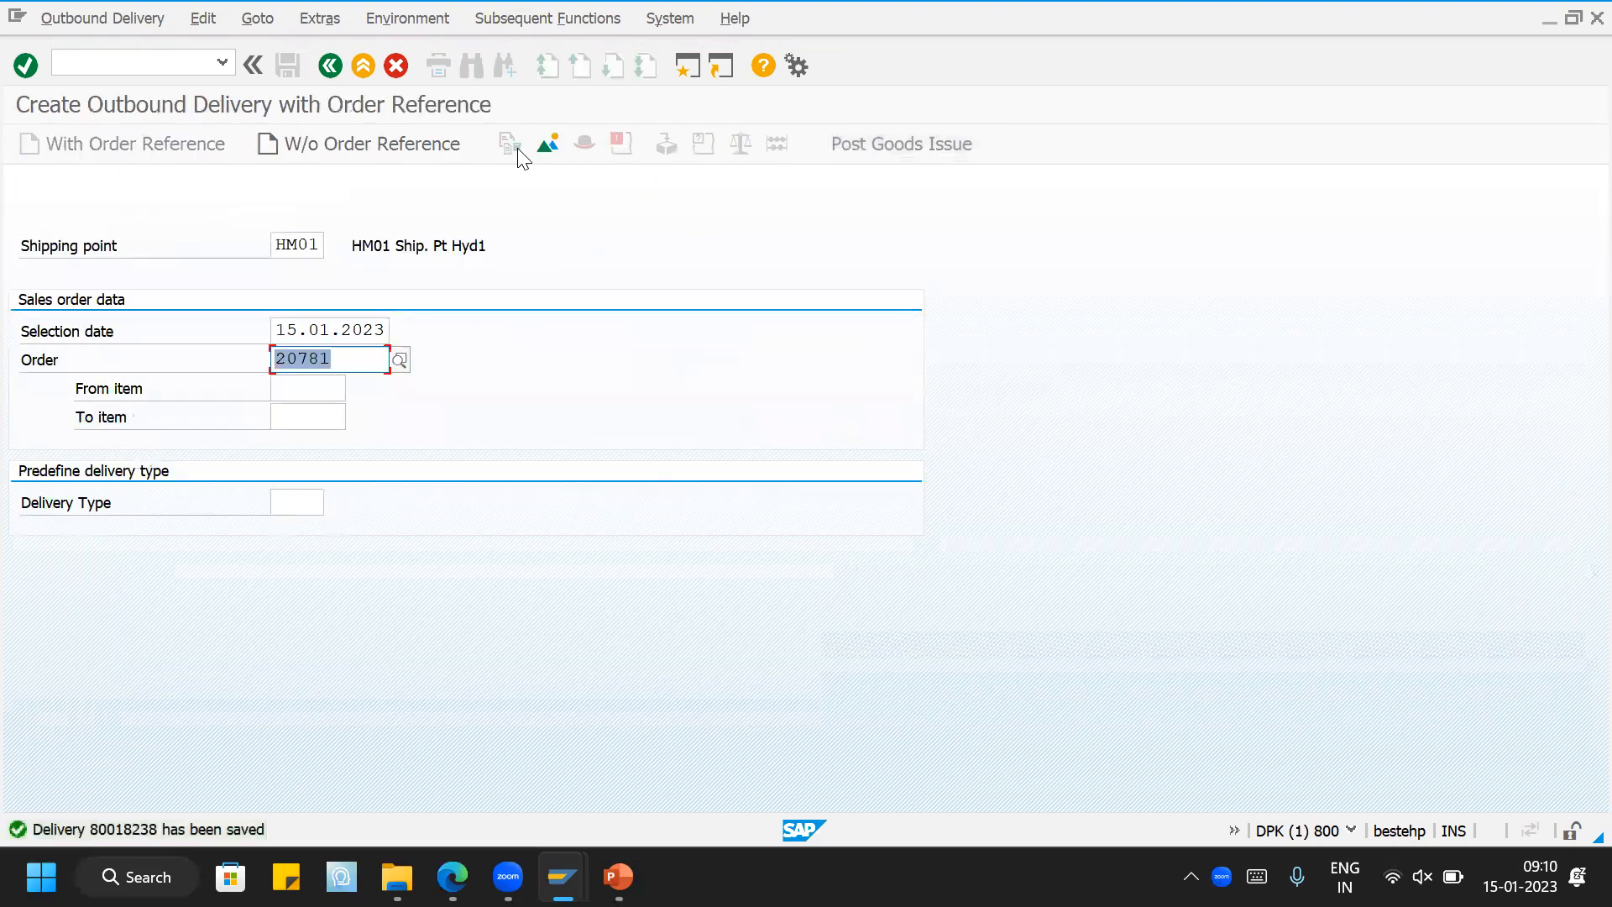
Step: Review the AvailCkOff availability check options for delivery item category TAN, including X and Y, leaving the blank Check availability entry selected
mouse_move(563, 876)
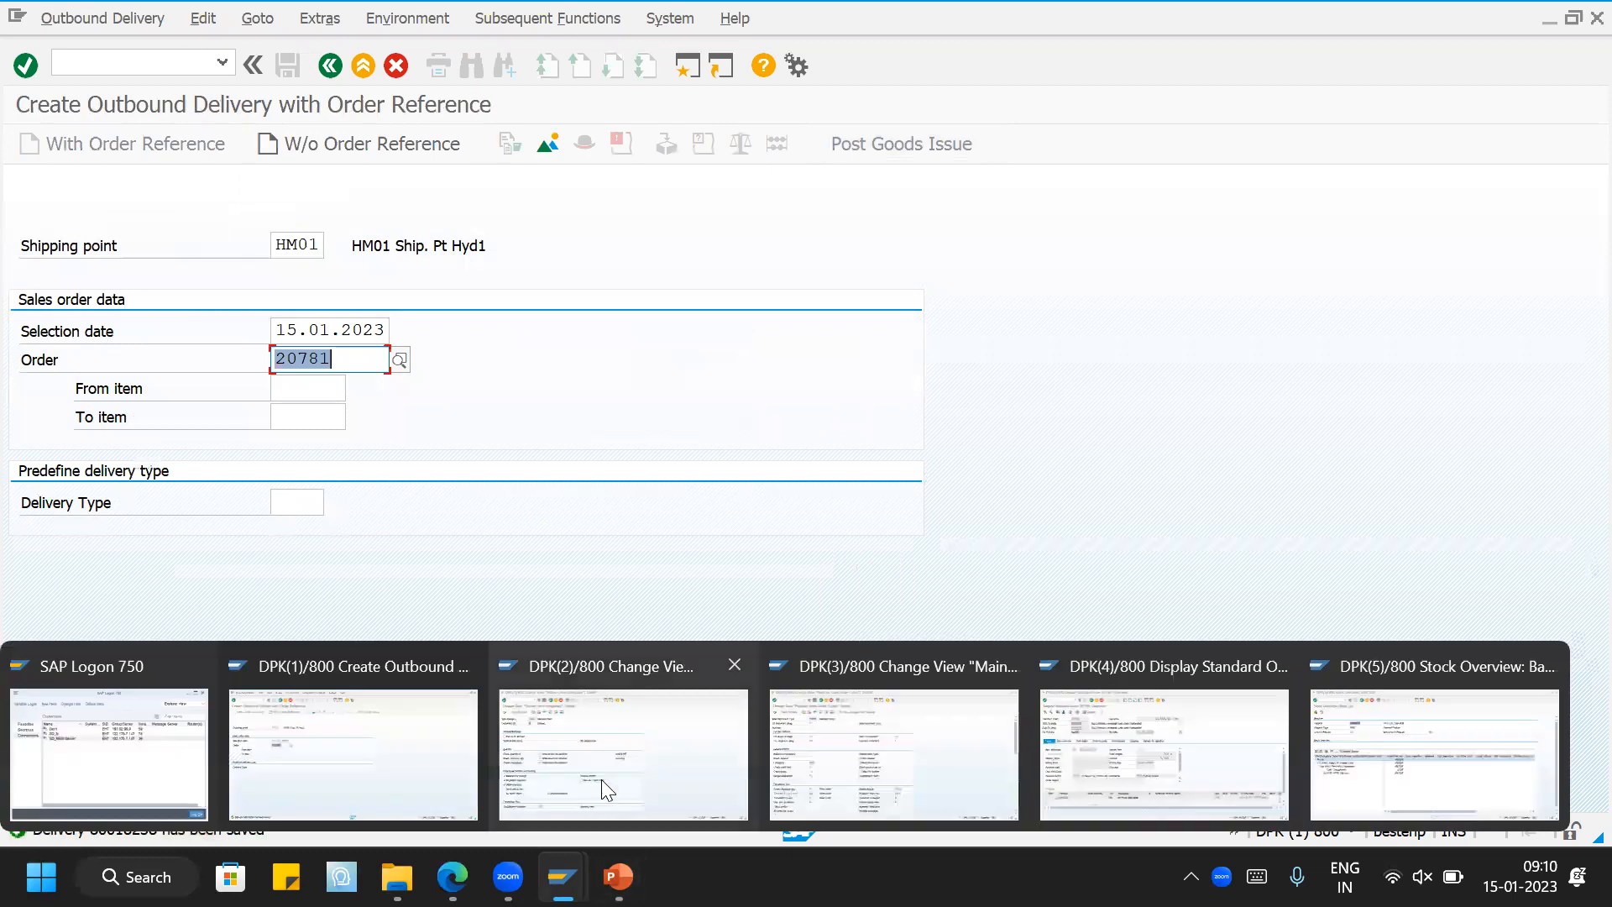
click(636, 772)
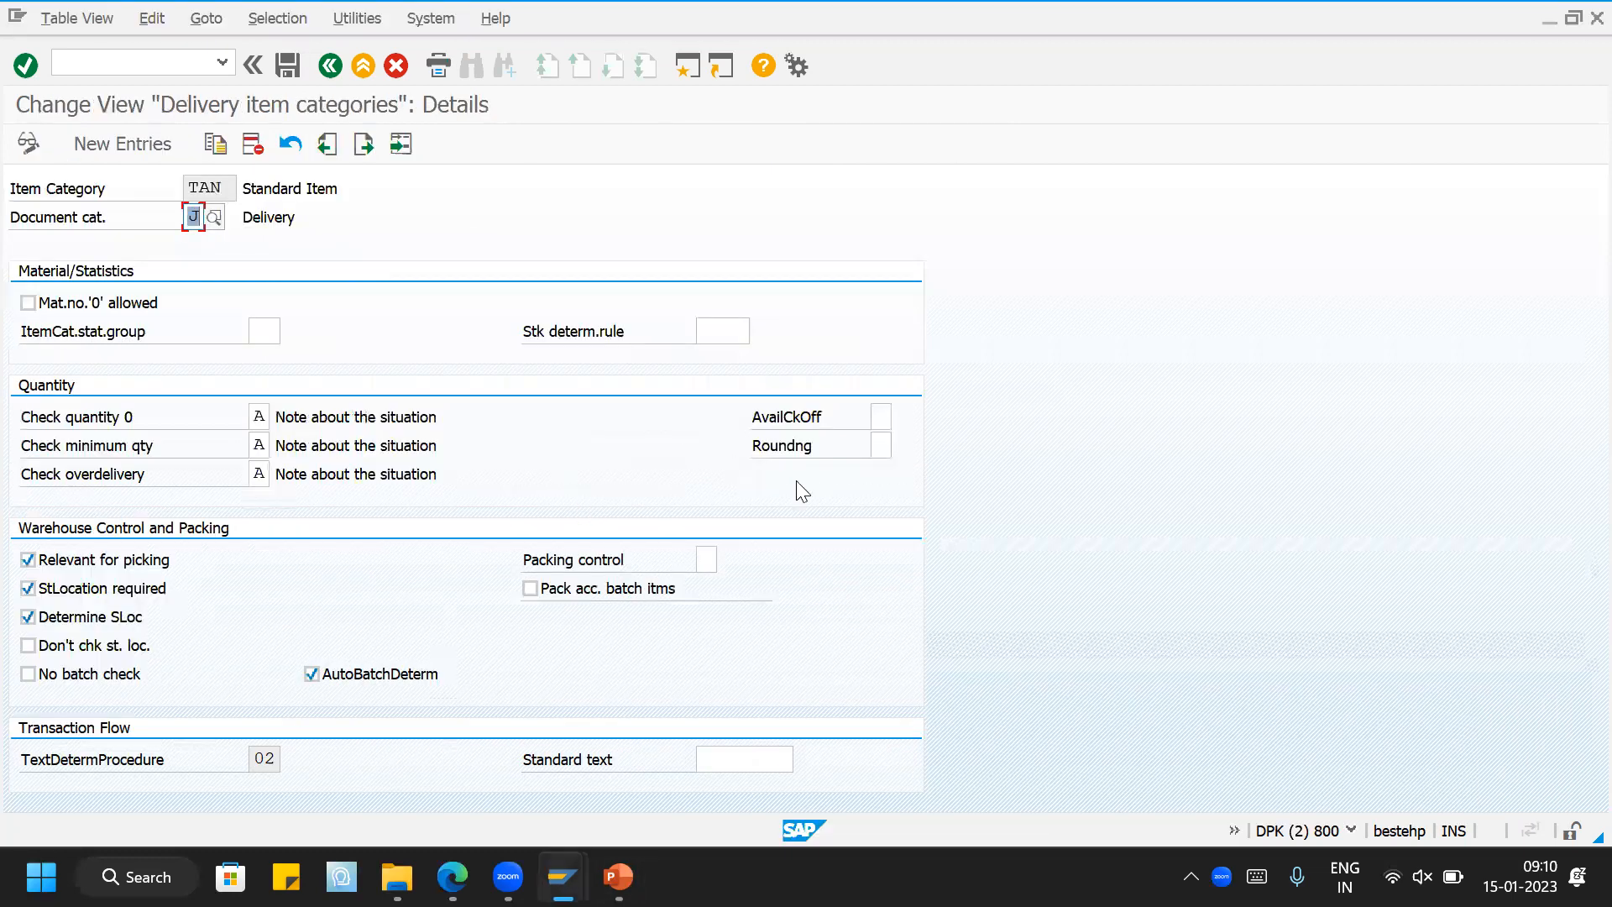
click(880, 420)
click(901, 418)
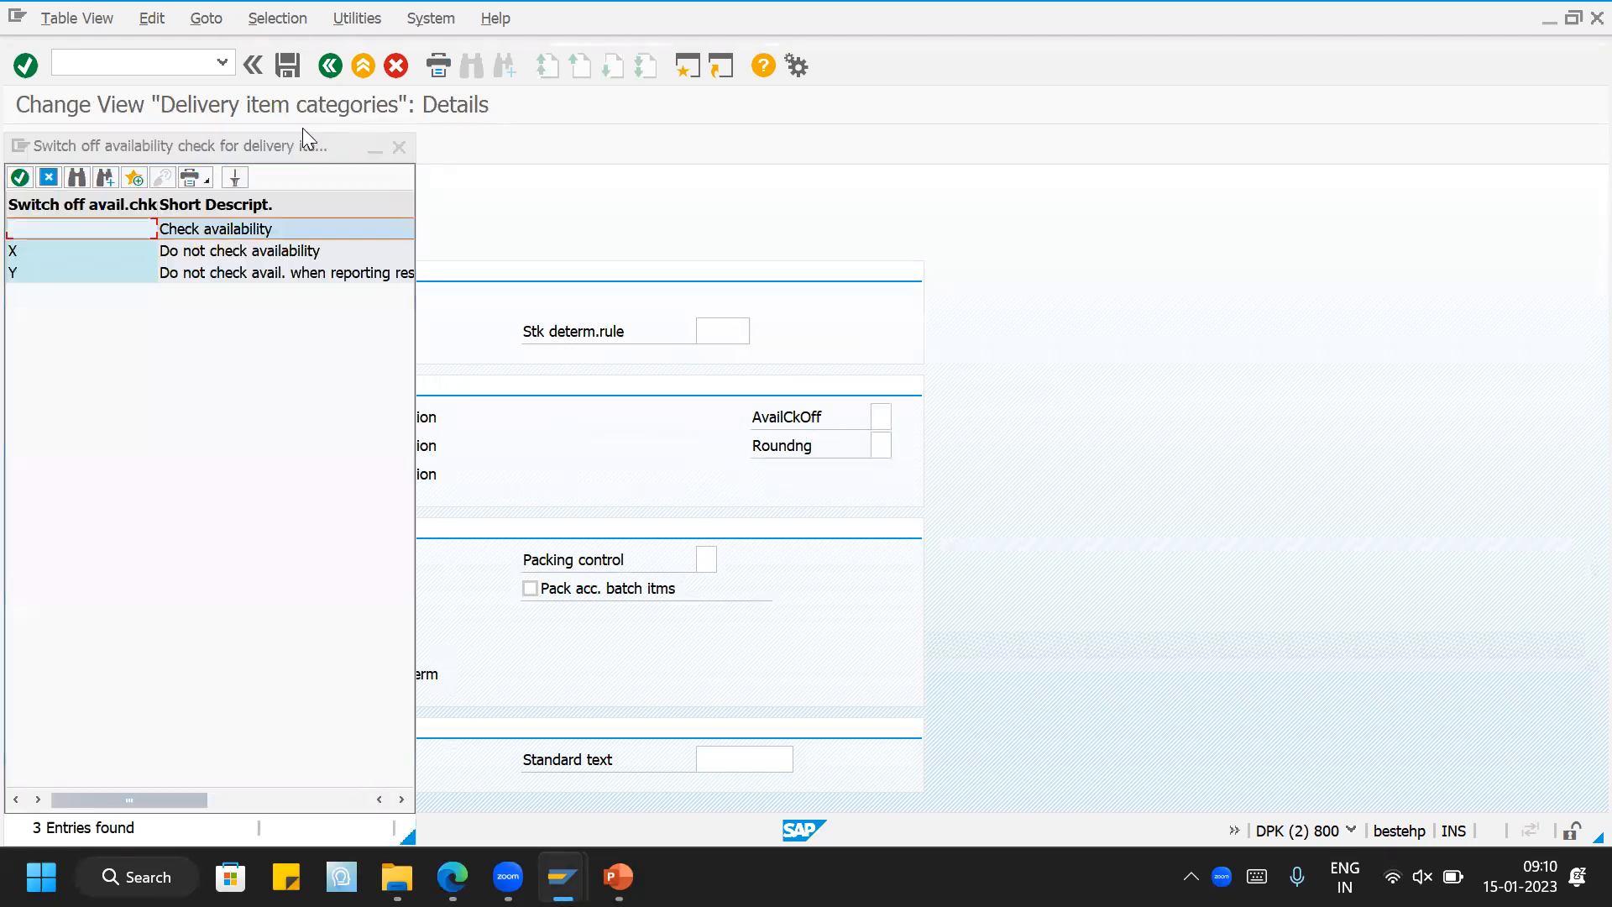
drag(282, 148, 1266, 103)
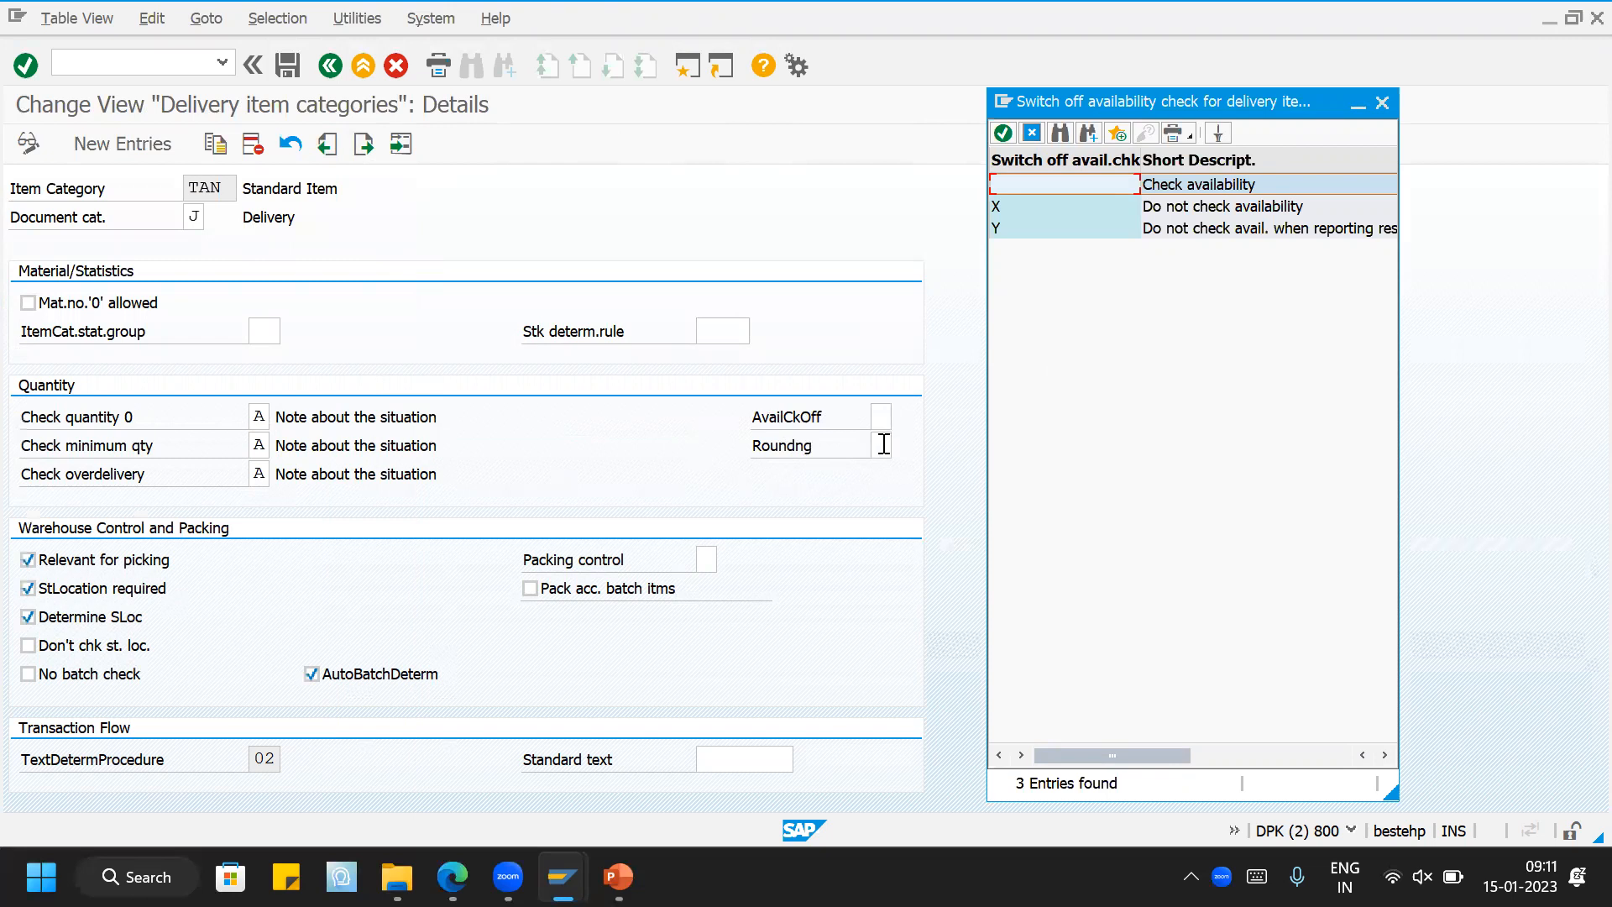
click(1061, 208)
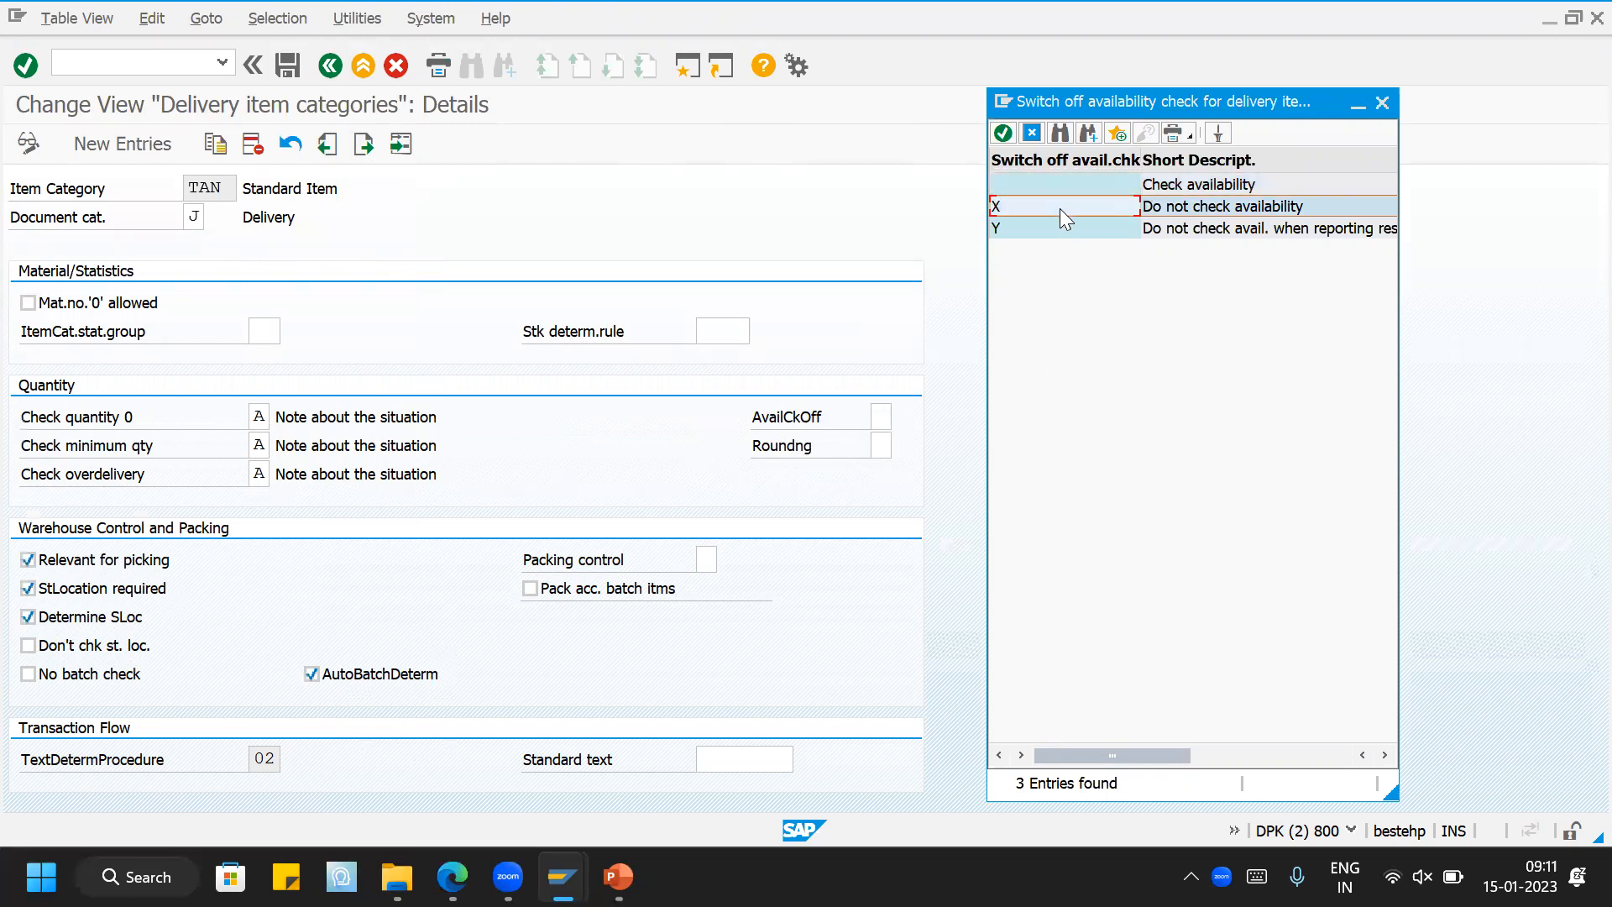
click(1043, 230)
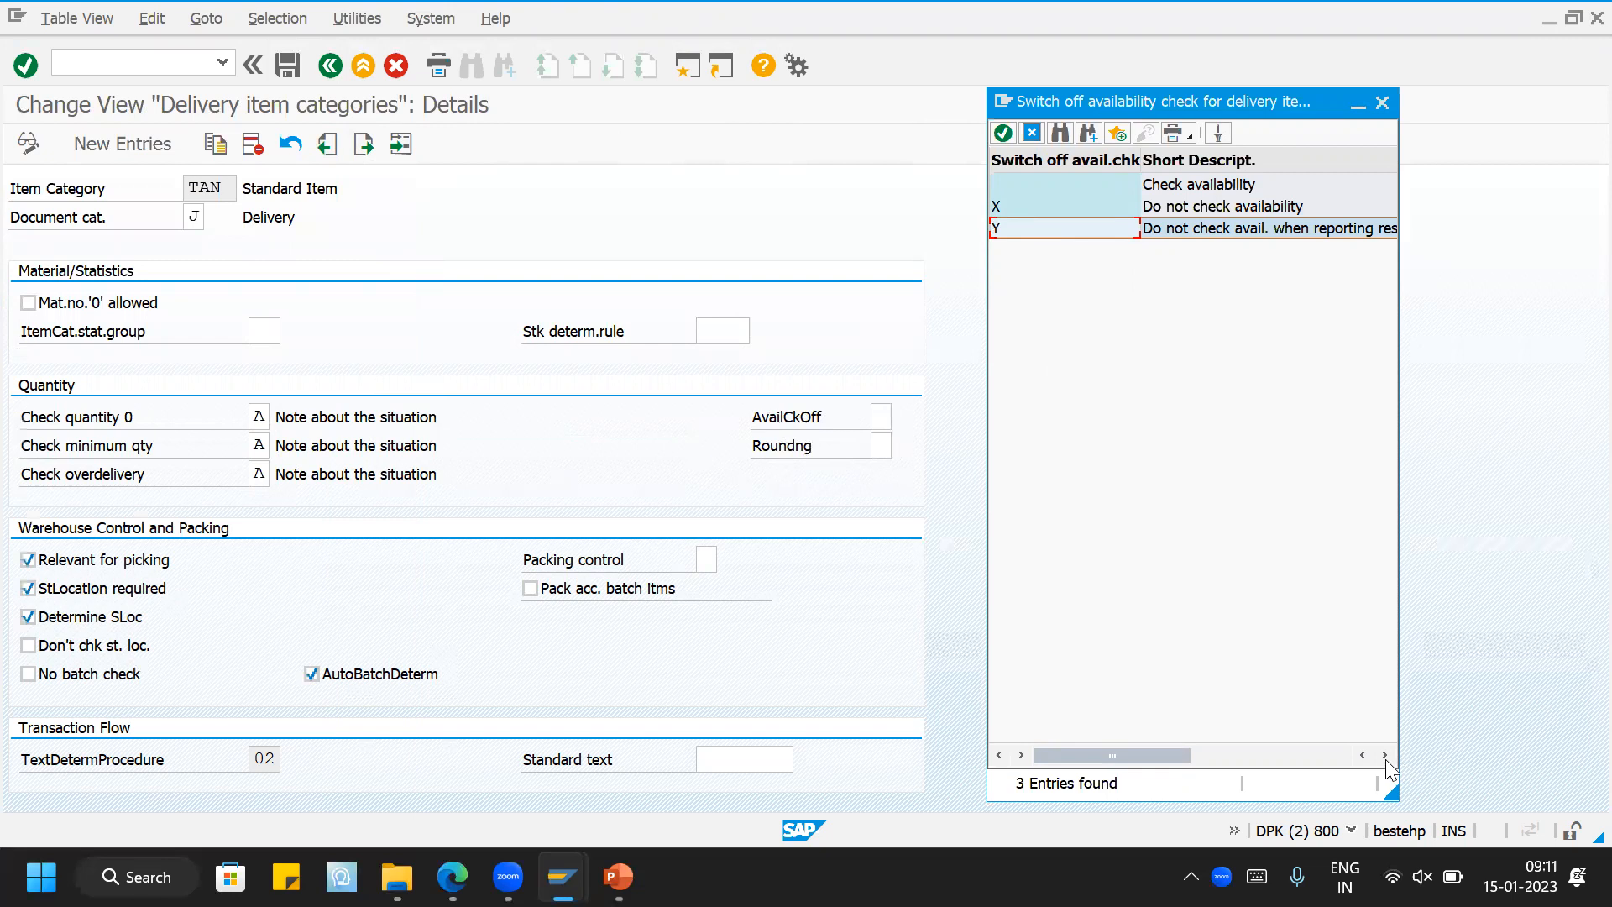
drag(1394, 794, 1535, 770)
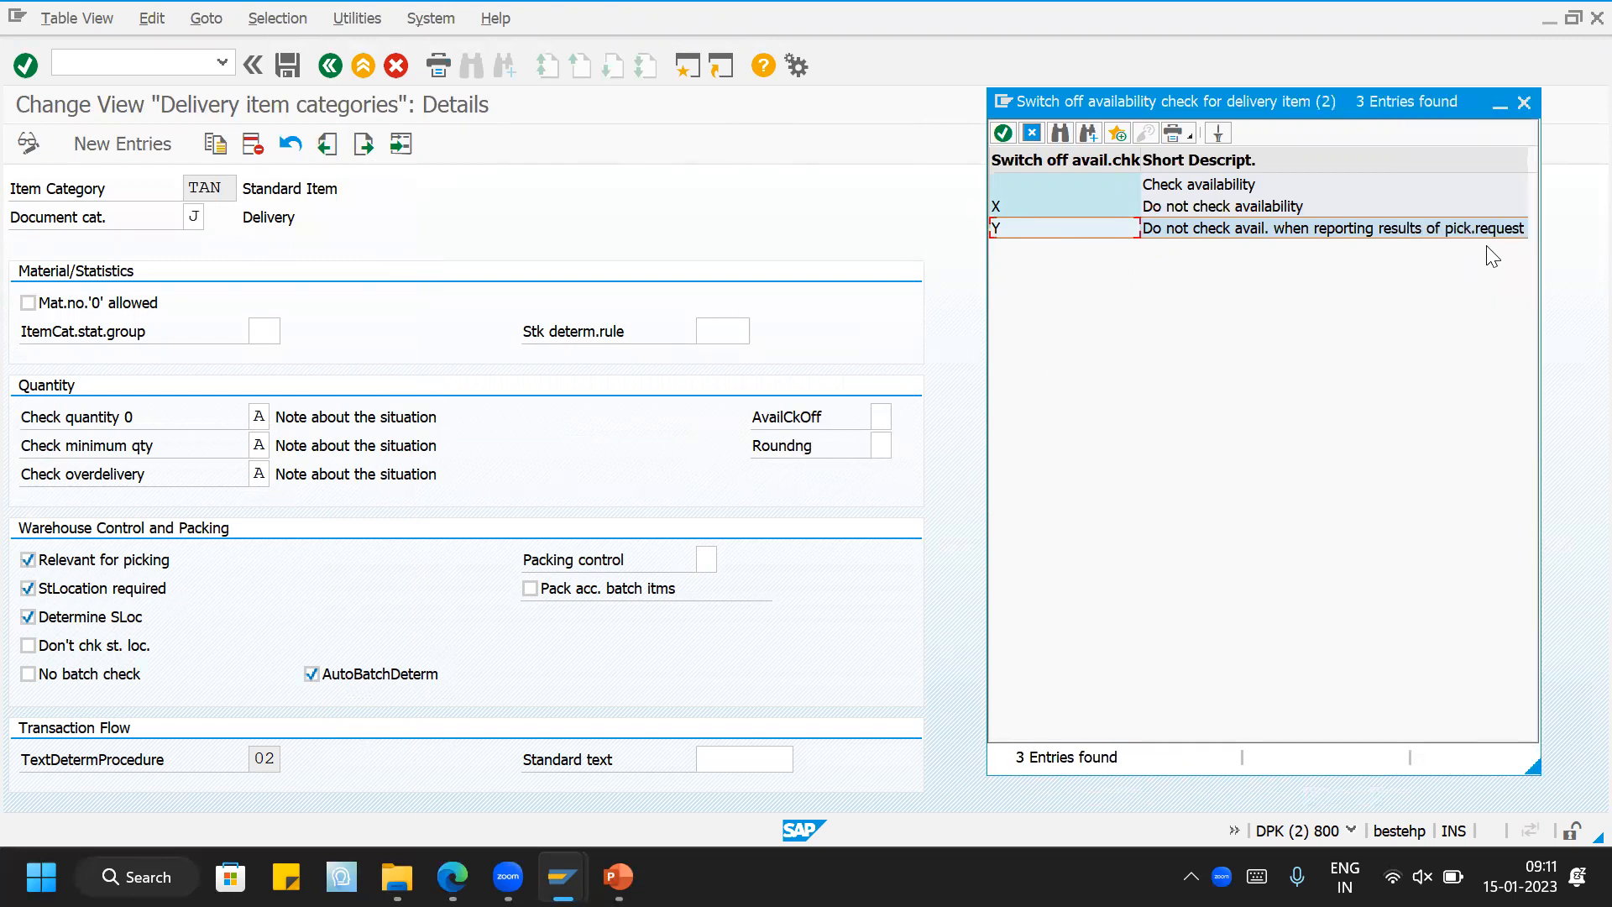
click(1068, 186)
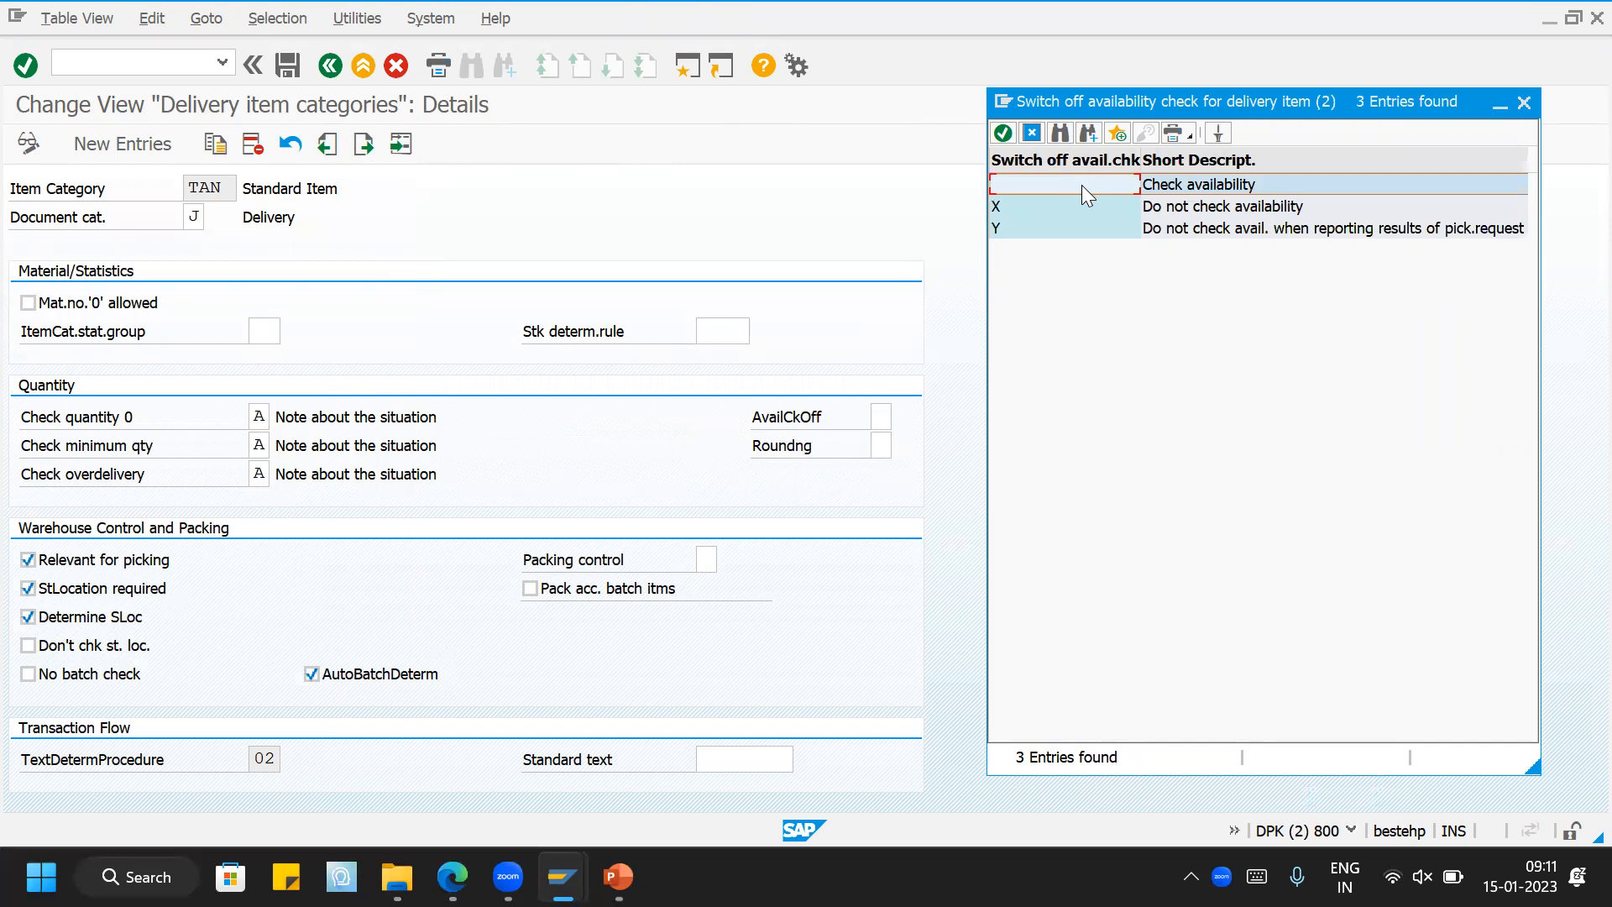
key(Return)
Step: Review the rounding indicator options for delivery item category TAN, and close the list without choosing one
click(877, 443)
click(901, 446)
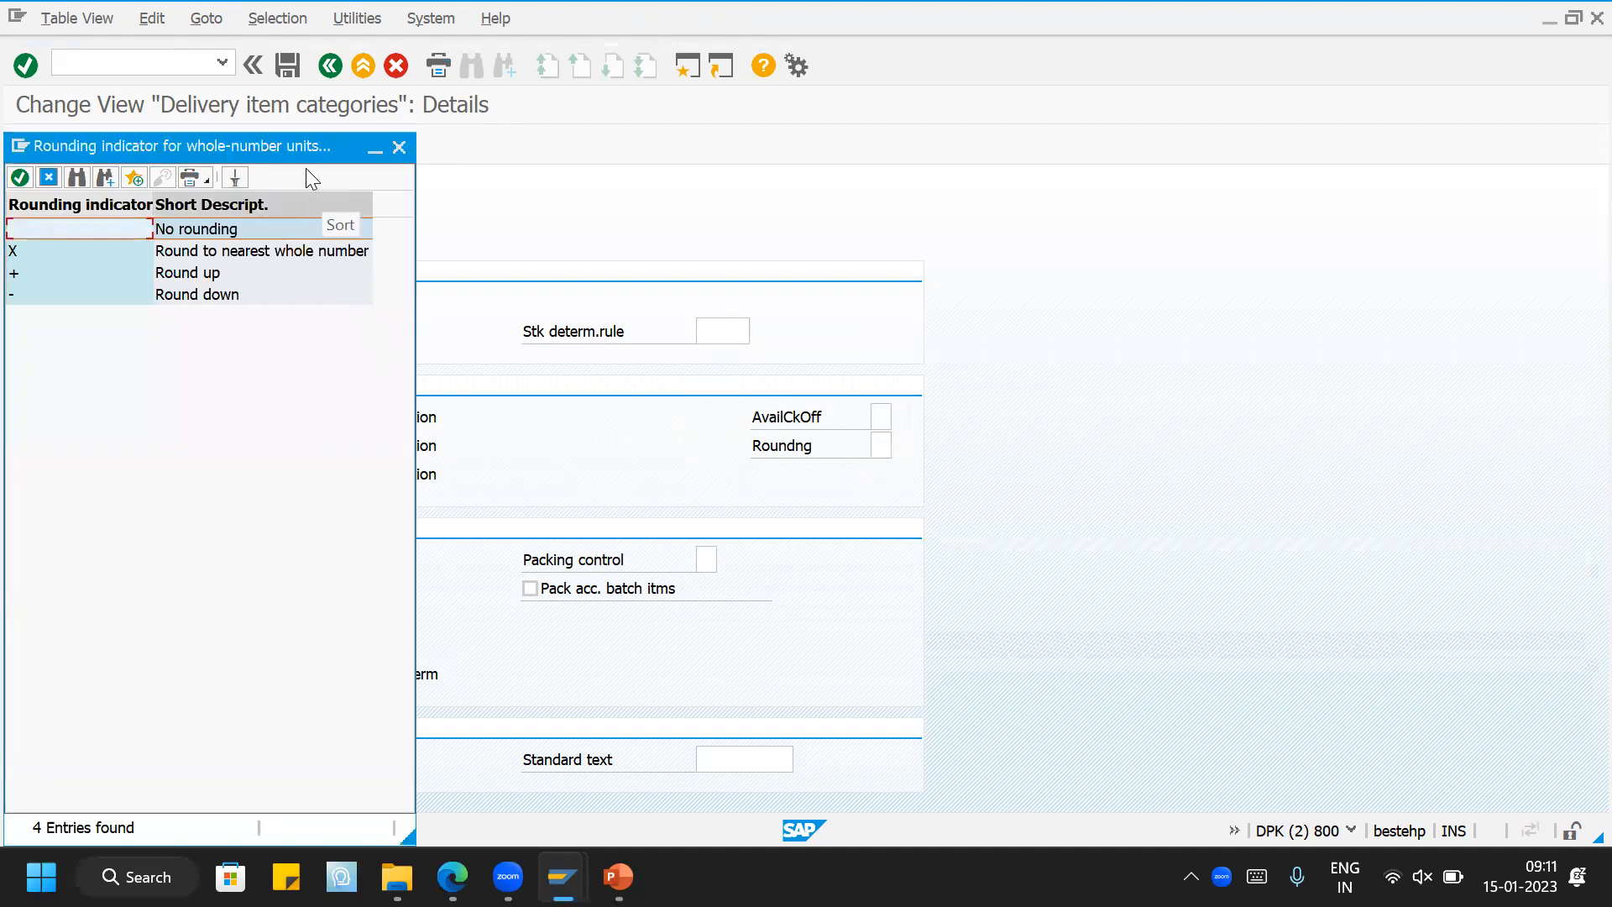
drag(299, 146, 351, 158)
drag(457, 173, 1216, 179)
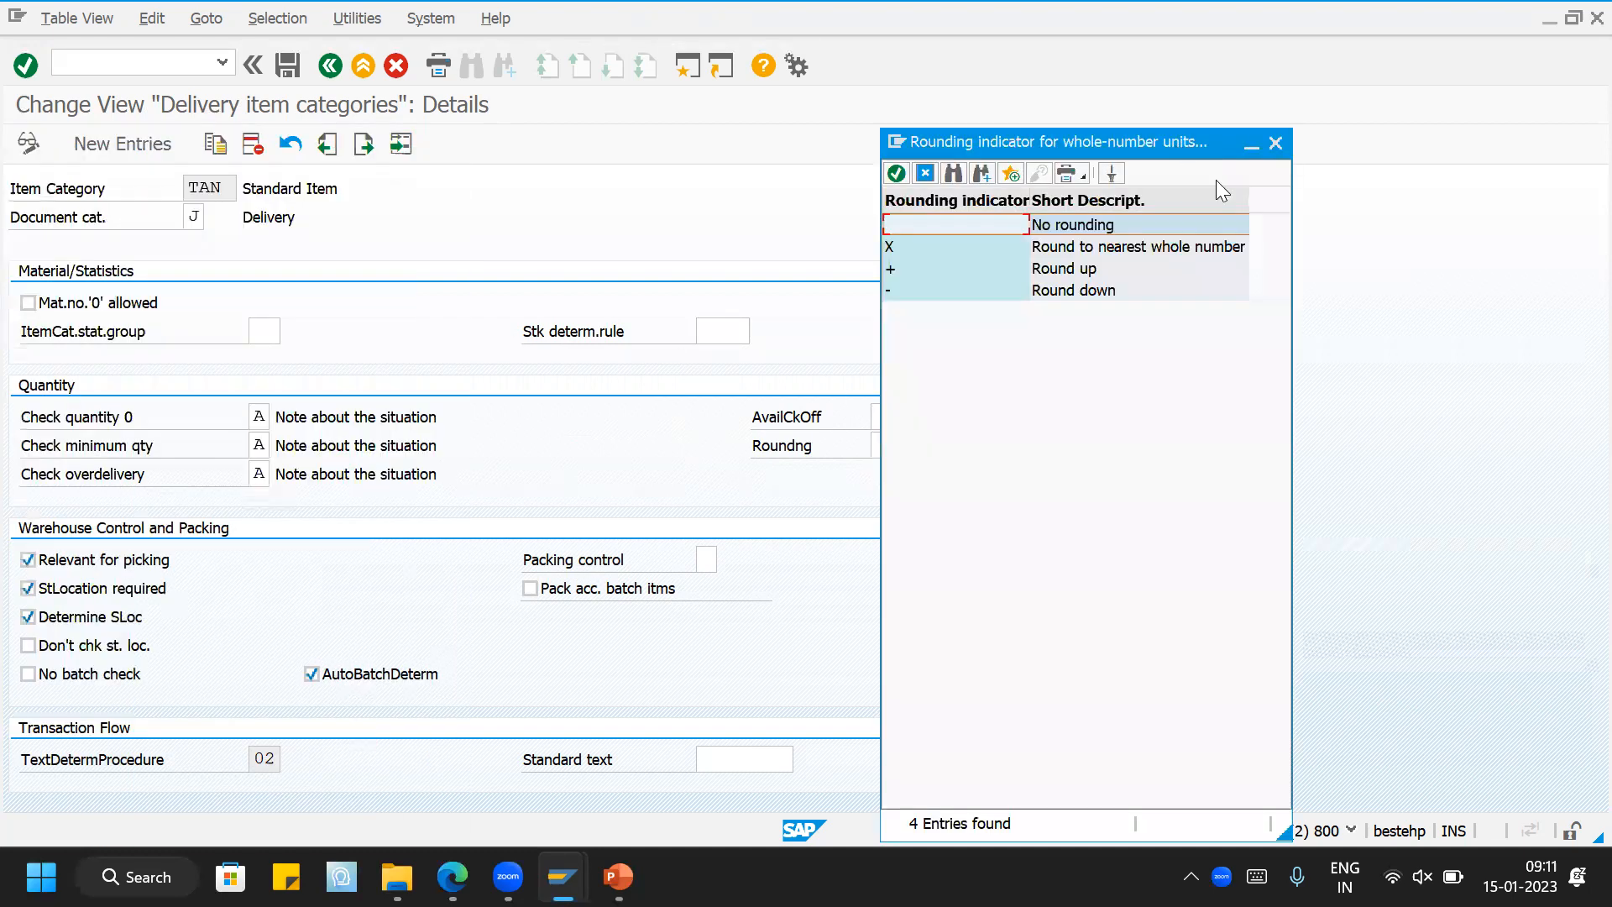
click(1273, 143)
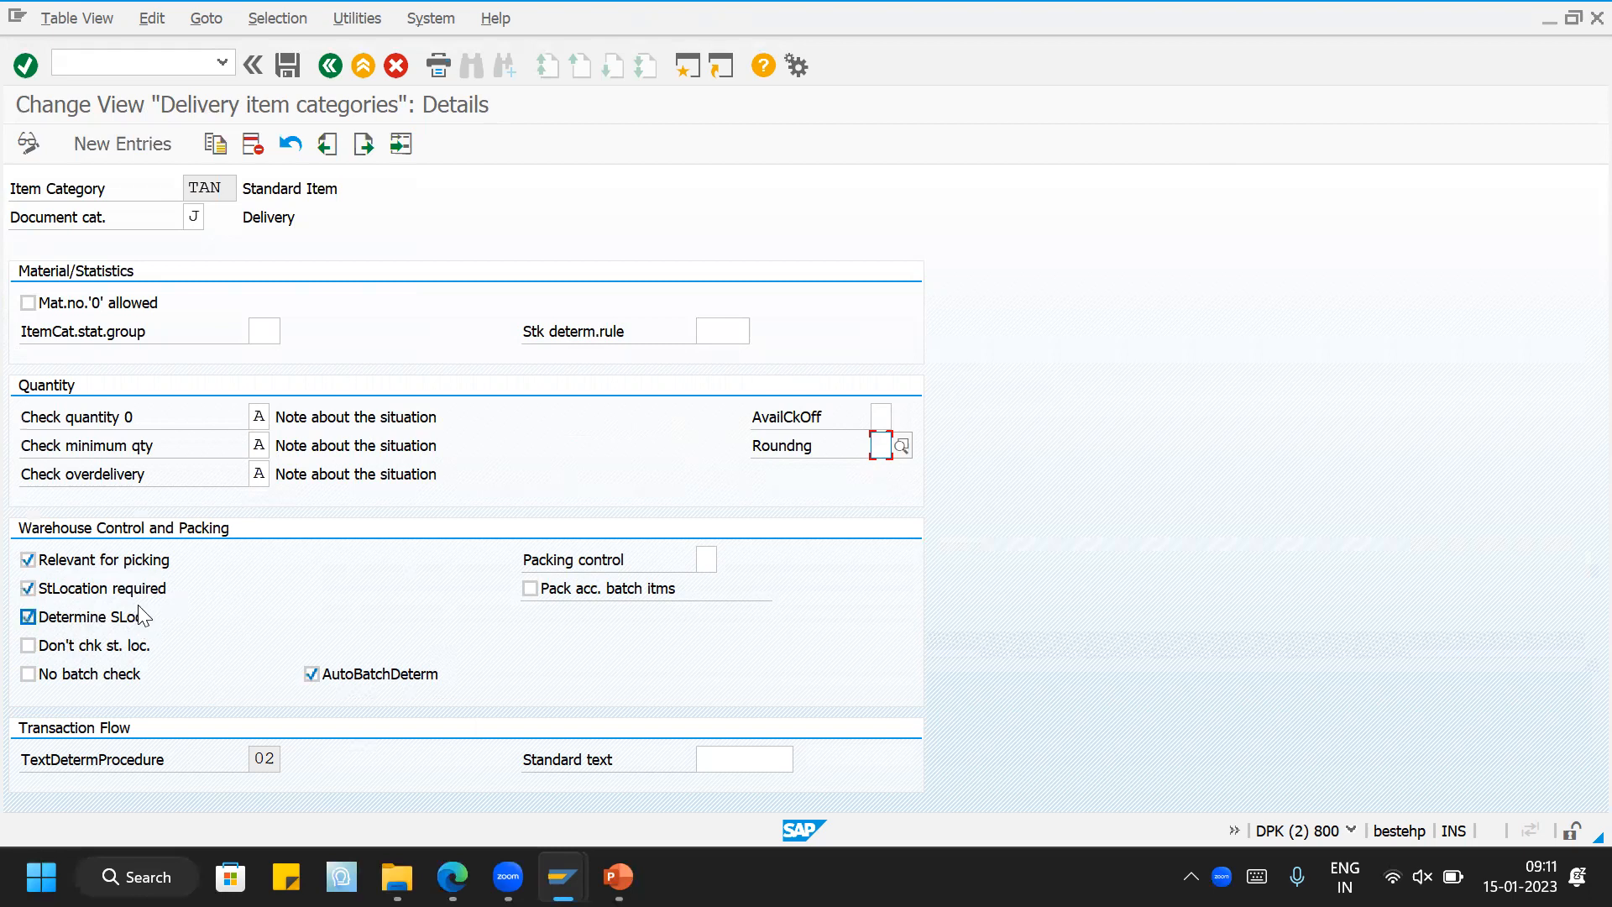
Step: Disable Relevant for picking for delivery item category TAN and save the change
click(99, 562)
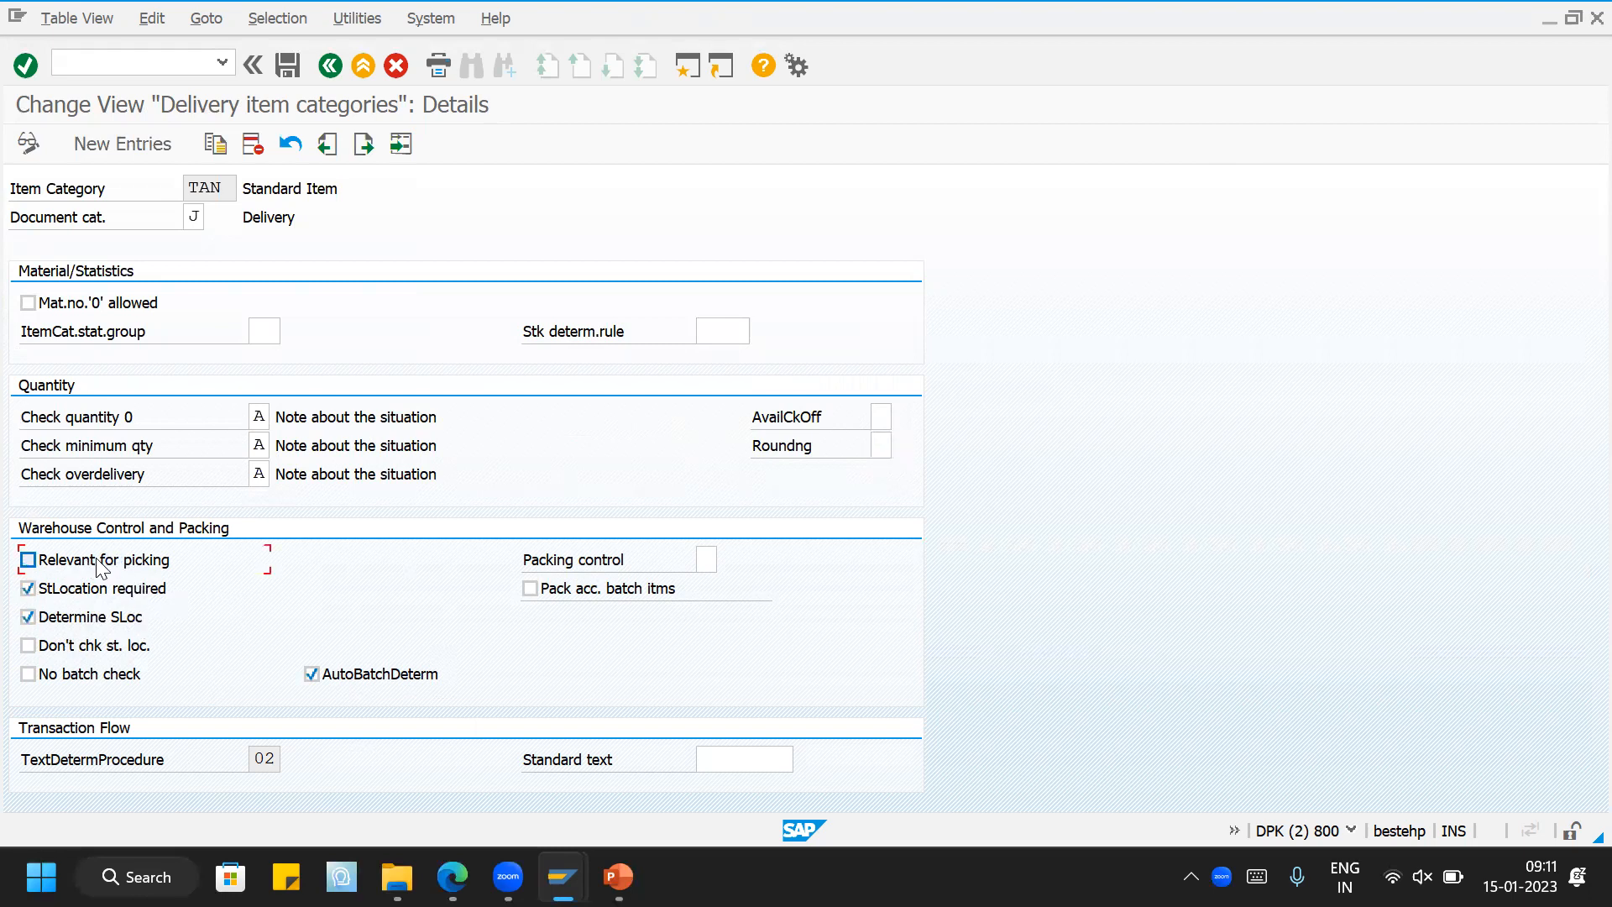
click(288, 64)
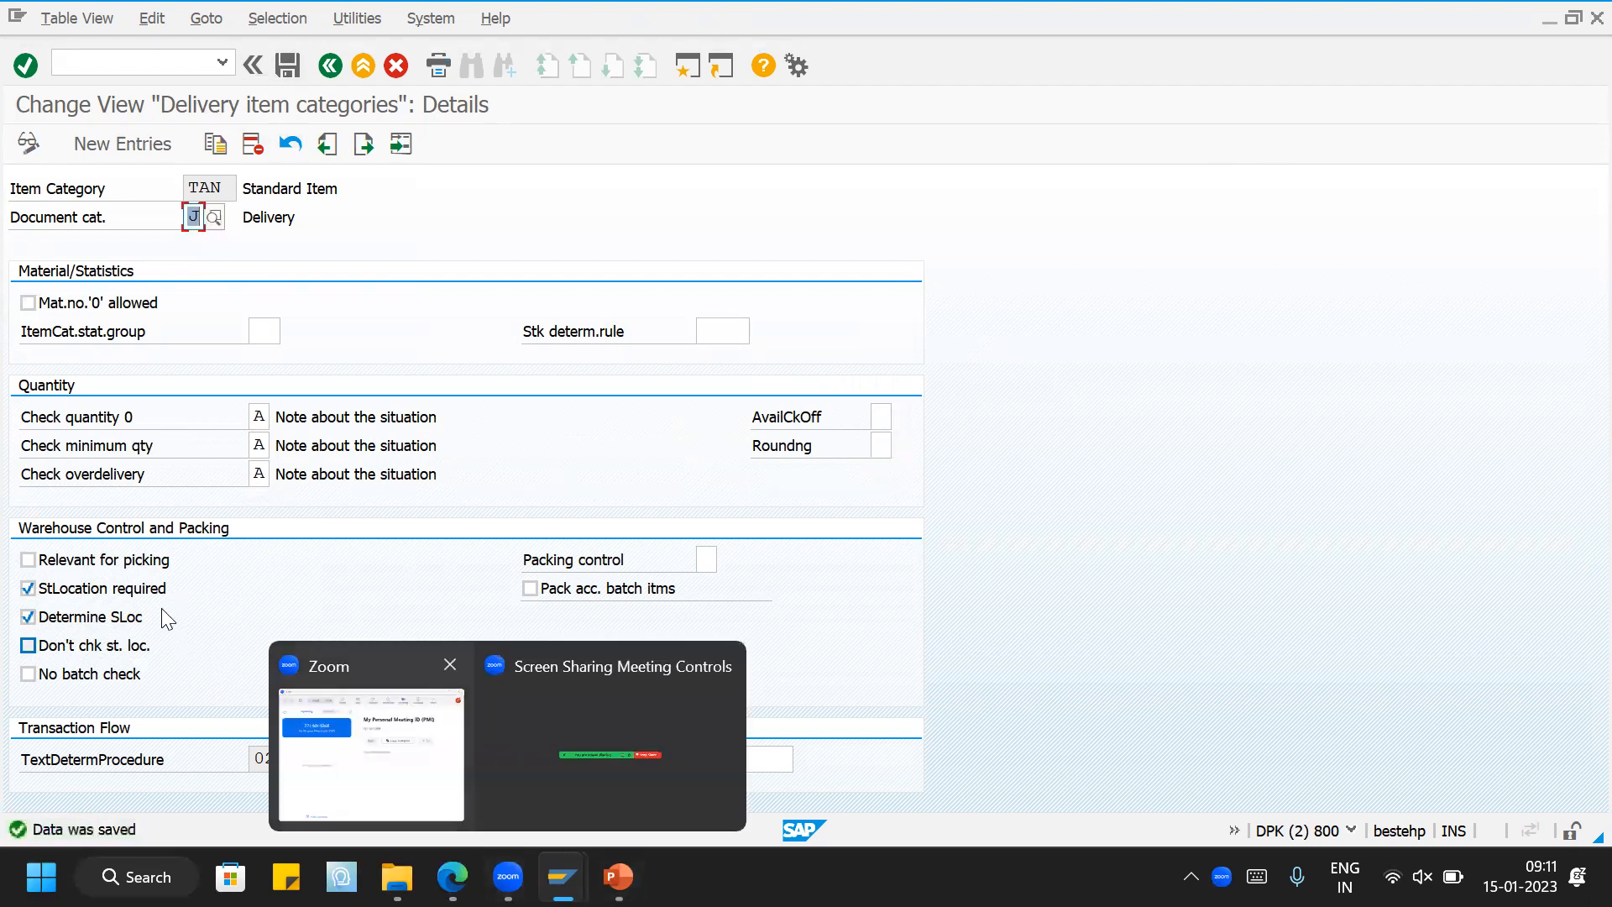
Step: Switch to the outbound delivery session and start a new sales order of type HMOR with transaction VA01
mouse_move(563, 877)
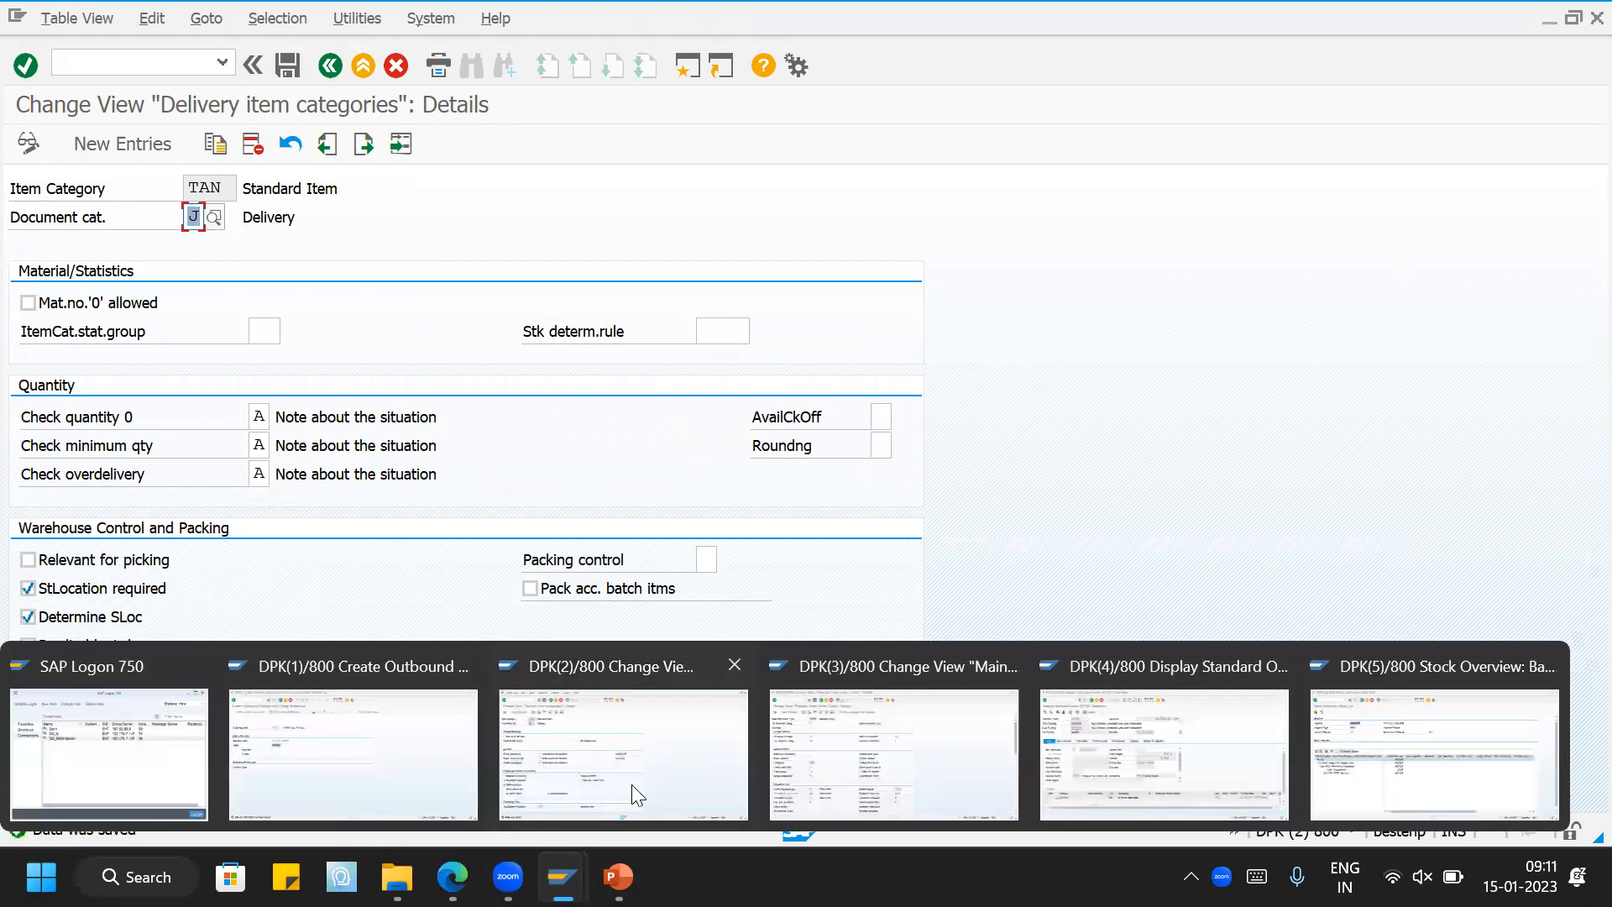
click(409, 762)
click(197, 65)
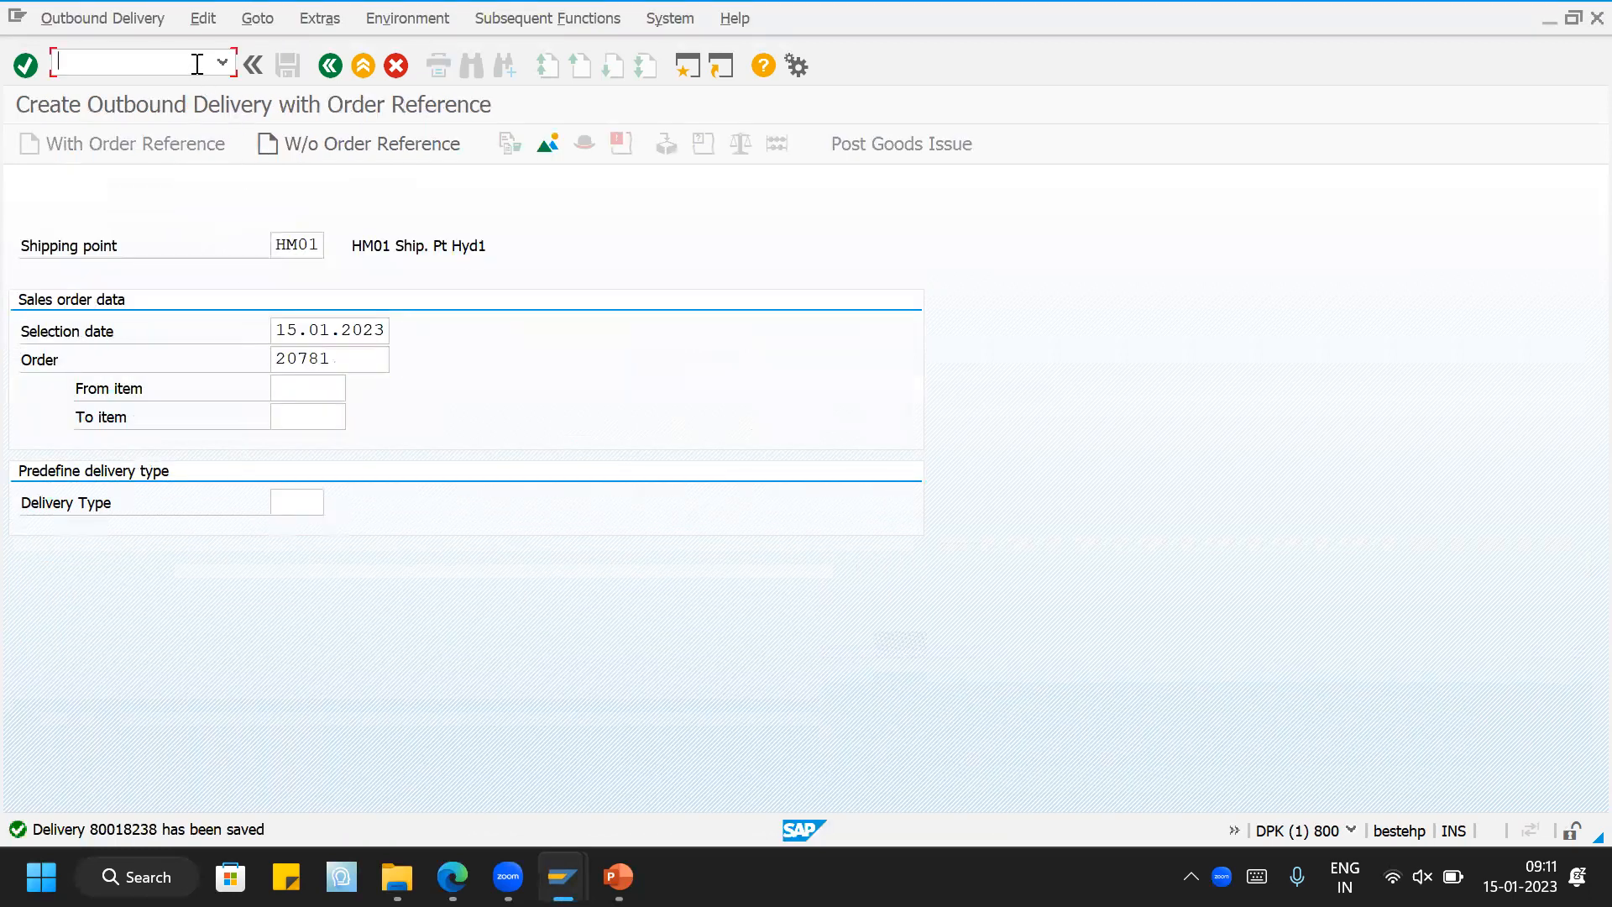
text(/nva01)
key(Return)
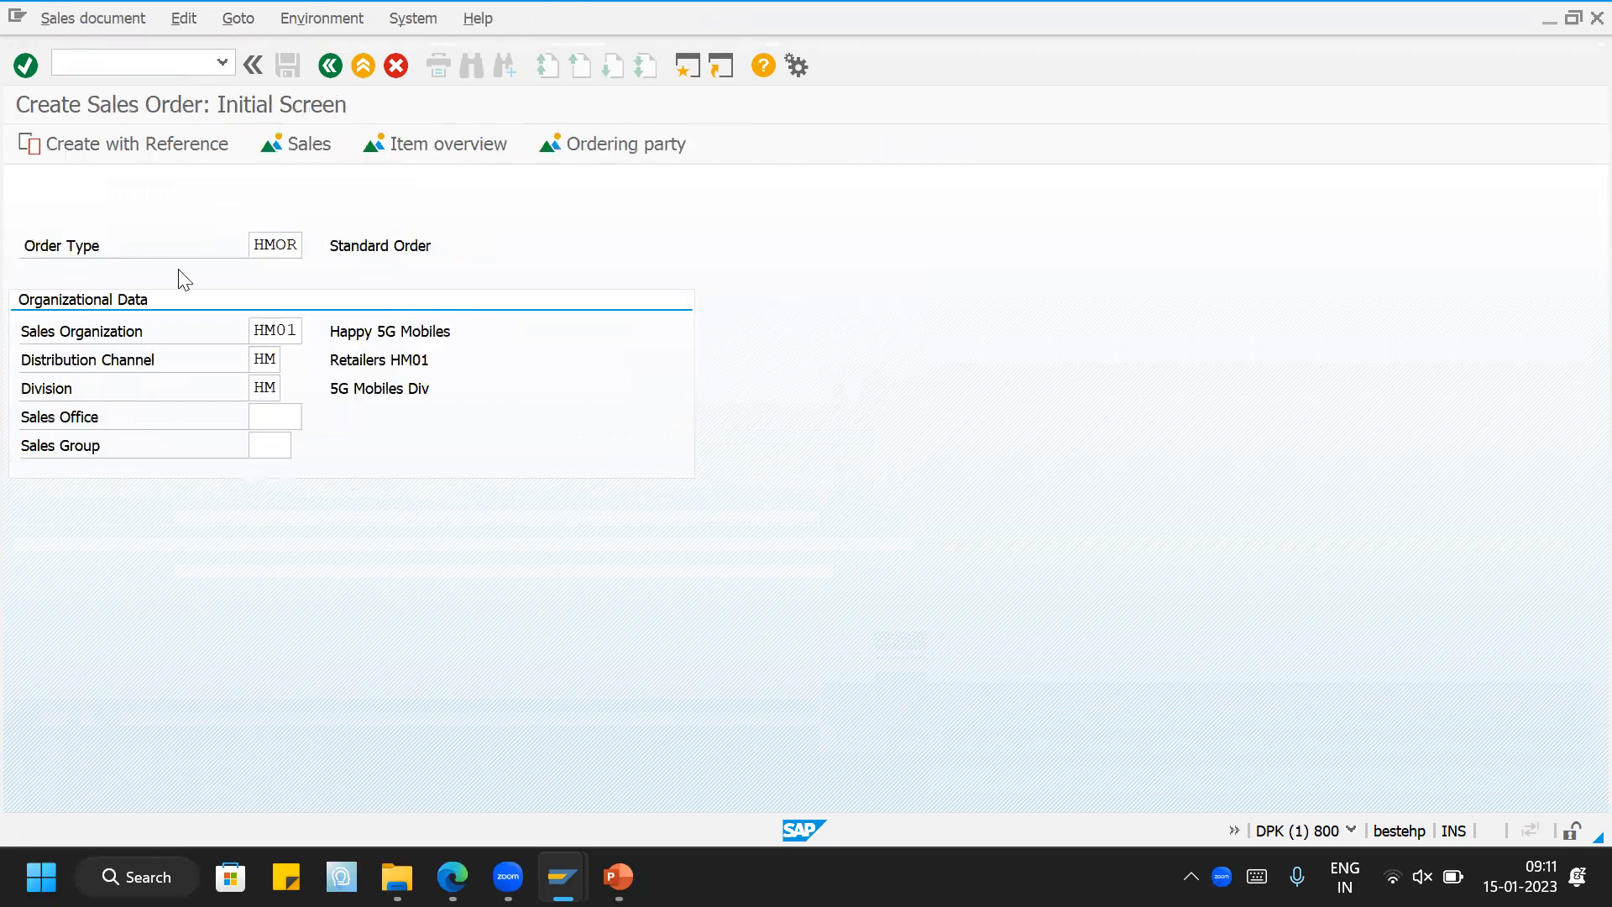
key(Return)
Step: Fill in the sold-to party's customer number and the PO number of the new standard order
click(223, 219)
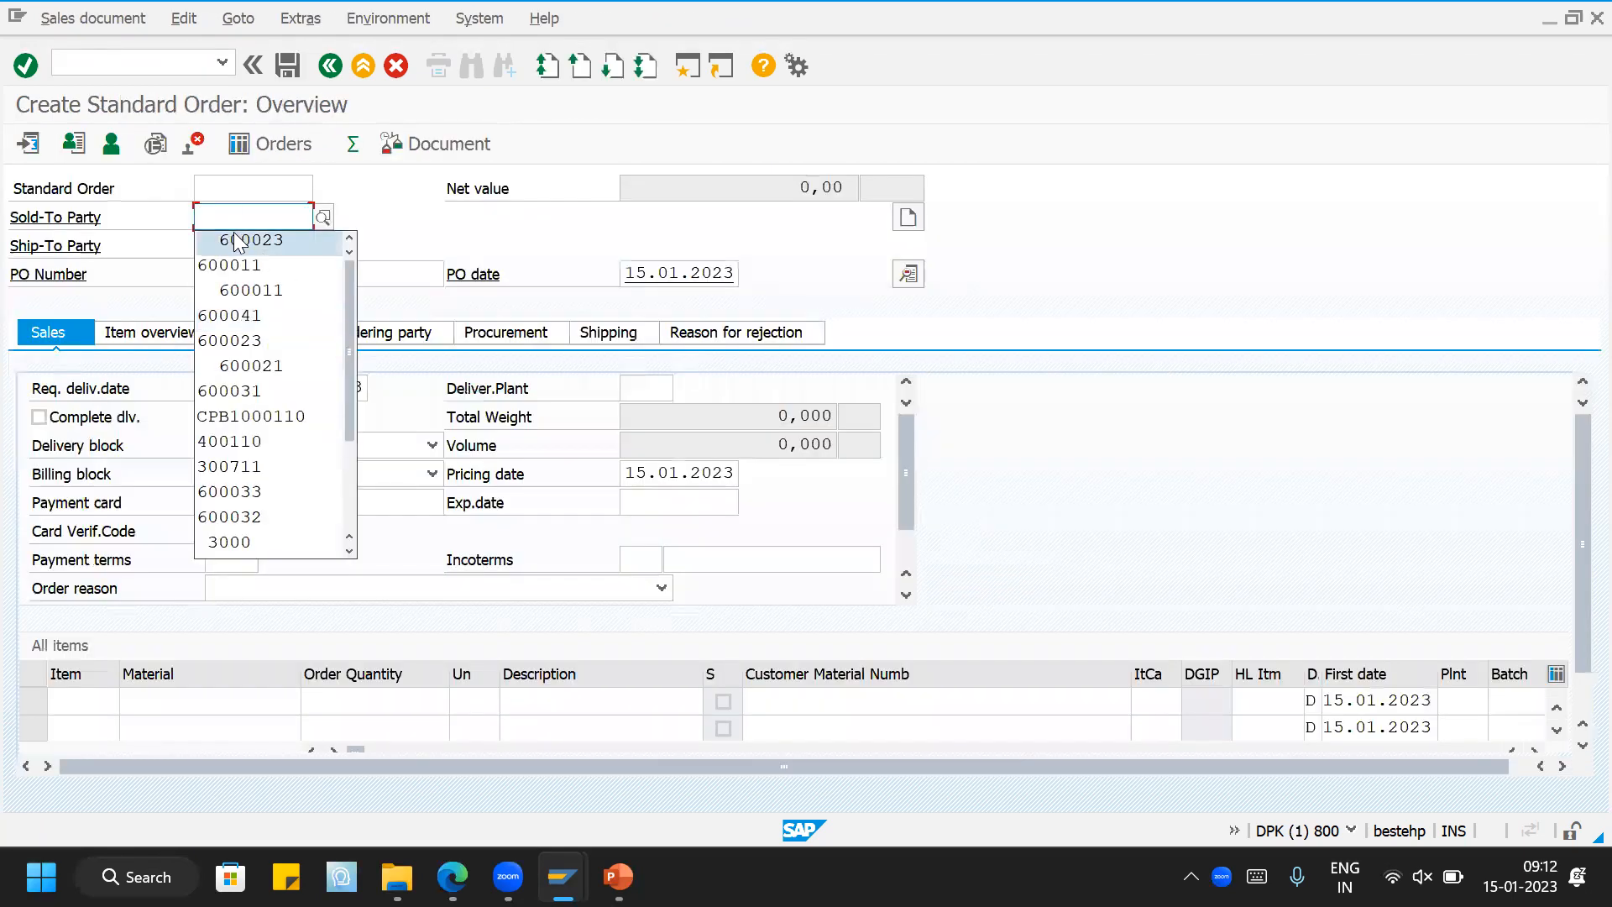
click(237, 241)
click(238, 276)
click(240, 299)
Step: Add material HM0001 to the standard order with an order quantity of 10
click(225, 702)
text(10)
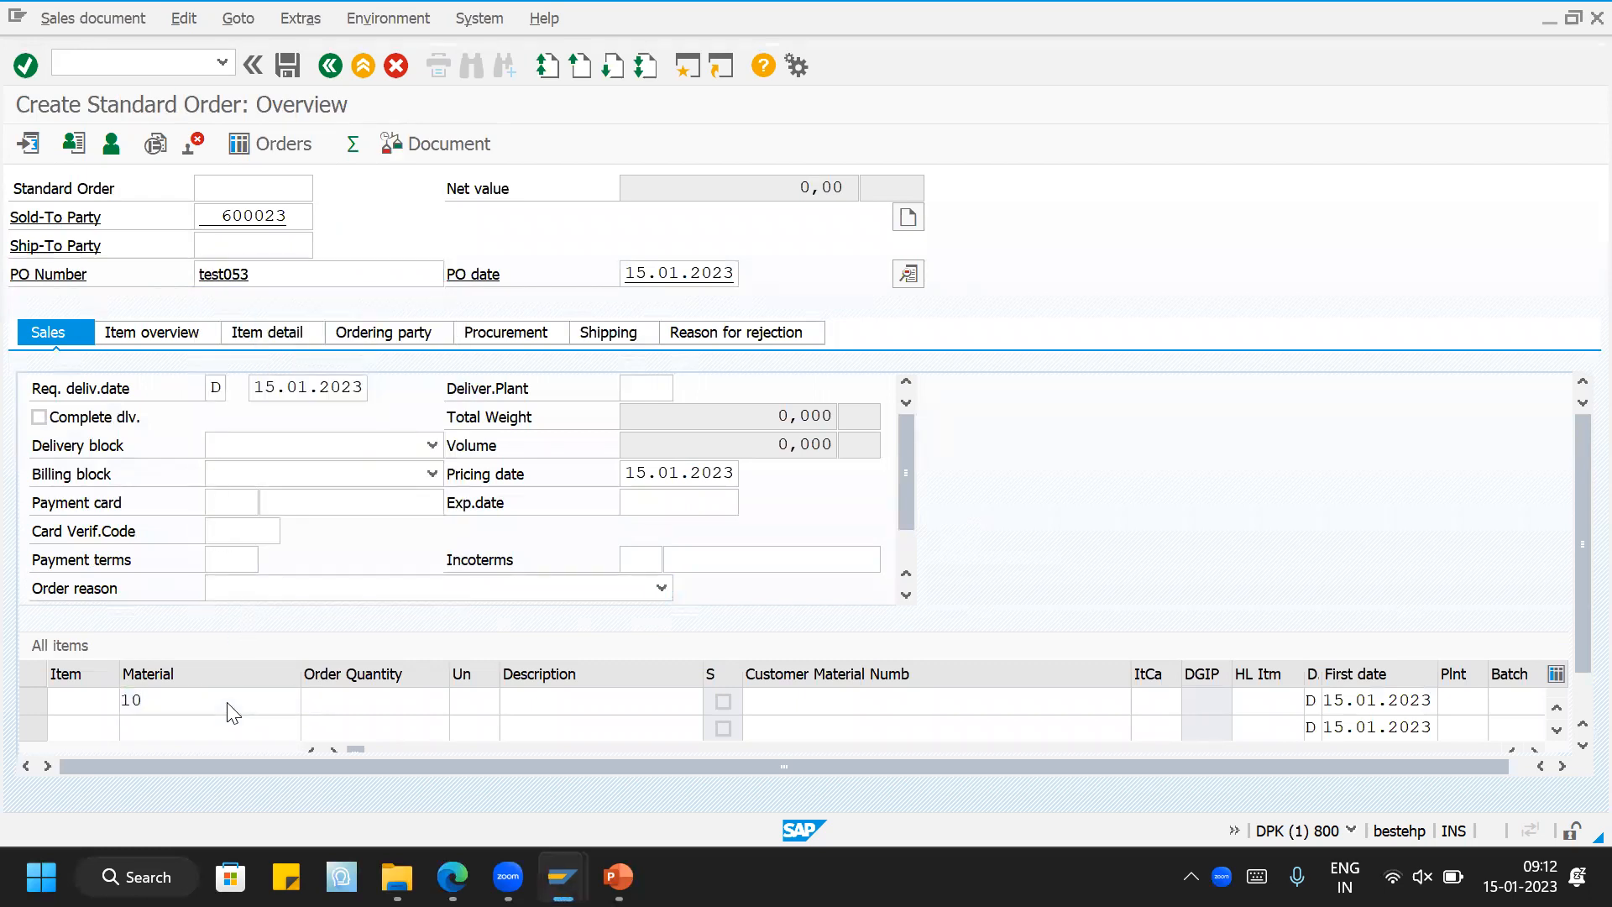
key(Return)
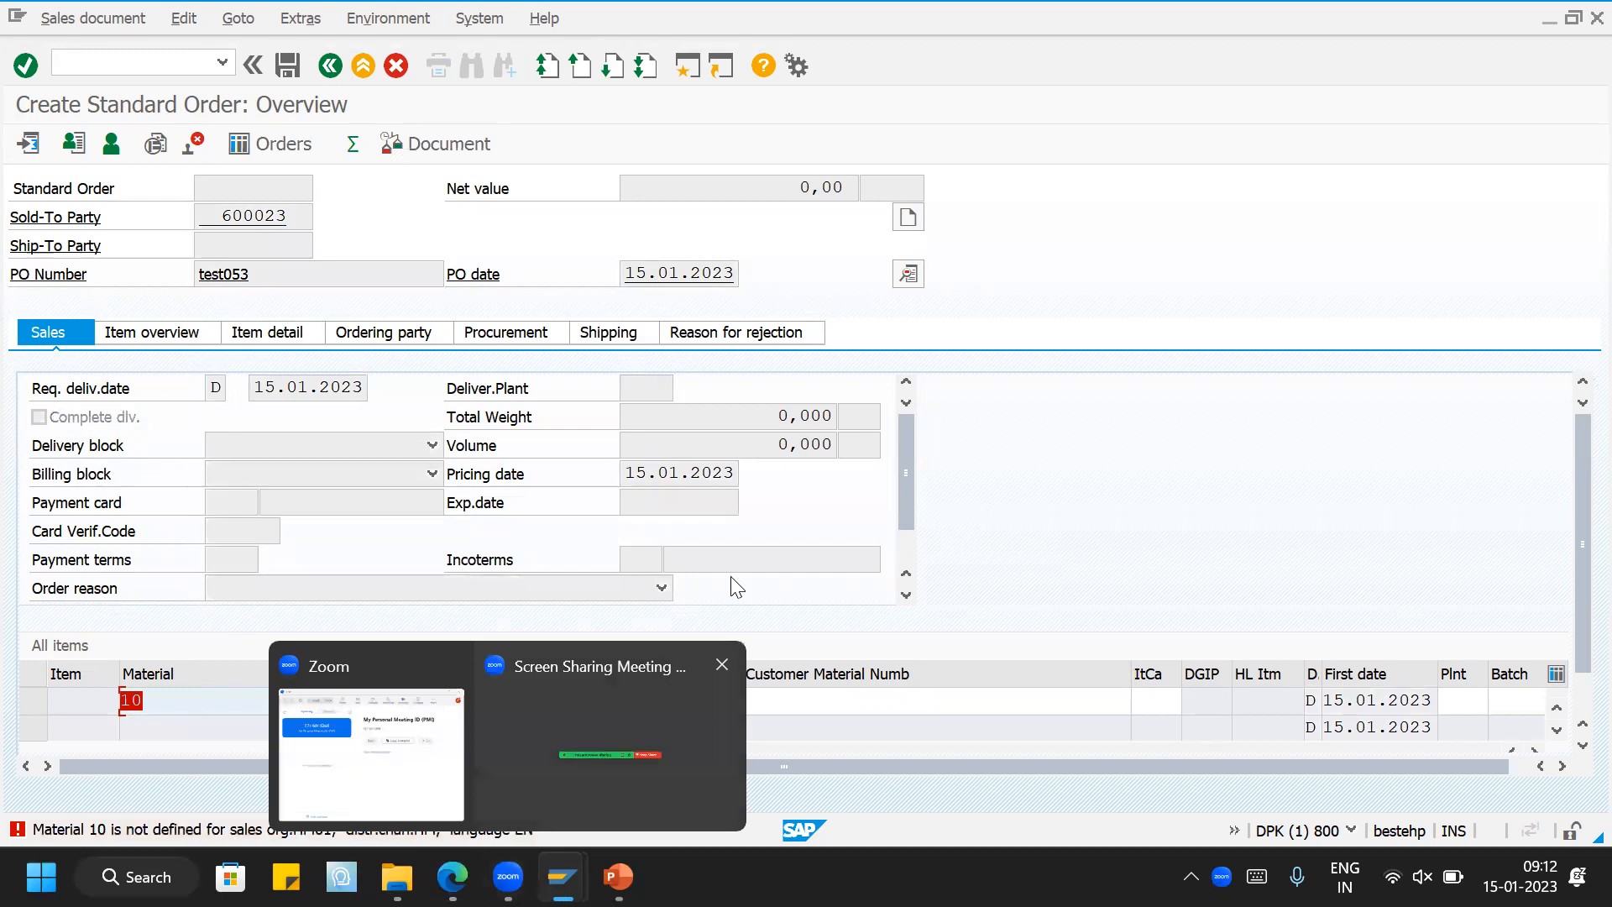
key(BackSpace)
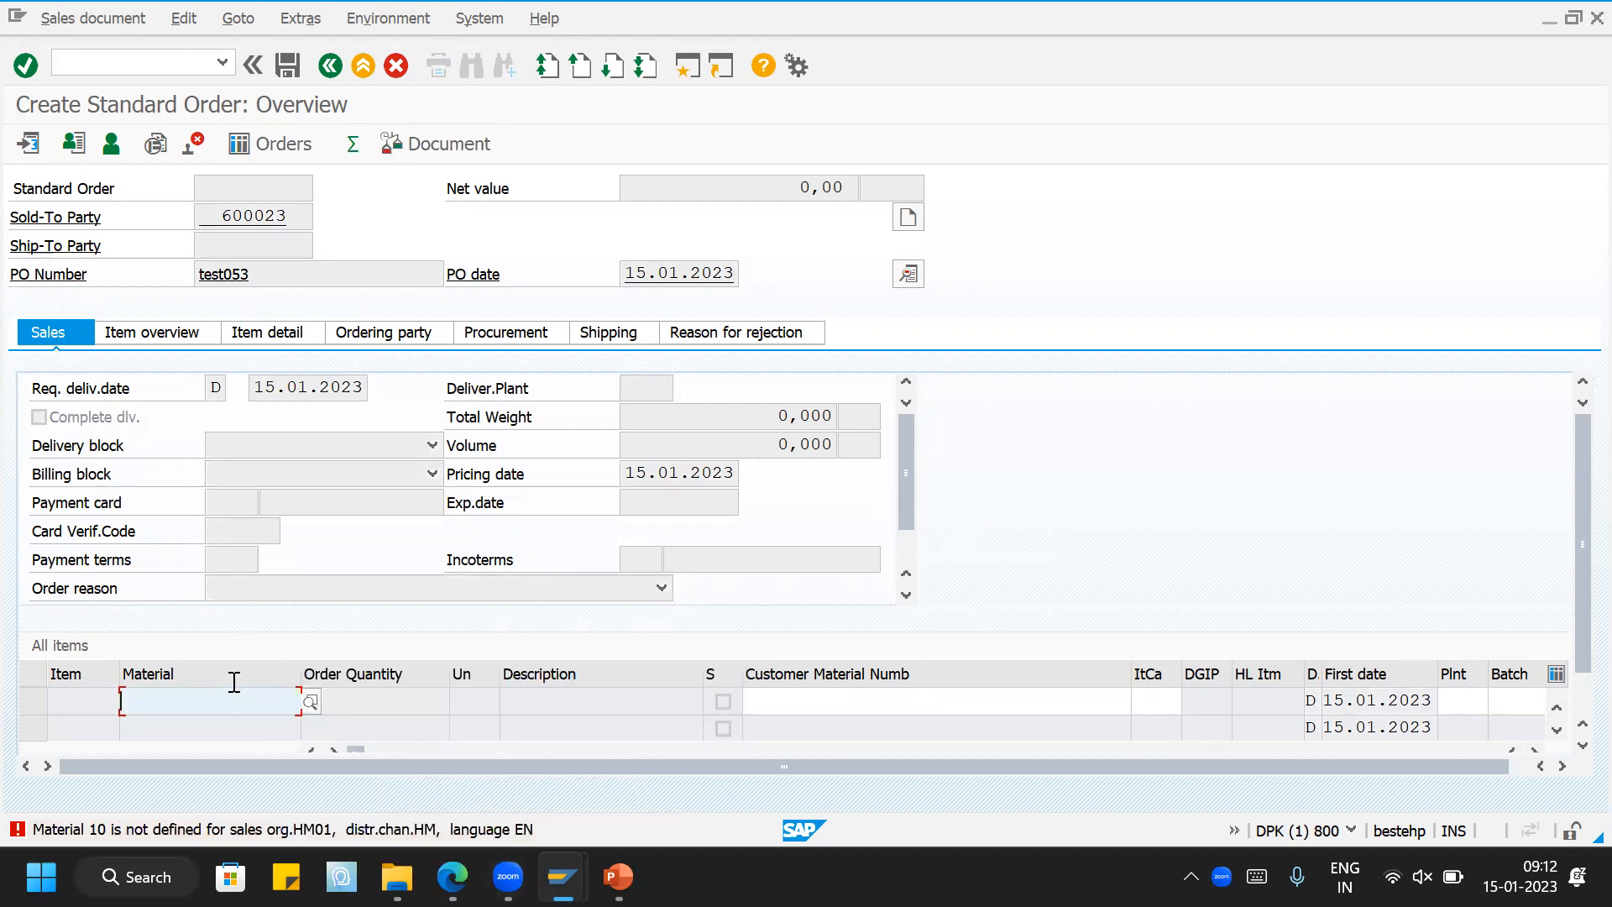
key(BackSpace)
click(221, 375)
click(401, 700)
key(Return)
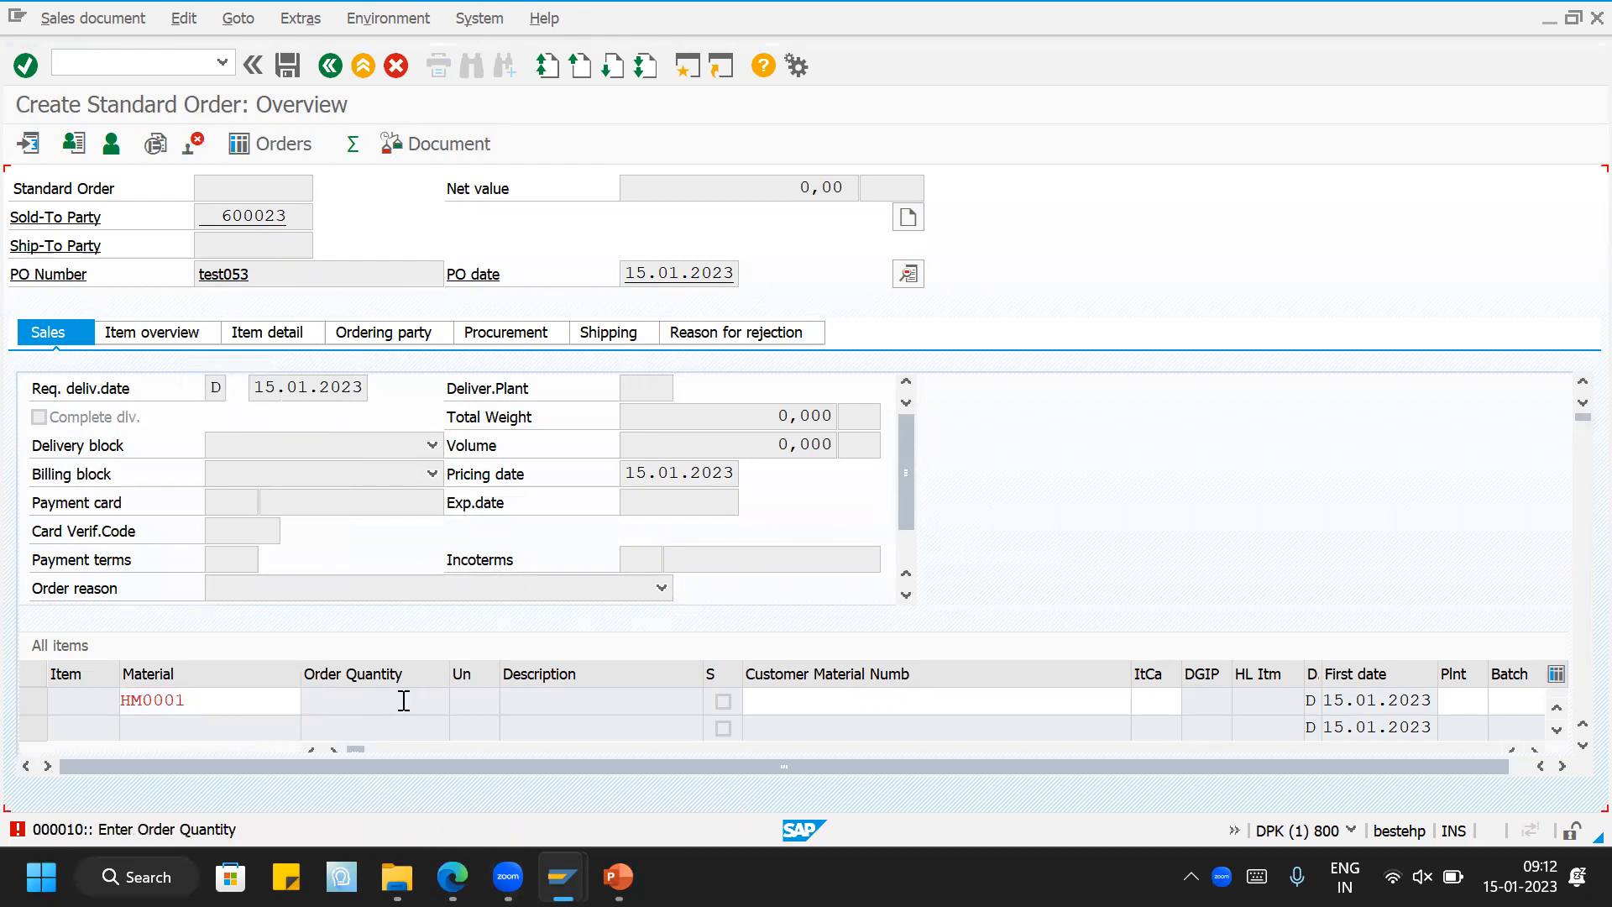
text(10)
key(Return)
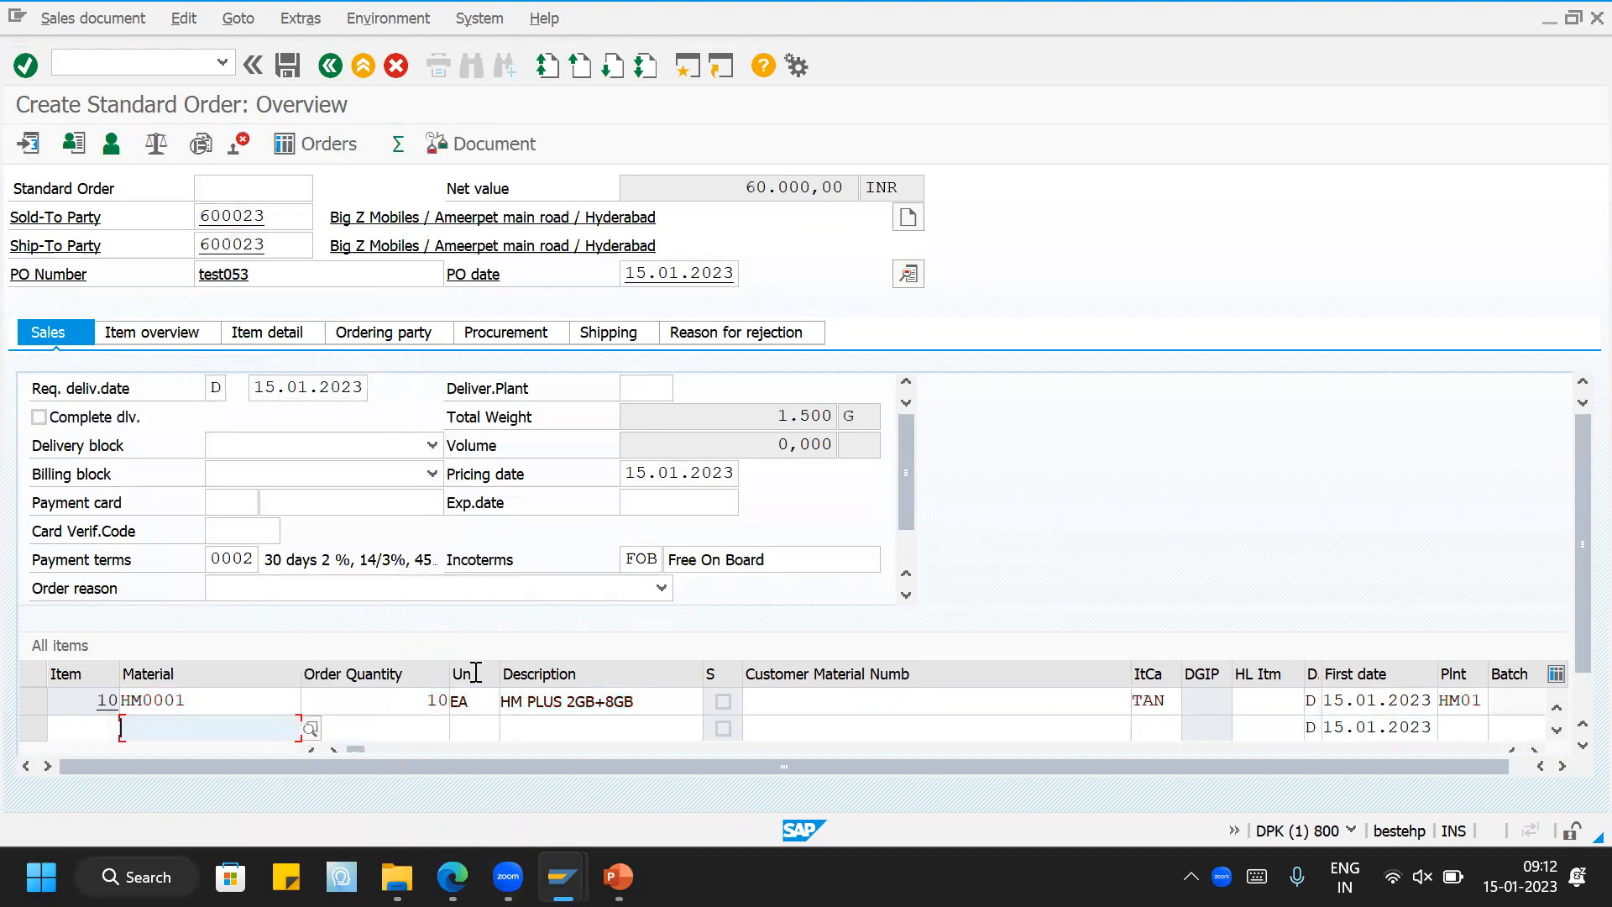
click(88, 10)
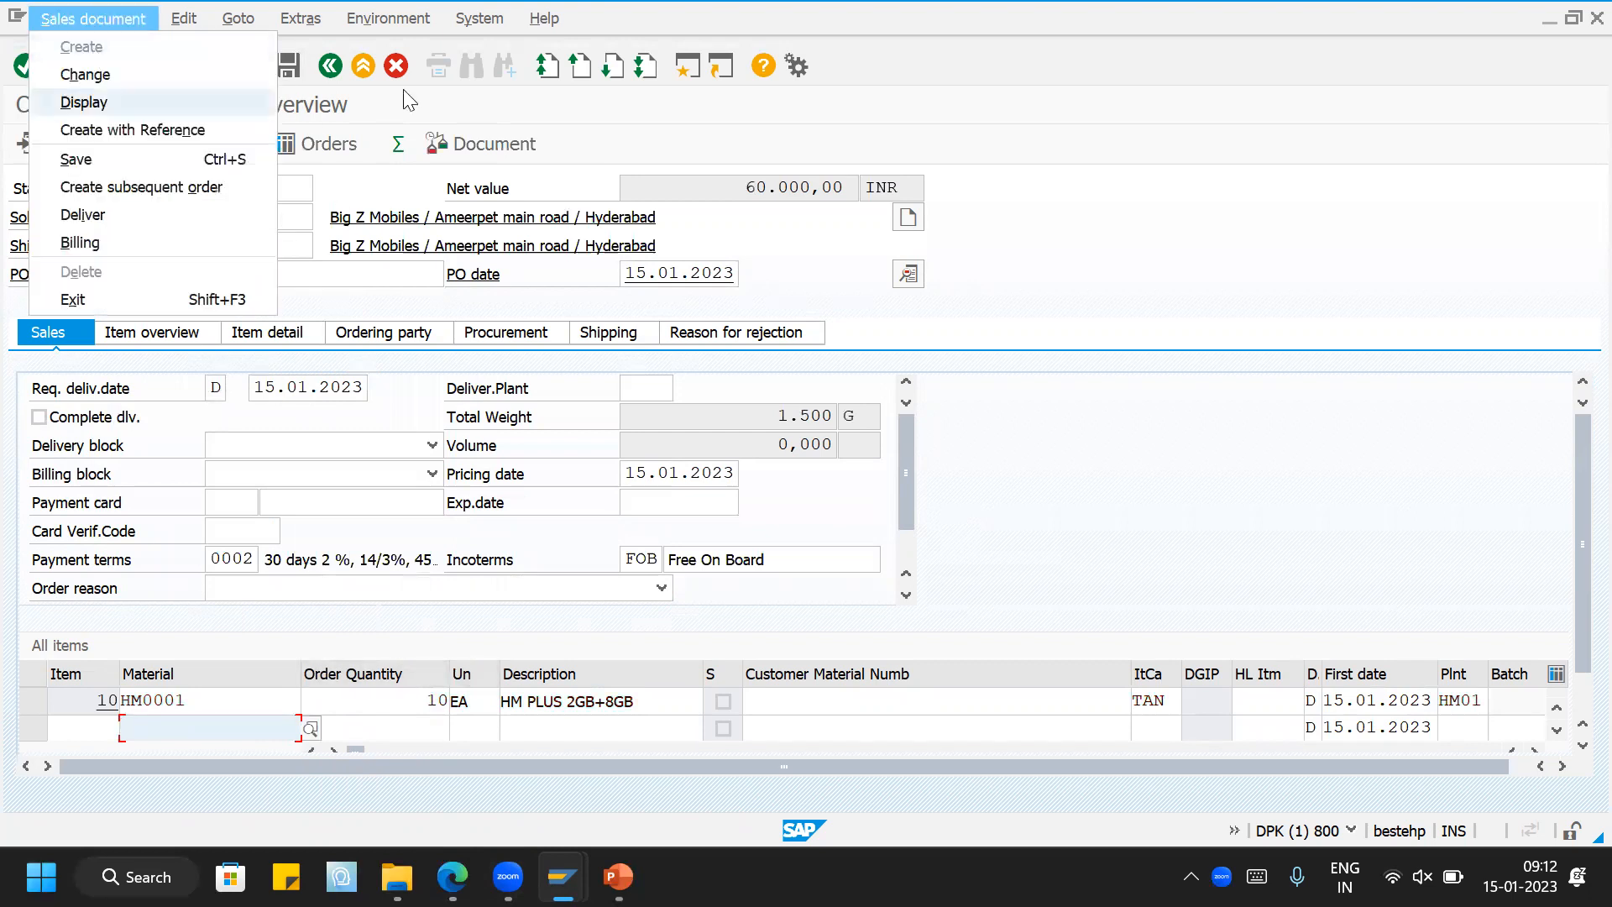
click(531, 105)
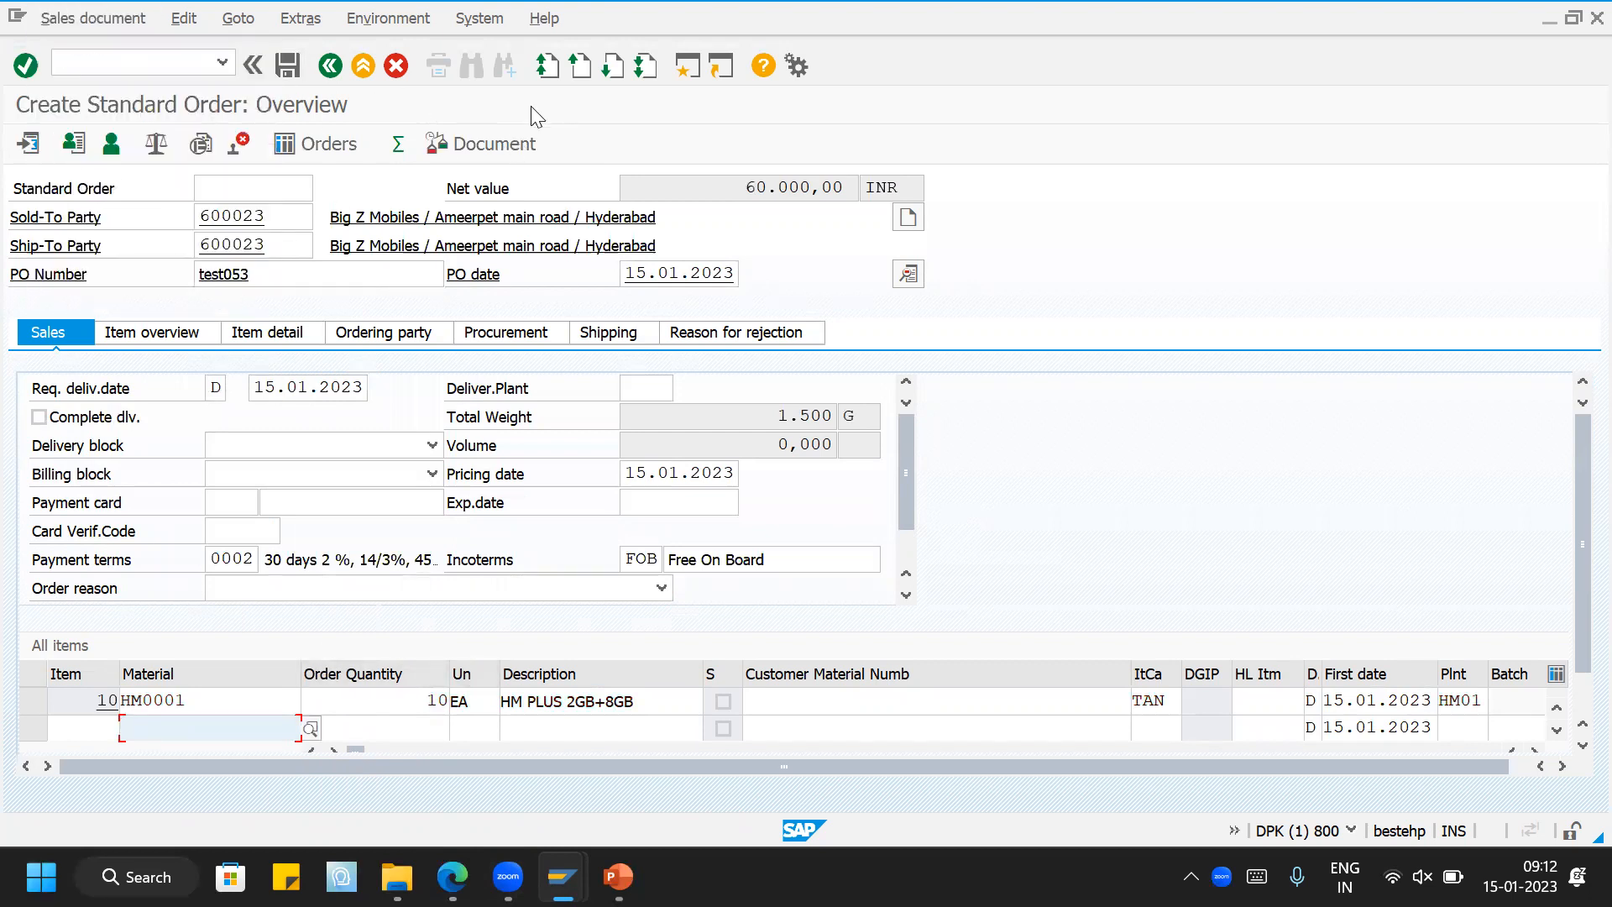
Step: For delivery item category TAN, disable StLocation required and Determine SLoc, and save the changes
mouse_move(586, 853)
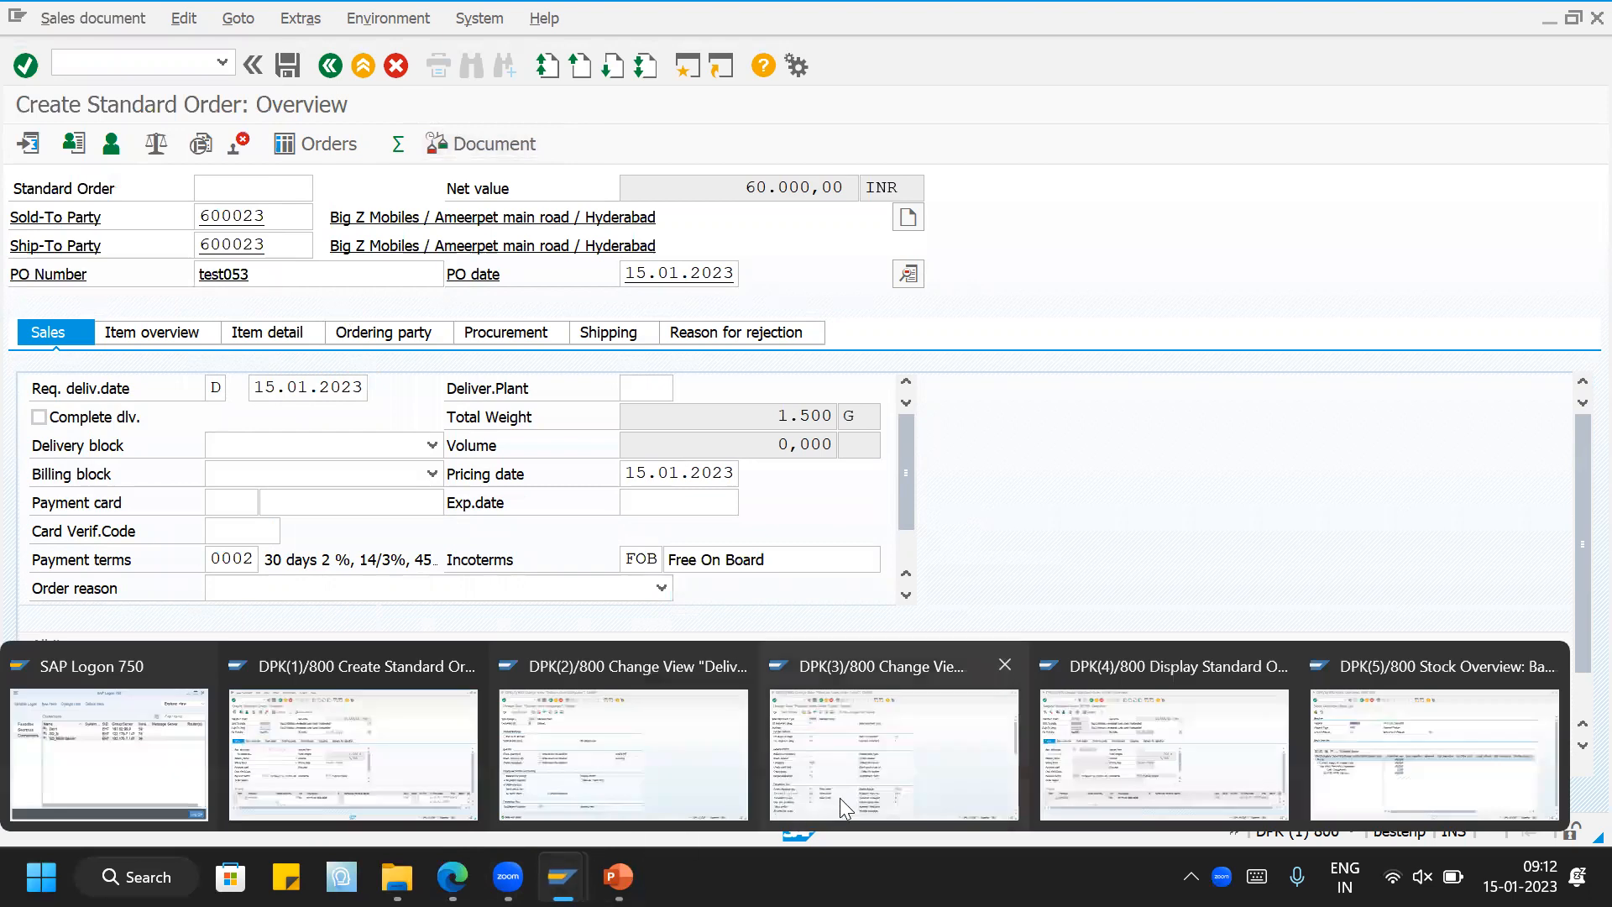
click(520, 709)
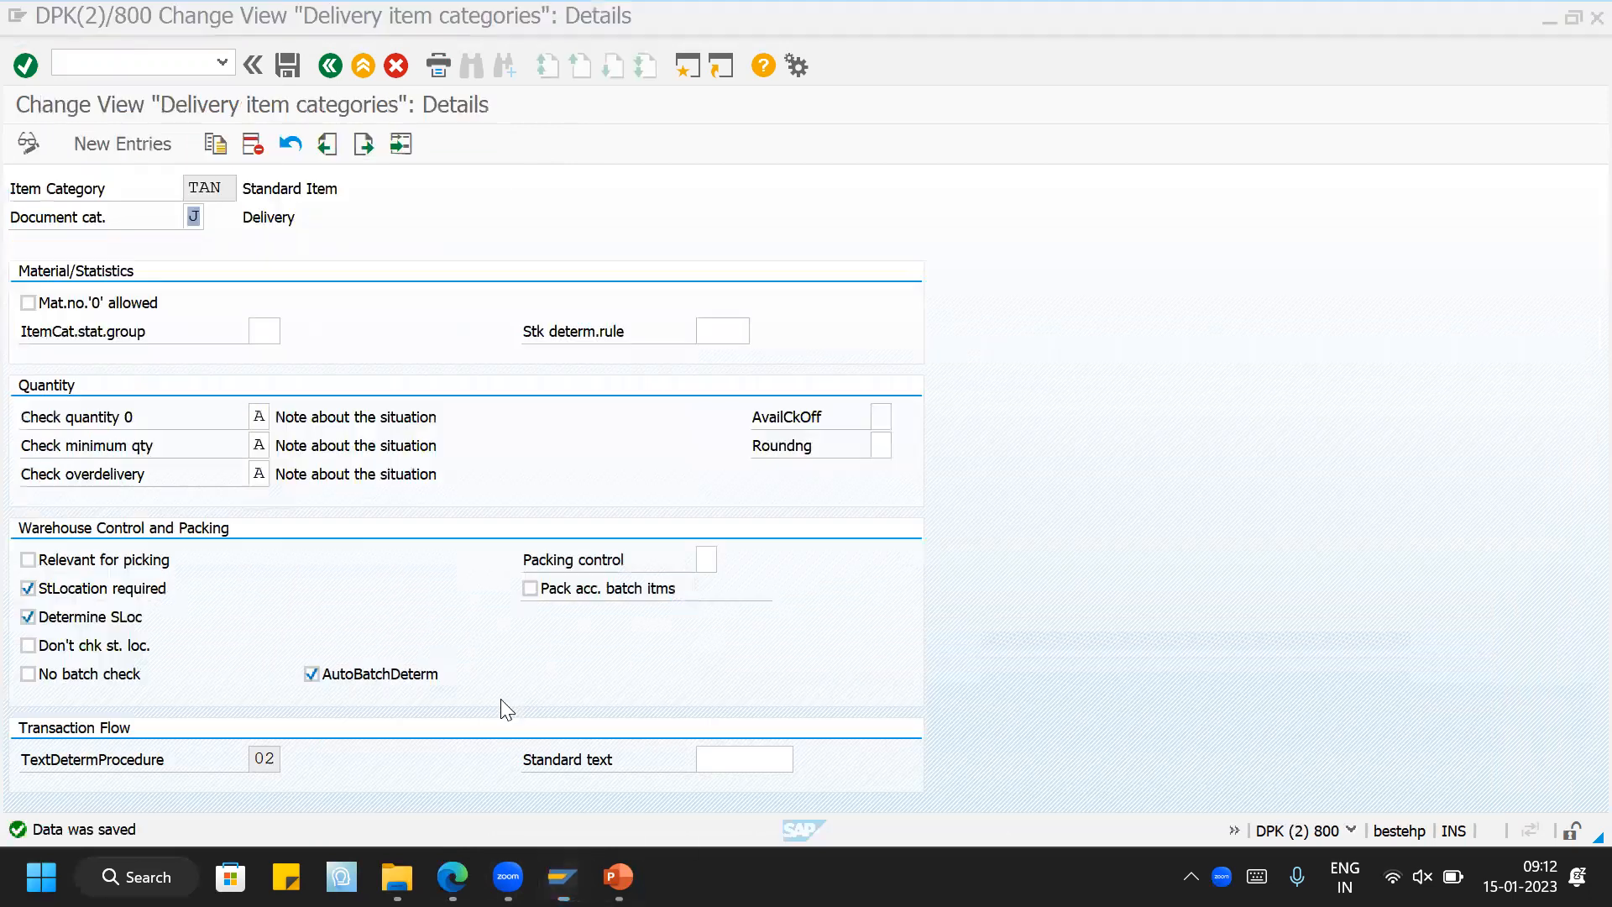
click(94, 591)
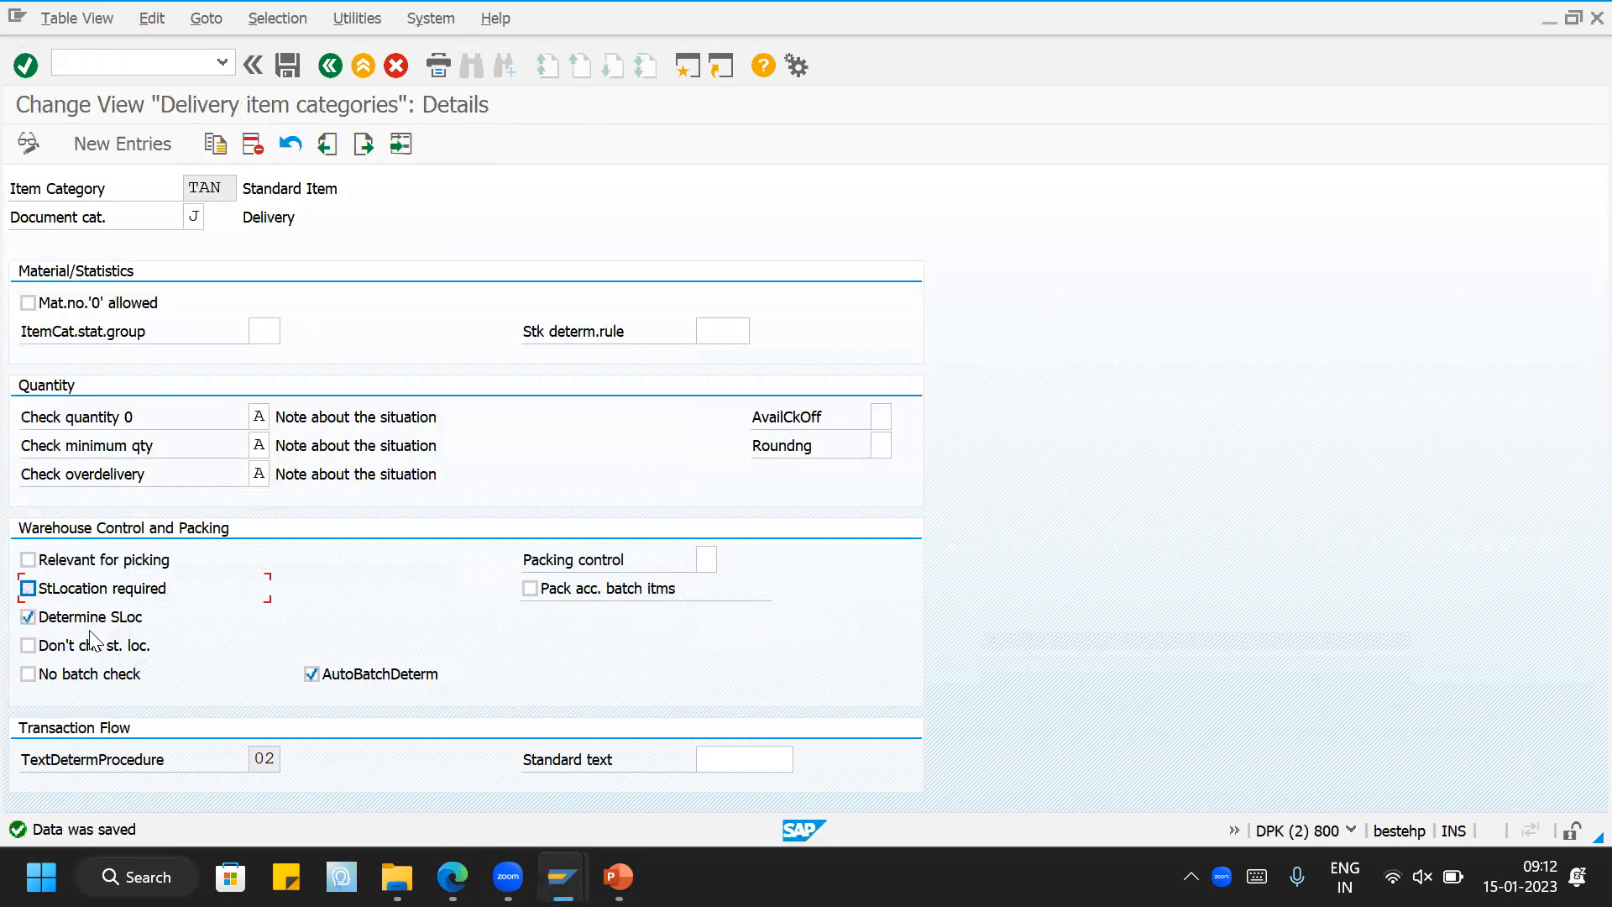
click(103, 619)
click(286, 66)
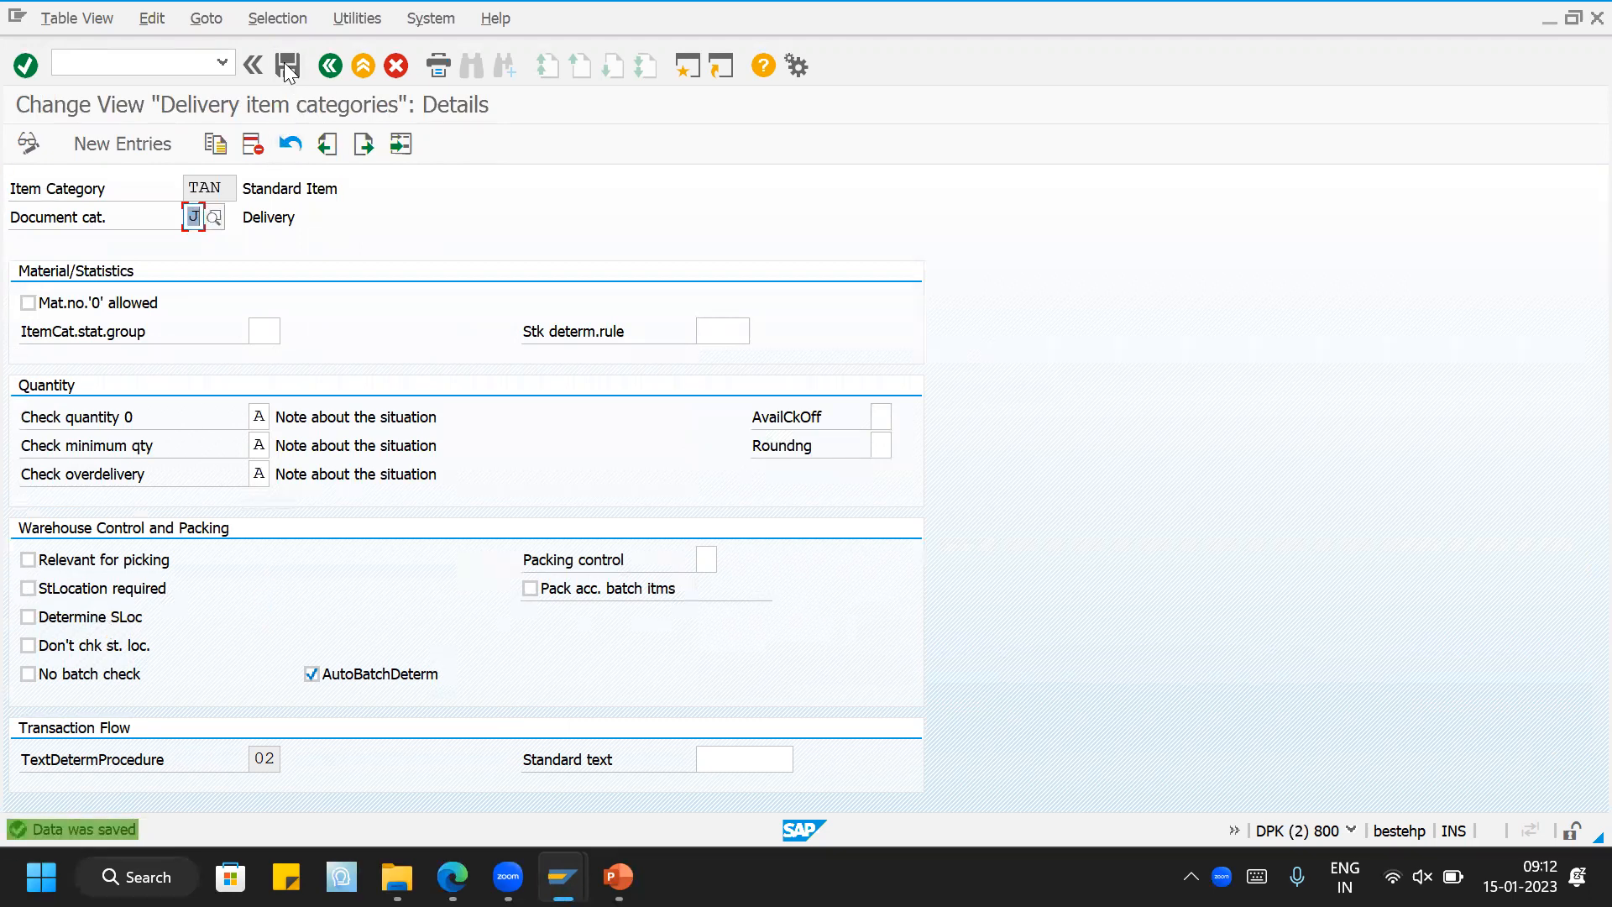
Step: Return to the unsaved standard order and abandon it by restarting sales order creation with transaction VA01
key(alt+Tab)
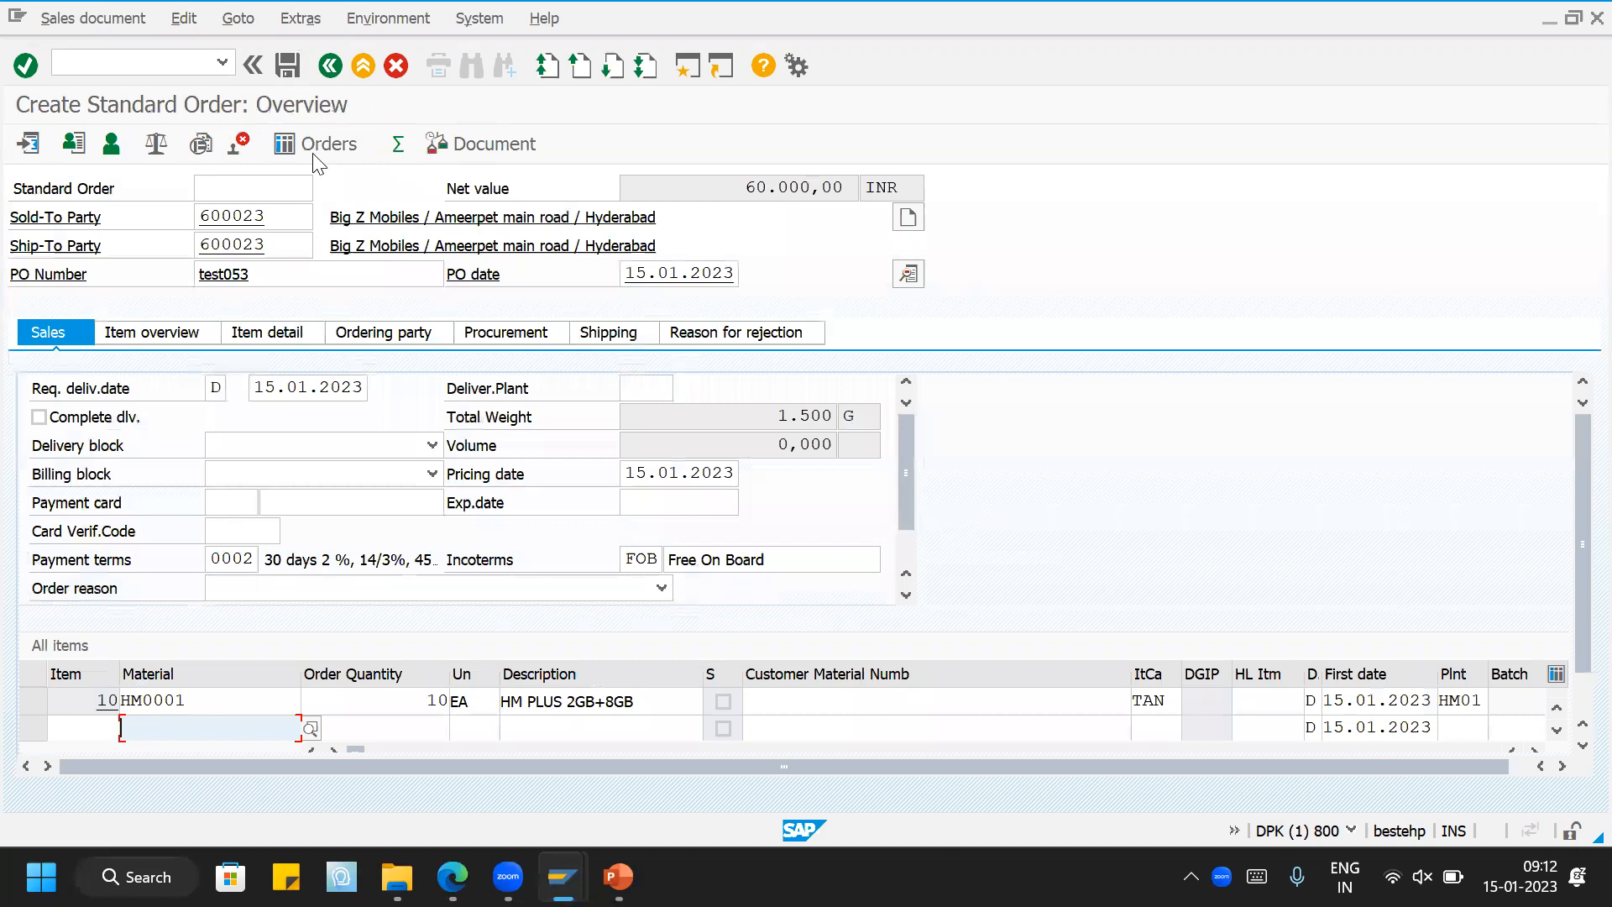
click(179, 62)
text(/nva0)
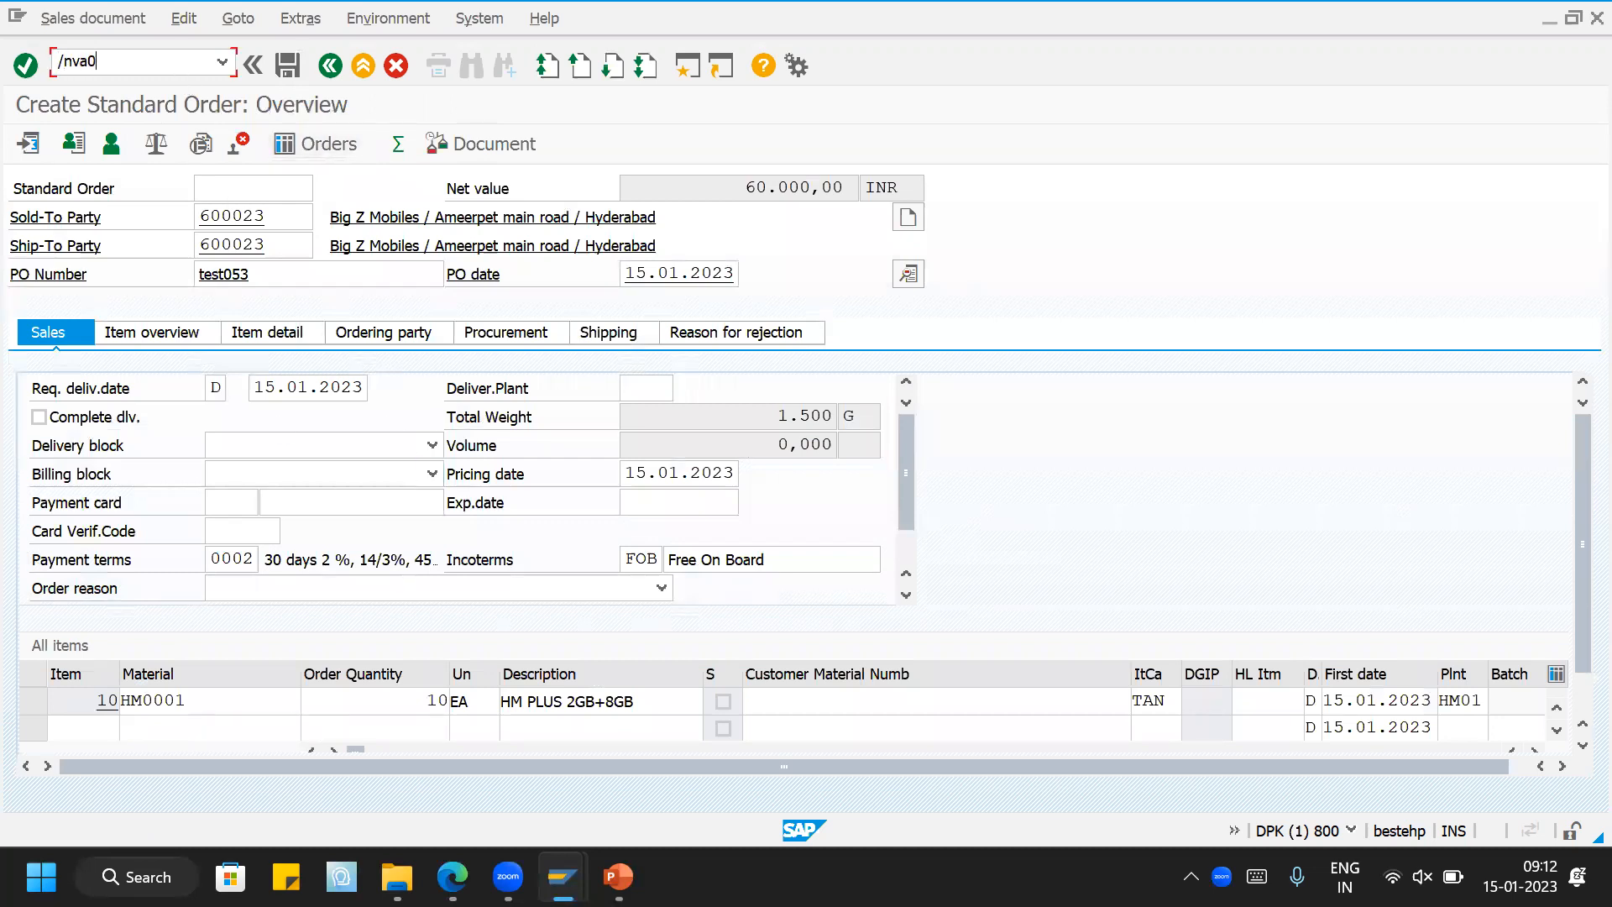
key(Return)
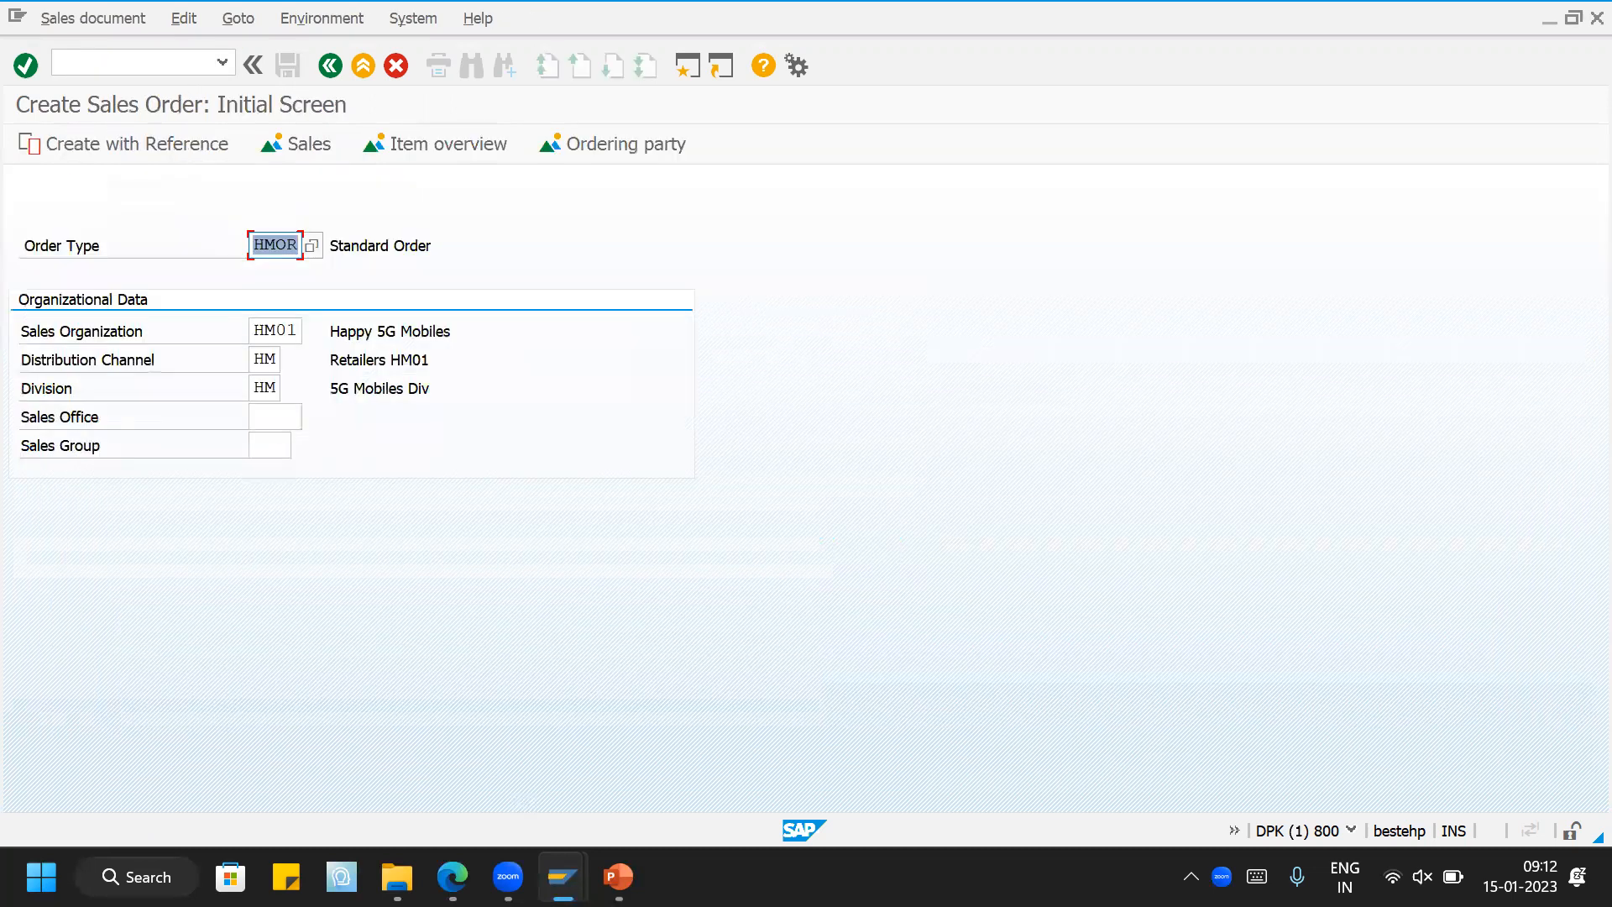
Step: Refresh the stock overview of material HM0001 and return to the sales order creation session
mouse_move(563, 876)
click(1440, 753)
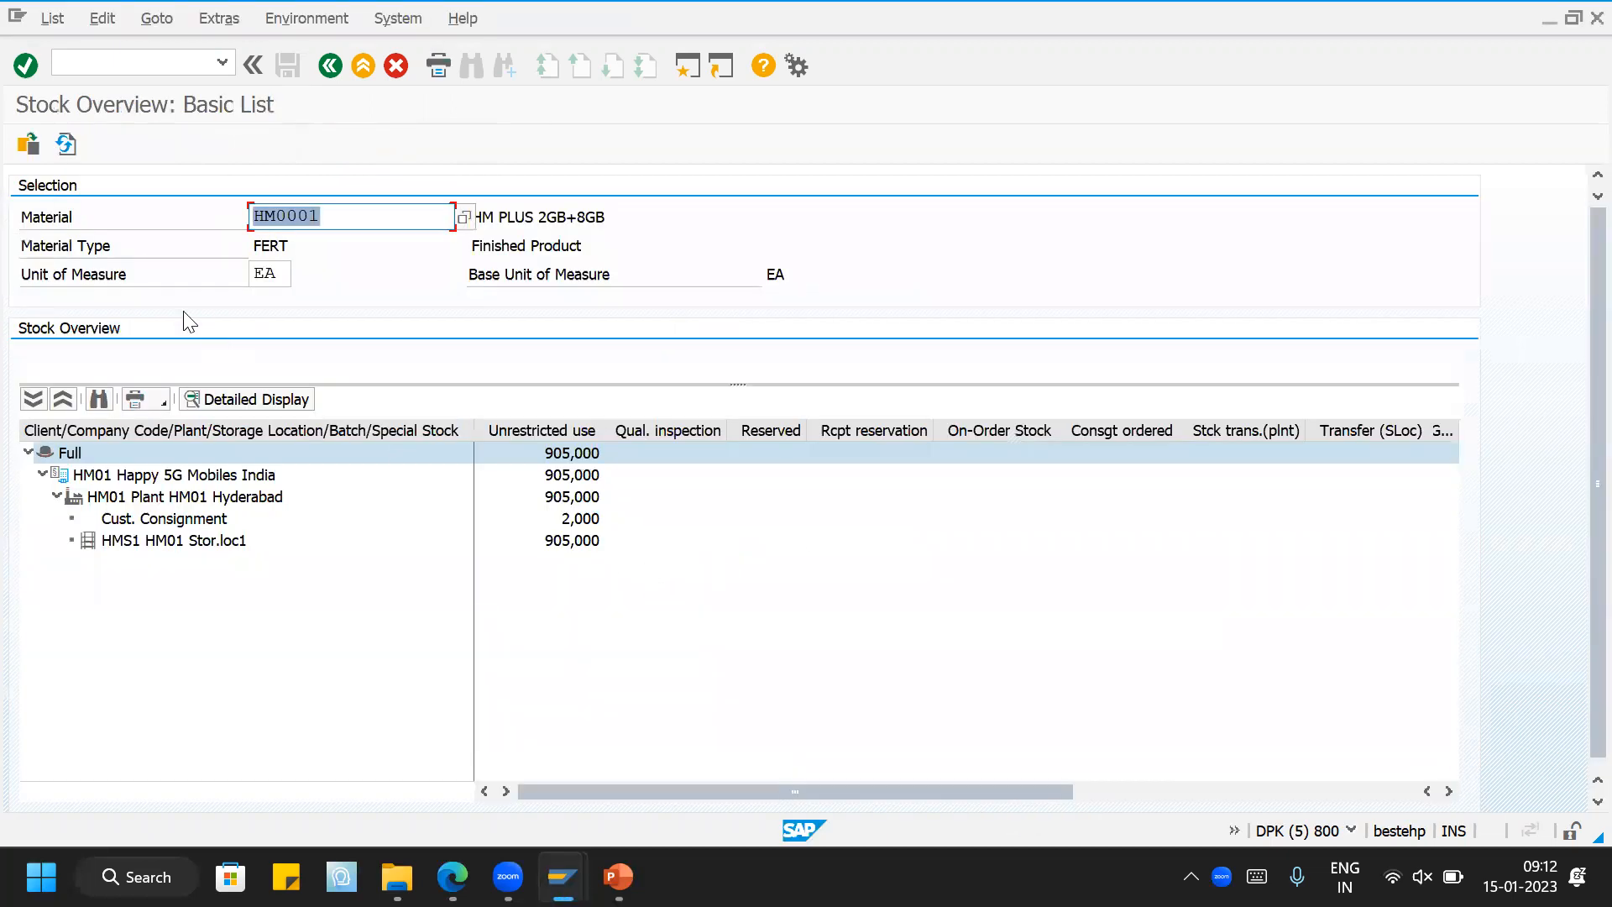
click(67, 145)
key(alt+Tab)
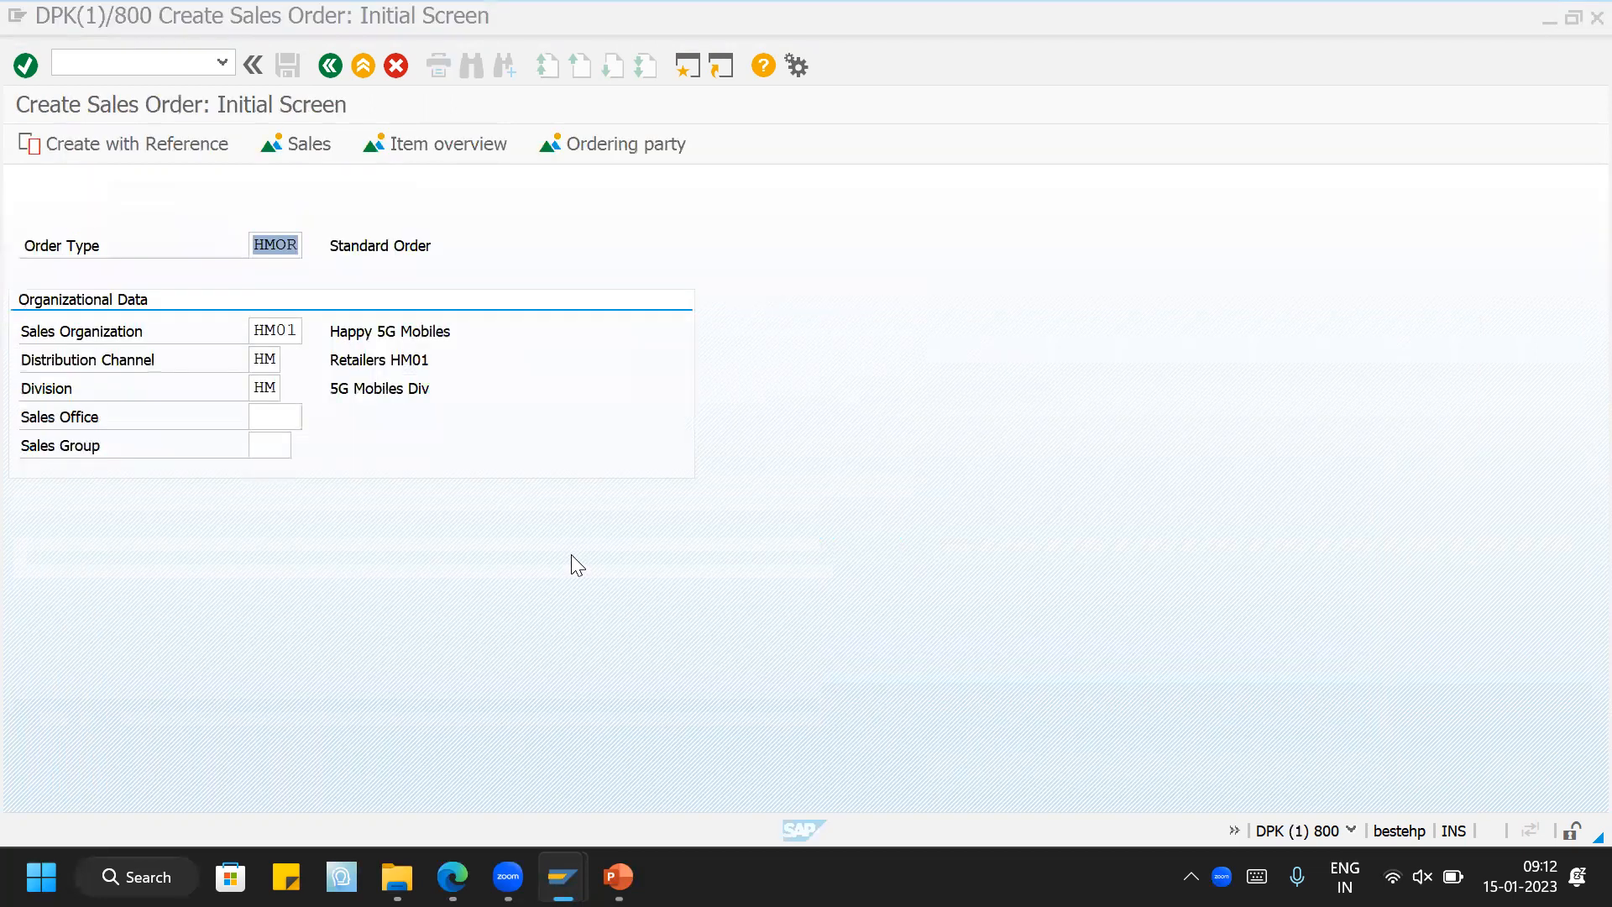
Step: Start a new HMOR standard order and fill in the sold-to party's customer number and the PO number
key(Return)
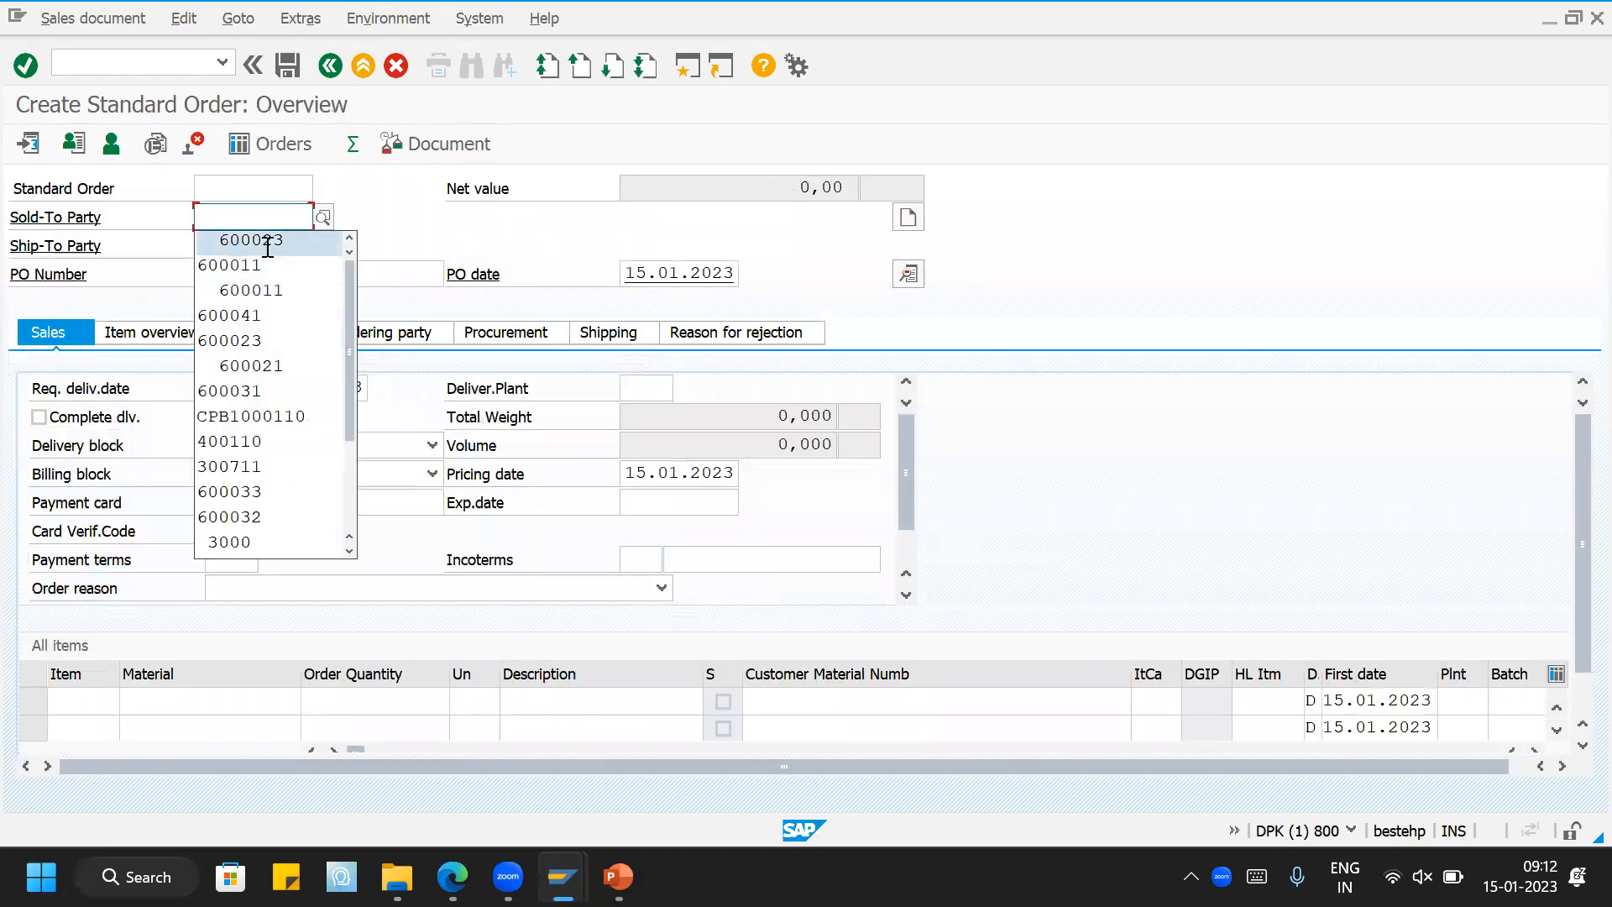
click(266, 244)
click(263, 280)
click(271, 299)
Step: Add material HM0001 with an order quantity of 10 EA and save the standard order
click(259, 702)
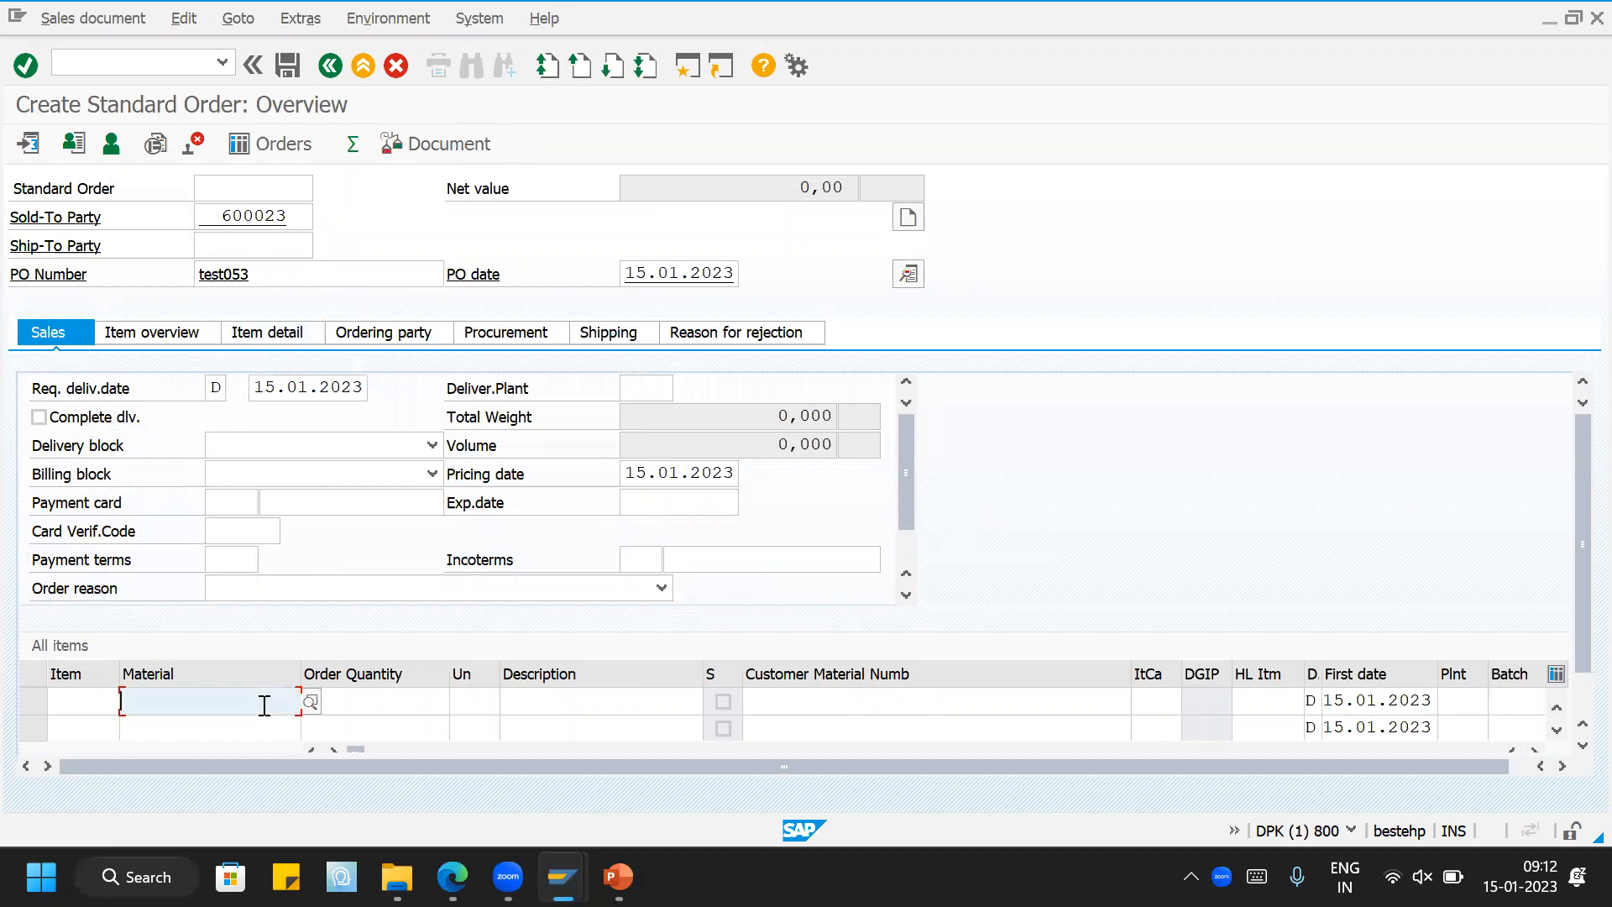
click(267, 348)
click(361, 705)
text(10ea)
key(Return)
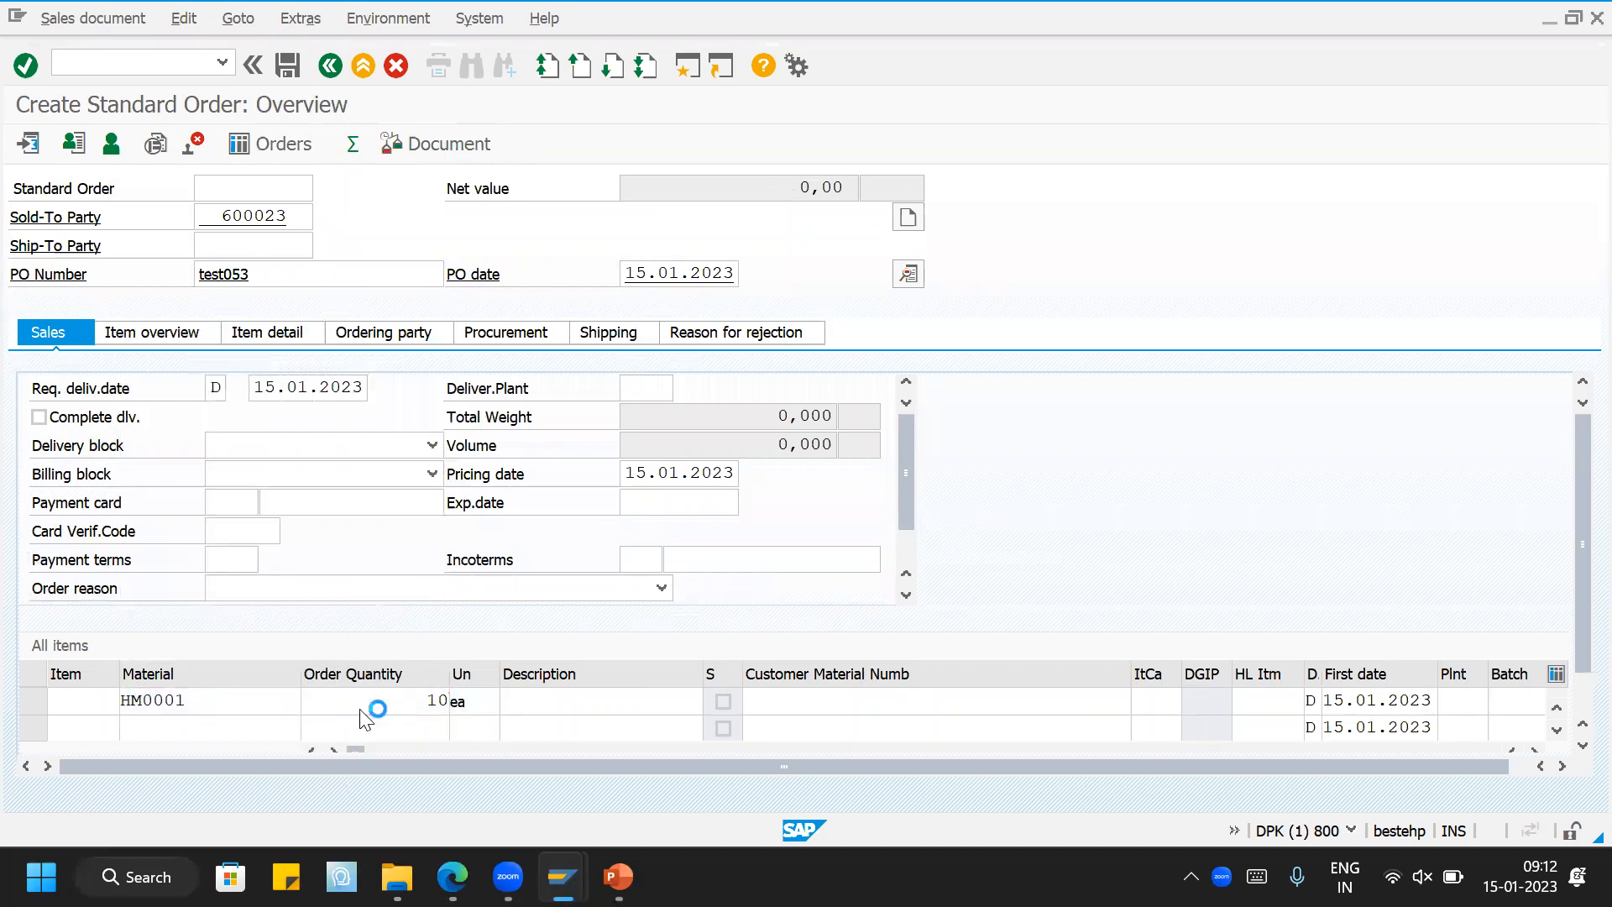
click(292, 71)
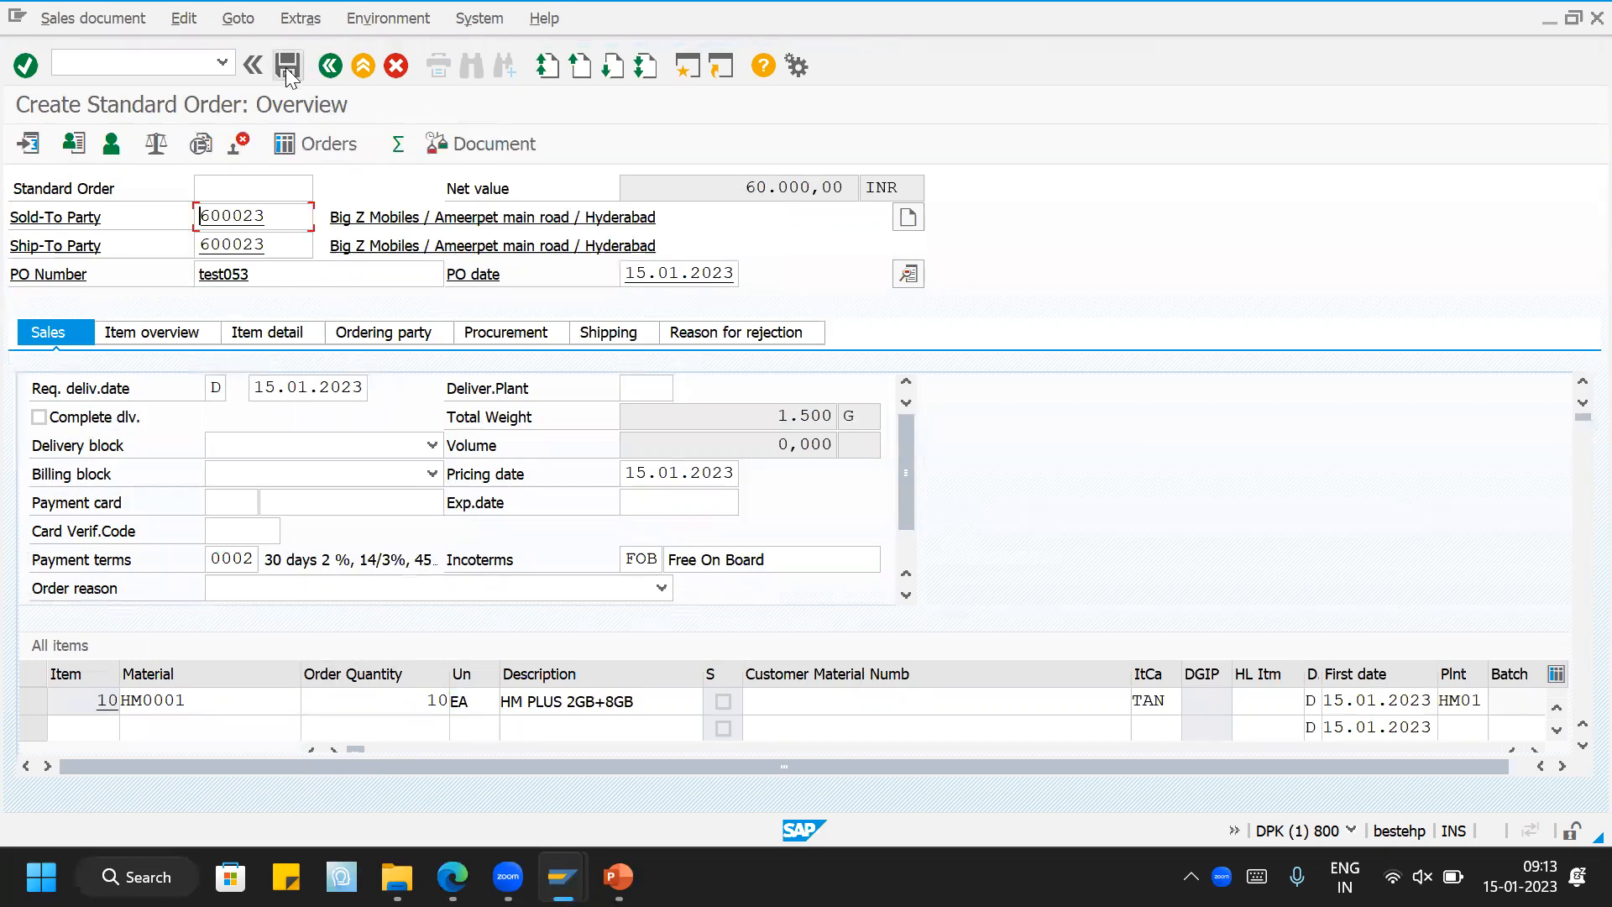
Step: Display the saved standard order and create an outbound delivery from it
click(106, 19)
click(118, 99)
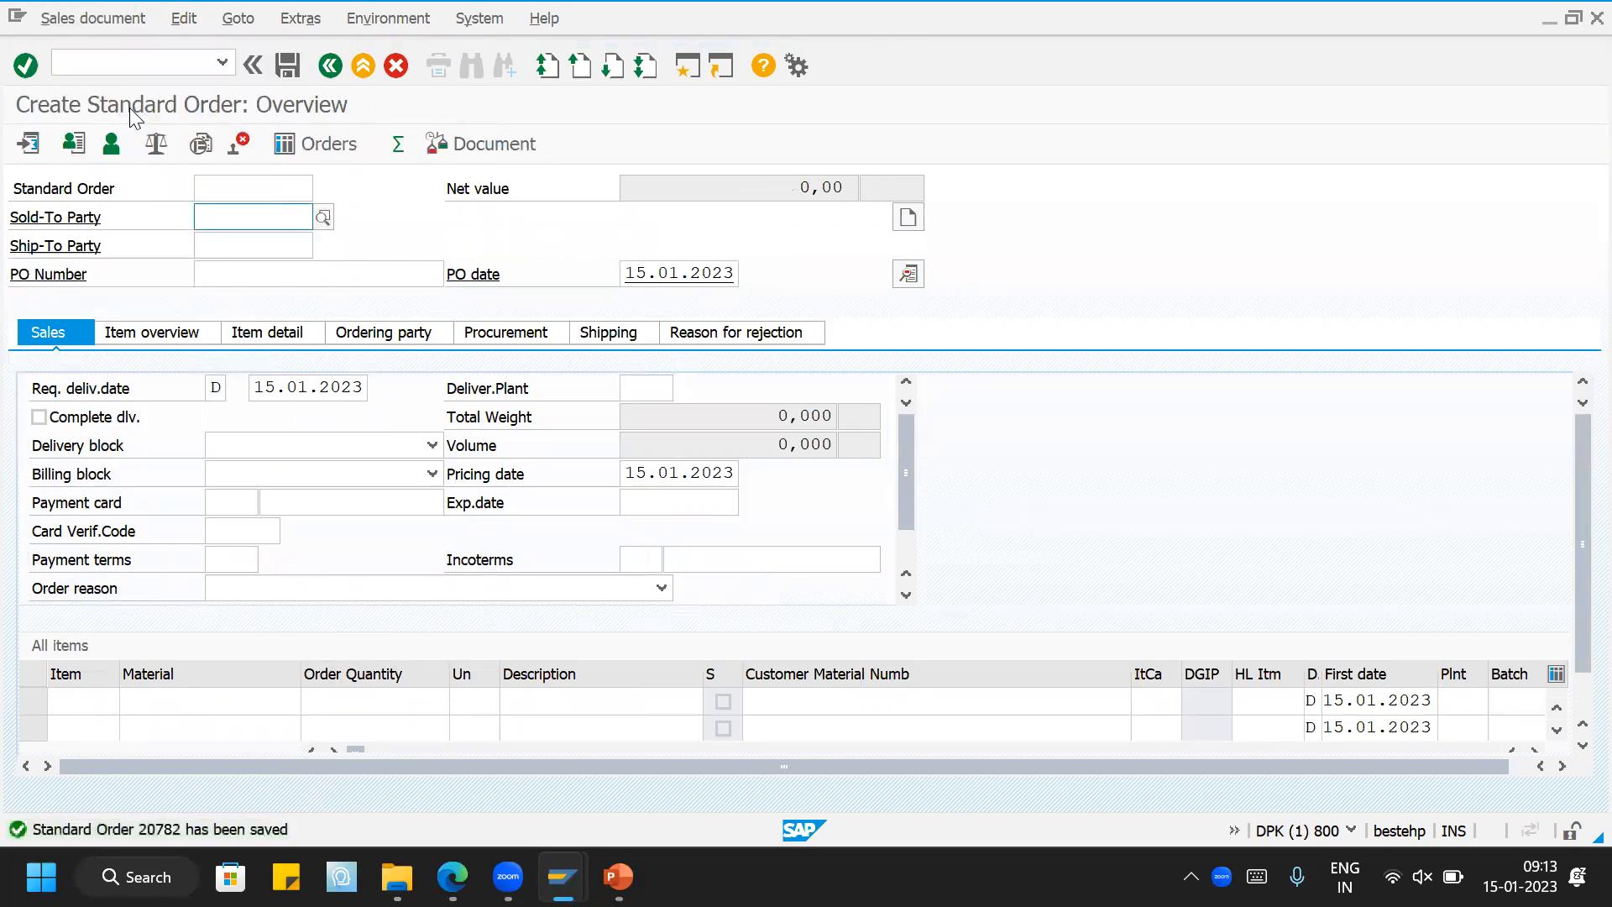
key(Return)
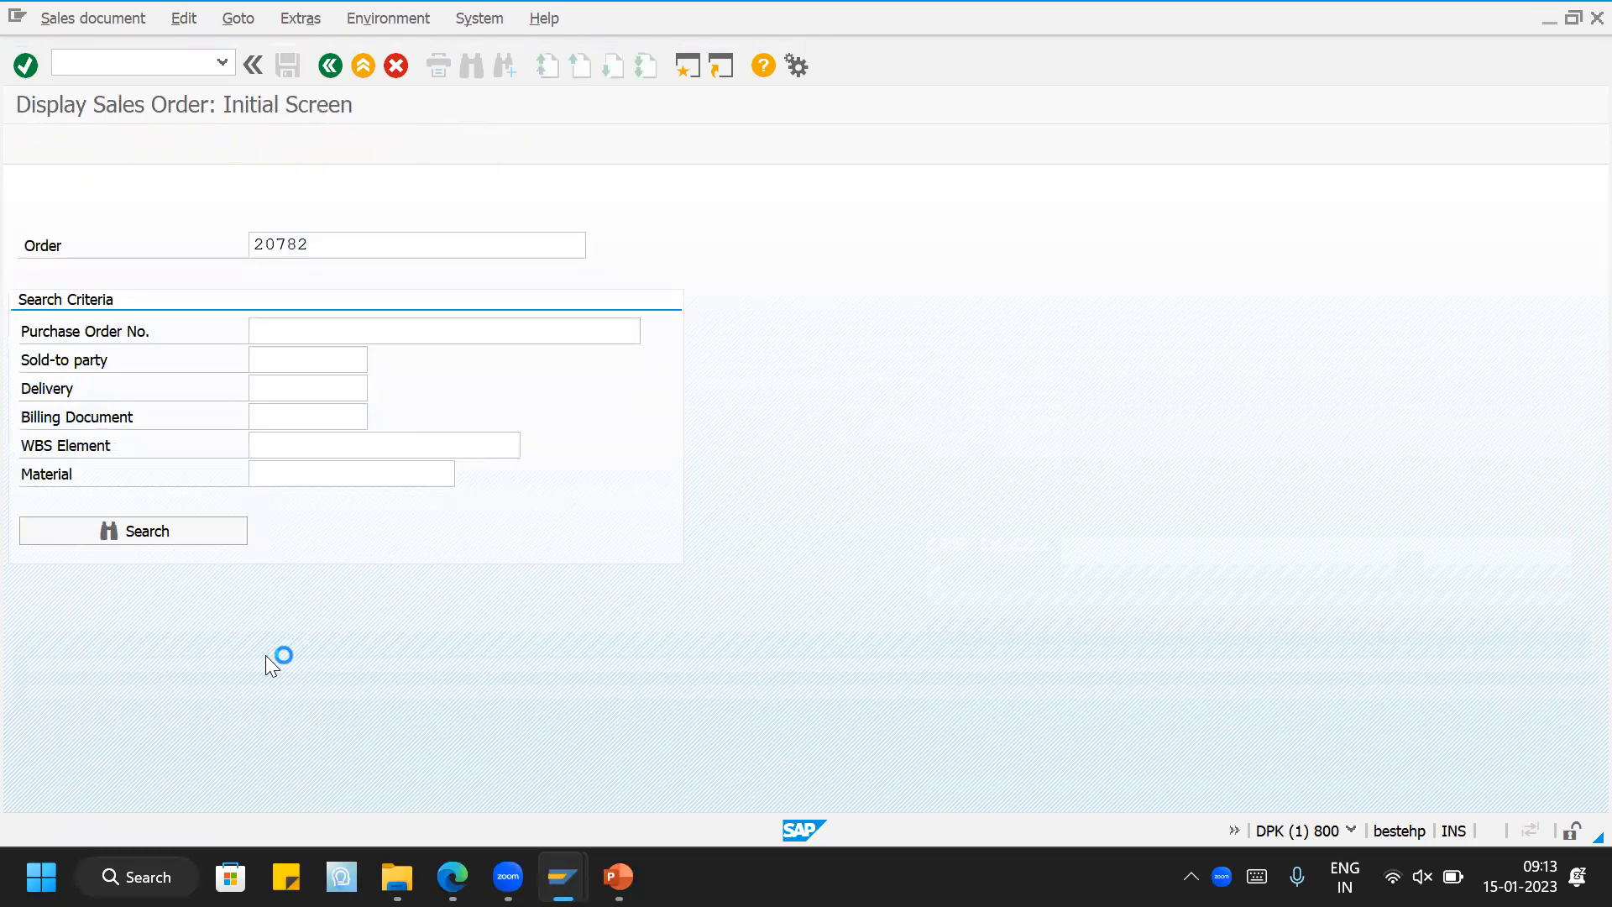
click(113, 20)
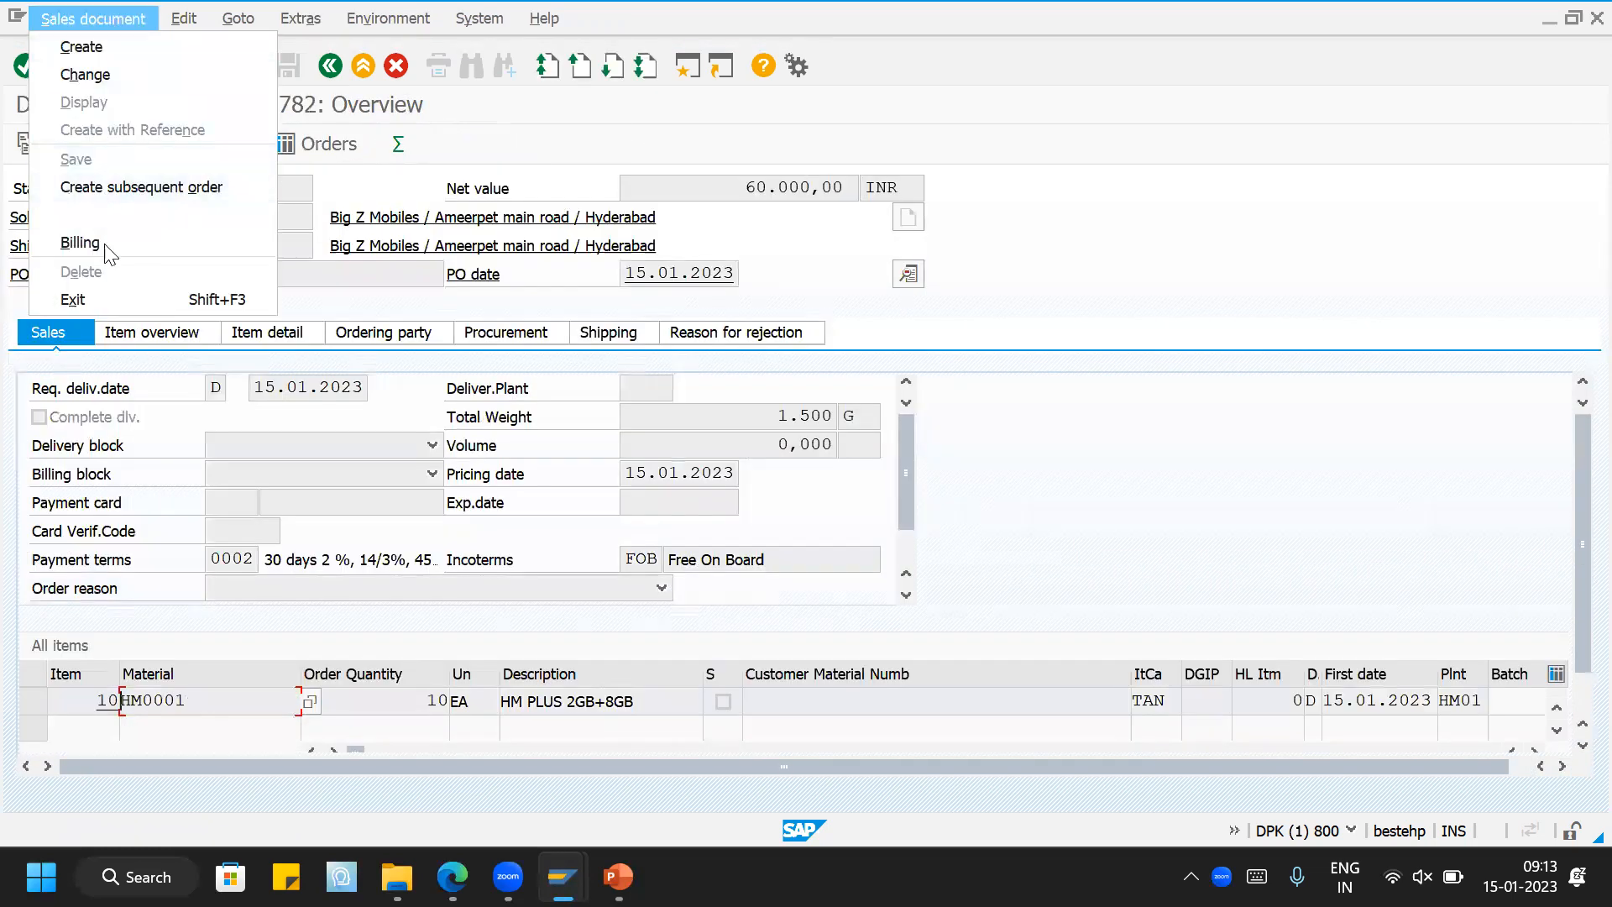
click(109, 217)
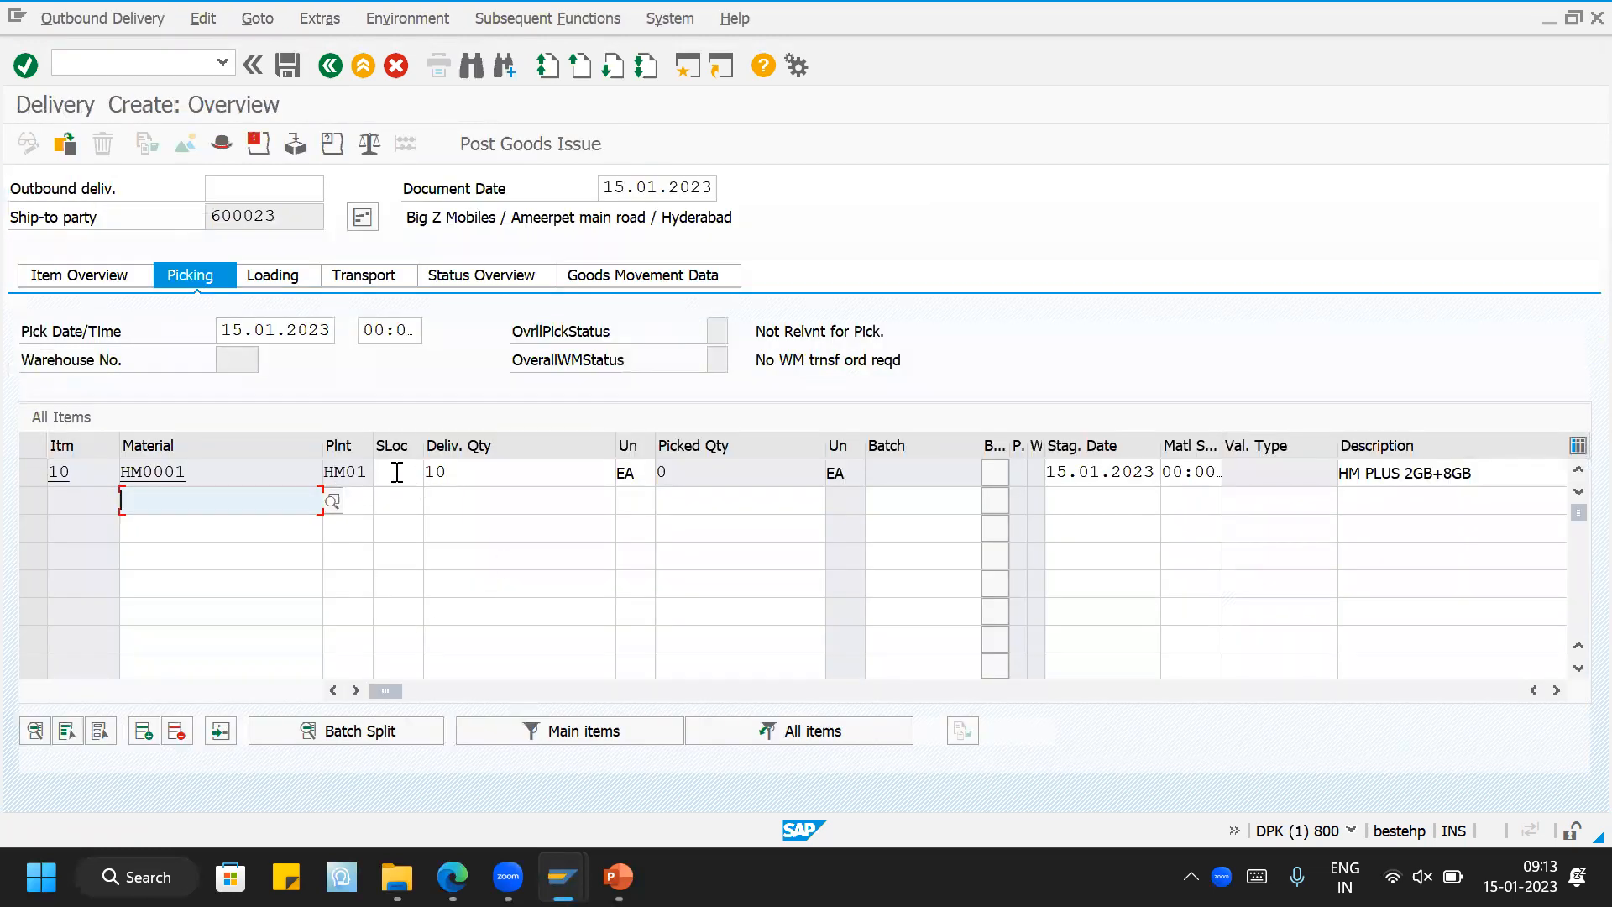
Step: Assign storage location HMS1 to the HM0001 delivery item with delivery quantity 10, and check whether its picked quantity can be edited
click(396, 472)
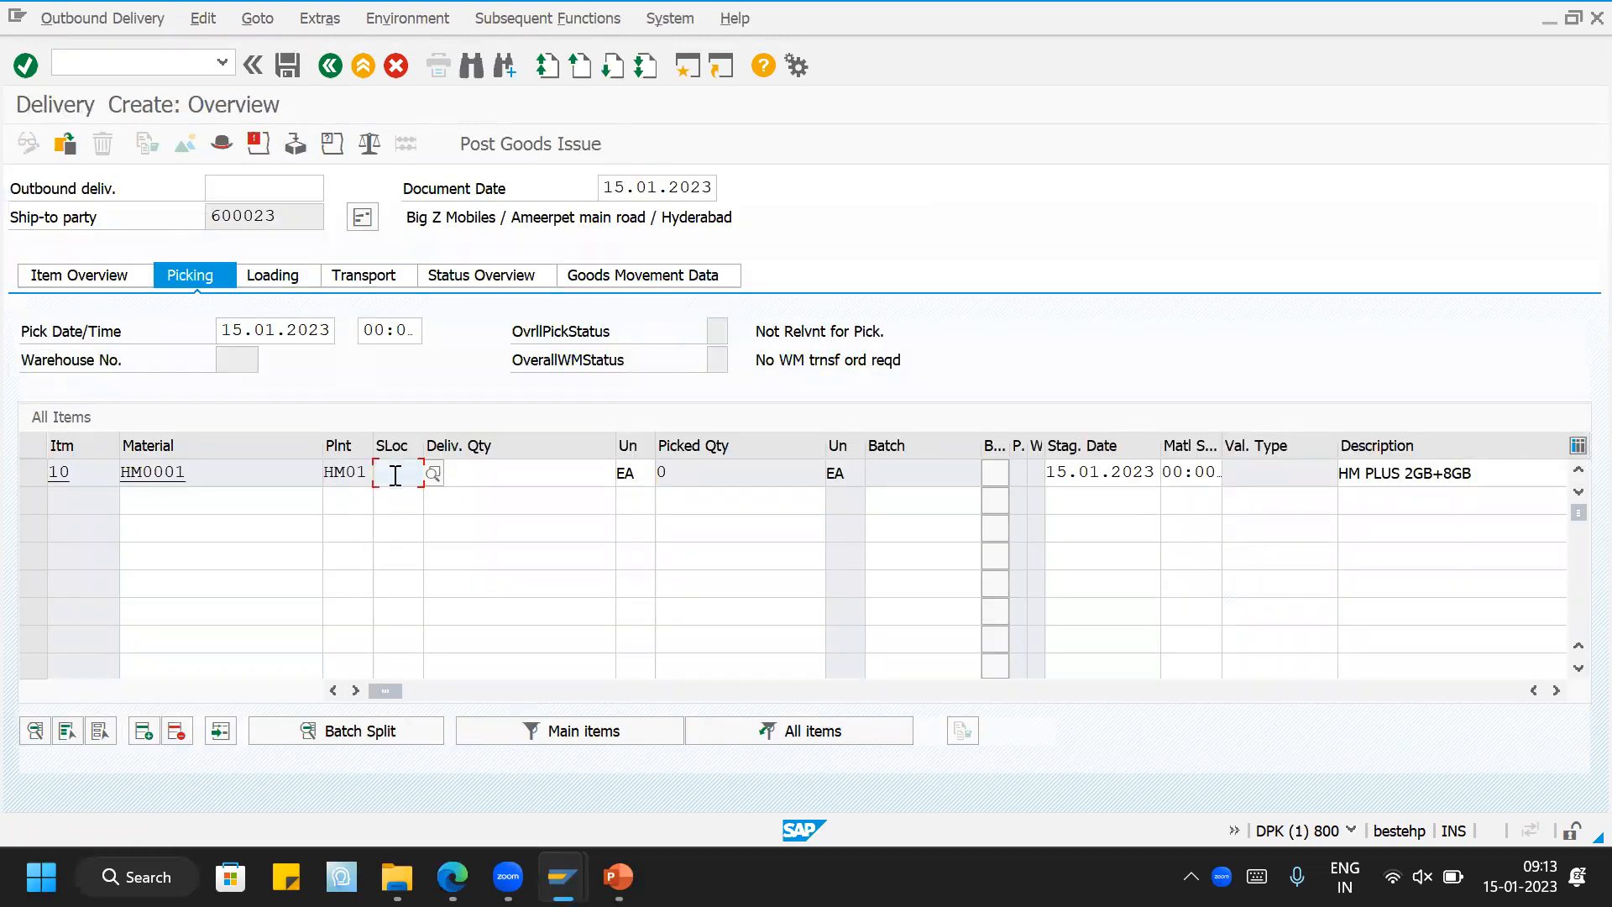
click(689, 476)
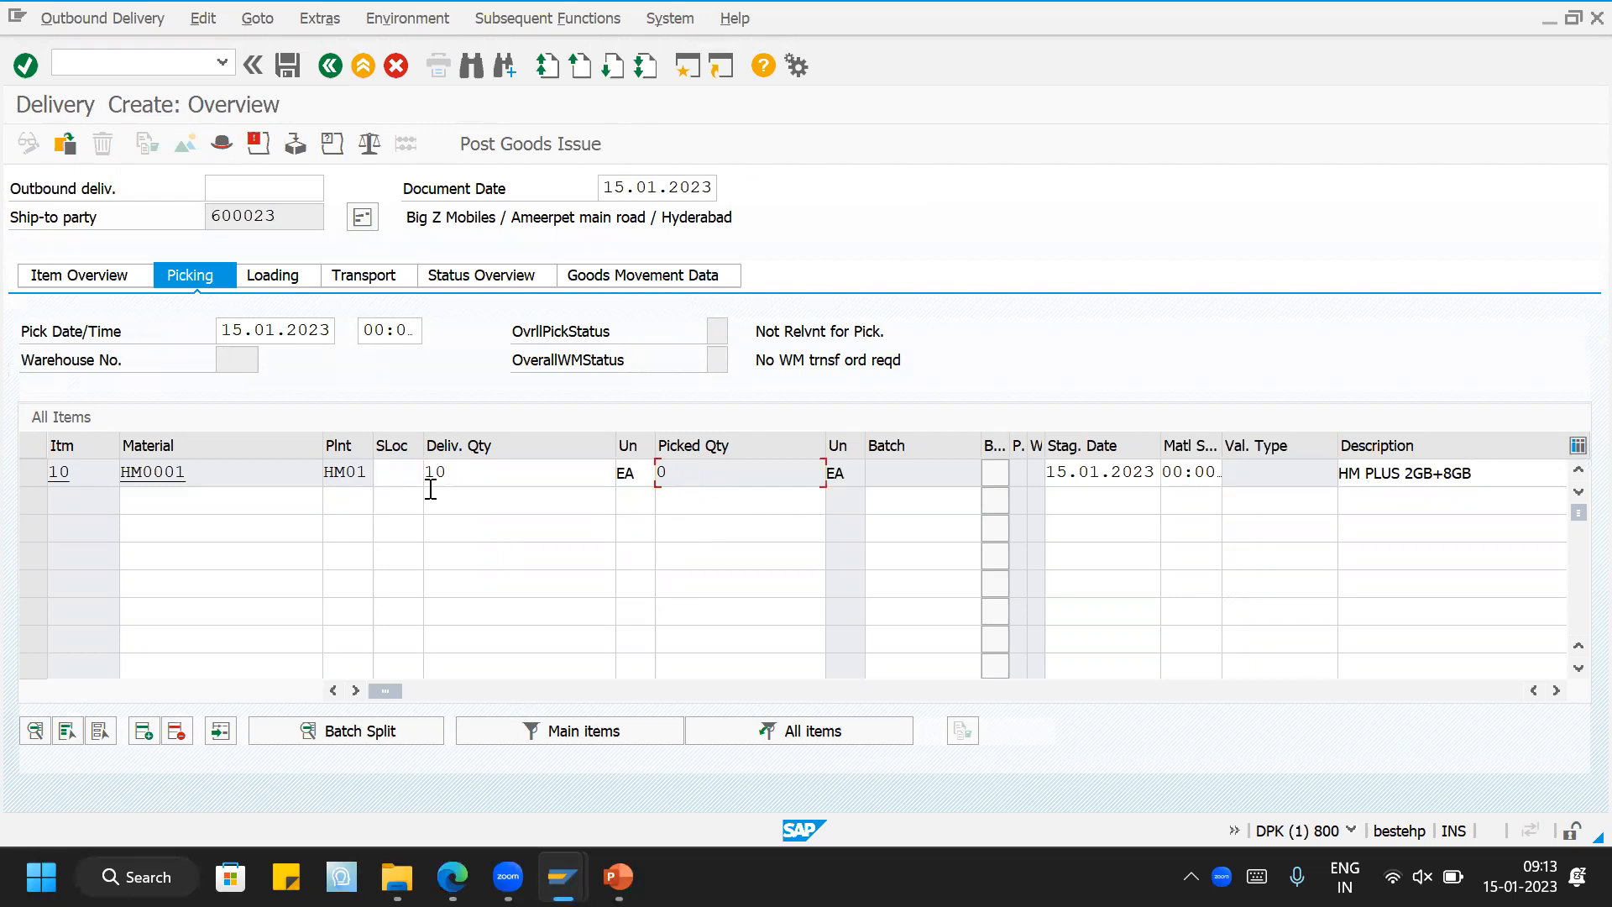
click(403, 475)
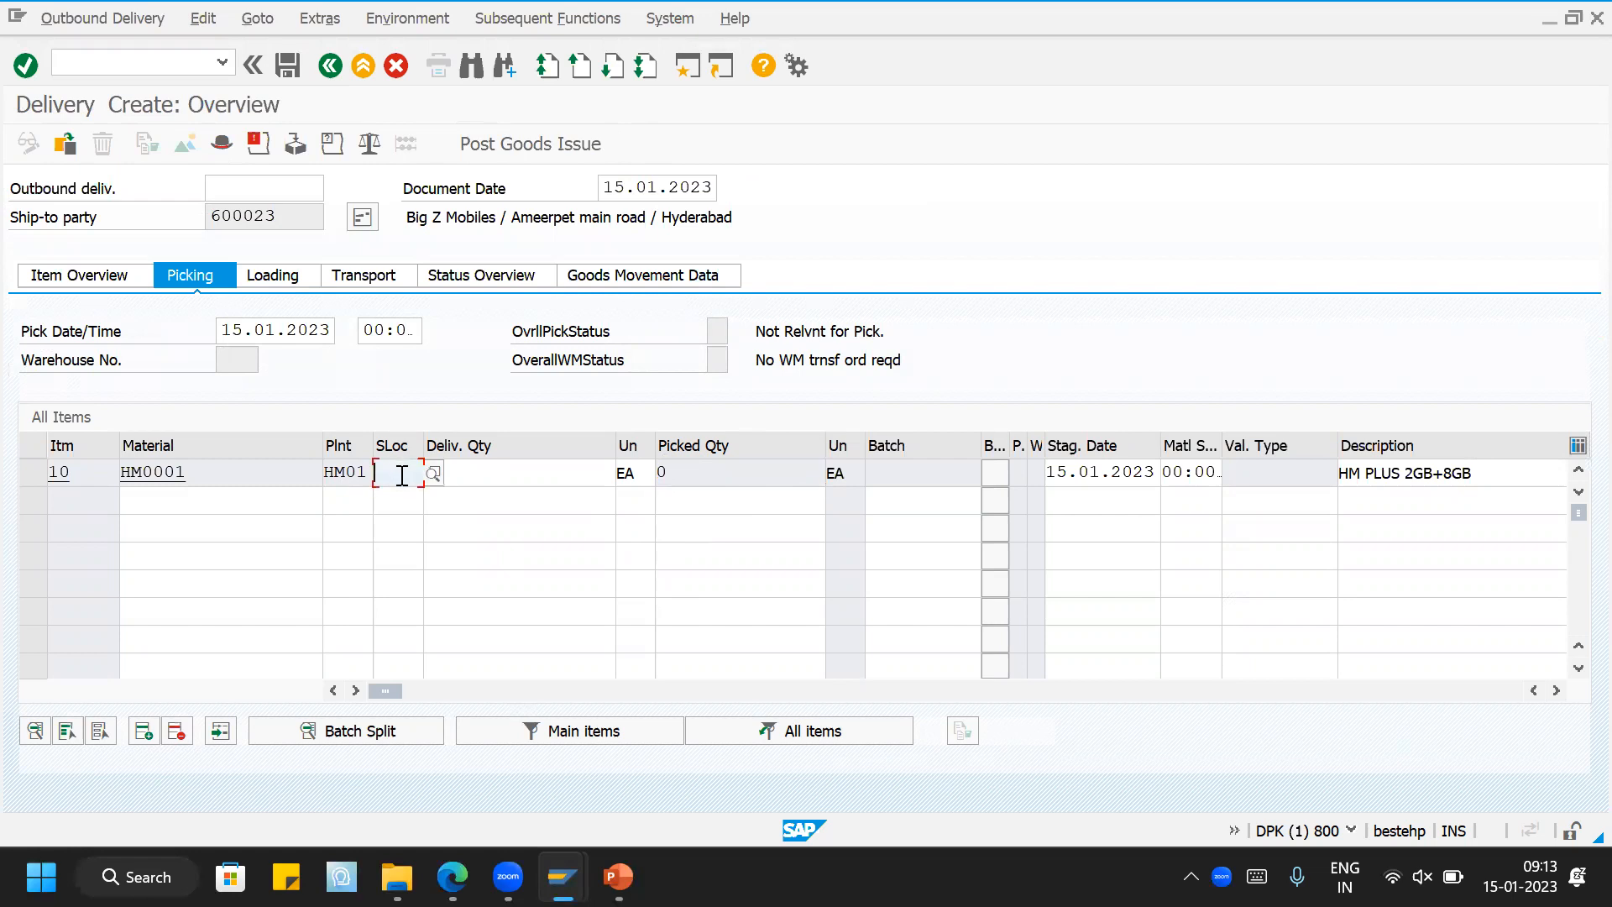
text(hms1)
key(Return)
click(477, 473)
text(10)
click(759, 480)
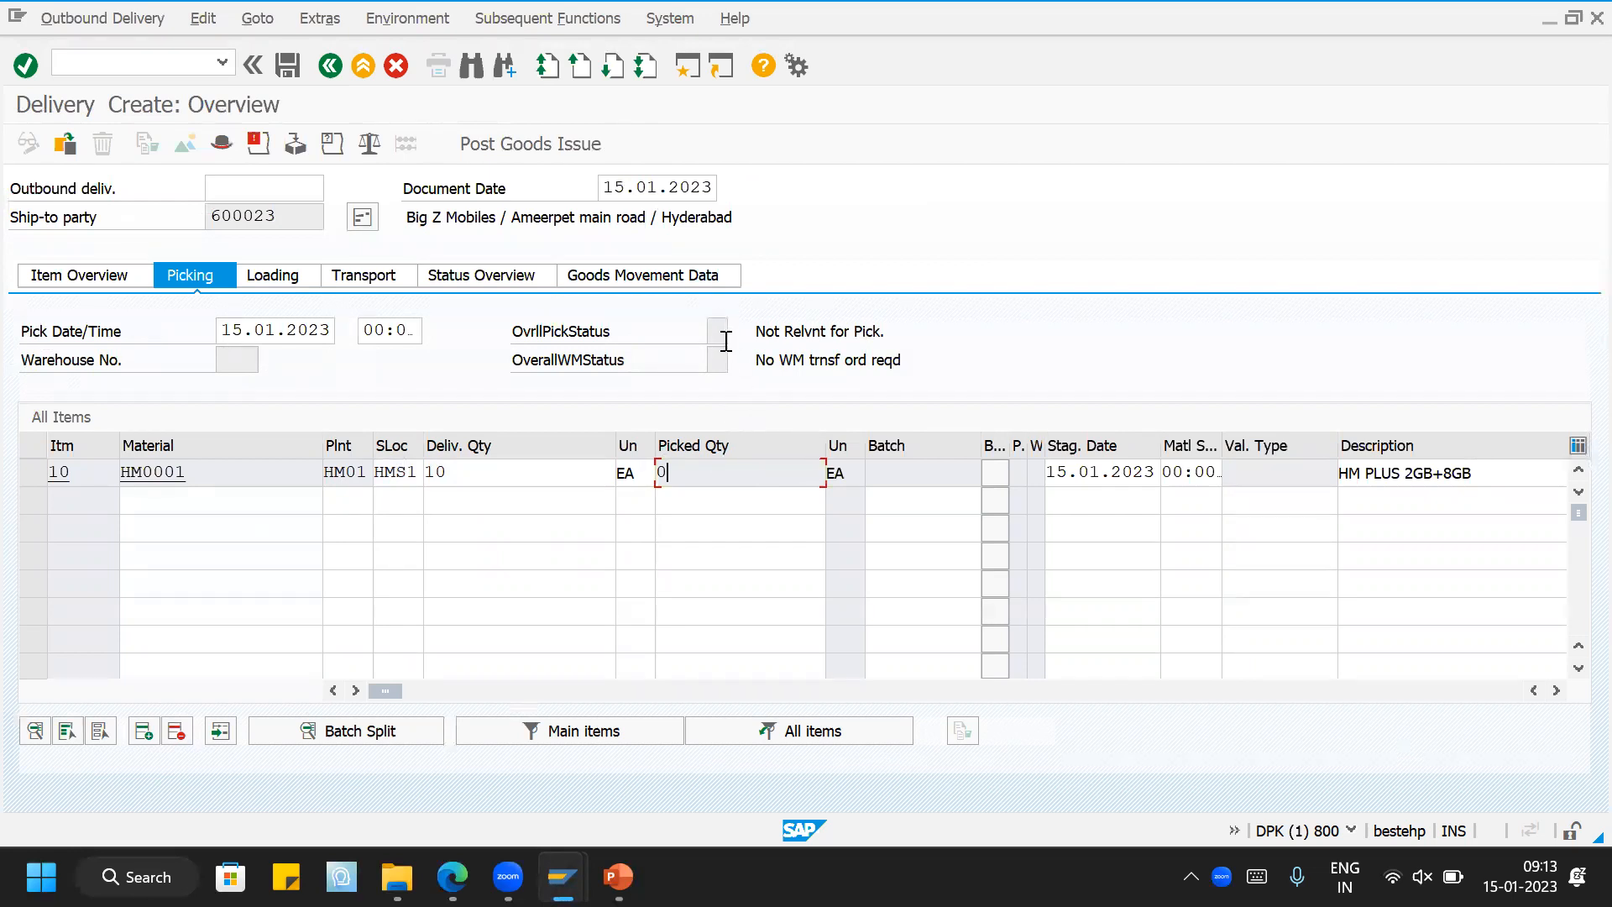
Step: Switch to the earlier standard order for 5 EA and display its delivery from the document flow
mouse_move(562, 877)
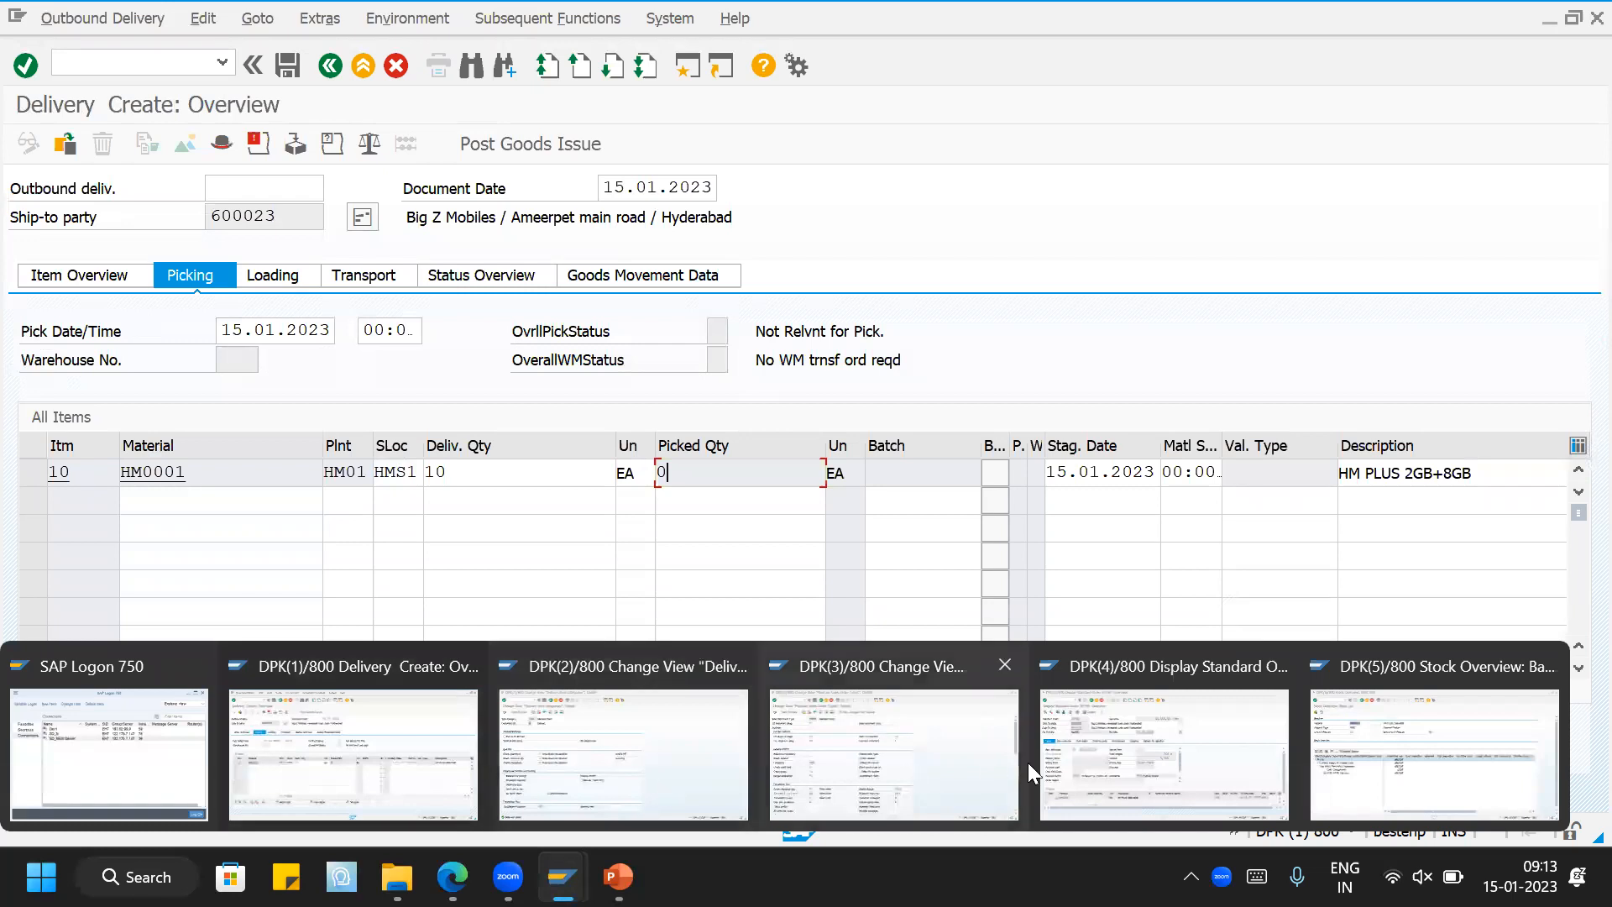
click(1137, 768)
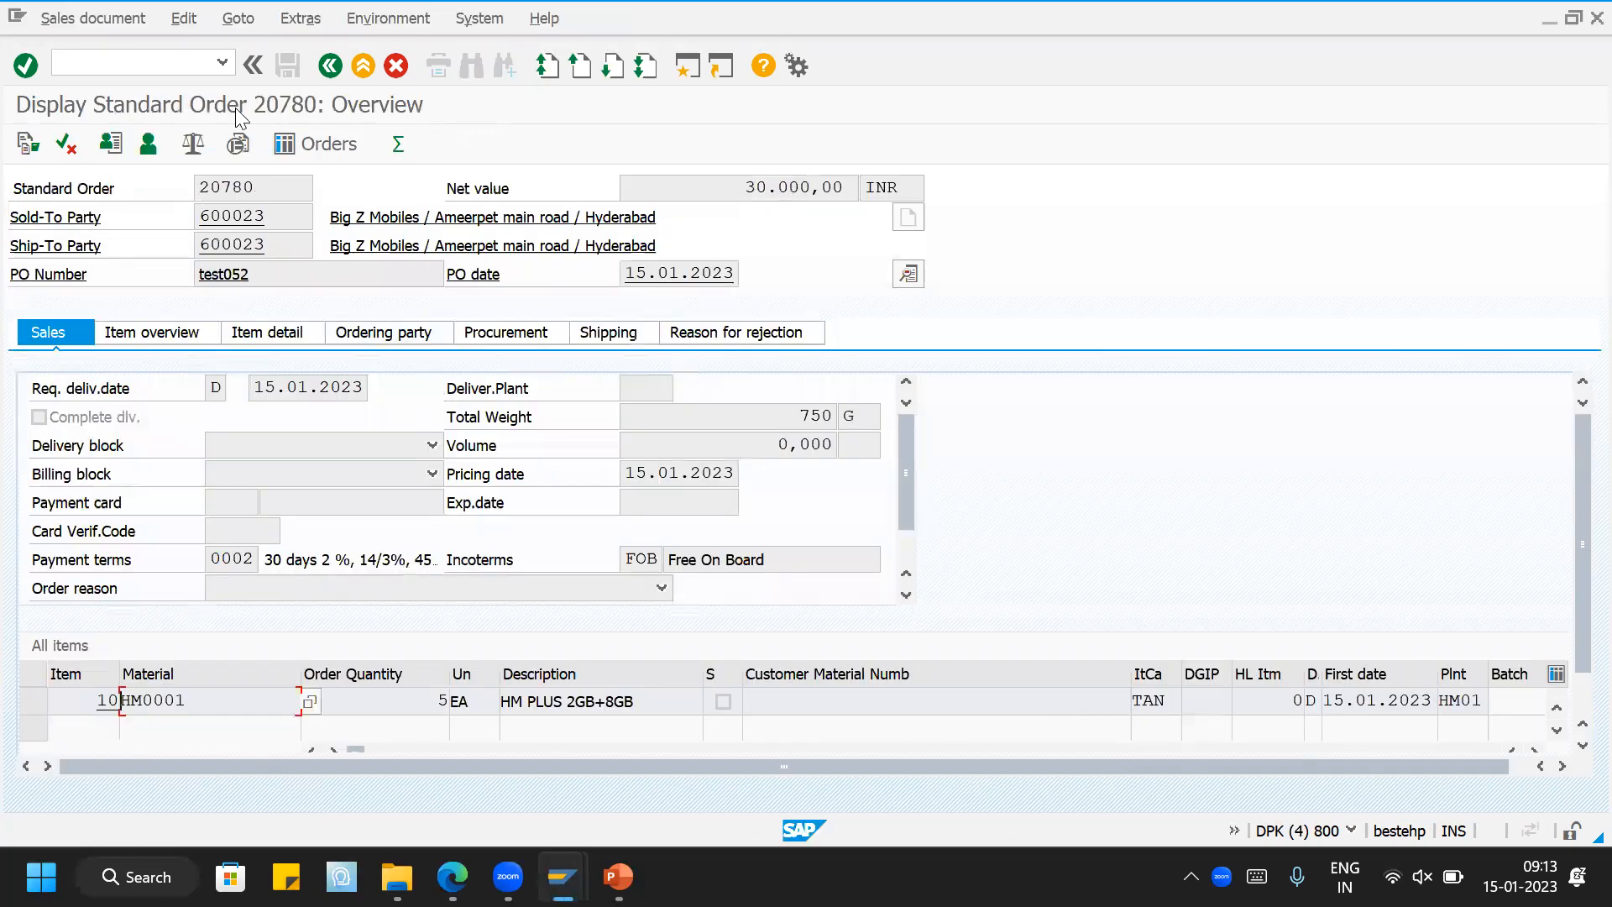
click(30, 146)
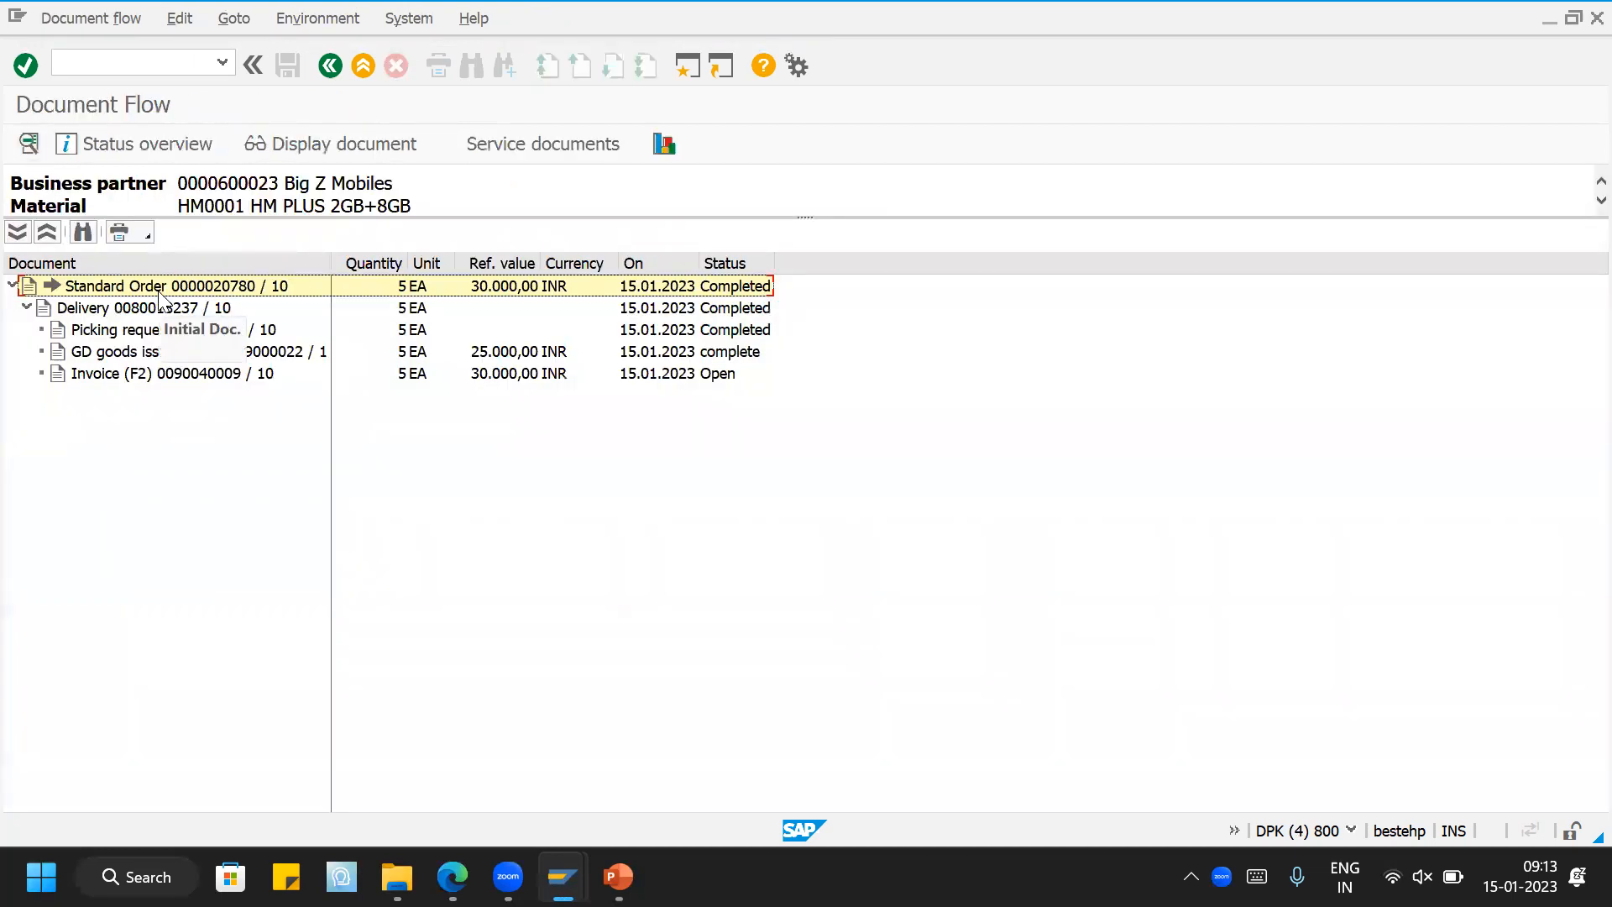
click(274, 141)
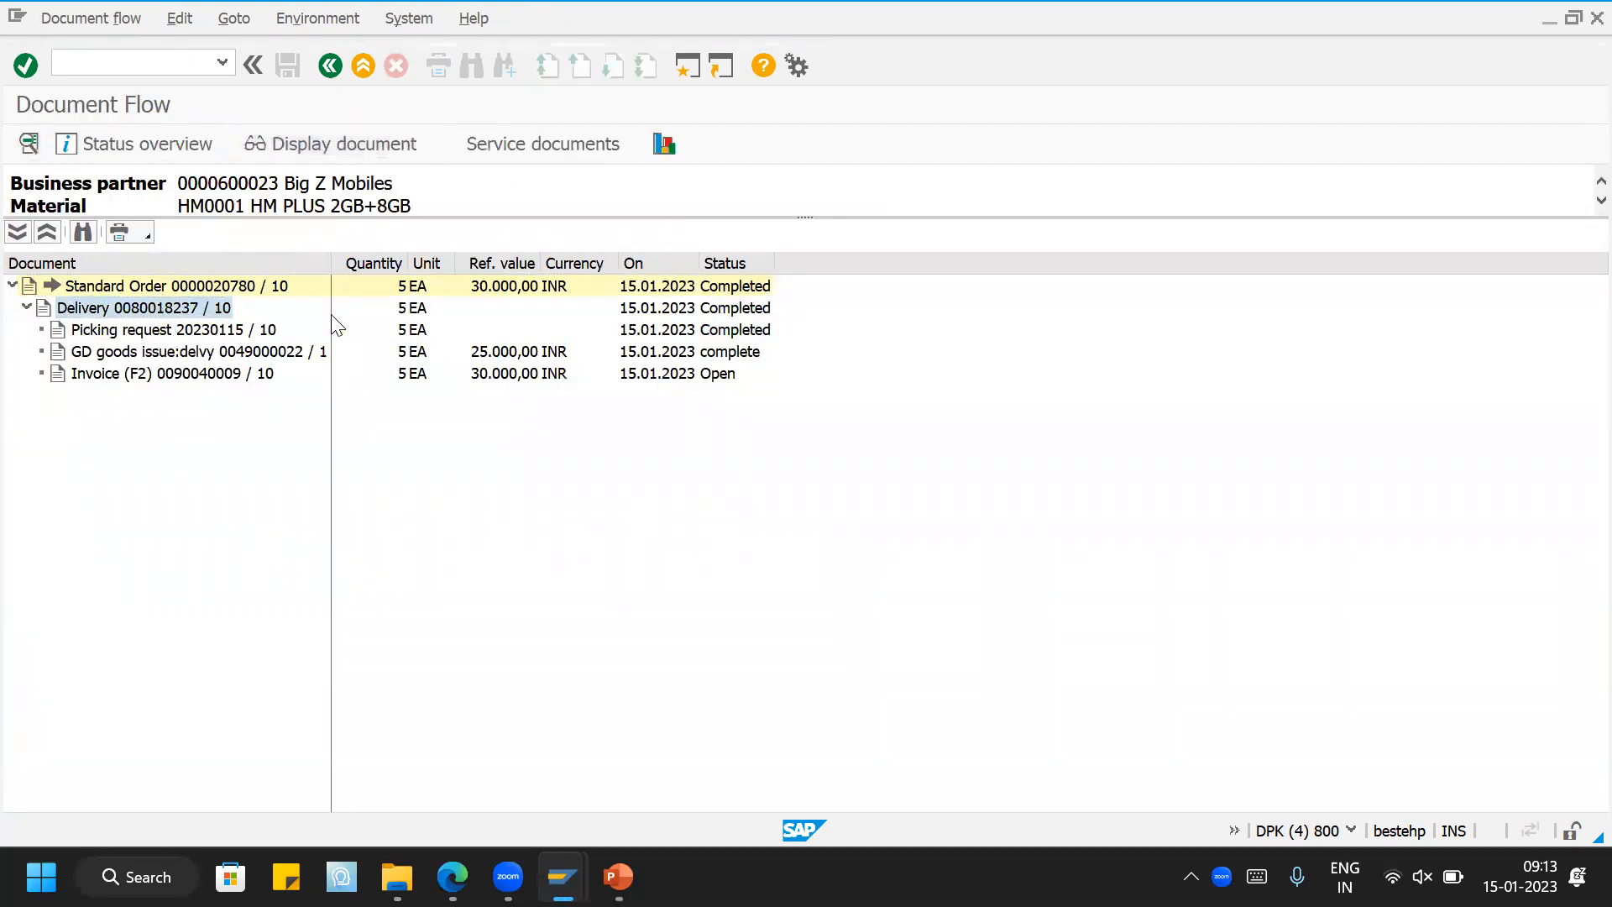
click(703, 468)
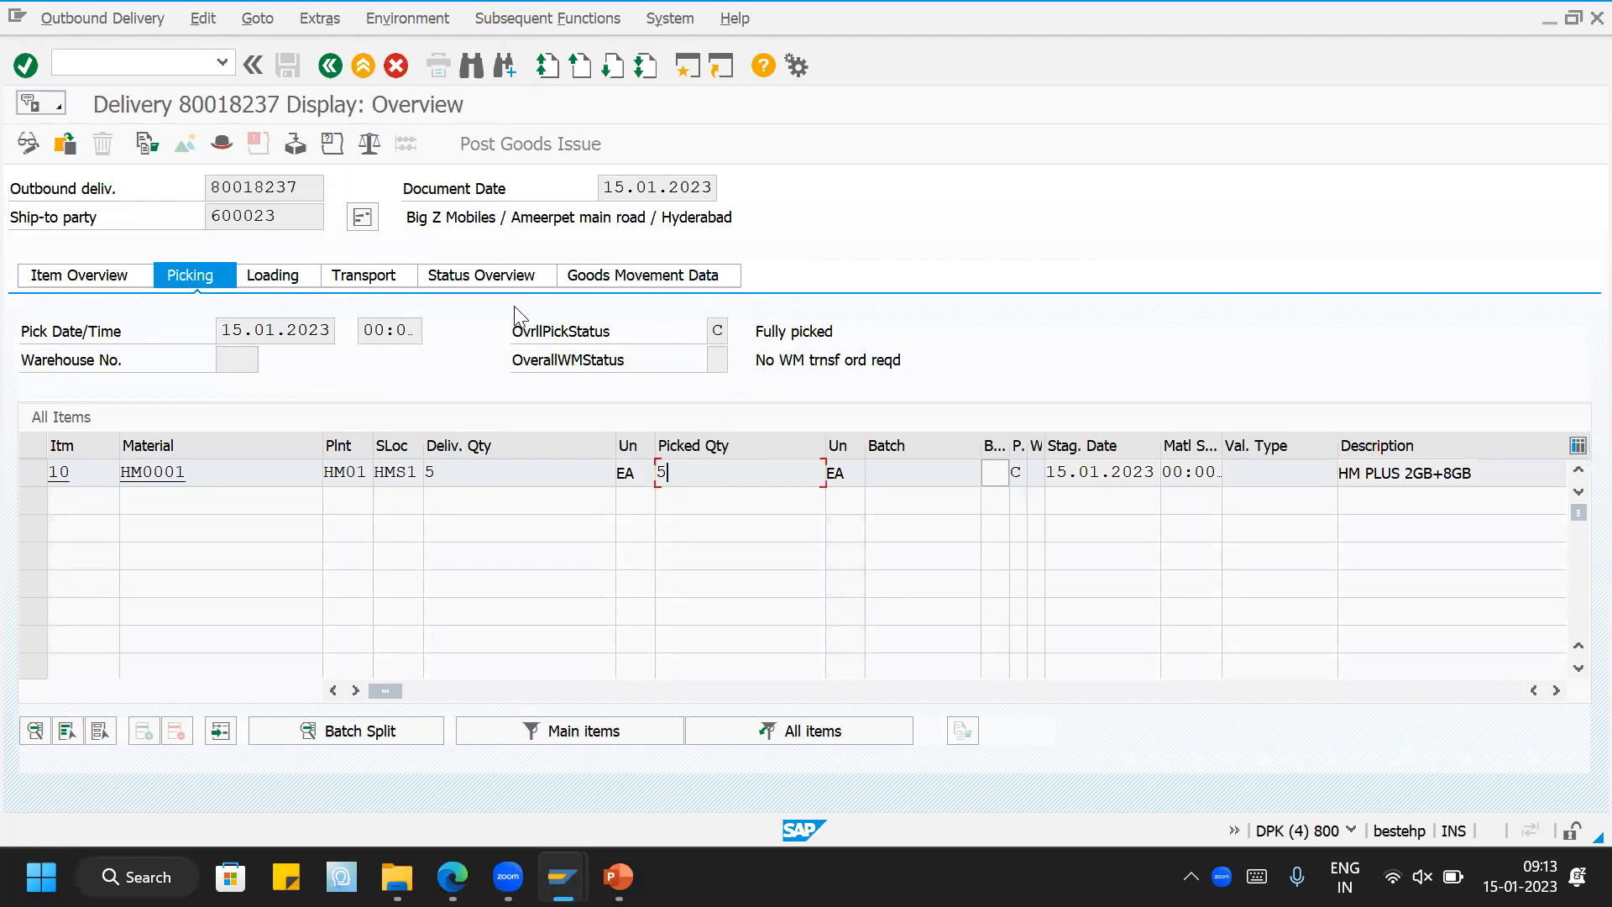
Step: Examine the earlier delivery's picking, confirmation, goods movement and billing statuses, and return to the new delivery
click(485, 280)
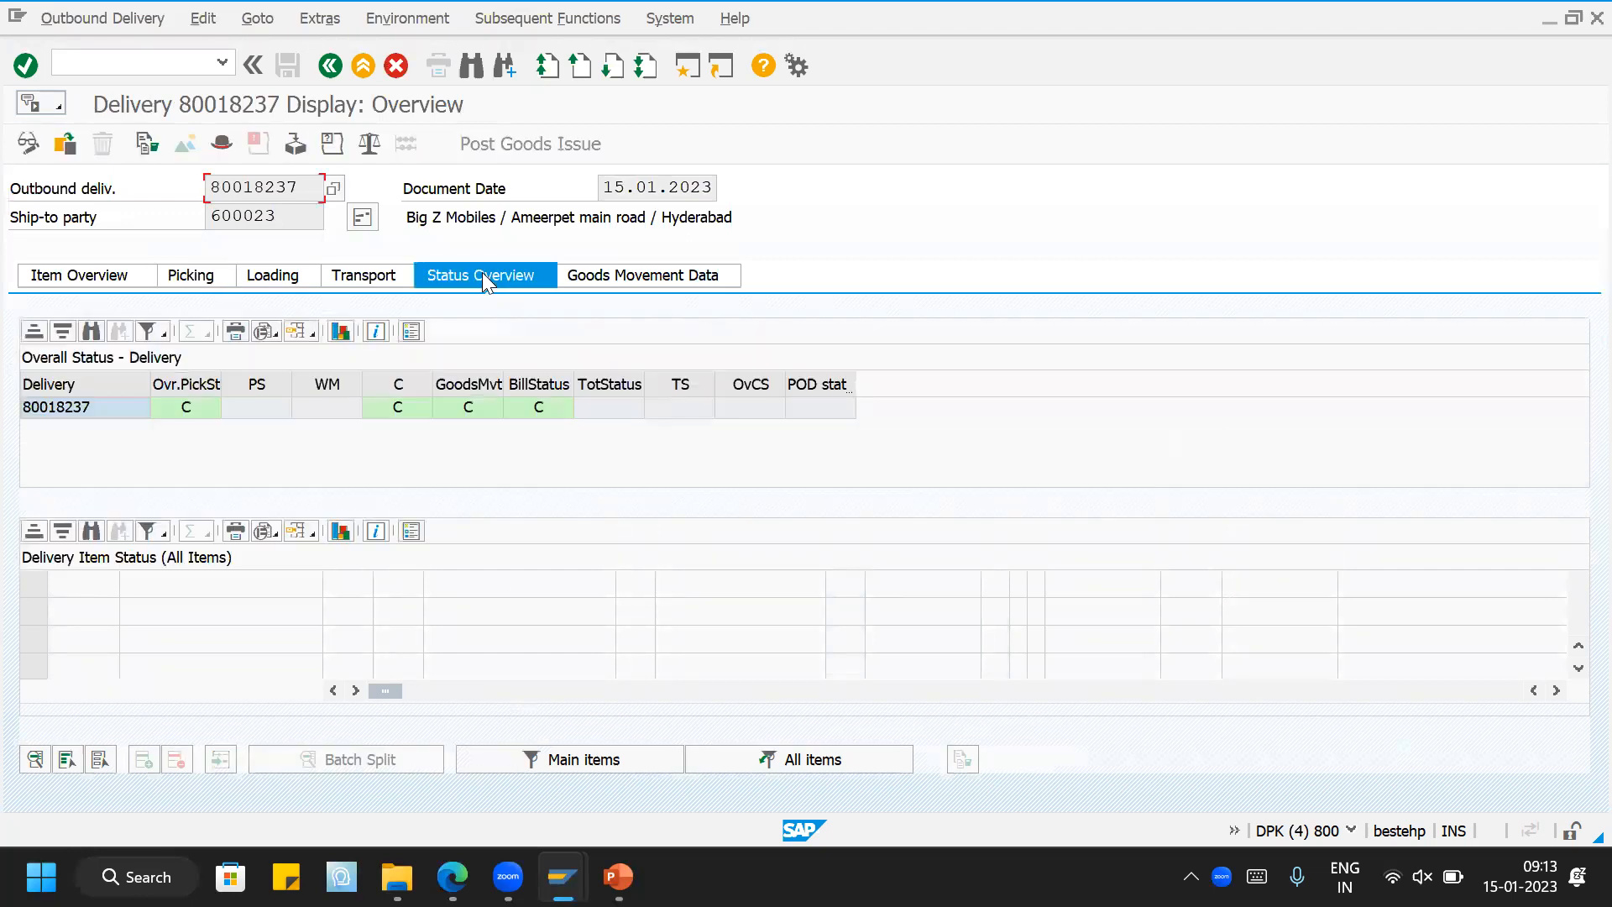
click(187, 409)
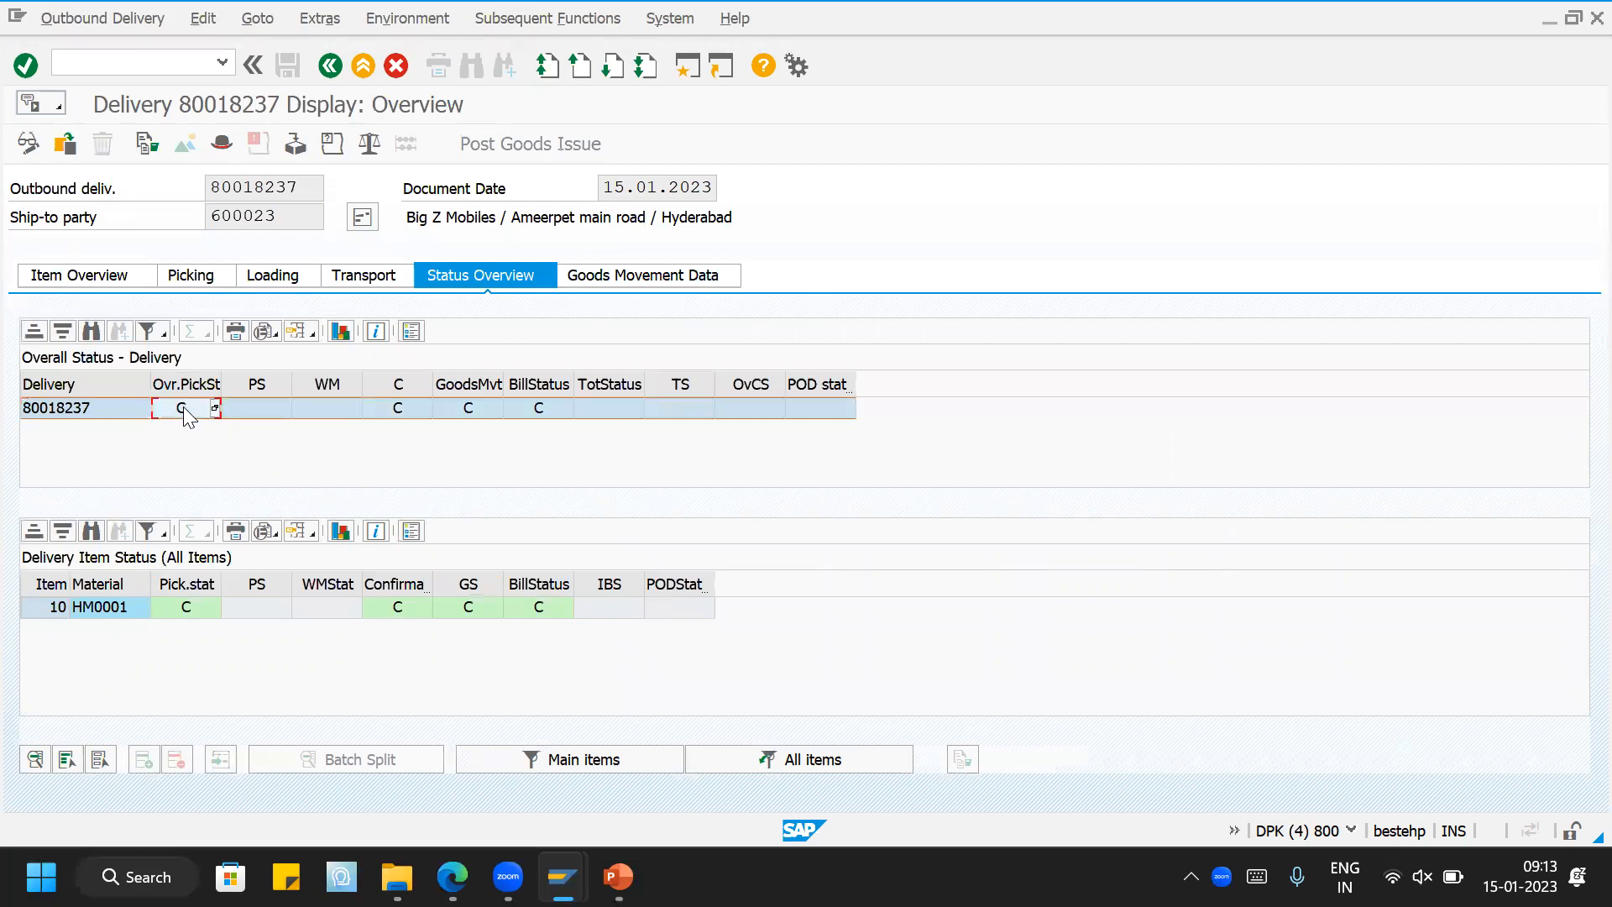
click(415, 409)
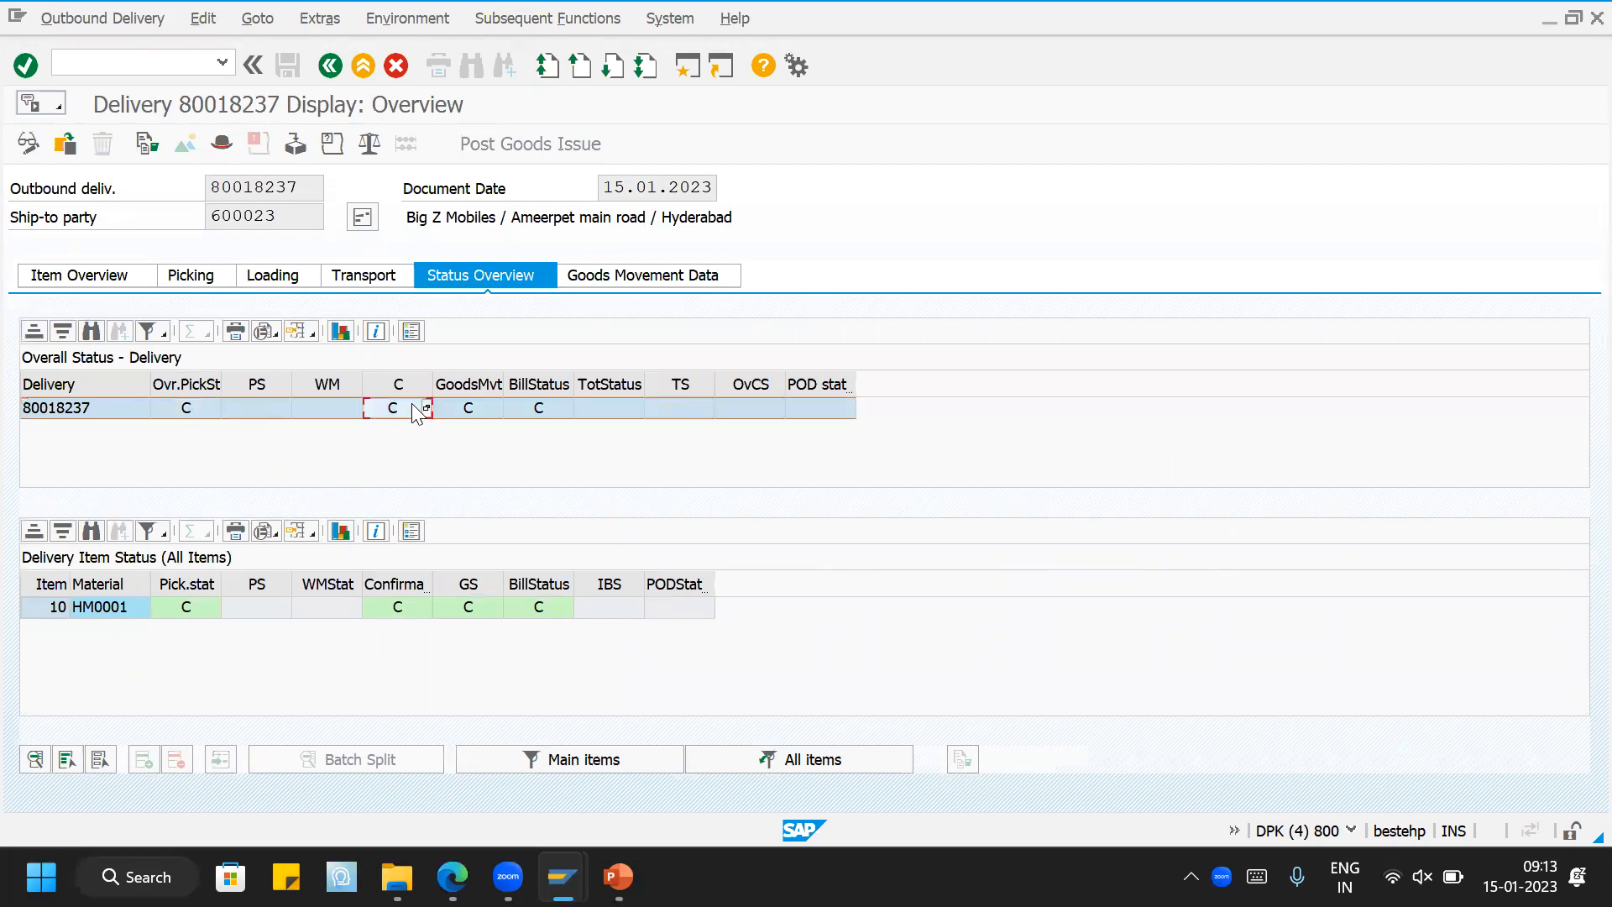
click(467, 409)
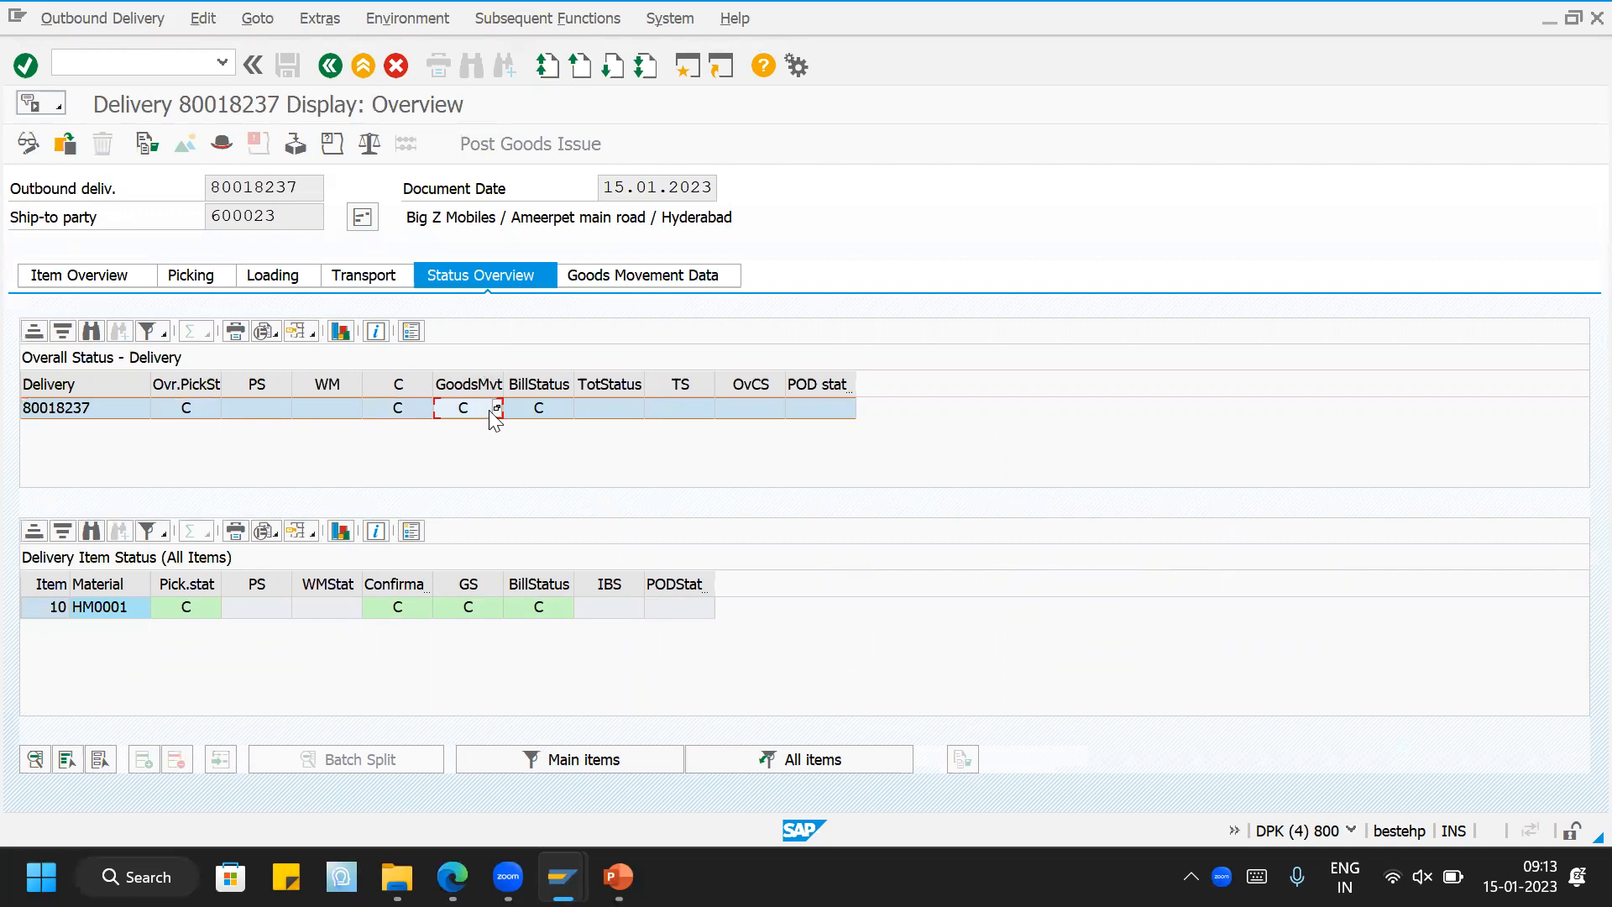
click(534, 410)
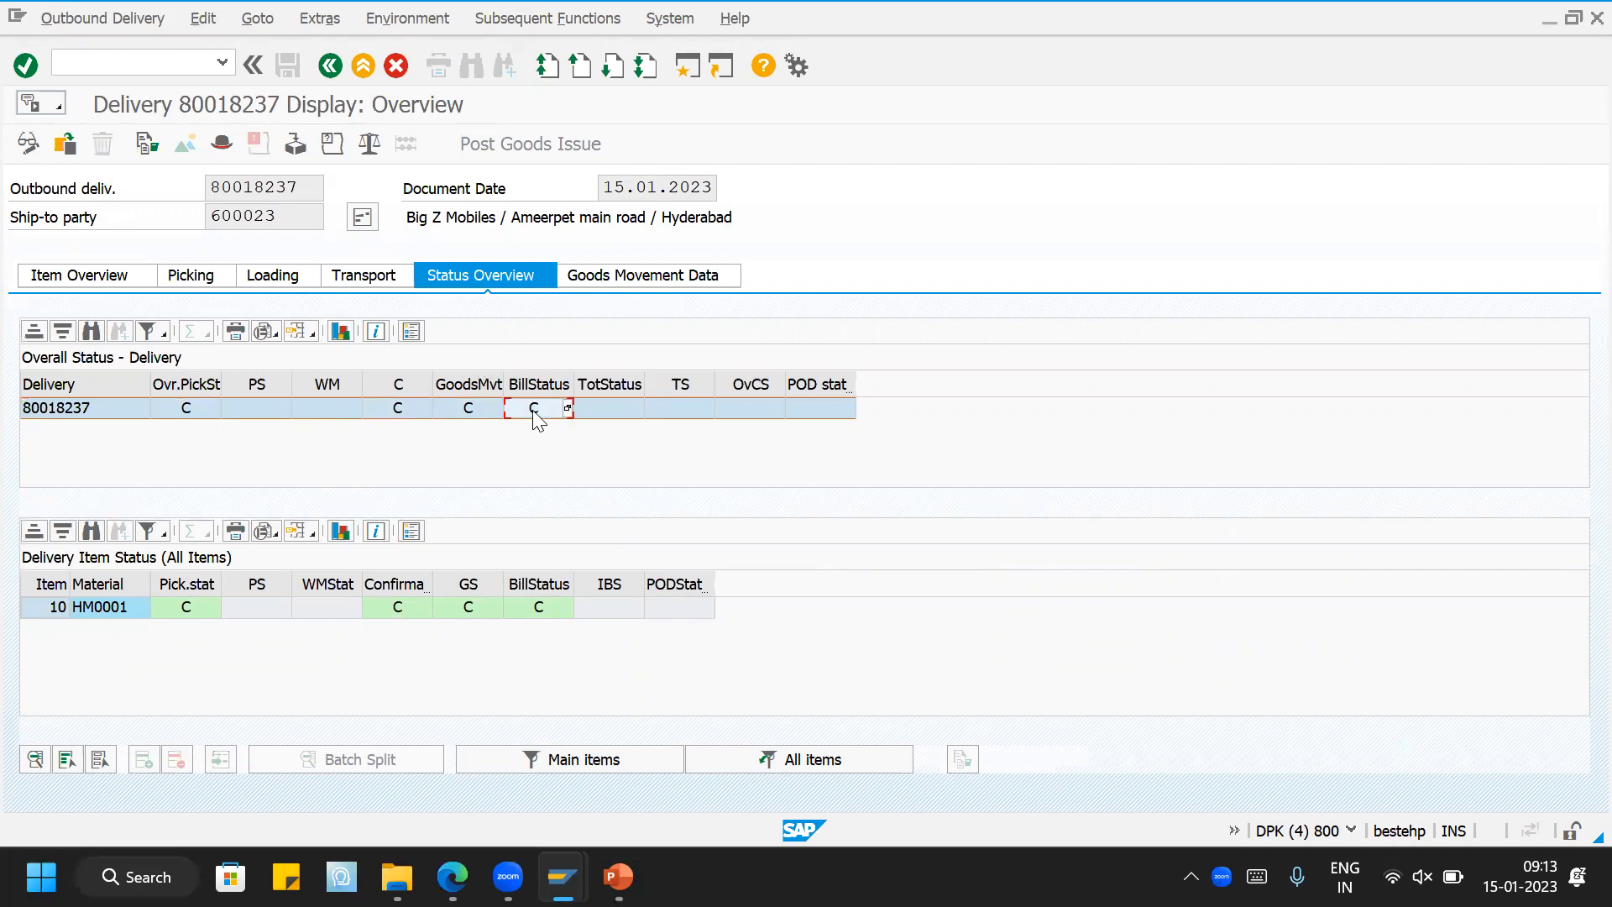
key(alt+Tab)
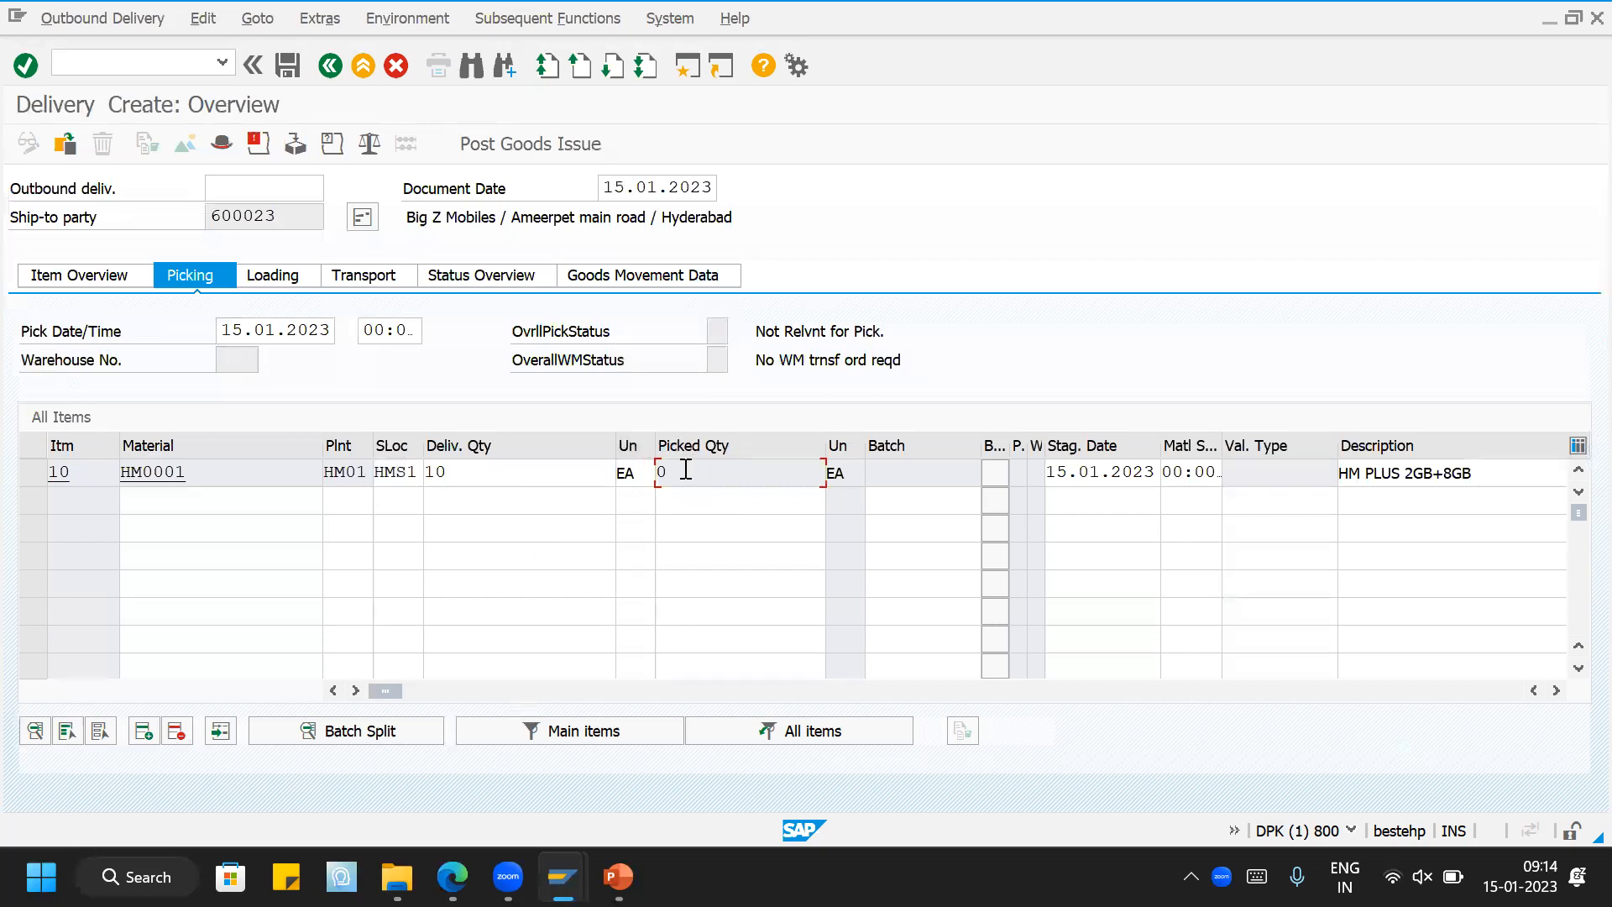
Step: For delivery item category TAN, enable Relevant for picking, StLocation required and Determine SLoc, and save the changes
mouse_move(562, 877)
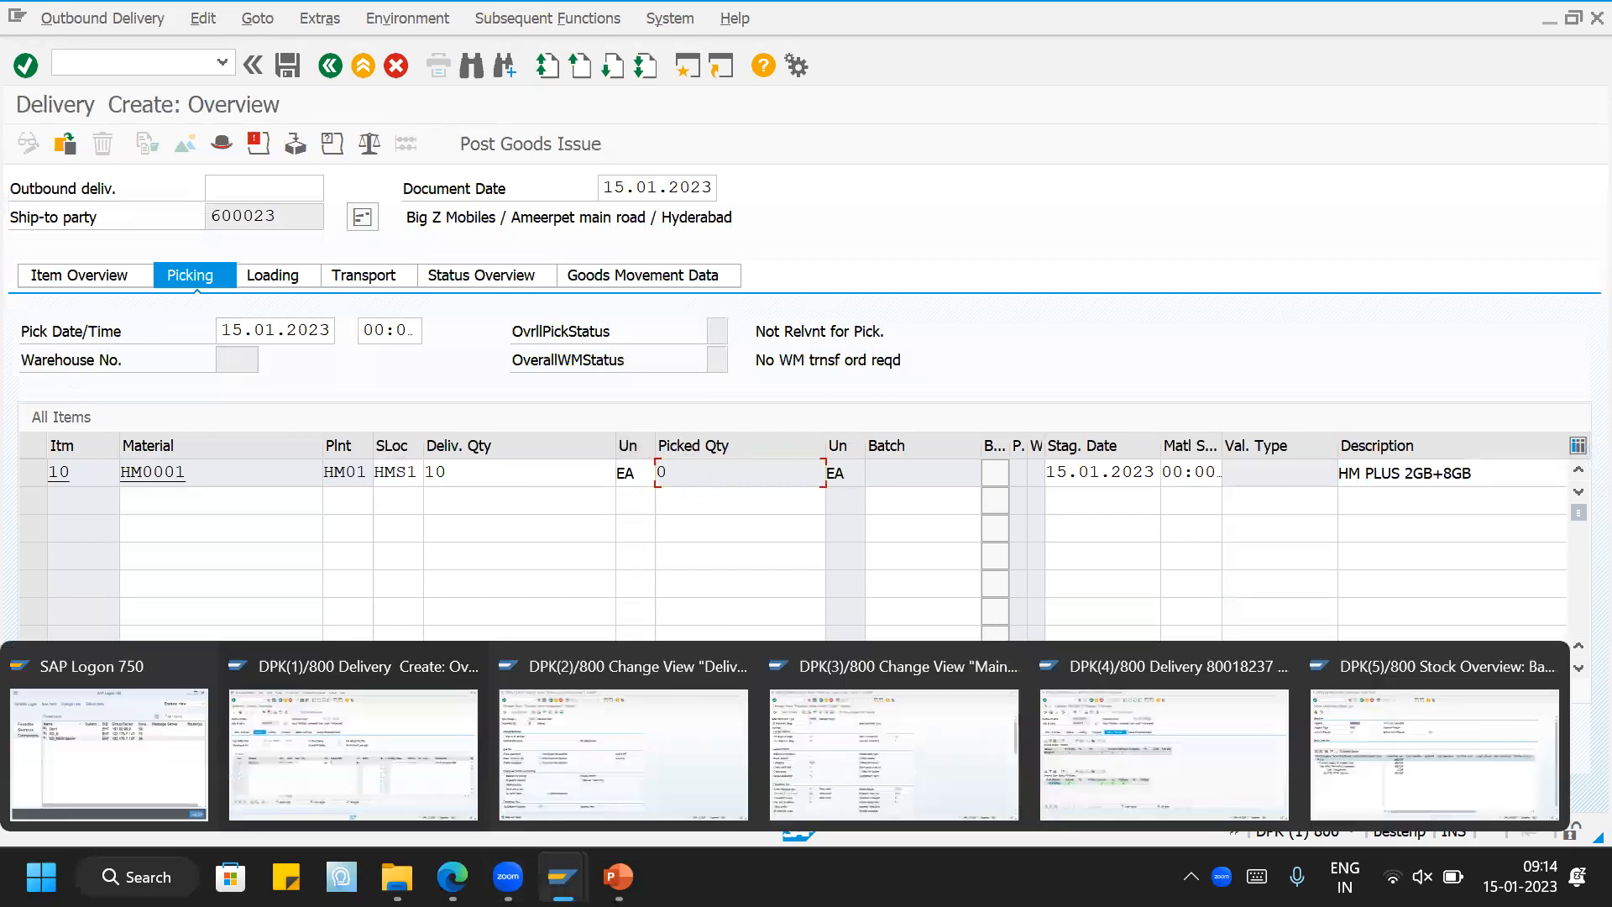
click(623, 730)
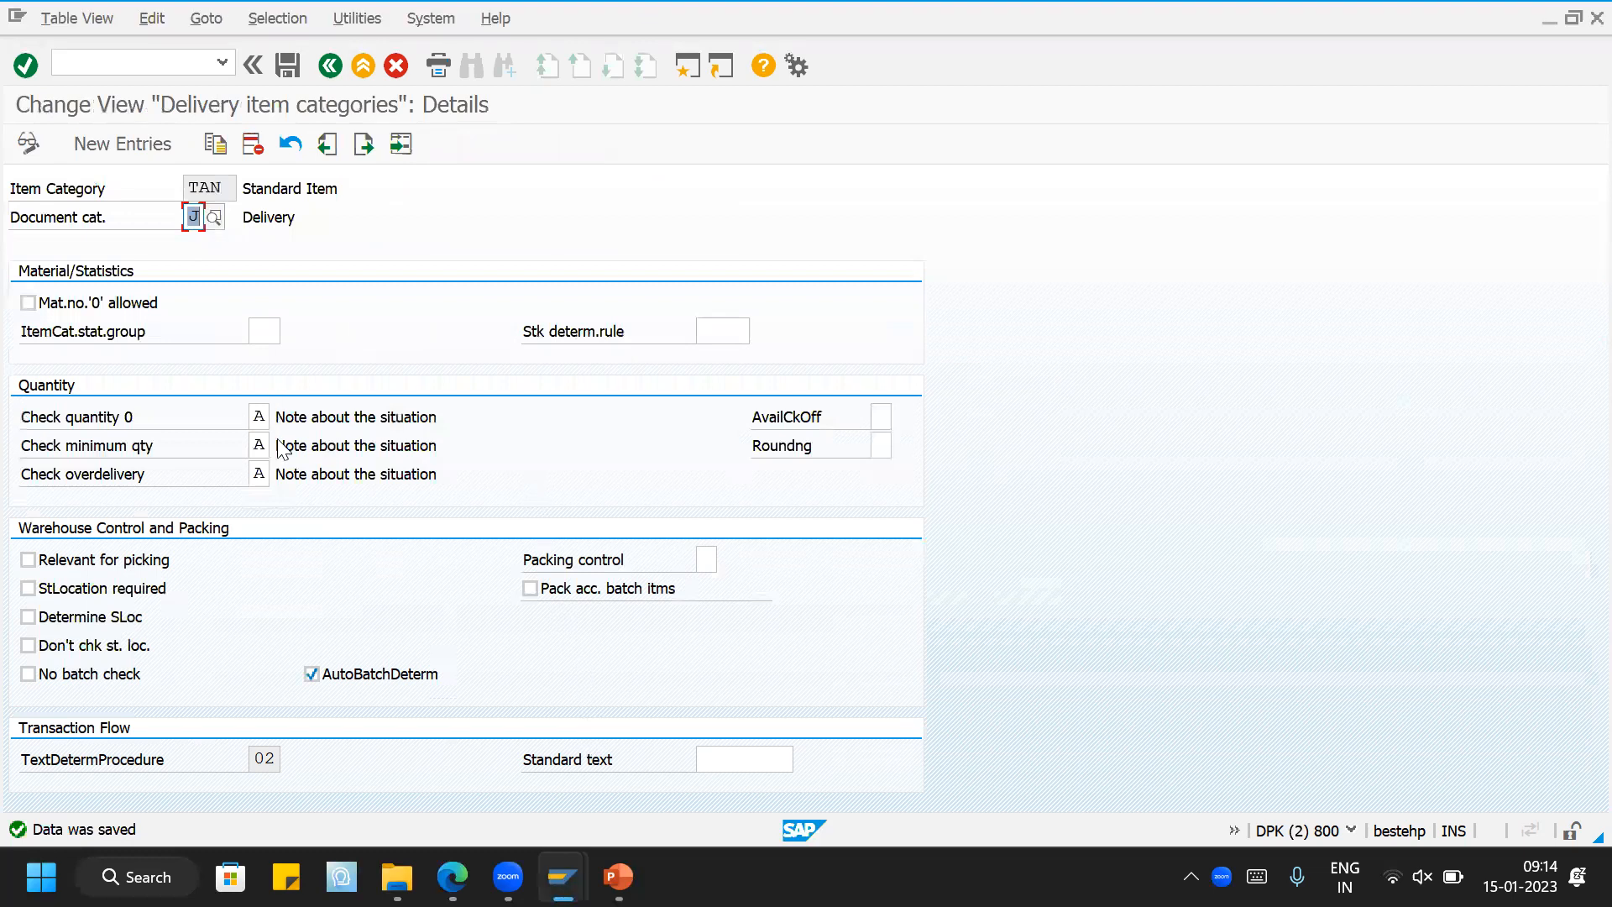
click(88, 568)
click(89, 591)
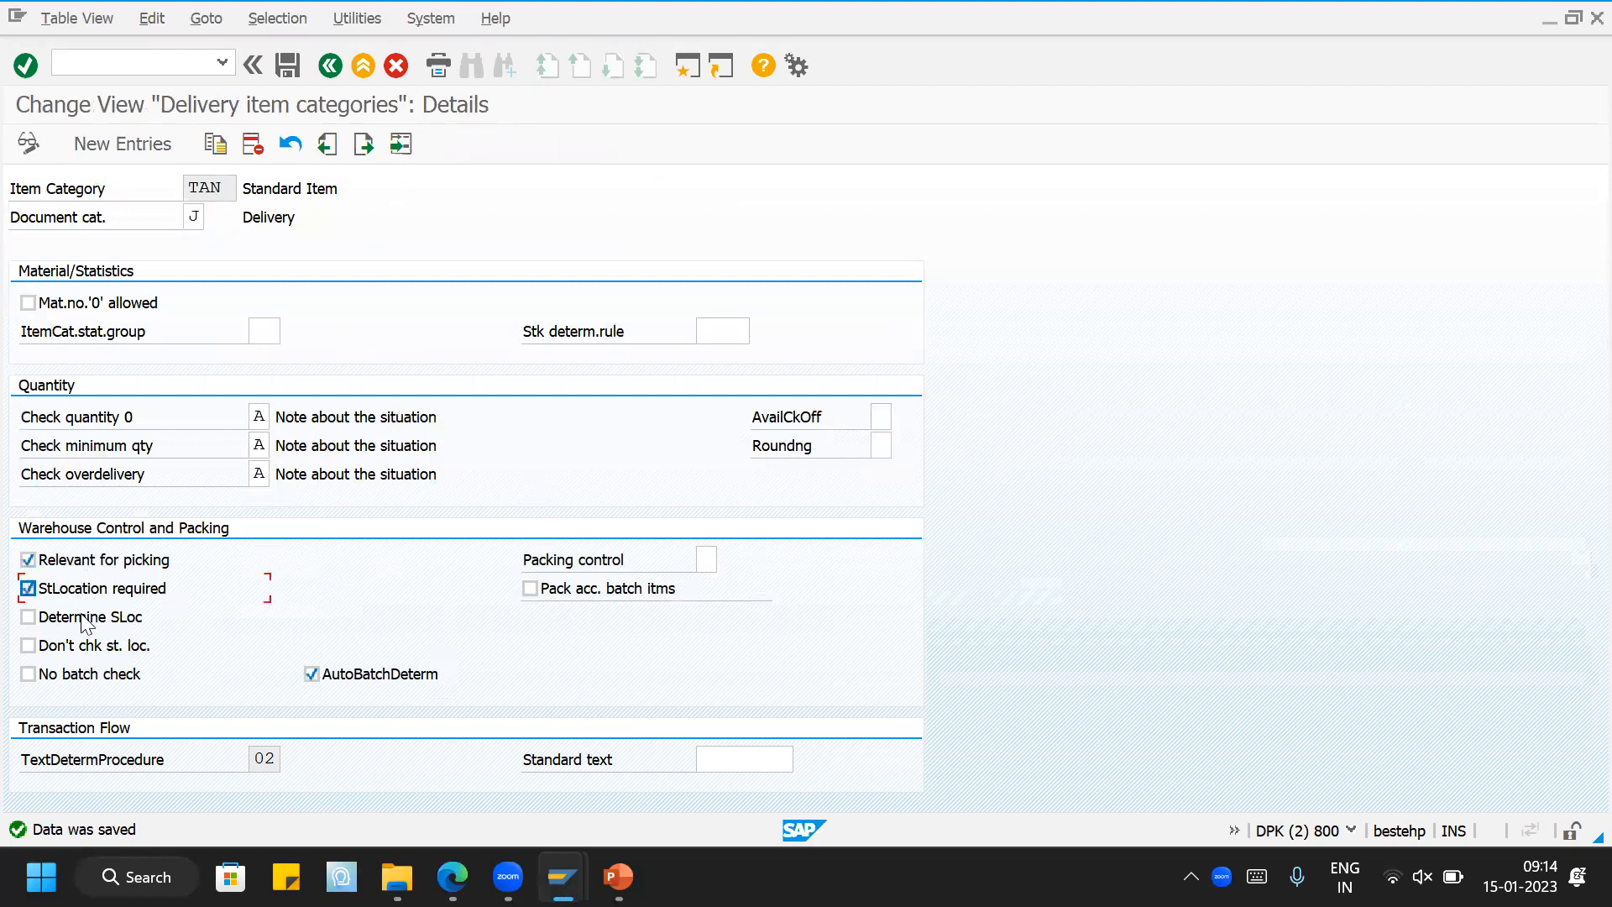
click(94, 618)
click(289, 66)
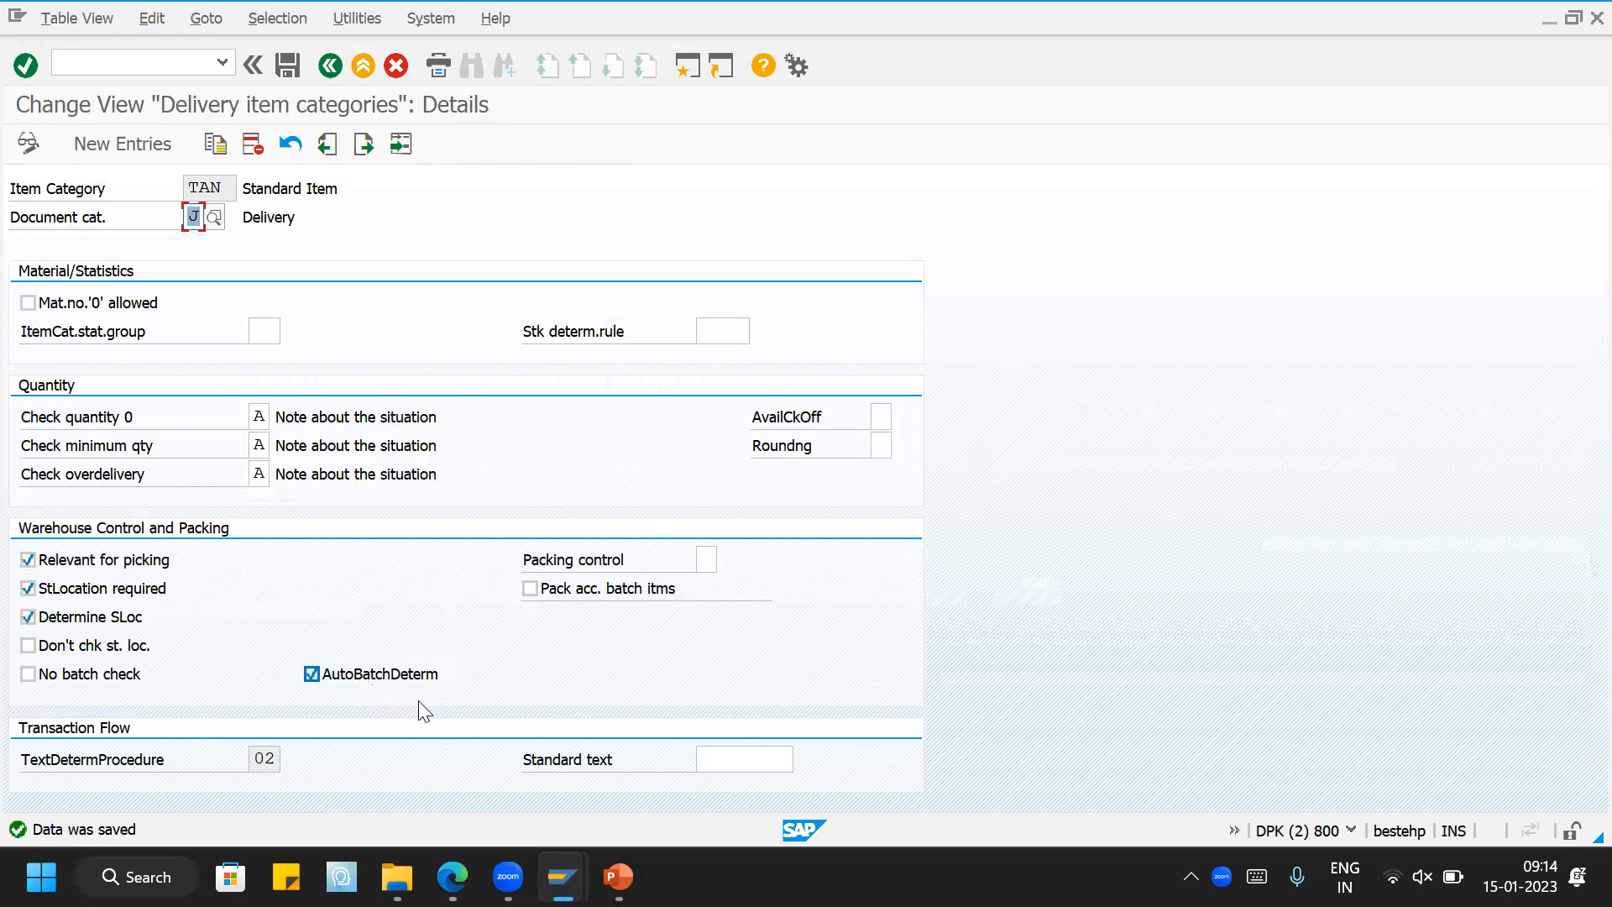
Step: Look up the possible Packing control values for delivery item category TAN and review entries A and B
click(707, 559)
click(727, 559)
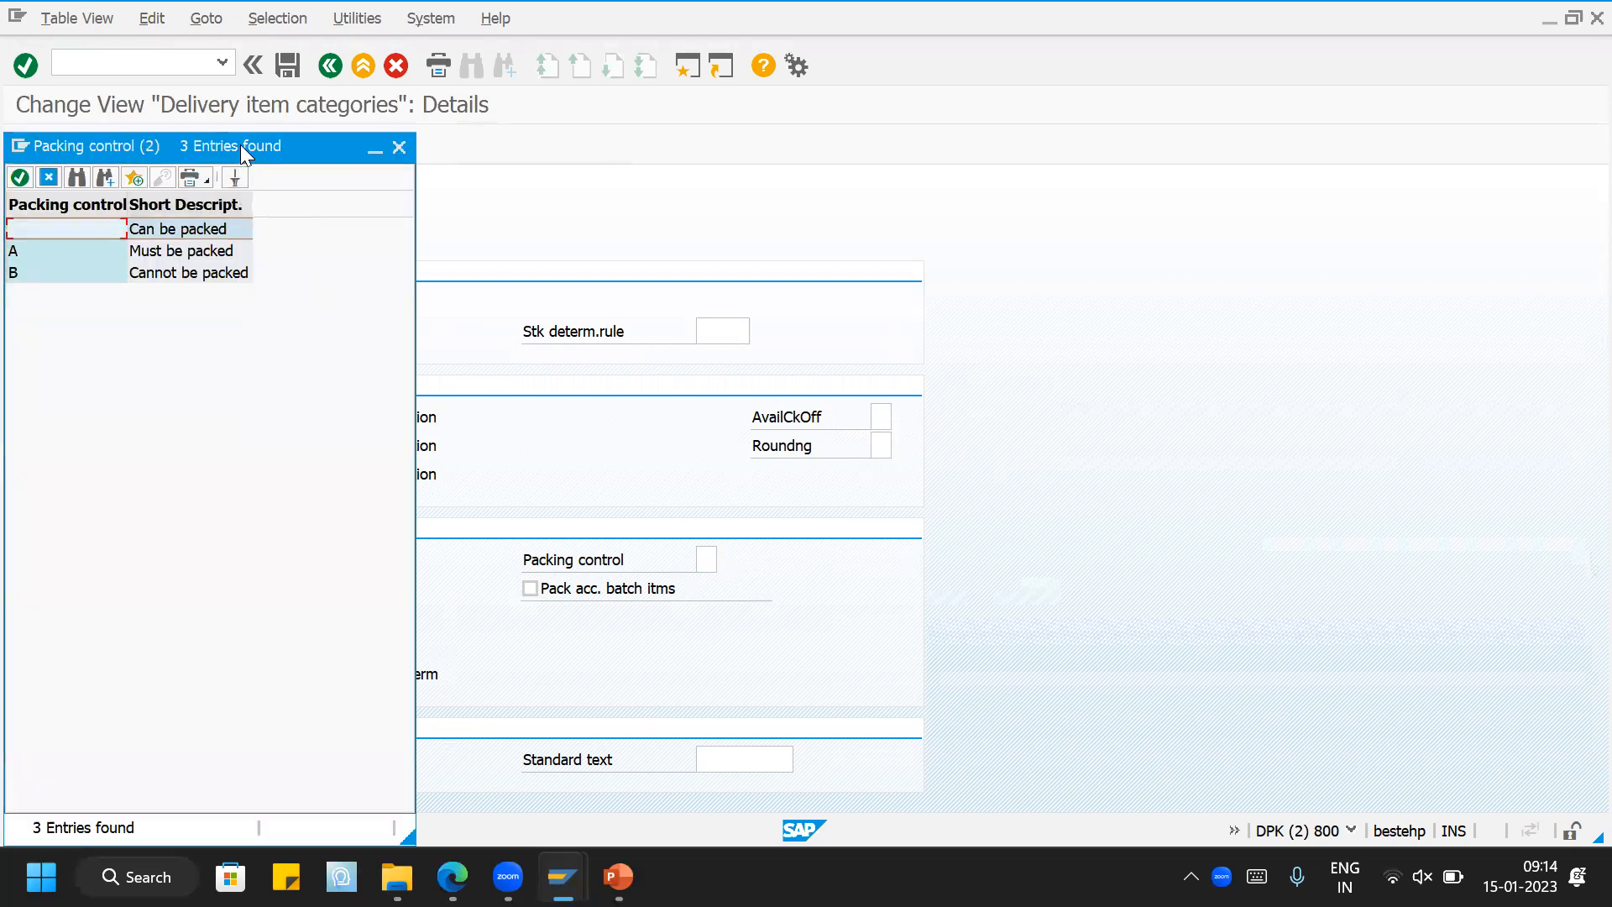
drag(241, 144, 1206, 165)
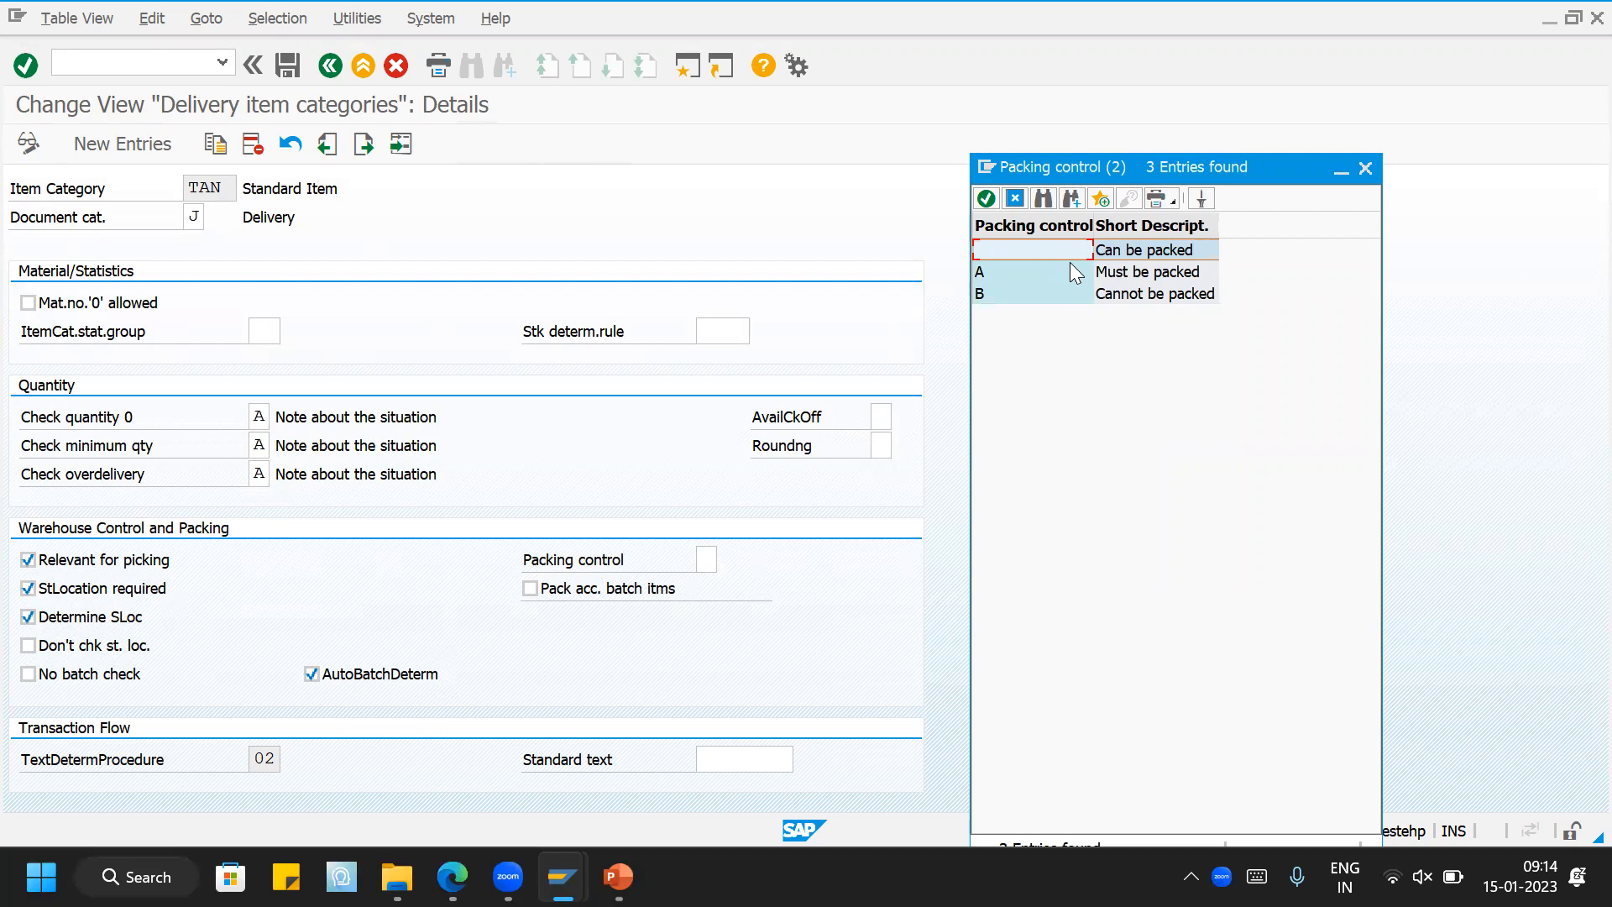
click(1057, 280)
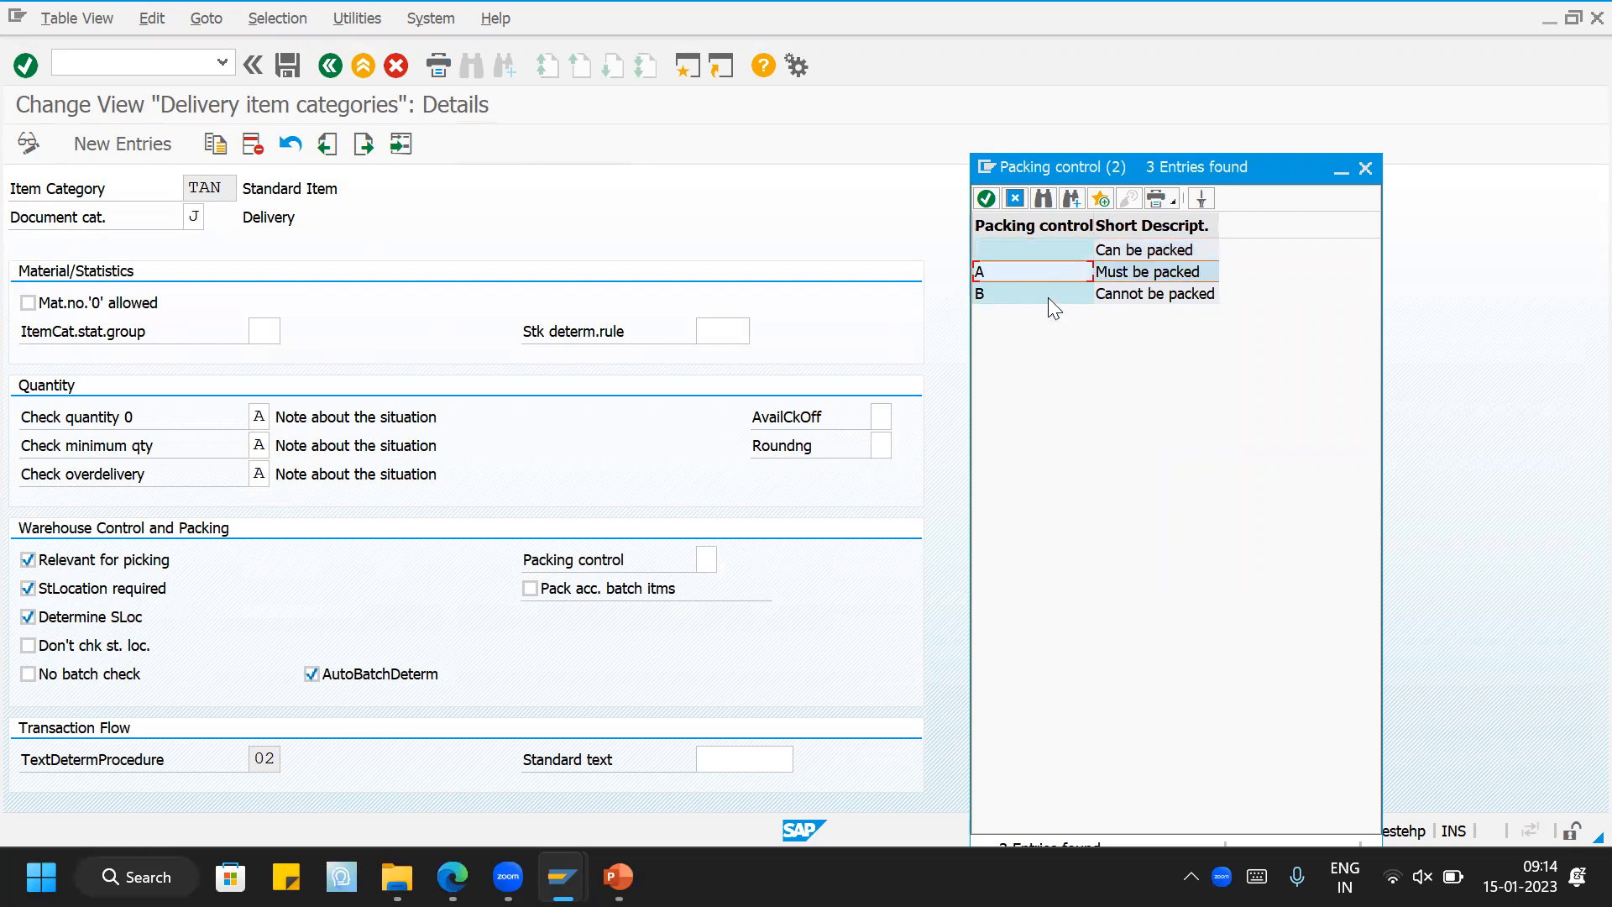
click(1053, 302)
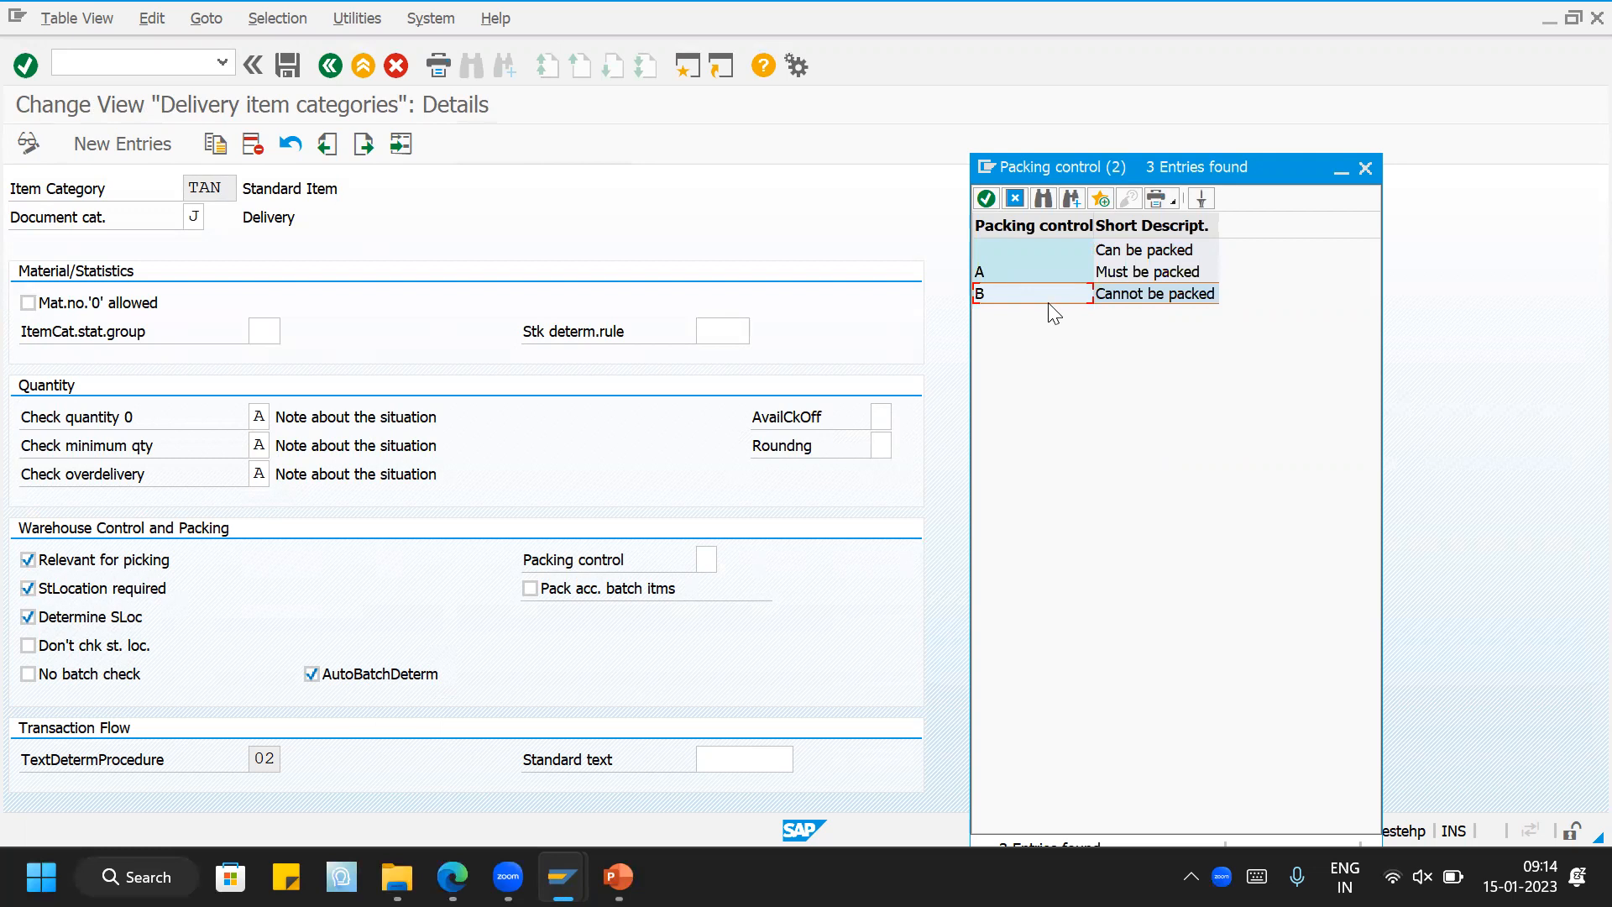
Step: Unmute the computer's sound in the Windows quick settings and return to the Packing control value list
click(1421, 876)
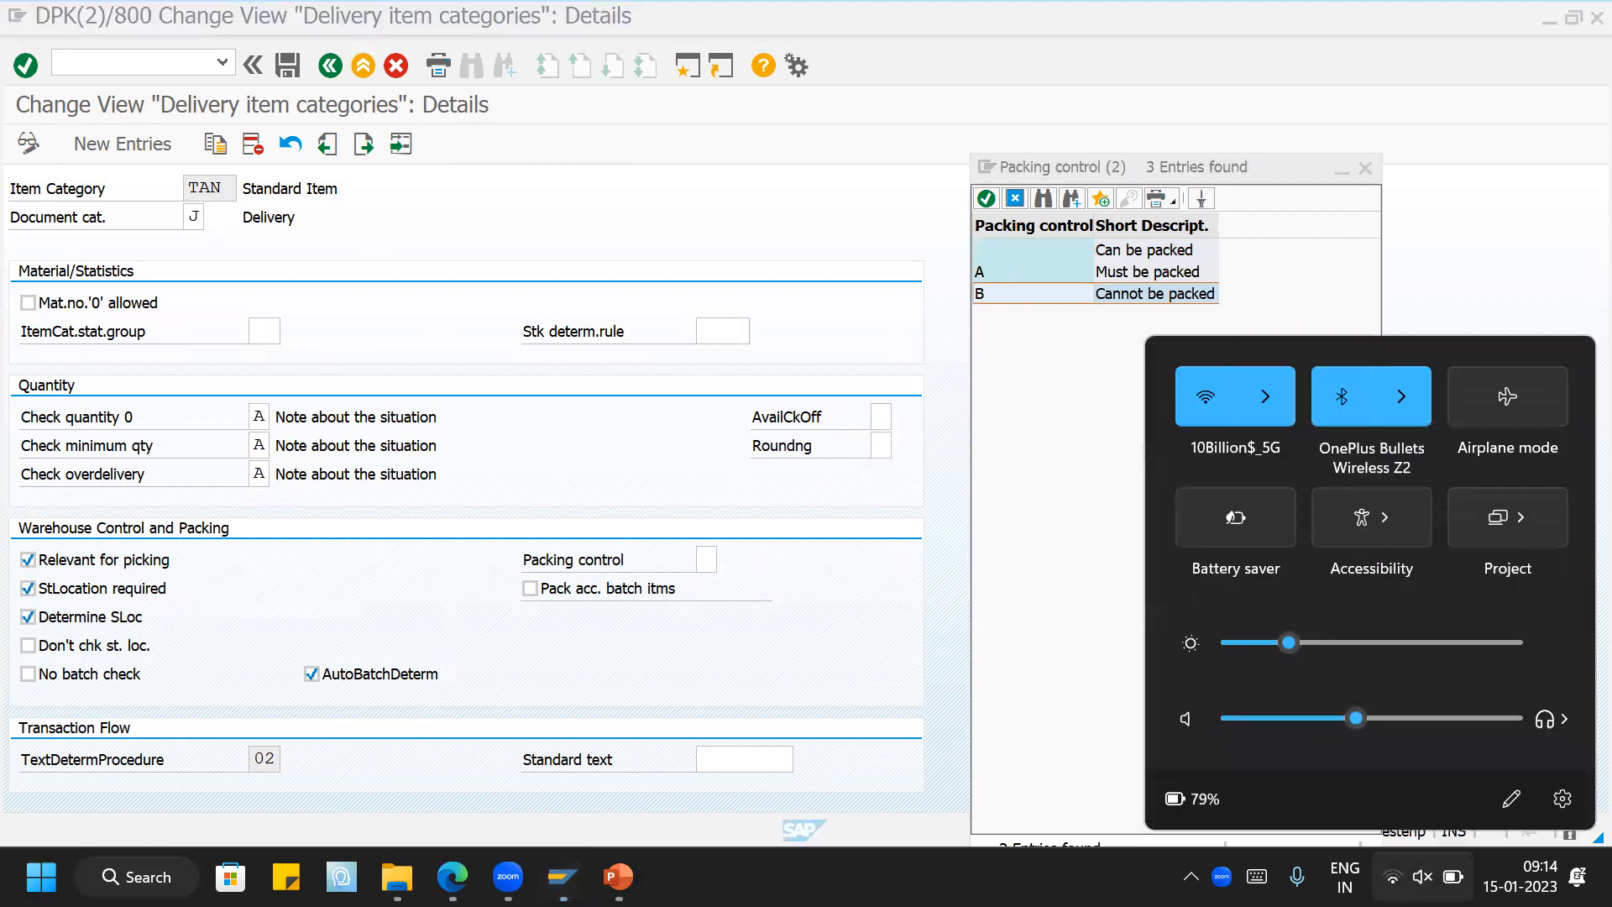
click(1196, 718)
click(1453, 226)
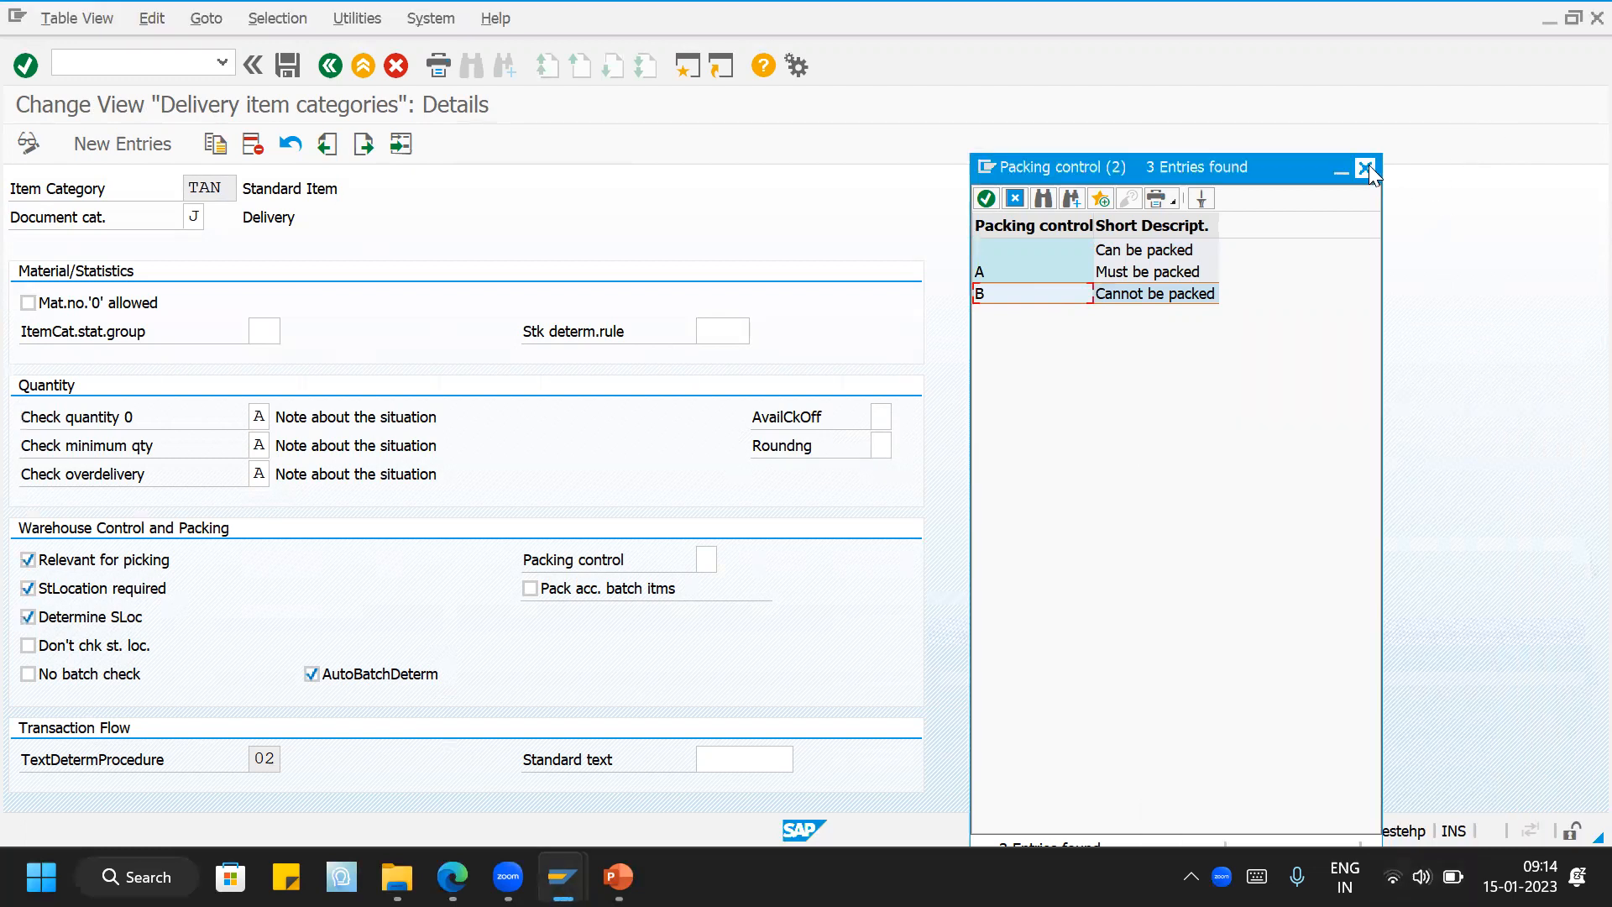
Step: Close the Packing control value list and leave the TAN delivery item category for the IMG structure
click(1366, 168)
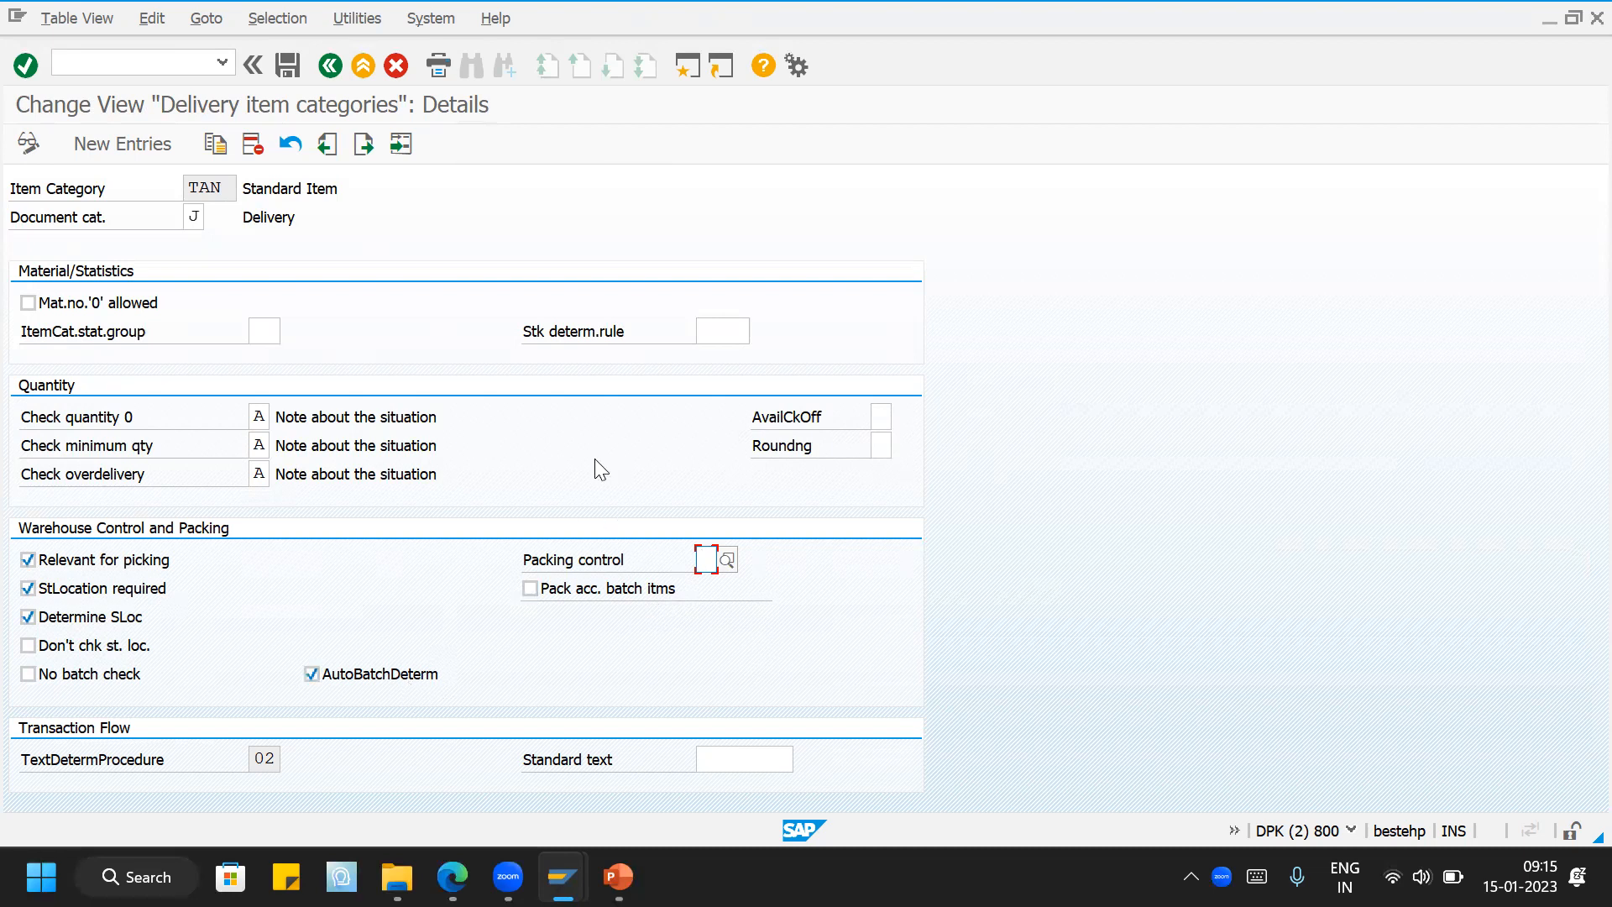
mouse_move(563, 877)
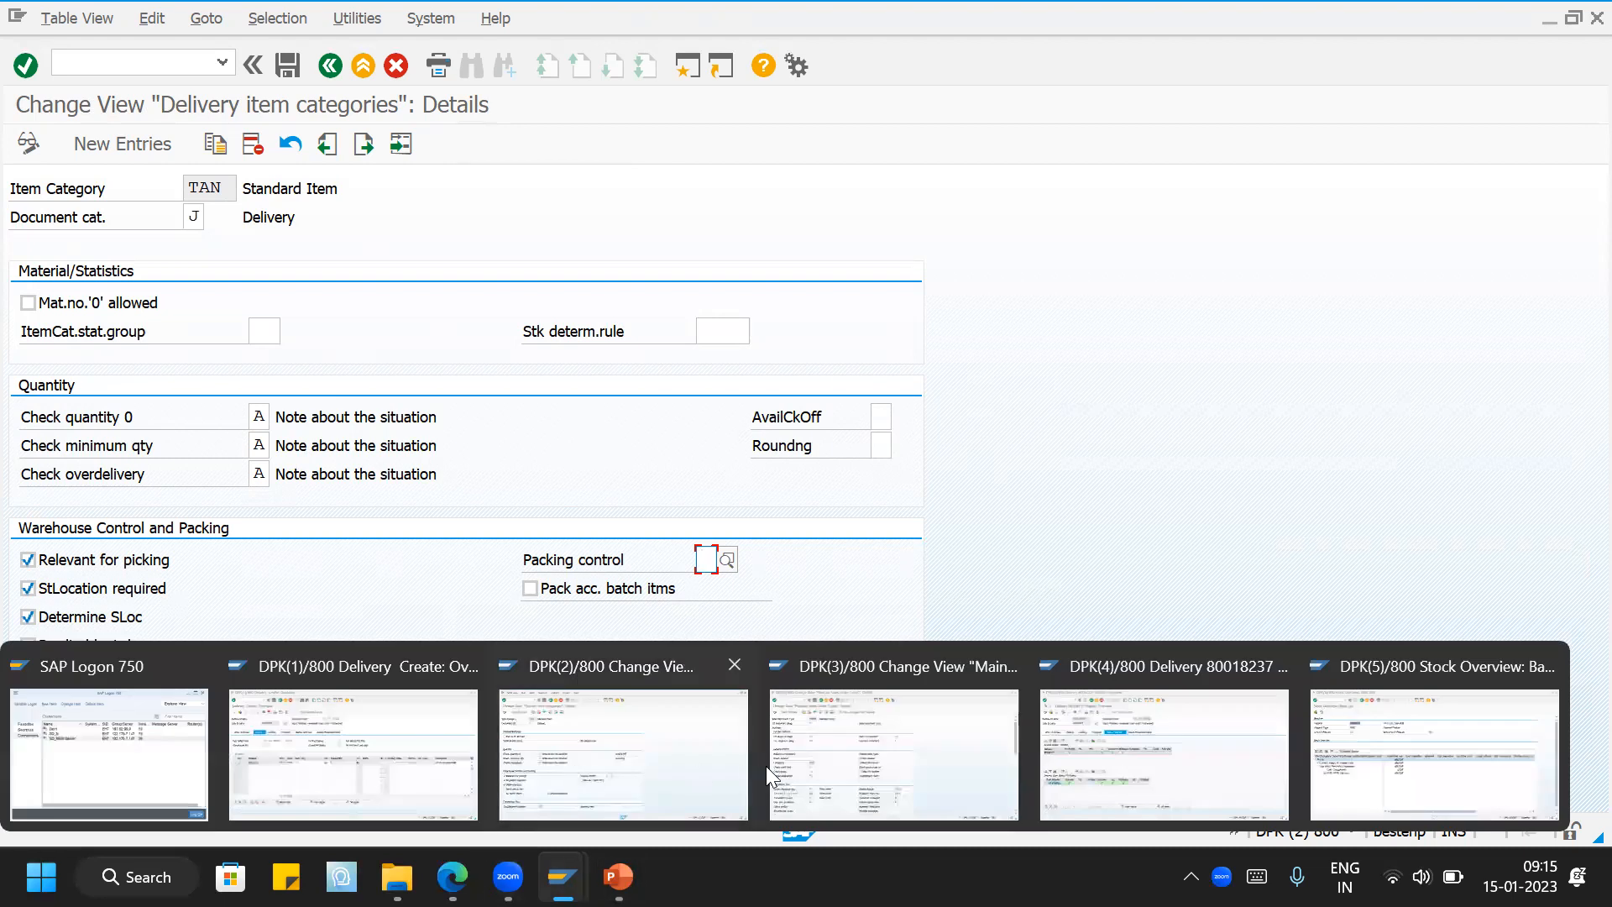
click(808, 764)
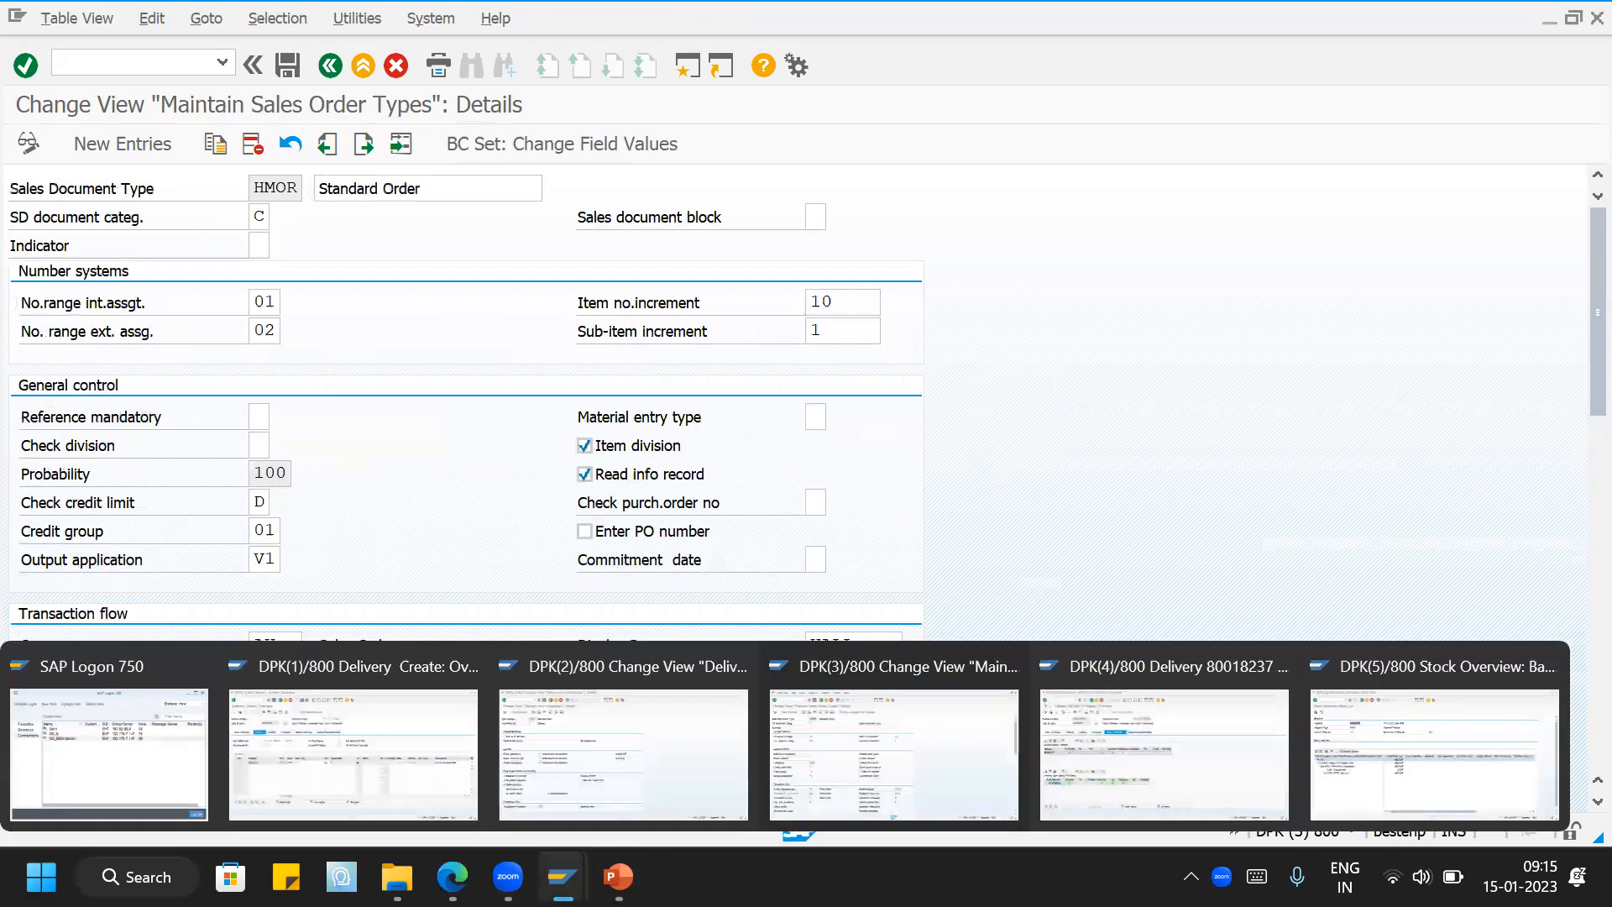
click(623, 754)
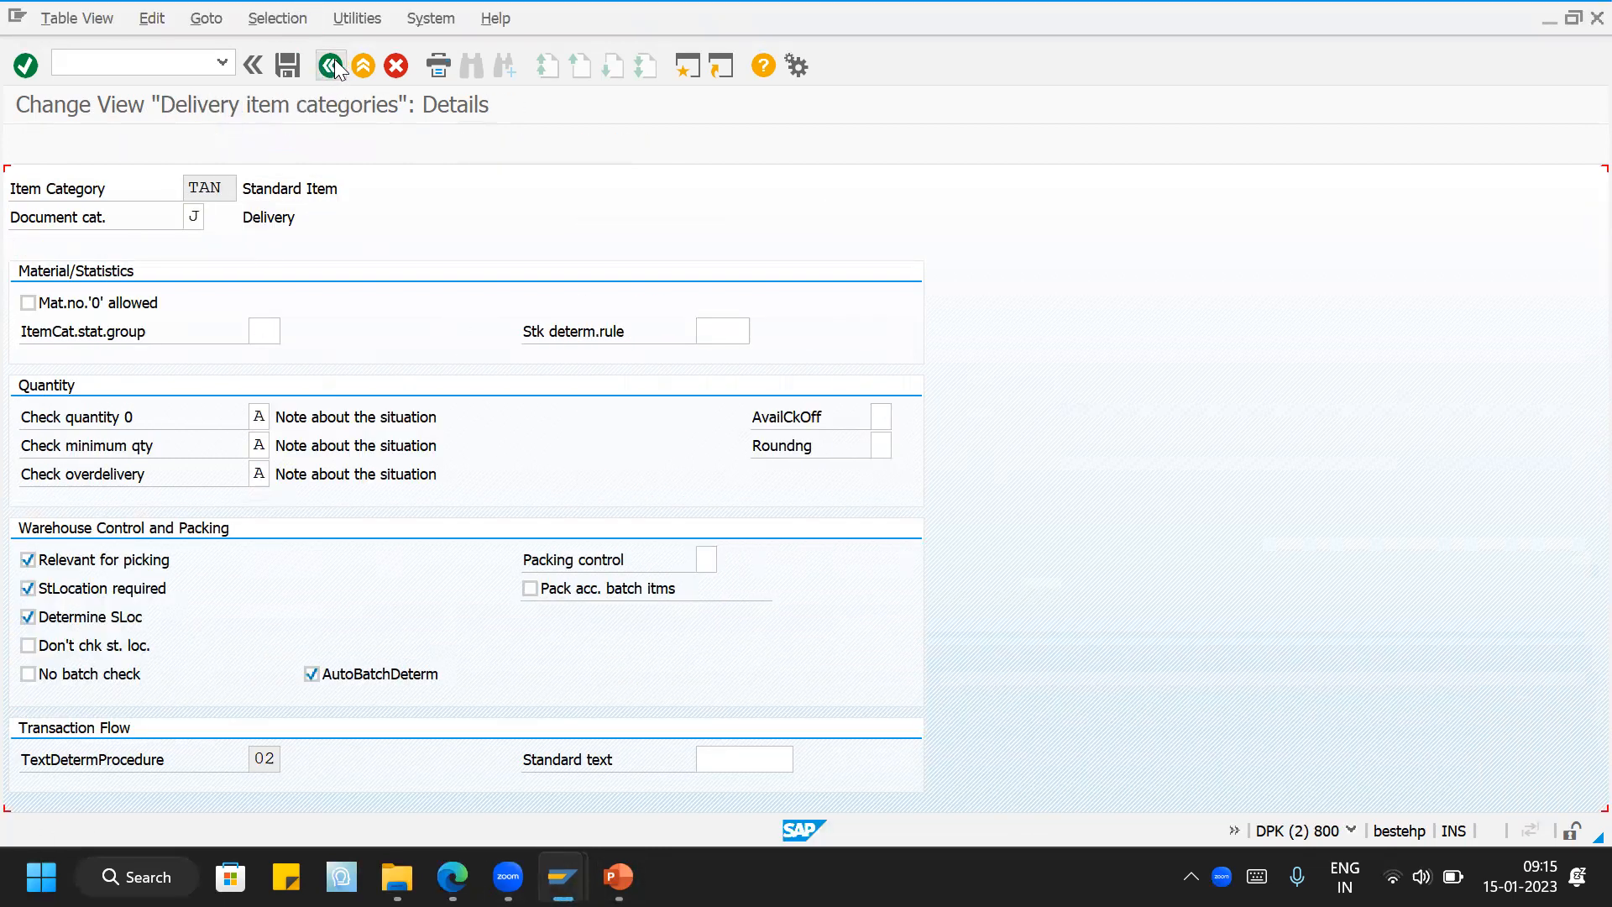
click(332, 64)
click(332, 65)
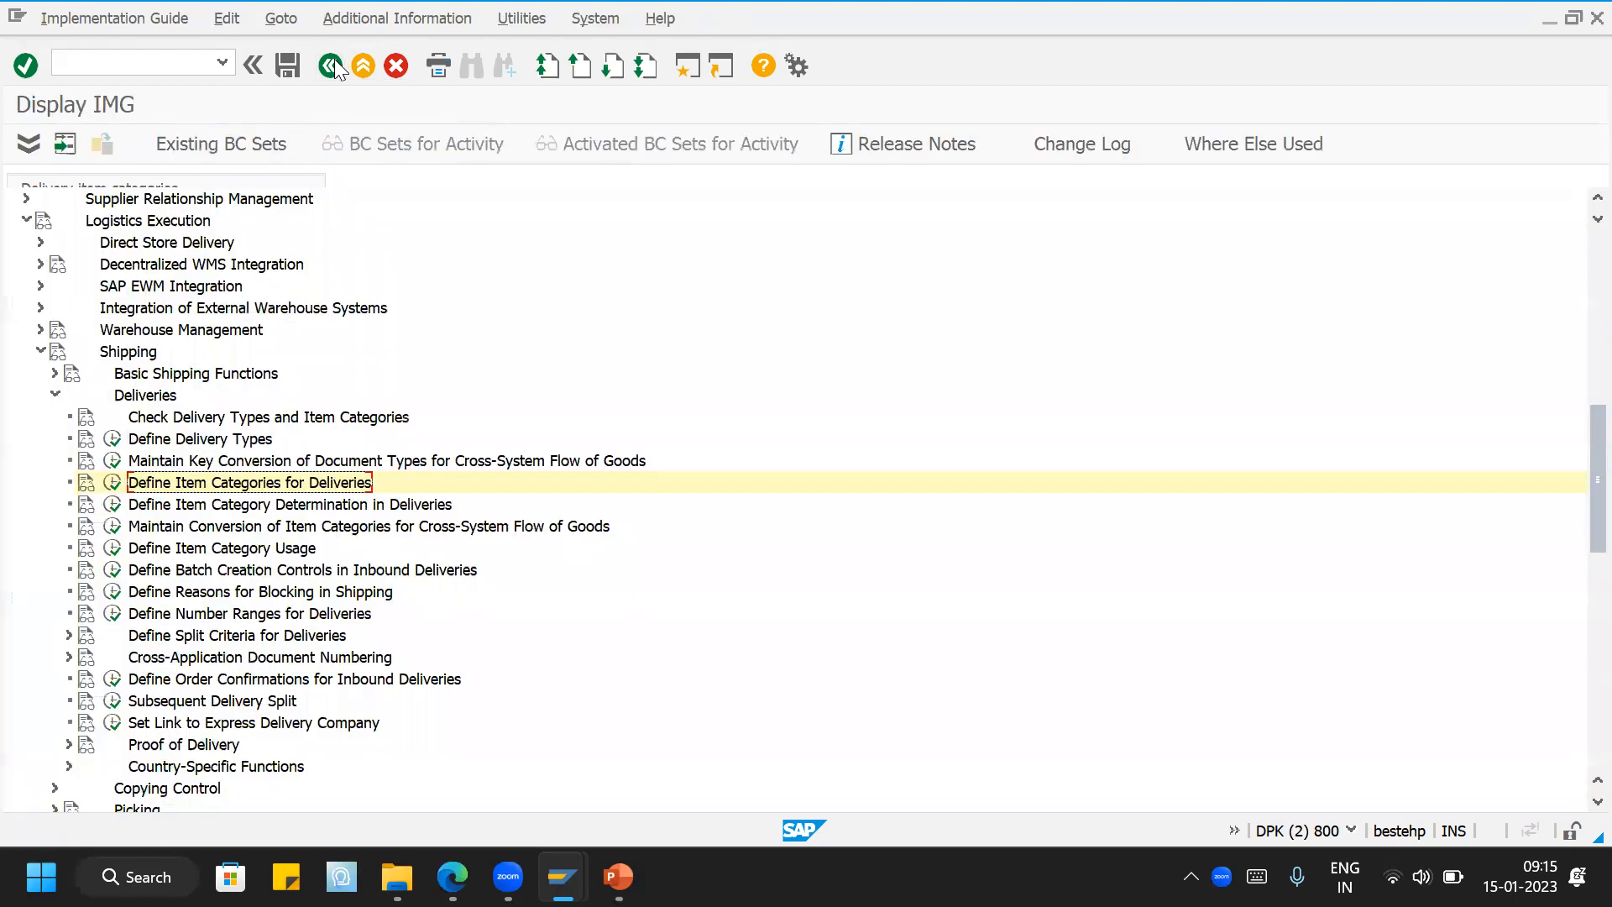
Step: Open Assign Shipping Points under Shipping Point and Goods Receiving Point Determination, and bring up the search for a specific entry
click(54, 395)
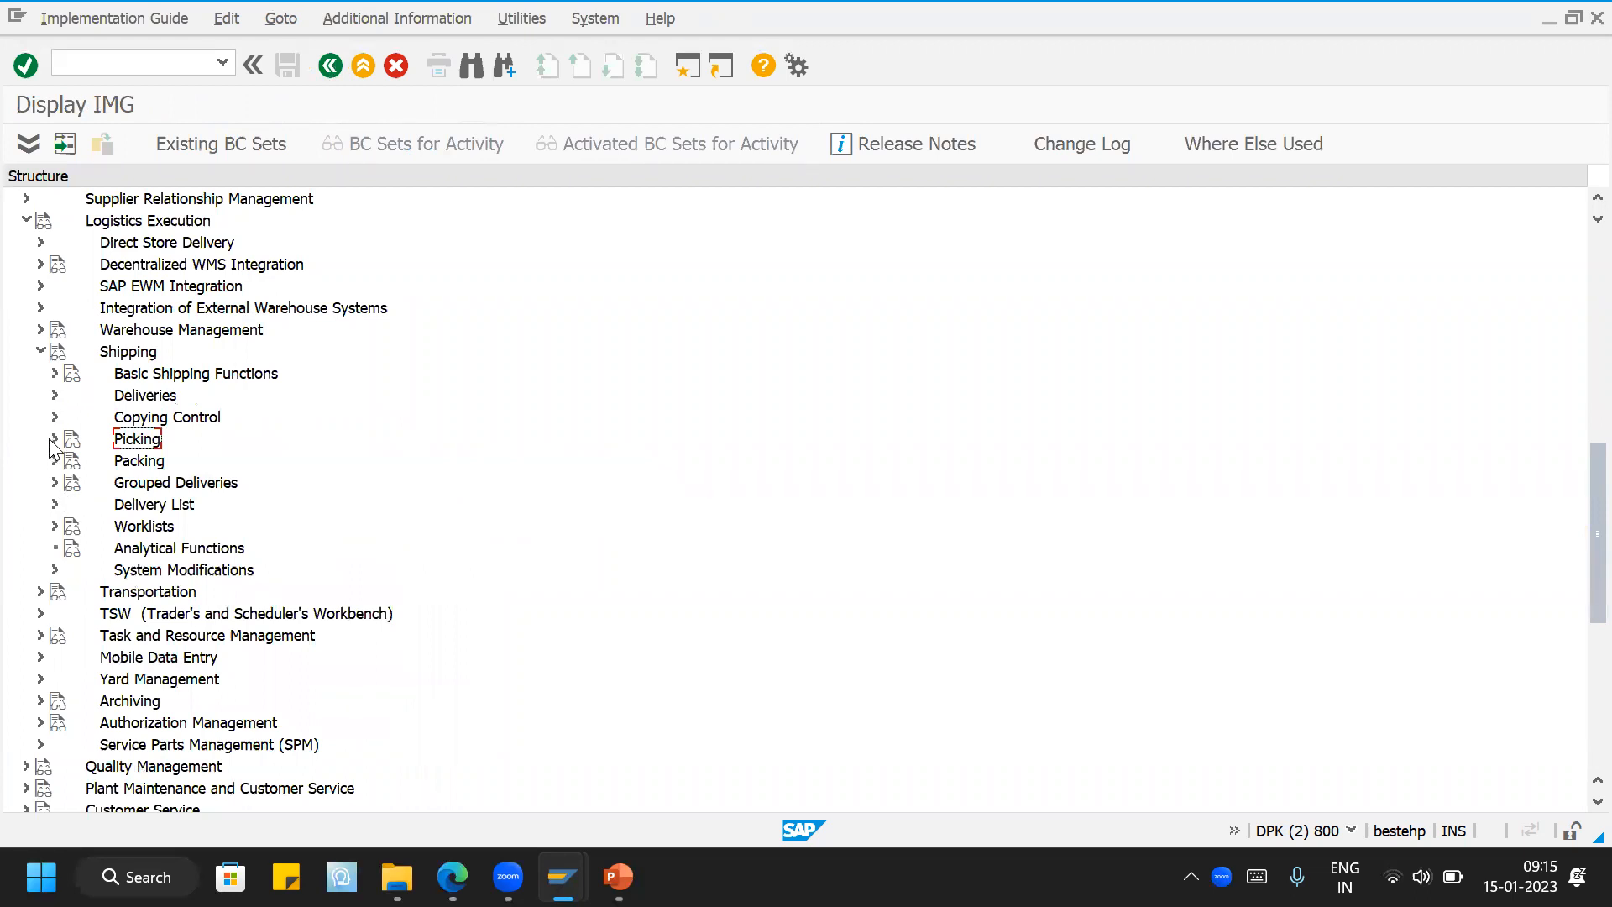
click(54, 373)
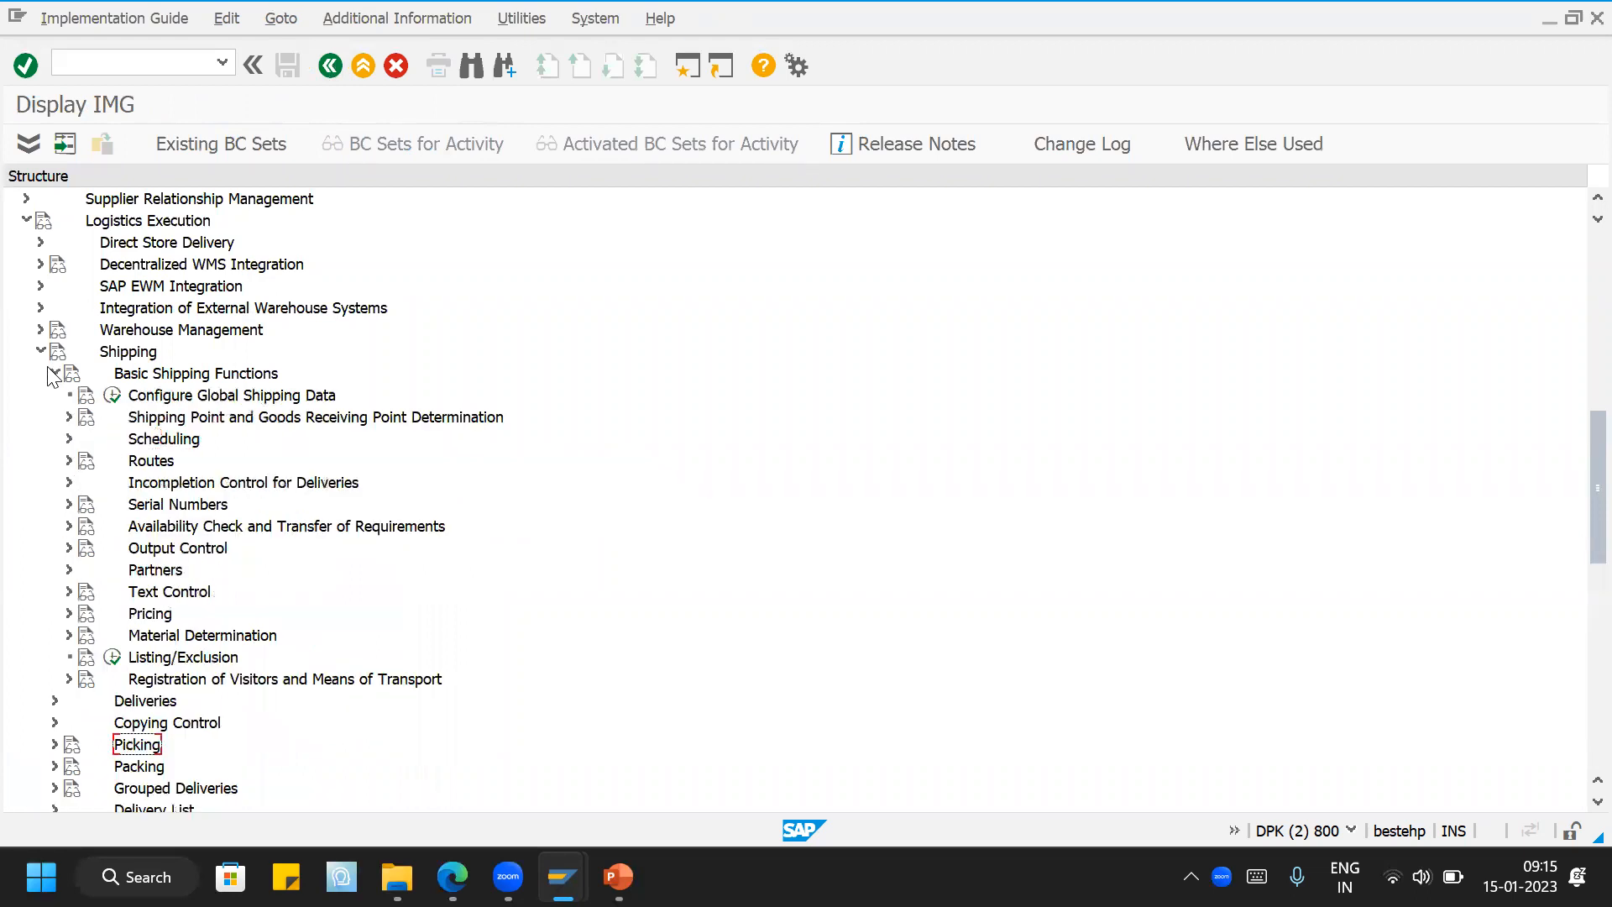
click(69, 418)
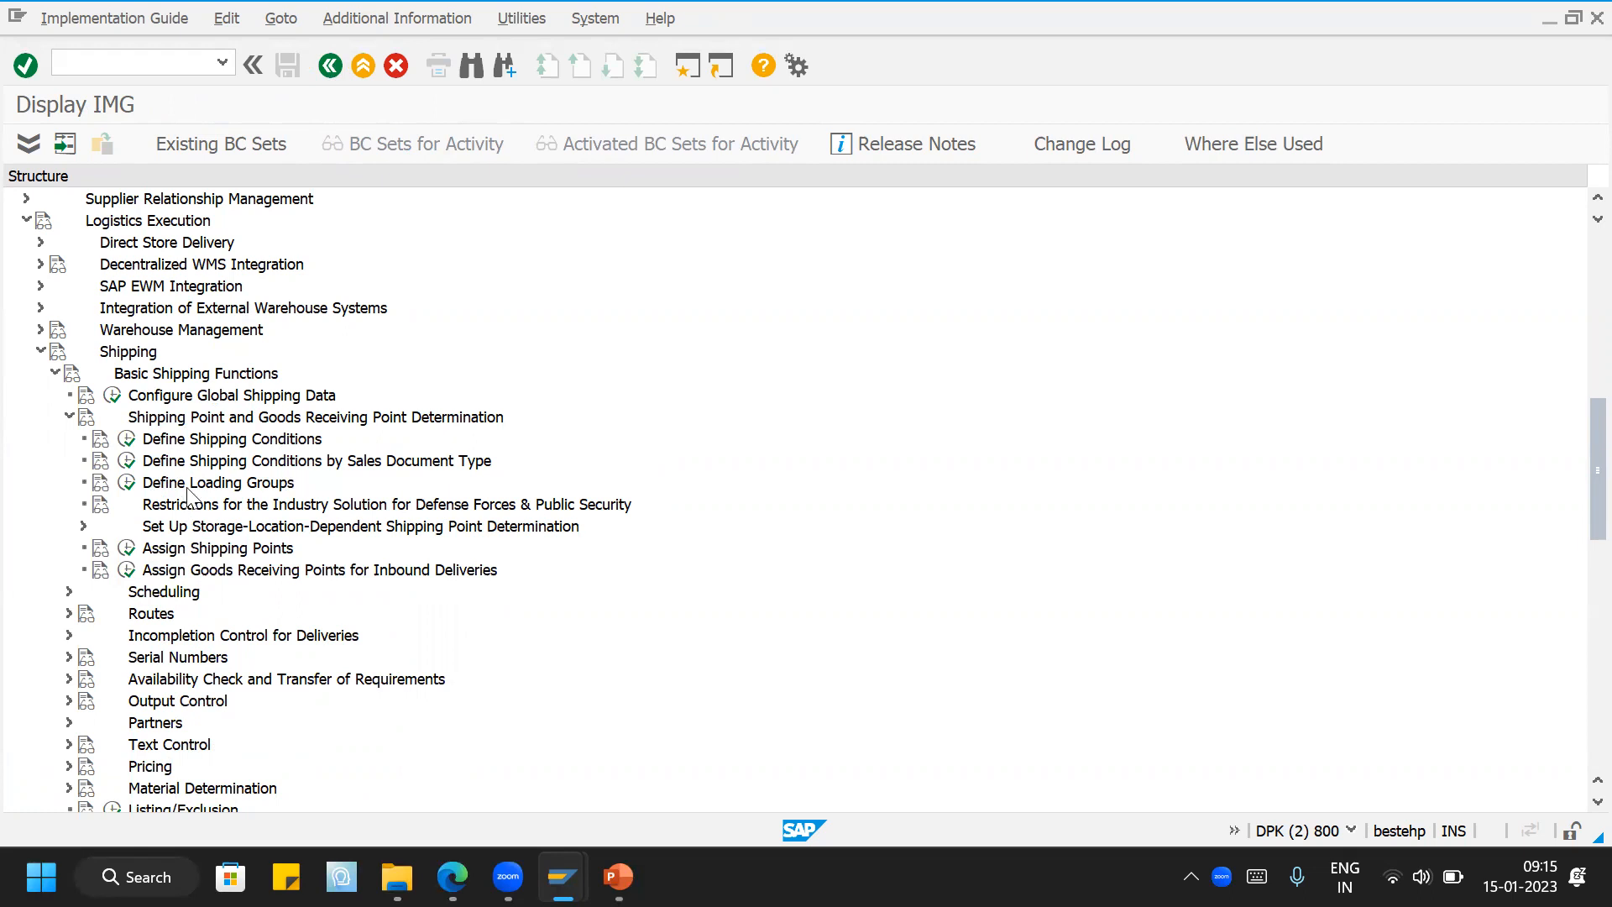
click(128, 549)
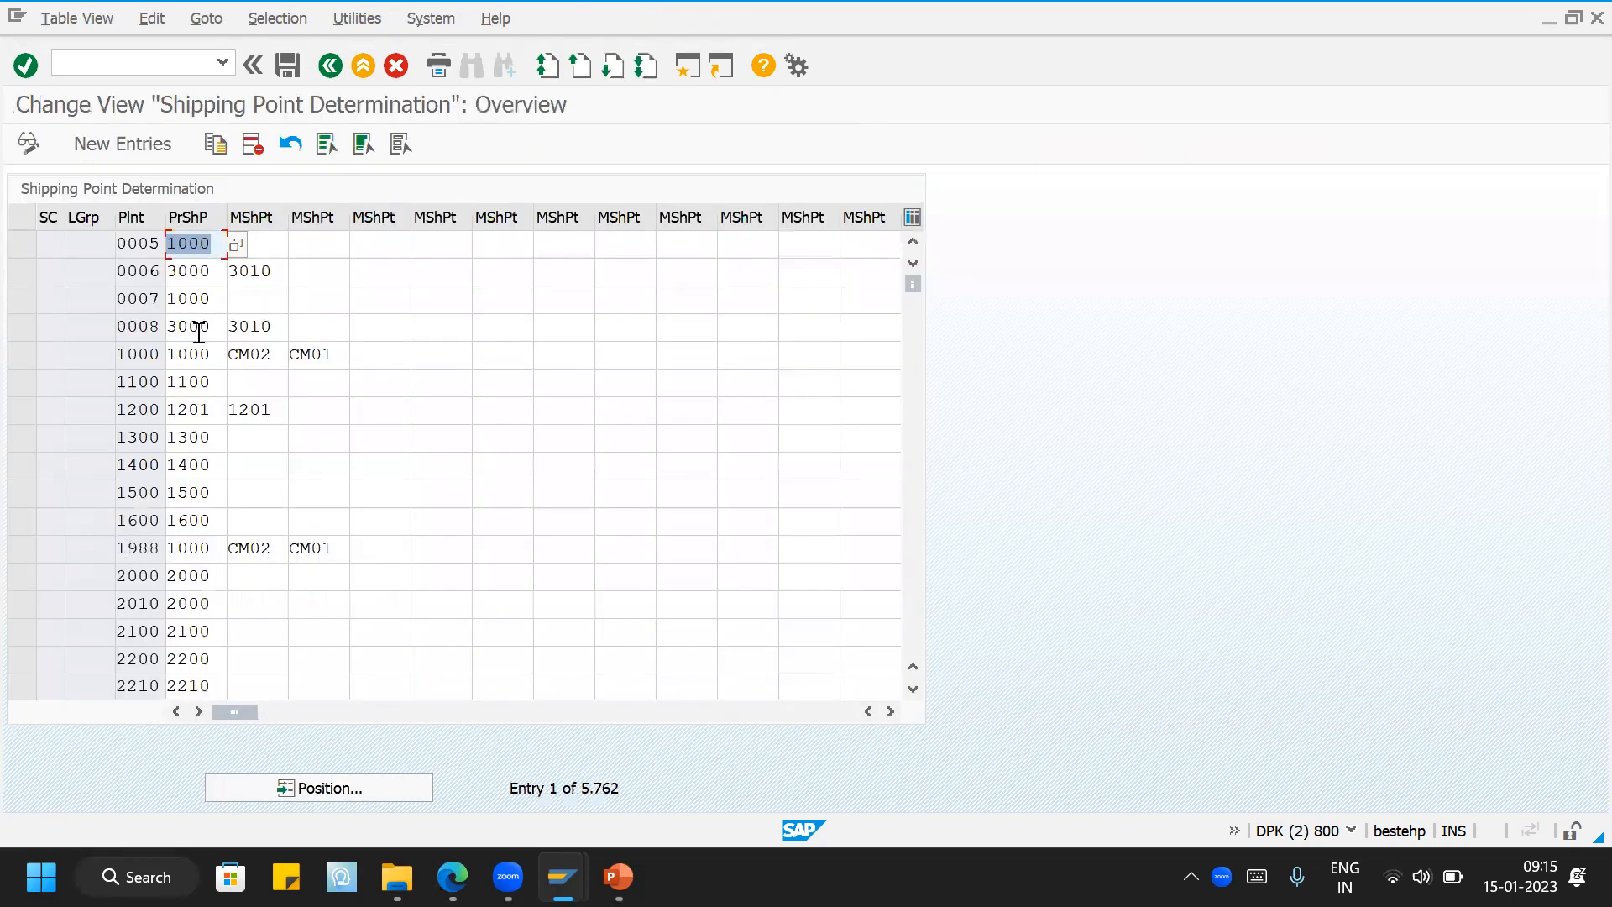
click(327, 787)
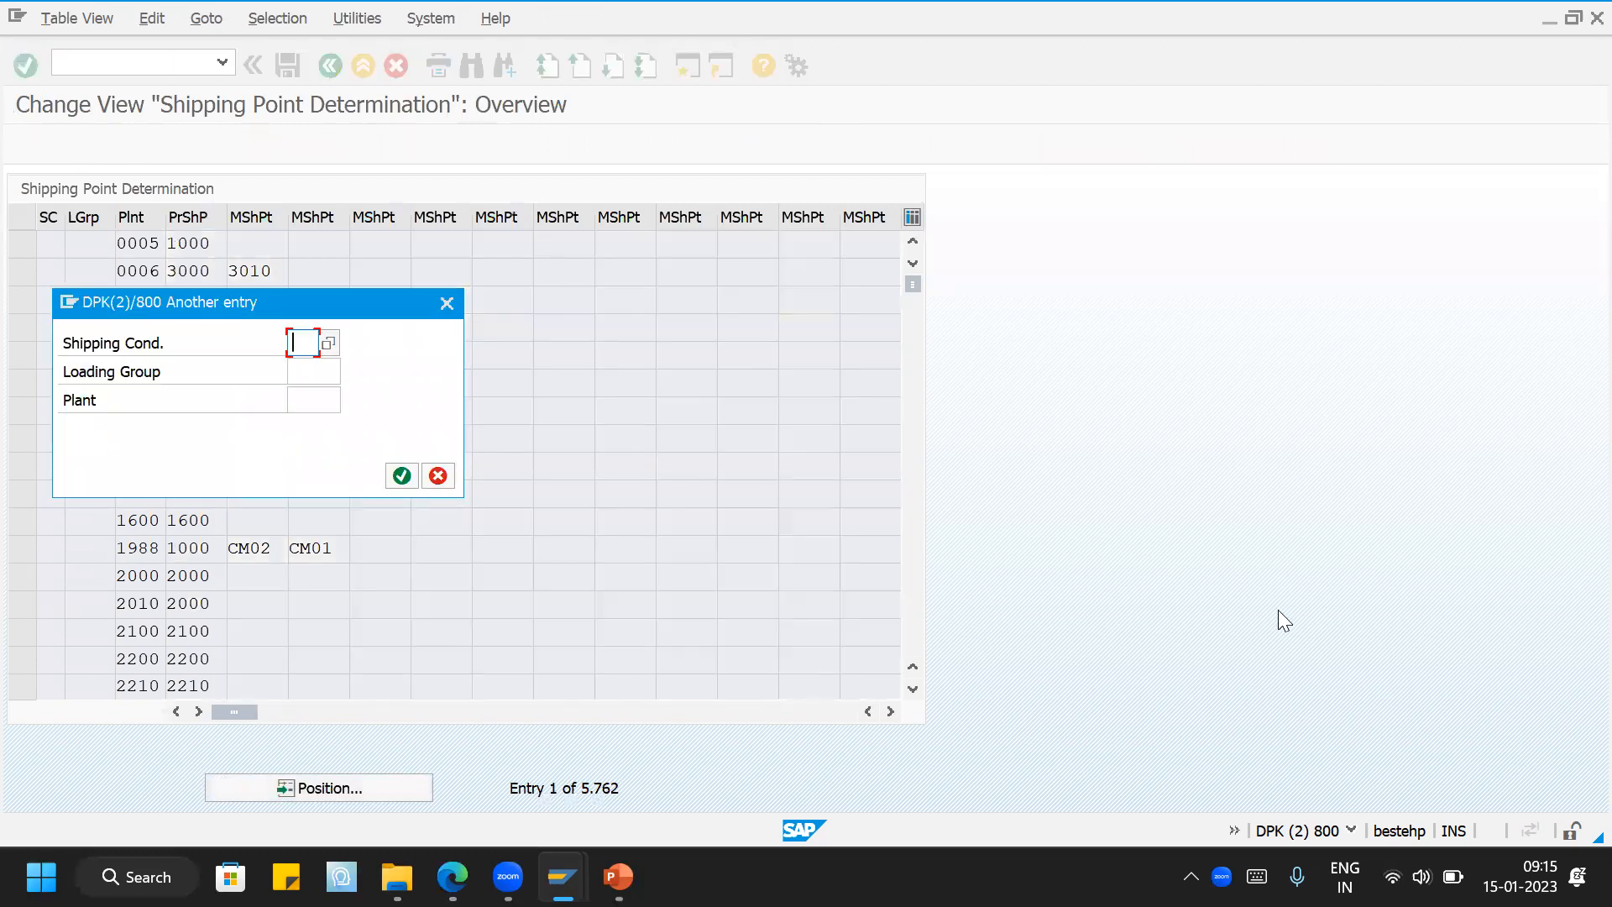
Step: Go back from the displayed delivery to its standard order and check the shipping condition in the order's header shipping data
mouse_move(562, 877)
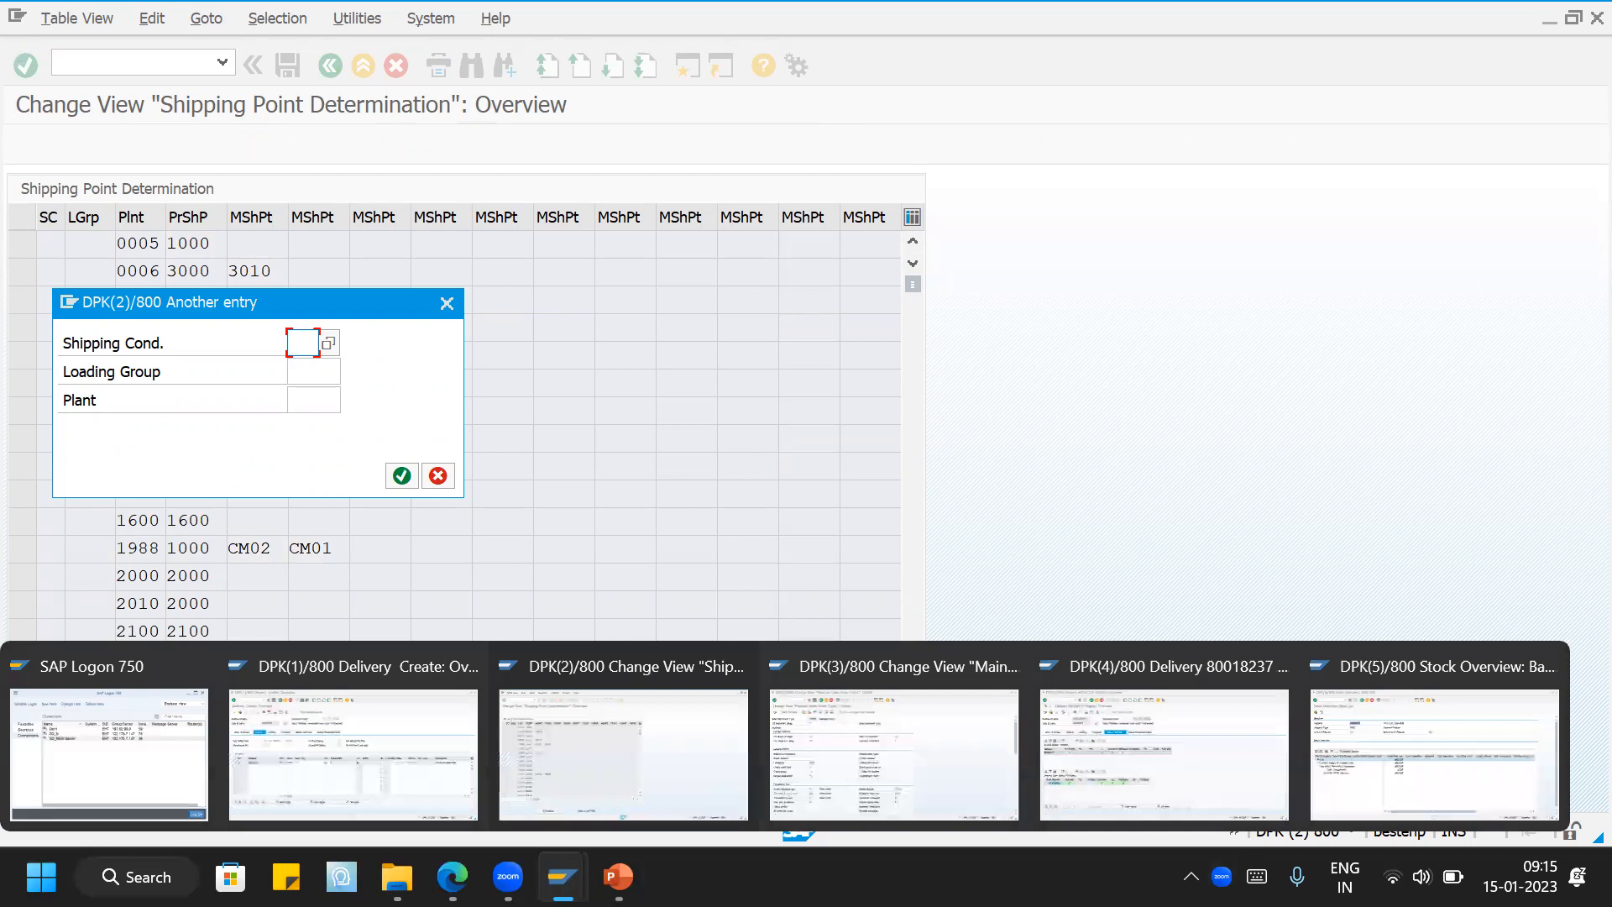
click(1252, 770)
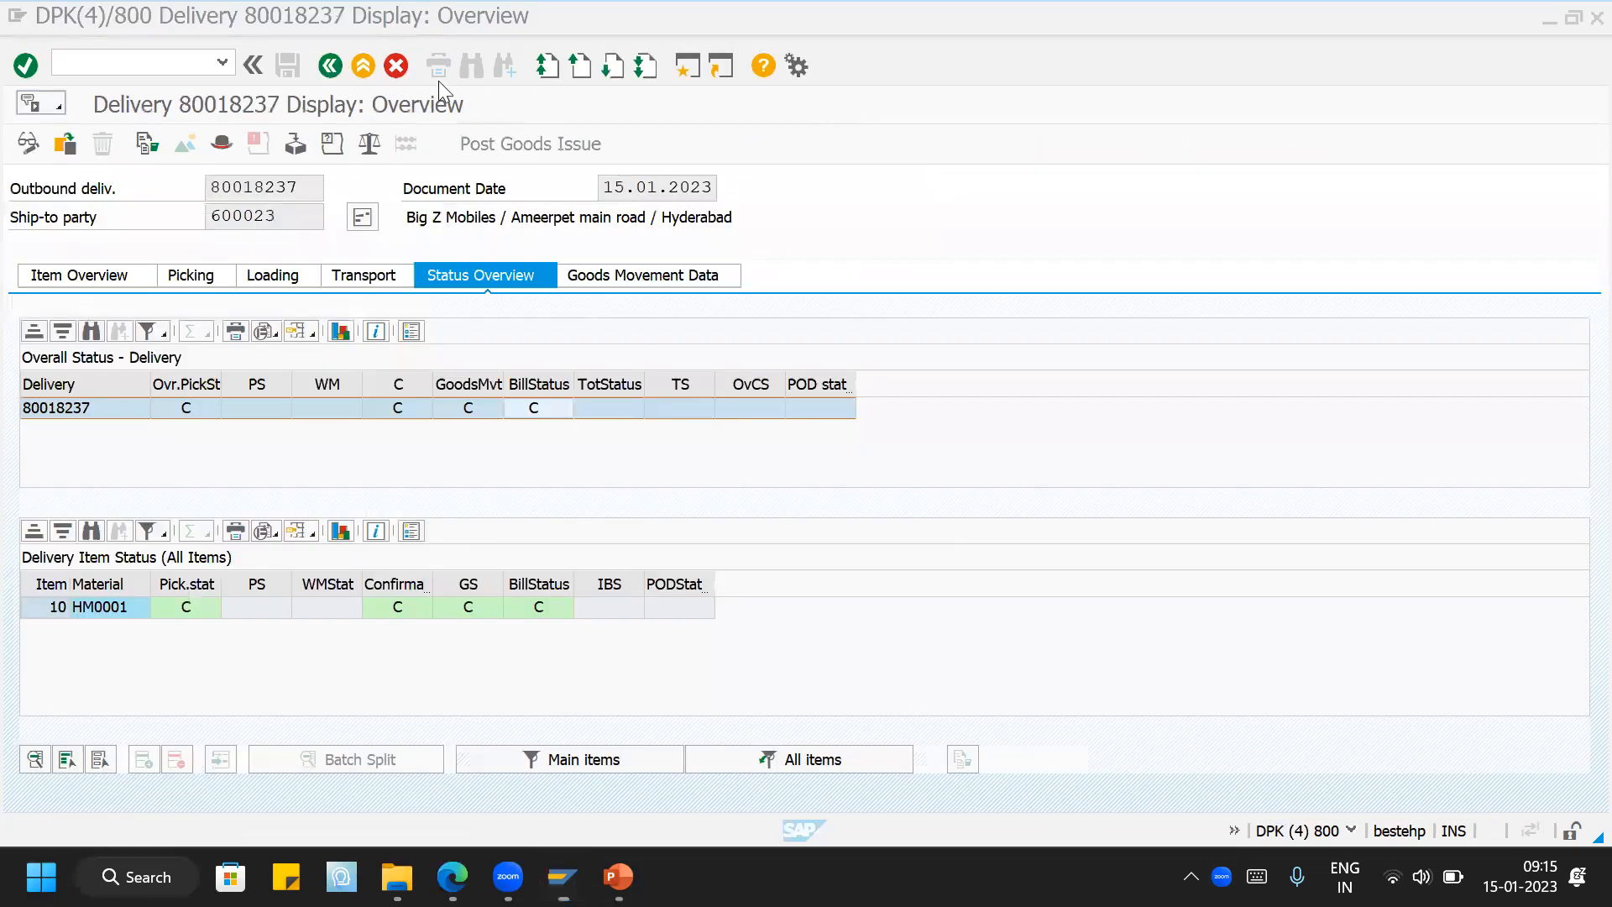
click(337, 64)
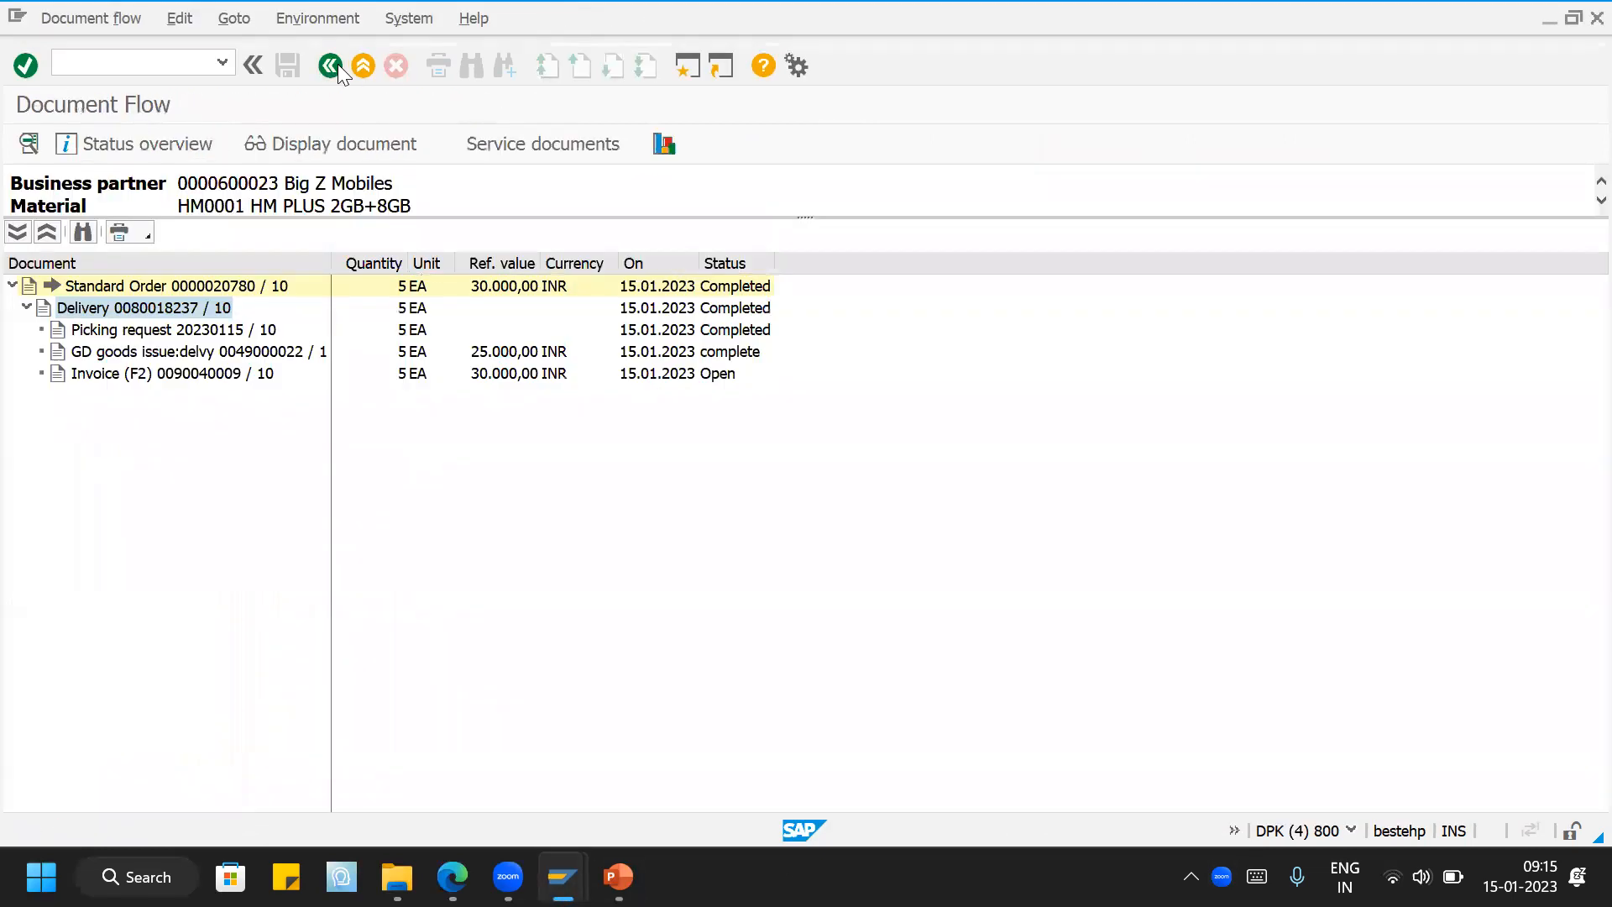
click(337, 64)
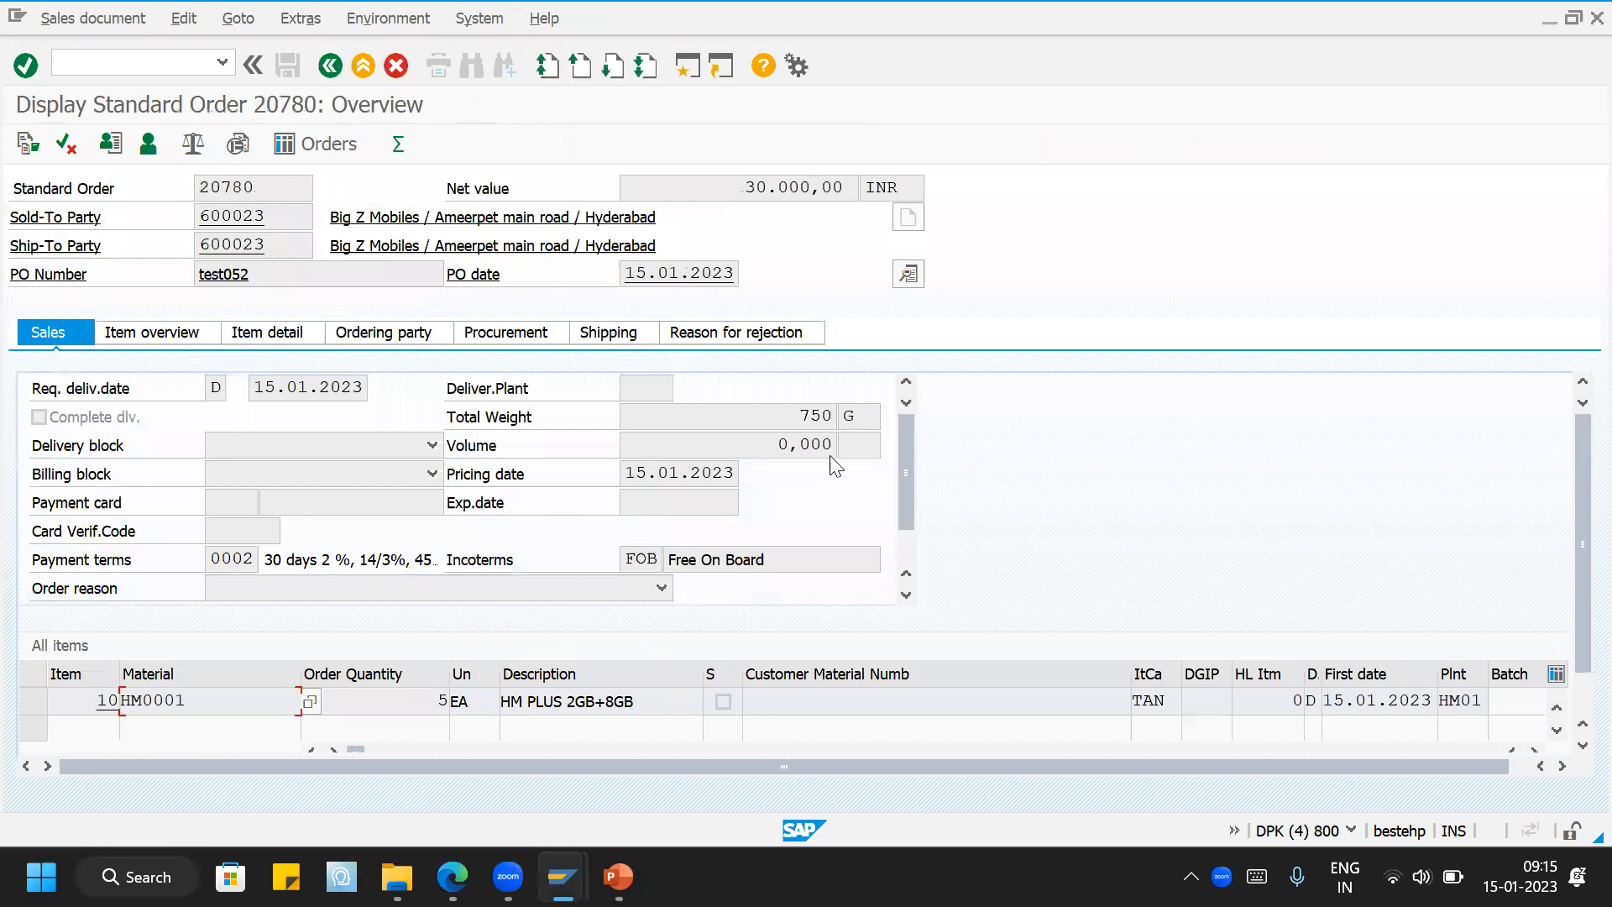
click(909, 274)
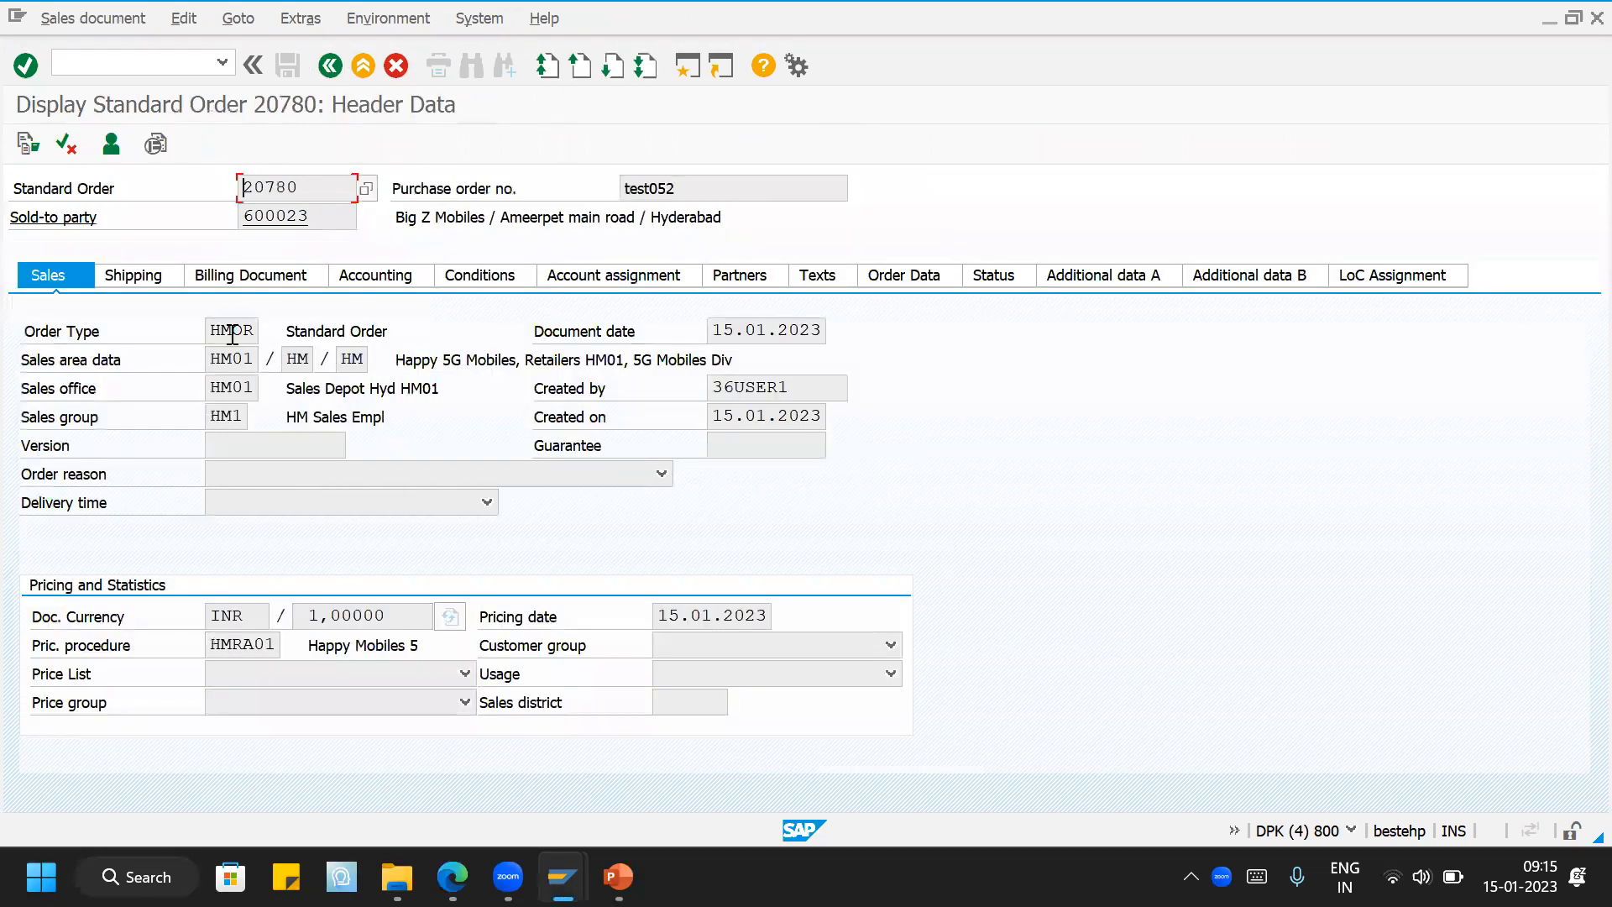
click(164, 276)
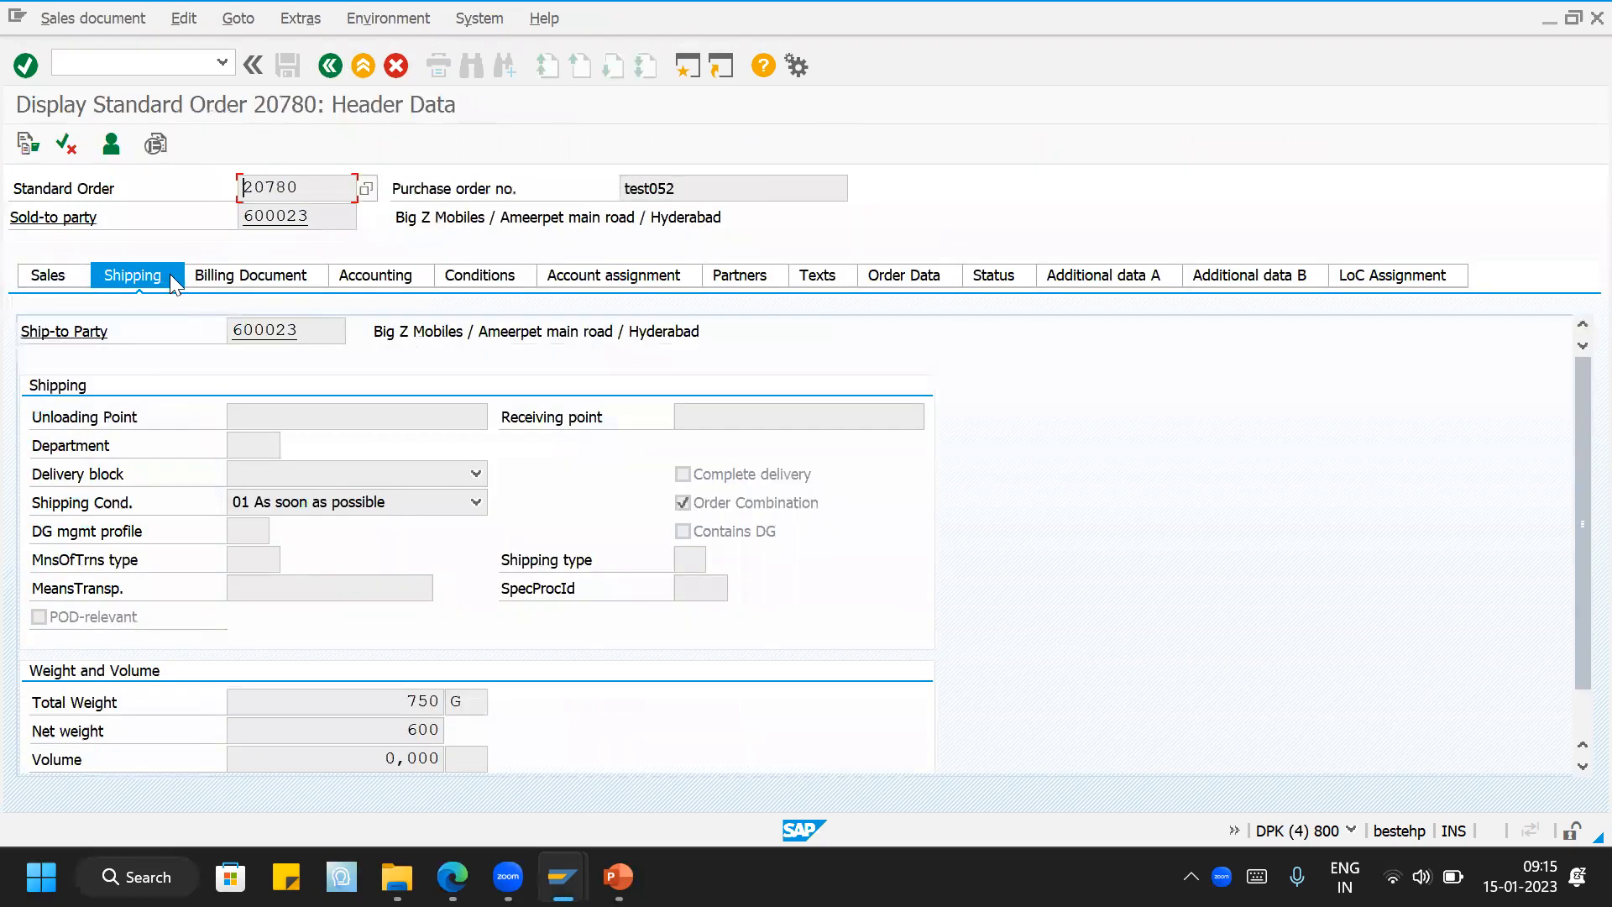
Step: Position the shipping point determination table on shipping condition 01, loading group 0003 and plant HM01
key(alt+Tab)
click(287, 335)
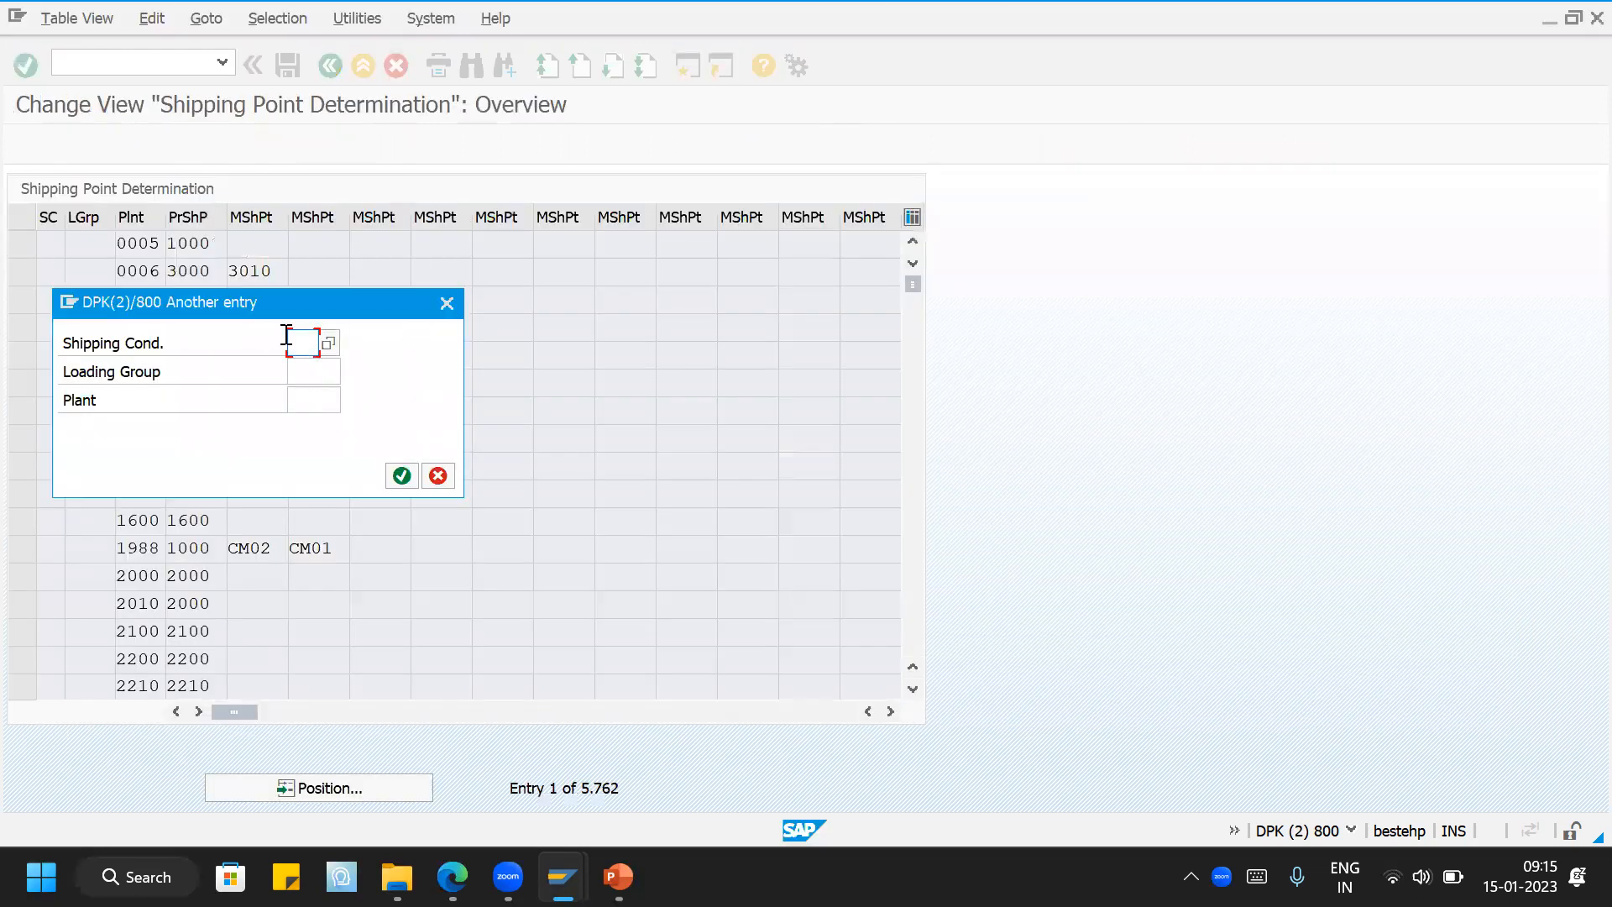
text(01)
key(Tab)
text(000)
key(Tab)
text(be01)
key(Return)
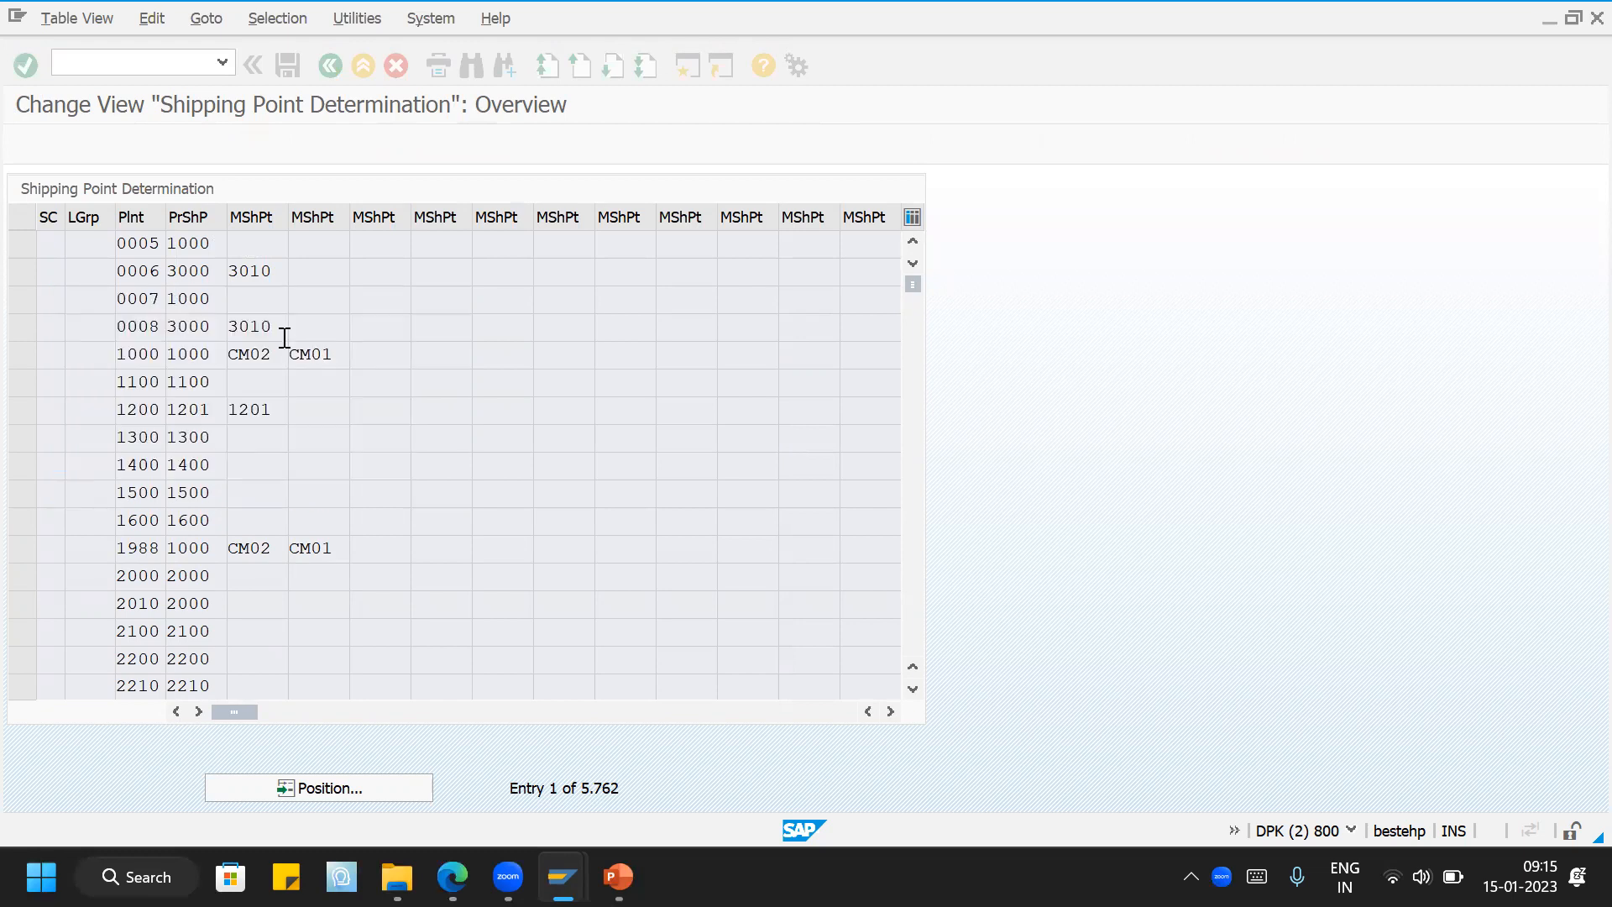
Step: Examine the determination entry for plant HM01, including its key fields, proposed shipping point and manual shipping point cells
click(258, 250)
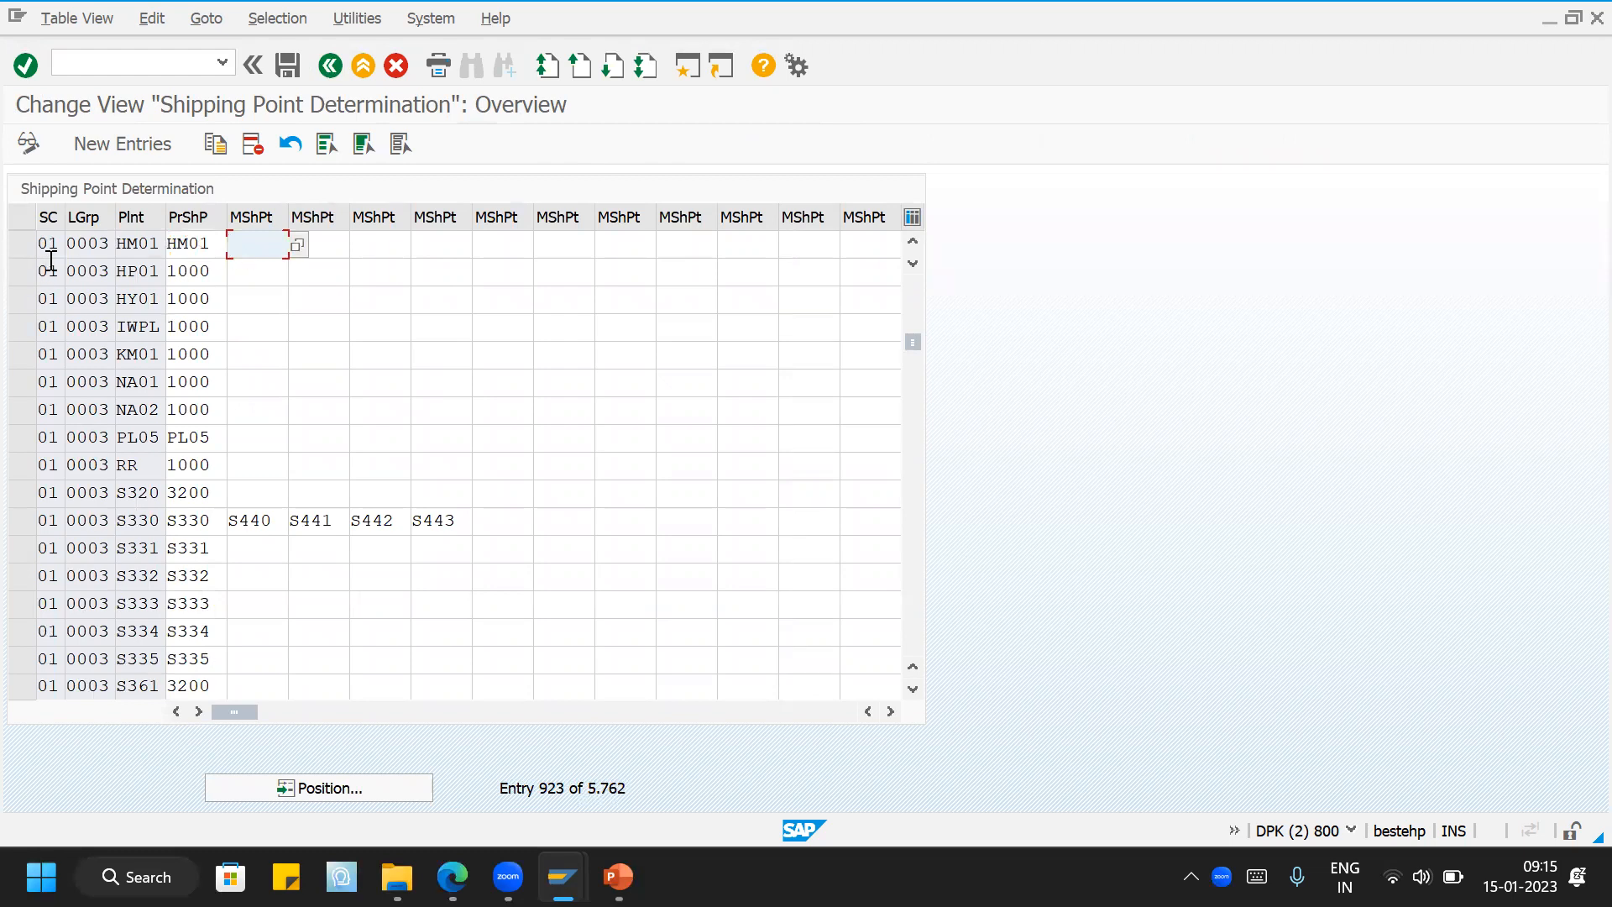
click(23, 243)
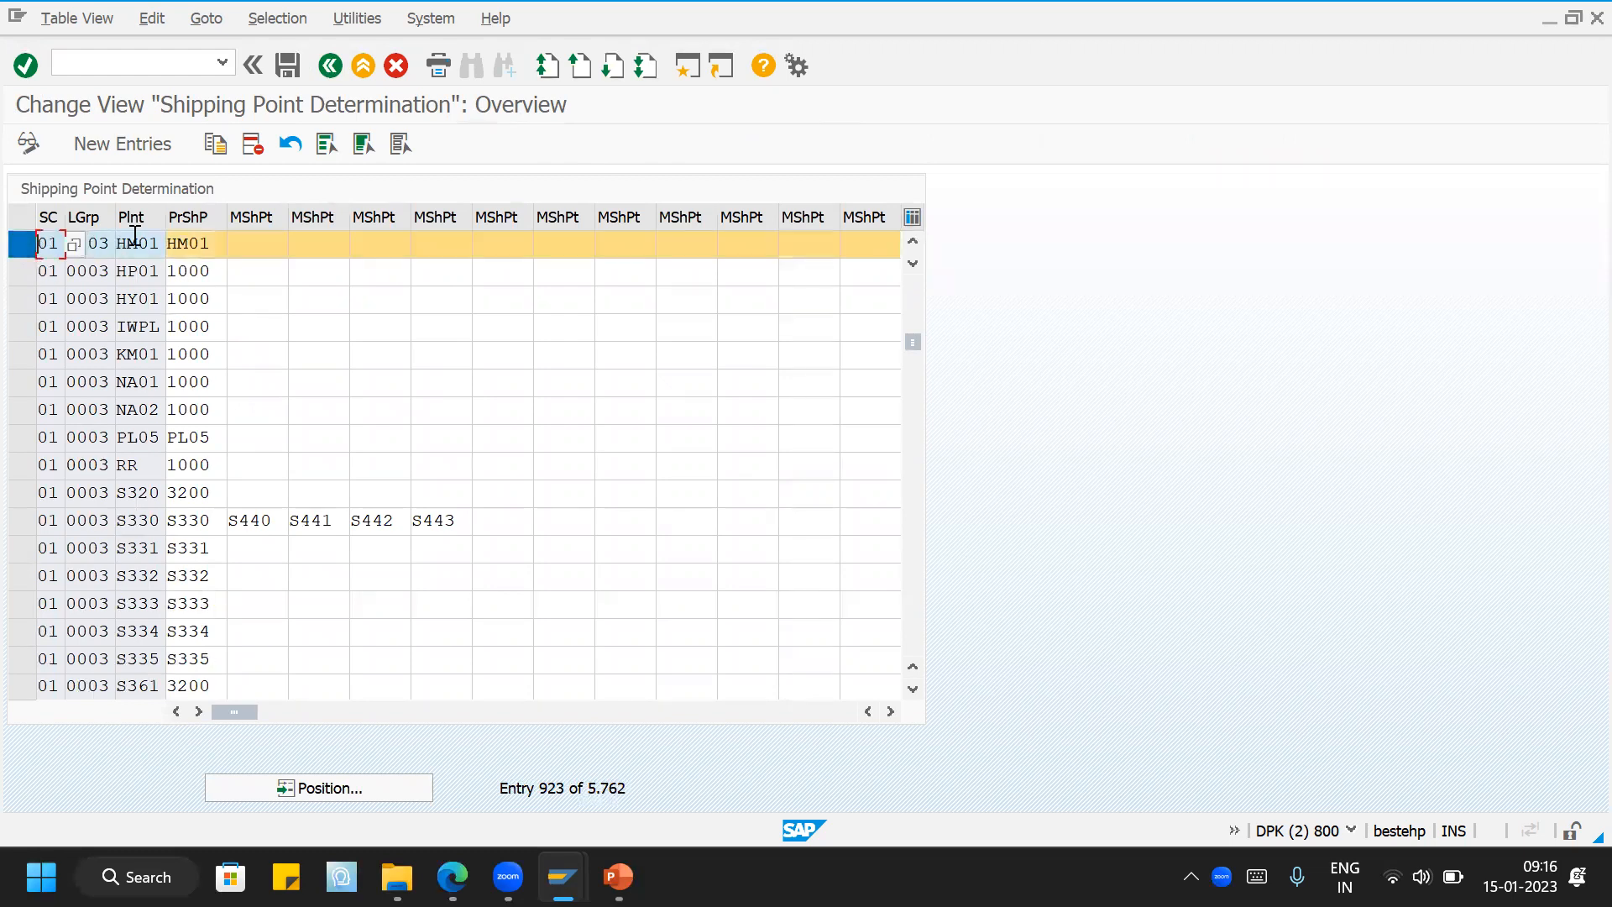
click(250, 254)
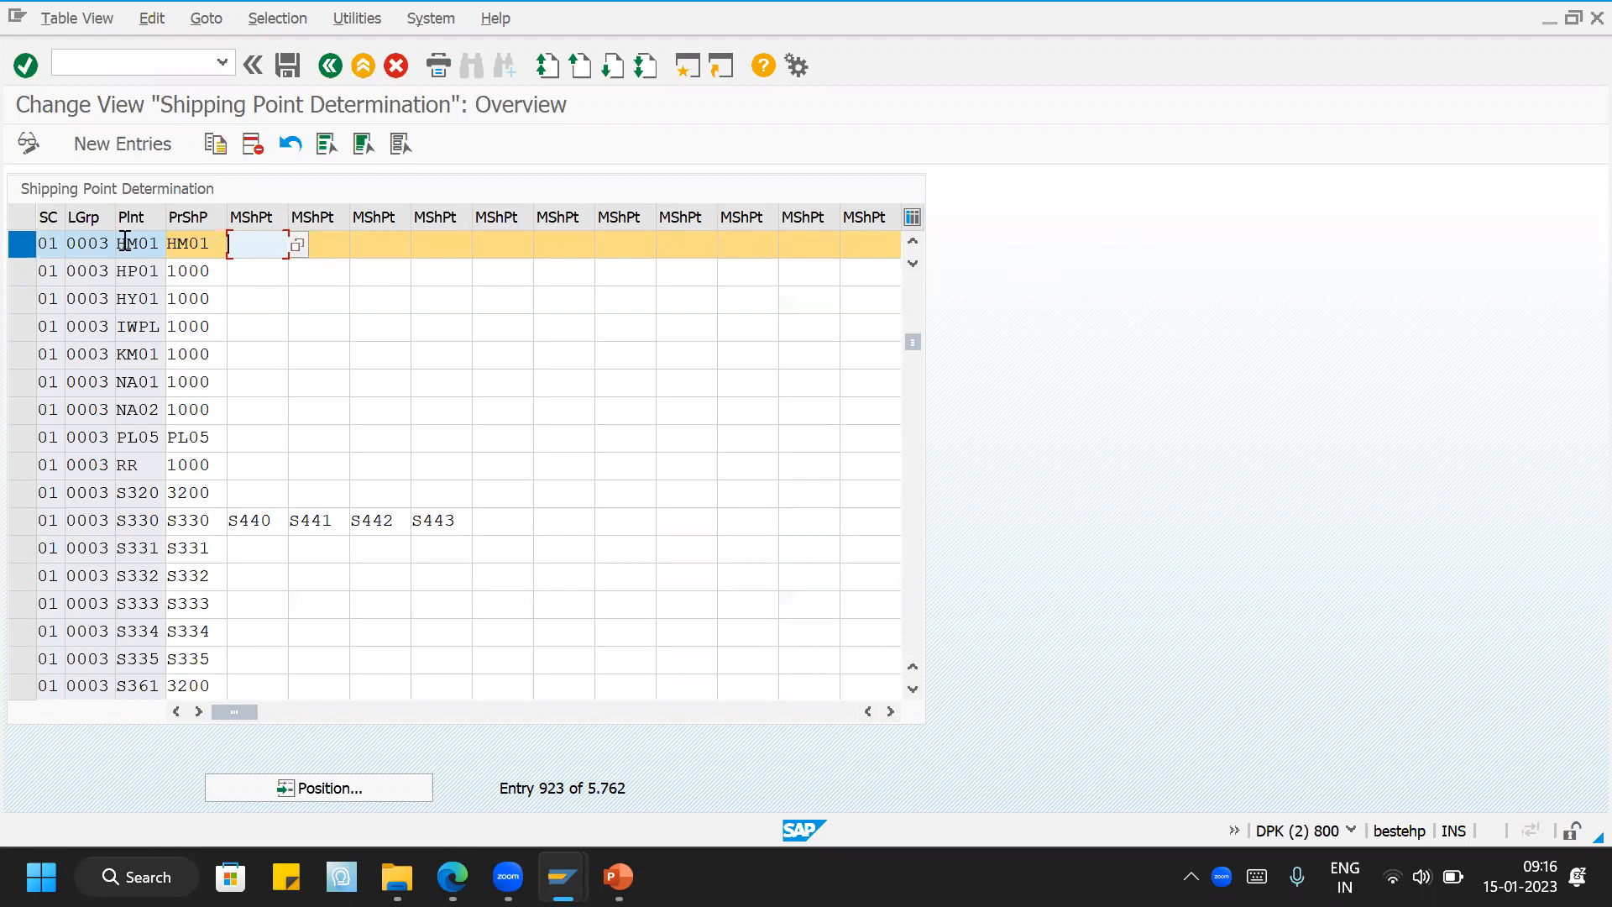
click(34, 245)
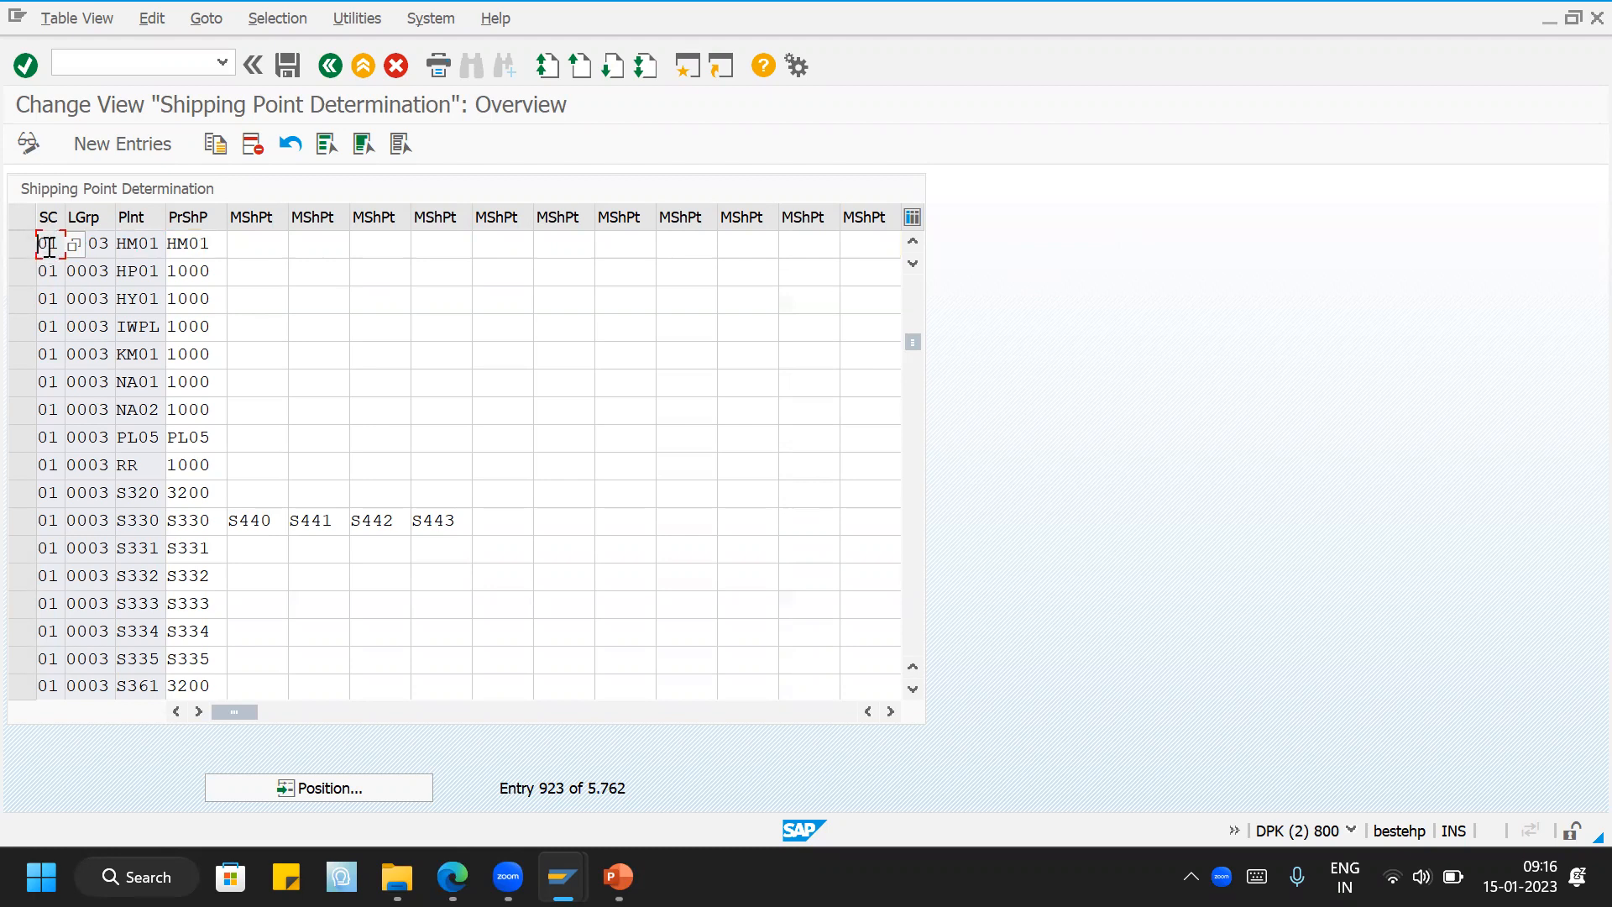
Step: Look up shipping point determination entries for shipping condition 10 and loading group 0003, and return to the IMG structure
click(380, 790)
text(10)
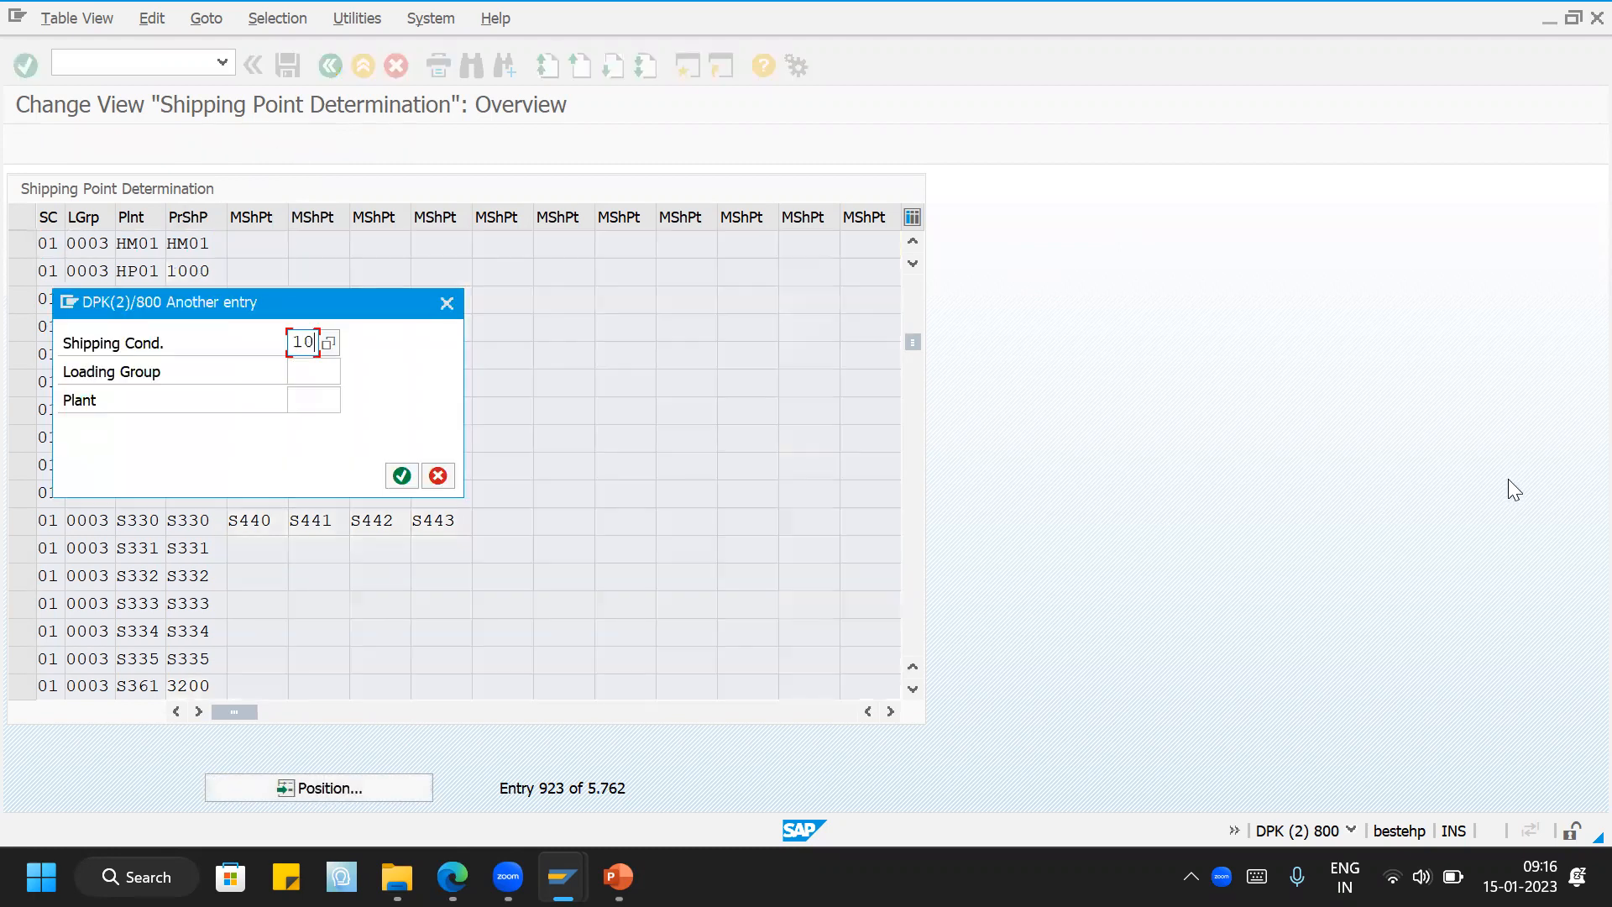
key(Tab)
text(0003)
key(Tab)
text(S330)
key(Return)
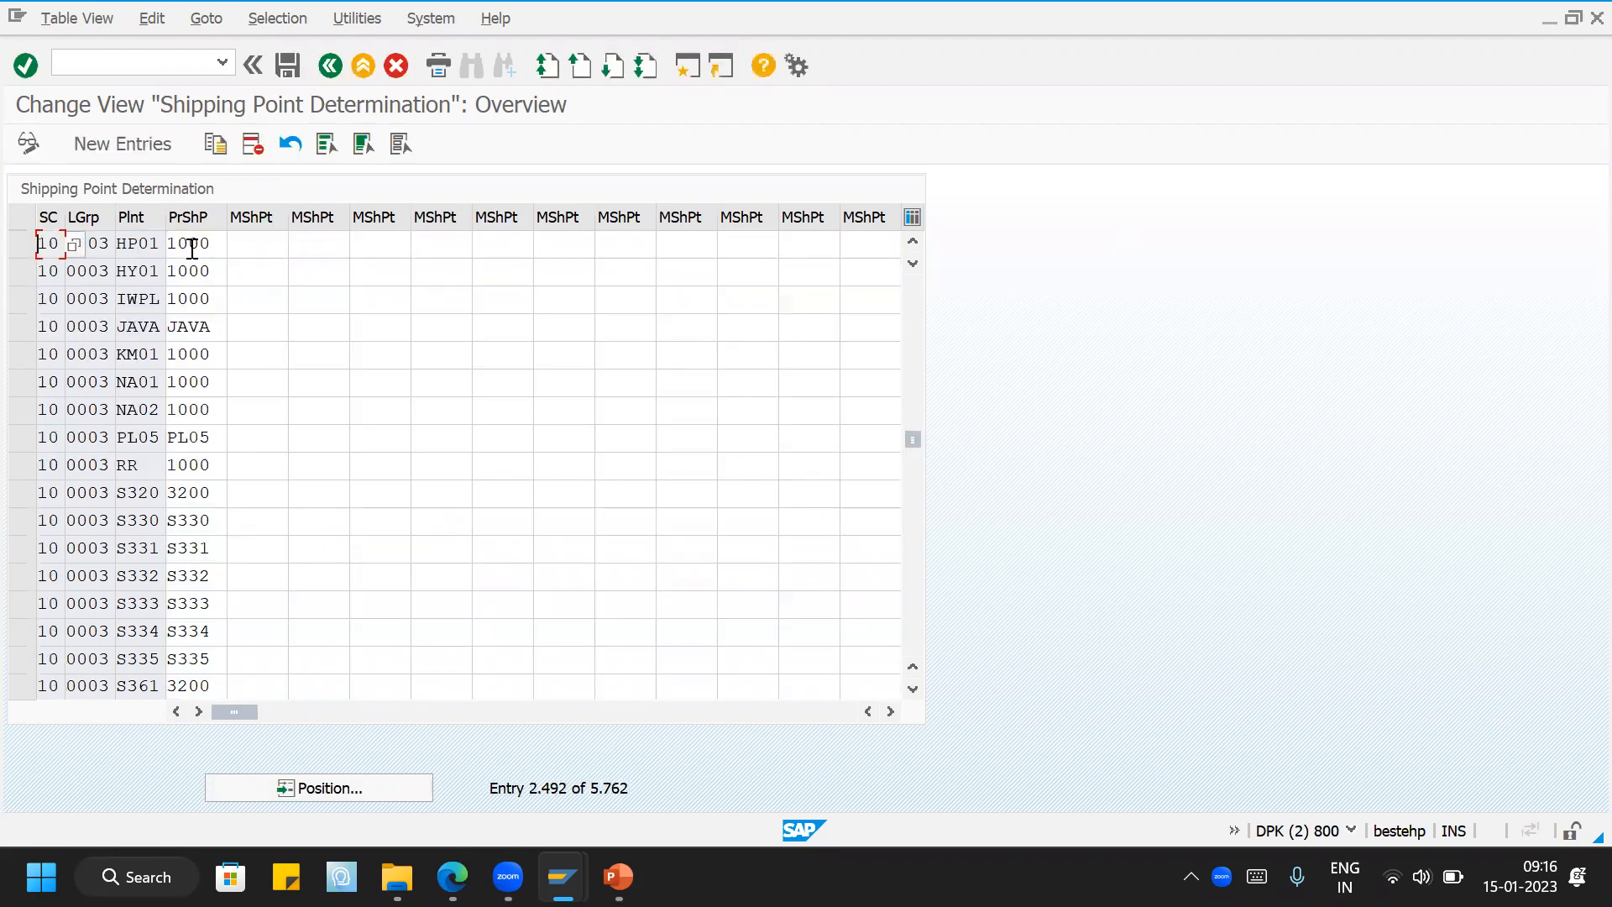
click(190, 246)
click(331, 67)
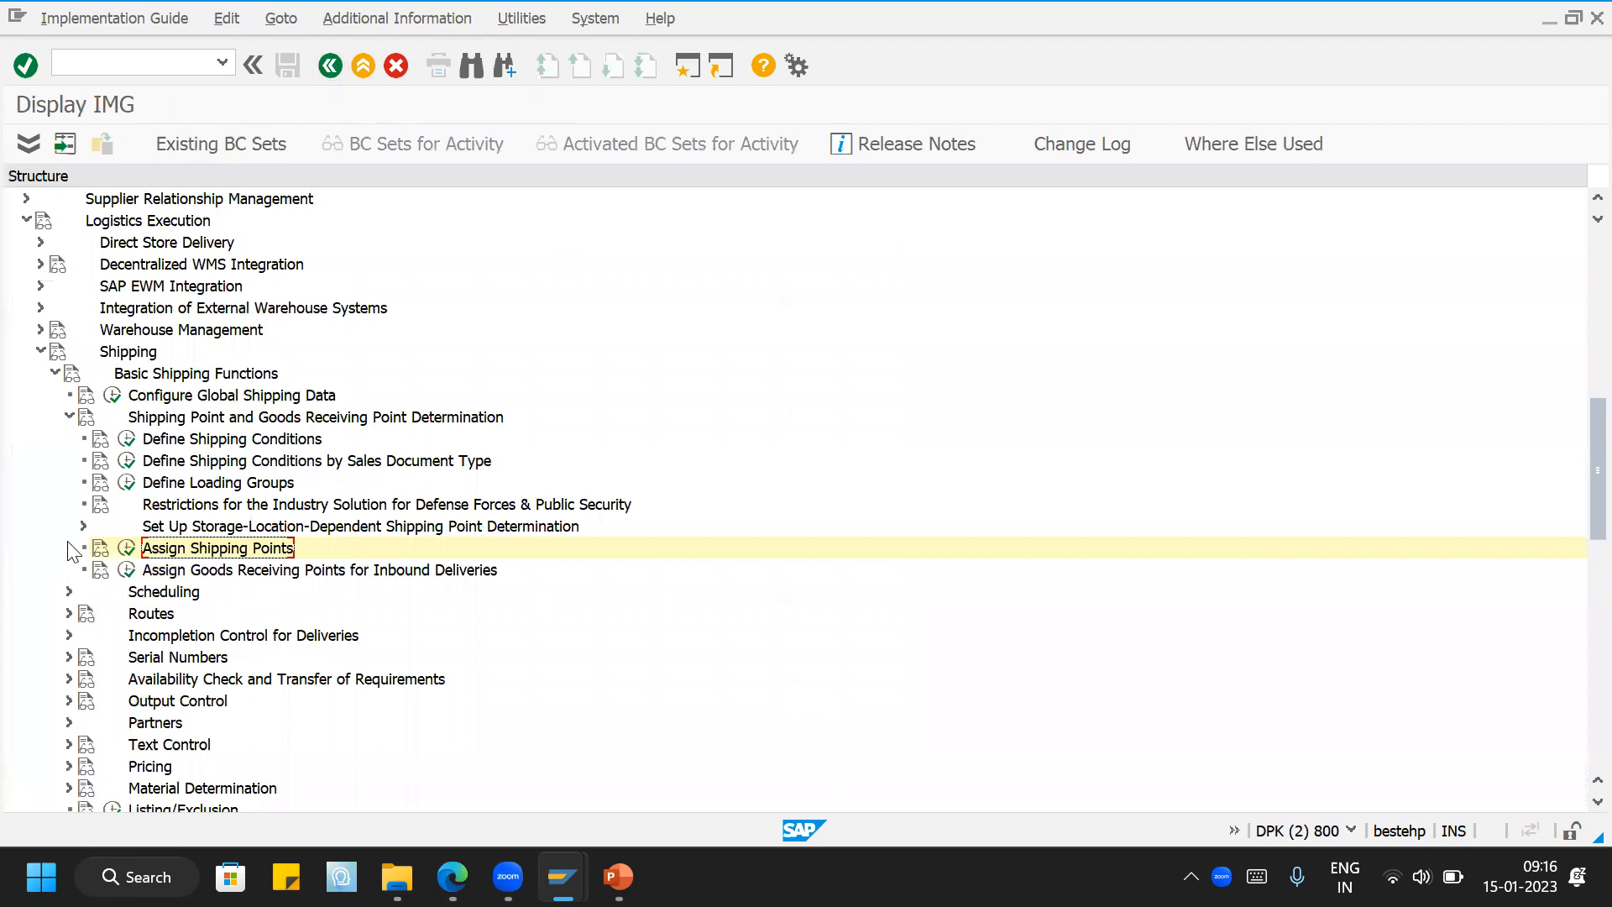
Step: Collapse Basic Shipping Functions and open Assign Picking Locations under Picking, Determine Picking Location
click(70, 416)
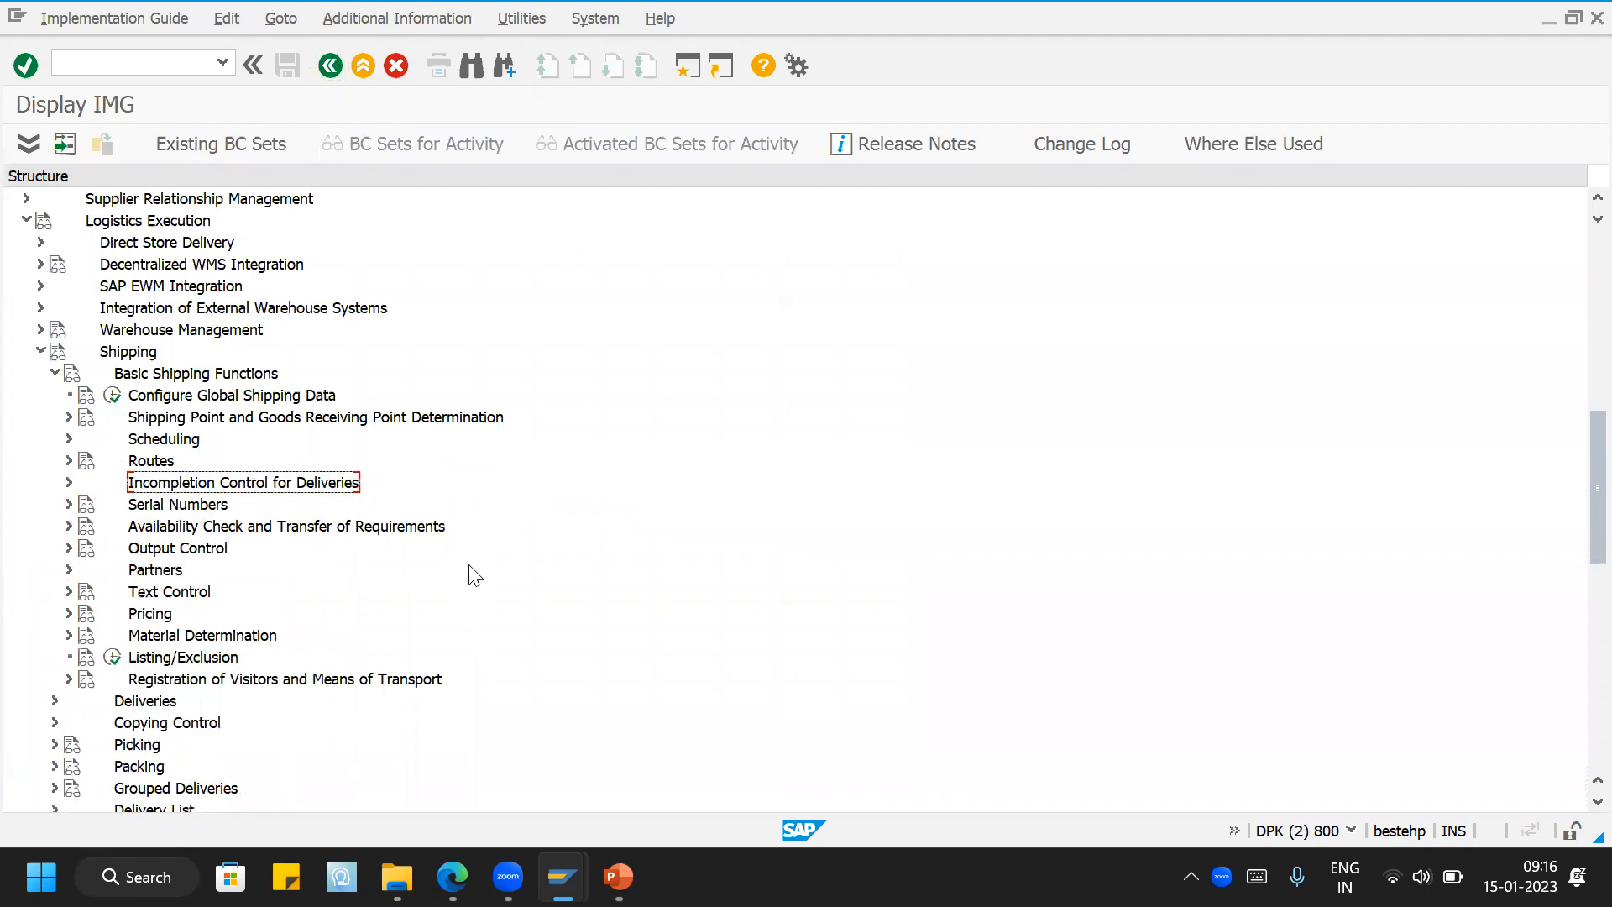
click(55, 372)
click(54, 438)
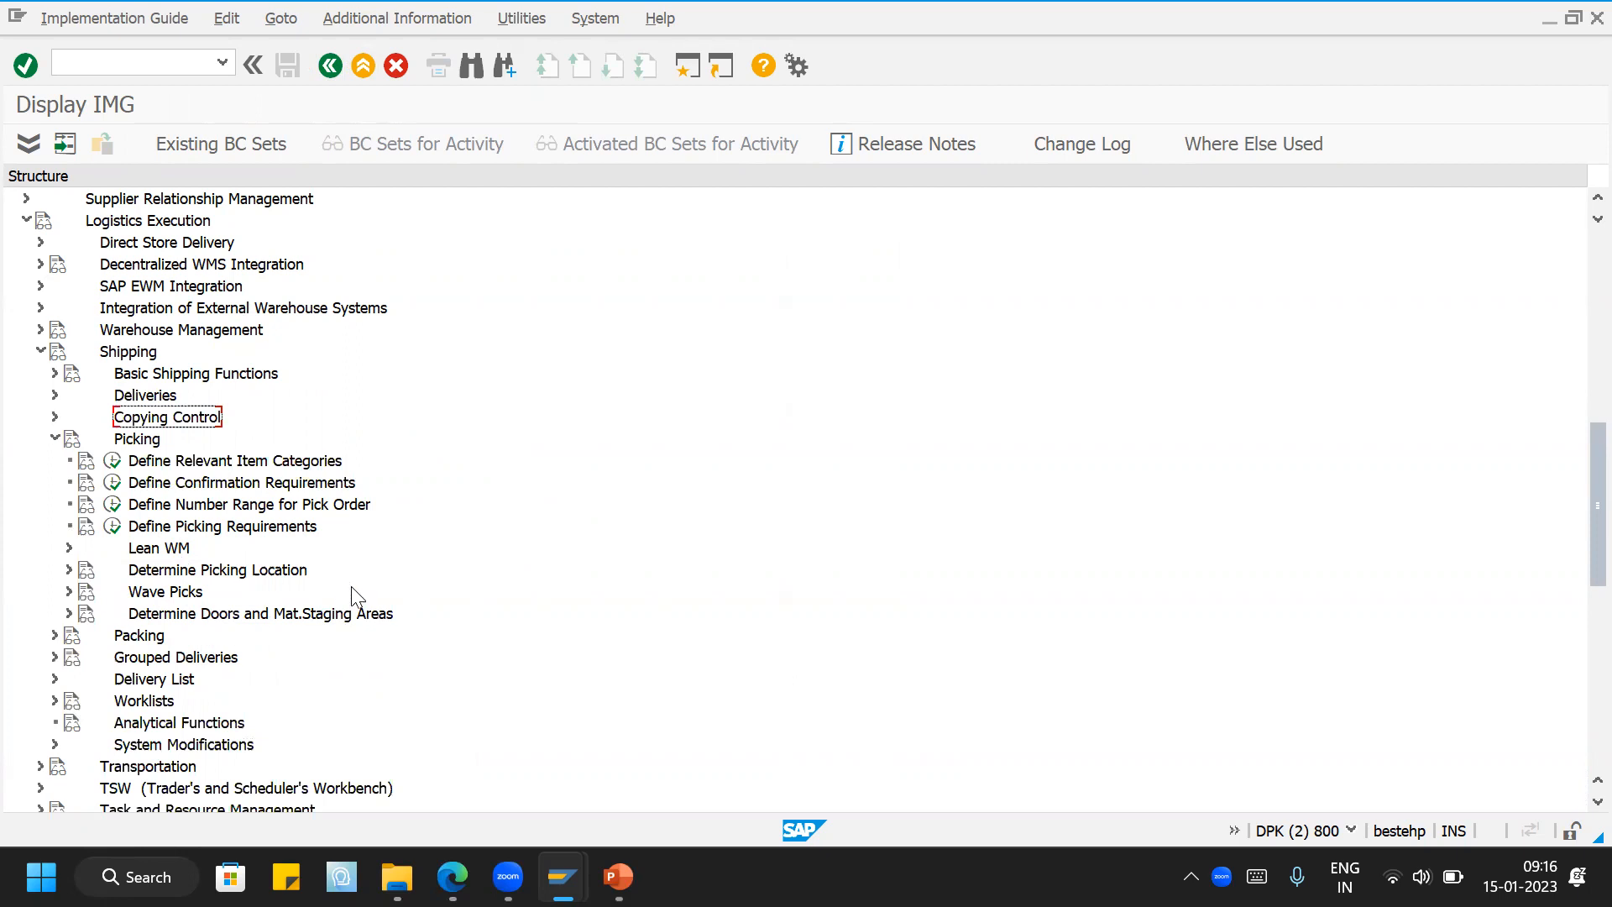
scroll(396, 569, down, 1)
click(69, 526)
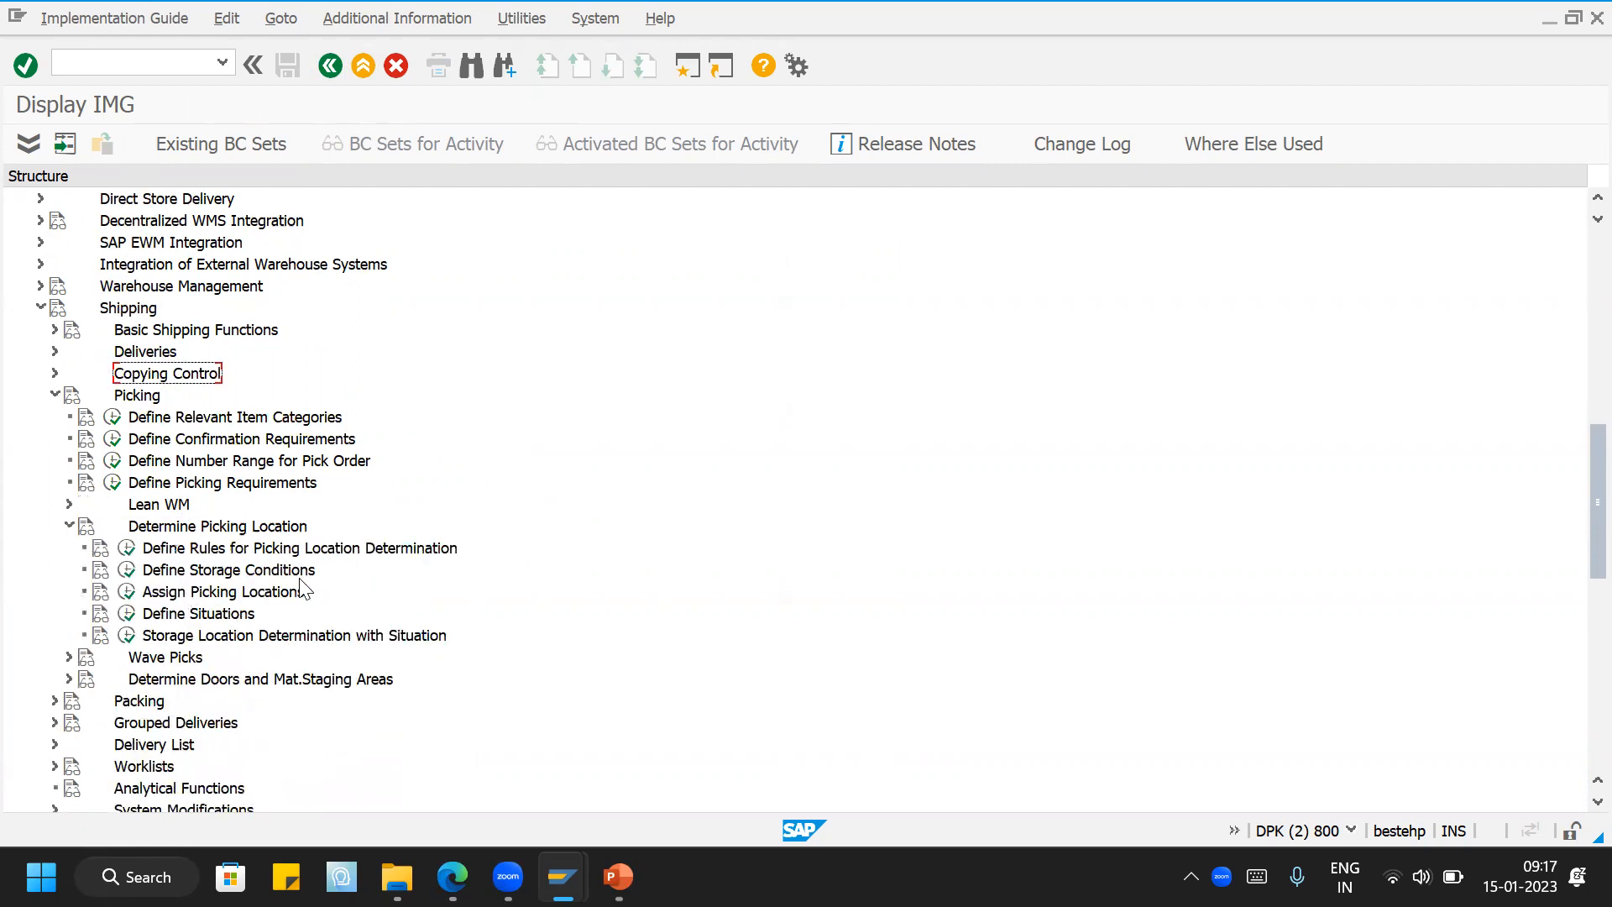
click(127, 591)
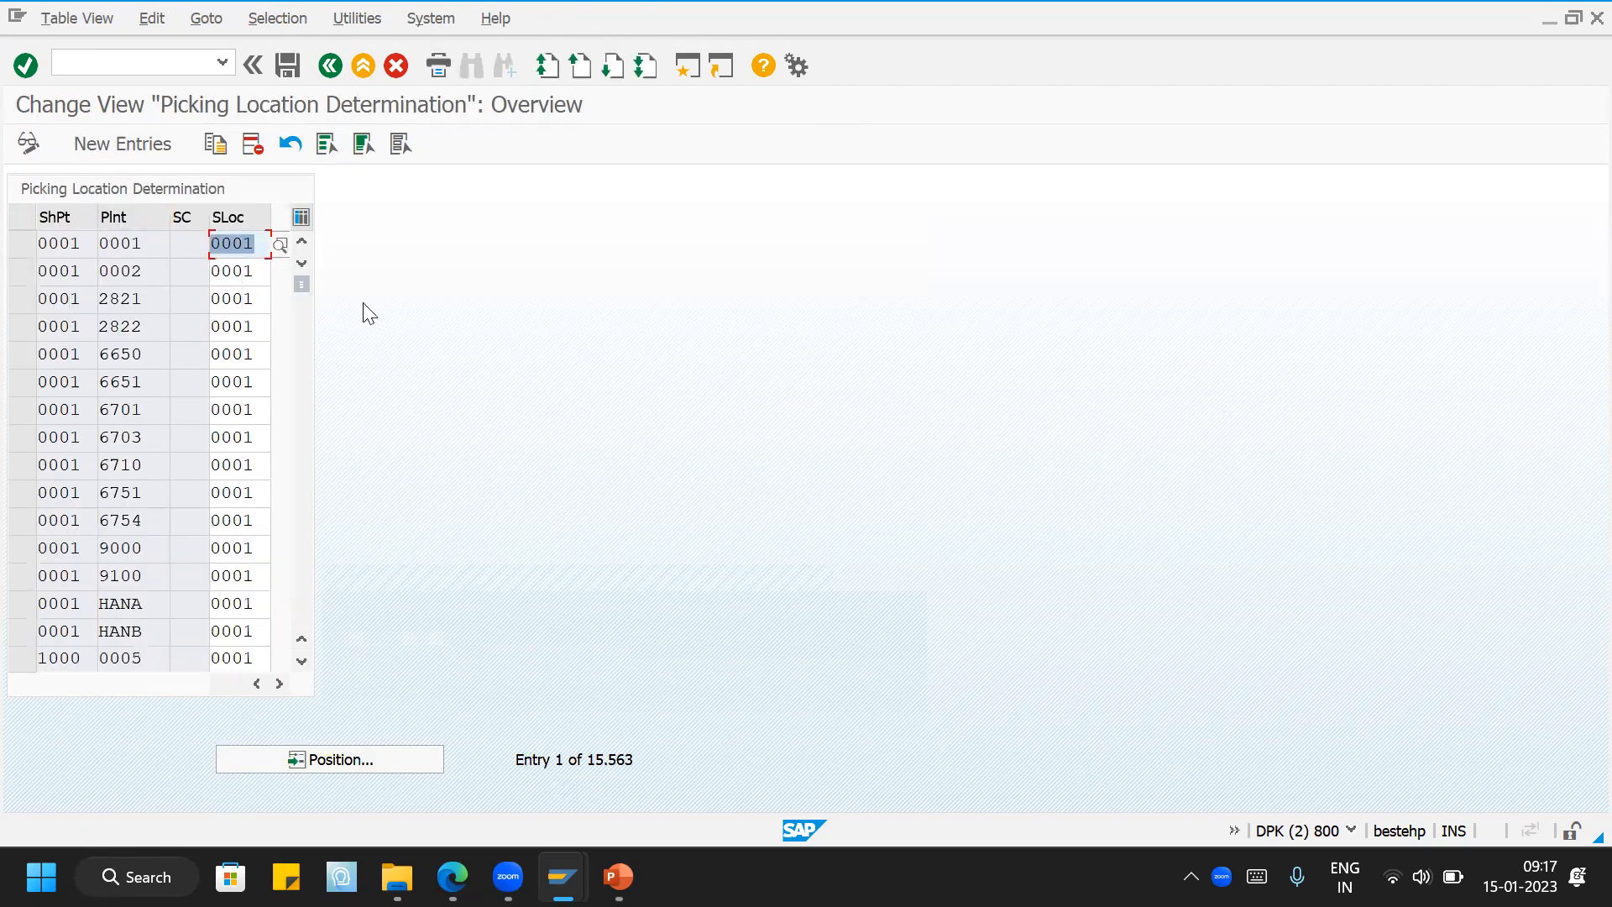
Step: Position the picking location determination table on shipping point HM01 and plant HM01
click(361, 760)
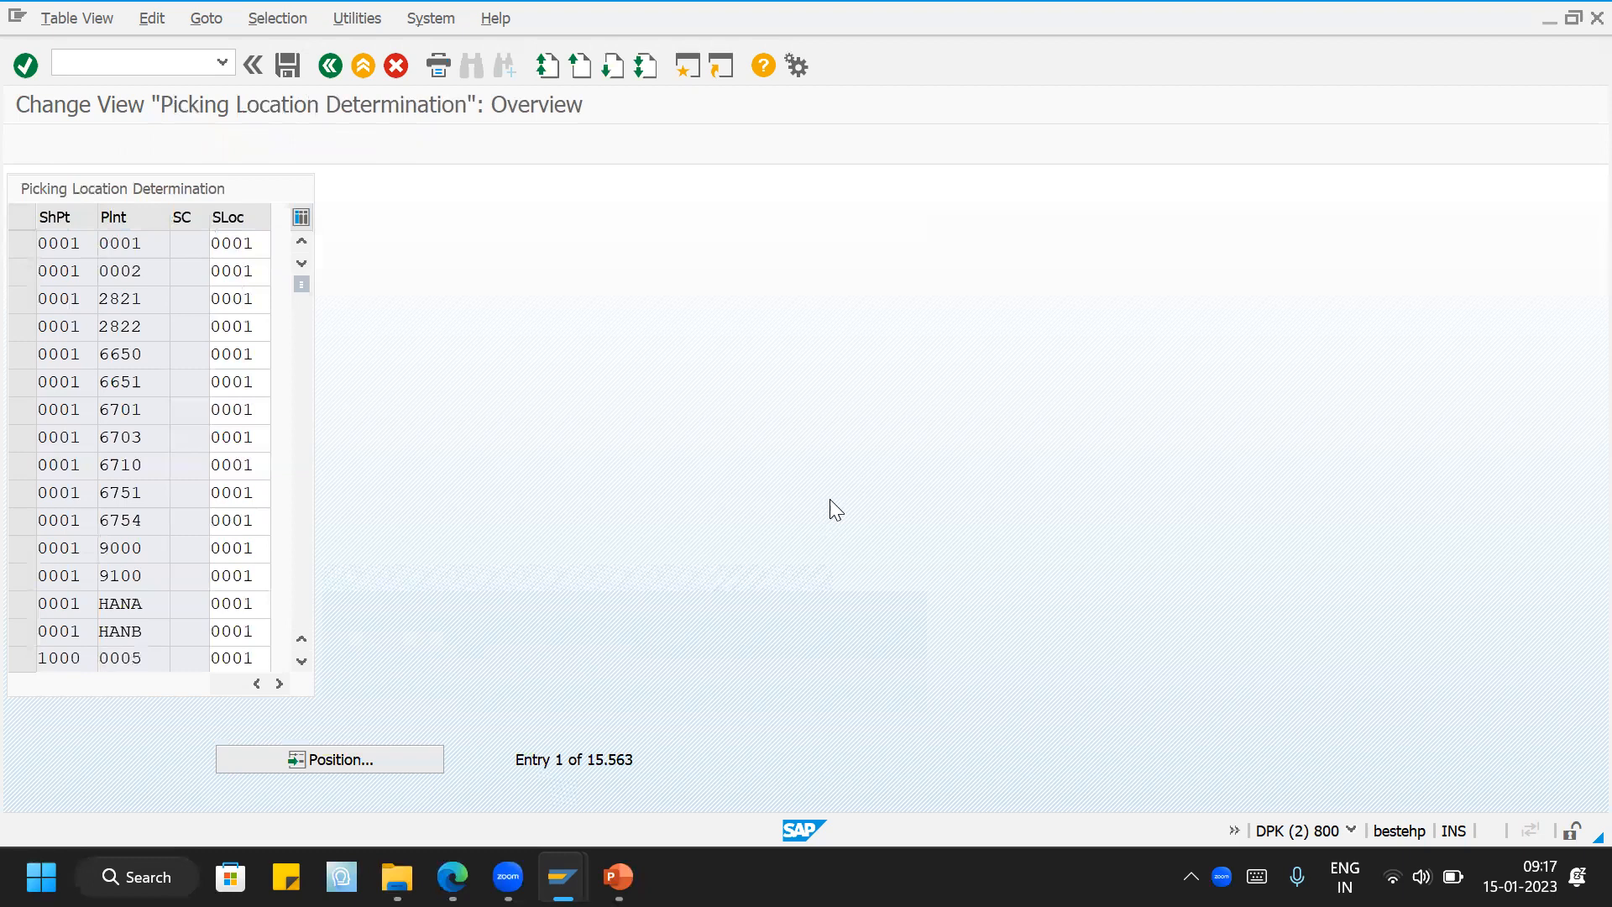
text(f)
key(BackSpace)
text(hm01)
key(Tab)
text(hm01)
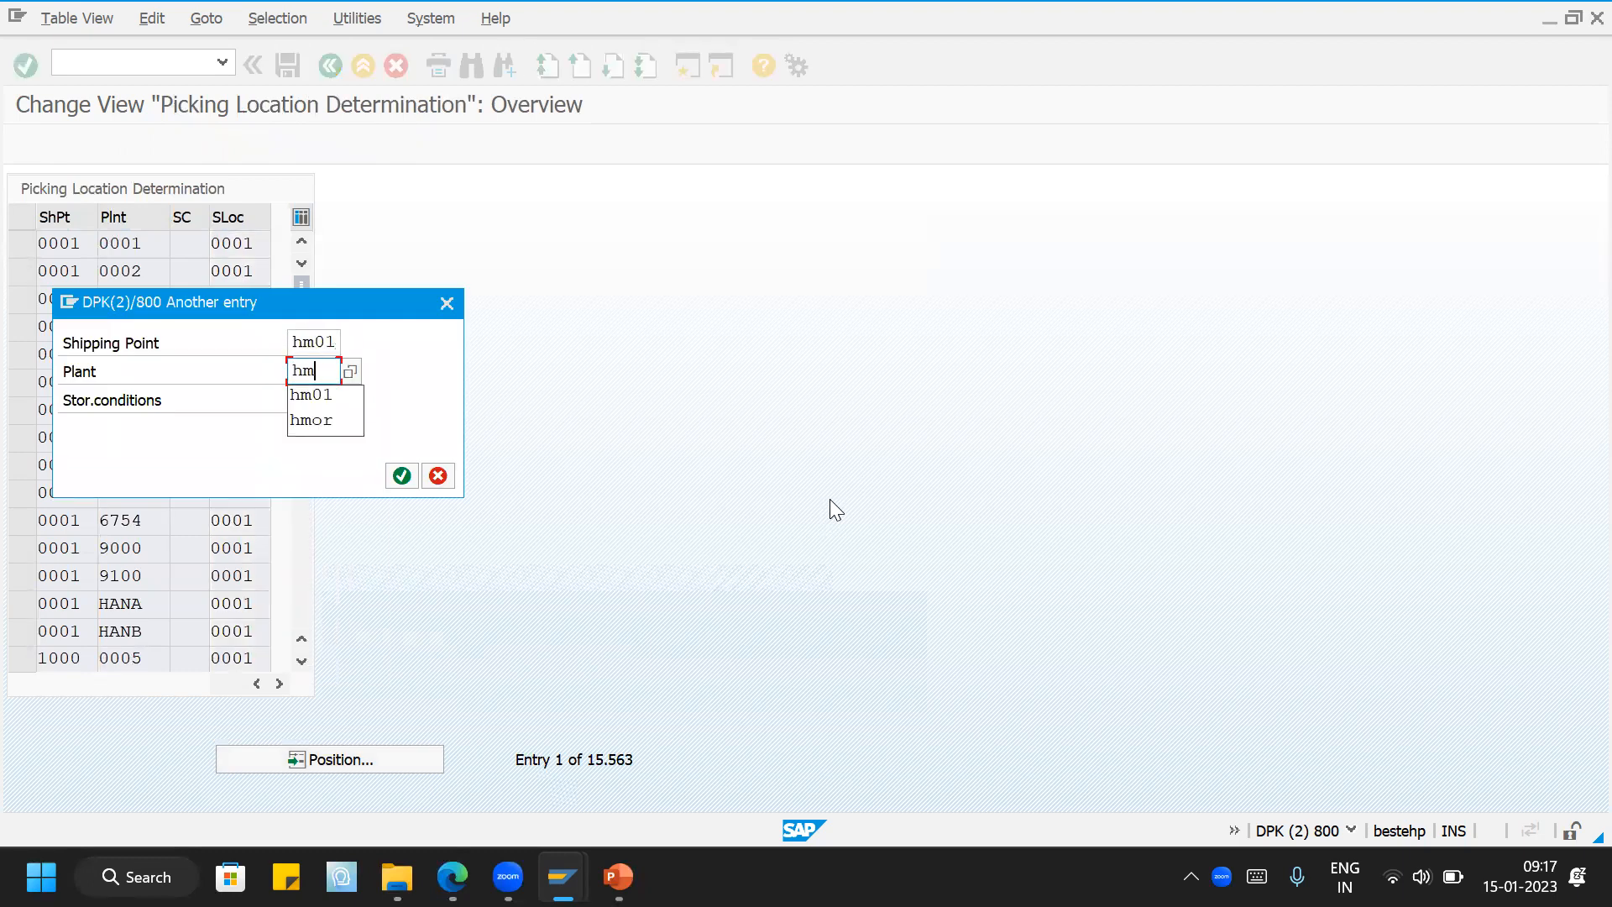
key(Return)
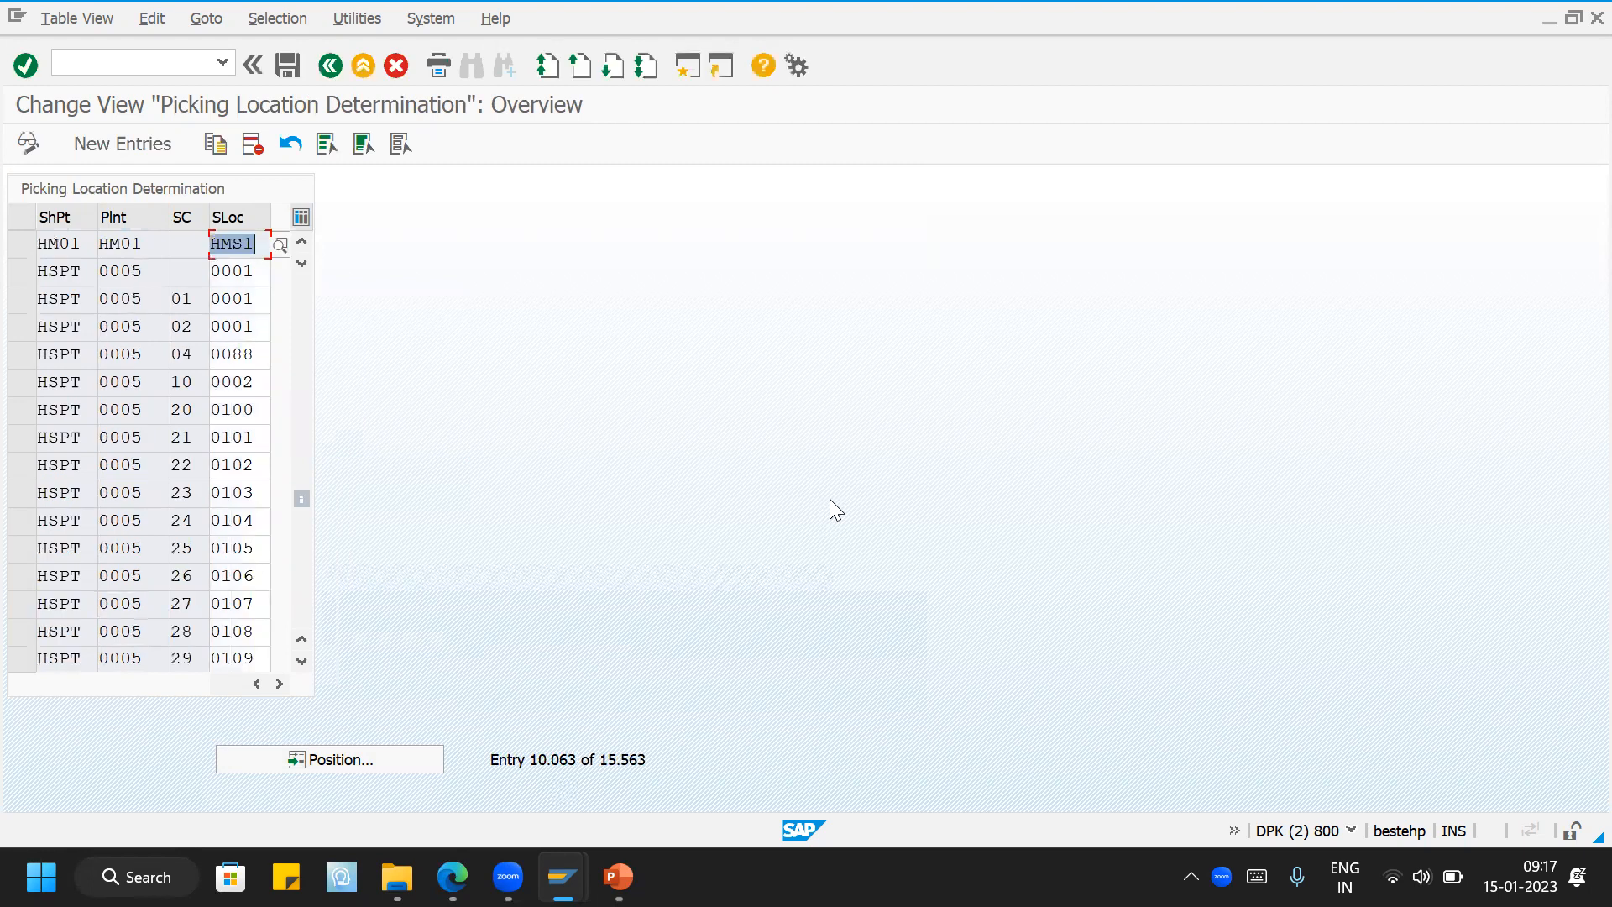
Step: Look up the possible storage conditions for the HM01 entry, review 03 Refrigerator, and close the list without choosing a value
click(187, 246)
click(218, 246)
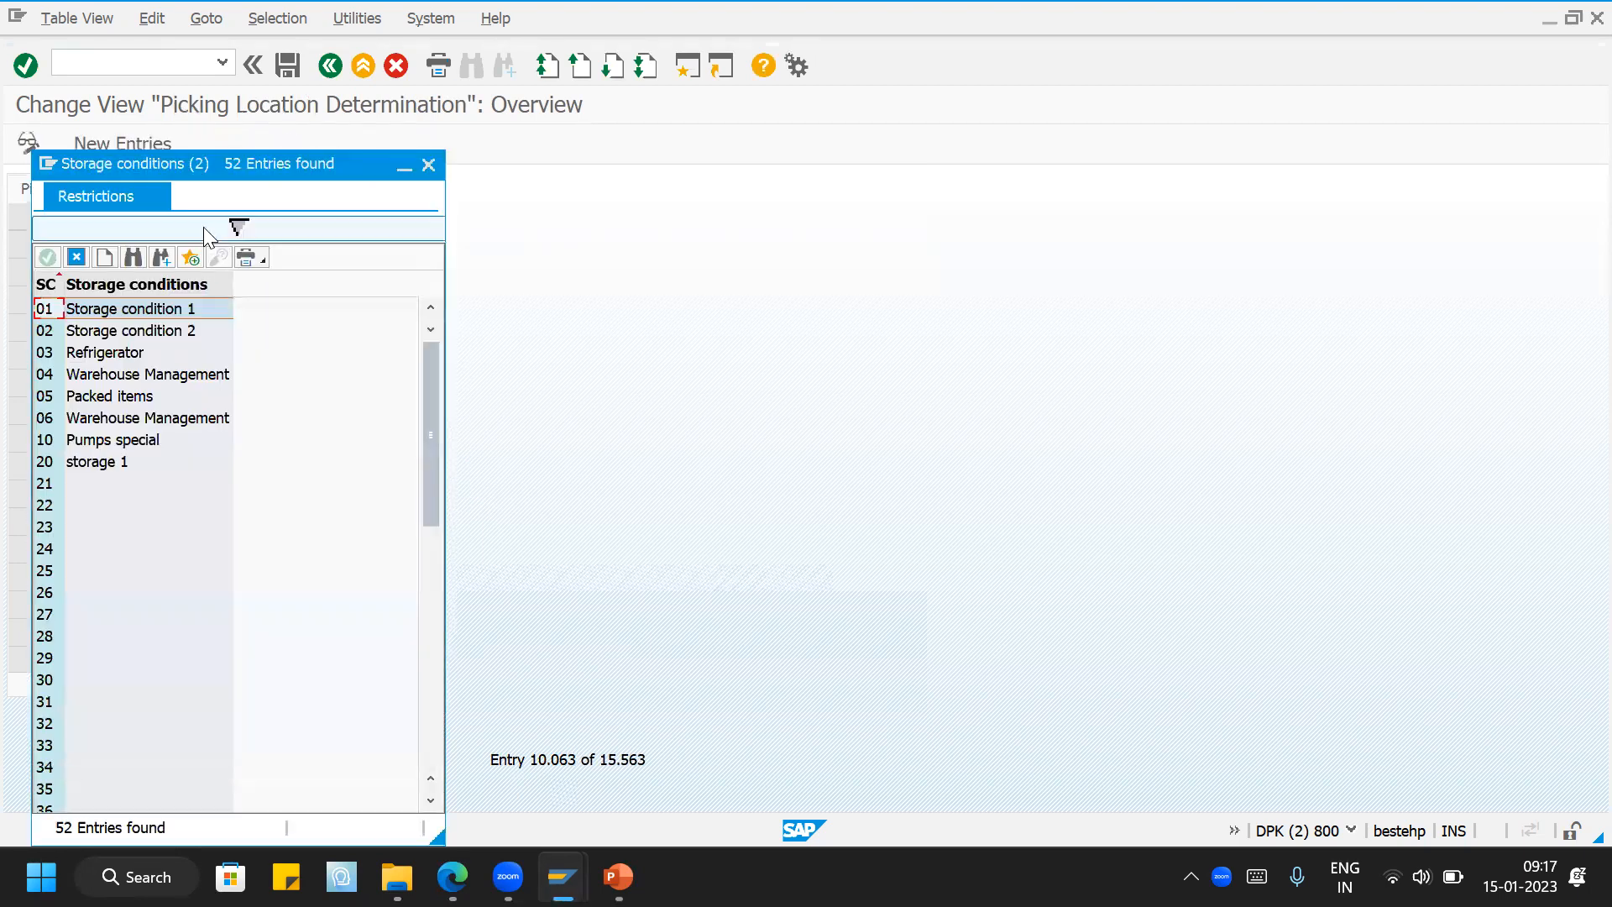
click(103, 356)
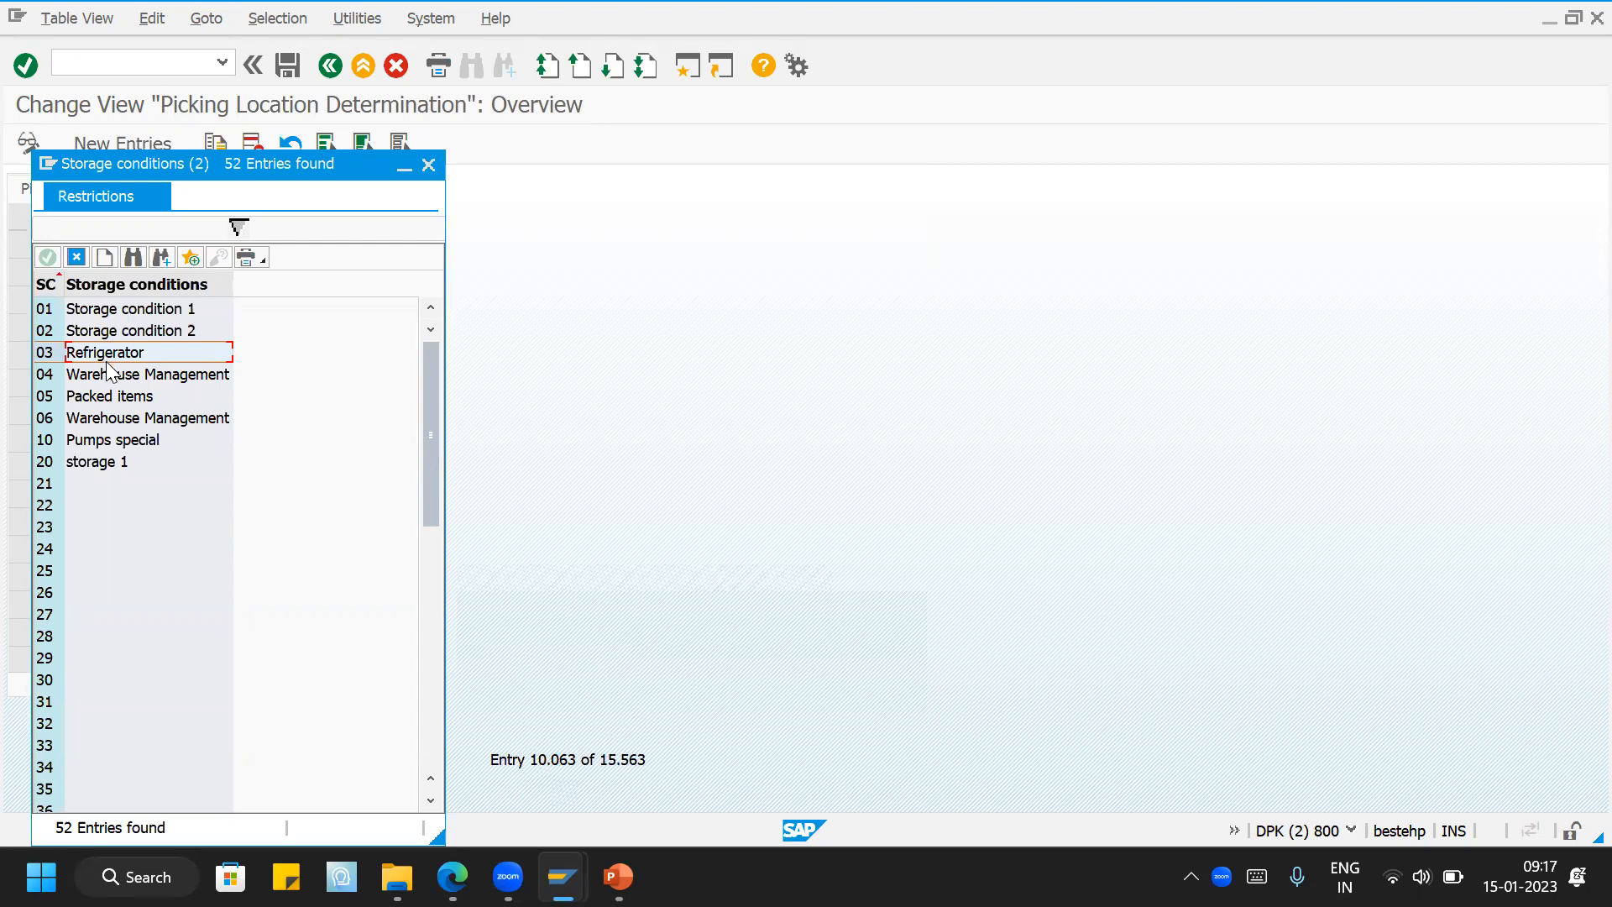
click(428, 165)
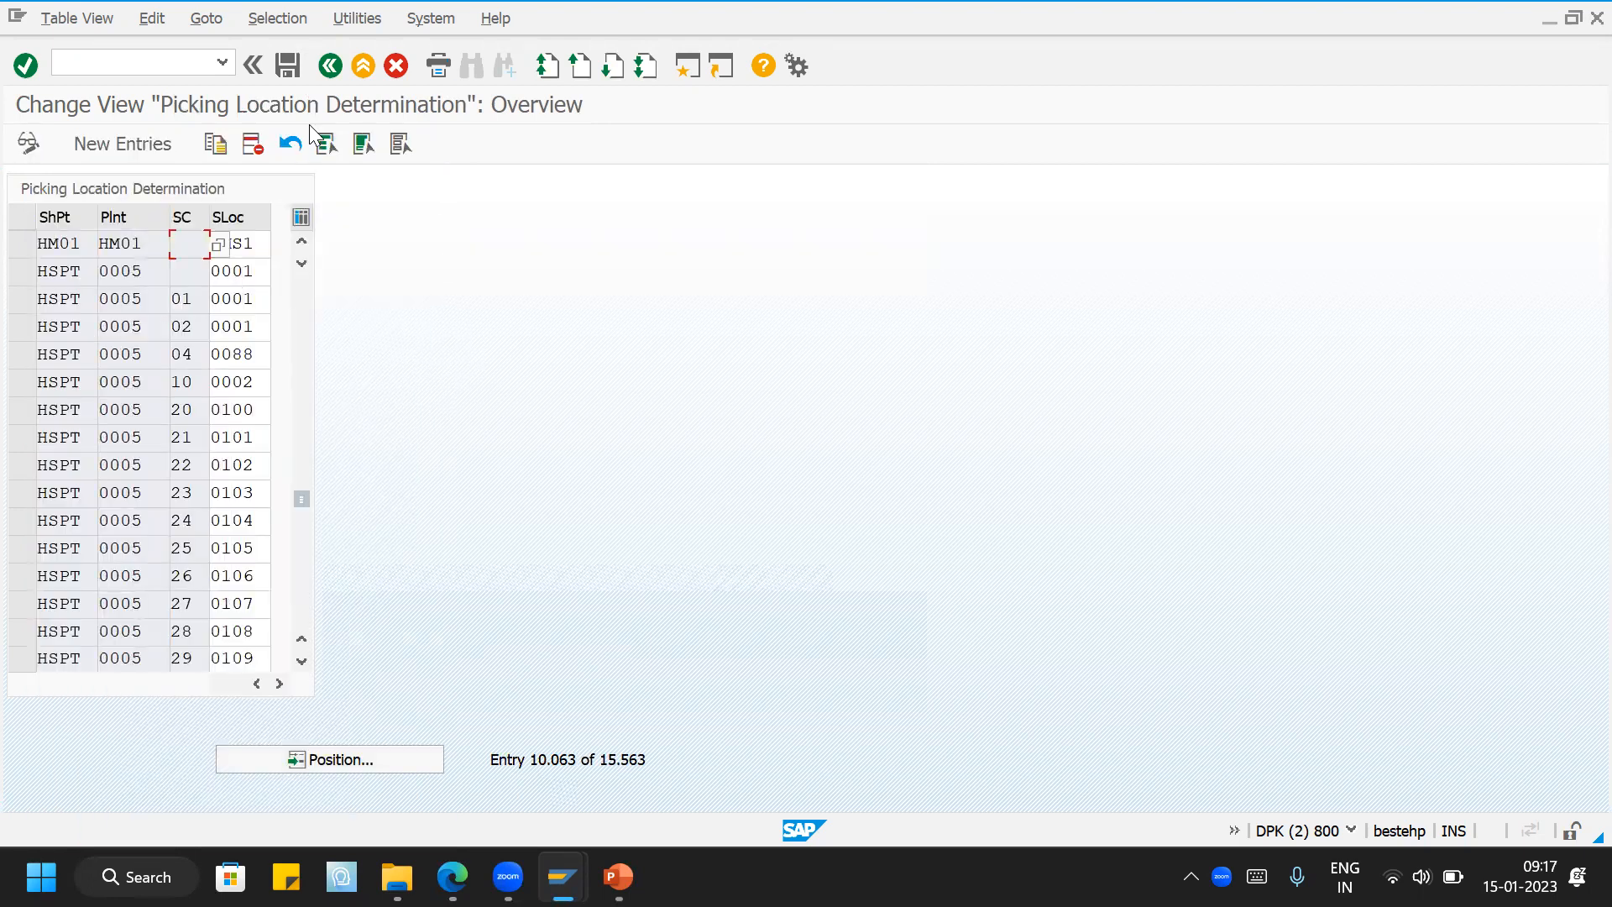
Step: Leave the picking location table, review the storage situations in Define Situations, and return to the IMG structure
click(331, 68)
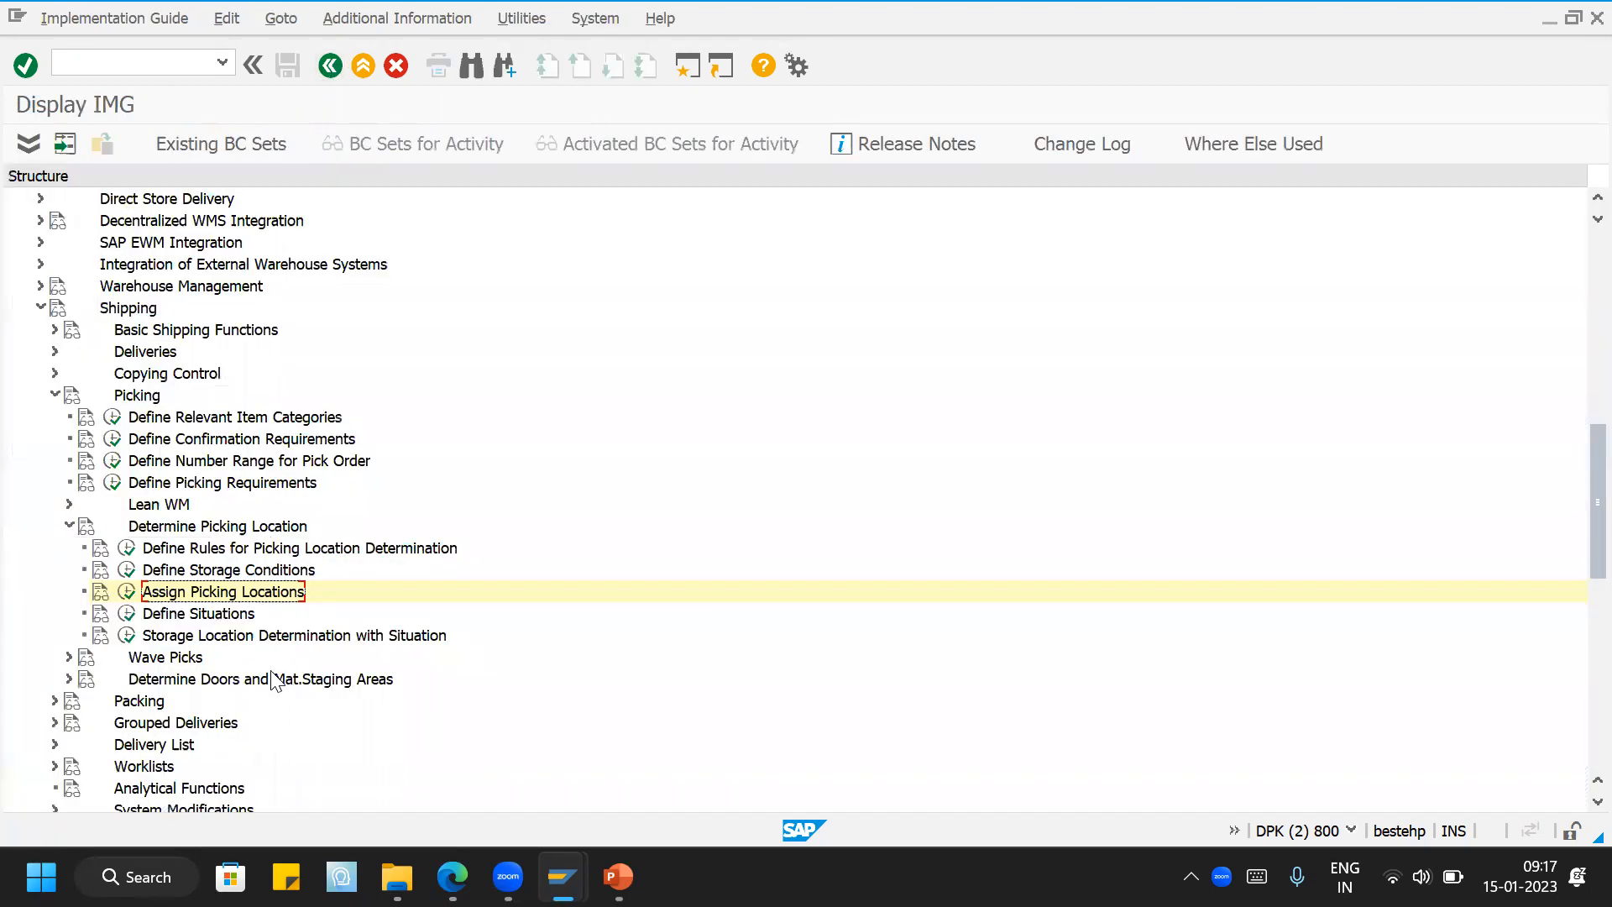
click(129, 618)
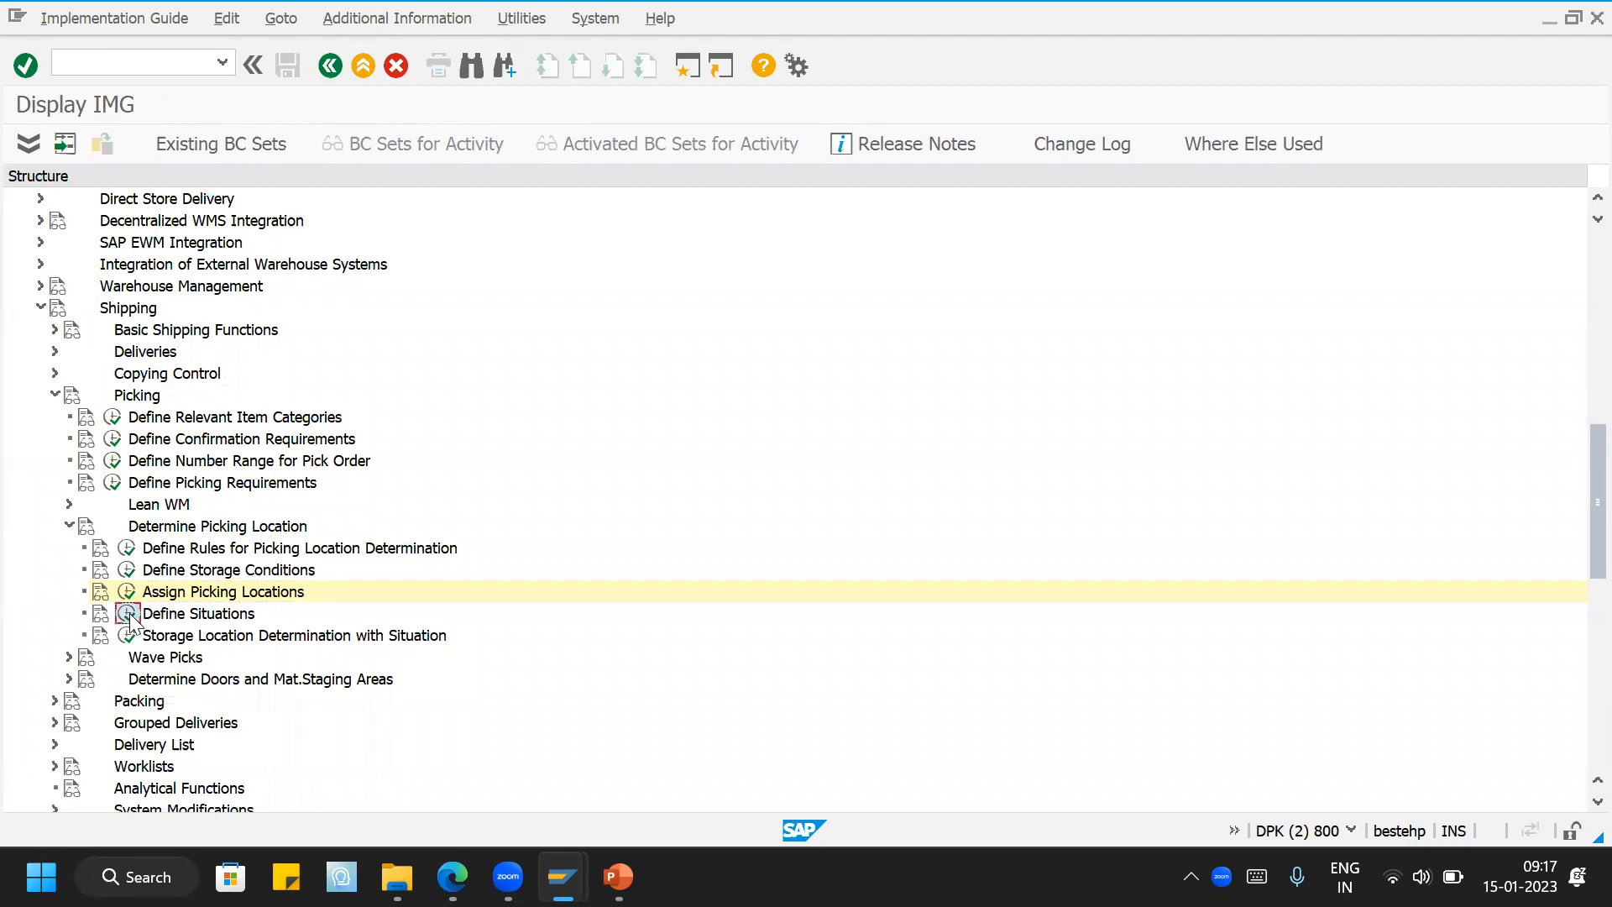
click(723, 702)
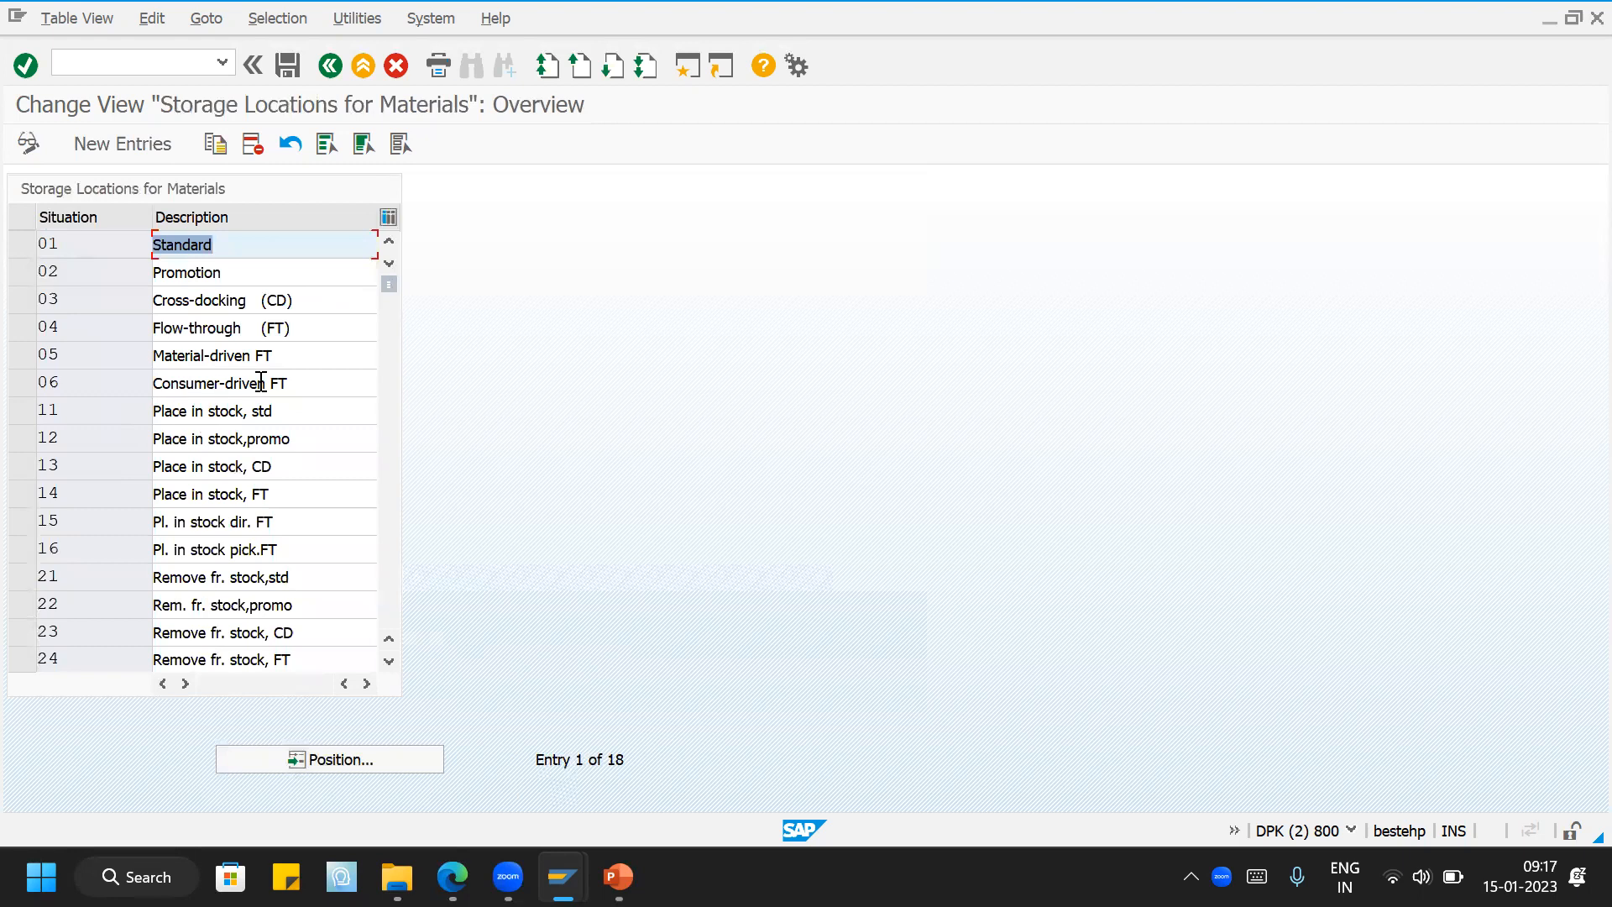
scroll(268, 391, down, 1)
scroll(270, 391, up, 1)
click(331, 67)
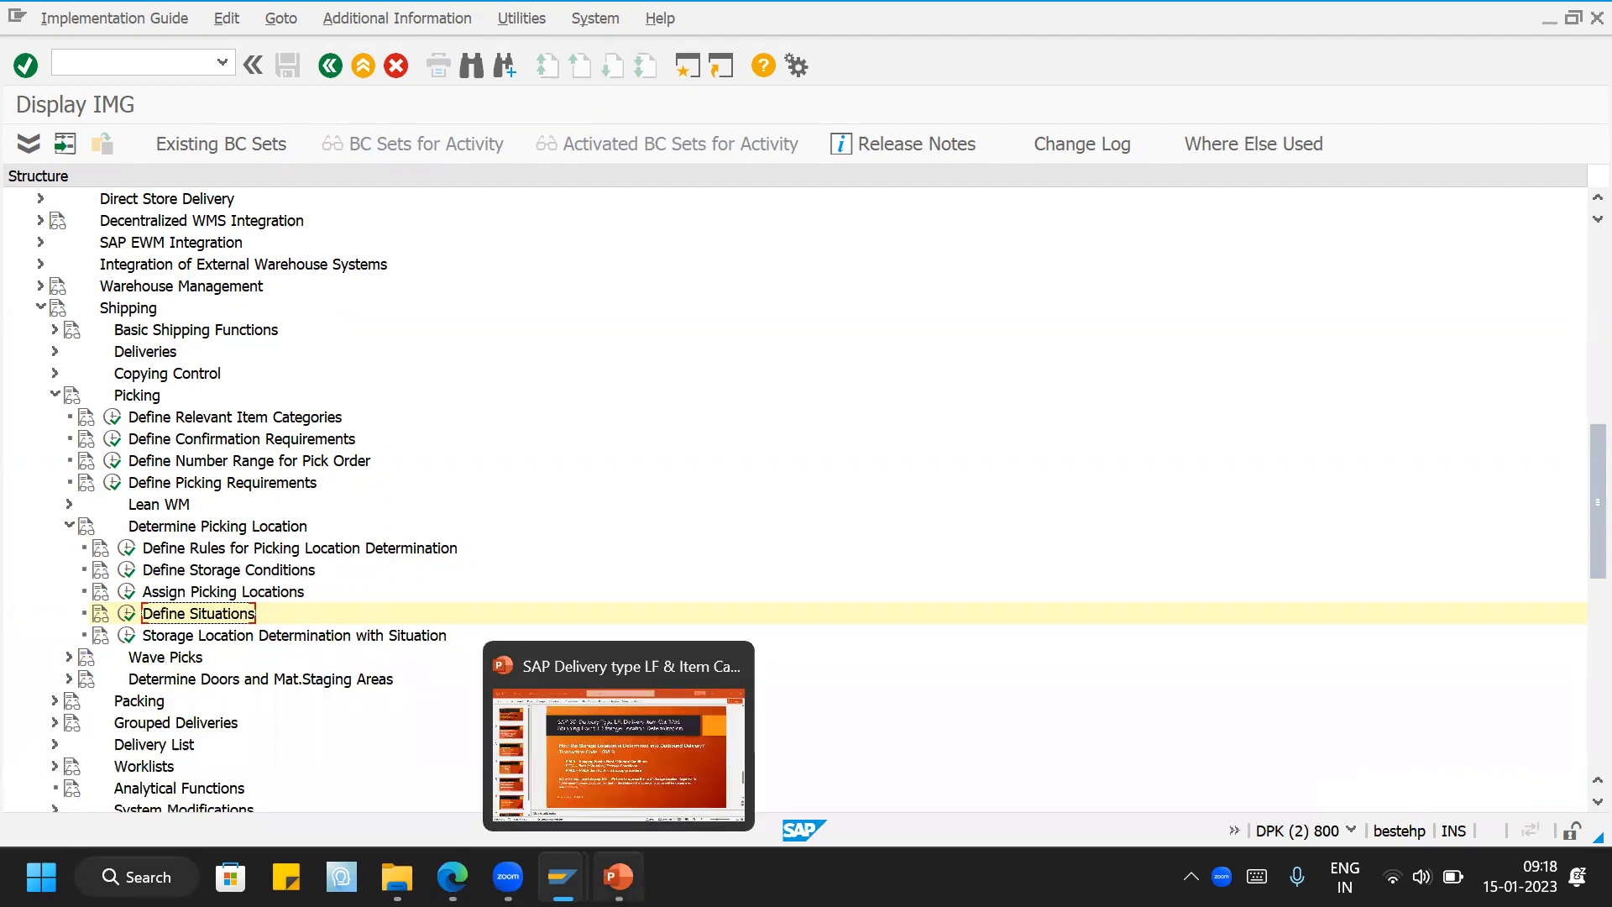
Step: Switch to the PowerPoint presentation on delivery type LF and item category TAN controls and go back to slide 1
click(618, 877)
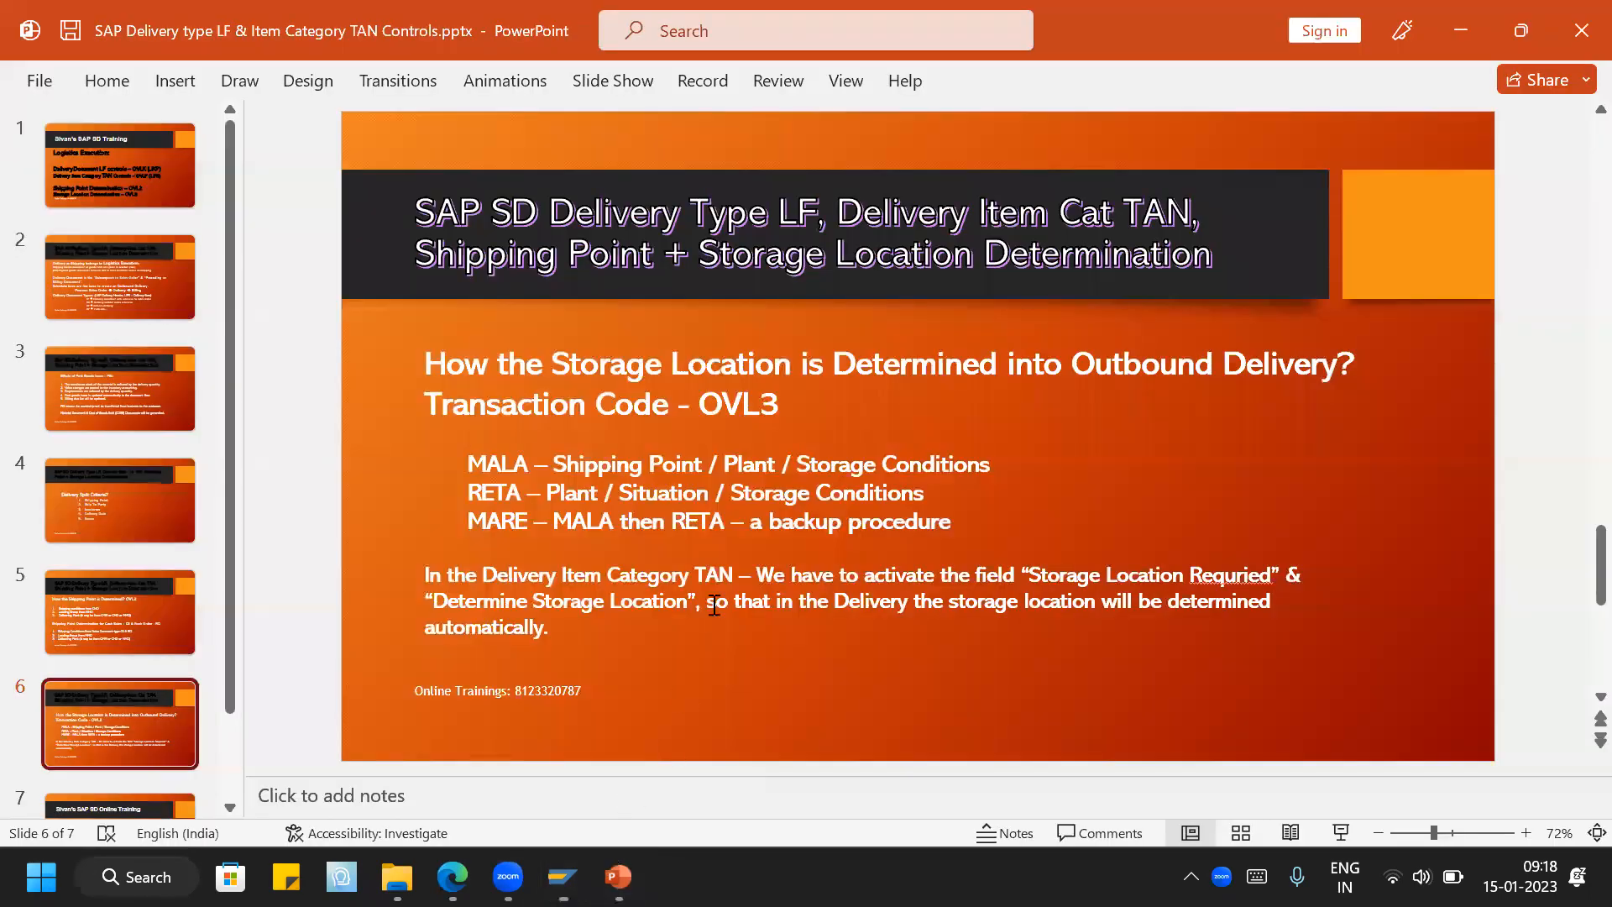
scroll(714, 605, up, 5)
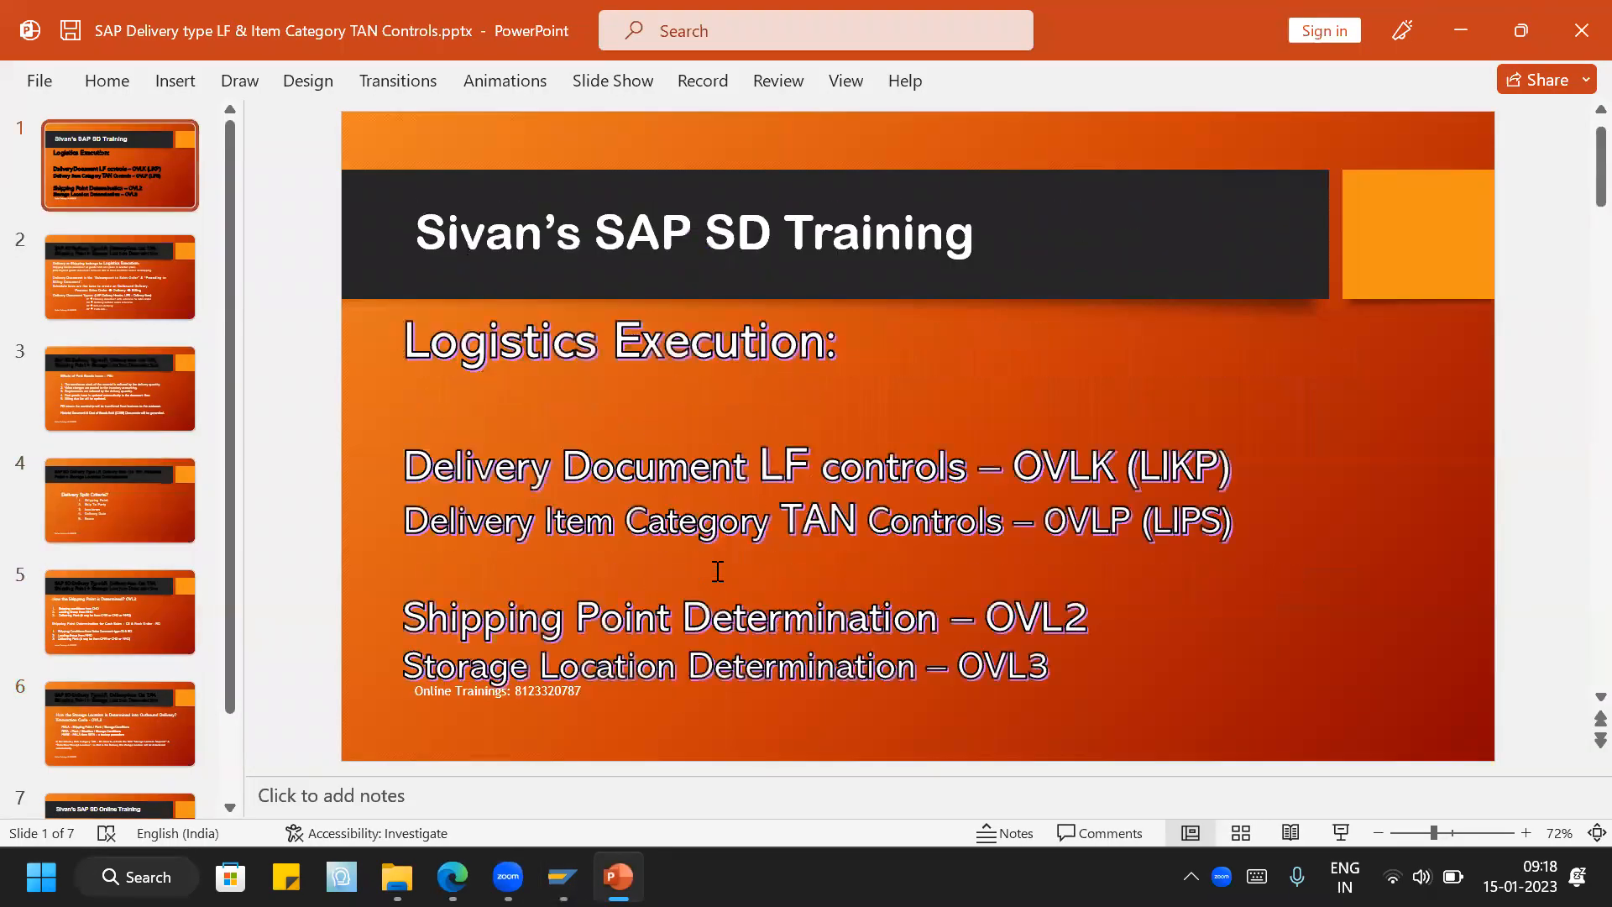